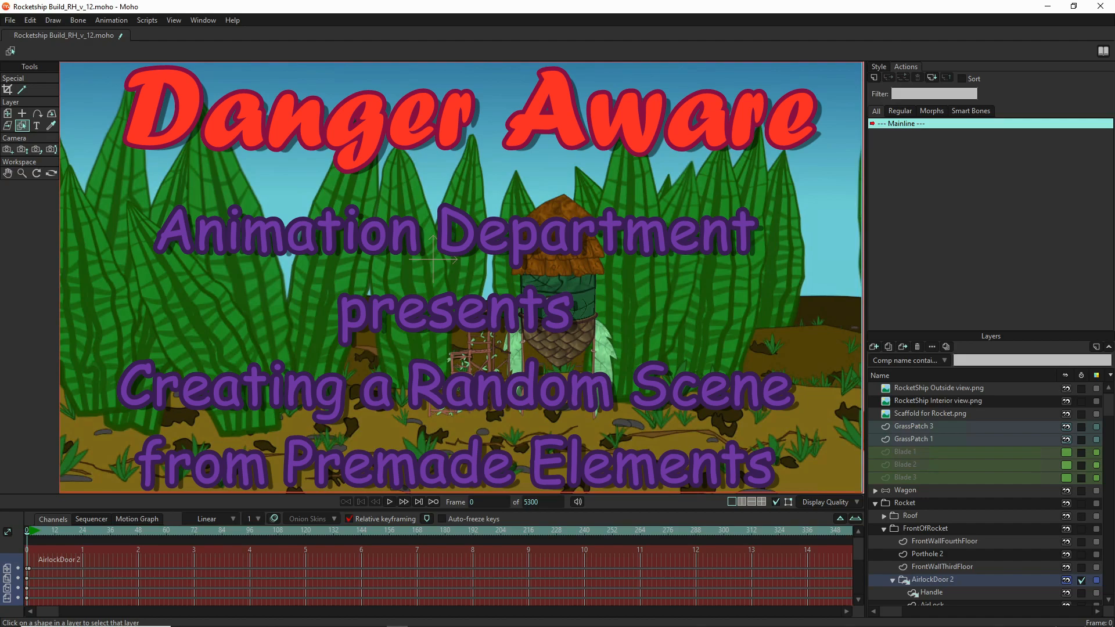
# - Go to frame 1500 of the rocketship build animation
pyautogui.click(485, 502)
pyautogui.write('1500')
pyautogui.press('Return')
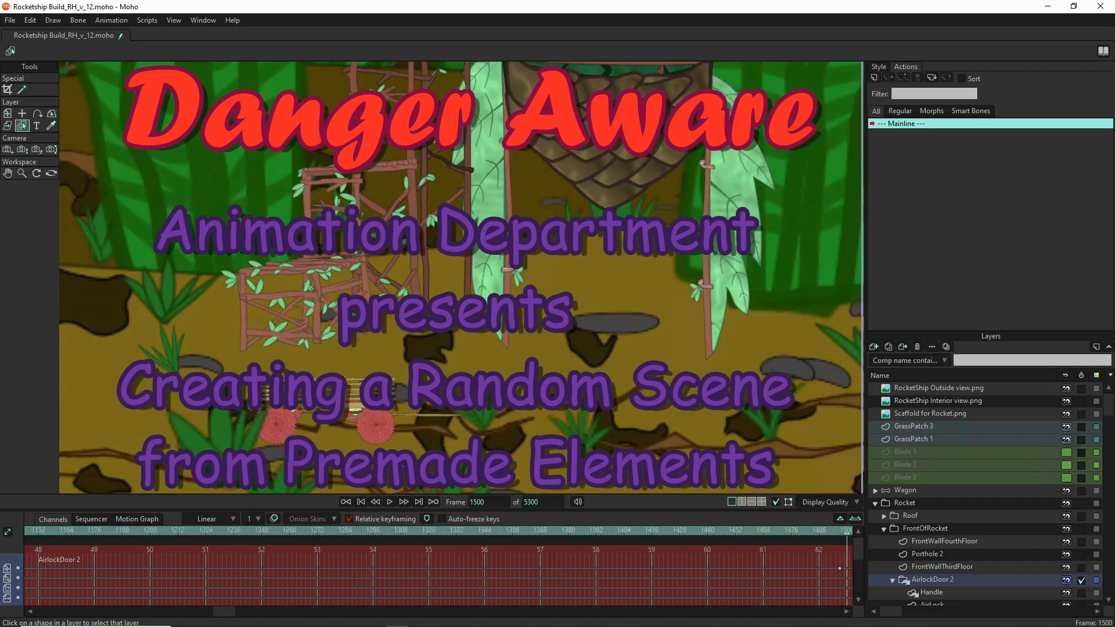
# - Examine the whole scene at frame 1500, including the rocket reference images outside the background and the partly built rocket with its scaffold
pyautogui.scroll(-3, 462, 448)
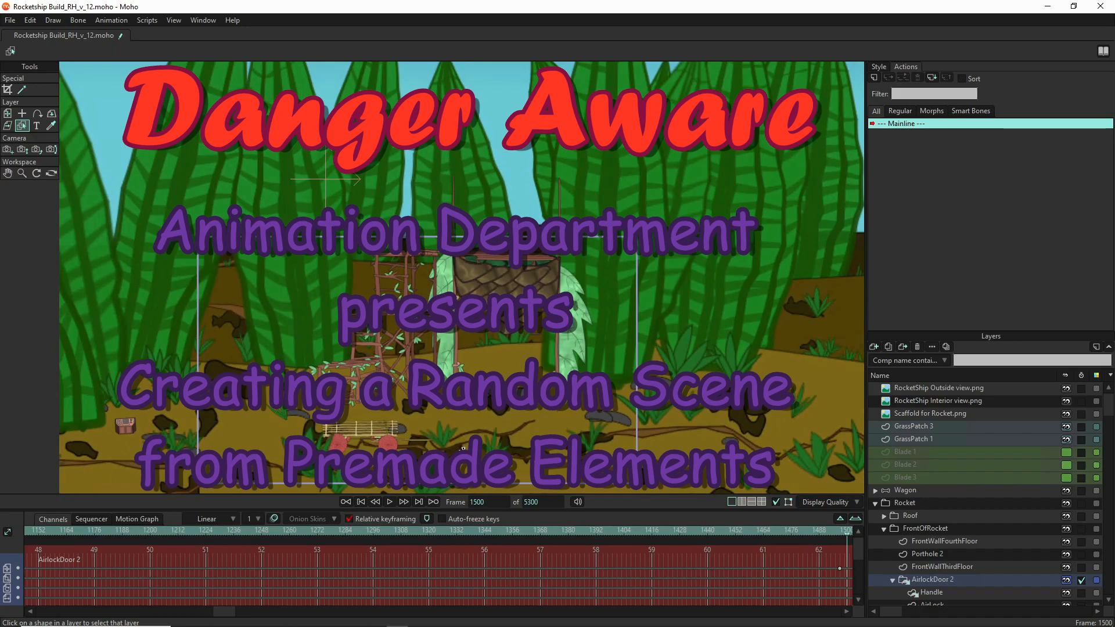
pyautogui.scroll(-2, 463, 448)
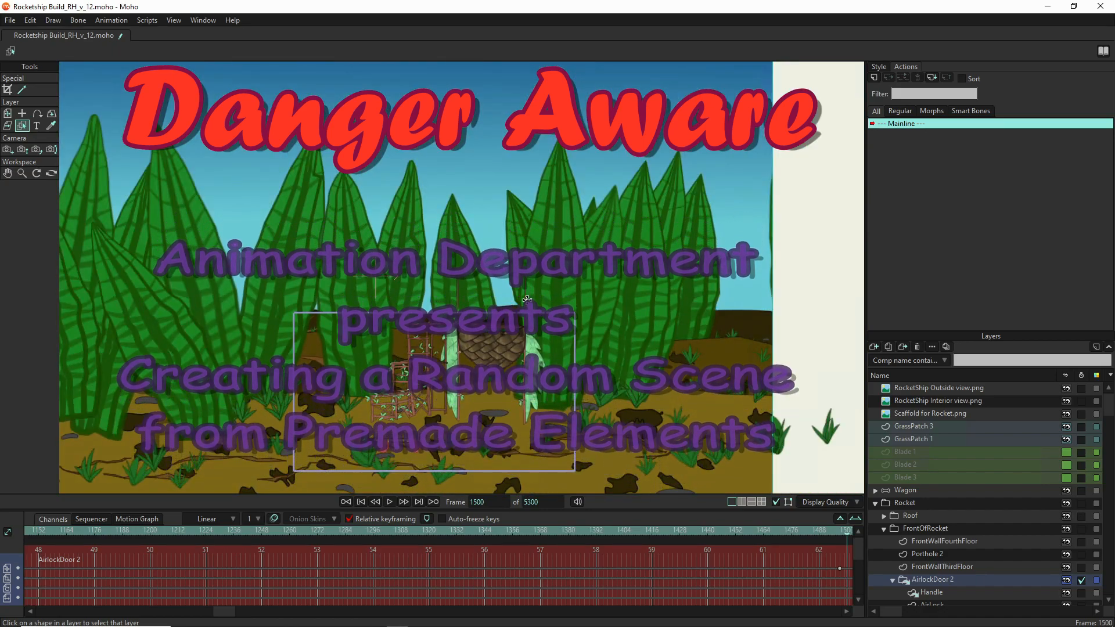
pyautogui.scroll(-3, 527, 299)
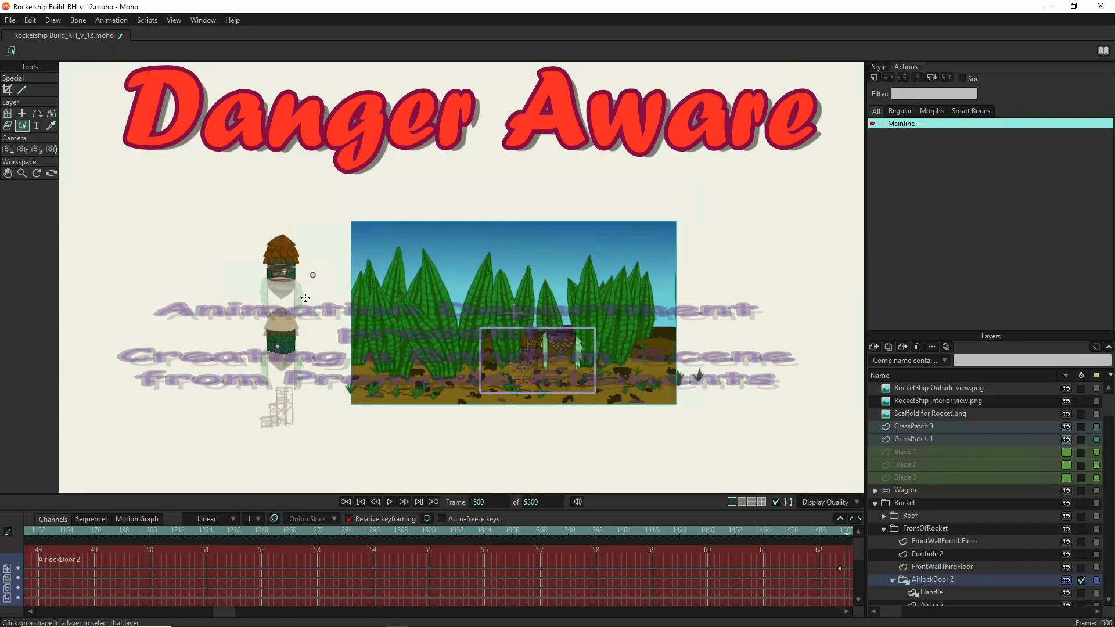
pyautogui.scroll(4, 305, 297)
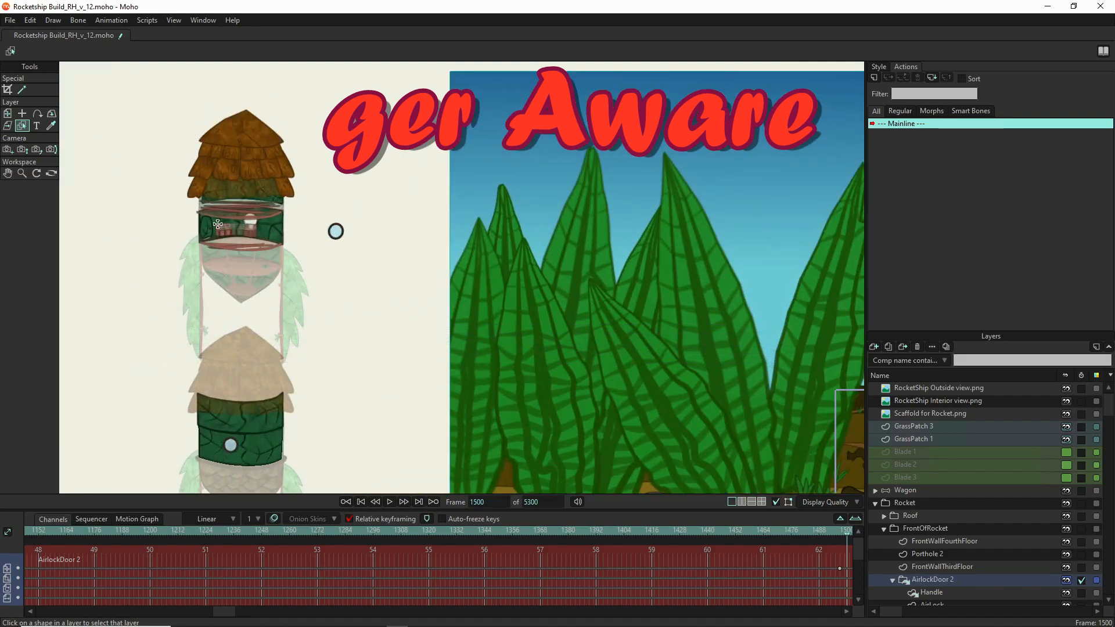
pyautogui.scroll(-2, 216, 208)
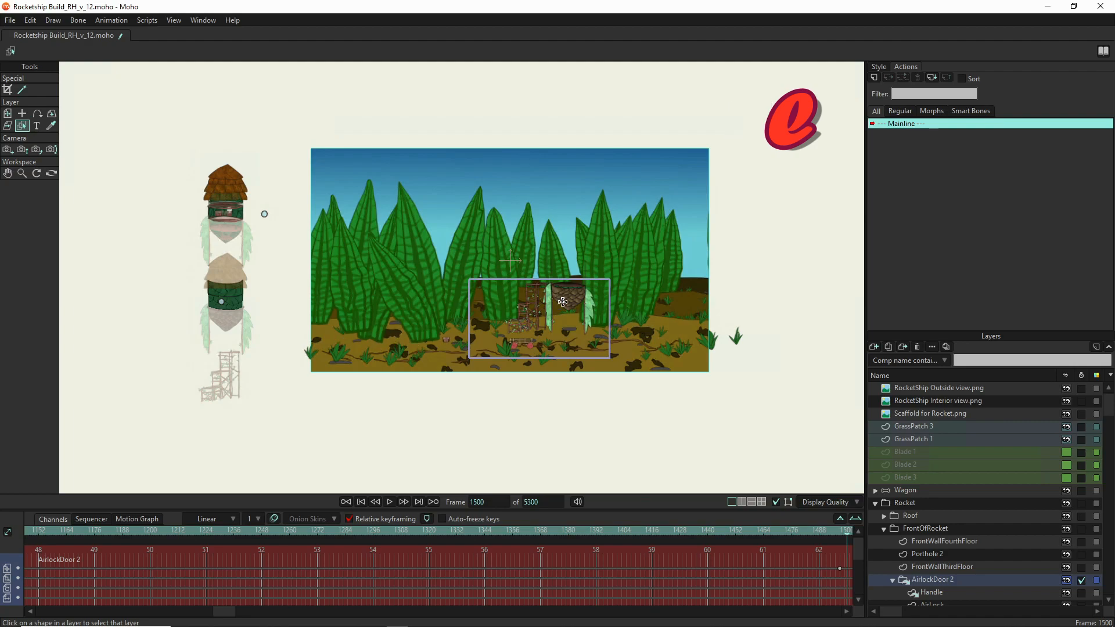
pyautogui.scroll(1, 567, 293)
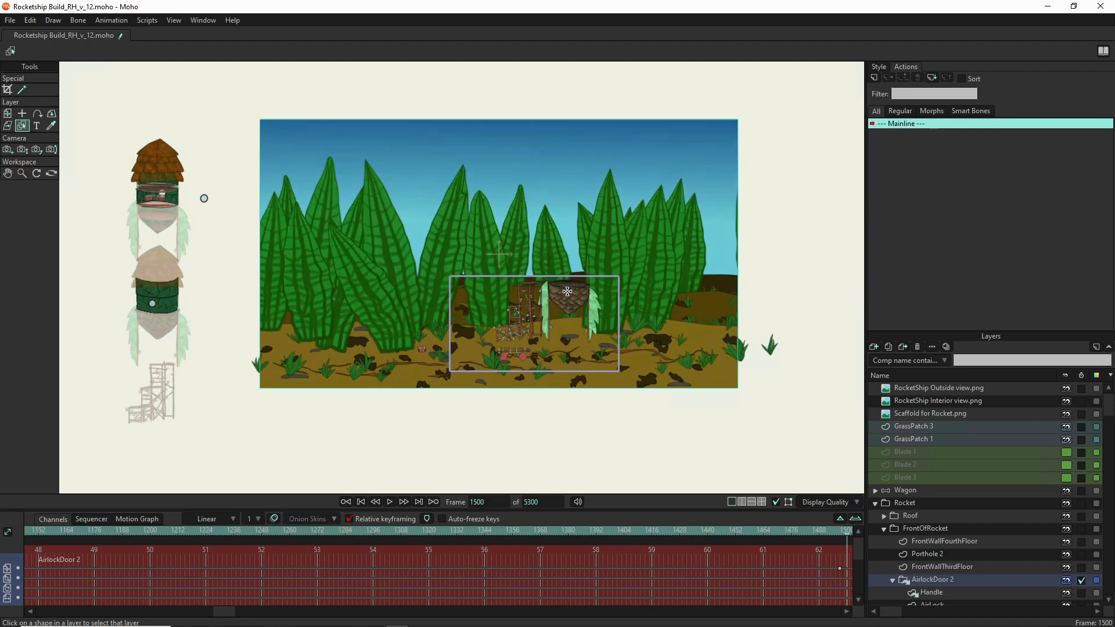
pyautogui.scroll(2, 567, 292)
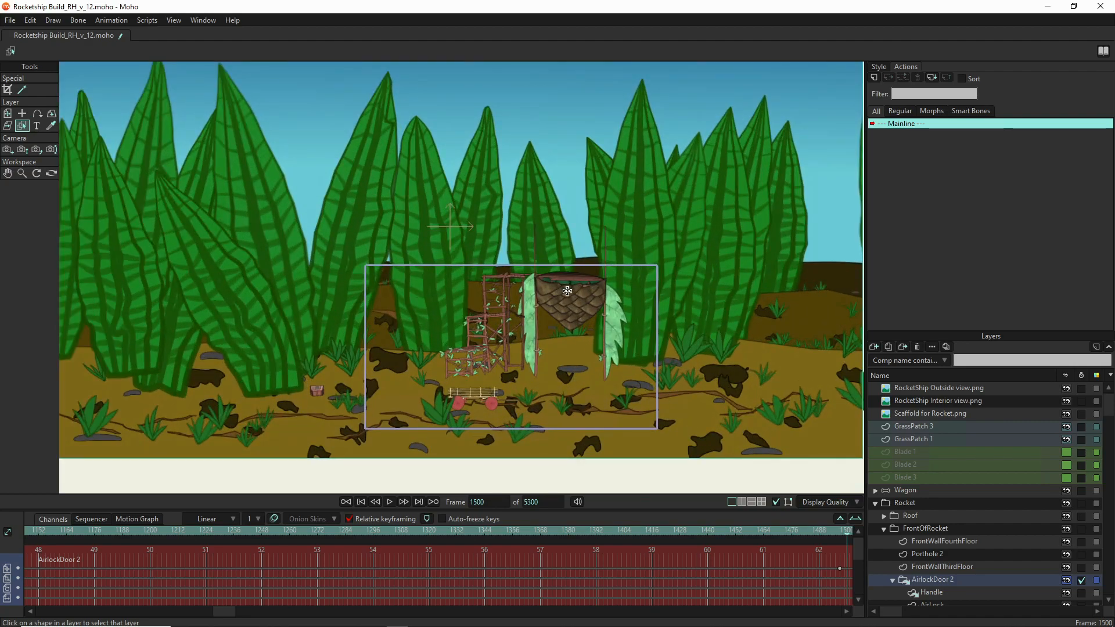
pyautogui.scroll(-1, 567, 291)
pyautogui.moveTo(567, 291); pyautogui.dragTo(560, 330)
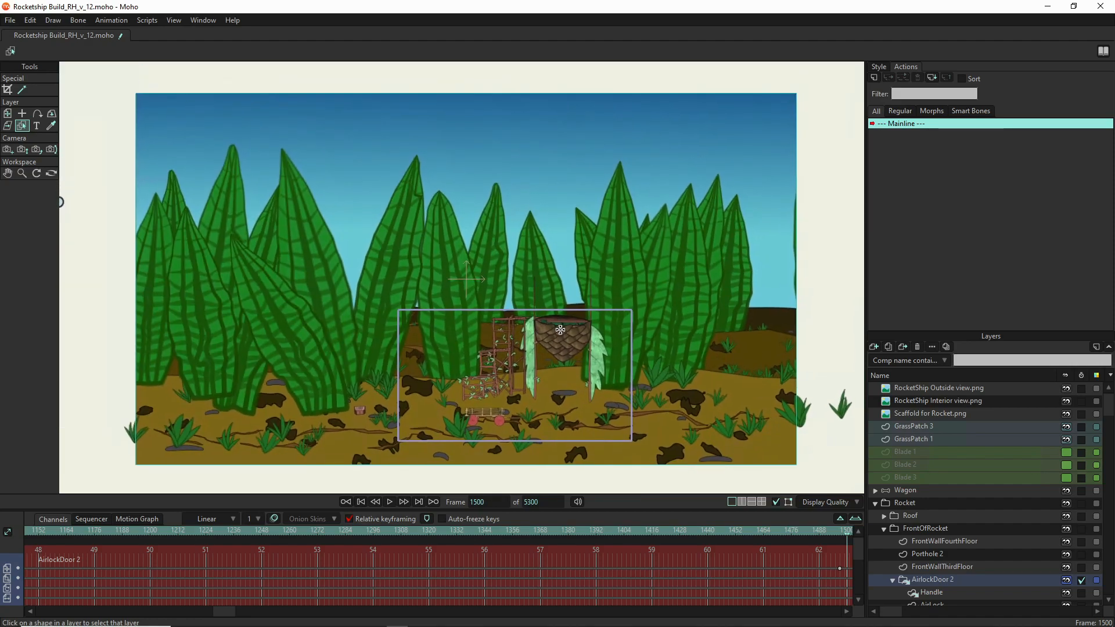
pyautogui.scroll(1, 560, 330)
pyautogui.moveTo(561, 330); pyautogui.dragTo(573, 331)
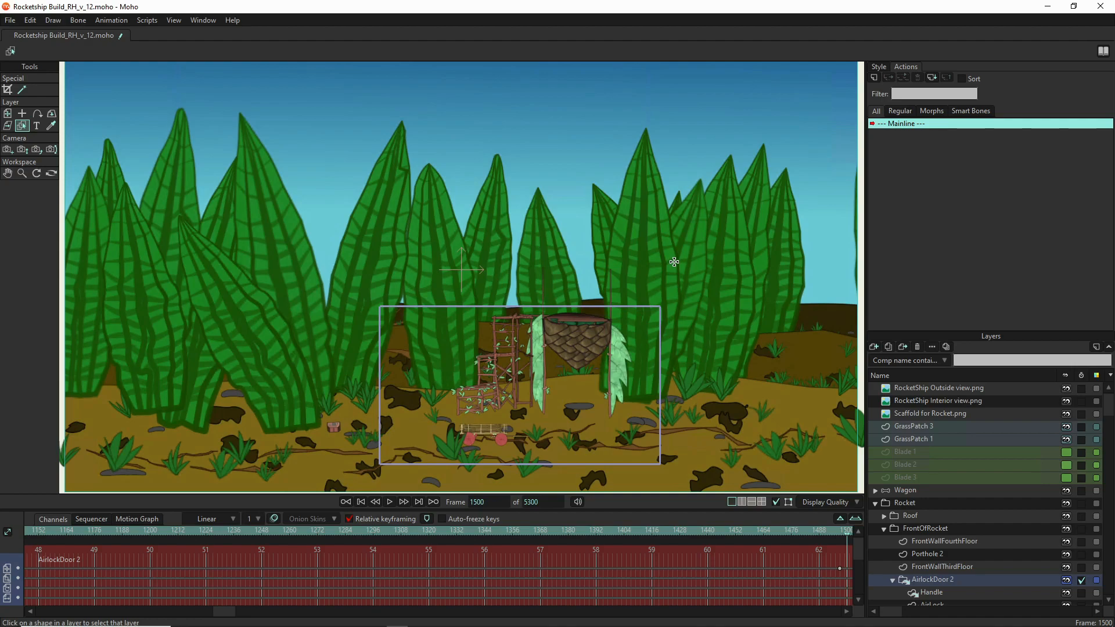
pyautogui.scroll(-2, 673, 262)
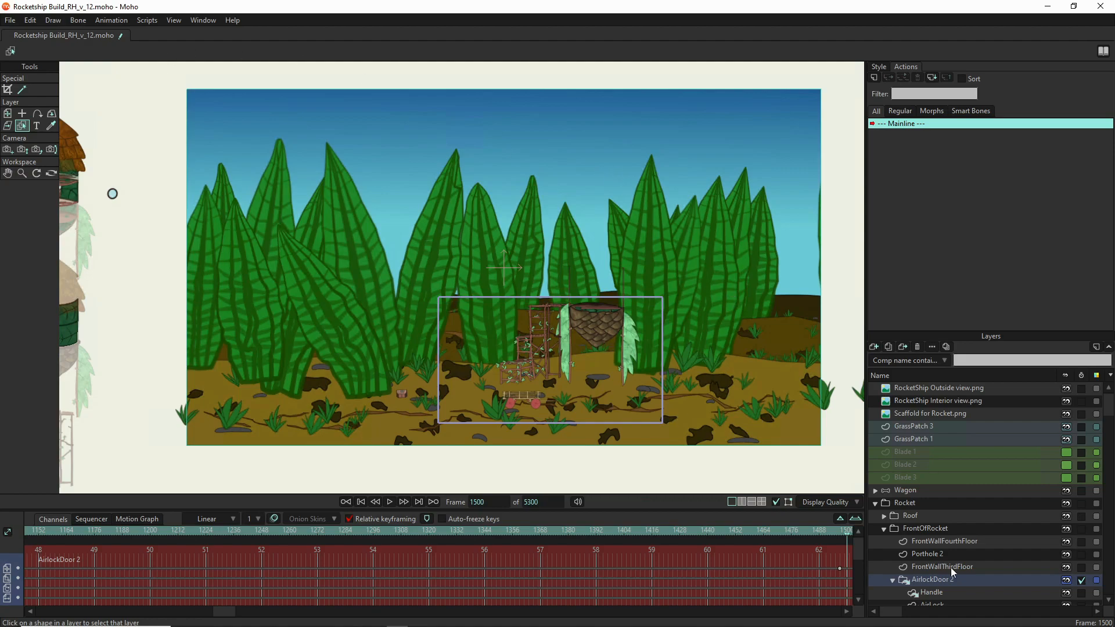
# - Find the RocketBackgroundPrior to Build 8.png layer, hide it to view the separate scene elements, and show it again
pyautogui.scroll(-10, 988, 552)
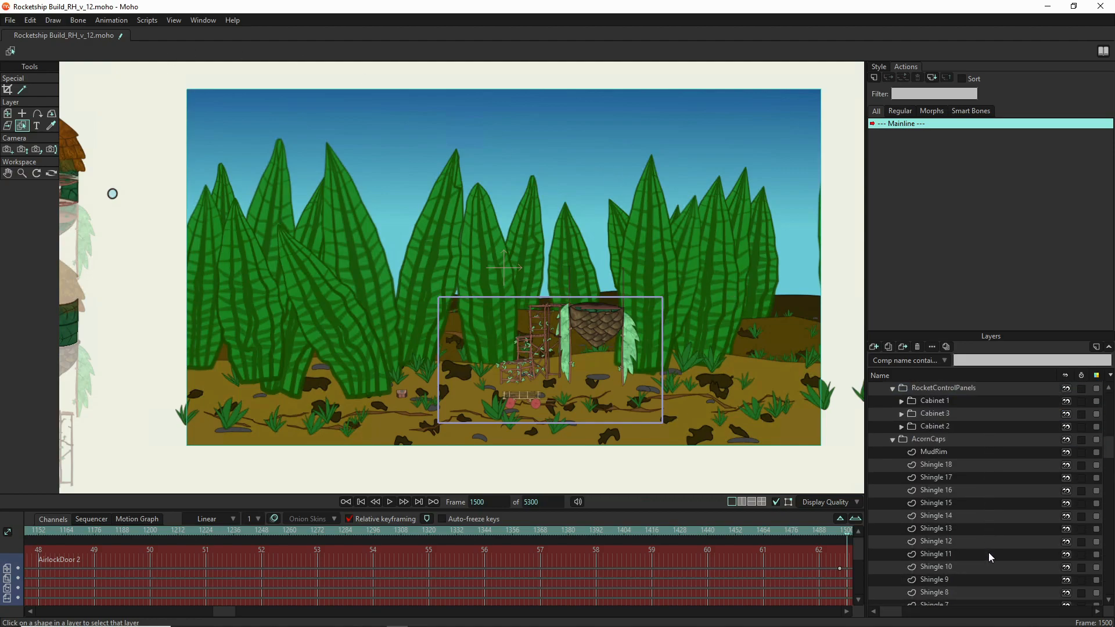
pyautogui.scroll(-8, 989, 552)
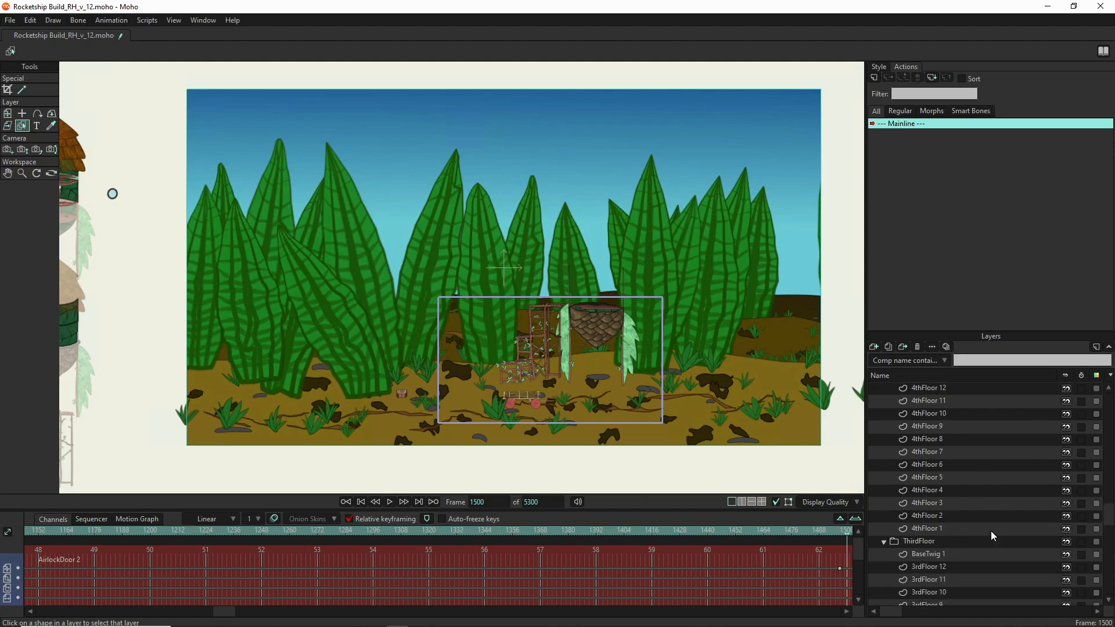
pyautogui.scroll(-4, 988, 504)
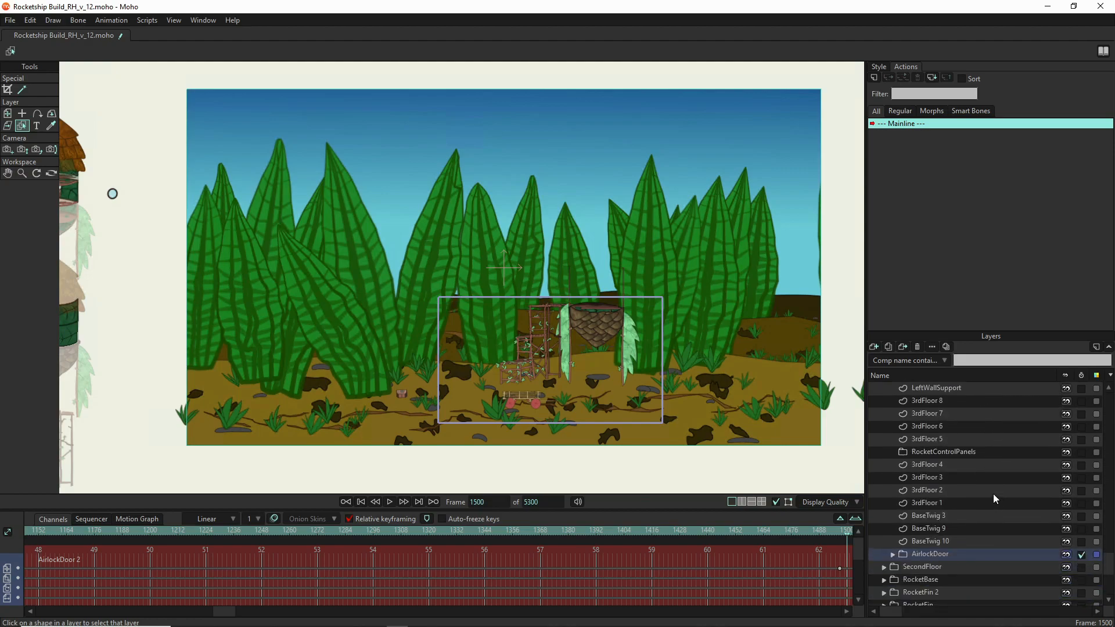
pyautogui.scroll(-1, 1001, 493)
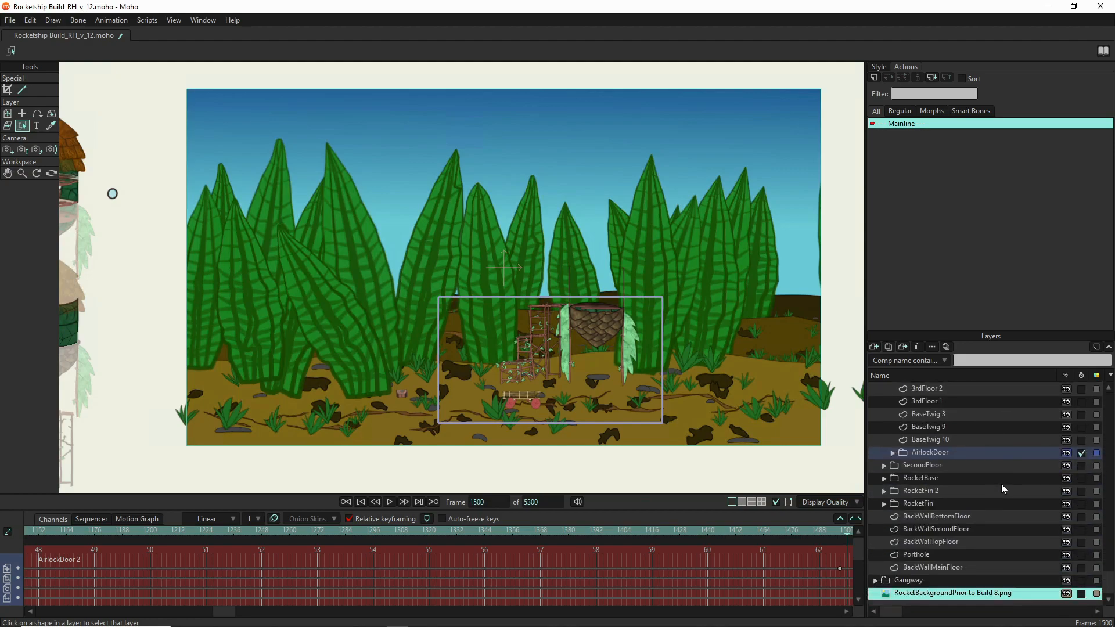
pyautogui.click(1066, 594)
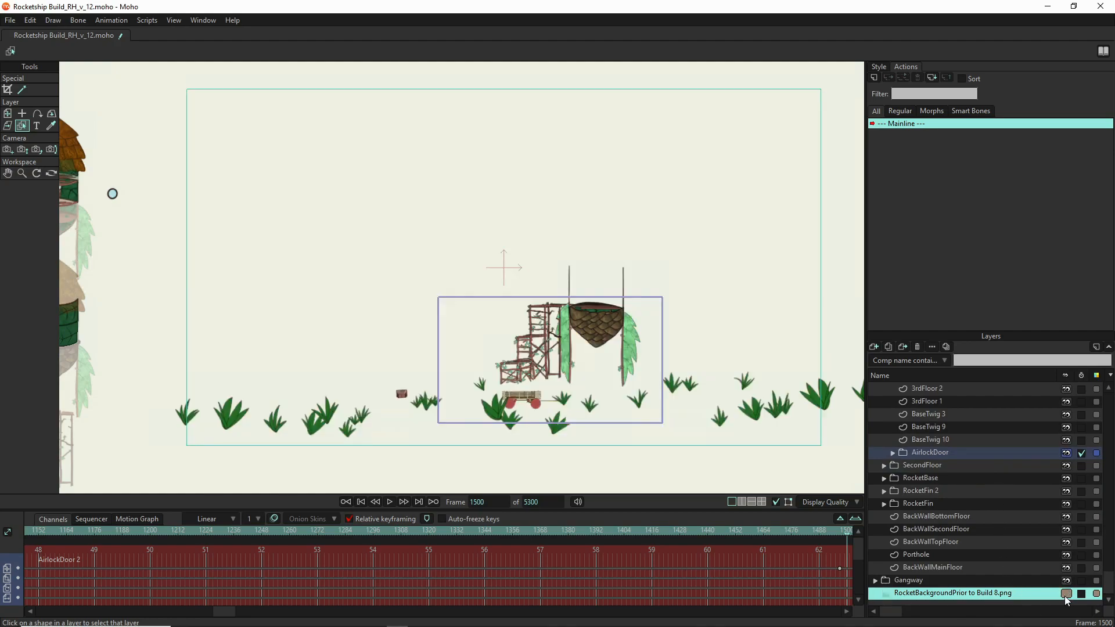
pyautogui.click(1067, 596)
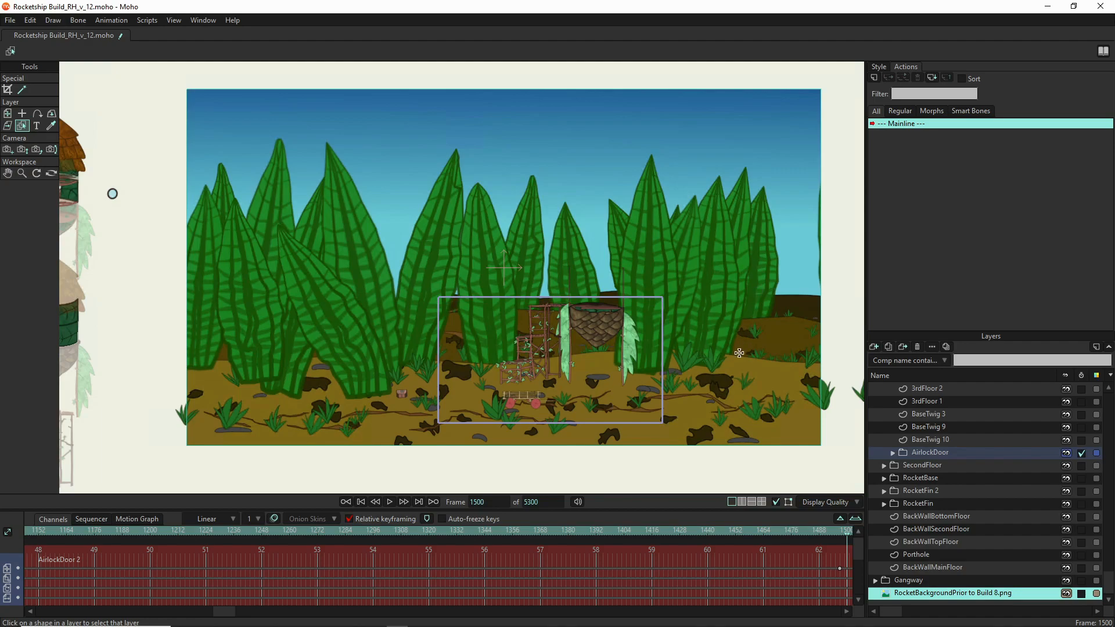
# - Hide the RocketBackgroundPrior to Build 8.png layer and play the animation from its beginning without the background
pyautogui.scroll(3, 739, 353)
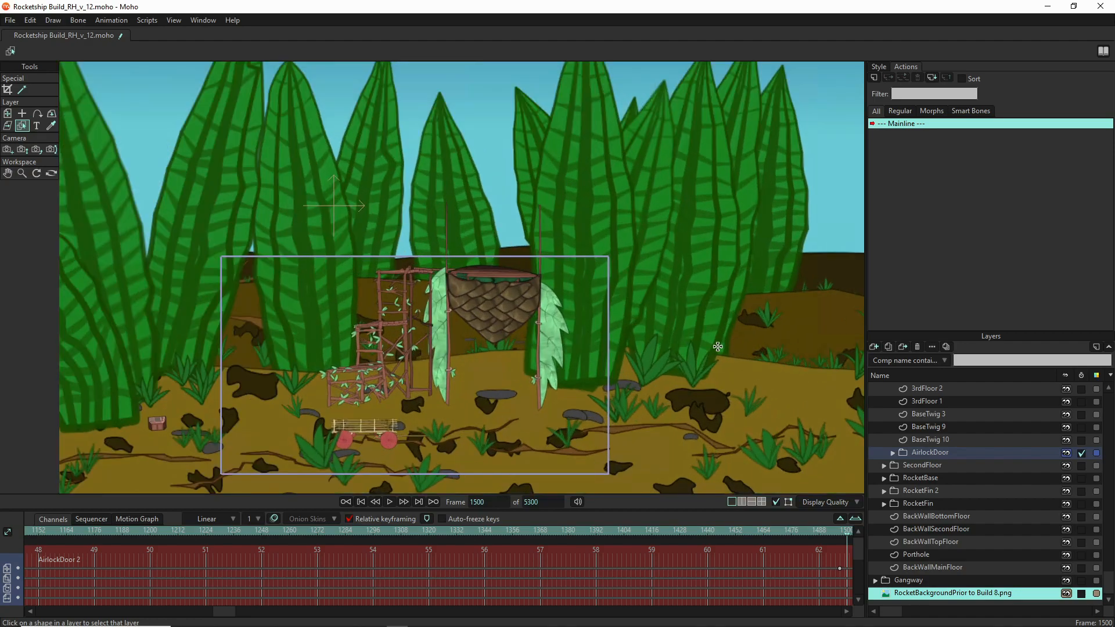
pyautogui.scroll(-1, 719, 341)
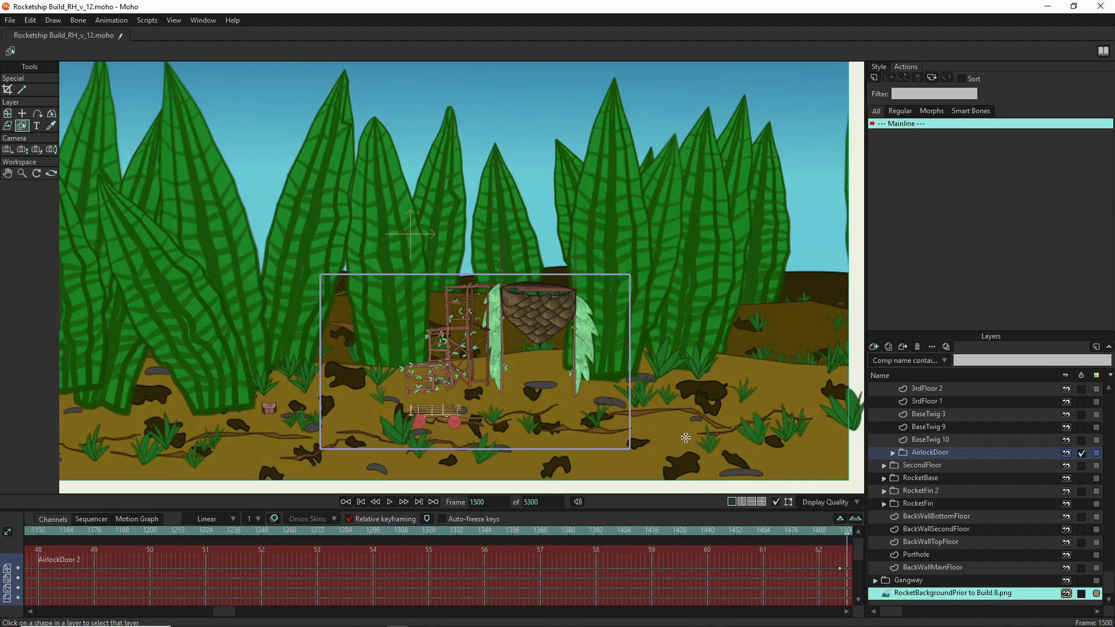
pyautogui.click(1066, 593)
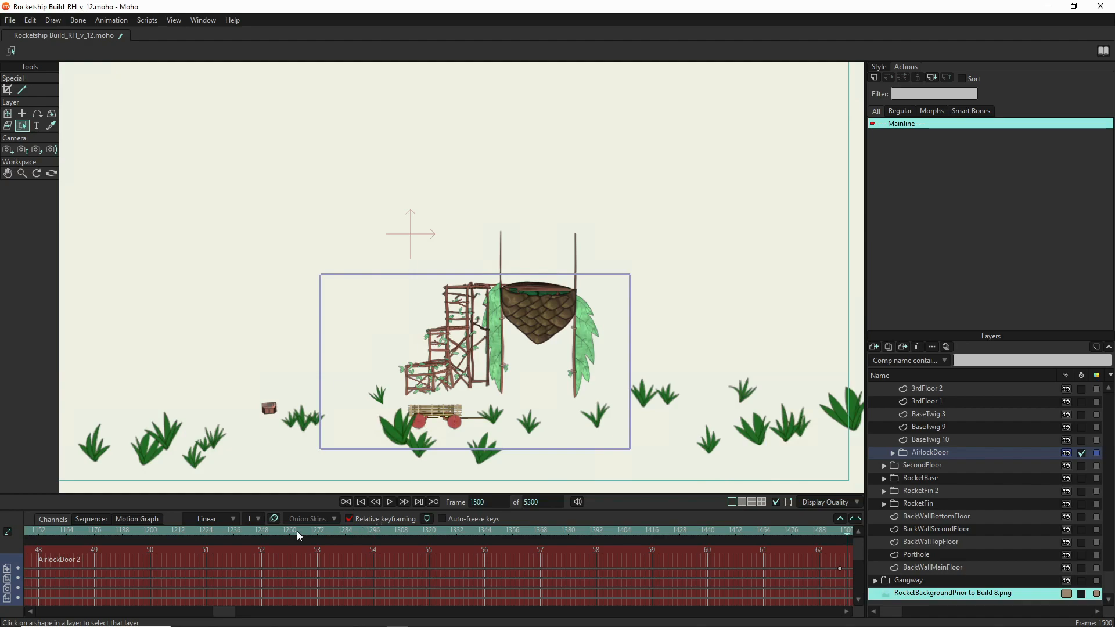
pyautogui.click(147, 531)
pyautogui.click(353, 499)
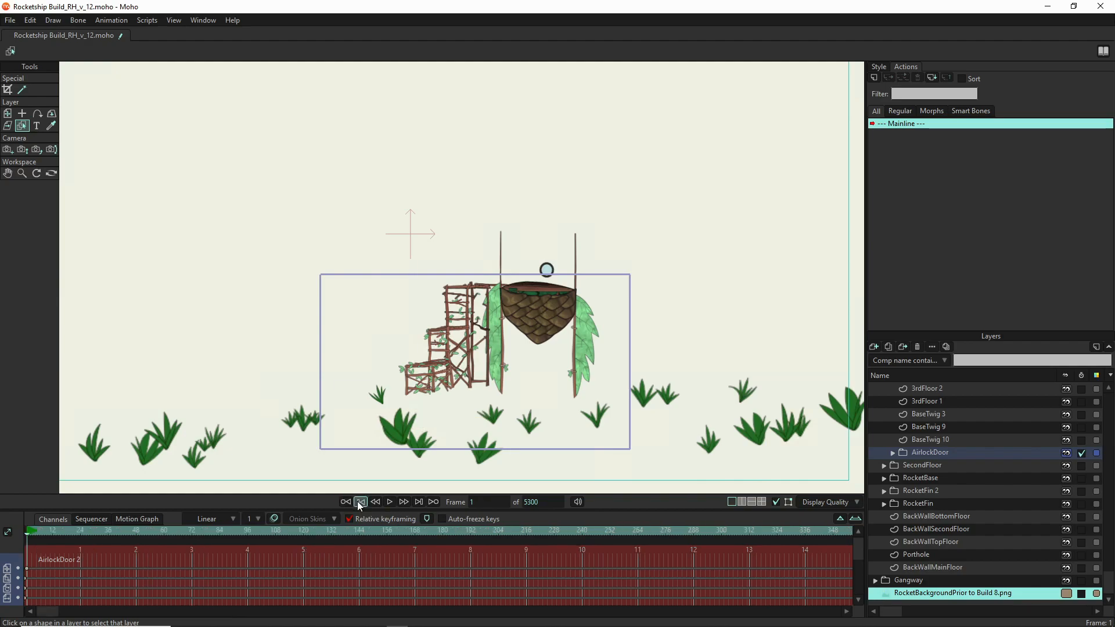
pyautogui.click(389, 502)
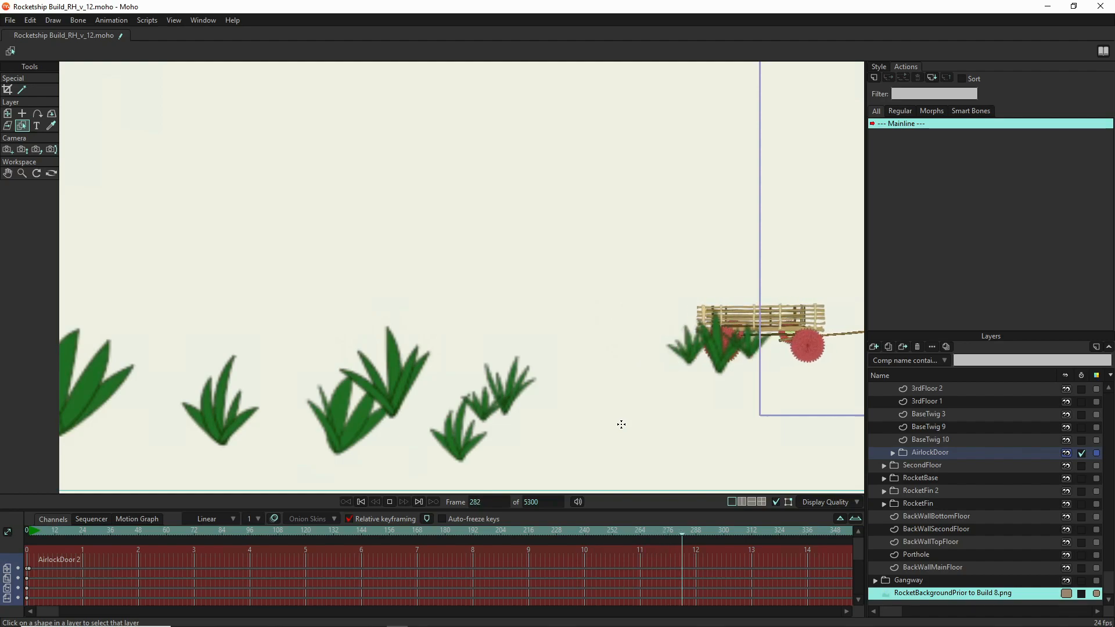
# - Show the background image layer again, replay the animation from frame 0, and stop playback once the wagon is beside the scaffold
pyautogui.click(1068, 594)
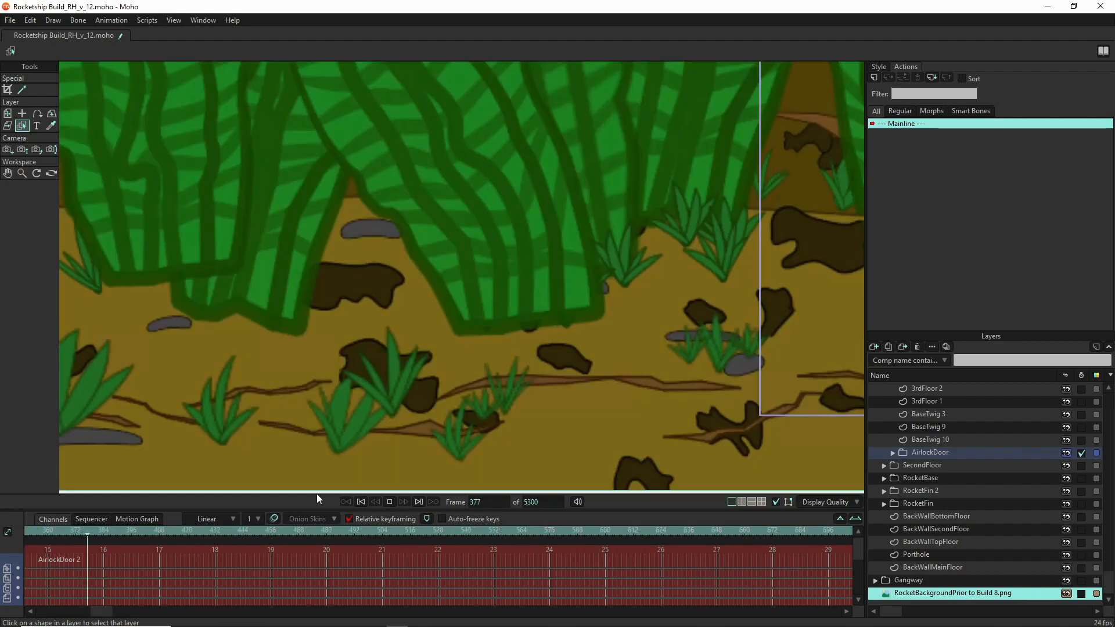
pyautogui.click(390, 502)
pyautogui.click(360, 502)
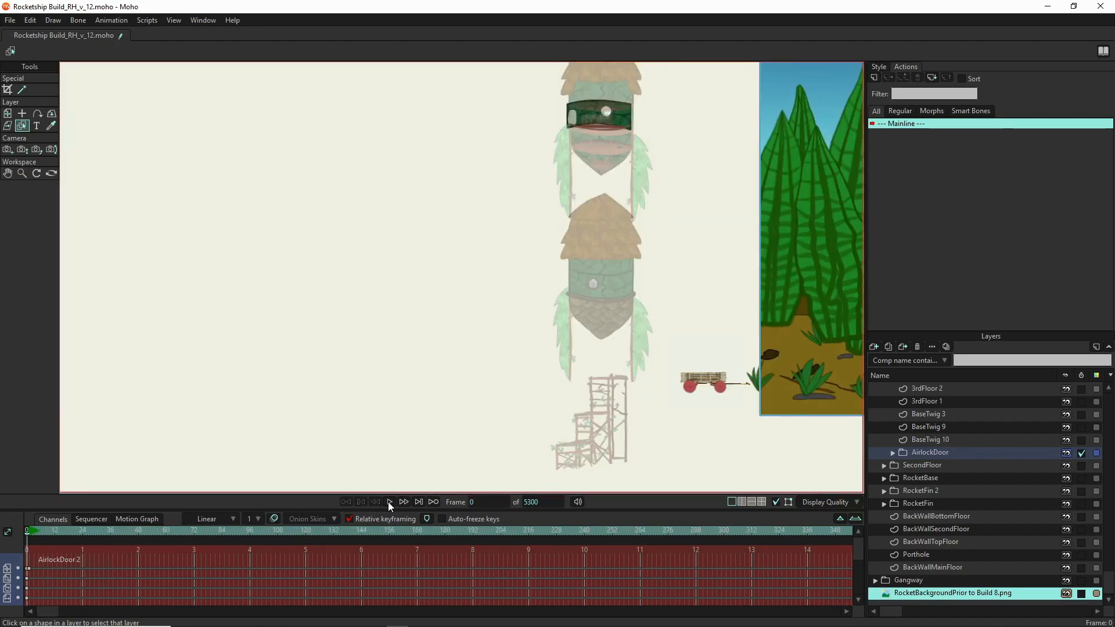
pyautogui.click(389, 502)
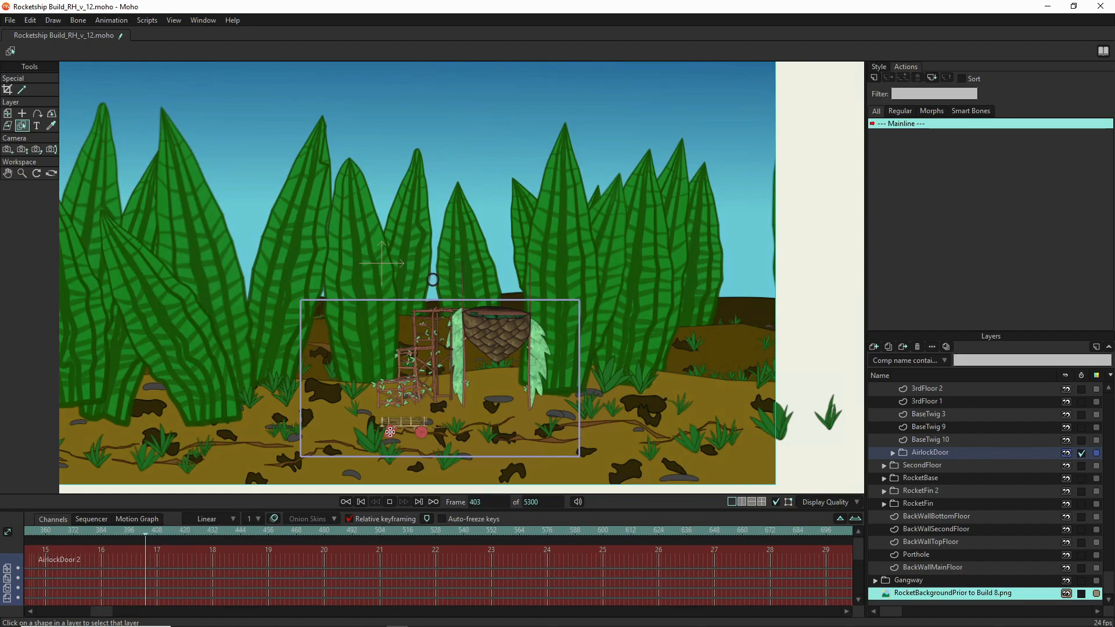
pyautogui.click(390, 503)
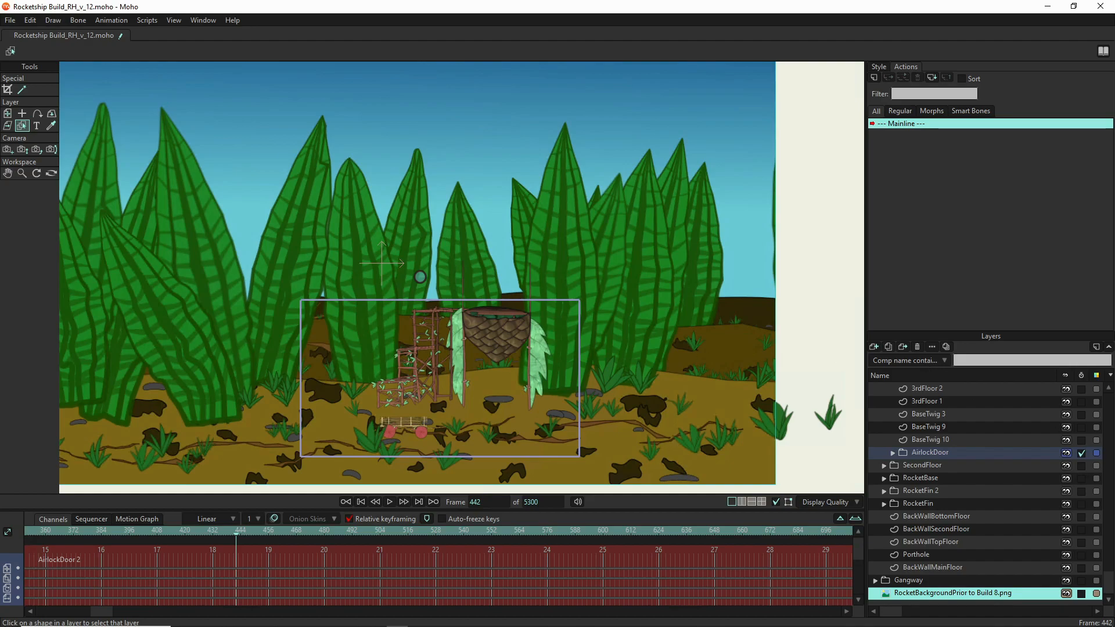
# - Open the project file Blades of Grass_RH_v_02.moho from the Bugillagers folder
pyautogui.click(10, 20)
pyautogui.moveTo(52, 78)
pyautogui.click(49, 71)
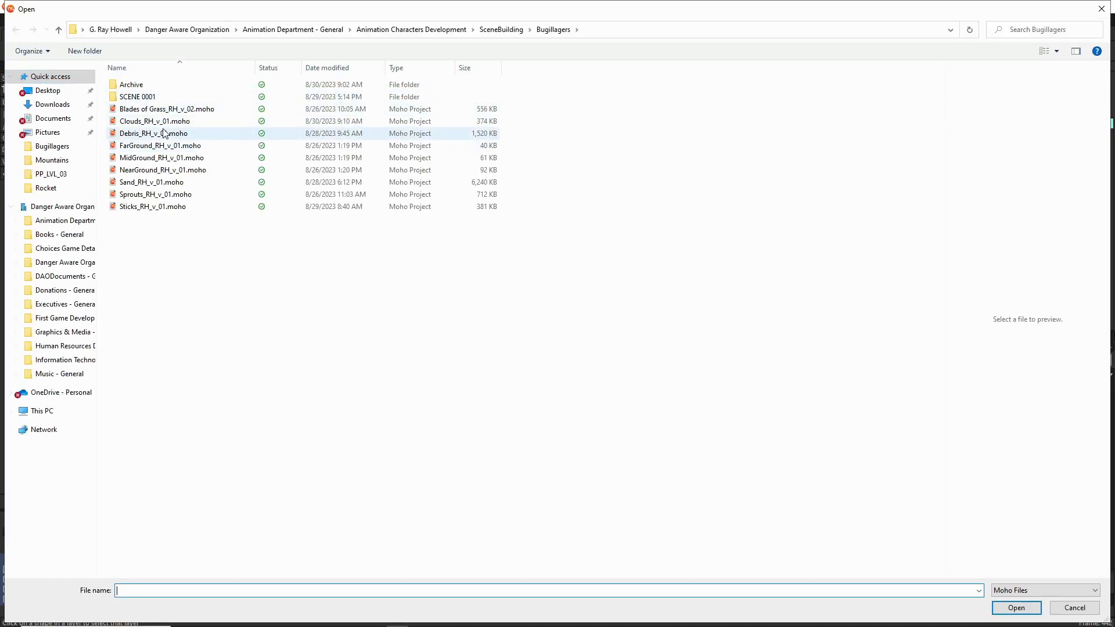
pyautogui.doubleClick(130, 115)
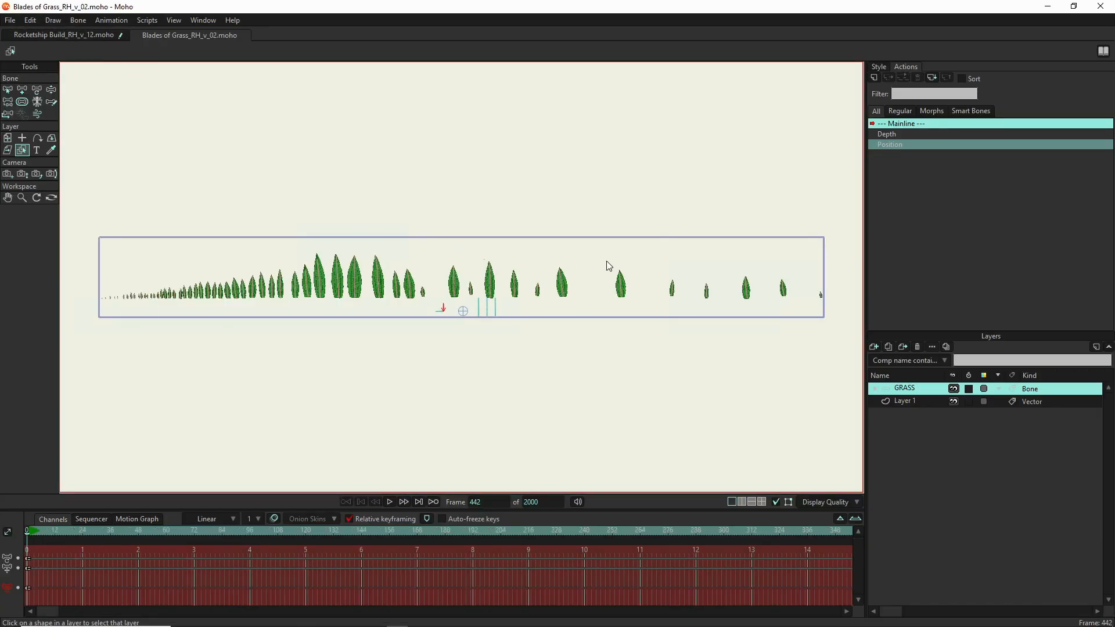
# - Activate the Manipulate Bones tool and examine the individual grass blades and control bones along the GRASS layer's row
pyautogui.scroll(-3, 479, 264)
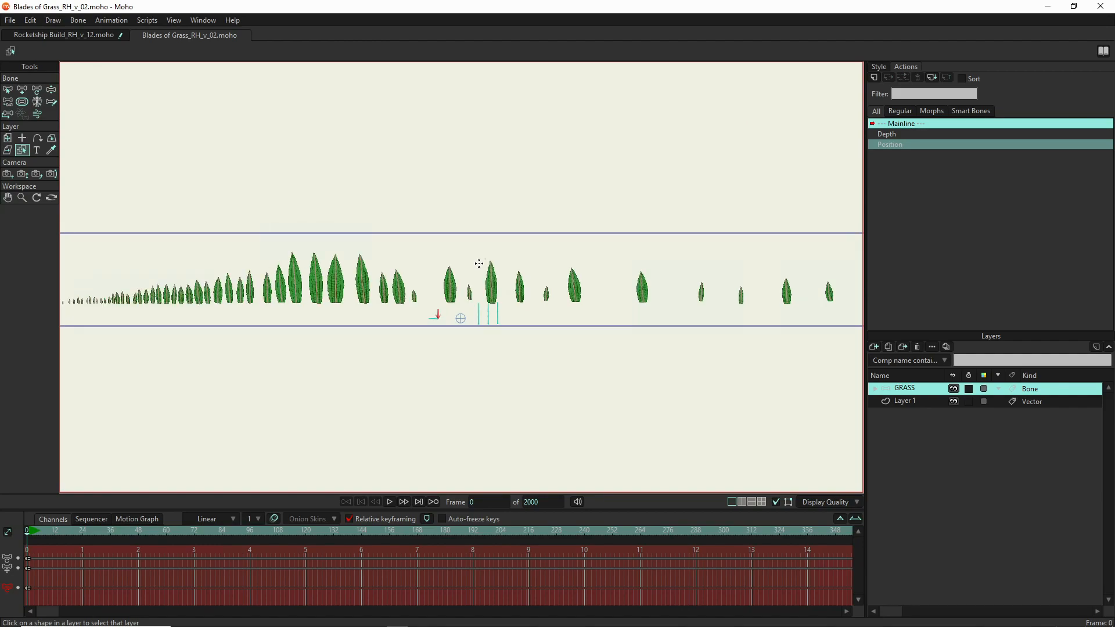
pyautogui.scroll(1, 458, 301)
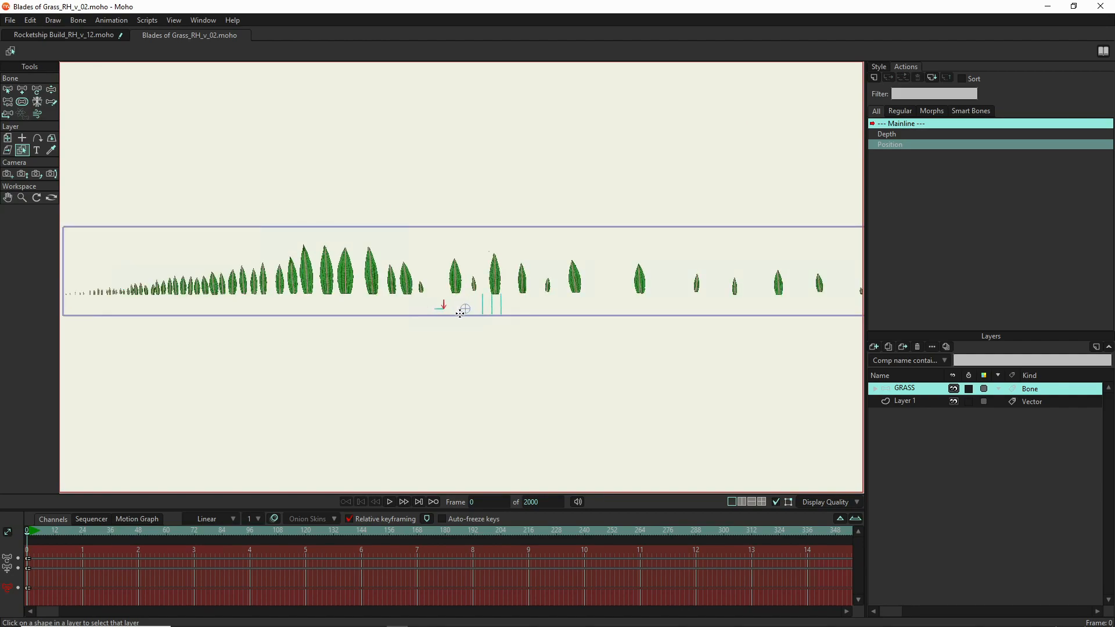
pyautogui.click(51, 89)
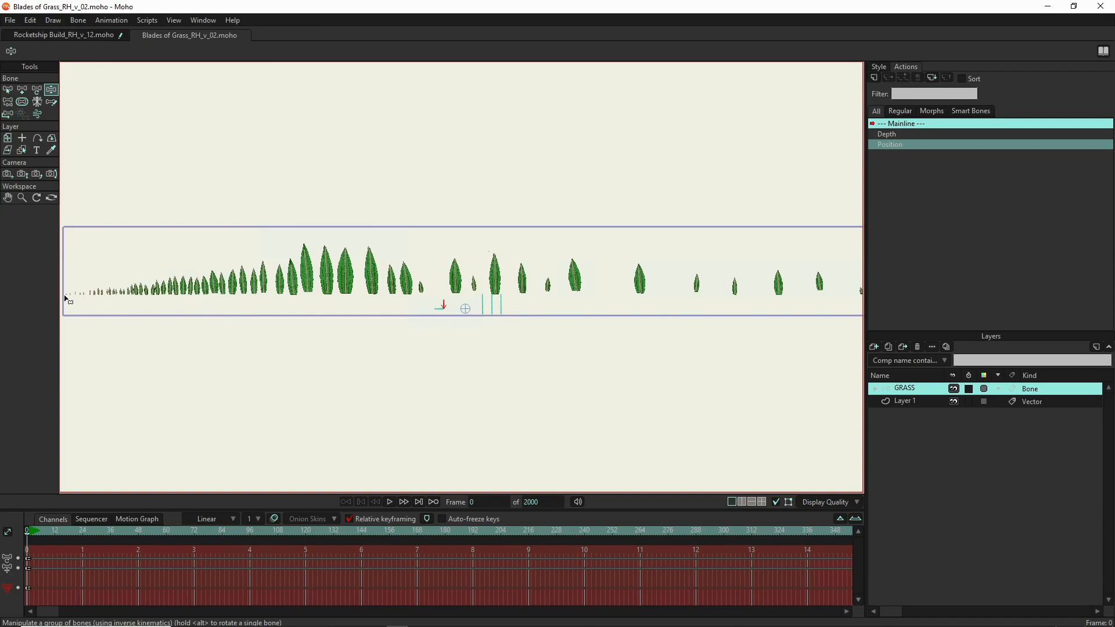
pyautogui.scroll(10, 65, 299)
pyautogui.scroll(5, 80, 290)
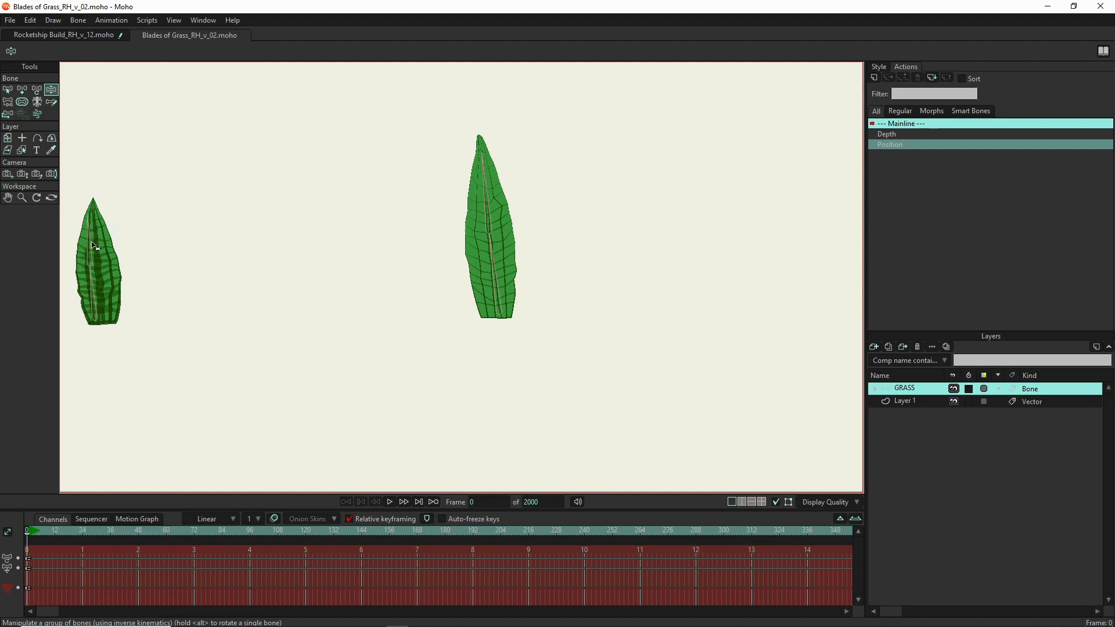
pyautogui.moveTo(231, 292); pyautogui.dragTo(215, 328)
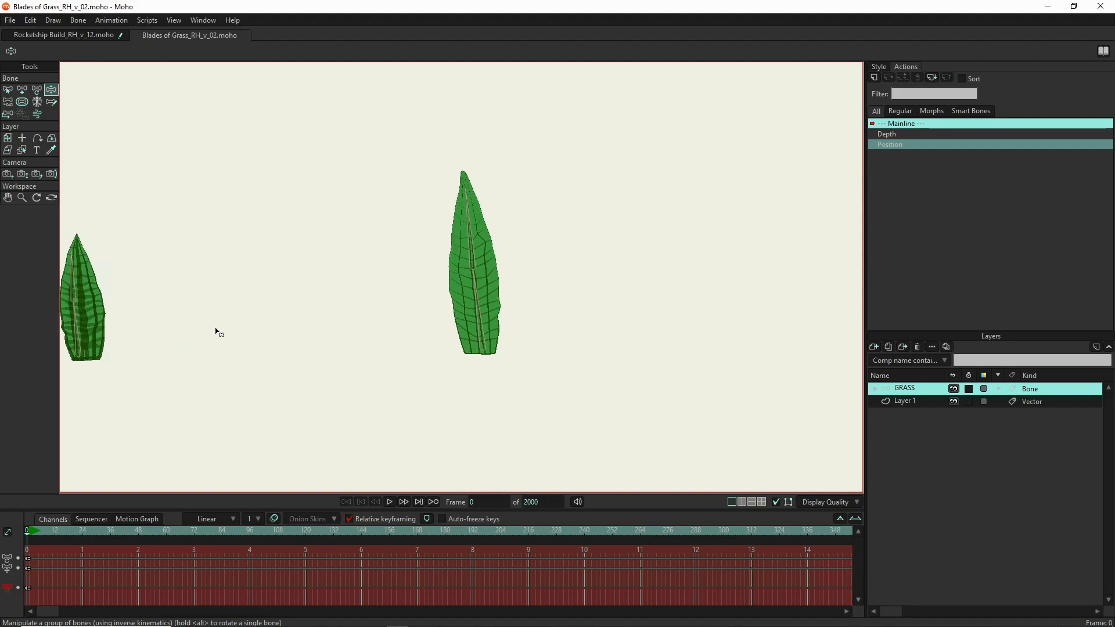
pyautogui.scroll(-3, 162, 291)
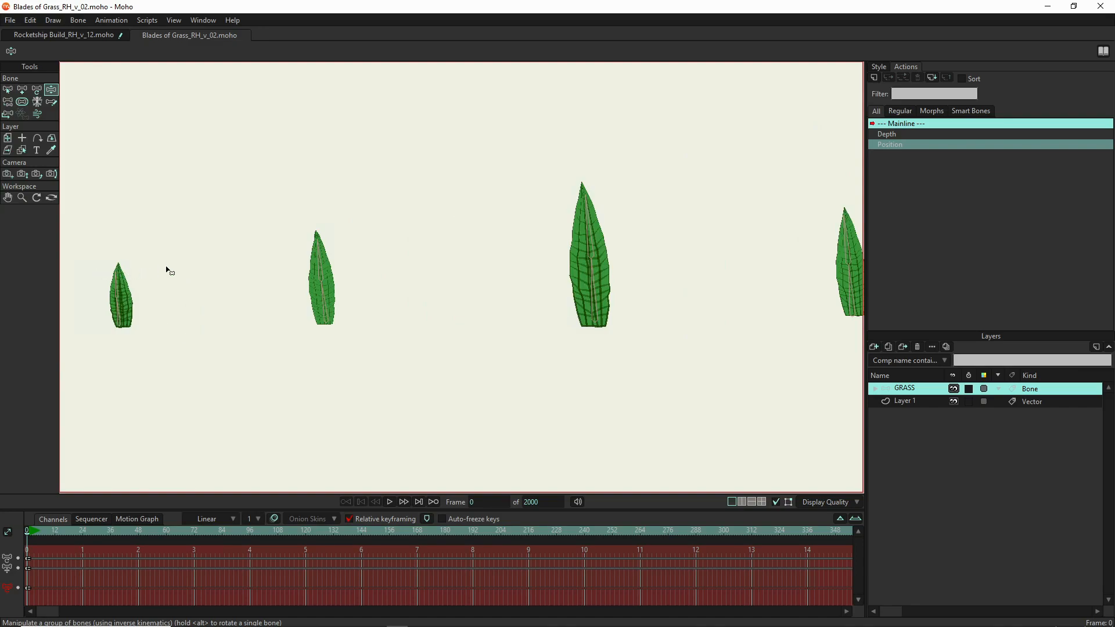
pyautogui.scroll(-5, 167, 269)
pyautogui.moveTo(463, 301); pyautogui.dragTo(235, 360)
pyautogui.scroll(-5, 553, 300)
pyautogui.moveTo(707, 302)
pyautogui.mouseDown()
pyautogui.moveTo(586, 351)
pyautogui.moveTo(716, 348)
pyautogui.moveTo(462, 342)
pyautogui.mouseUp()
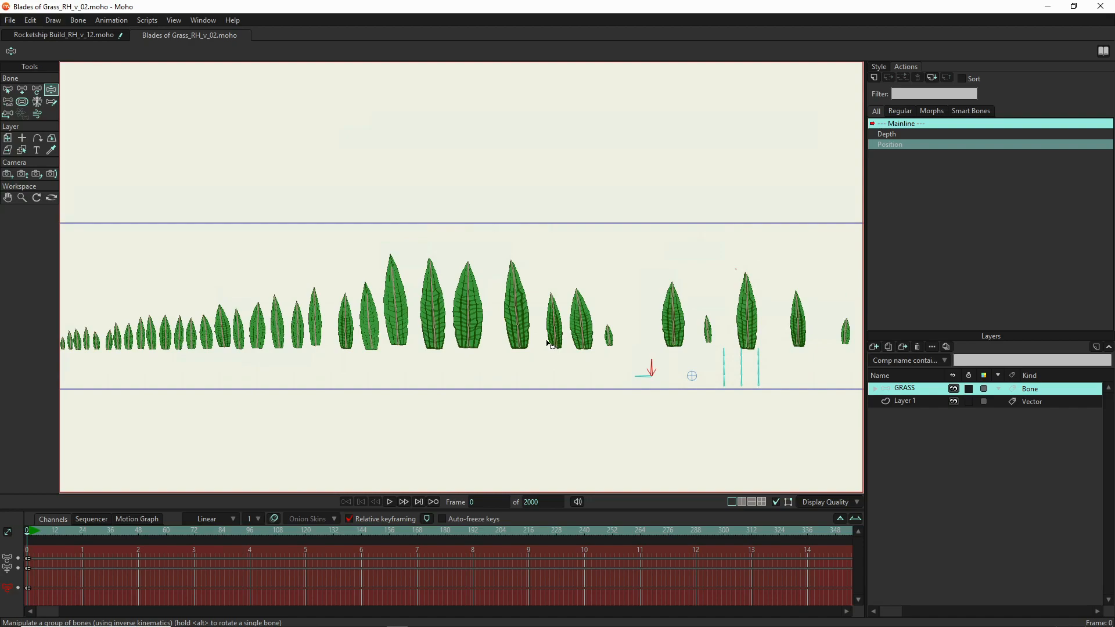
# - Move the timeline to frame 1 and survey the grass blades around the control bones
pyautogui.scroll(5, 709, 322)
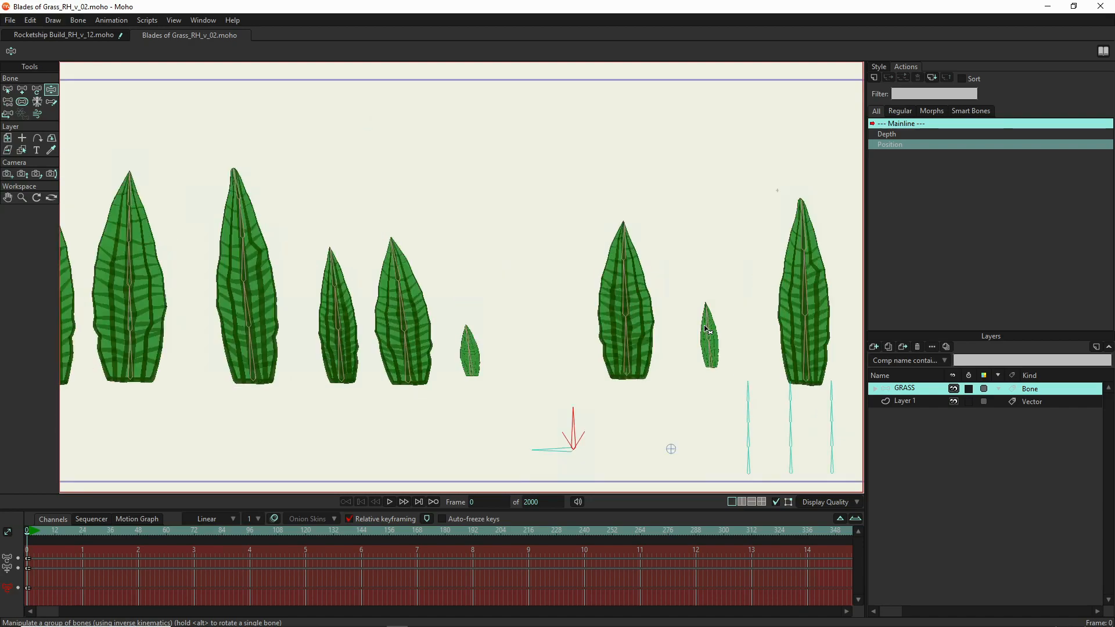
pyautogui.scroll(-5, 617, 339)
pyautogui.moveTo(610, 340); pyautogui.dragTo(559, 332)
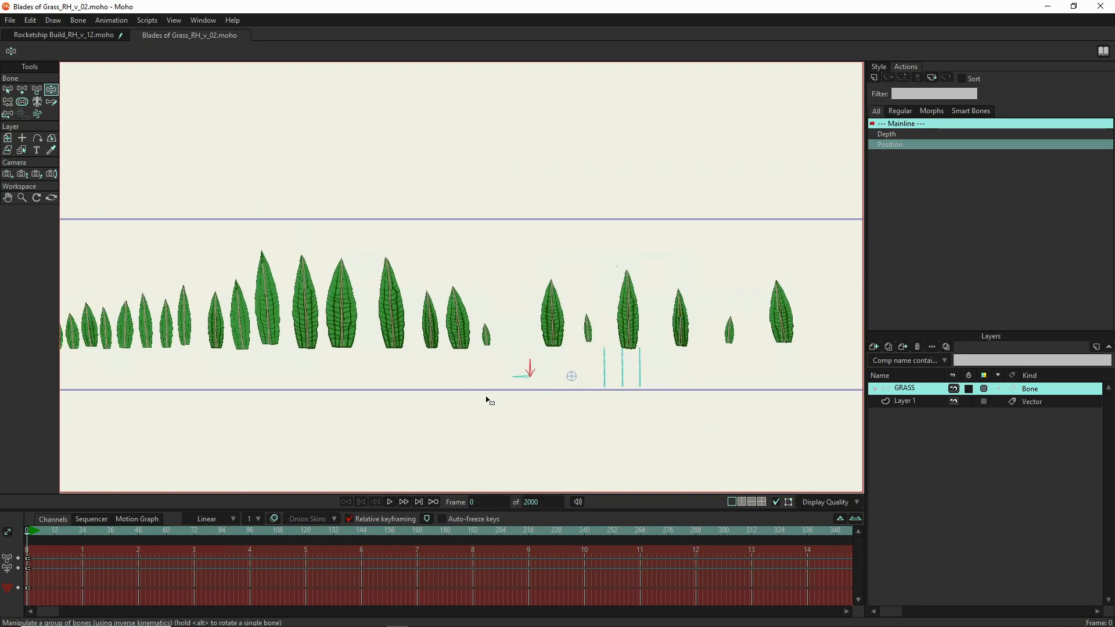
pyautogui.scroll(-3, 432, 381)
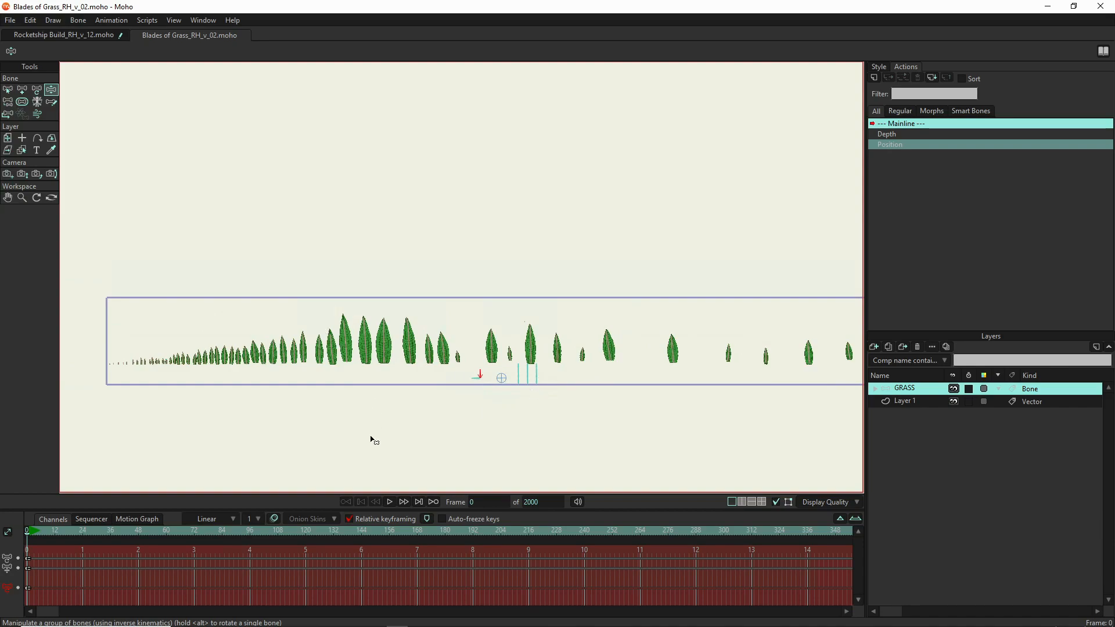
pyautogui.click(28, 546)
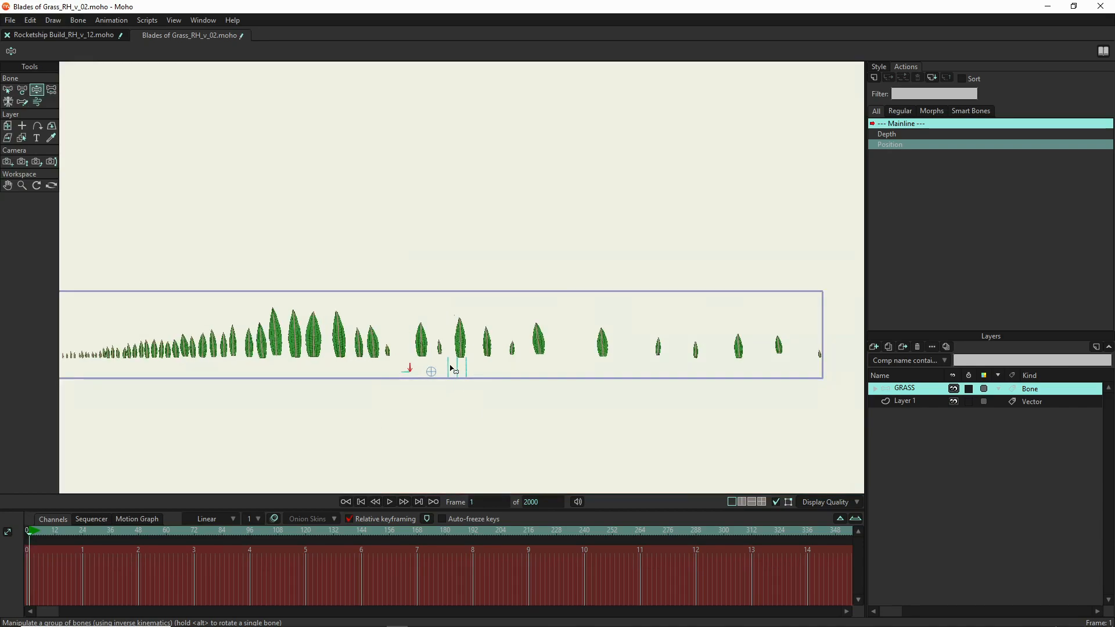
pyautogui.scroll(5, 433, 375)
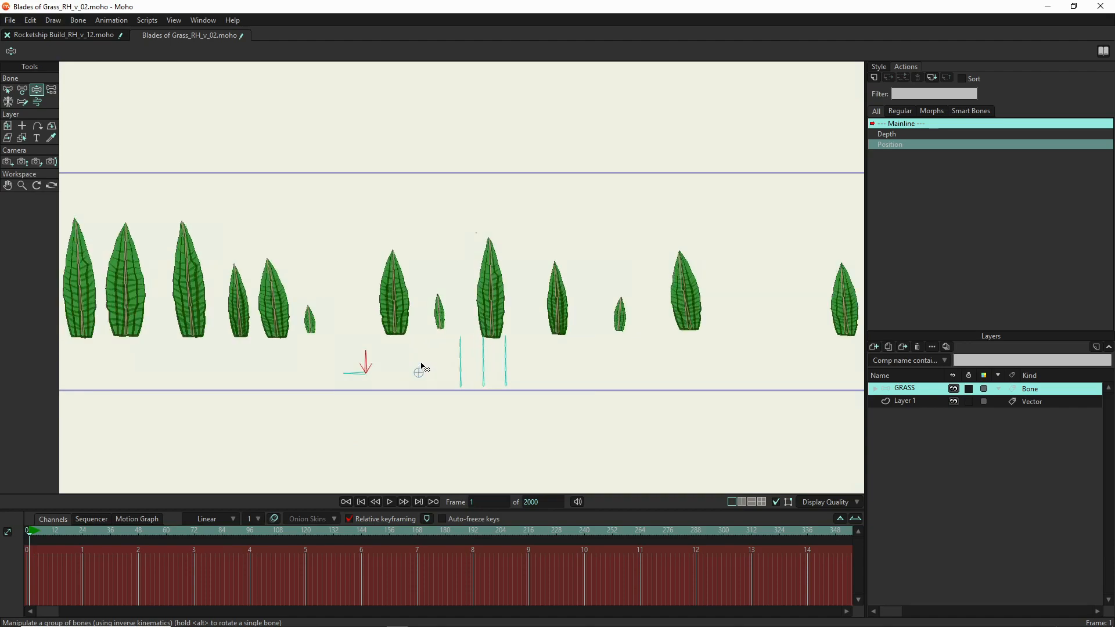
pyautogui.scroll(2, 422, 367)
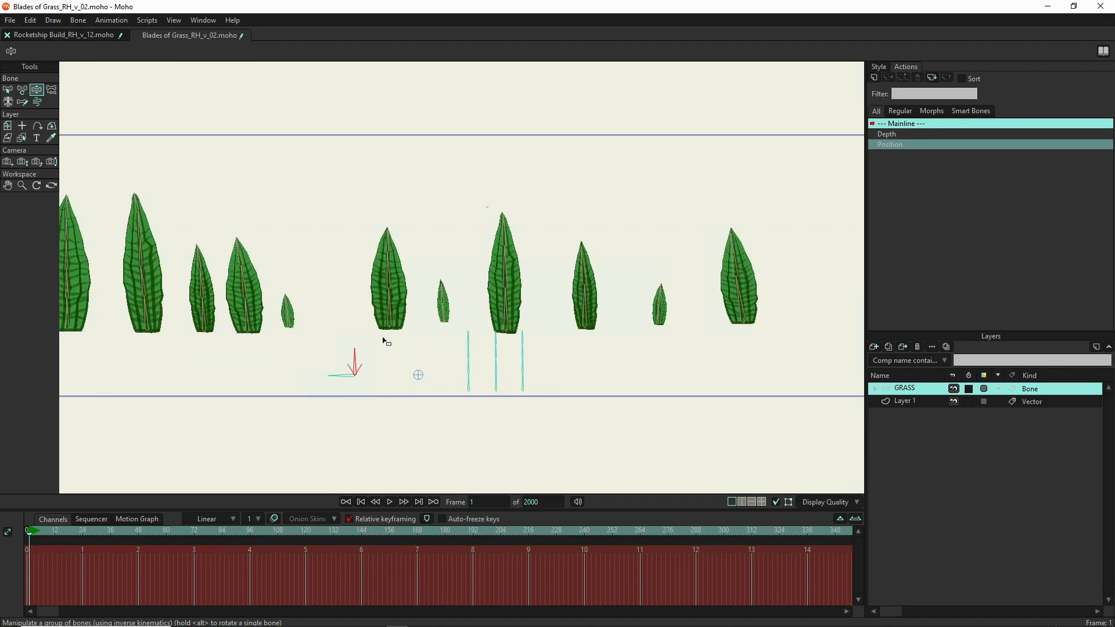
pyautogui.scroll(-3, 551, 347)
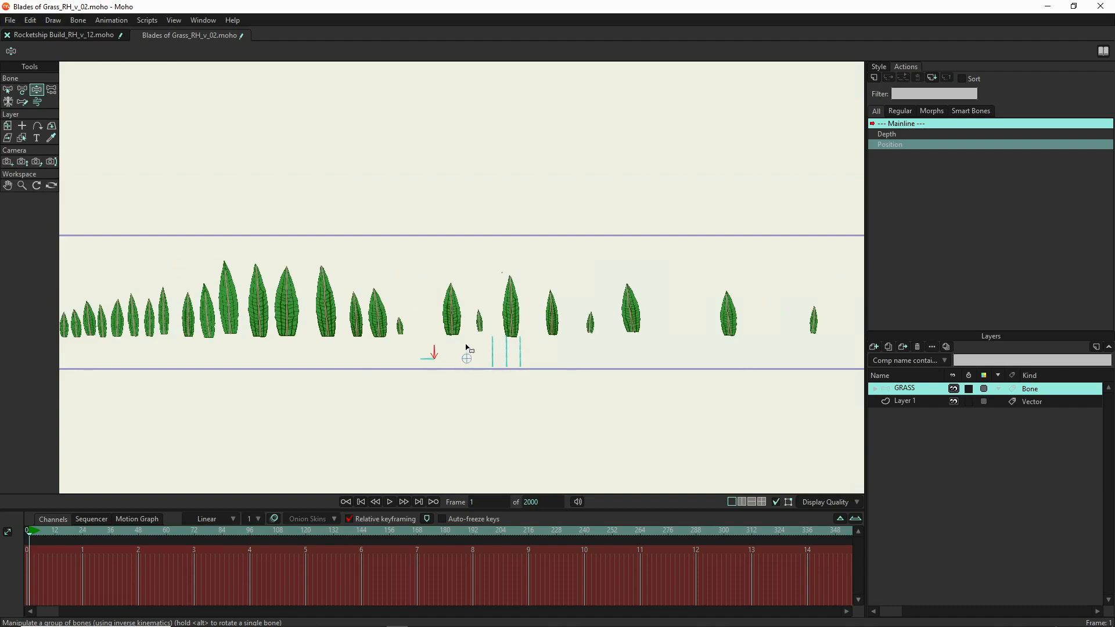
pyautogui.moveTo(470, 349); pyautogui.dragTo(539, 340)
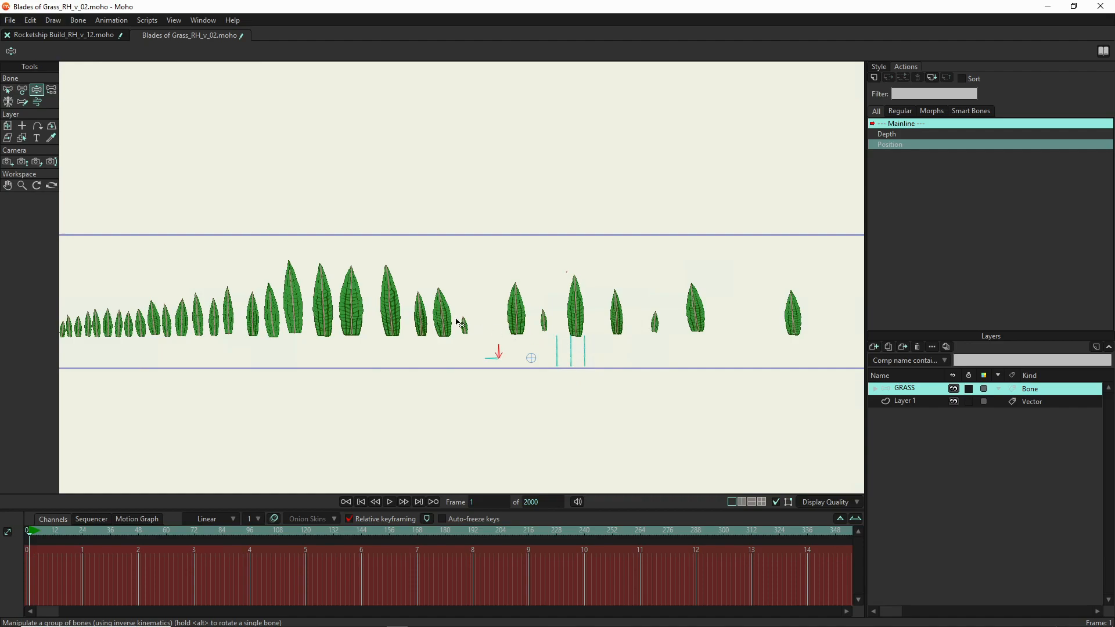
# - Inspect the bones inside one of the large grass blades and inside the tiny blade at the small end of the row
pyautogui.scroll(5, 372, 302)
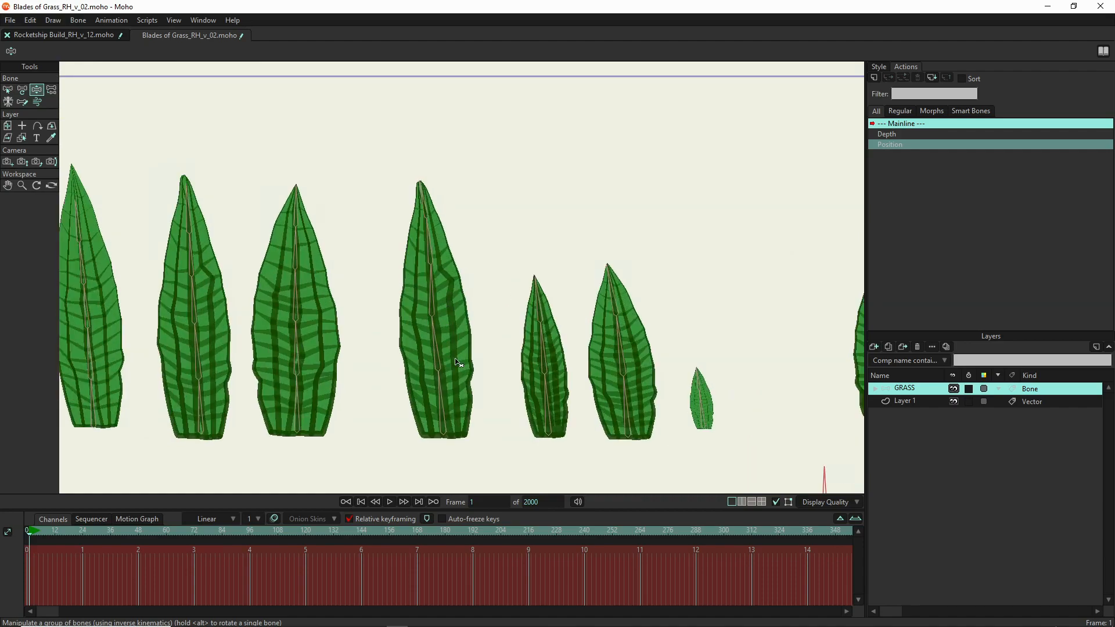
pyautogui.click(443, 417)
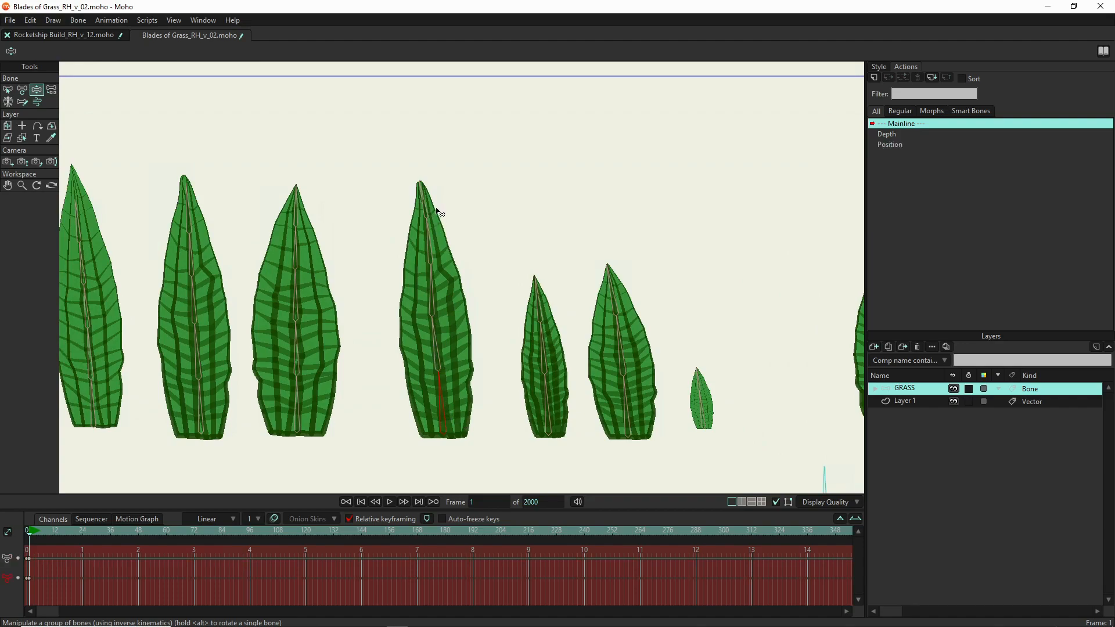
pyautogui.scroll(-10, 614, 189)
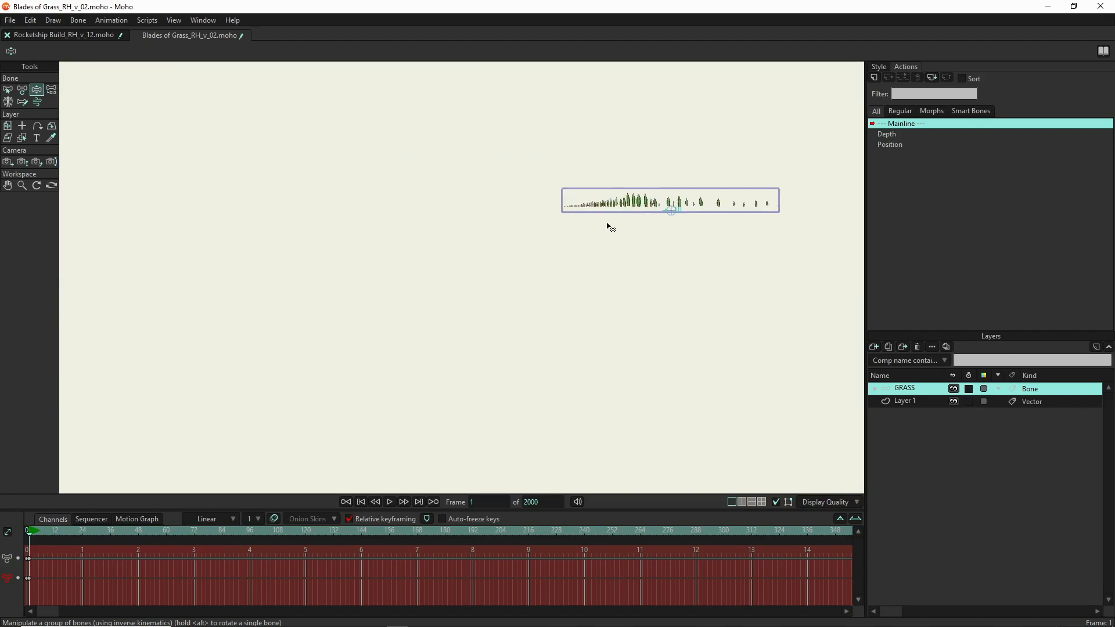
pyautogui.scroll(8, 562, 224)
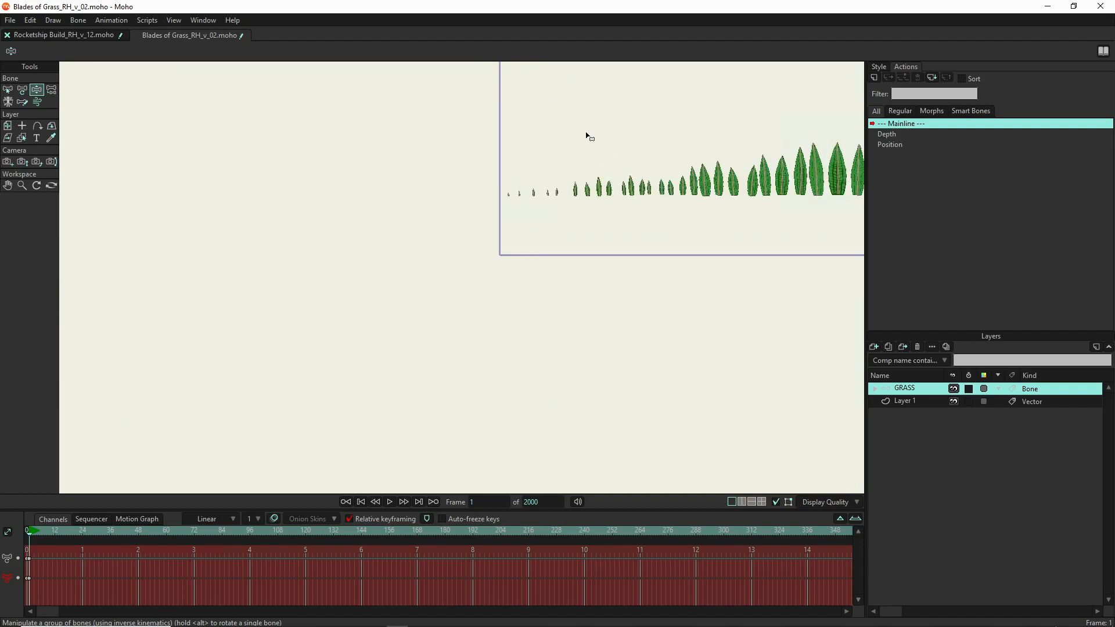
pyautogui.scroll(10, 444, 229)
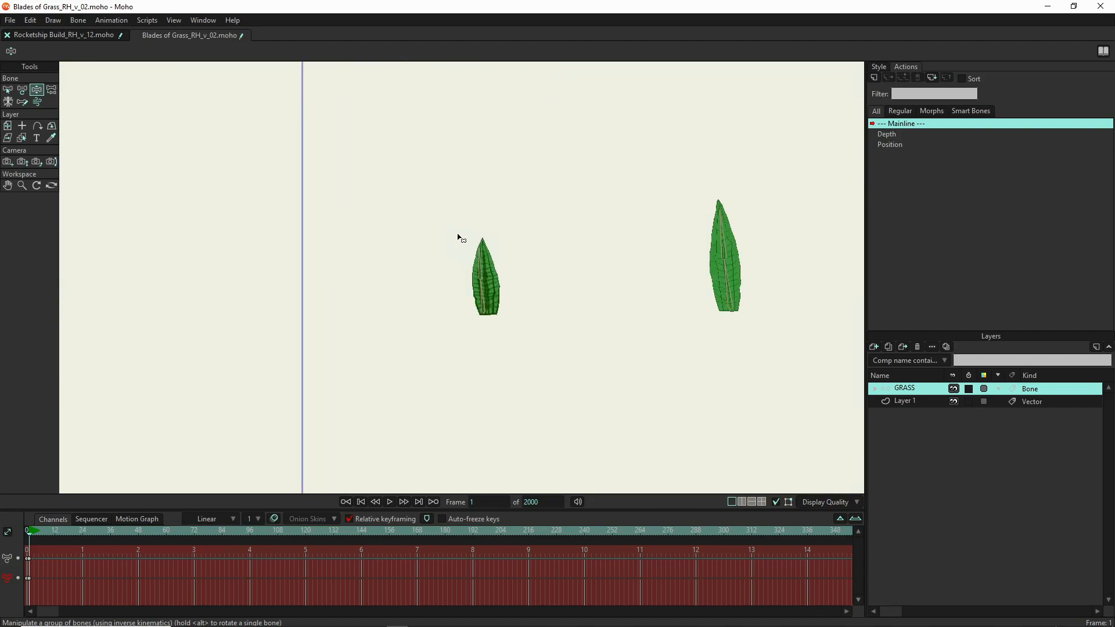
pyautogui.scroll(4, 490, 278)
pyautogui.click(429, 333)
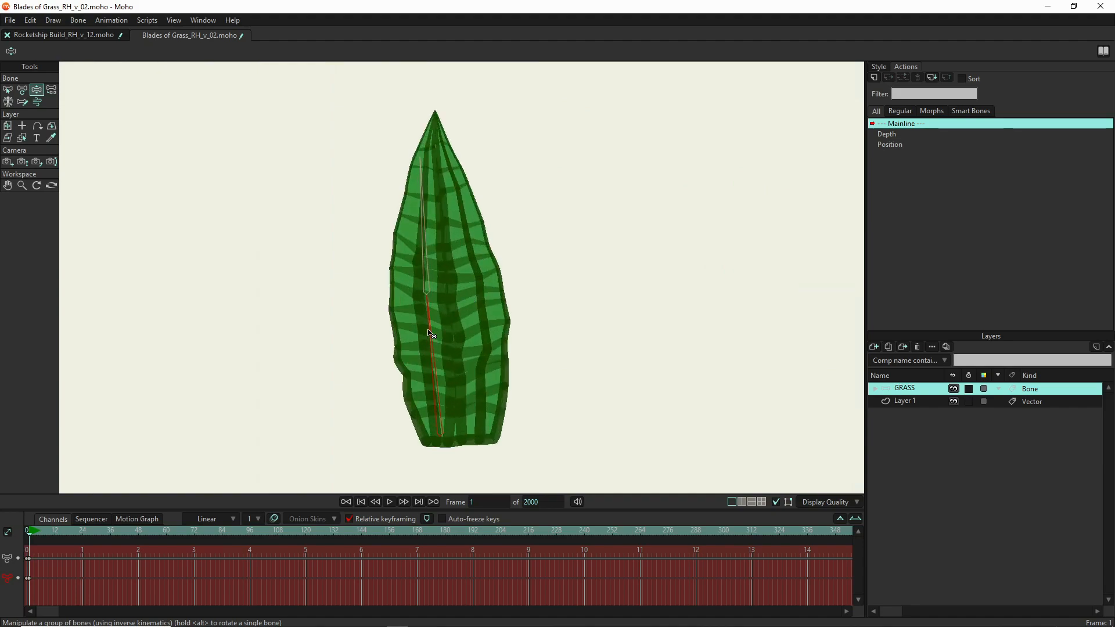
pyautogui.click(424, 234)
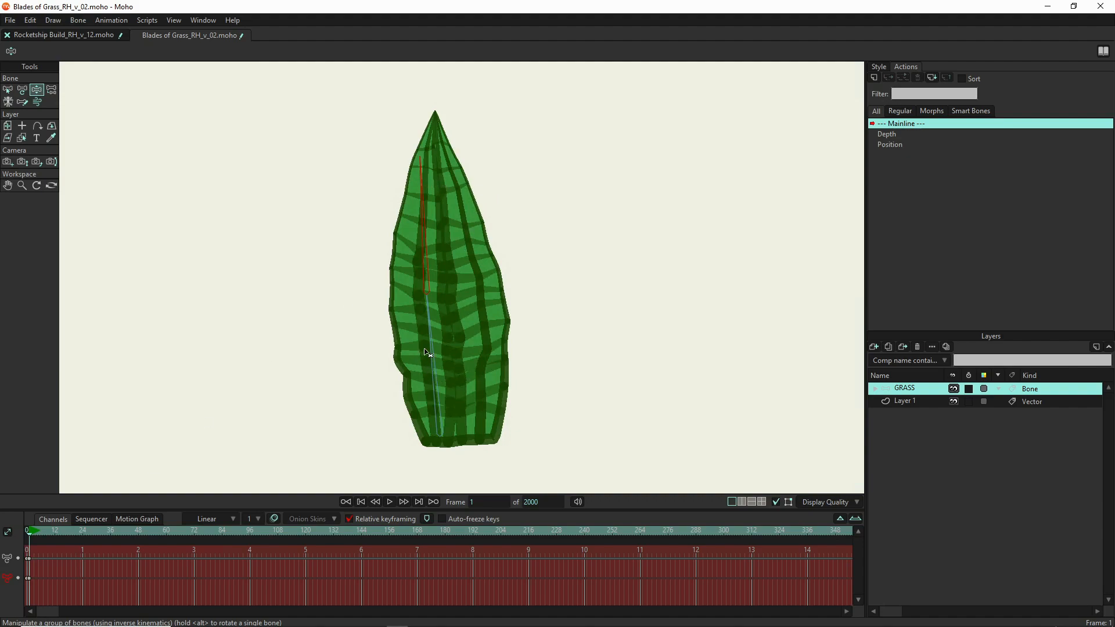
# - Examine the full row of grass blades from the smallest one along to the control bones beneath the larger ones
pyautogui.scroll(-4, 263, 299)
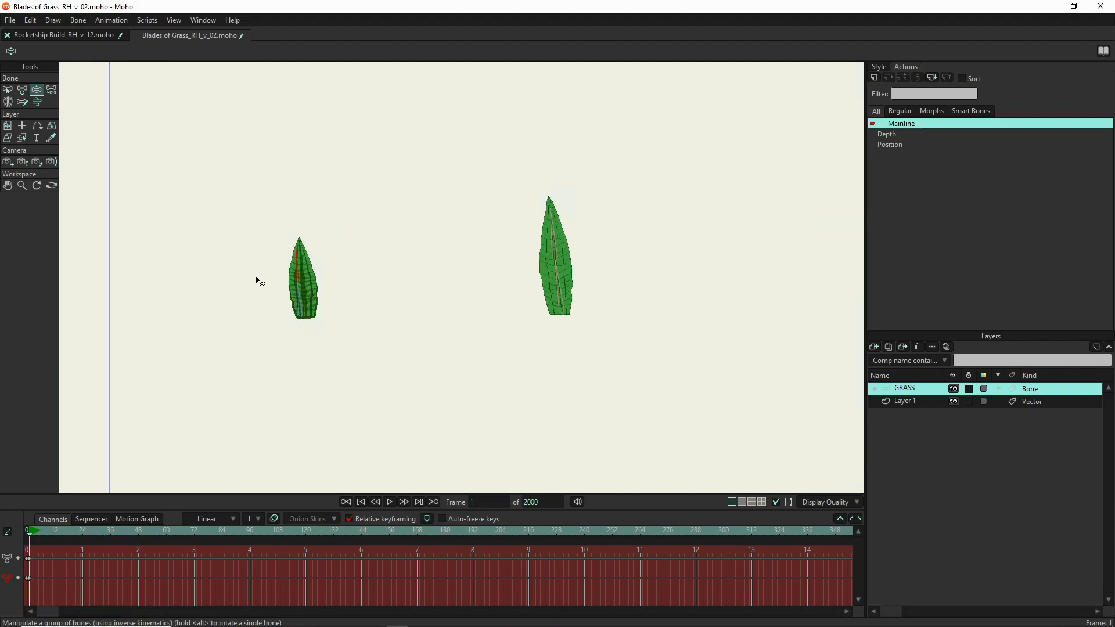
pyautogui.scroll(-5, 259, 282)
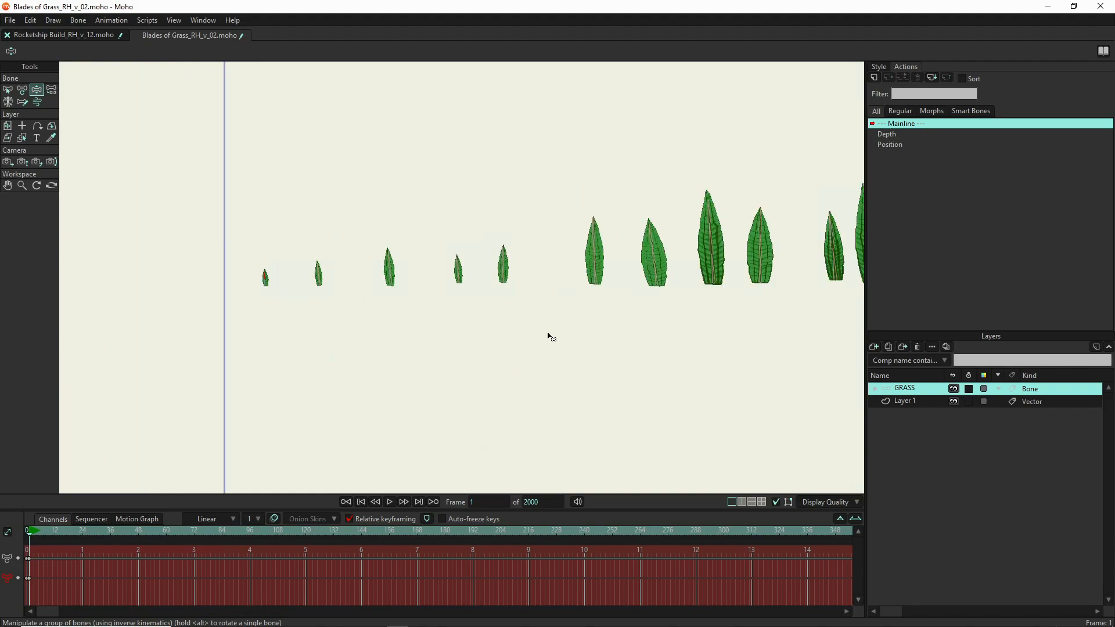
pyautogui.scroll(-5, 366, 317)
pyautogui.moveTo(532, 336); pyautogui.dragTo(341, 327)
pyautogui.scroll(-2, 560, 341)
pyautogui.moveTo(617, 344); pyautogui.dragTo(355, 334)
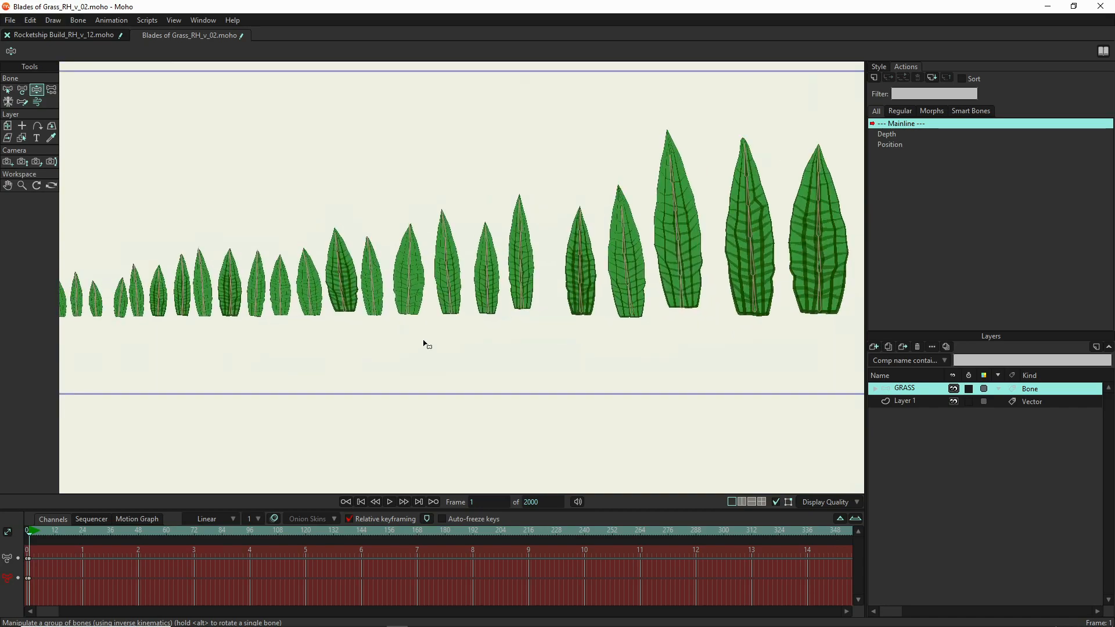
pyautogui.scroll(3, 383, 331)
pyautogui.moveTo(791, 359); pyautogui.dragTo(463, 389)
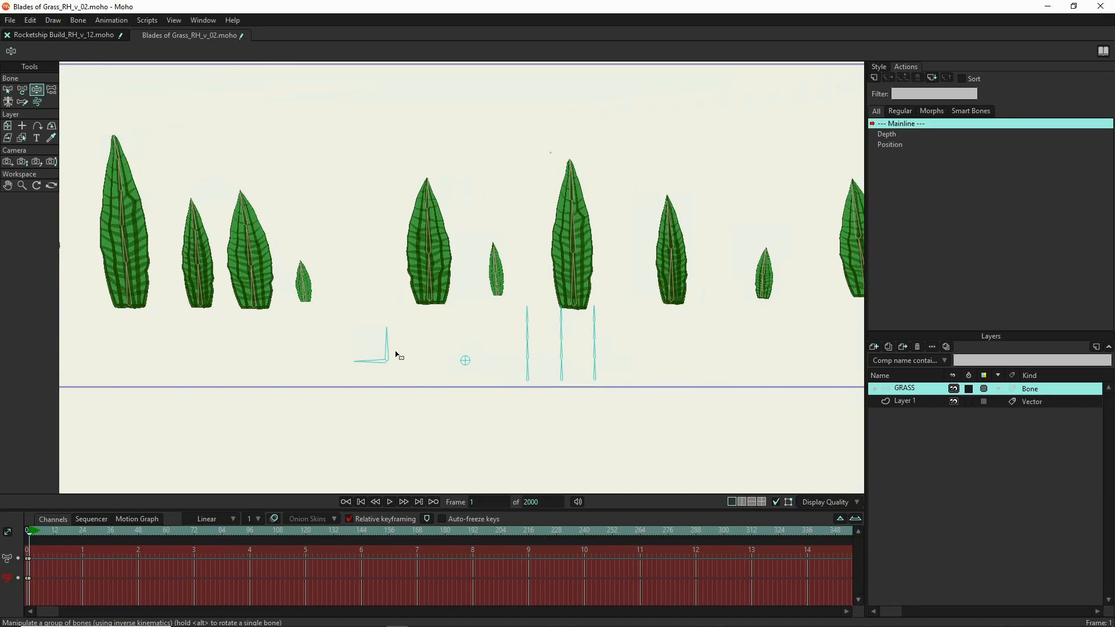
pyautogui.scroll(1, 386, 350)
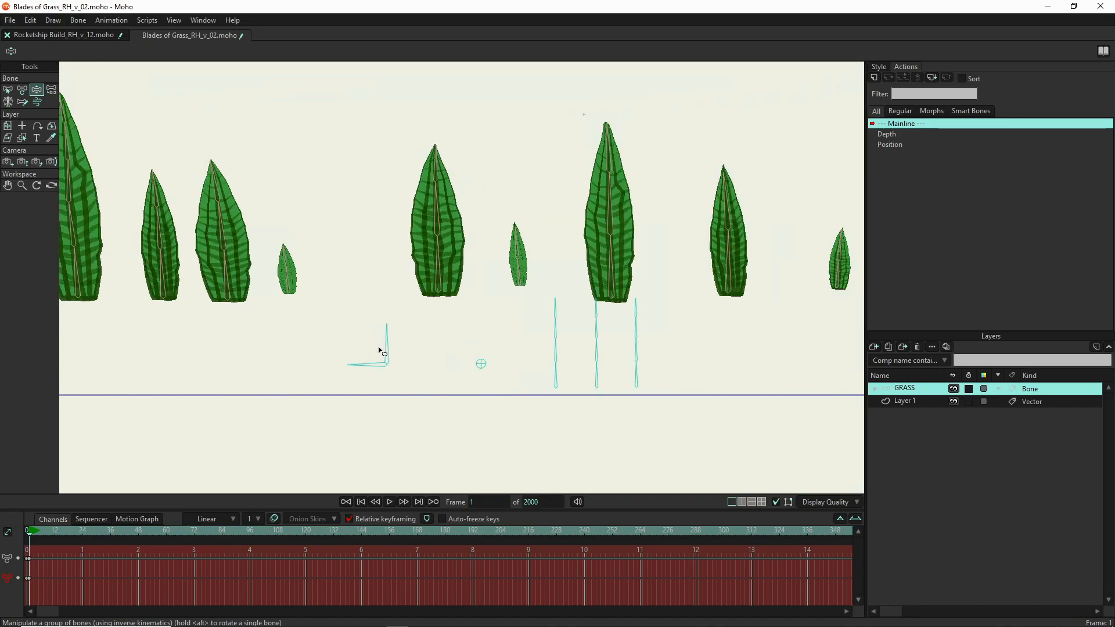
pyautogui.scroll(-3, 458, 343)
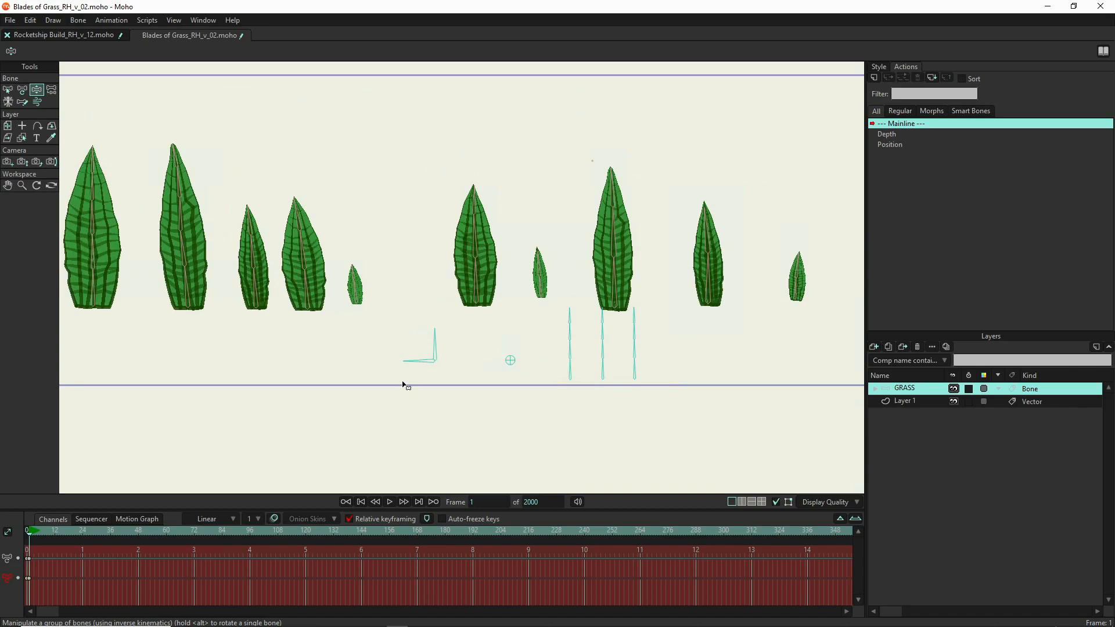
pyautogui.scroll(-2, 409, 375)
pyautogui.scroll(-2, 428, 383)
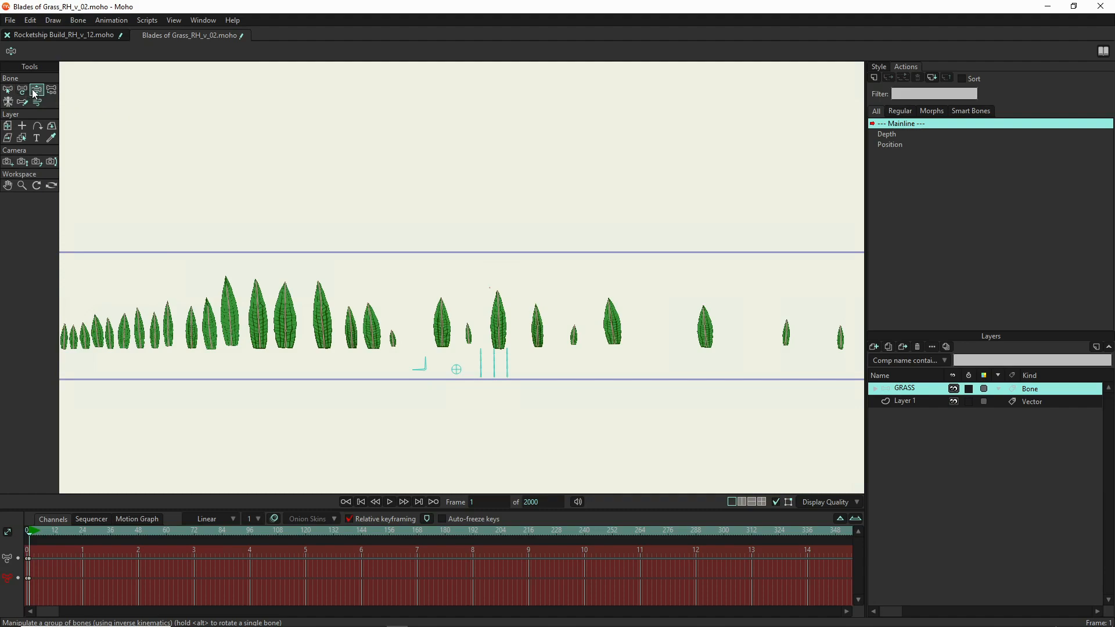
# - Rotate the two joined control bones at frame 1 to stagger the blades vertically and adjust their horizontal spacing
pyautogui.moveTo(418, 371); pyautogui.dragTo(401, 368)
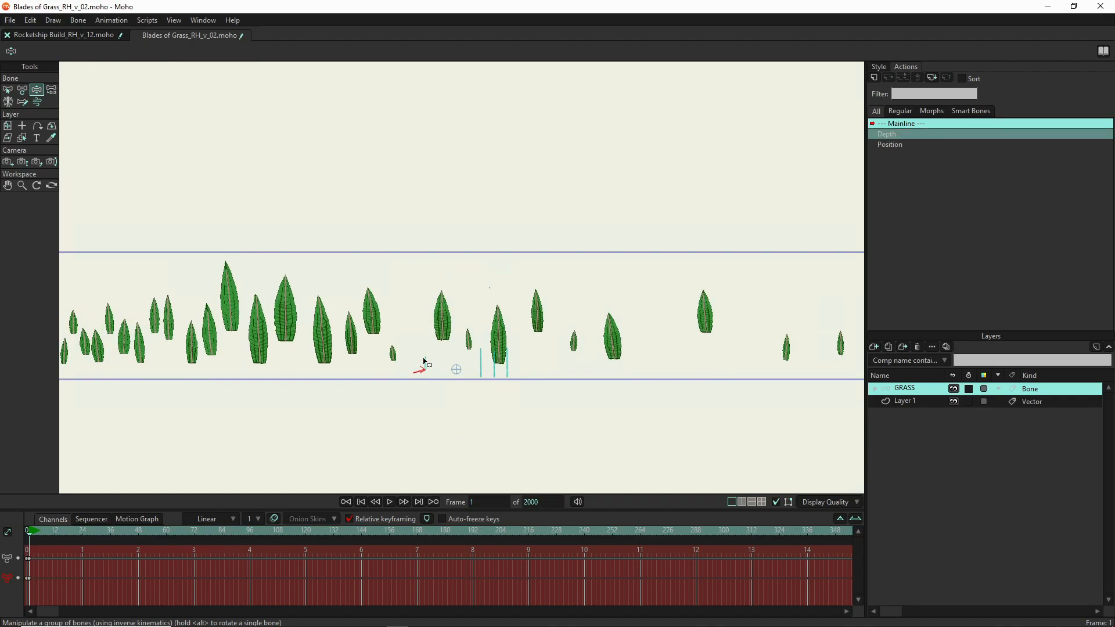
pyautogui.moveTo(426, 362); pyautogui.dragTo(430, 356)
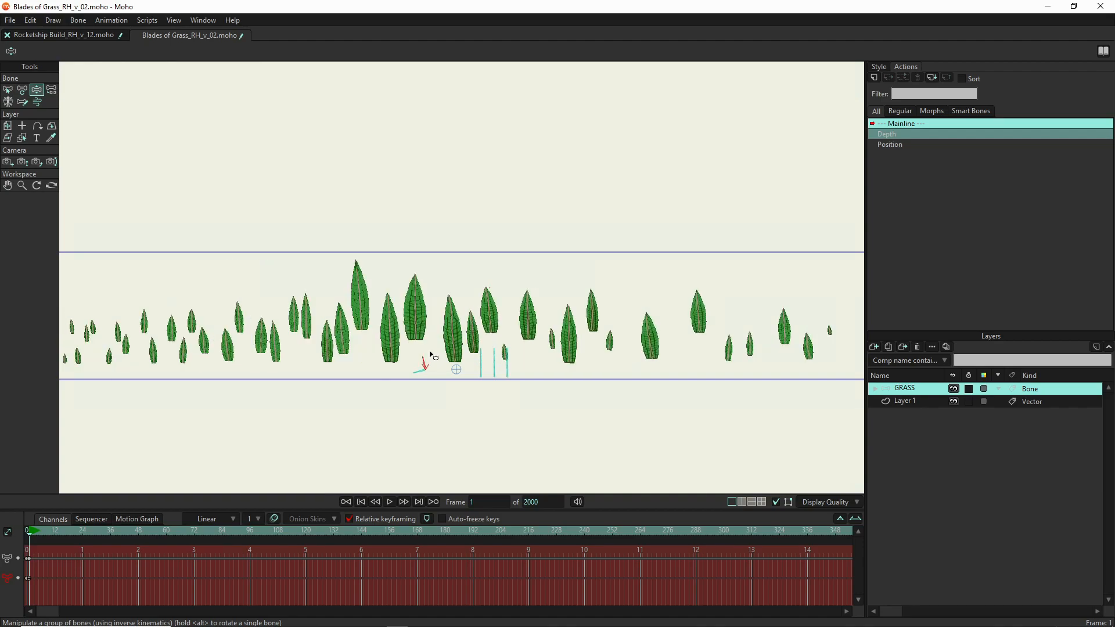
pyautogui.scroll(-3, 433, 355)
pyautogui.moveTo(429, 353)
pyautogui.mouseDown()
pyautogui.moveTo(439, 353)
pyautogui.moveTo(407, 348)
pyautogui.moveTo(406, 336)
pyautogui.moveTo(425, 335)
pyautogui.moveTo(405, 328)
pyautogui.moveTo(419, 357)
pyautogui.mouseUp()
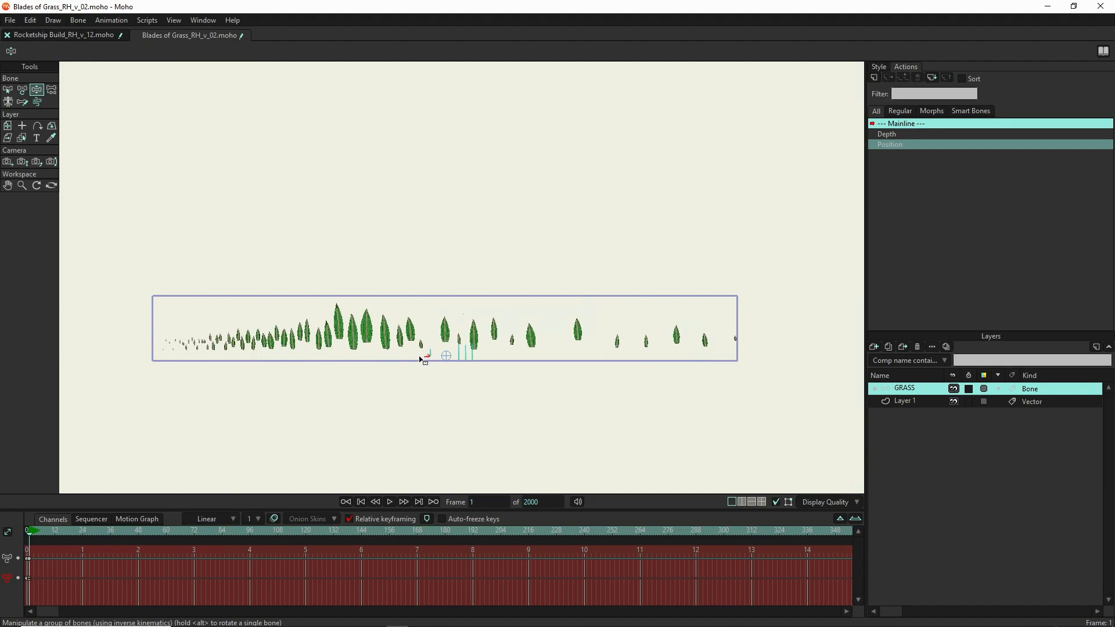
pyautogui.moveTo(422, 359); pyautogui.dragTo(422, 361)
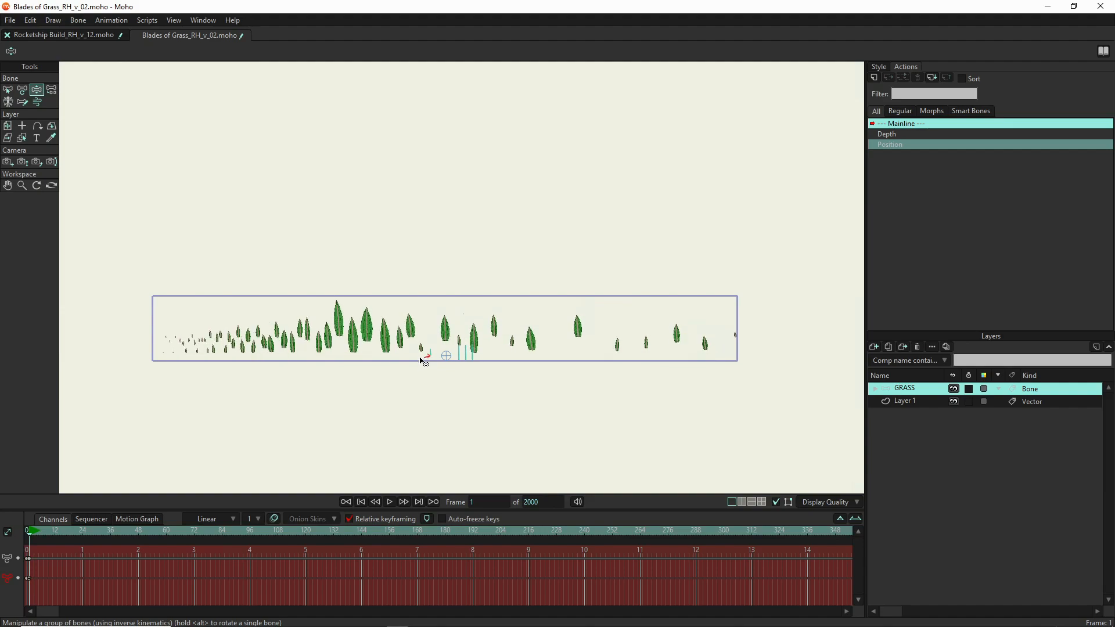
# - Bend the groups of grass blades in varied directions by posing the three upright control bone chains
pyautogui.scroll(5, 463, 348)
pyautogui.click(449, 355)
pyautogui.moveTo(451, 355); pyautogui.dragTo(476, 378)
pyautogui.click(493, 391)
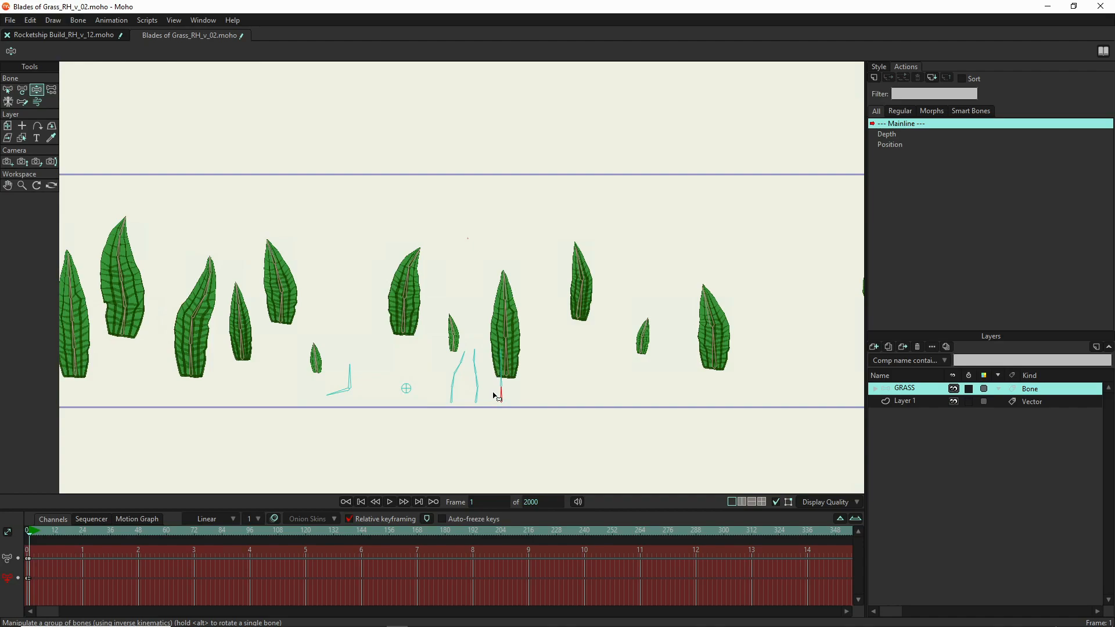
pyautogui.click(505, 381)
pyautogui.moveTo(500, 385); pyautogui.dragTo(515, 373)
# - Review the arranged blades and check the document's dimensions in the project settings
pyautogui.scroll(-5, 459, 386)
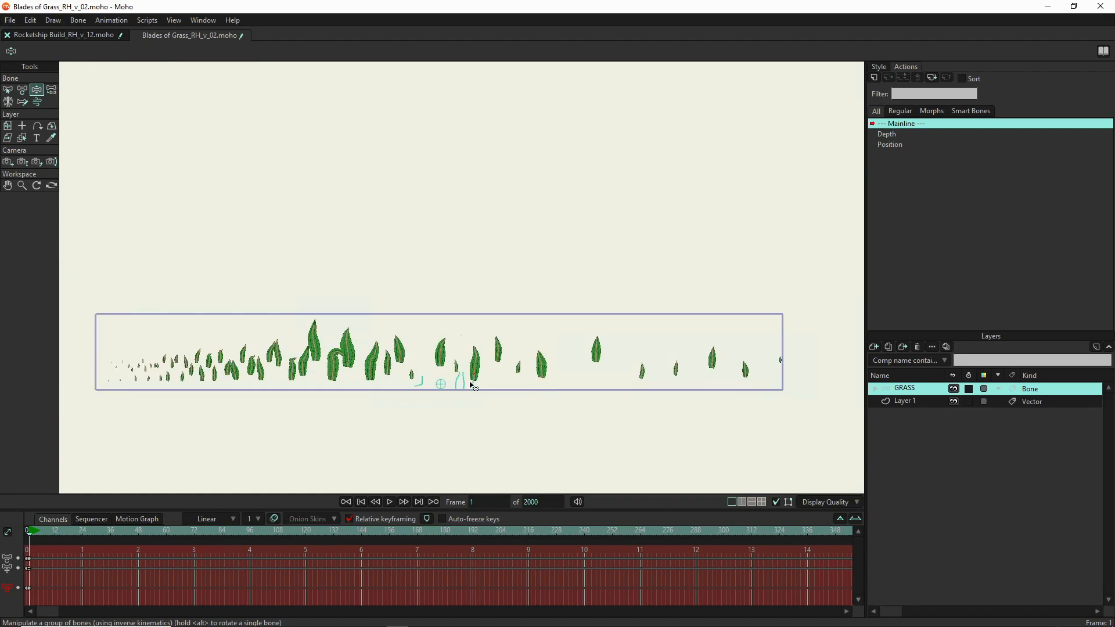
pyautogui.scroll(1, 476, 383)
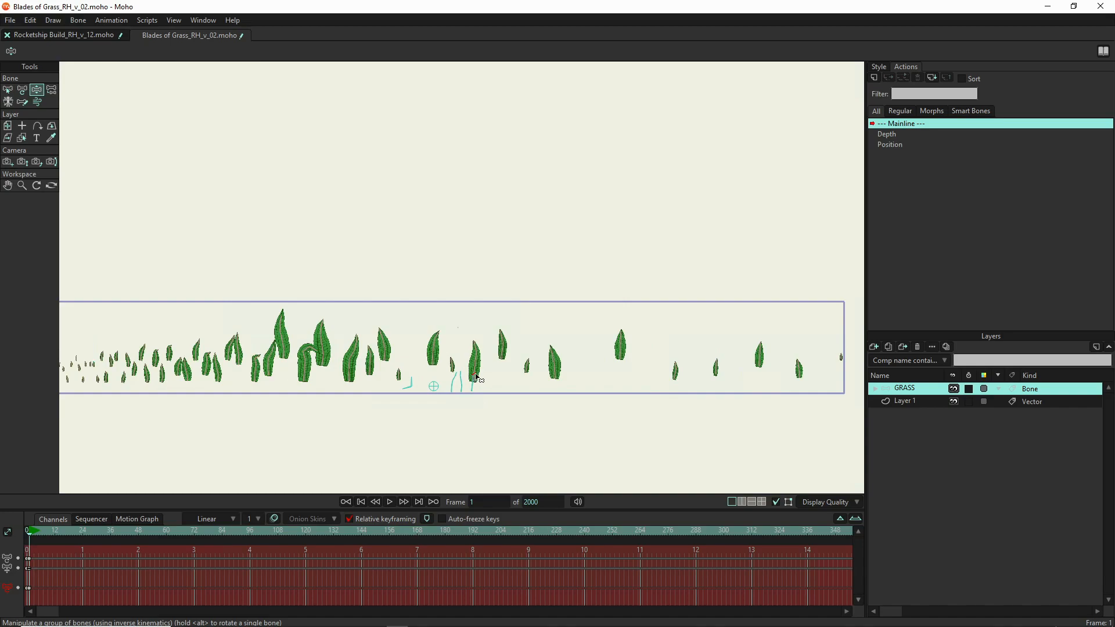
pyautogui.scroll(-3, 546, 279)
pyautogui.scroll(2, 549, 281)
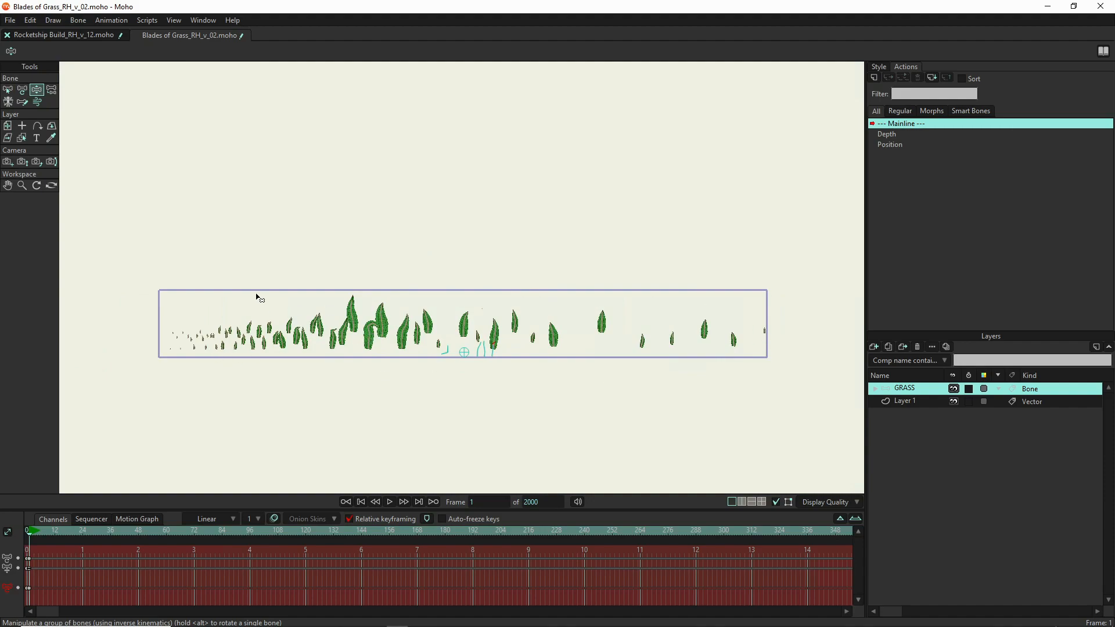
pyautogui.click(11, 20)
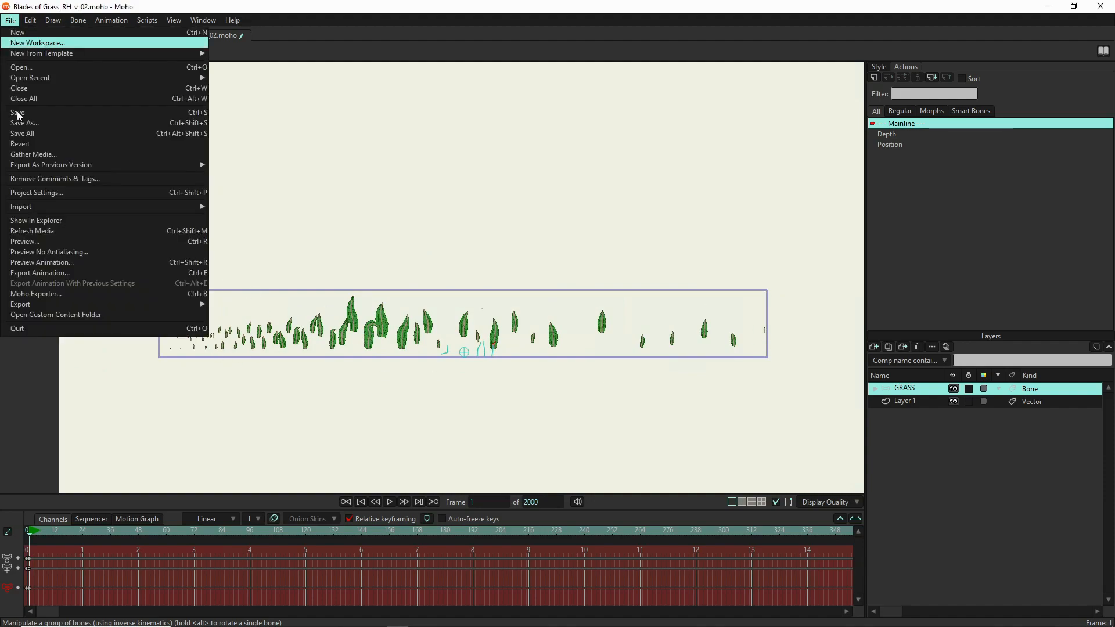
pyautogui.click(44, 195)
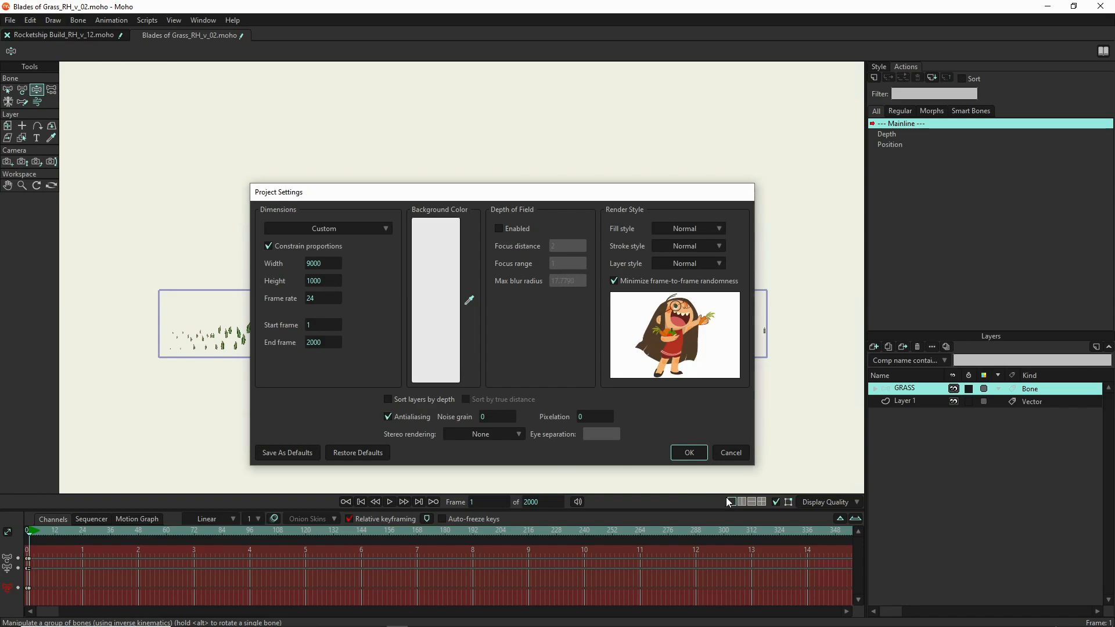
pyautogui.click(690, 452)
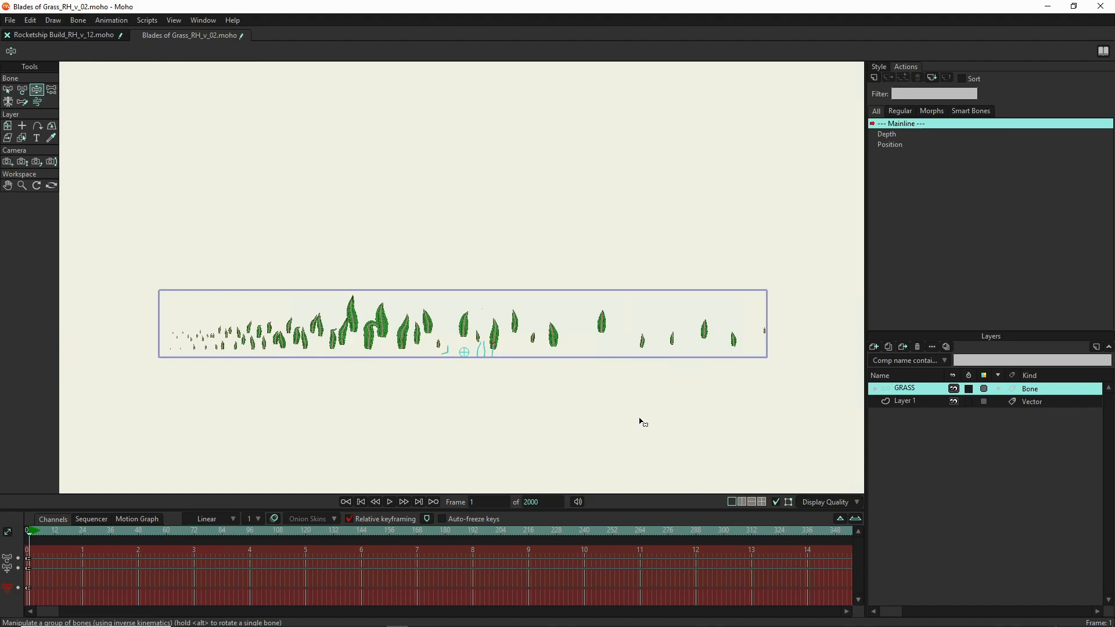
# - Render a preview of frame 1 and zoom it out to 26% to inspect the bent grass blades
pyautogui.hotkey('ctrl', 'r')
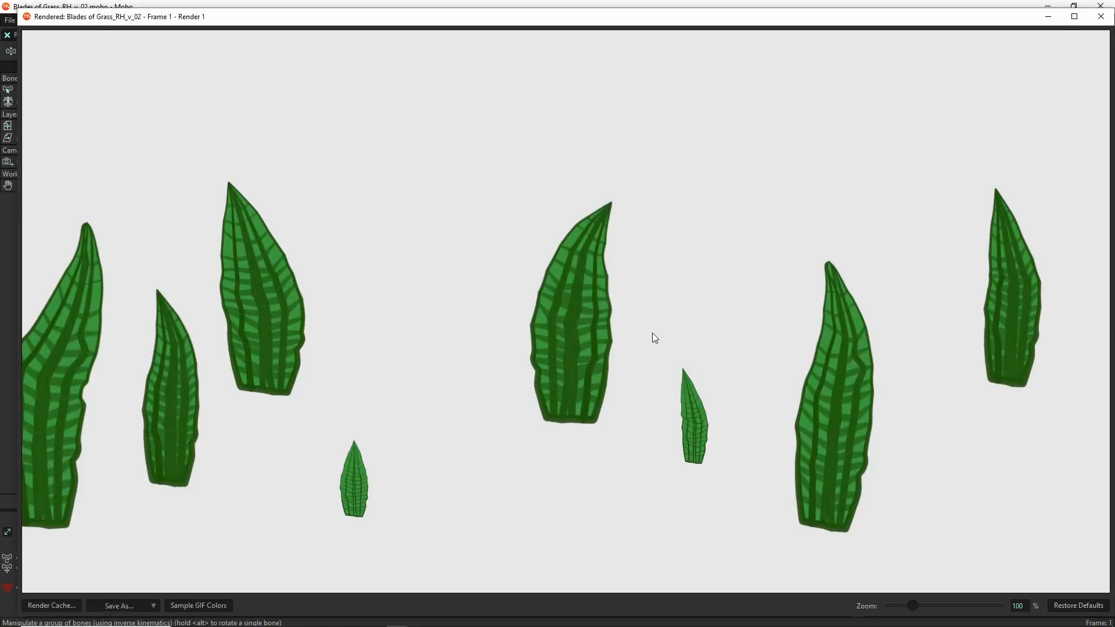
pyautogui.scroll(-6, 653, 332)
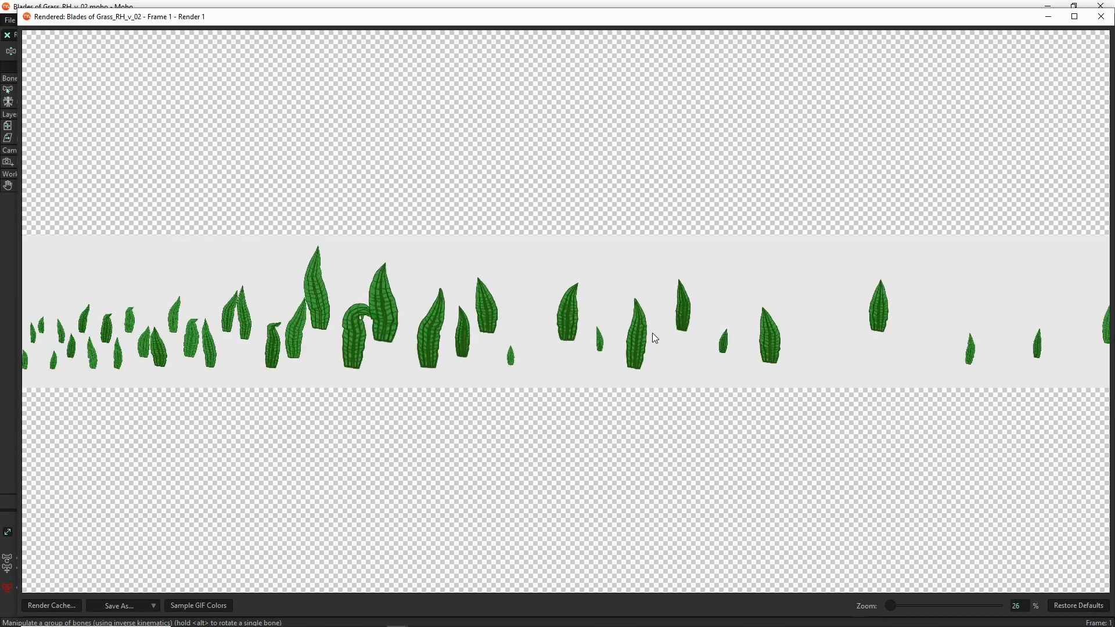
# - Save the rendered grass preview as Blades of Grass_RH_v_02 - Frame 1.png in the SCENE 0001 folder and close the render
pyautogui.scroll(-4, 653, 334)
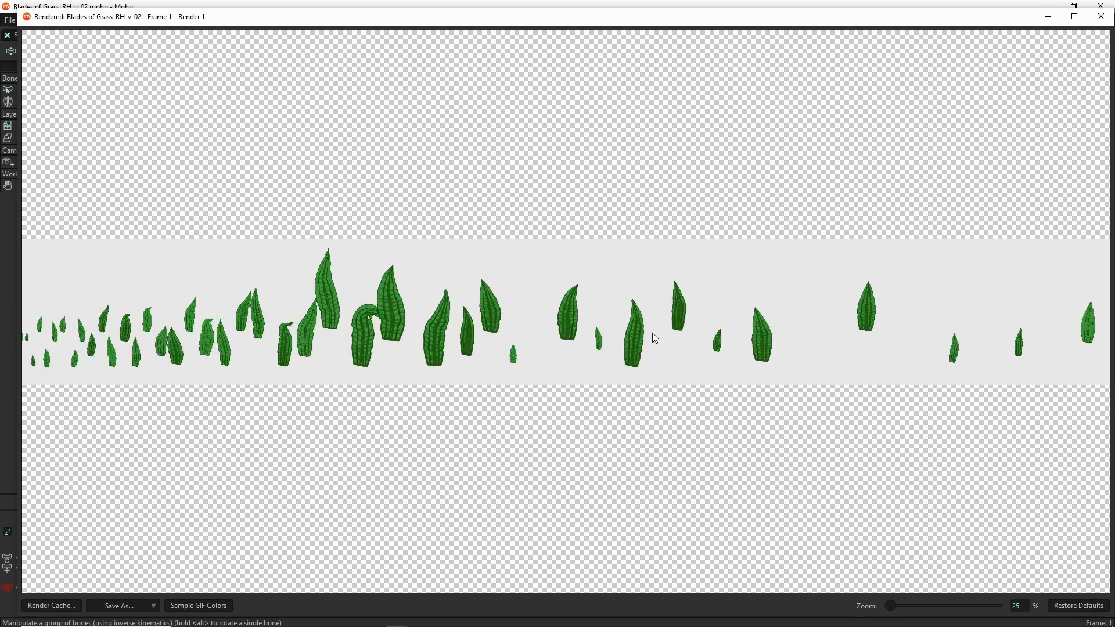
pyautogui.scroll(2, 653, 334)
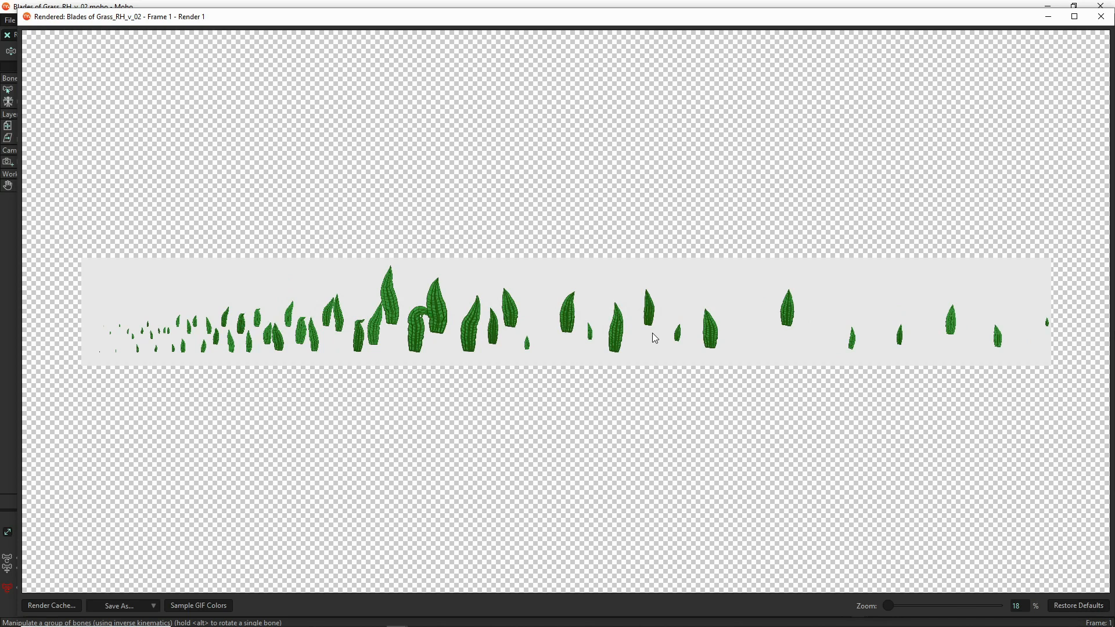
pyautogui.click(129, 613)
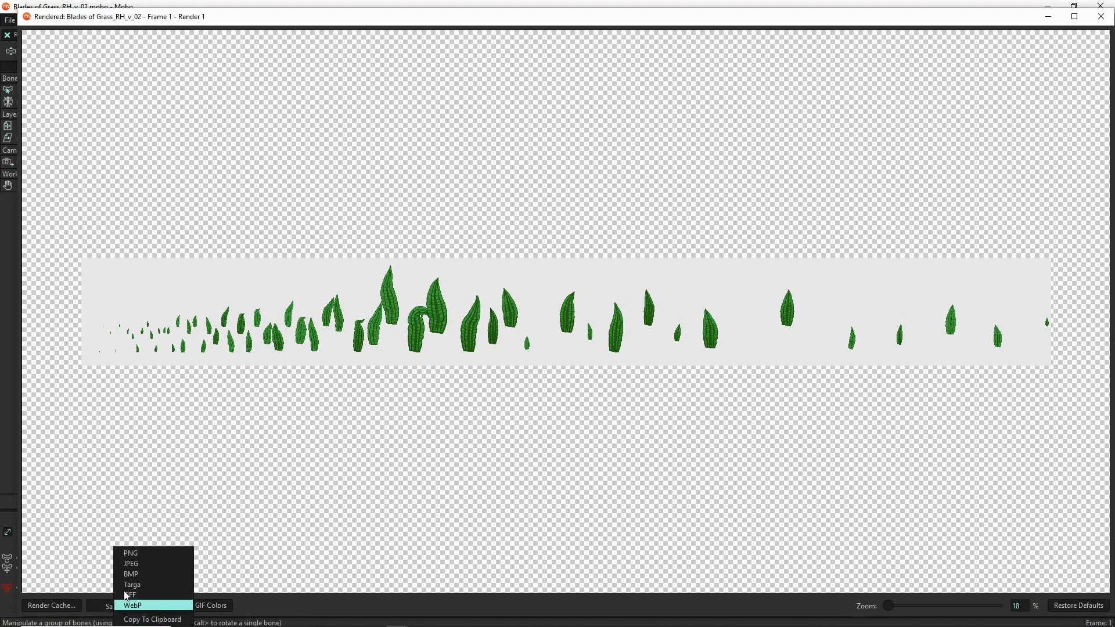
pyautogui.click(145, 553)
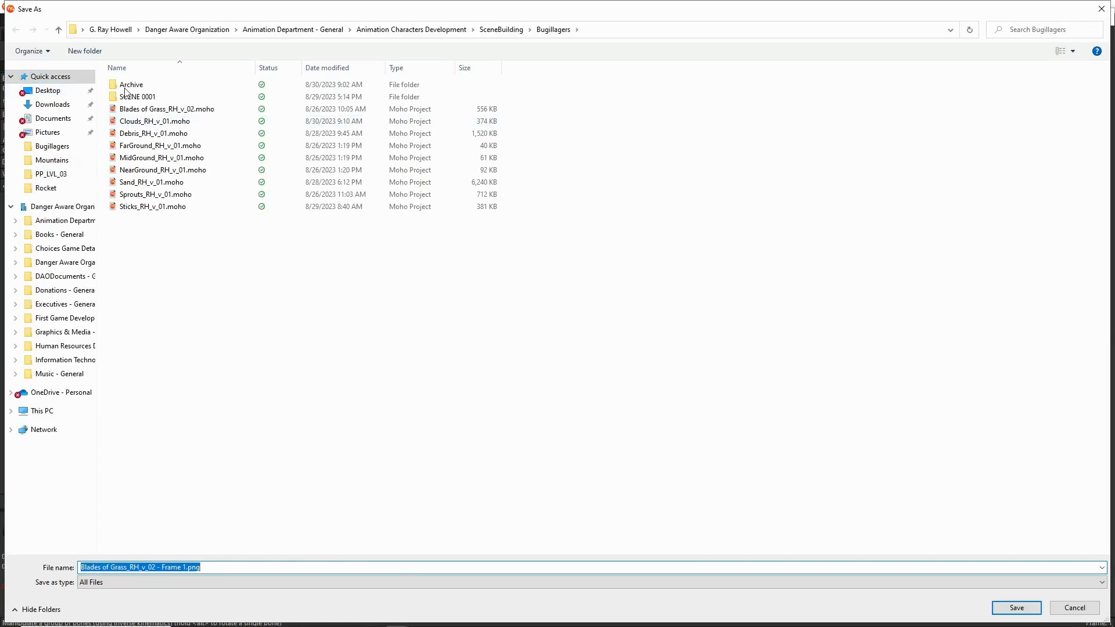
pyautogui.doubleClick(131, 98)
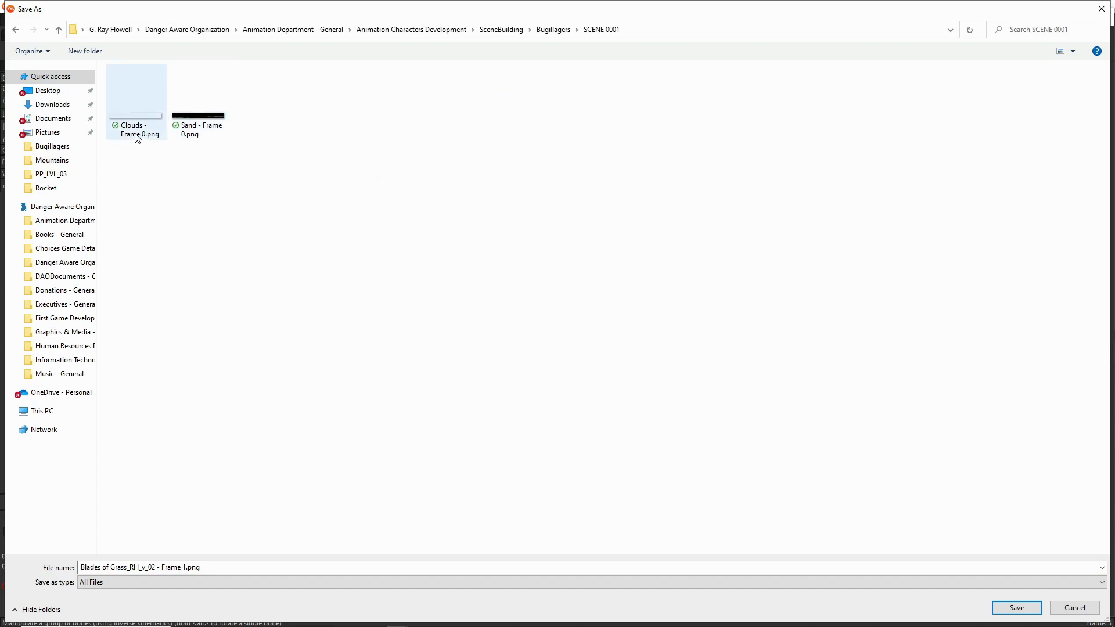
pyautogui.click(1017, 608)
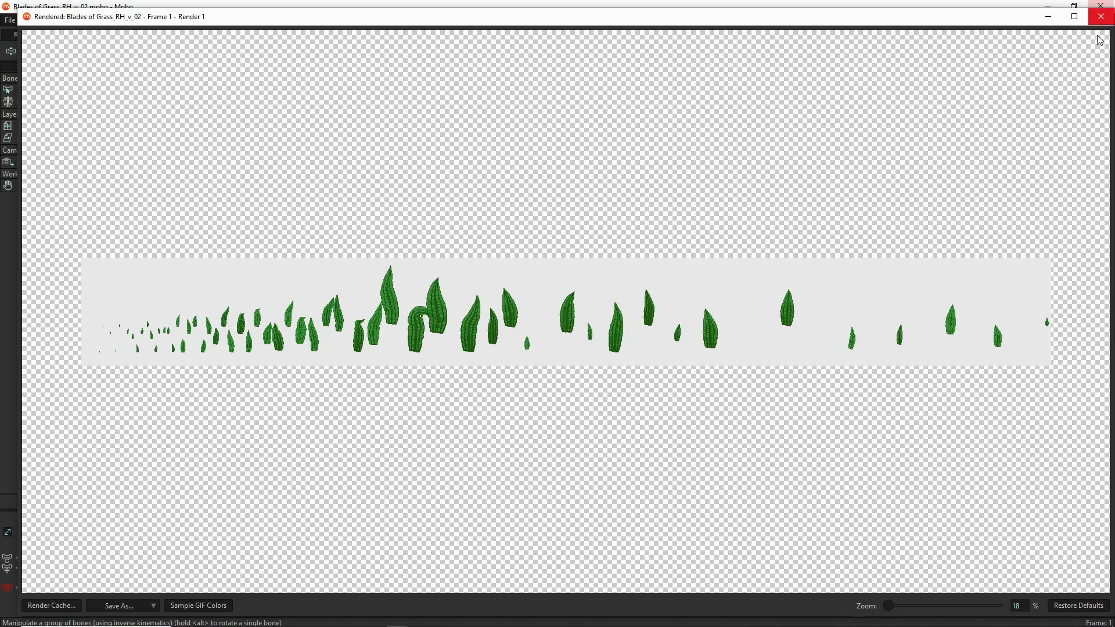
pyautogui.click(1101, 16)
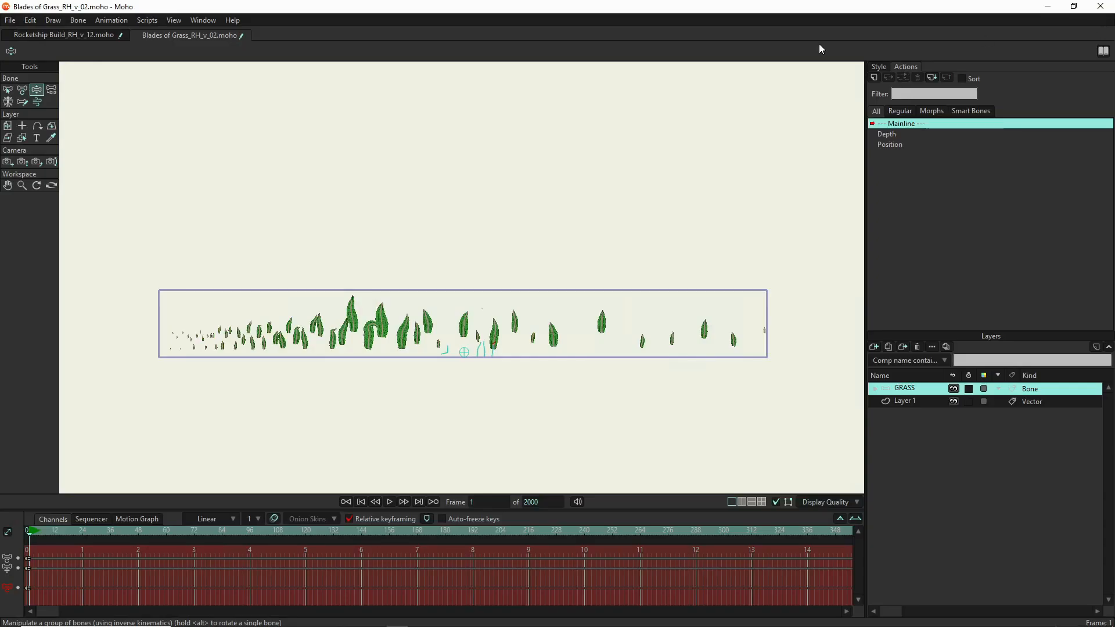
# - Open the Debris_RH_v_01.moho project from the Bugillagers folder
pyautogui.click(8, 21)
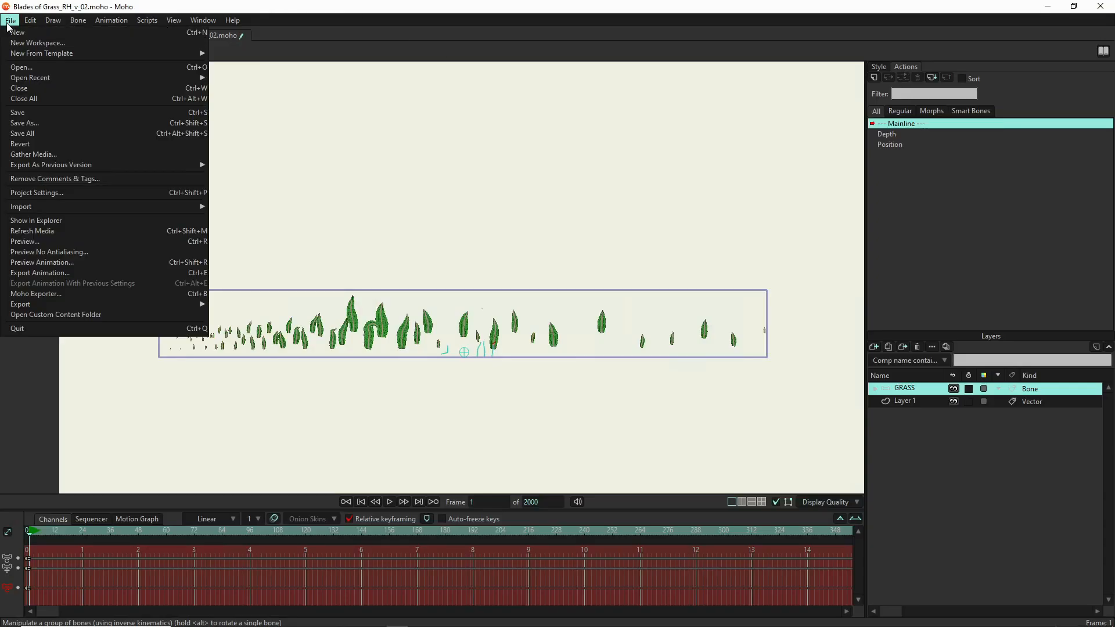
pyautogui.click(33, 69)
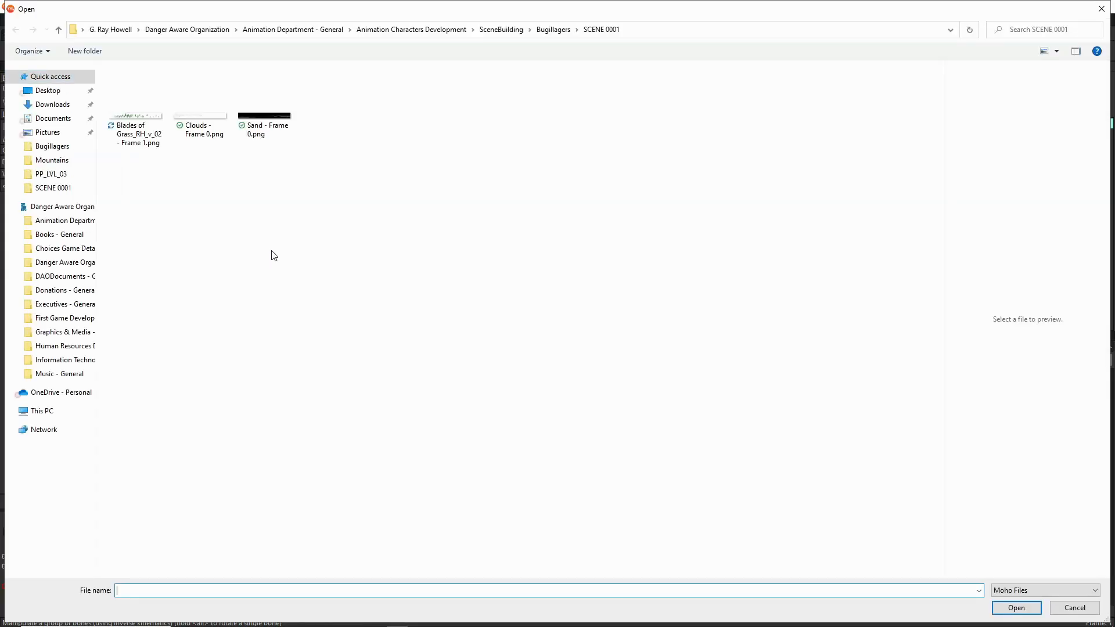
pyautogui.click(567, 29)
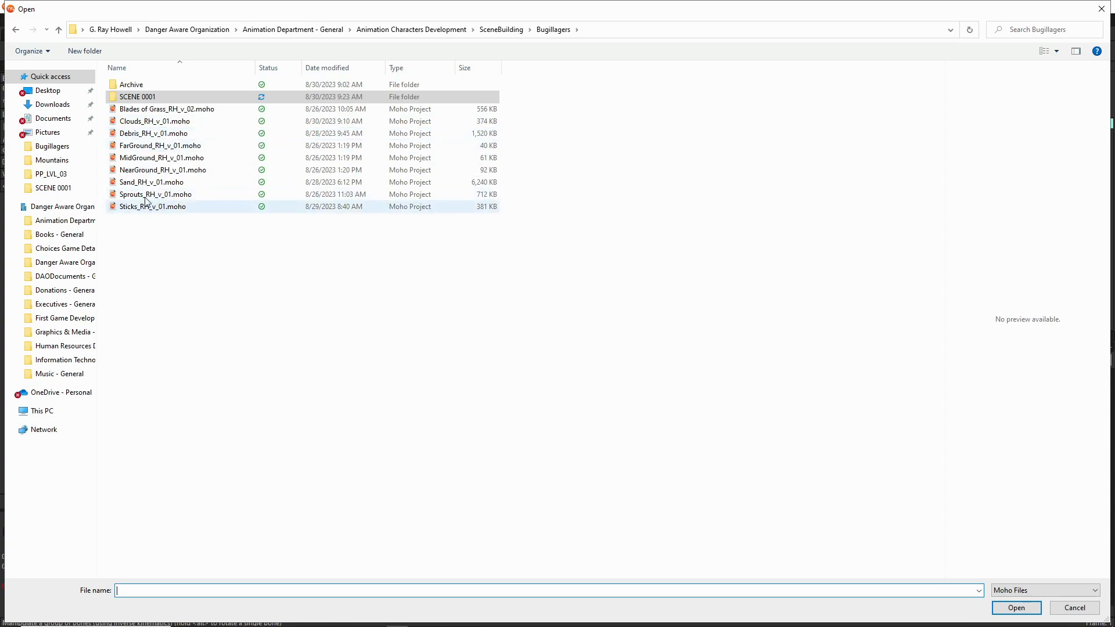
pyautogui.doubleClick(137, 134)
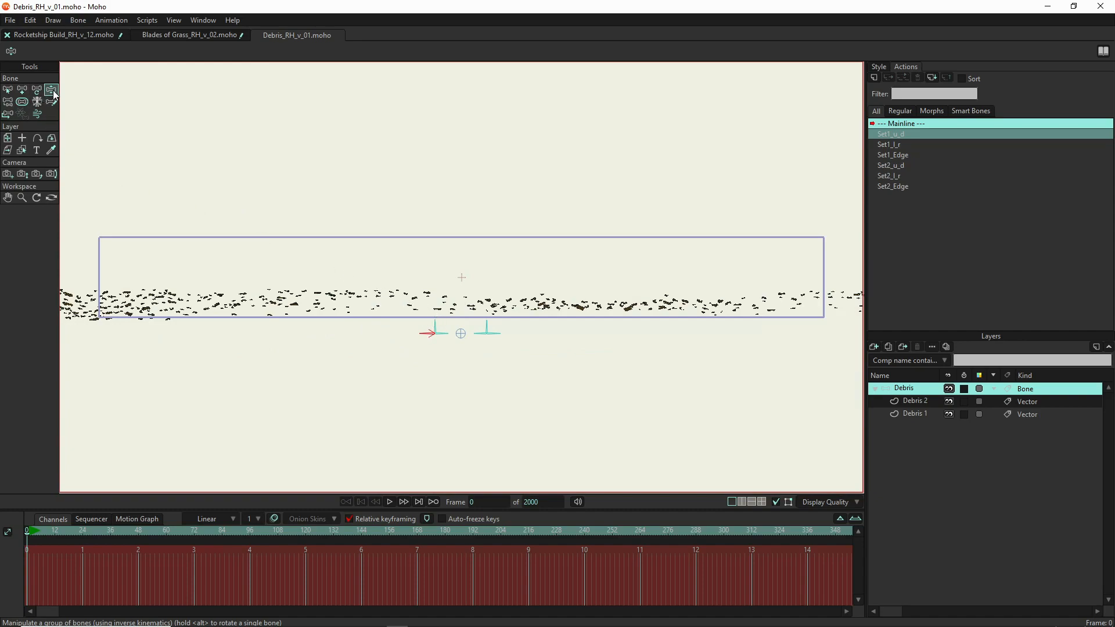
# - At frame 2, rotate the left-right control bones of both debris sets to shift the pieces horizontally
pyautogui.scroll(2, 431, 329)
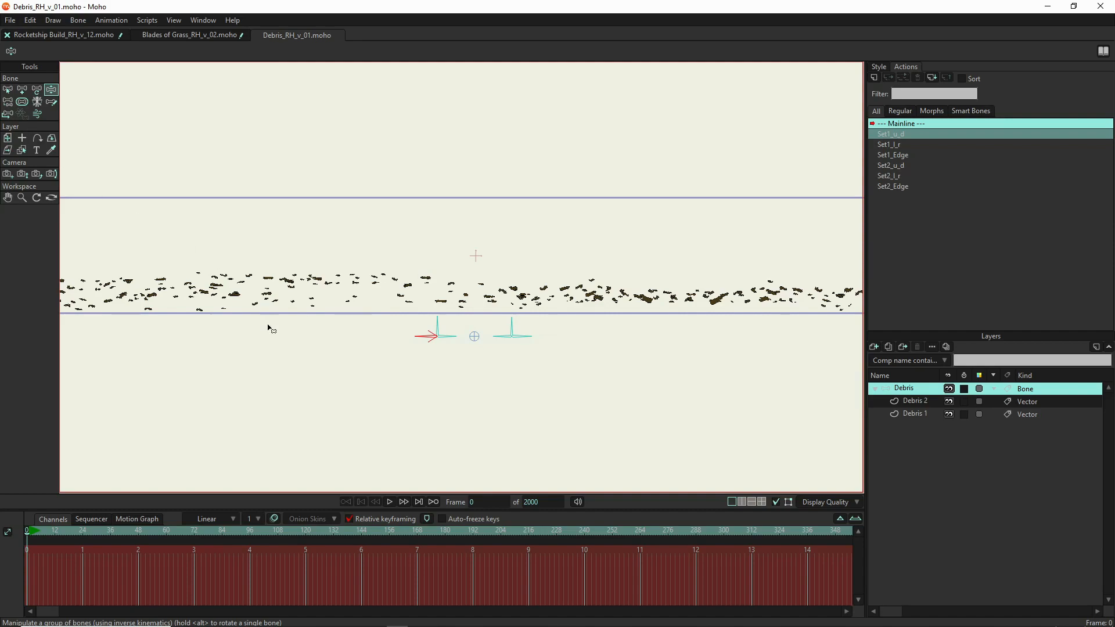
pyautogui.click(31, 531)
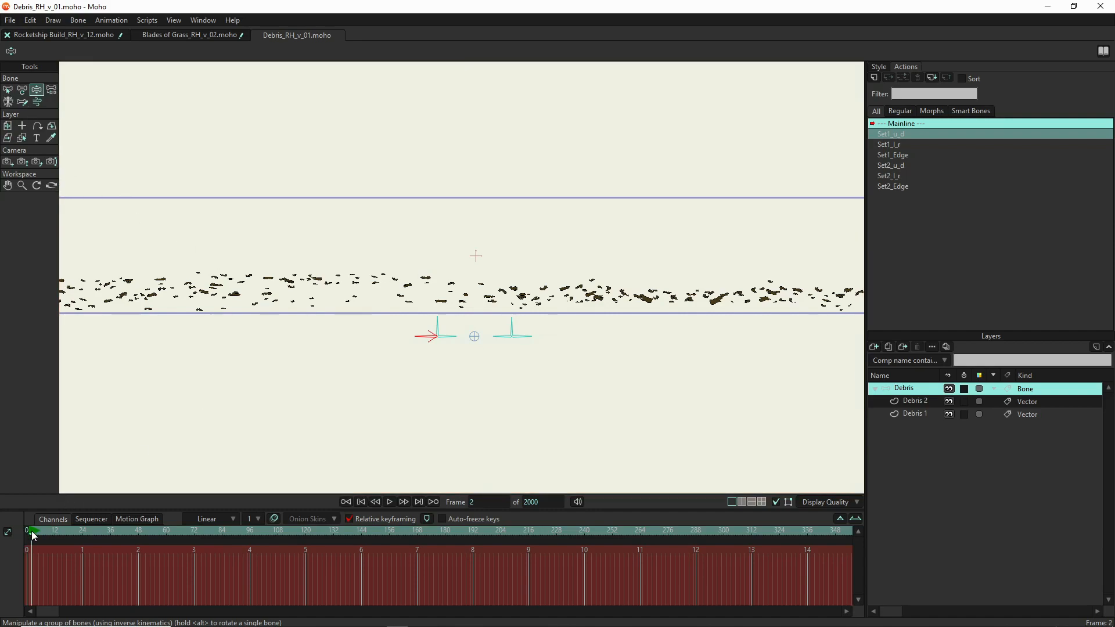
pyautogui.moveTo(438, 317)
pyautogui.mouseDown()
pyautogui.moveTo(458, 322)
pyautogui.moveTo(443, 318)
pyautogui.mouseUp()
pyautogui.scroll(-4, 443, 320)
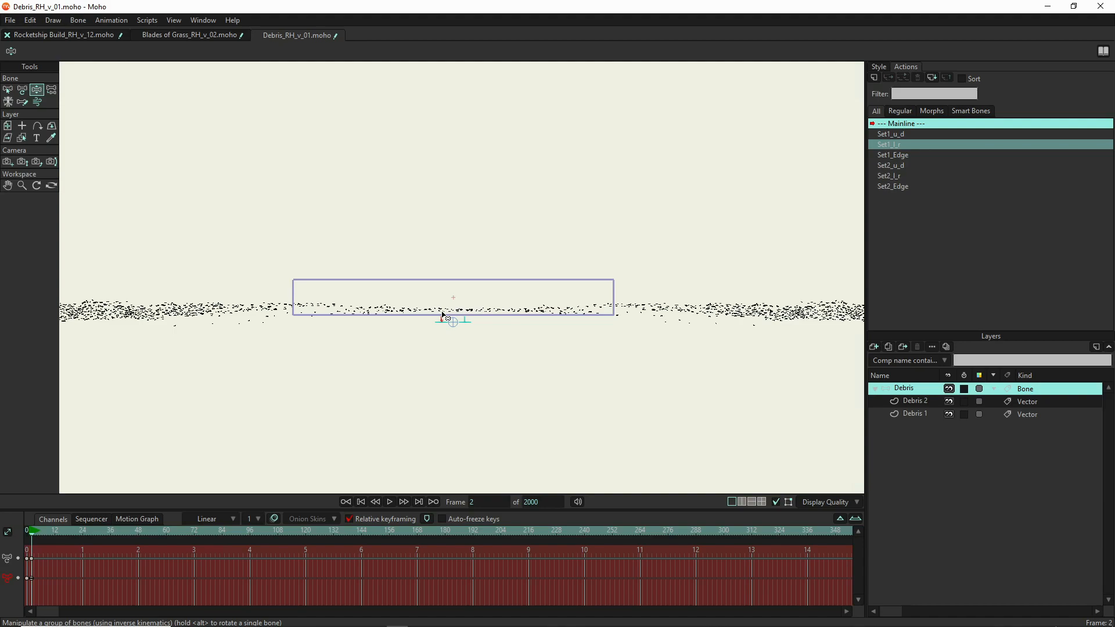
pyautogui.moveTo(465, 318)
pyautogui.mouseDown()
pyautogui.moveTo(436, 319)
pyautogui.moveTo(462, 319)
pyautogui.mouseUp()
pyautogui.click(463, 319)
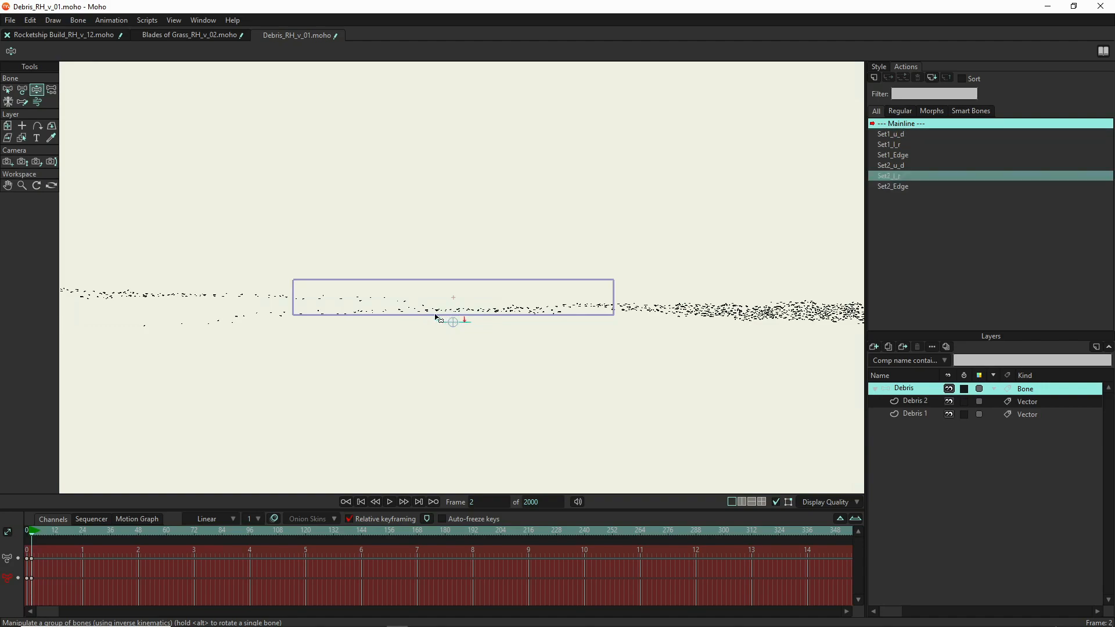
# - Rotate the first debris set's left-right control bone further so its dense band of pieces fills the left part of the frame
pyautogui.click(440, 320)
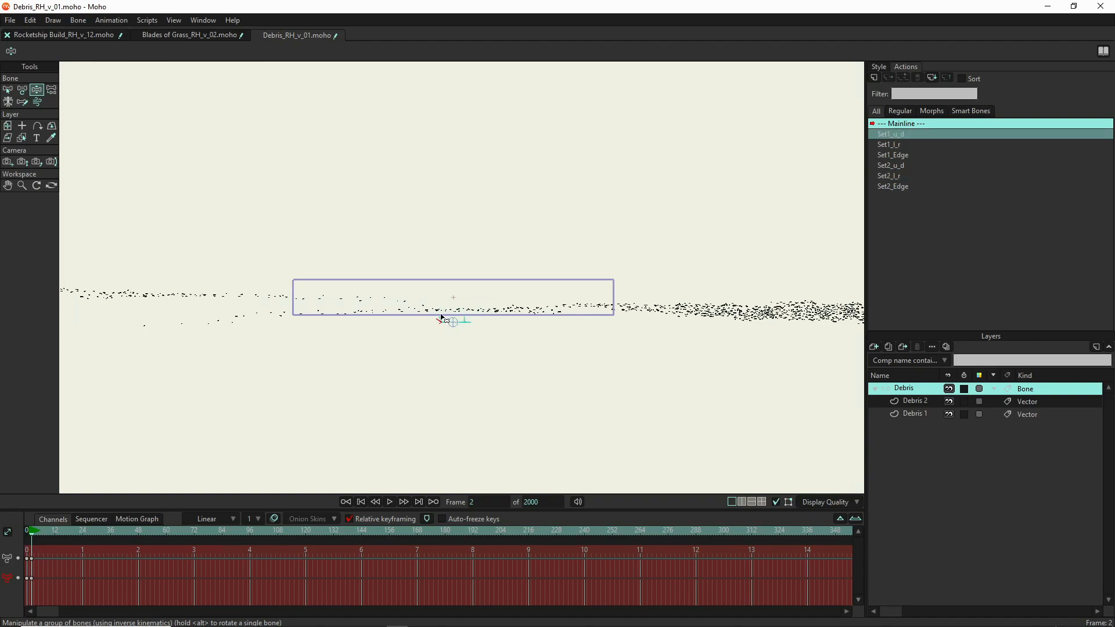
pyautogui.moveTo(443, 317); pyautogui.dragTo(456, 314)
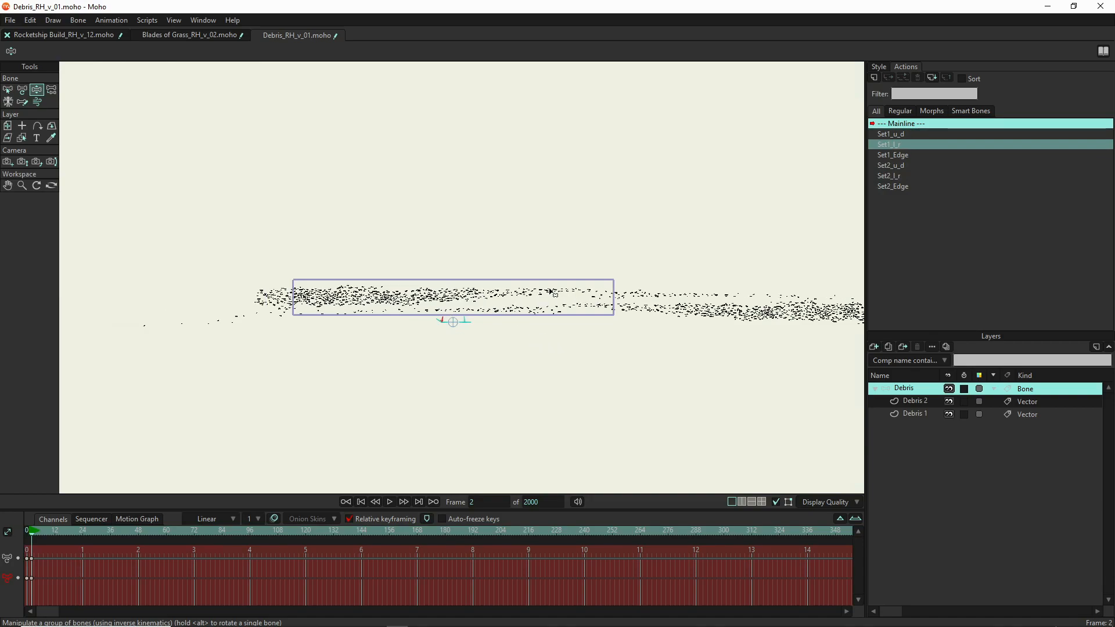
pyautogui.scroll(5, 553, 289)
pyautogui.scroll(-2, 553, 288)
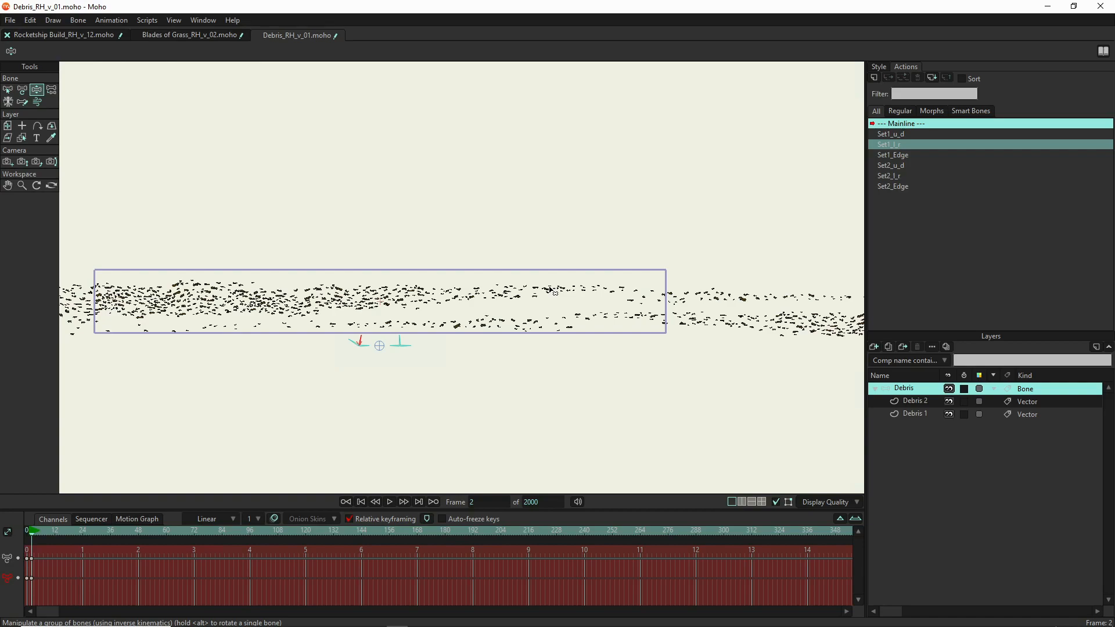
# - Render frame 2 of the debris, save it as Debris_RH_v_01 - Frame 2.png in the SCENE 0001 folder, and close the render
pyautogui.hotkey('ctrl', 'r')
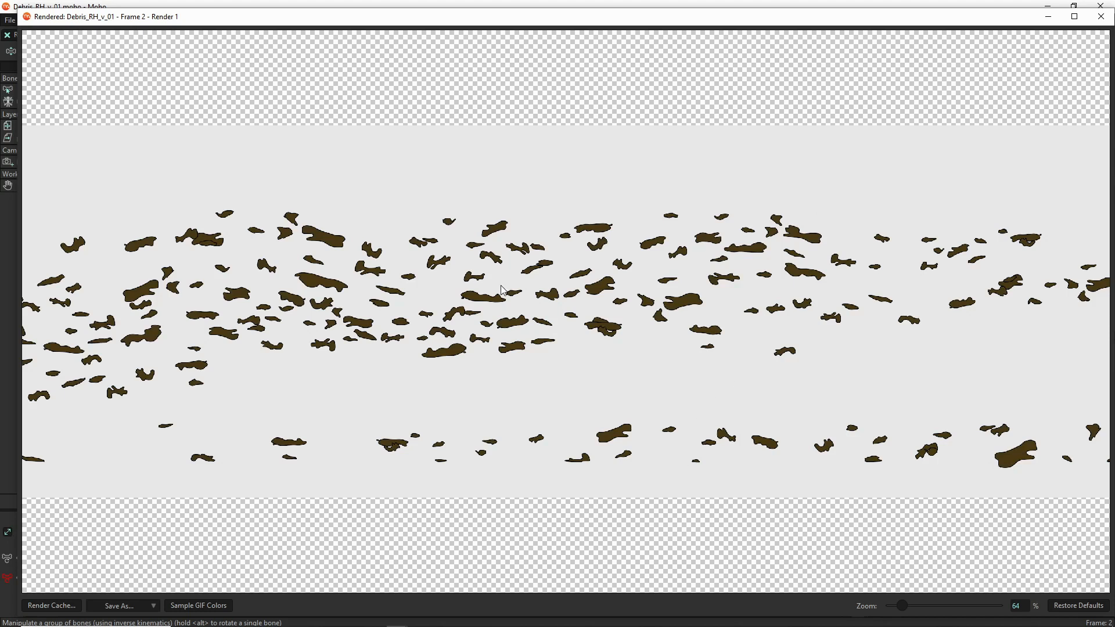
pyautogui.click(126, 605)
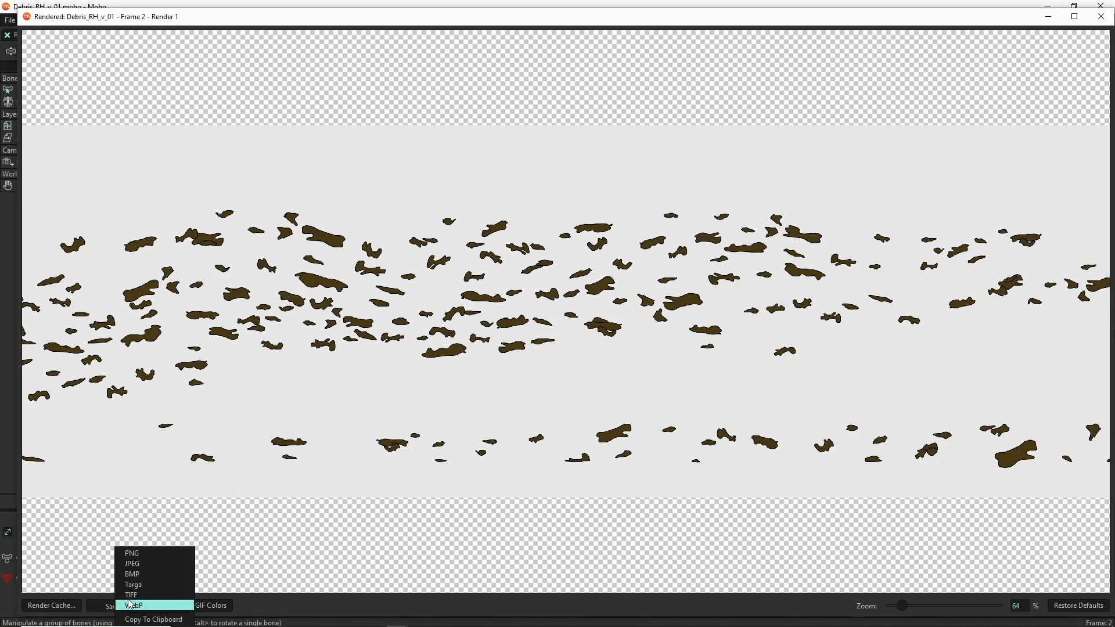
pyautogui.click(140, 554)
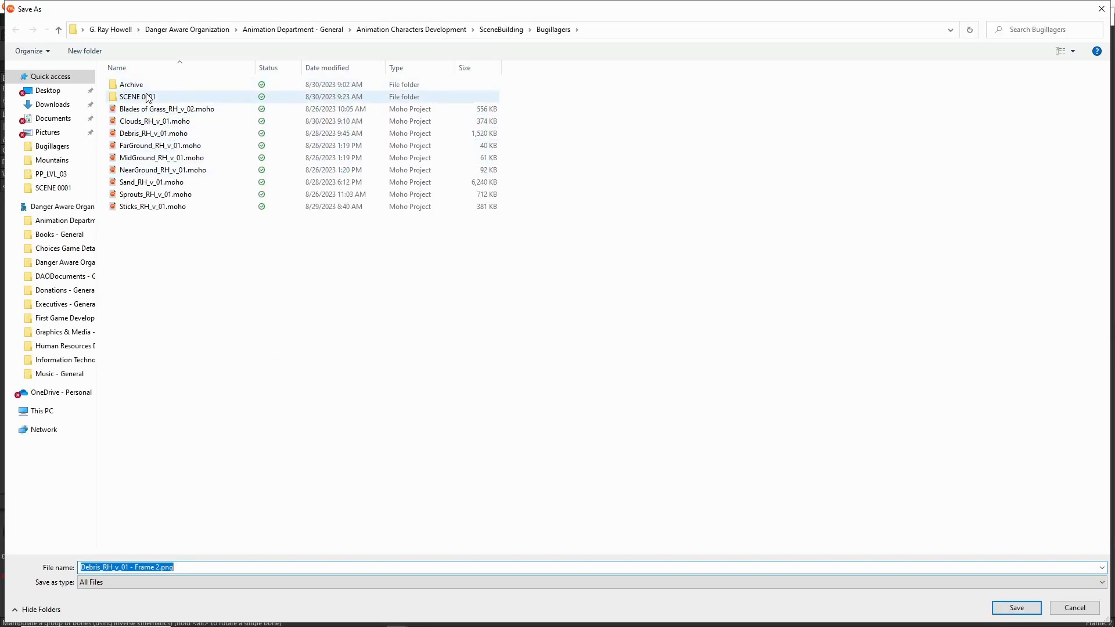
pyautogui.doubleClick(149, 98)
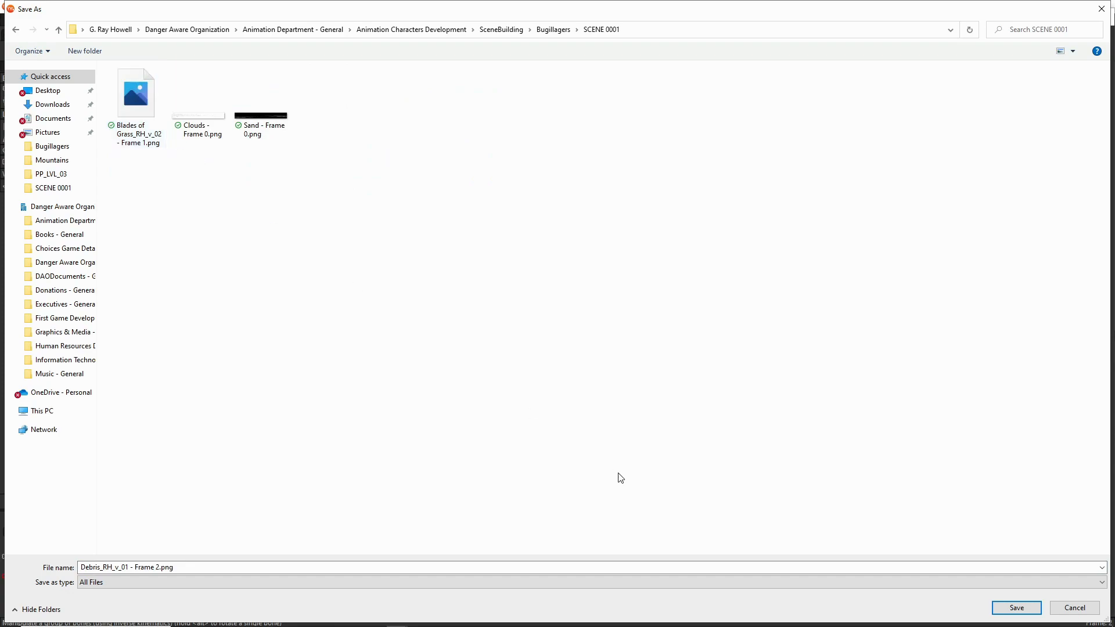
pyautogui.click(1001, 610)
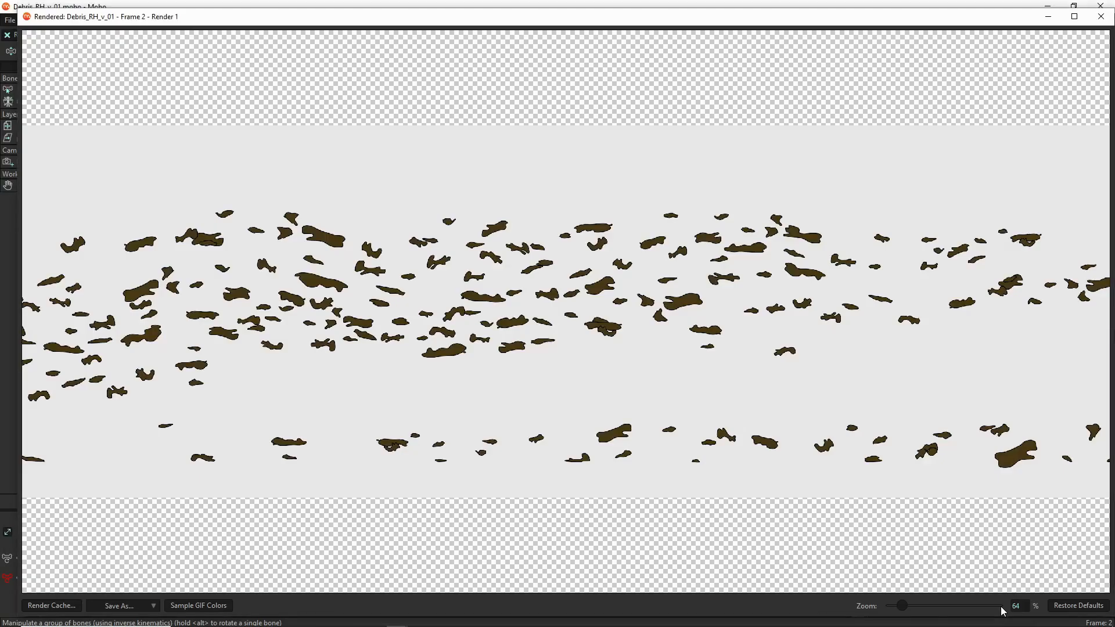
pyautogui.click(1101, 17)
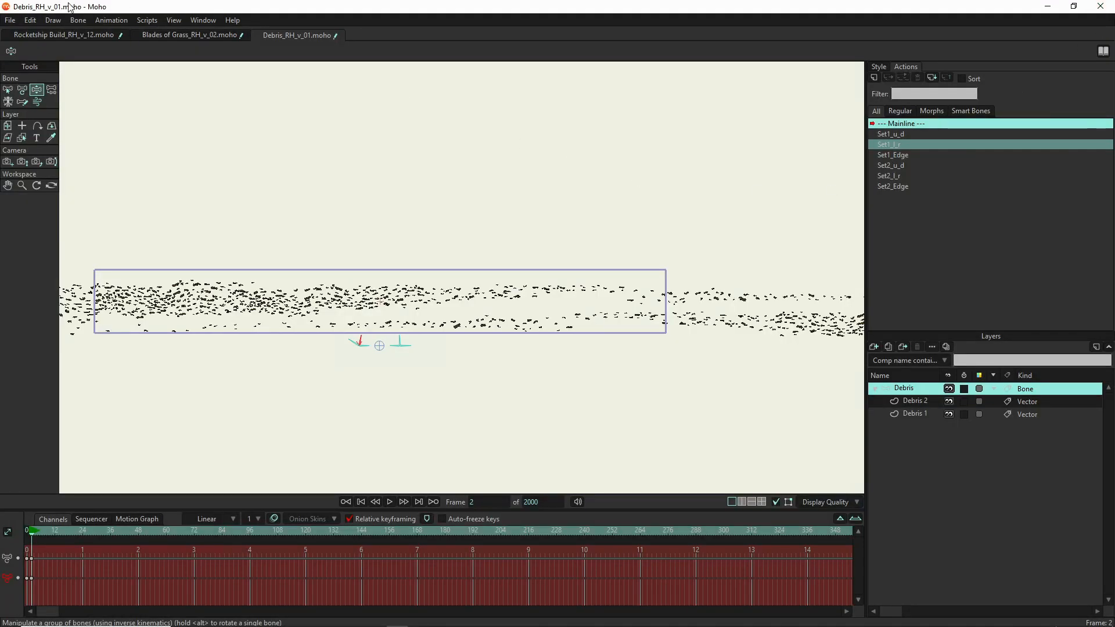
# - Open the FarGround_RH_v_01.moho project from the Bugillagers folder
pyautogui.click(10, 21)
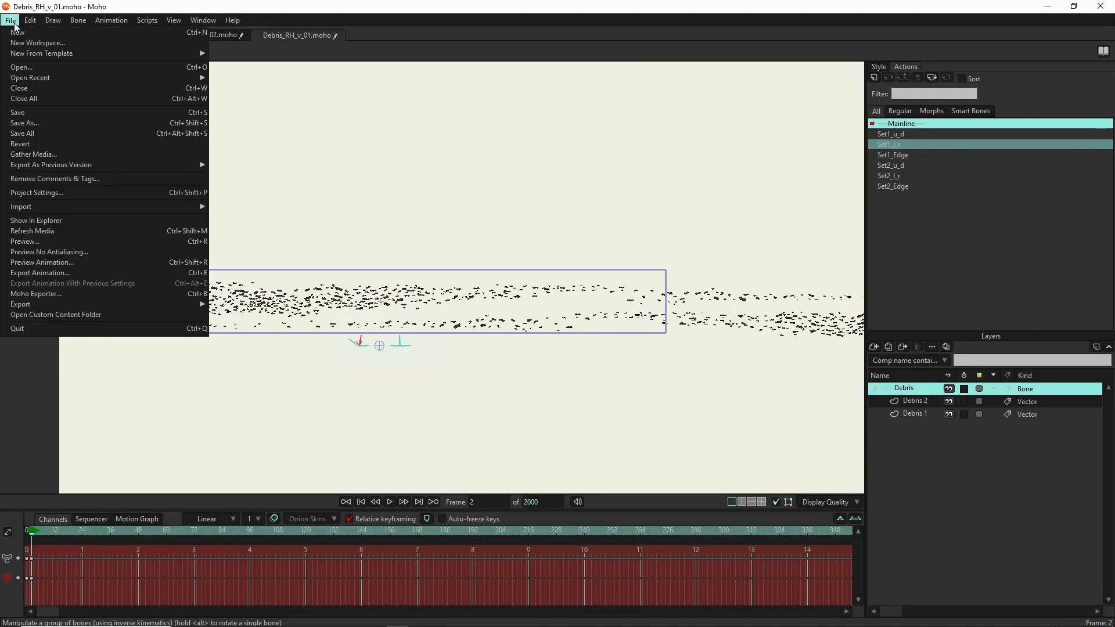
pyautogui.click(20, 67)
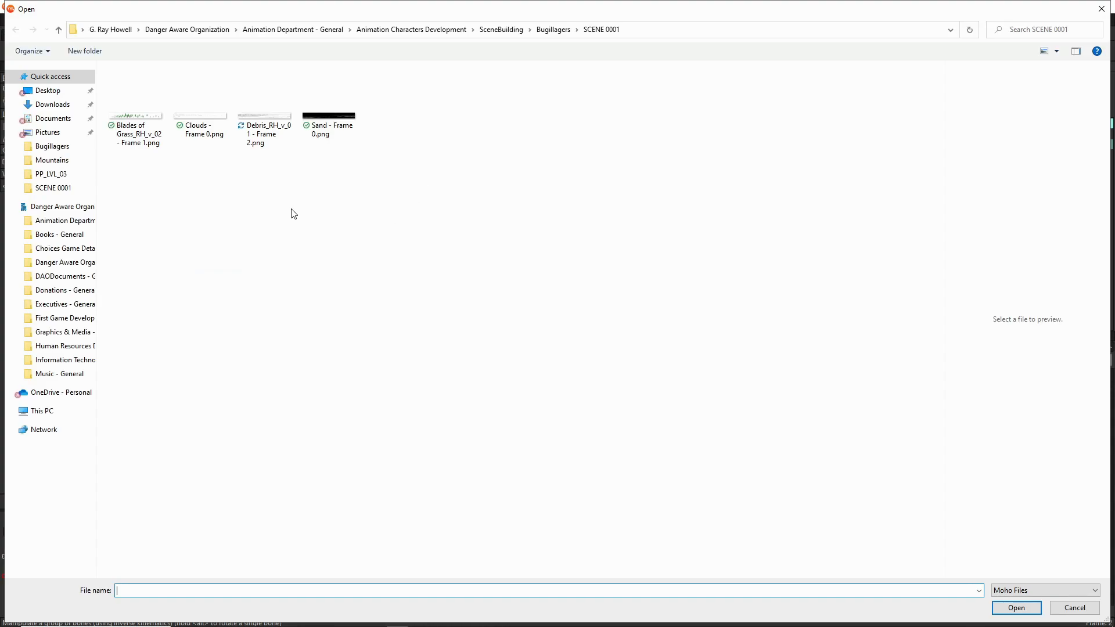
pyautogui.click(553, 29)
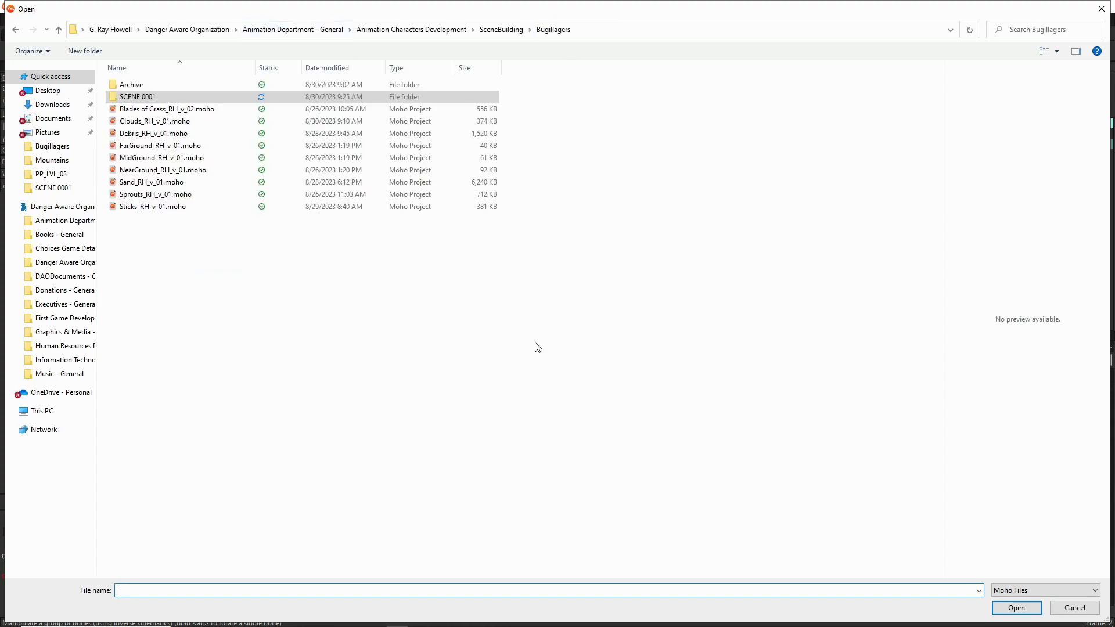
pyautogui.doubleClick(135, 148)
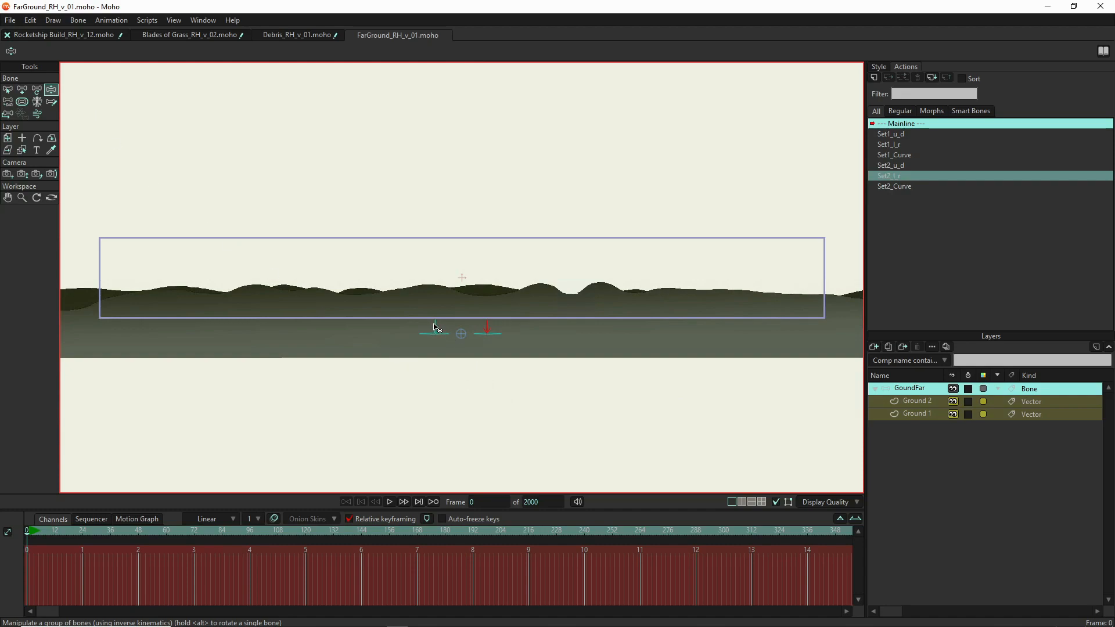
# - At frame 1, rotate the control bones of both ground sets to vary the height, position and curvature of the hills
pyautogui.click(29, 531)
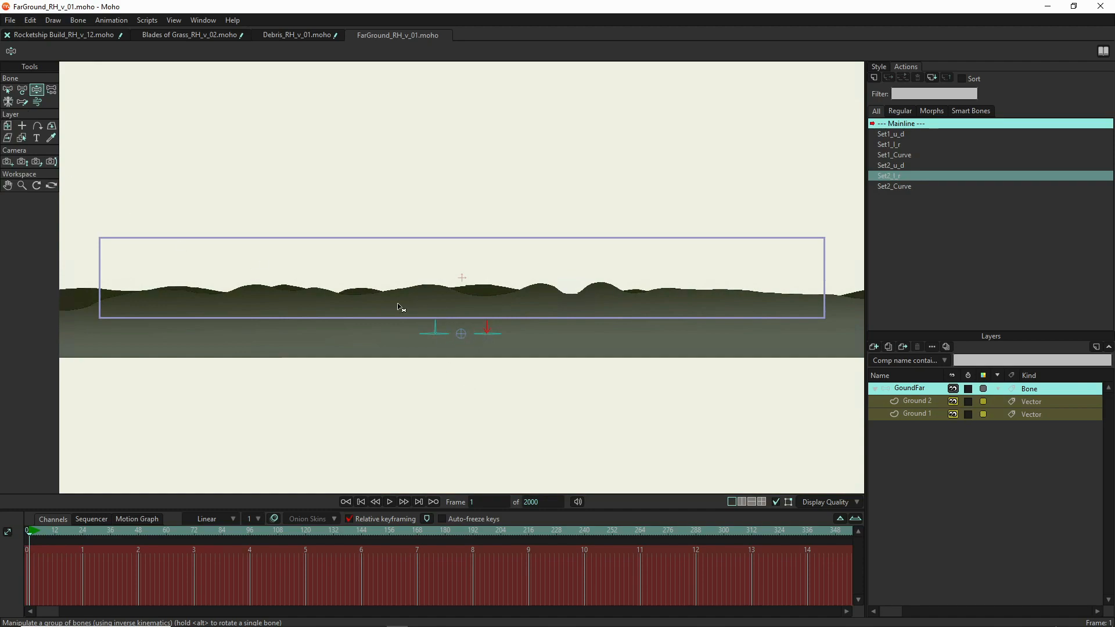
pyautogui.moveTo(488, 332)
pyautogui.mouseDown()
pyautogui.moveTo(508, 328)
pyautogui.moveTo(421, 324)
pyautogui.moveTo(429, 320)
pyautogui.moveTo(420, 346)
pyautogui.moveTo(418, 333)
pyautogui.moveTo(502, 334)
pyautogui.moveTo(501, 343)
pyautogui.moveTo(494, 328)
pyautogui.moveTo(501, 347)
pyautogui.moveTo(422, 327)
pyautogui.moveTo(447, 330)
pyautogui.moveTo(445, 321)
pyautogui.moveTo(447, 343)
pyautogui.moveTo(447, 308)
pyautogui.moveTo(443, 338)
pyautogui.moveTo(443, 313)
pyautogui.moveTo(450, 326)
pyautogui.mouseUp()
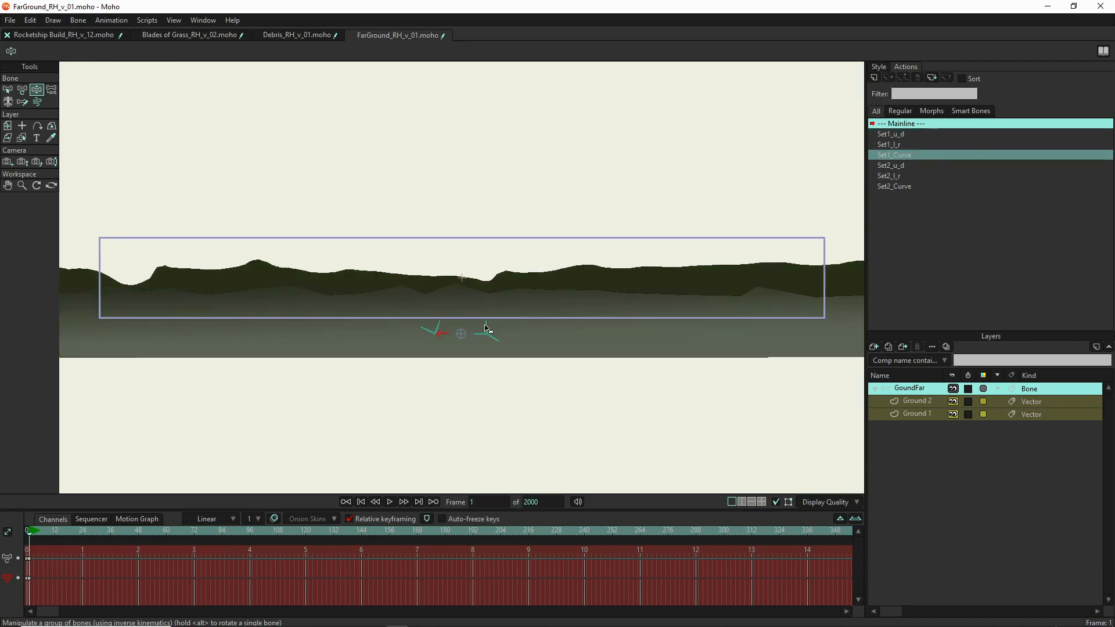
pyautogui.moveTo(519, 354)
pyautogui.mouseDown()
pyautogui.moveTo(490, 318)
pyautogui.moveTo(433, 329)
pyautogui.mouseUp()
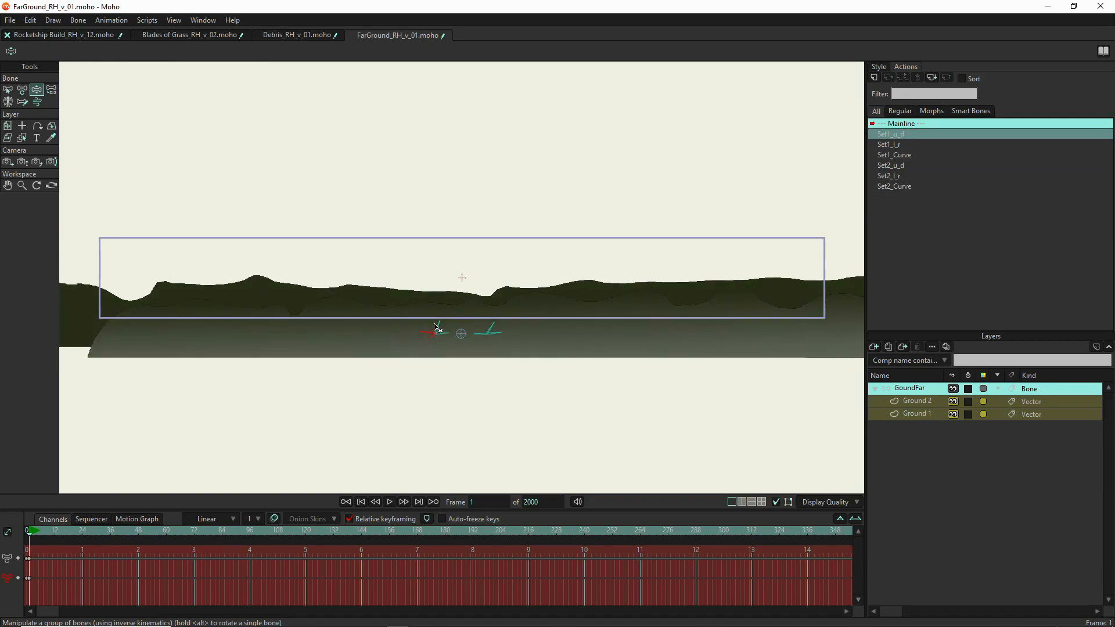
# - Change the dark end colour of the Ground style's fill gradient to a greener dark shade
pyautogui.click(875, 66)
pyautogui.click(961, 83)
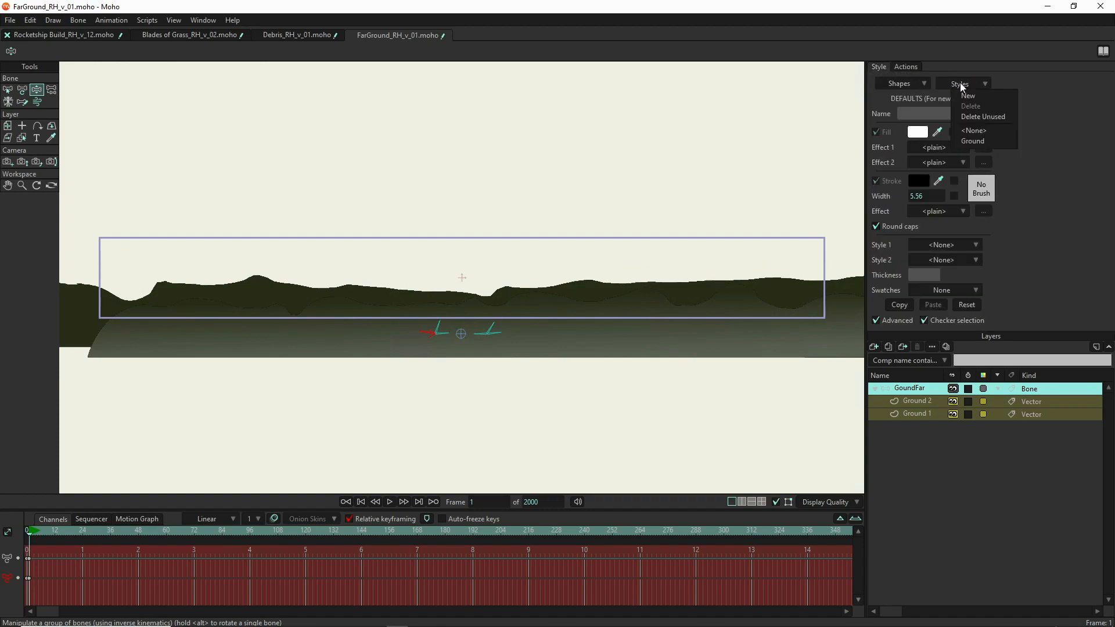
pyautogui.click(981, 143)
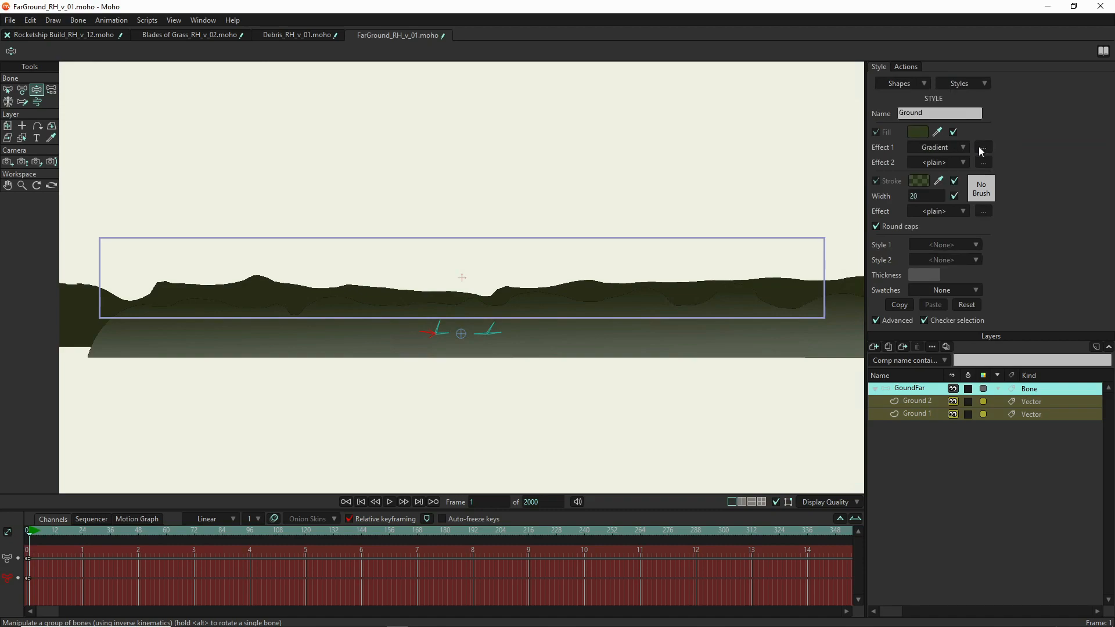
pyautogui.click(981, 150)
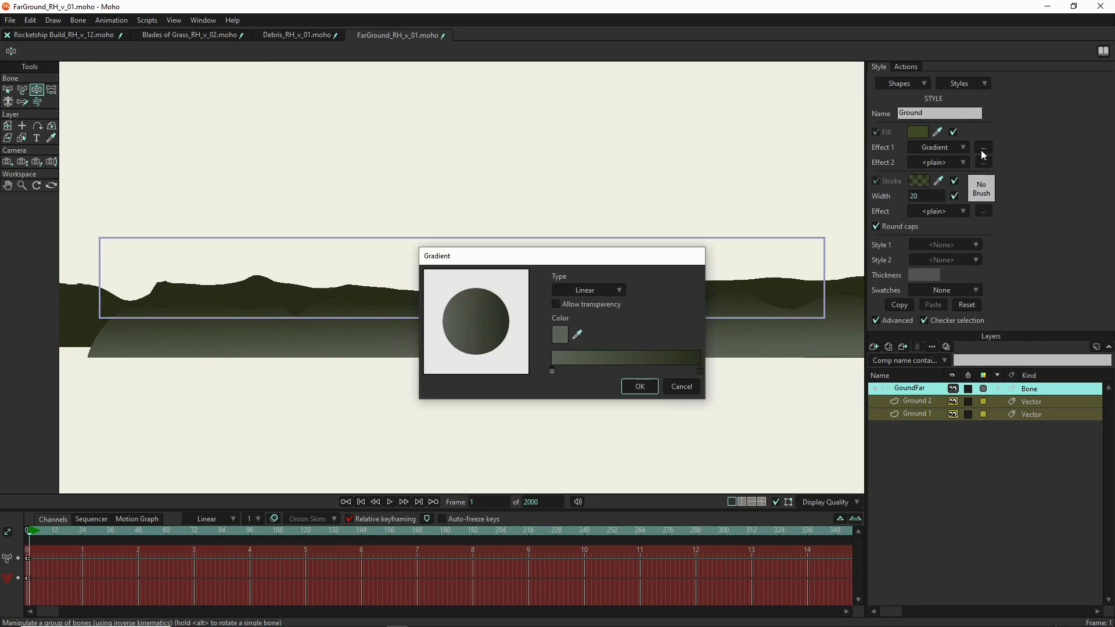
pyautogui.click(699, 371)
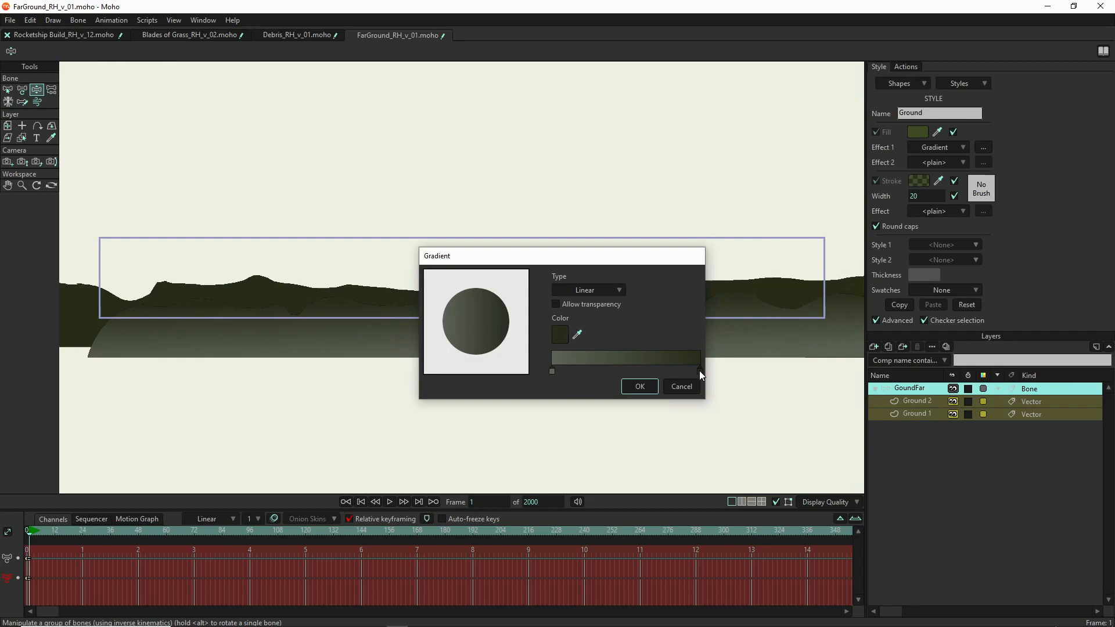
pyautogui.click(554, 341)
pyautogui.click(575, 446)
pyautogui.click(677, 493)
pyautogui.click(640, 387)
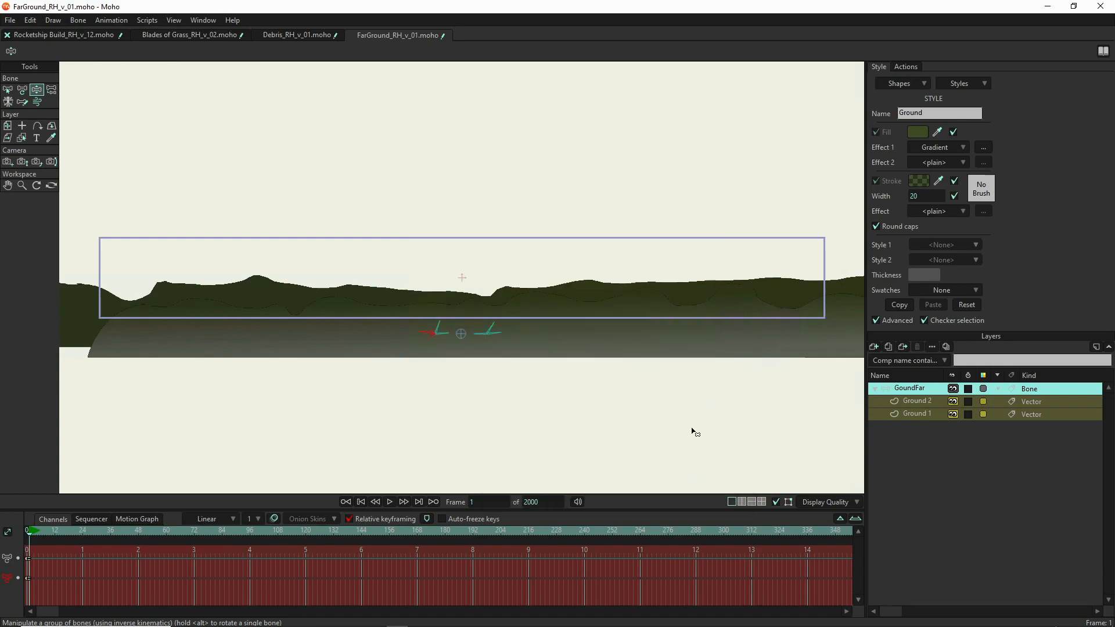
# - Render frame 1 of the far ground, save it as FarGround_RH_v_01 - Frame 1.png in the SCENE 0001 folder, and close the render
pyautogui.hotkey('ctrl', 'r')
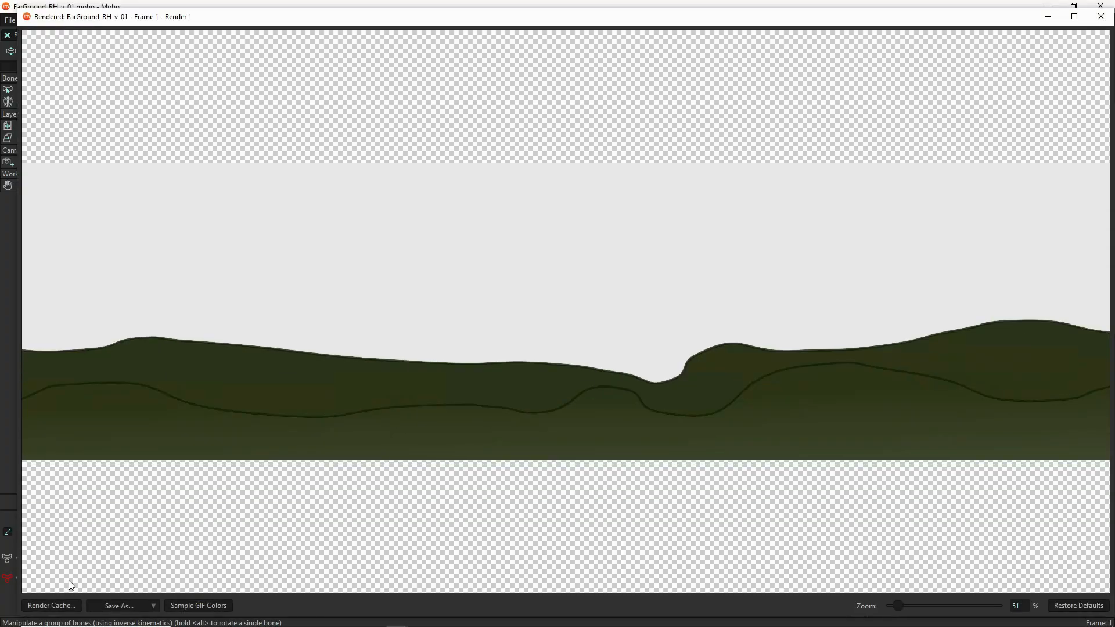
pyautogui.click(103, 609)
pyautogui.click(121, 557)
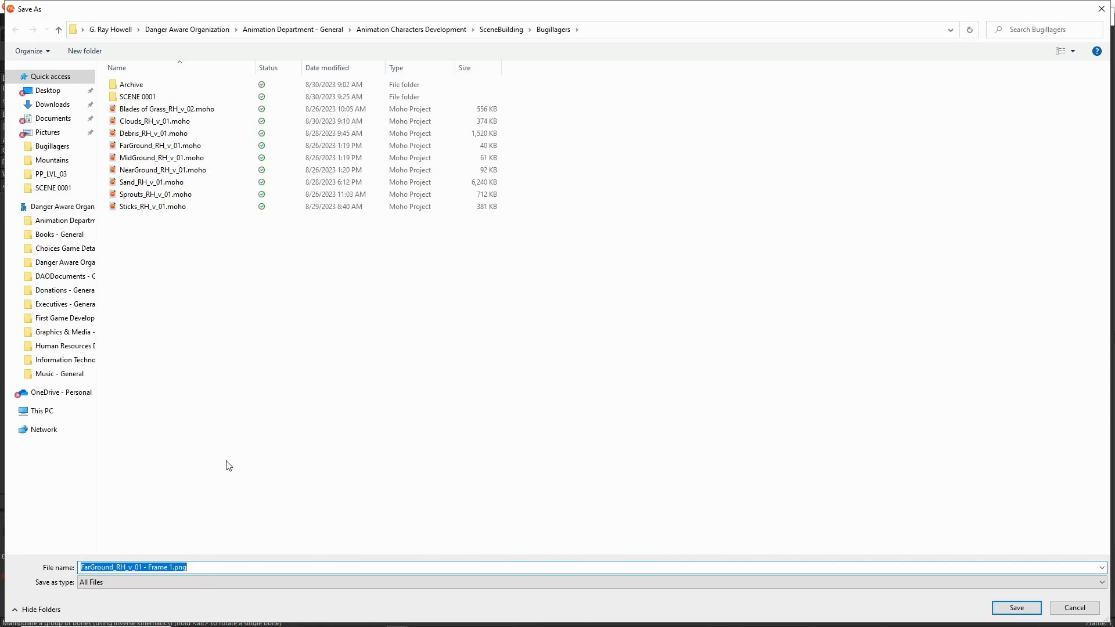
pyautogui.doubleClick(147, 97)
pyautogui.rightClick(357, 384)
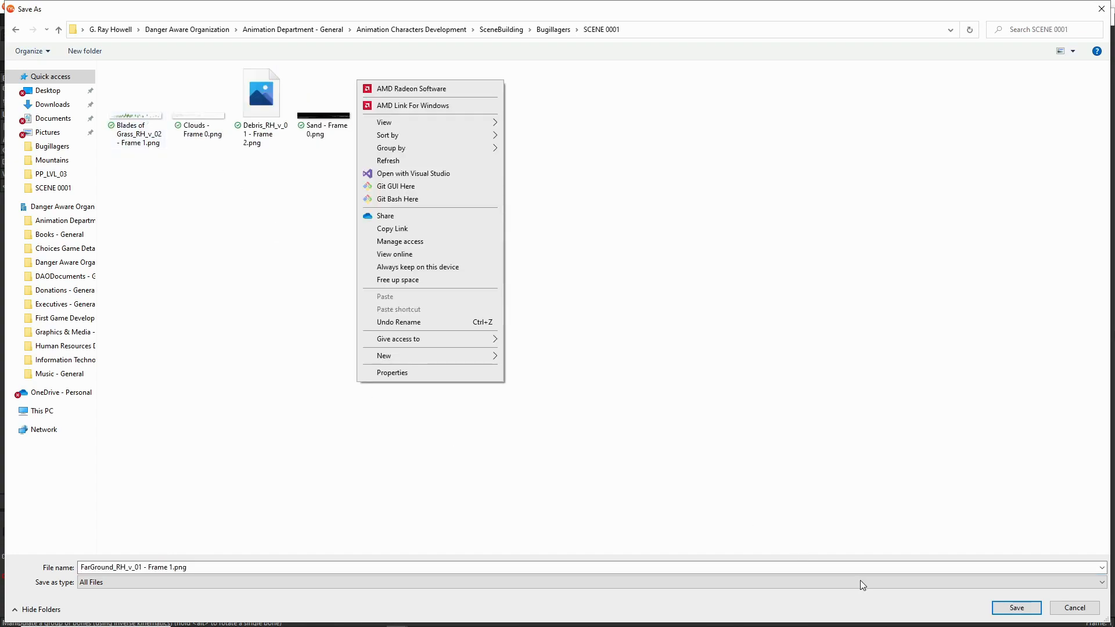
pyautogui.click(996, 600)
pyautogui.click(996, 604)
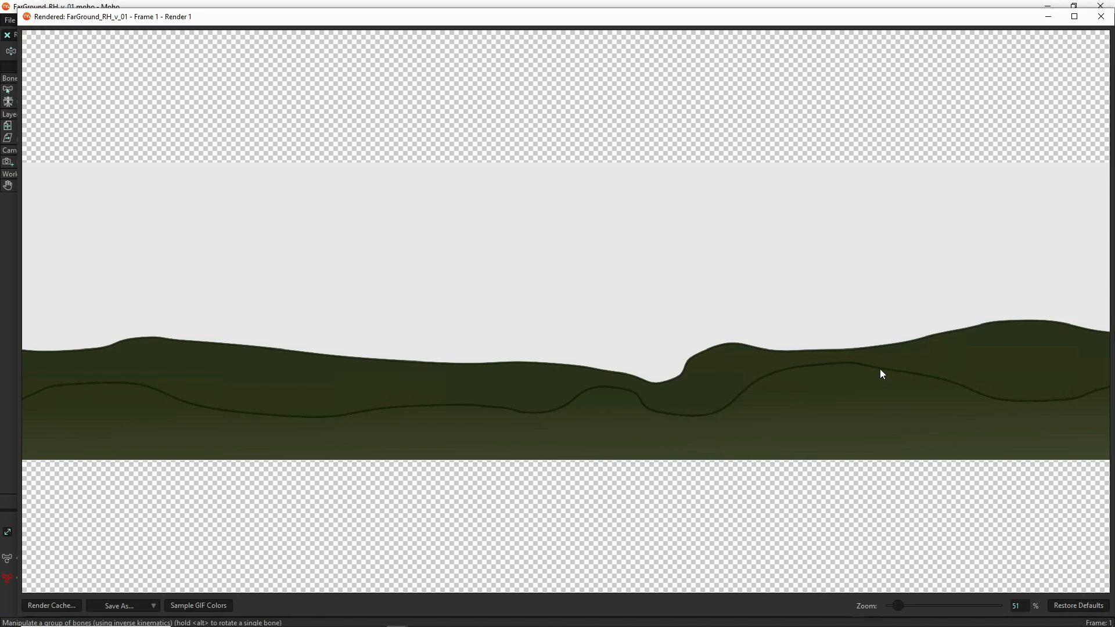
pyautogui.click(1100, 16)
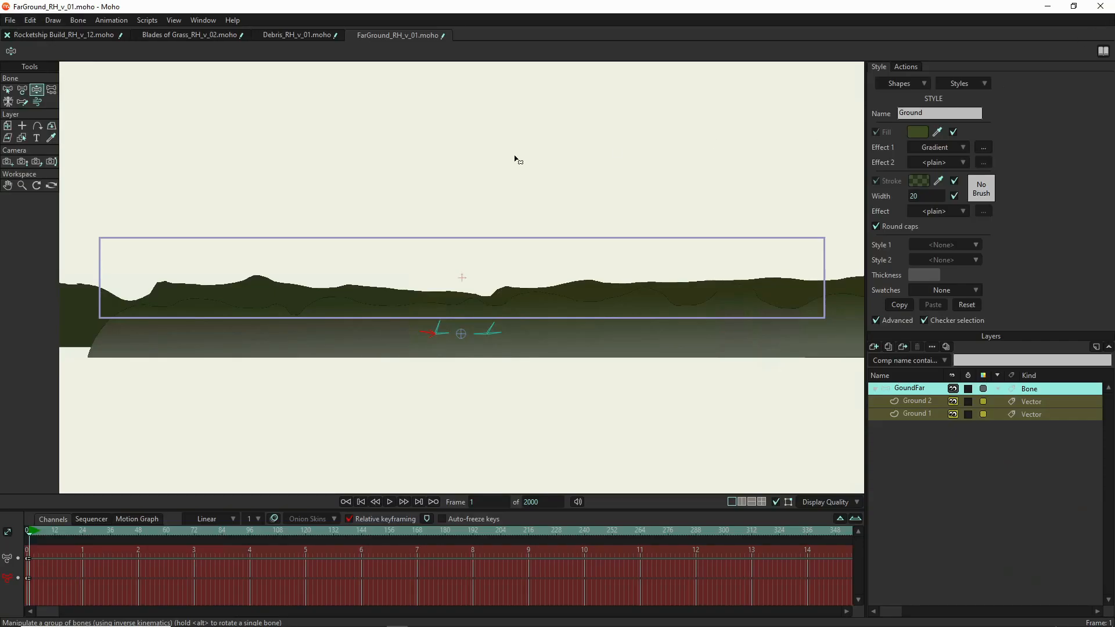
# - Open the MidGround_RH_v_01.moho project from the Bugillagers folder
pyautogui.click(9, 21)
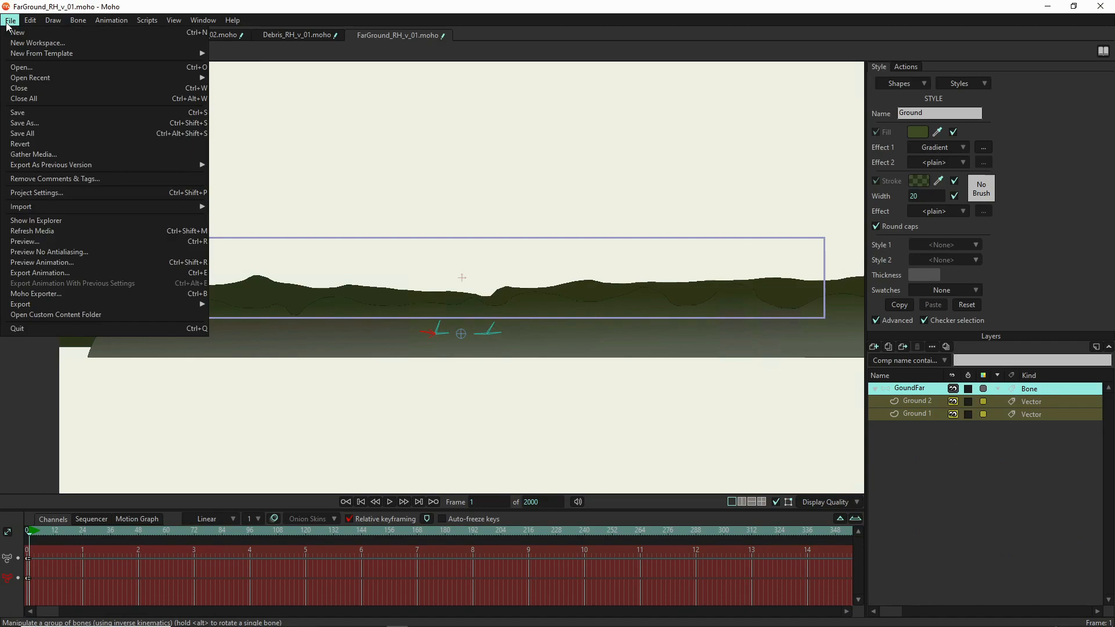
pyautogui.click(26, 68)
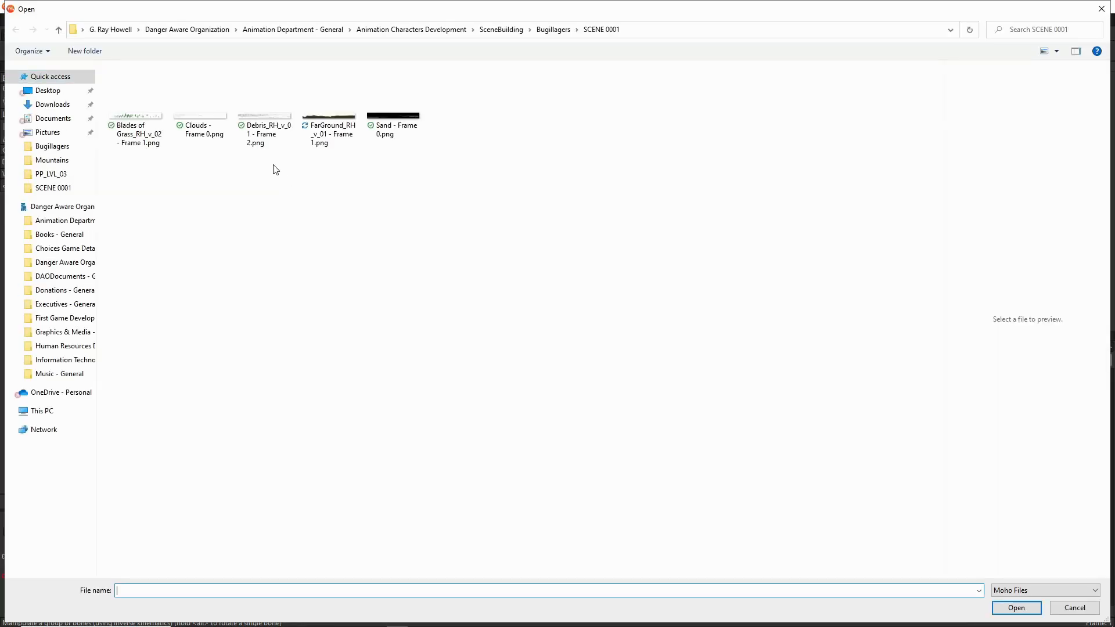
pyautogui.click(553, 29)
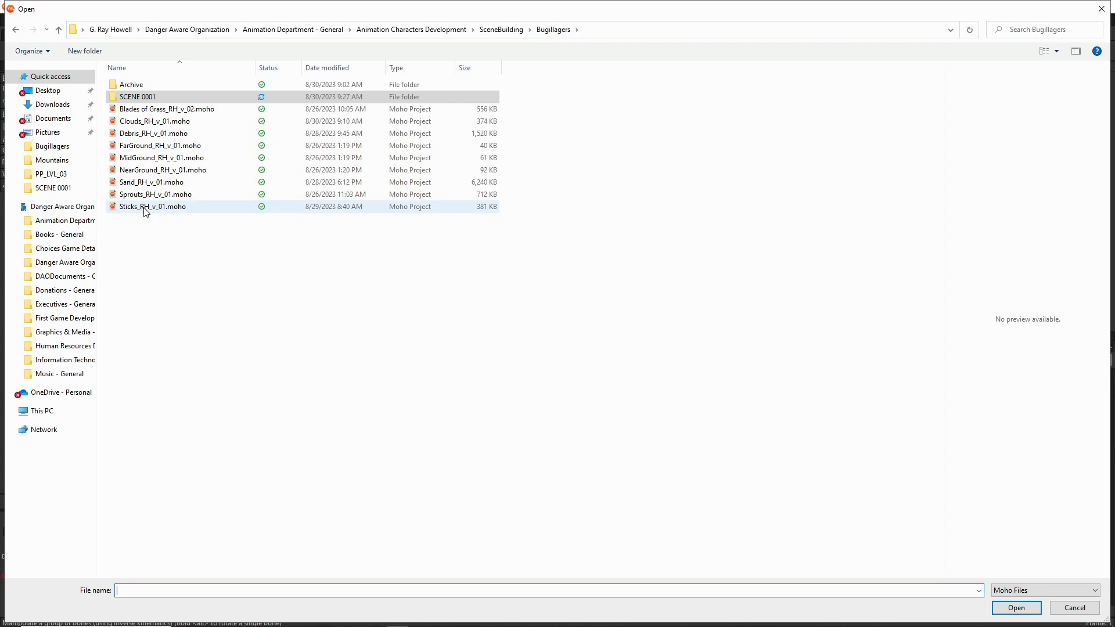
pyautogui.doubleClick(137, 160)
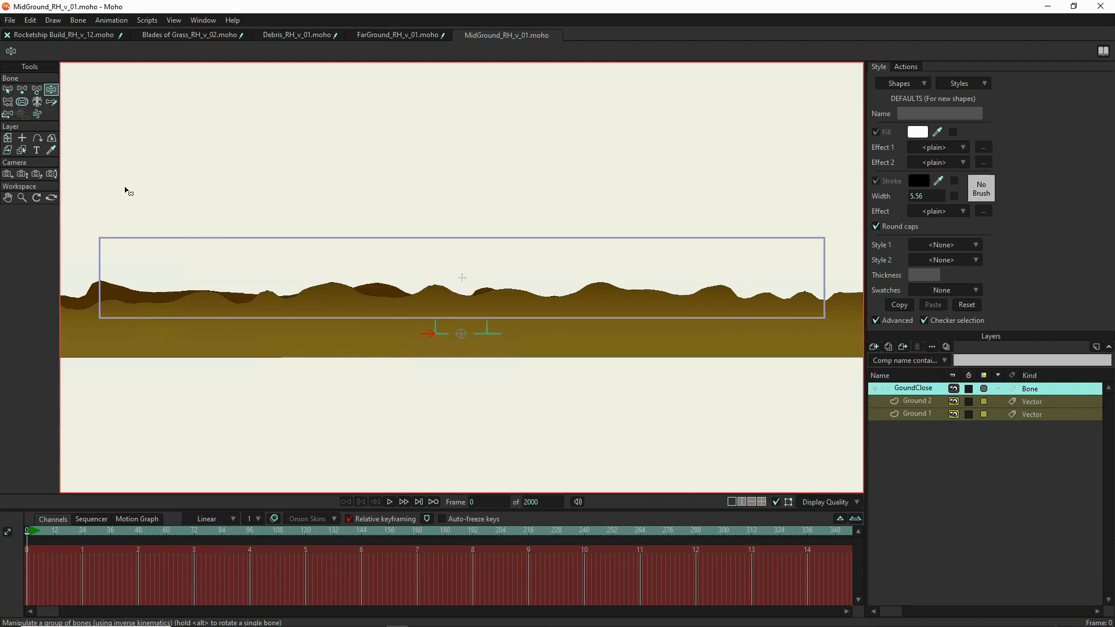
# - At frame 1, rotate the first ground set's three control bones and the second set's curve bone to reshape the mid-ground hills
pyautogui.scroll(-5, 457, 291)
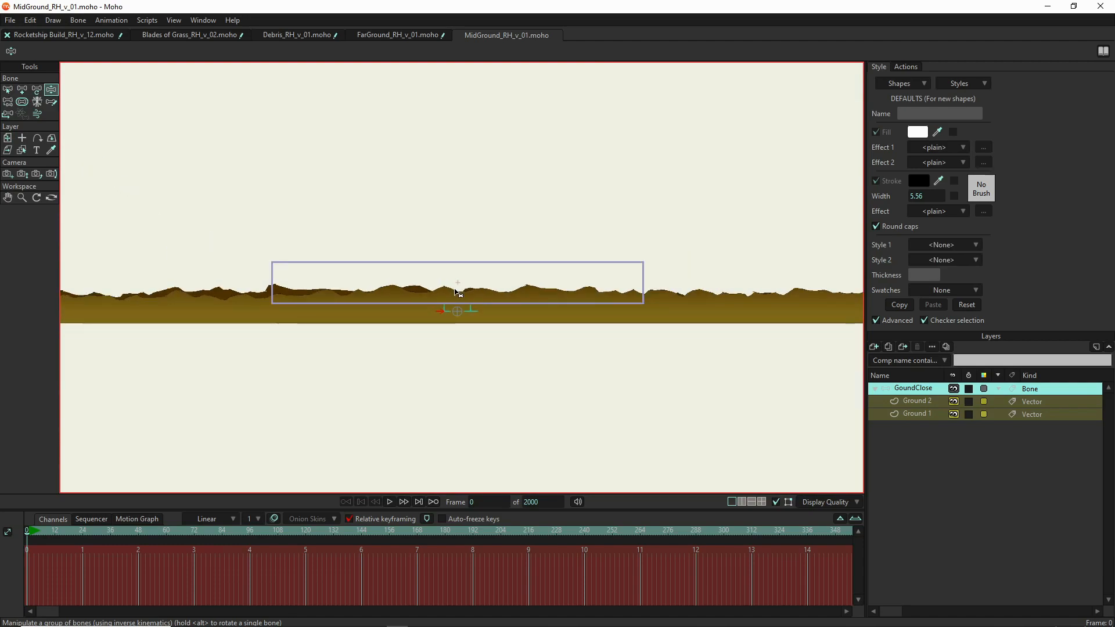
pyautogui.scroll(-1, 457, 292)
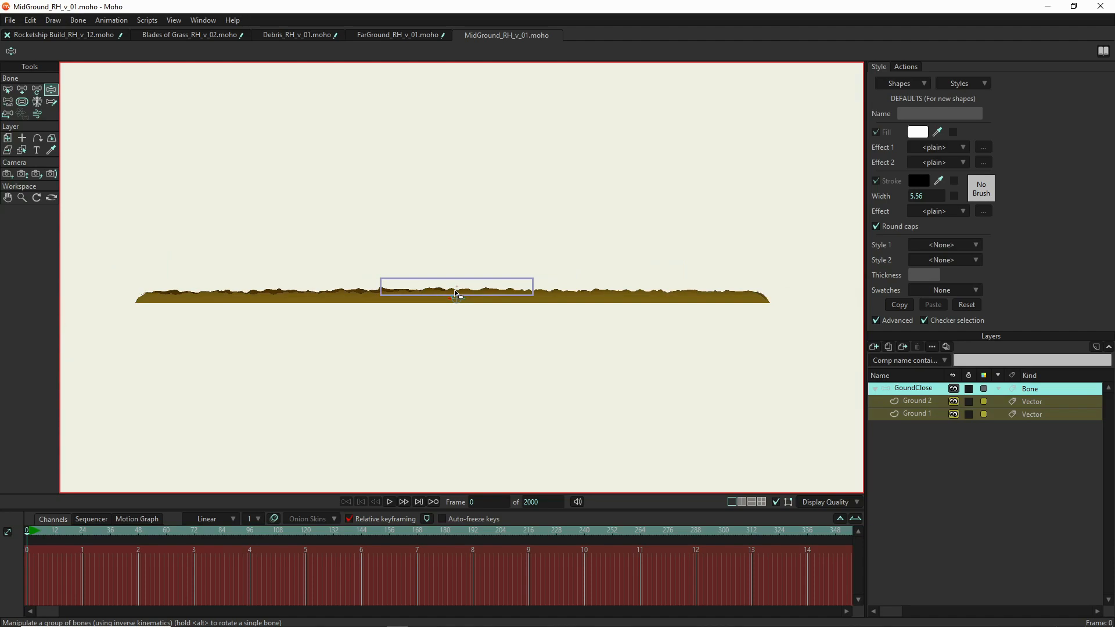
pyautogui.scroll(3, 479, 279)
pyautogui.scroll(2, 478, 279)
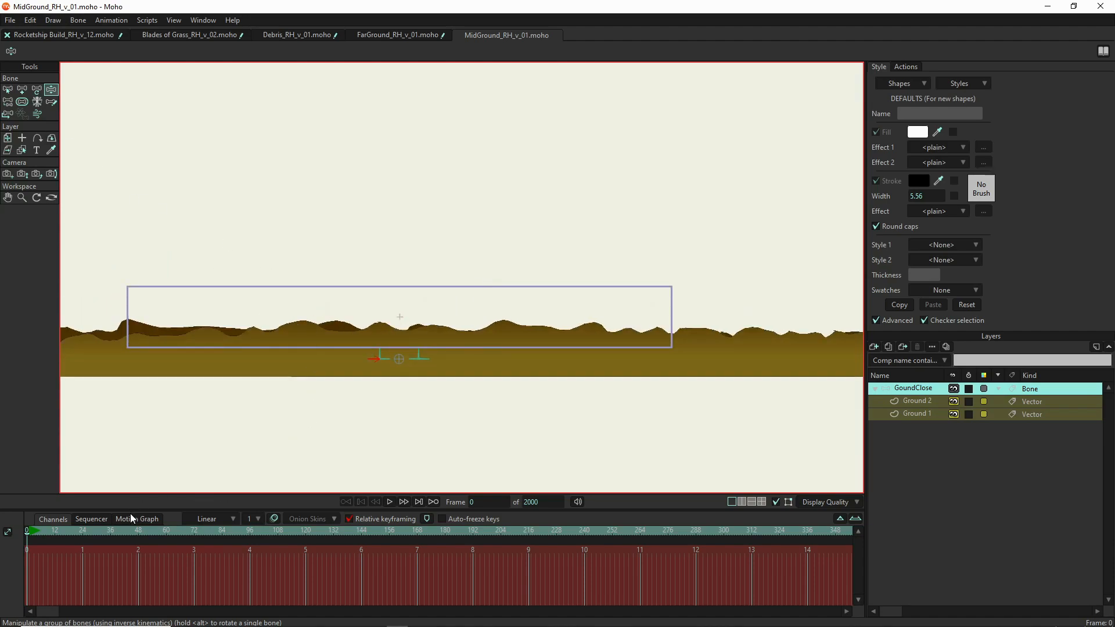
pyautogui.click(32, 533)
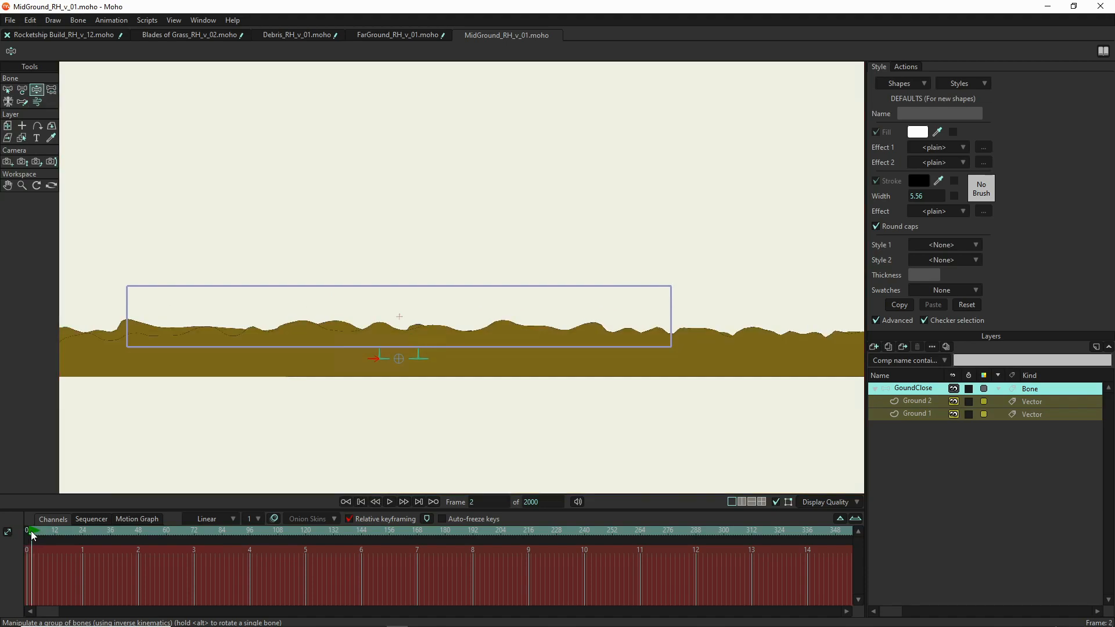
pyautogui.click(29, 533)
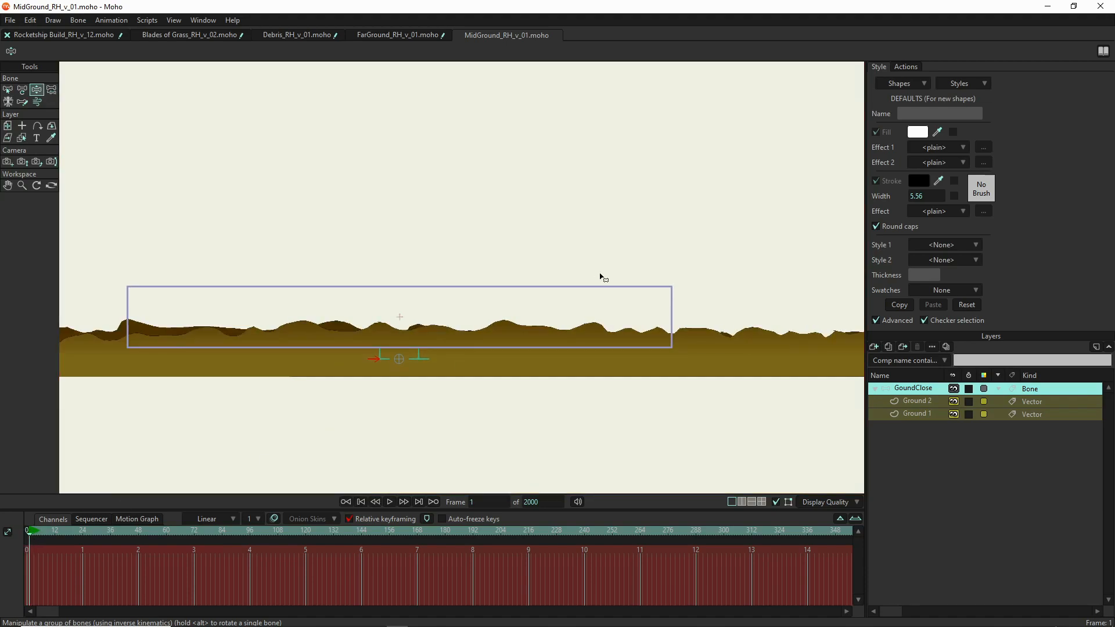
pyautogui.scroll(1, 378, 360)
pyautogui.scroll(1, 378, 360)
pyautogui.moveTo(378, 360); pyautogui.dragTo(405, 351)
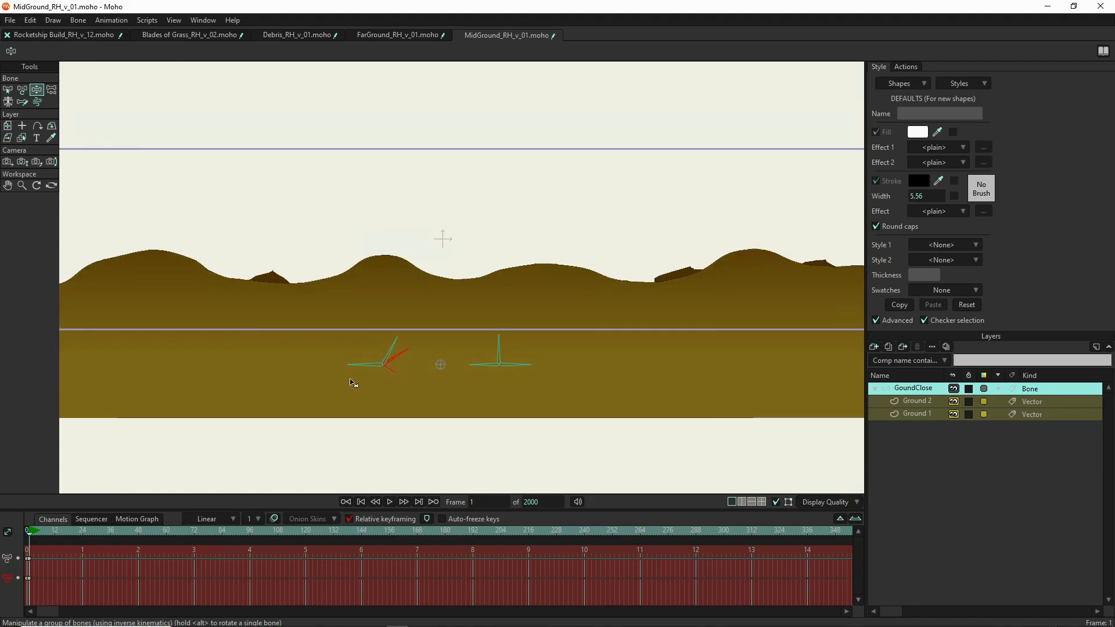
pyautogui.moveTo(530, 372); pyautogui.dragTo(529, 356)
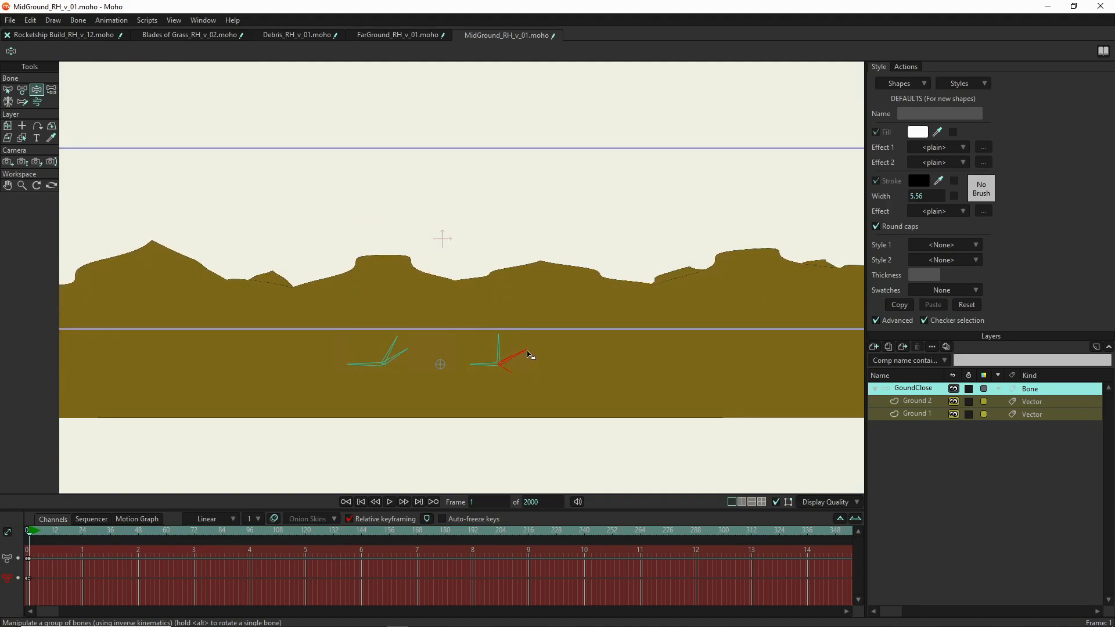
pyautogui.moveTo(352, 366); pyautogui.dragTo(352, 359)
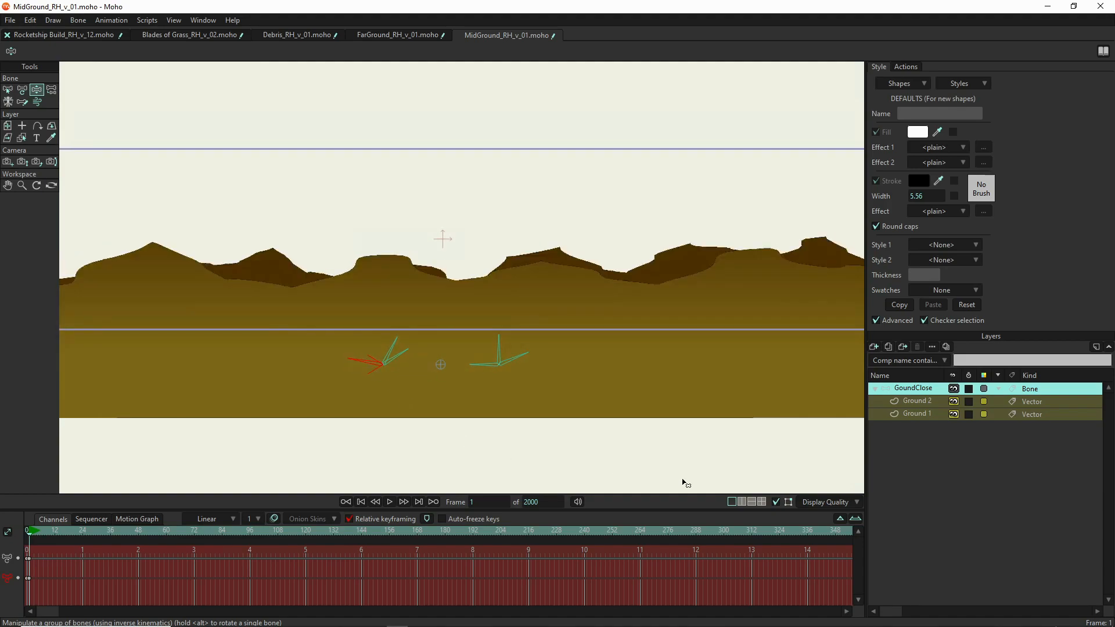
# - Render frame 1 of the mid ground, save it as MidGround_RH_v_01 - Frame 1.png in the SCENE 0001 folder, and close the render
pyautogui.hotkey('ctrl', 'r')
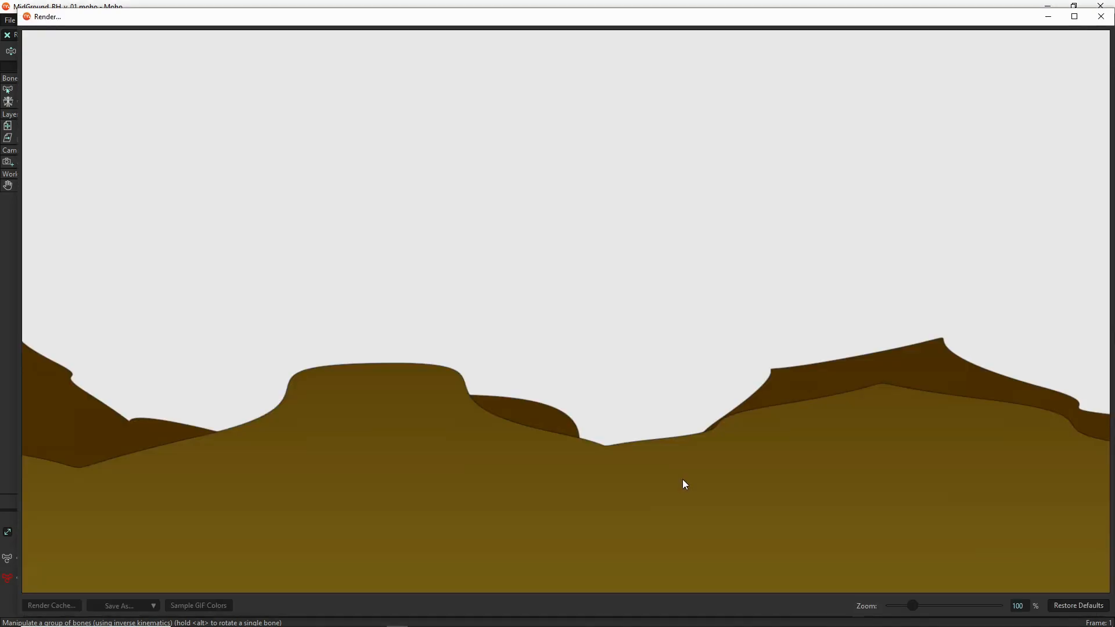
pyautogui.click(134, 606)
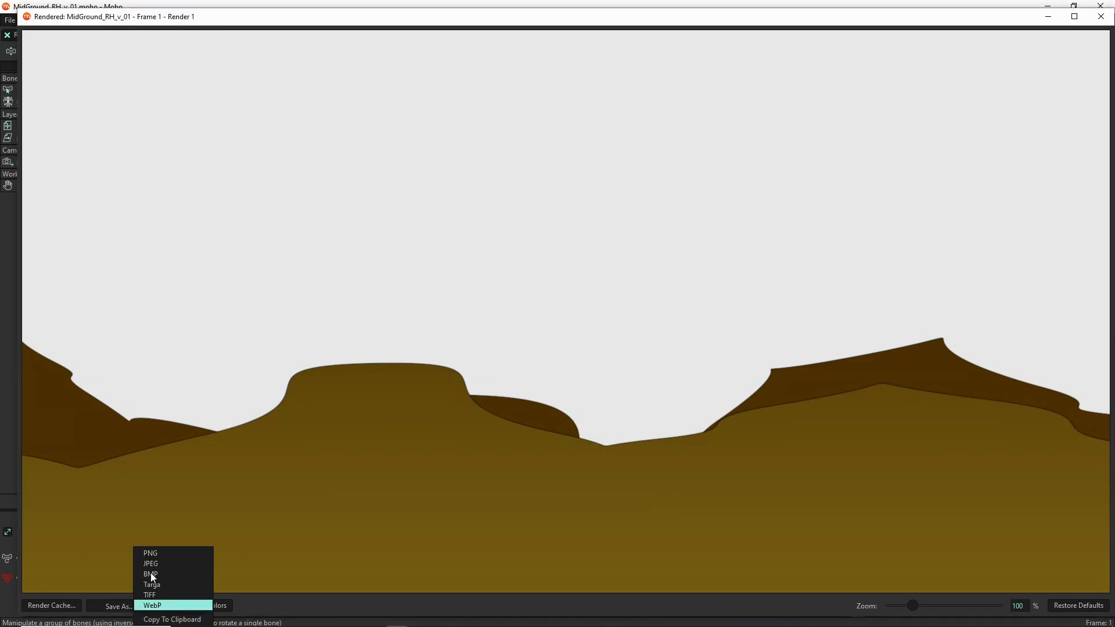
pyautogui.click(151, 553)
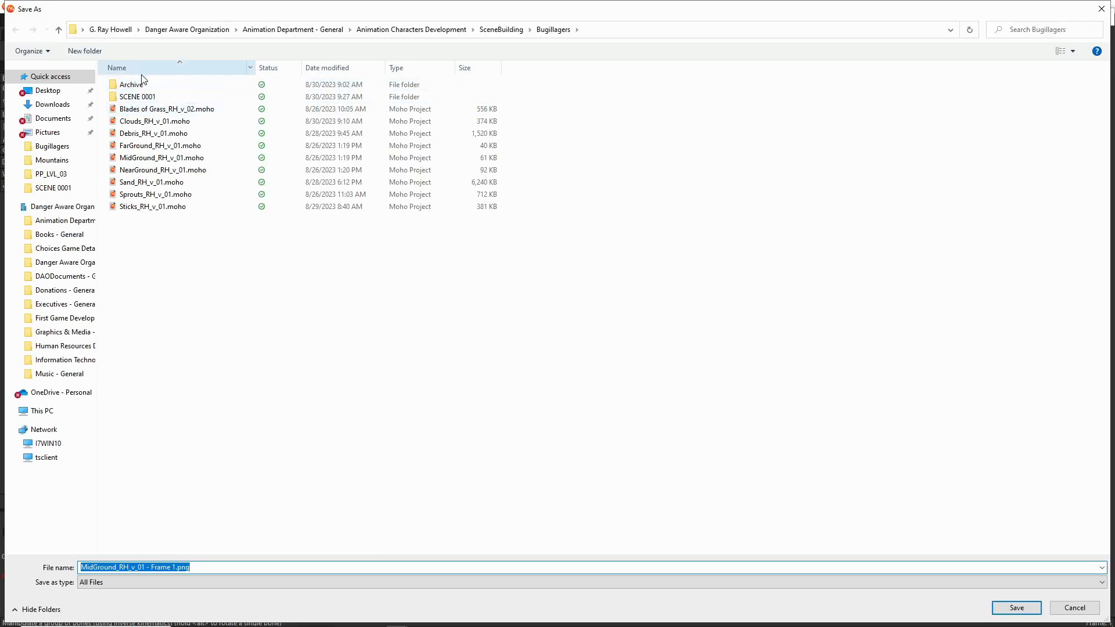
pyautogui.doubleClick(138, 96)
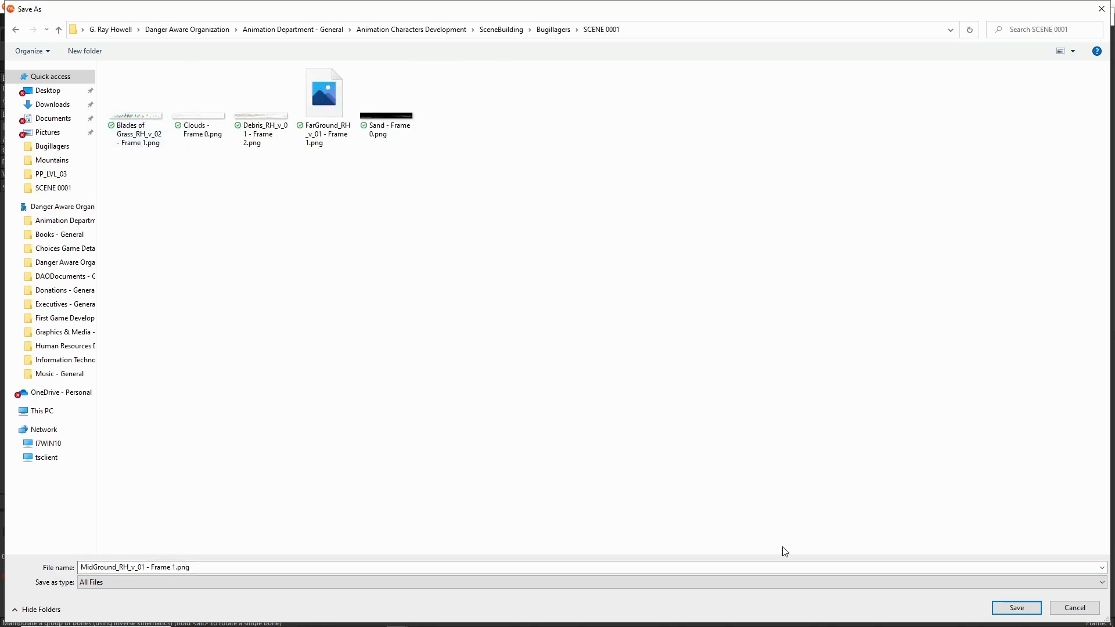
pyautogui.click(1017, 607)
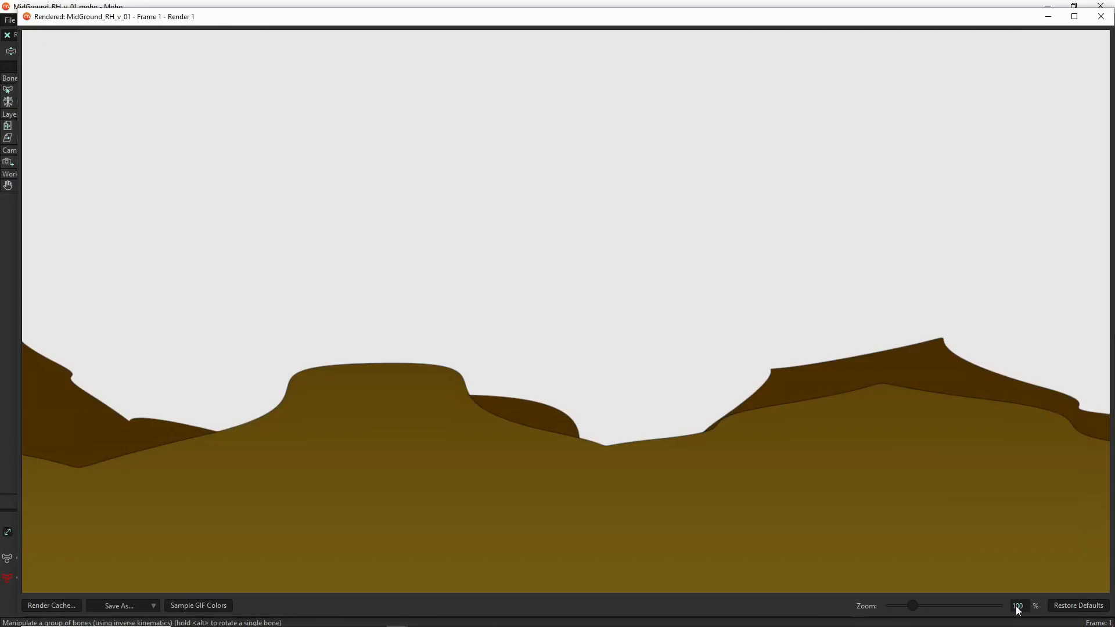
pyautogui.click(1101, 17)
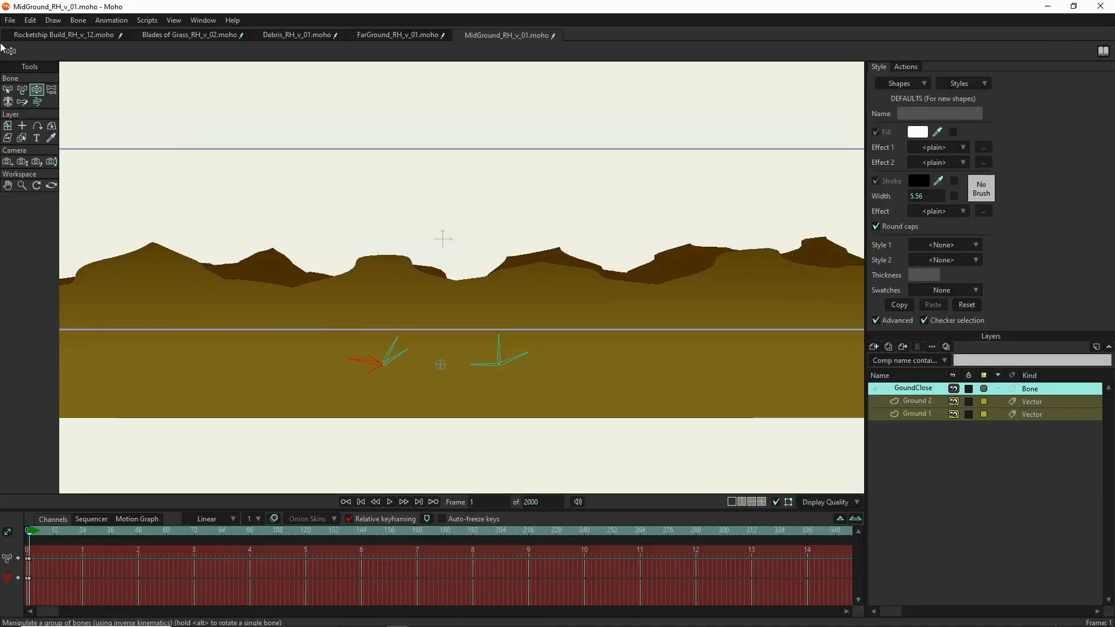
# - Open the NearGround_RH_v_01.moho project from the Bugillagers folder and look over the full extent of its ground
pyautogui.click(9, 21)
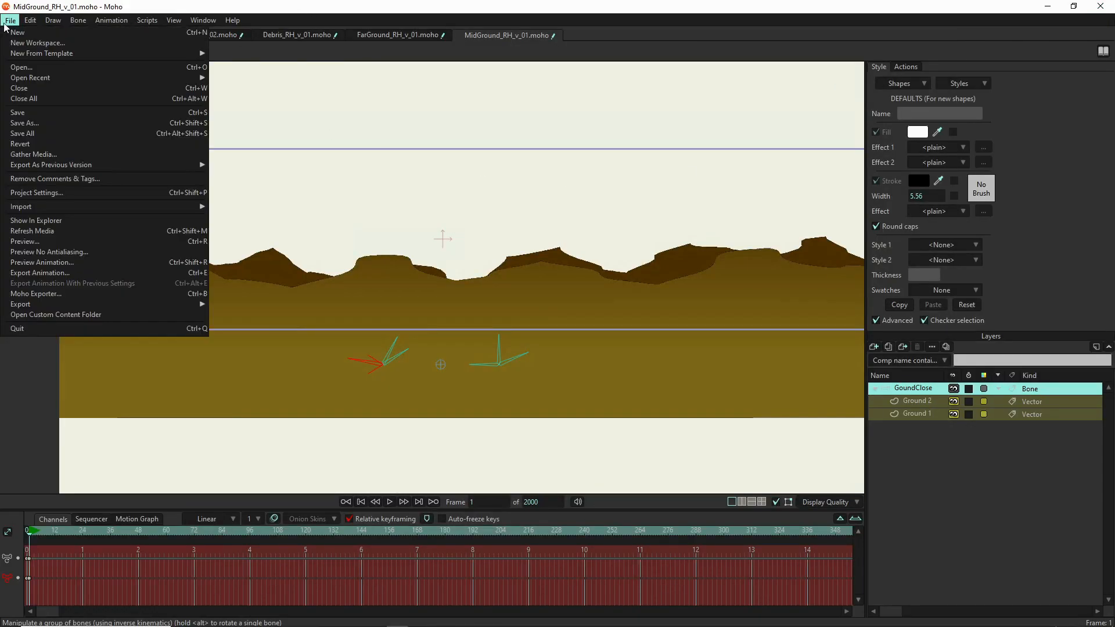
pyautogui.click(28, 68)
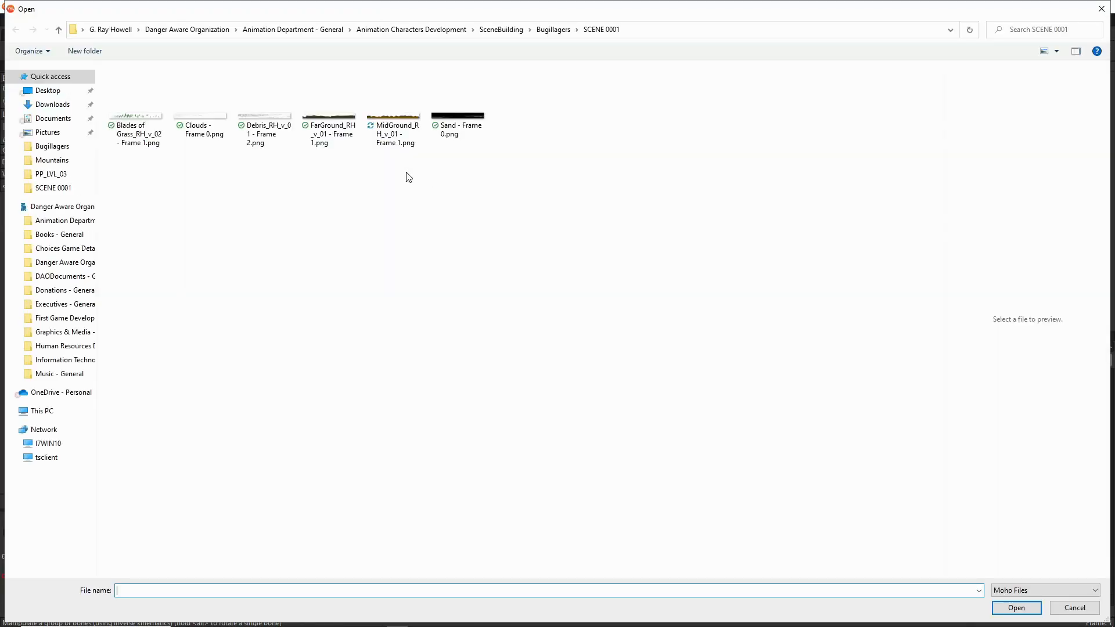
pyautogui.click(553, 30)
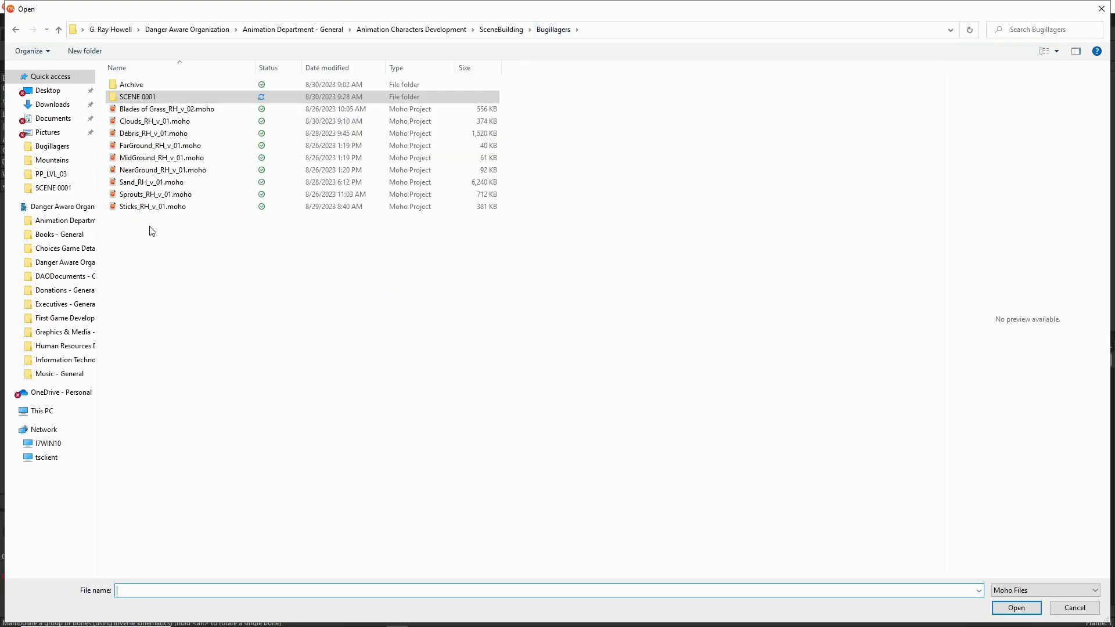
pyautogui.doubleClick(134, 173)
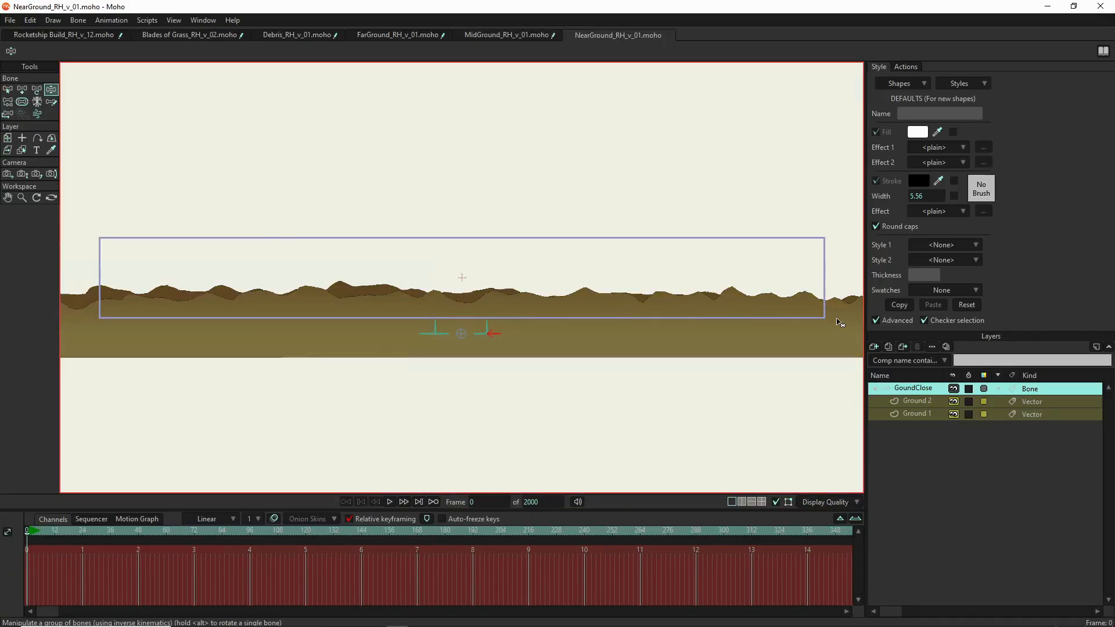
pyautogui.scroll(-3, 555, 315)
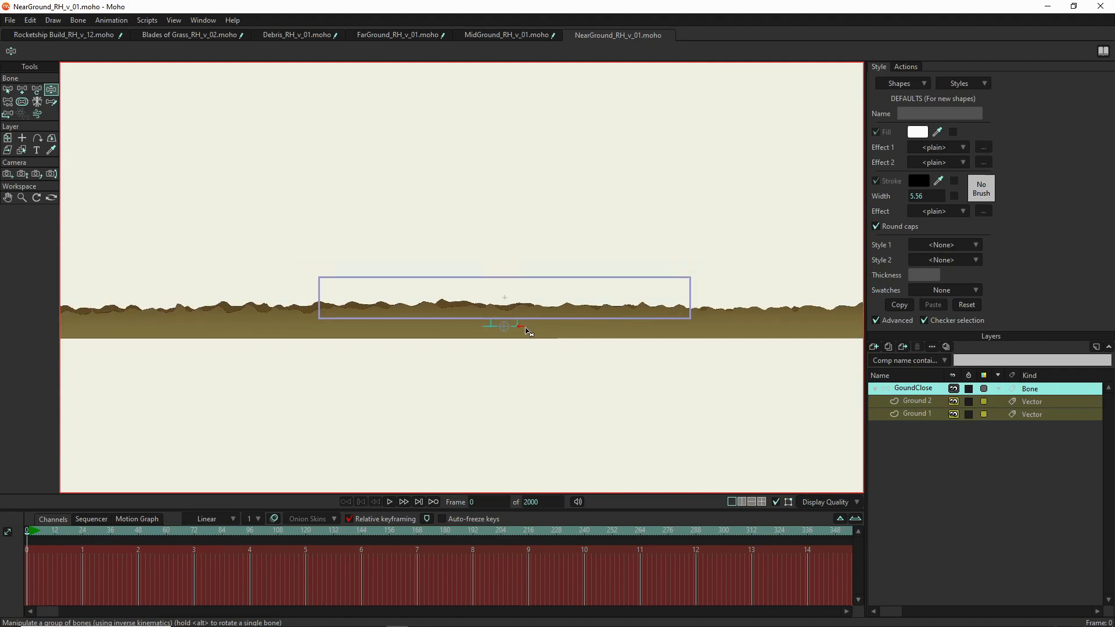
pyautogui.scroll(-3, 342, 335)
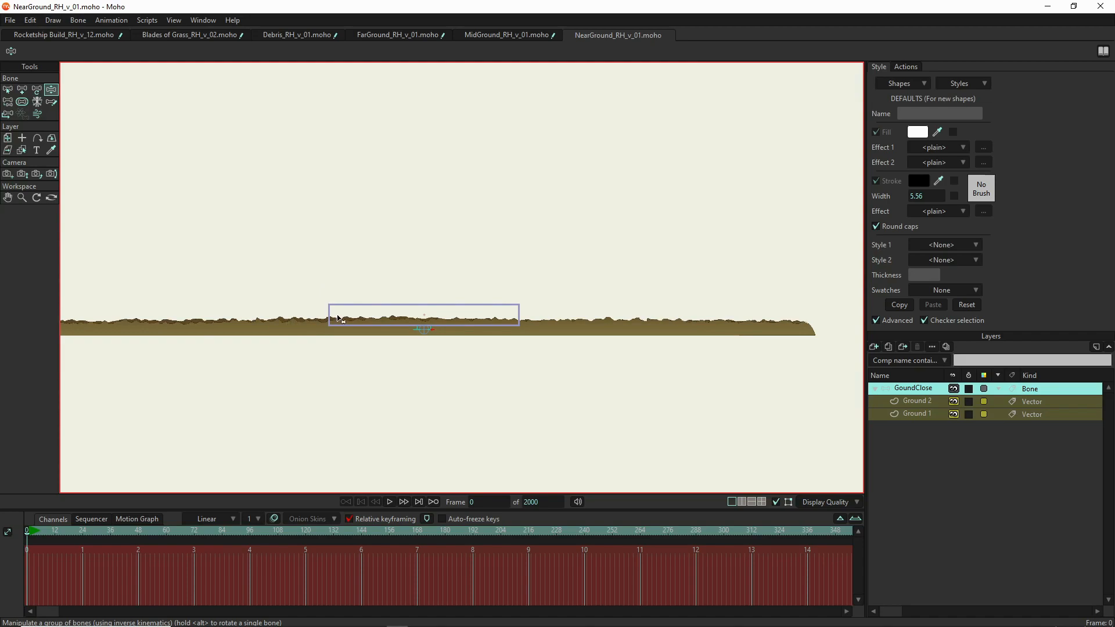
pyautogui.scroll(4, 339, 319)
pyautogui.scroll(2, 310, 346)
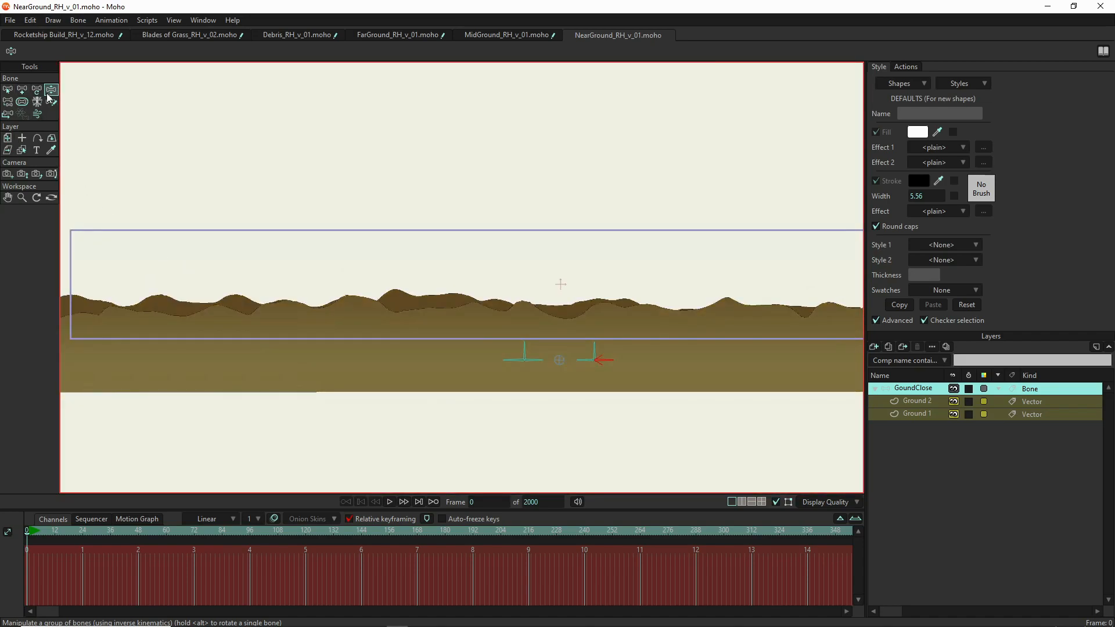
# - Rotate the control bones of both near-ground sets at frame 0 to reshape the near-ground hills
pyautogui.moveTo(601, 352)
pyautogui.mouseDown()
pyautogui.moveTo(612, 350)
pyautogui.moveTo(518, 347)
pyautogui.moveTo(562, 368)
pyautogui.moveTo(531, 353)
pyautogui.moveTo(543, 357)
pyautogui.moveTo(543, 384)
pyautogui.moveTo(536, 342)
pyautogui.moveTo(604, 366)
pyautogui.moveTo(608, 357)
pyautogui.moveTo(613, 385)
pyautogui.moveTo(612, 368)
pyautogui.moveTo(582, 364)
pyautogui.mouseUp()
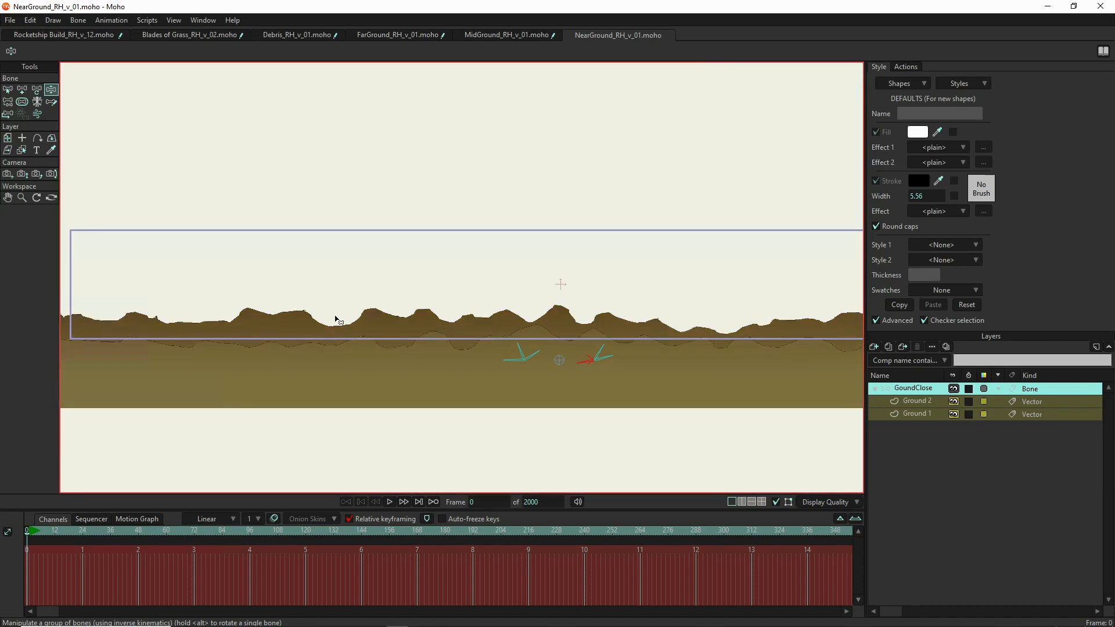
pyautogui.scroll(3, 418, 313)
pyautogui.scroll(-2, 604, 395)
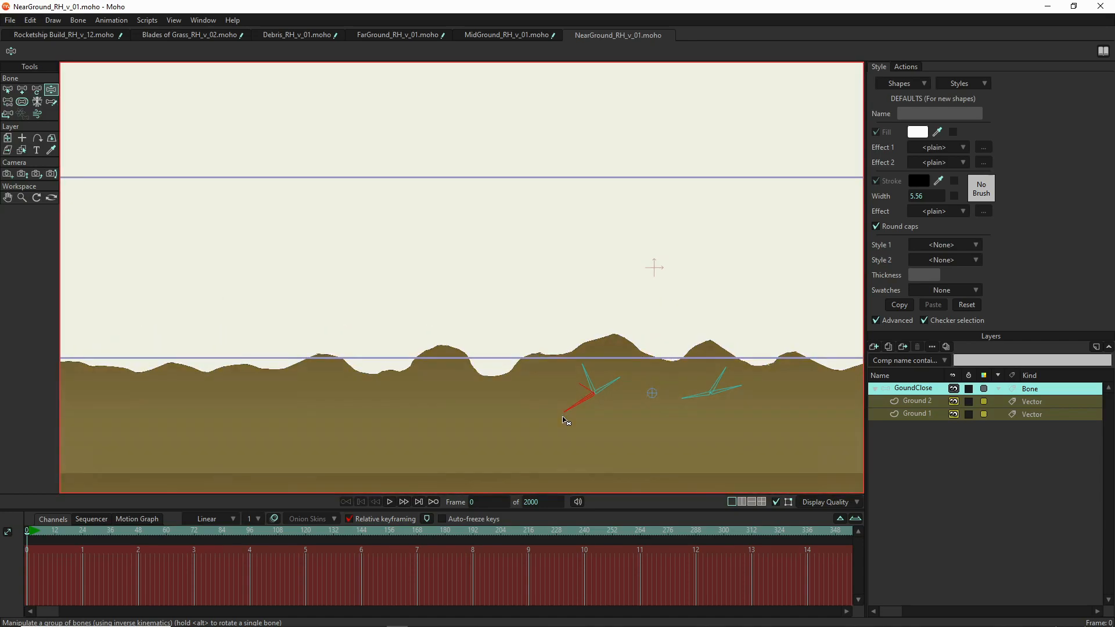
pyautogui.moveTo(563, 419); pyautogui.dragTo(554, 400)
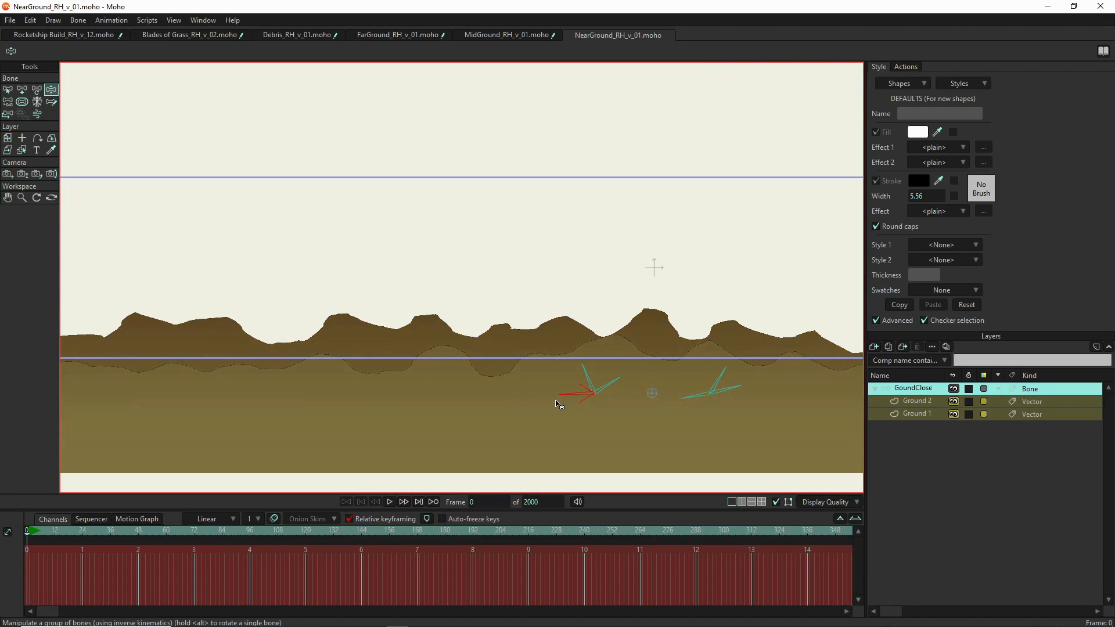
# - Render frame 0 of the near ground, save it as NearGround_RH_v_01 - Frame 0.png in the SCENE 0001 folder, and close the render
pyautogui.hotkey('ctrl', 'r')
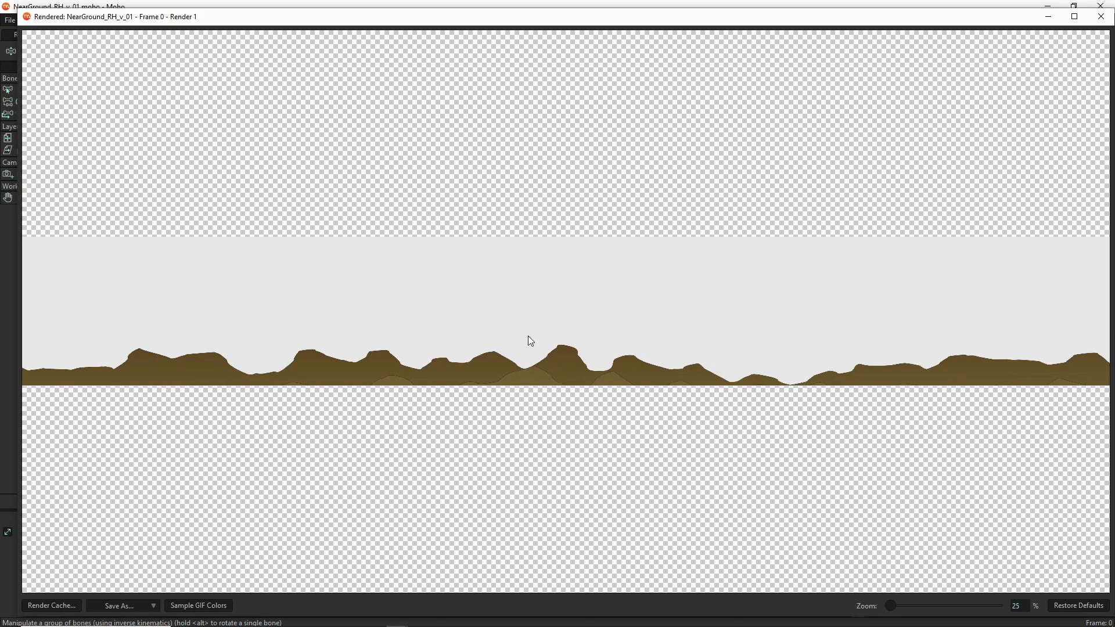
pyautogui.scroll(1, 528, 337)
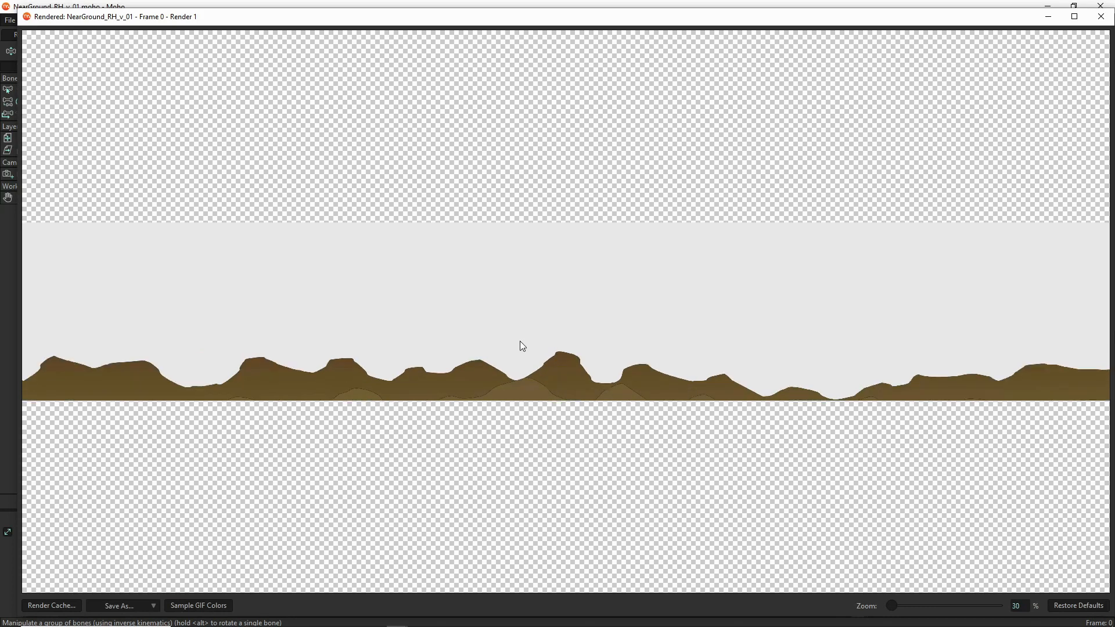
pyautogui.click(117, 608)
pyautogui.click(125, 555)
pyautogui.rightClick(126, 553)
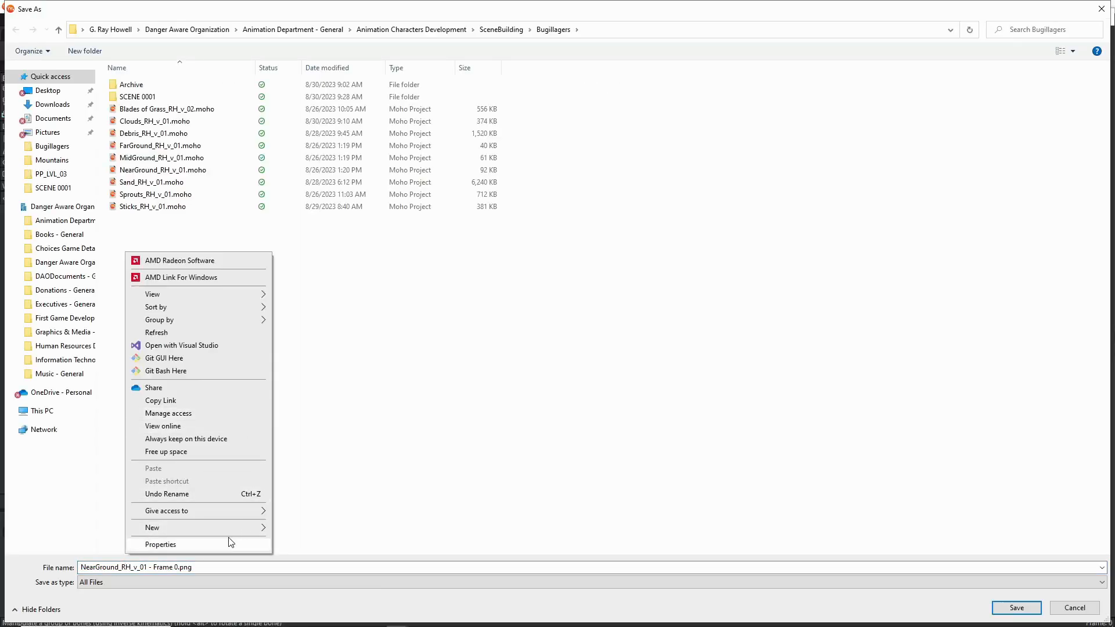
pyautogui.click(157, 98)
pyautogui.doubleClick(156, 98)
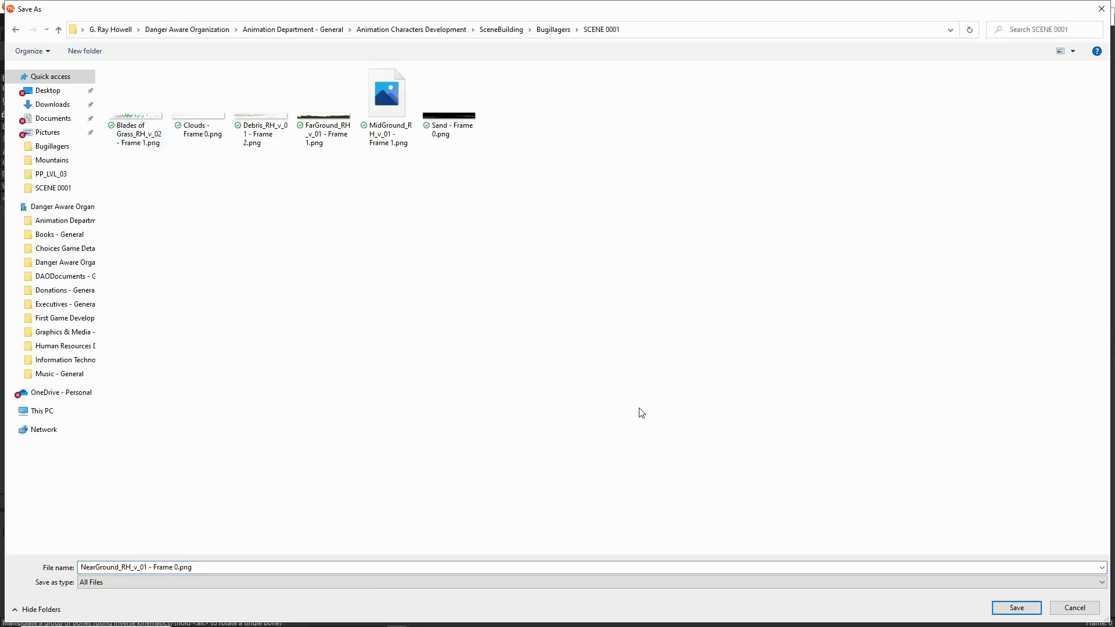
pyautogui.click(1005, 611)
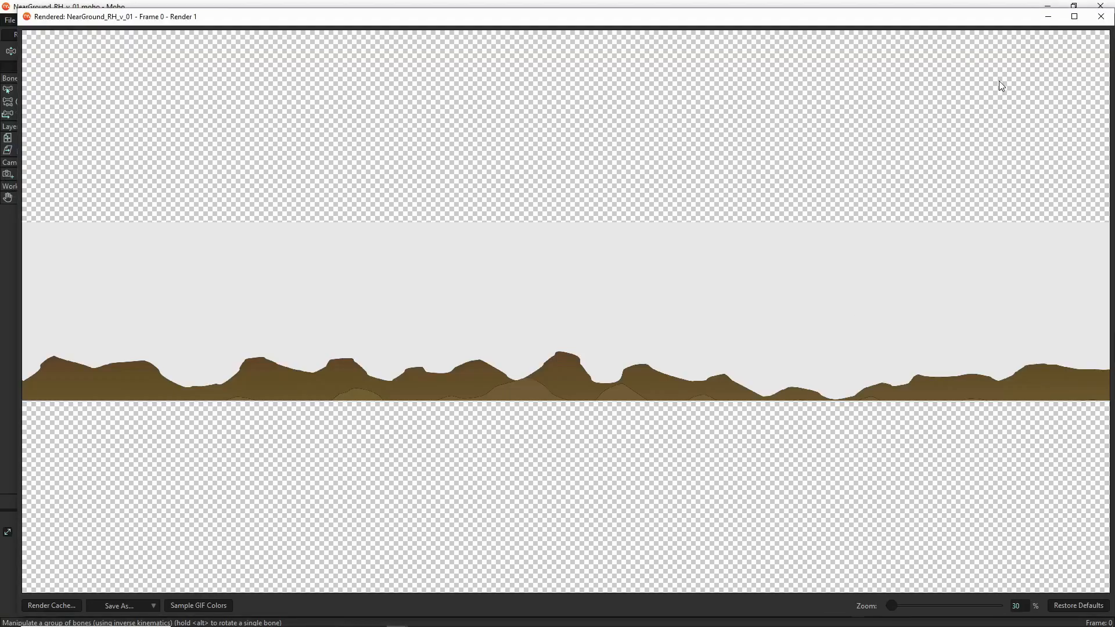
pyautogui.click(1100, 16)
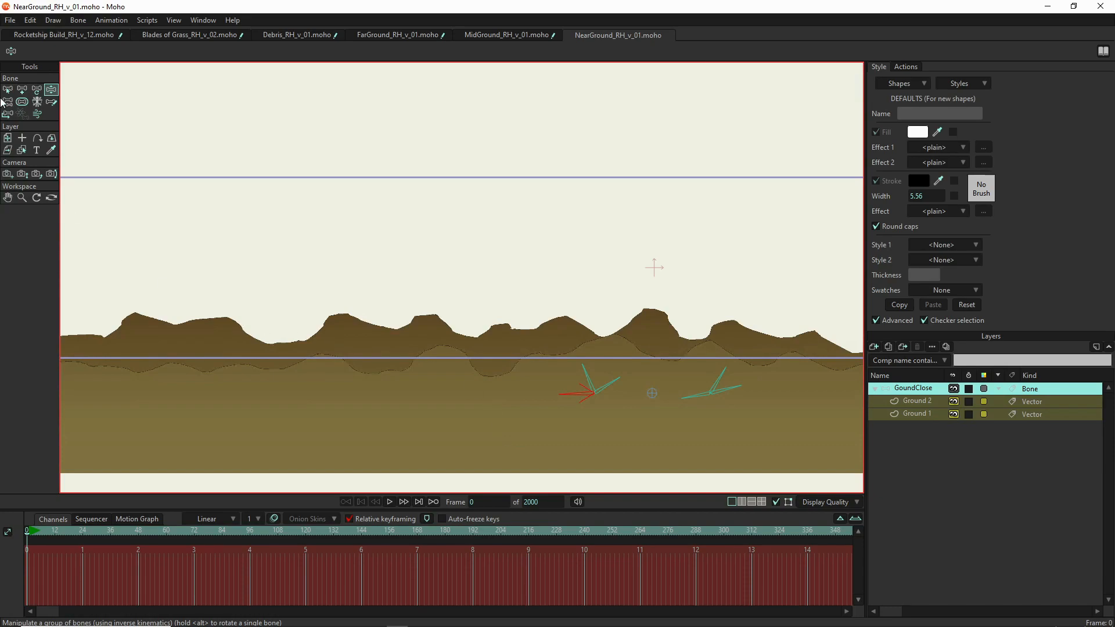
# - Open the Sand_RH_v_01.moho project from the Bugillagers folder
pyautogui.click(12, 23)
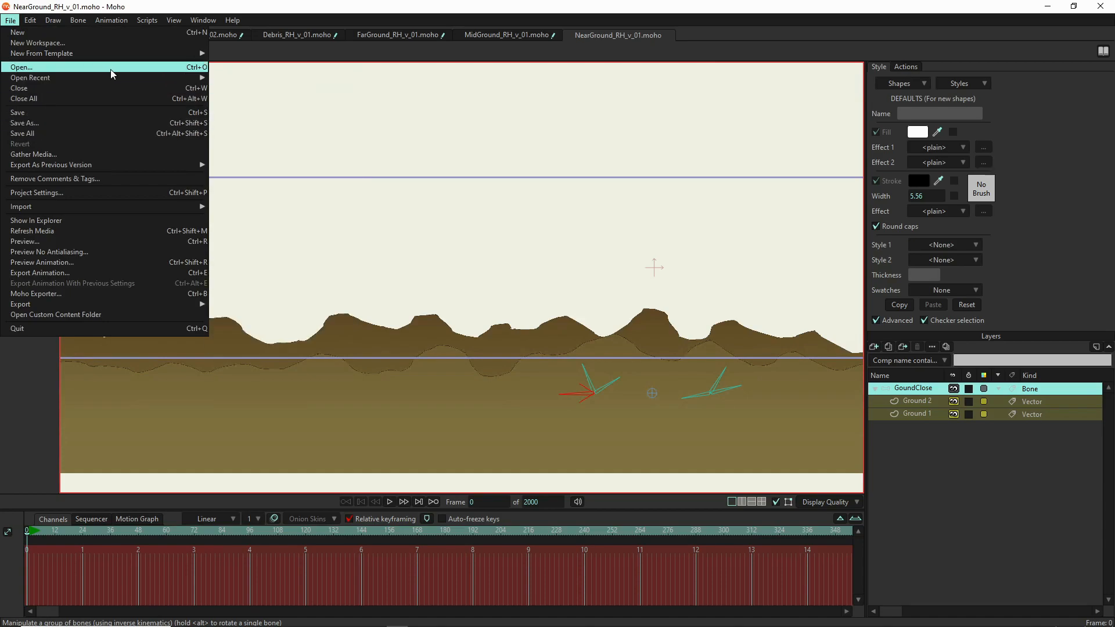
pyautogui.moveTo(122, 80)
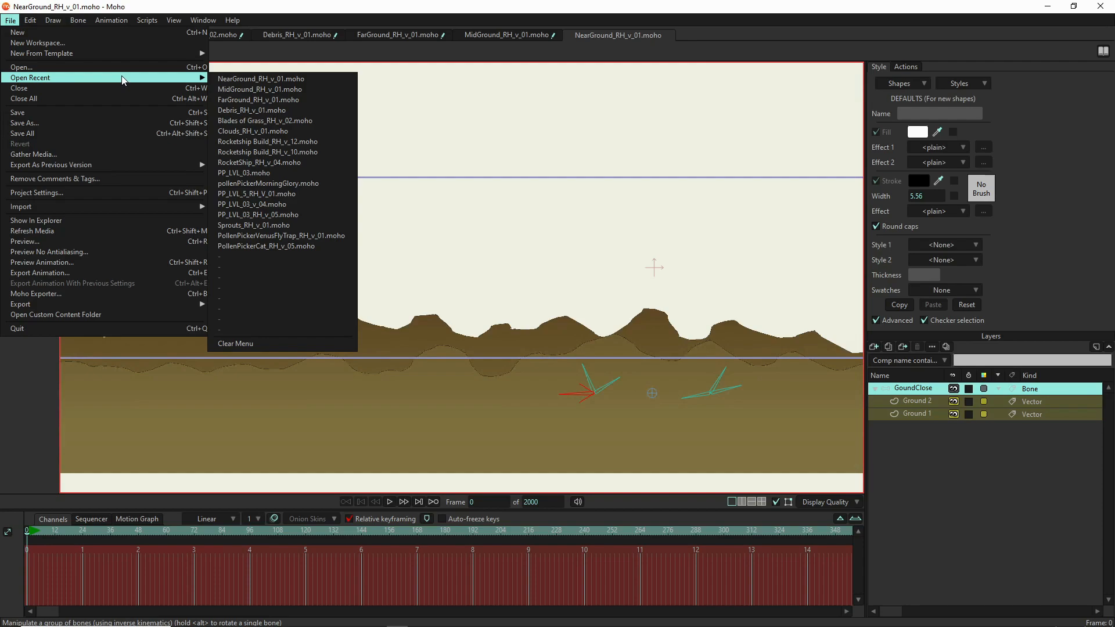
pyautogui.click(157, 69)
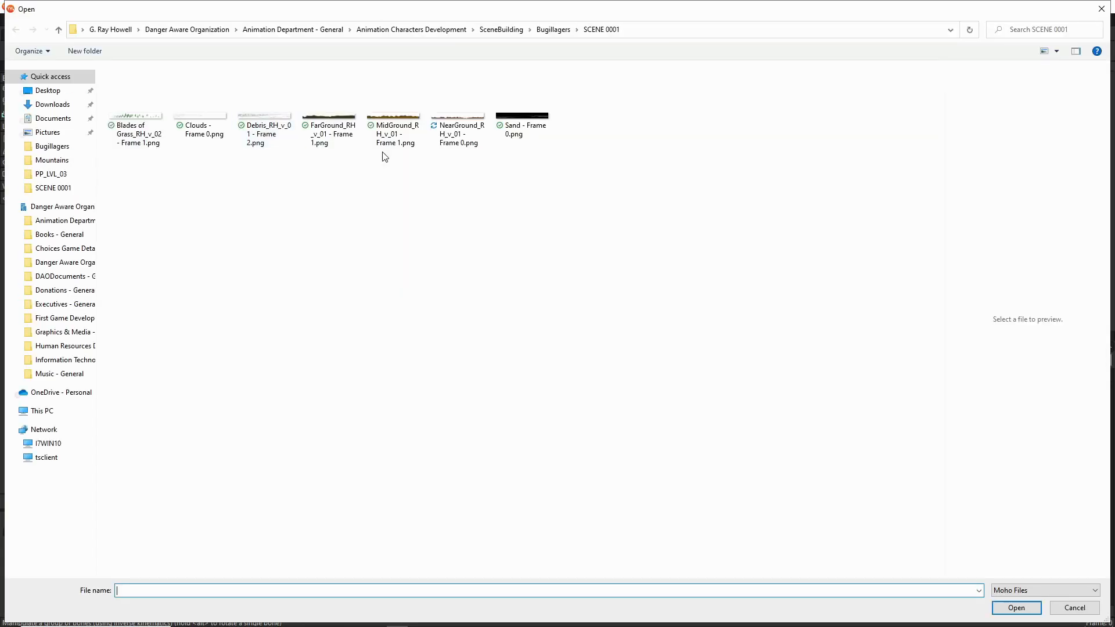
pyautogui.click(553, 29)
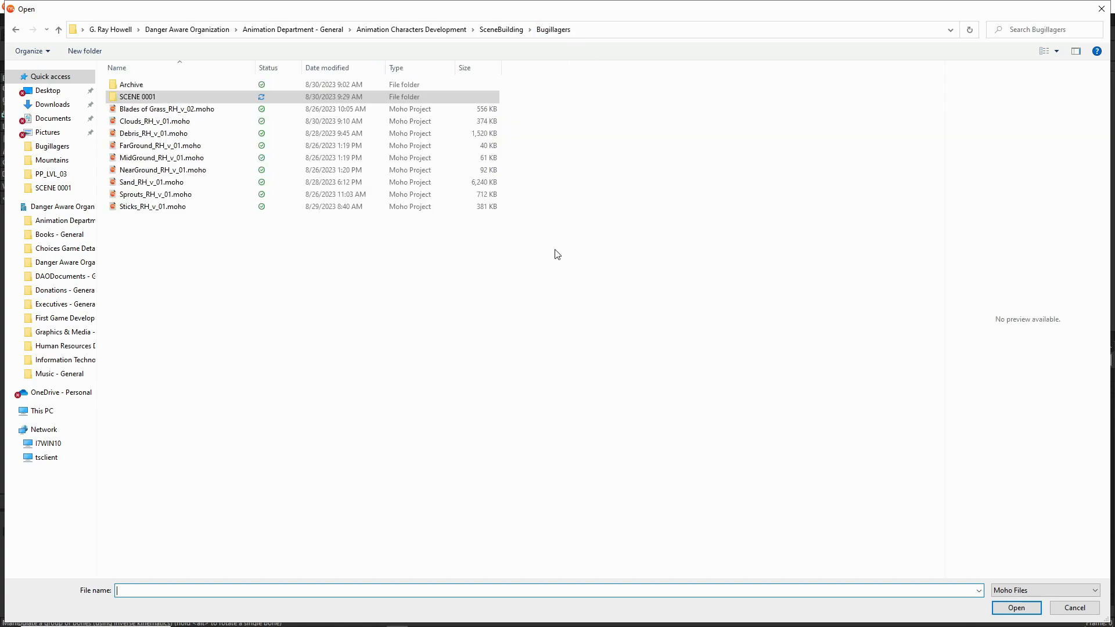
pyautogui.doubleClick(134, 185)
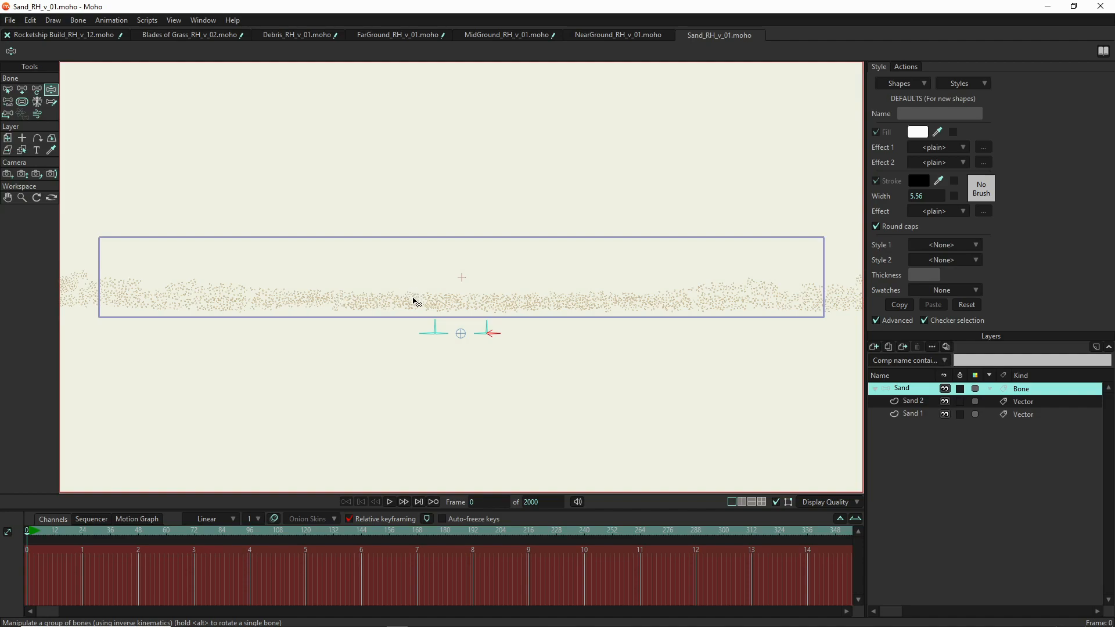
# - Examine the sand grains up close and along the strip, hiding the Sand 2 layer to view Sand 1 alone and showing it again
pyautogui.scroll(1, 416, 303)
pyautogui.scroll(3, 500, 318)
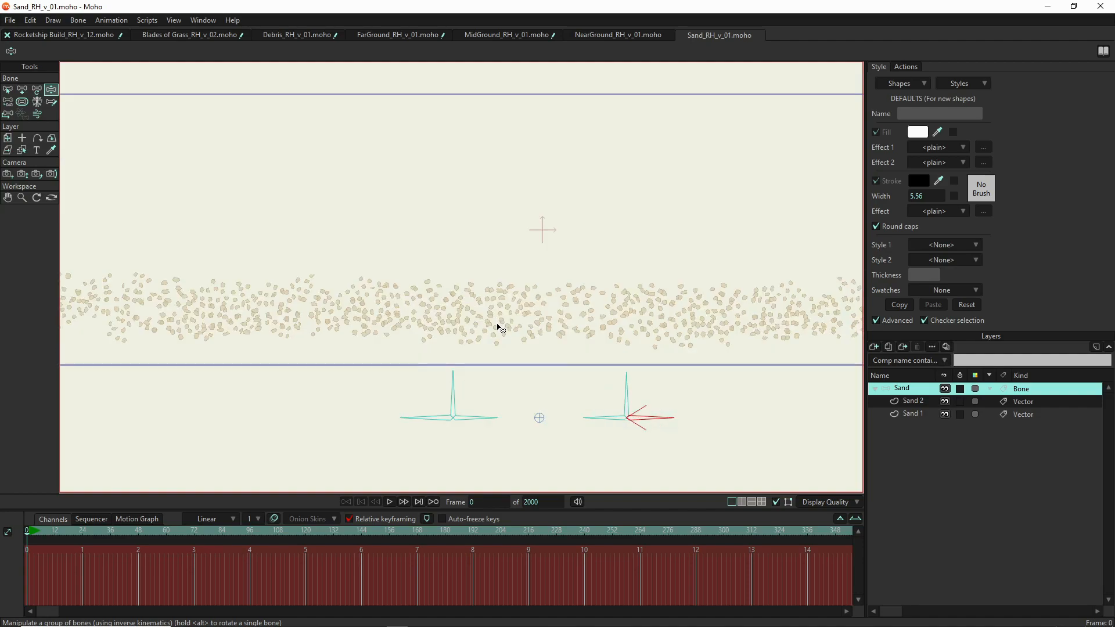
pyautogui.scroll(3, 499, 323)
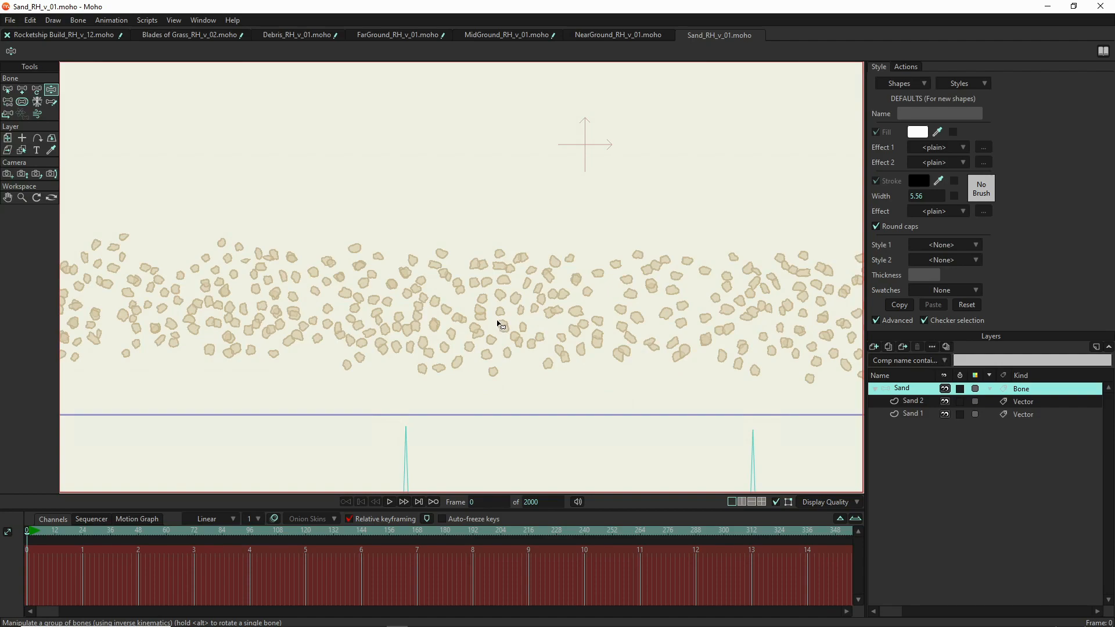
pyautogui.scroll(3, 498, 324)
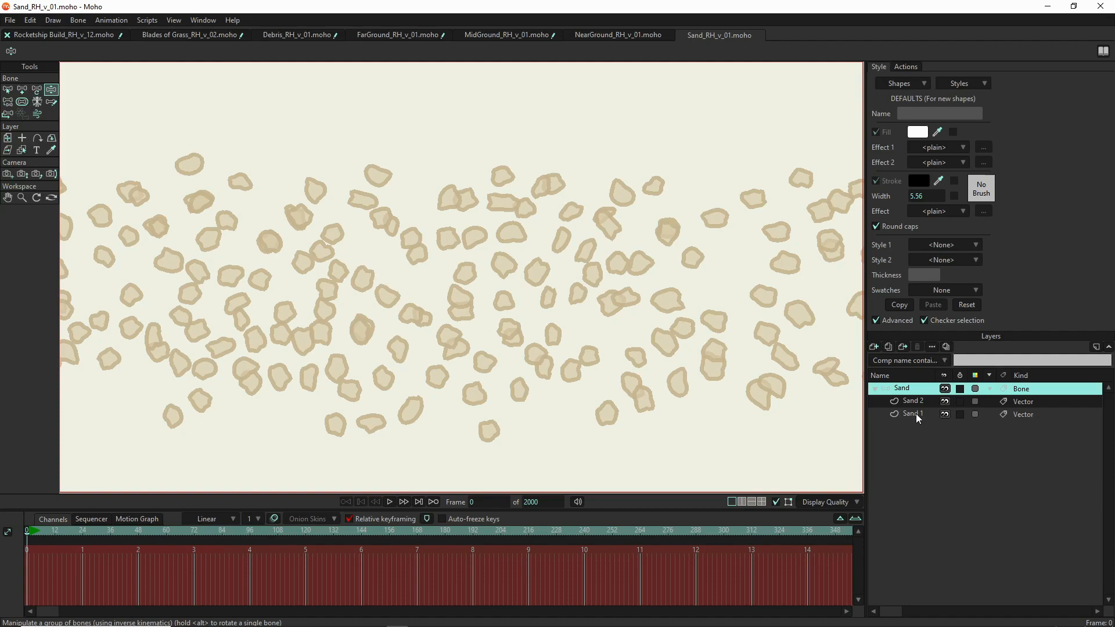
pyautogui.click(945, 402)
pyautogui.scroll(-2, 685, 260)
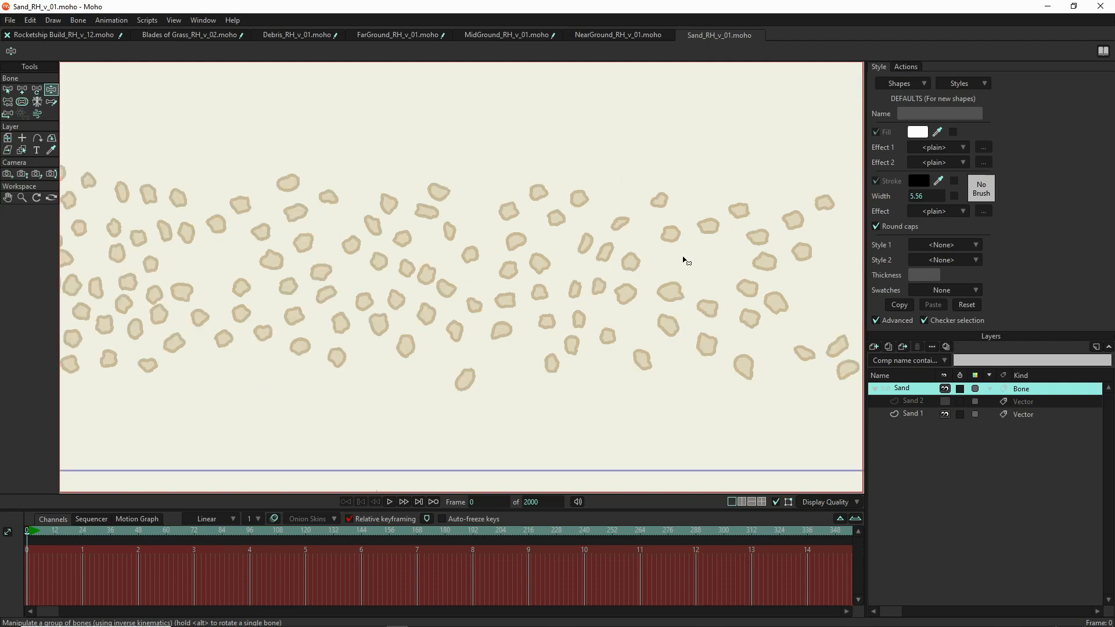
pyautogui.scroll(-4, 685, 260)
pyautogui.scroll(-1, 388, 283)
pyautogui.scroll(-1, 388, 283)
pyautogui.scroll(-1, 302, 288)
pyautogui.moveTo(301, 284); pyautogui.dragTo(585, 303)
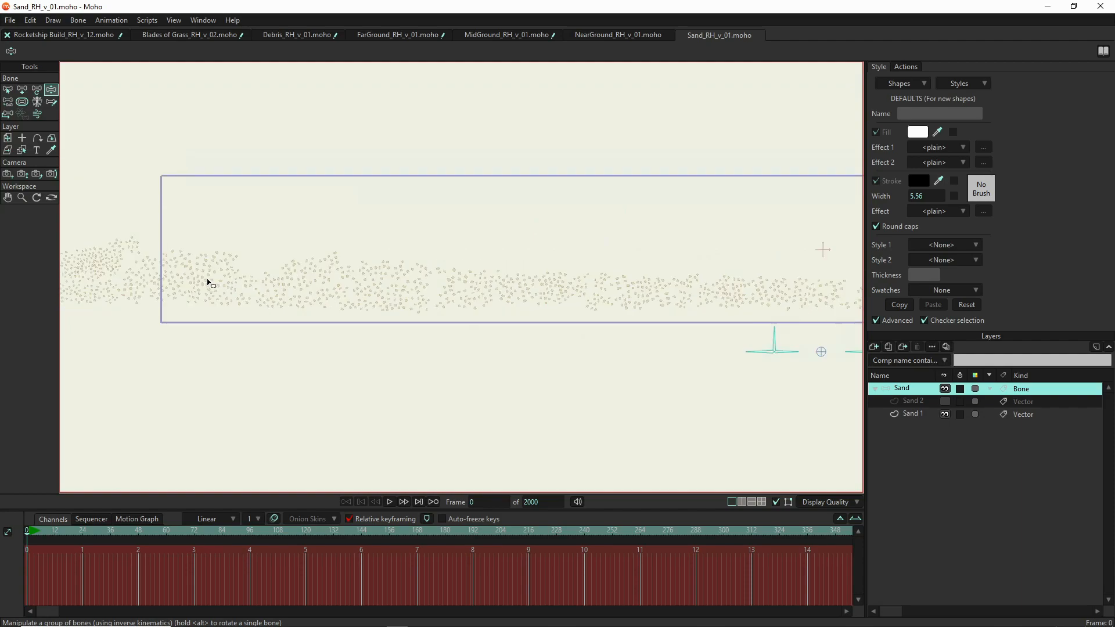
pyautogui.moveTo(315, 289); pyautogui.dragTo(547, 301)
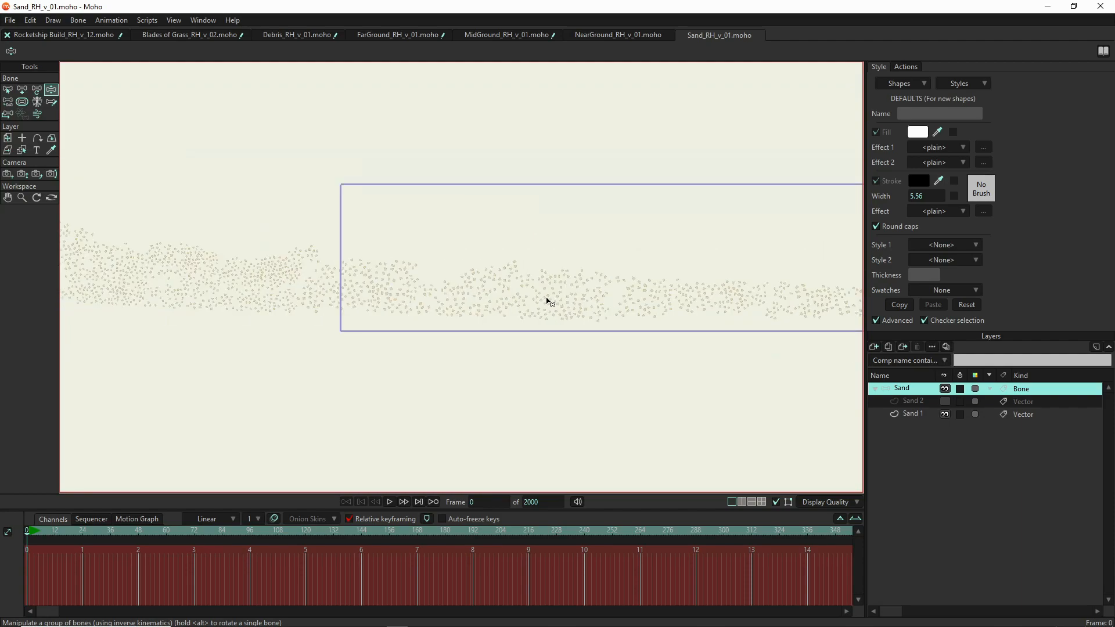
pyautogui.scroll(3, 129, 261)
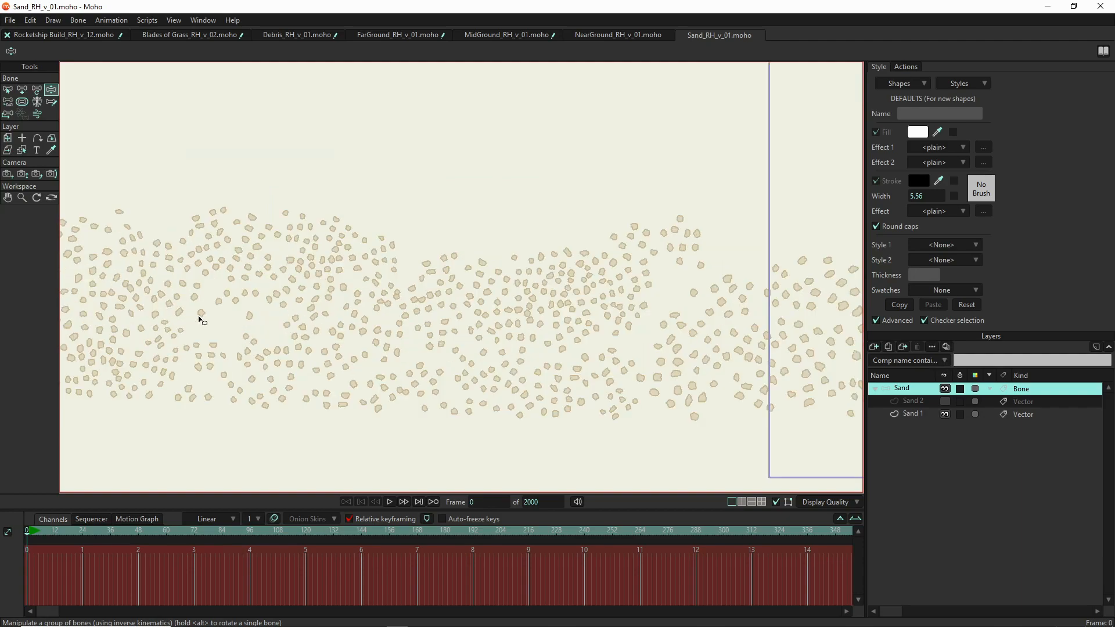
pyautogui.scroll(5, 560, 319)
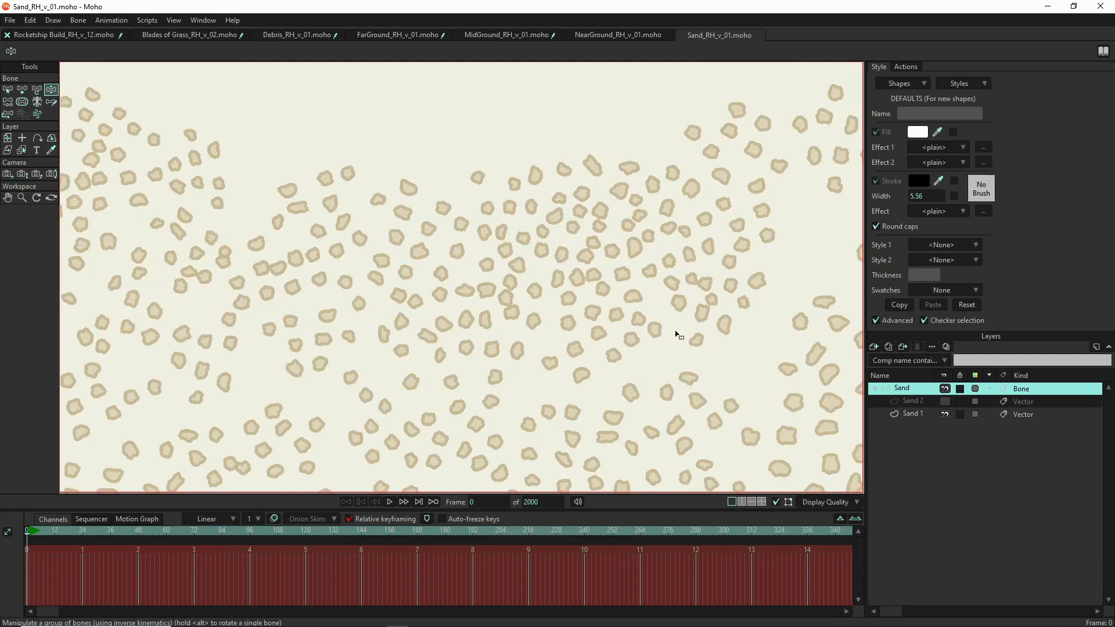
pyautogui.scroll(5, 747, 291)
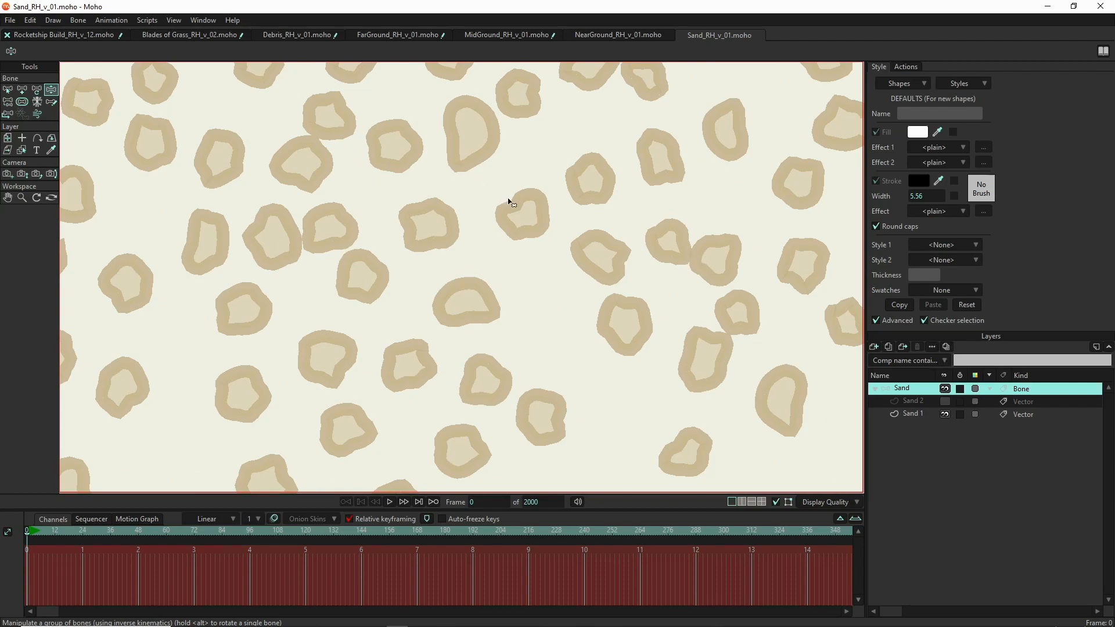
pyautogui.scroll(-1, 514, 239)
pyautogui.scroll(-5, 512, 244)
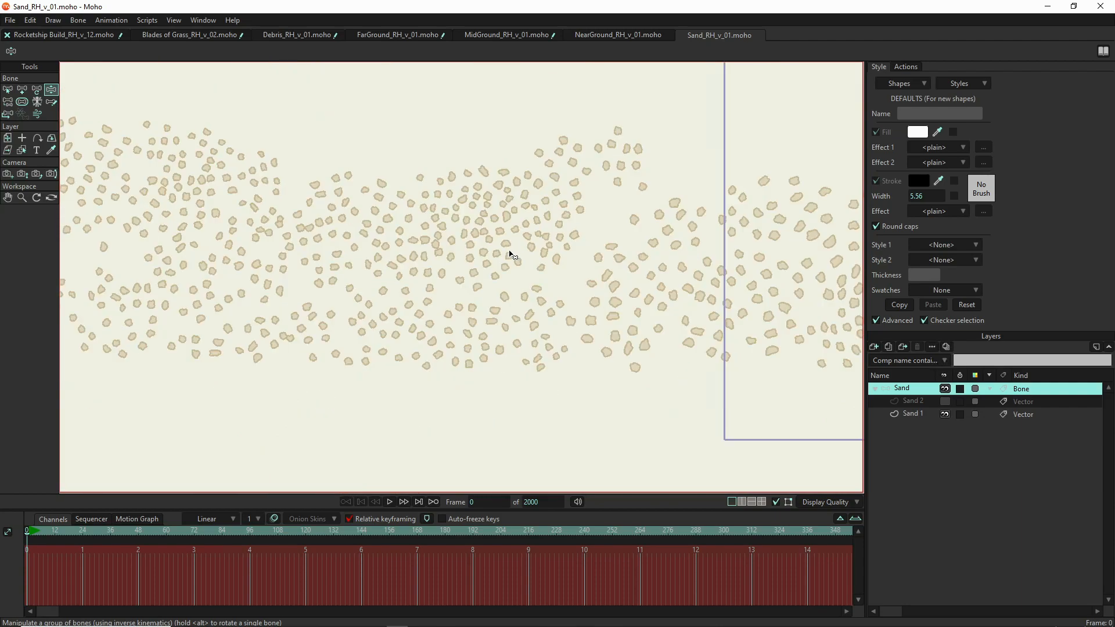
pyautogui.click(944, 403)
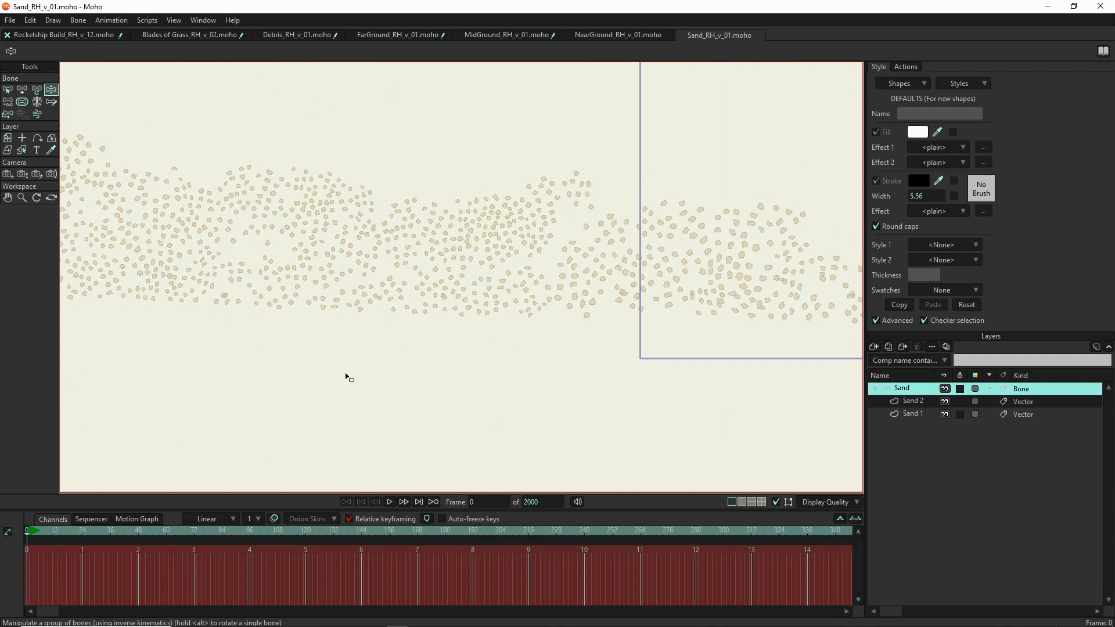
# - At frame 1, rotate the upright bones of both sand control sets to reshape the sand strip
pyautogui.scroll(-1, 348, 377)
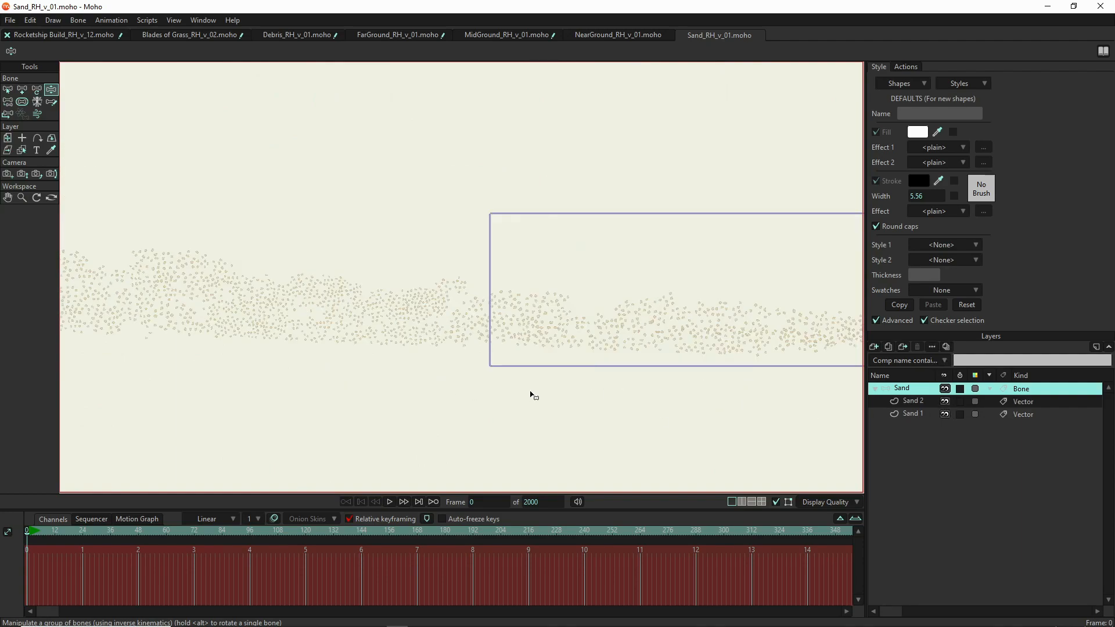
pyautogui.moveTo(746, 381); pyautogui.dragTo(429, 373)
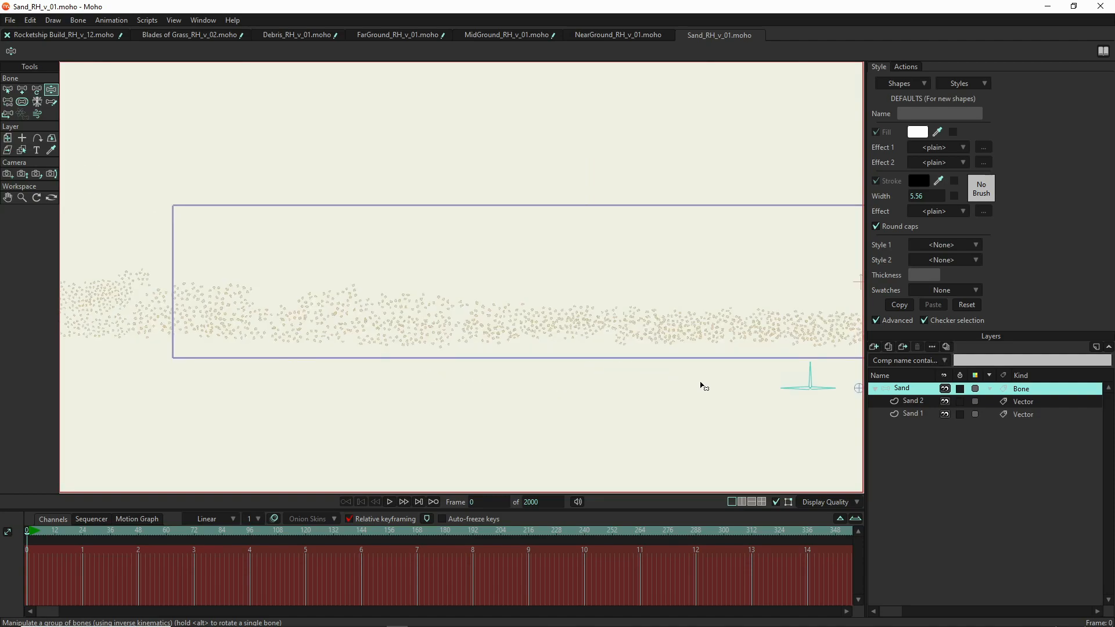
pyautogui.moveTo(696, 379); pyautogui.dragTo(465, 372)
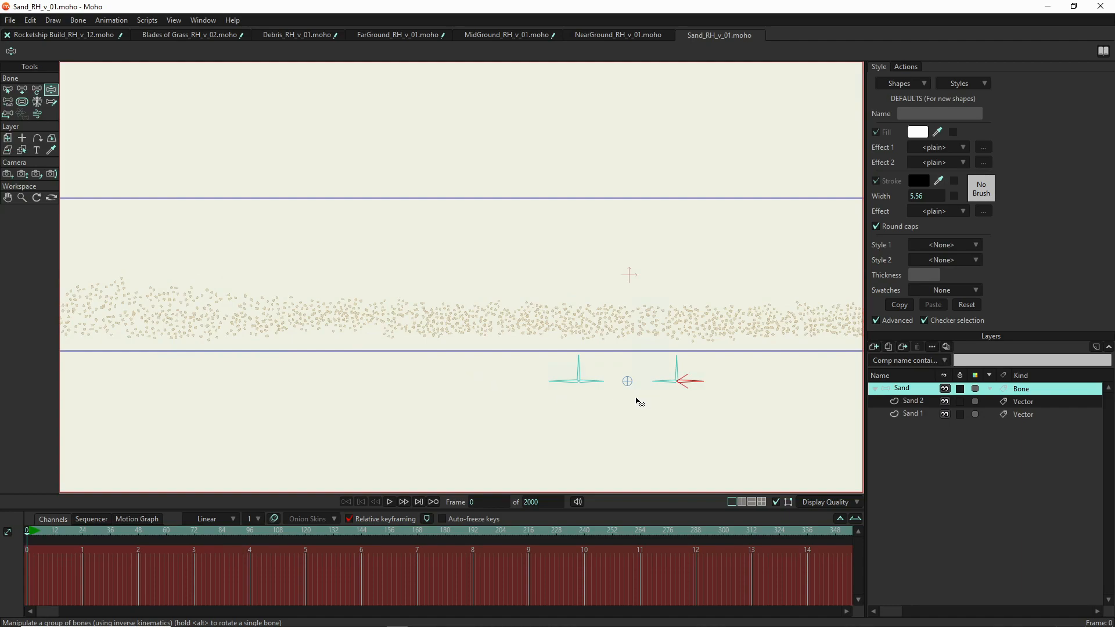
pyautogui.moveTo(637, 398); pyautogui.dragTo(636, 396)
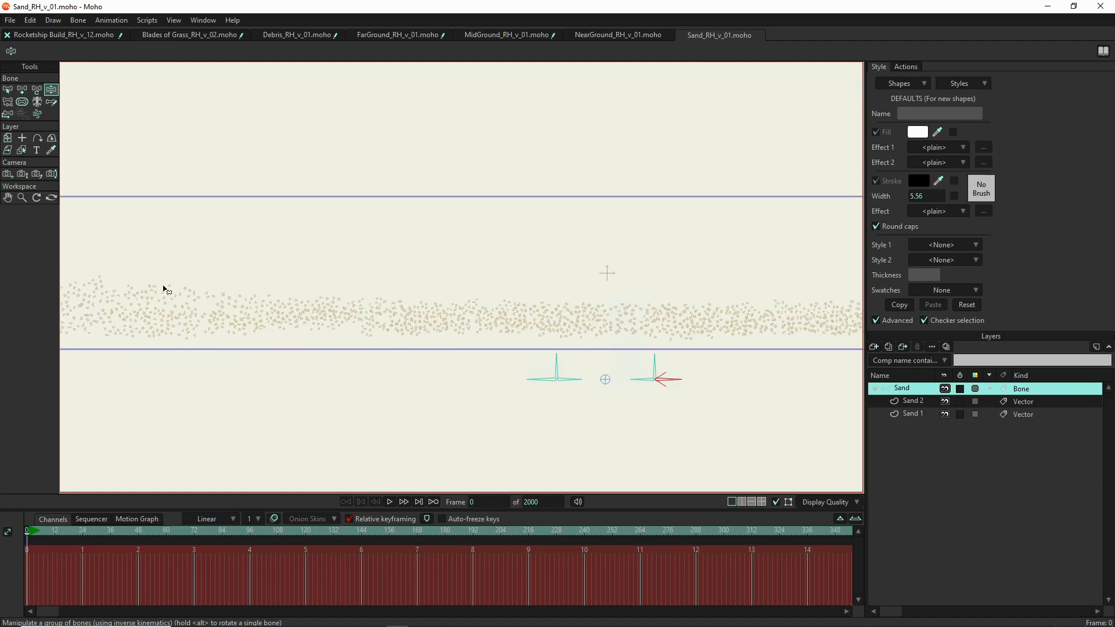
pyautogui.click(29, 536)
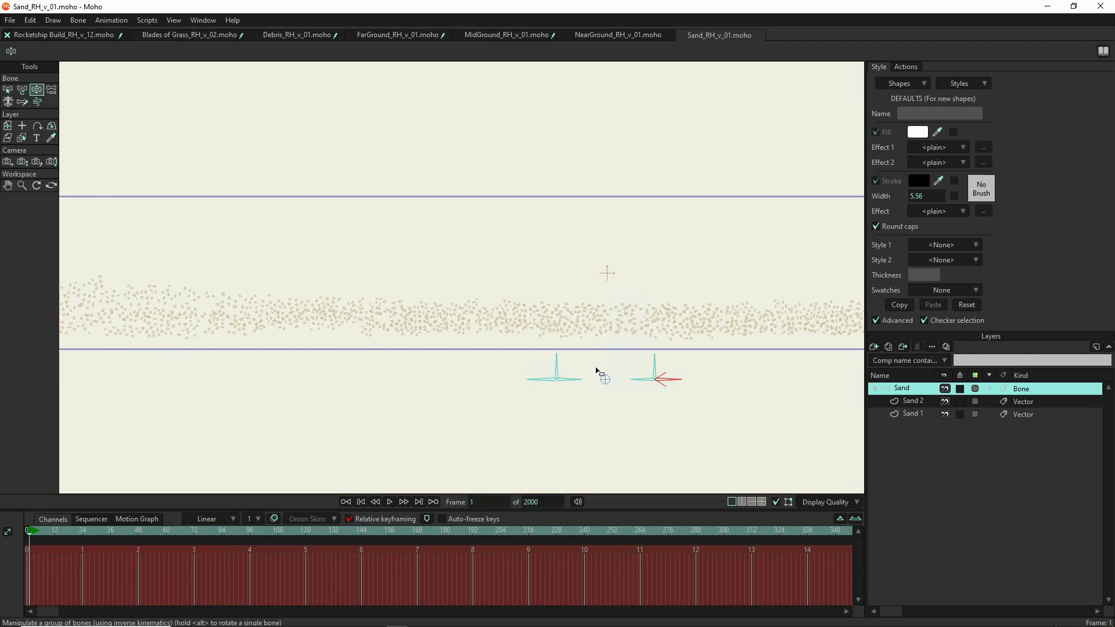
pyautogui.moveTo(561, 364)
pyautogui.mouseDown()
pyautogui.moveTo(546, 363)
pyautogui.moveTo(548, 353)
pyautogui.mouseUp()
pyautogui.moveTo(655, 358)
pyautogui.mouseDown()
pyautogui.moveTo(671, 361)
pyautogui.moveTo(654, 366)
pyautogui.mouseUp()
pyautogui.scroll(-4, 600, 353)
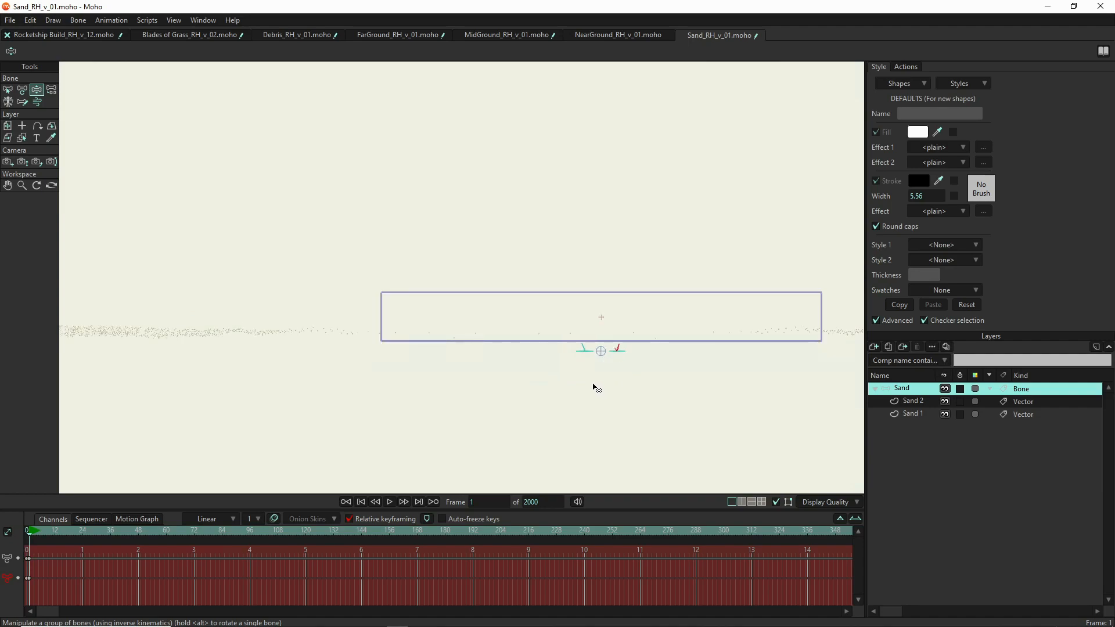
pyautogui.scroll(2, 607, 348)
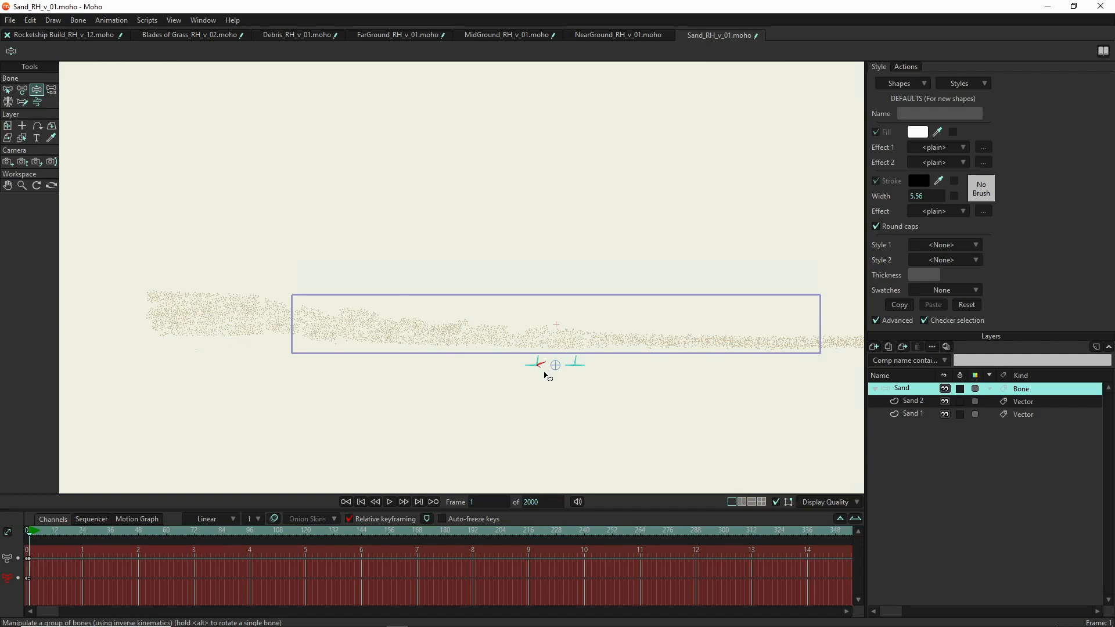
# - Rotate the right-pointing bone of each sand control set up and down to try different grain sizes and outline thicknesses
pyautogui.scroll(5, 555, 353)
pyautogui.scroll(2, 514, 327)
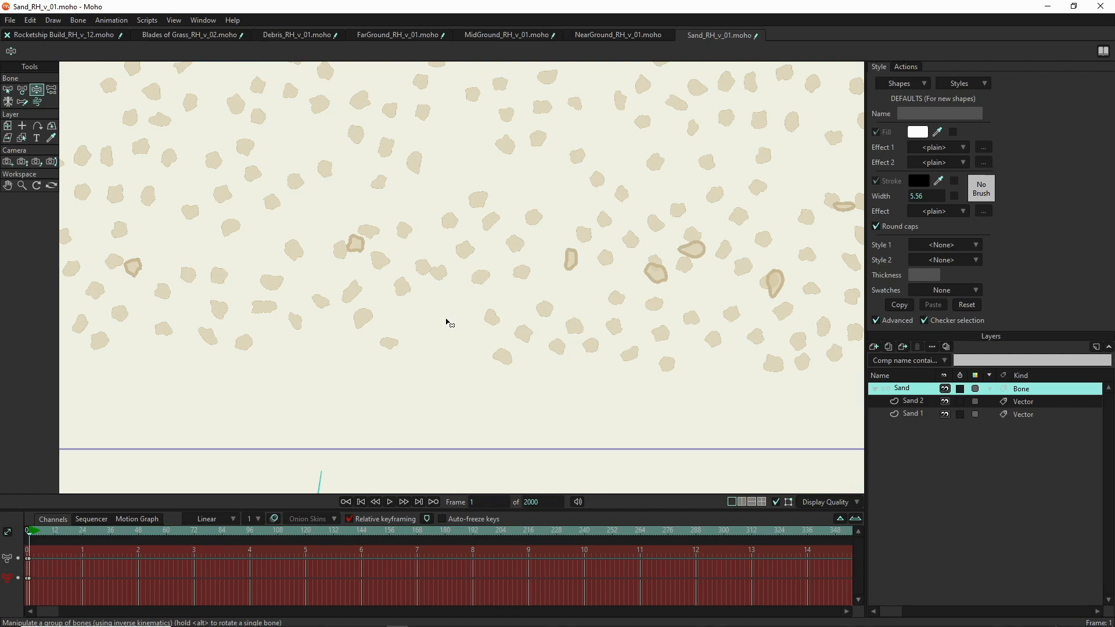
pyautogui.scroll(-2, 531, 341)
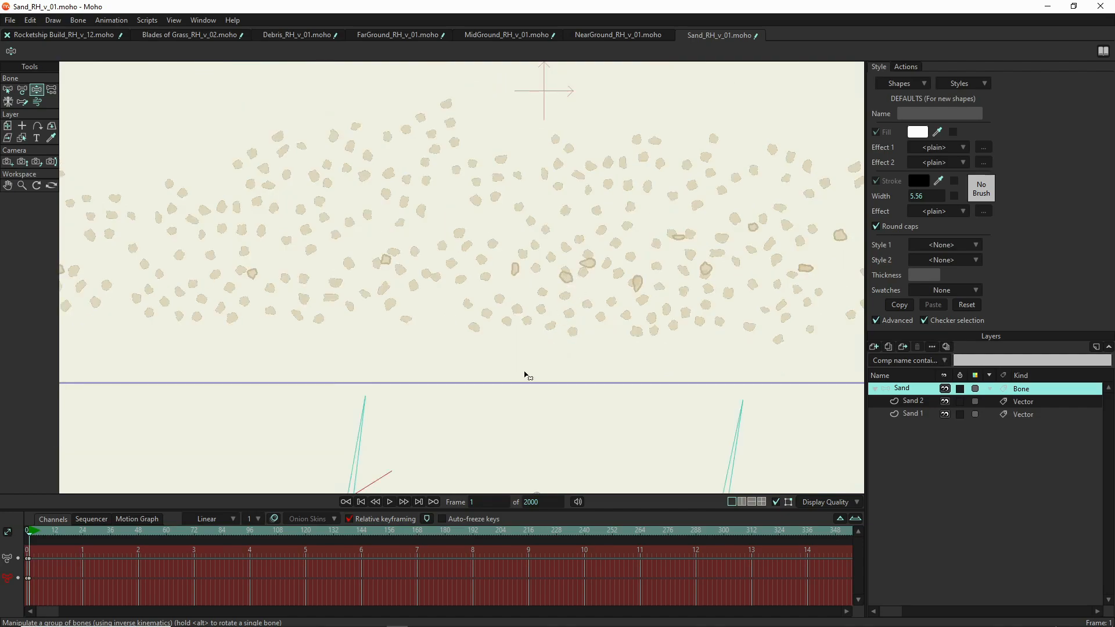
pyautogui.moveTo(490, 418); pyautogui.dragTo(399, 317)
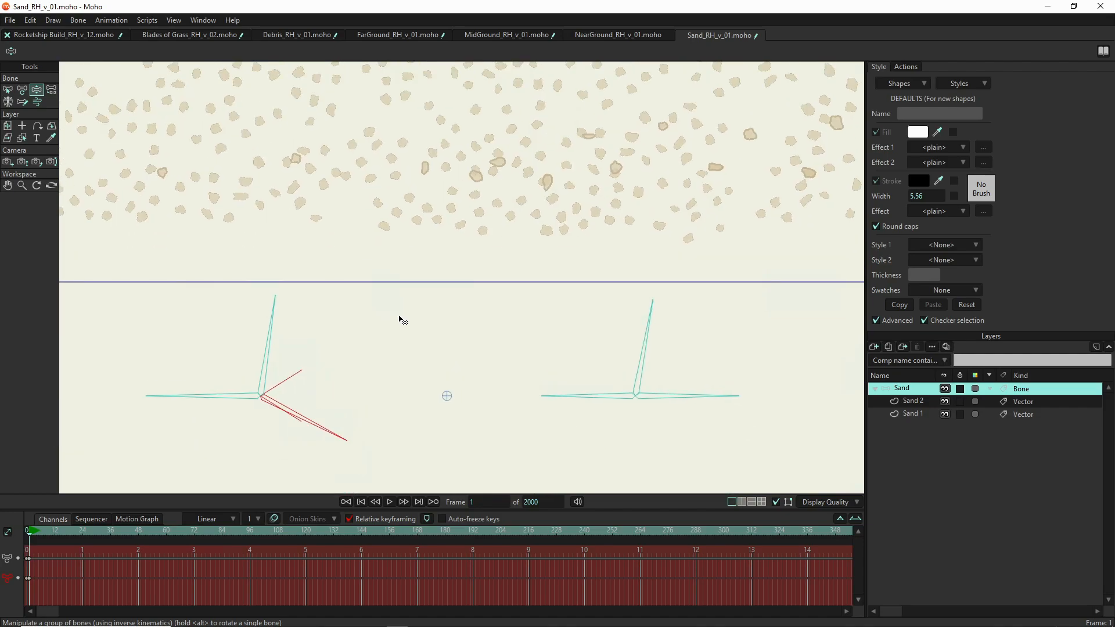
pyautogui.click(735, 399)
pyautogui.moveTo(736, 365); pyautogui.dragTo(734, 428)
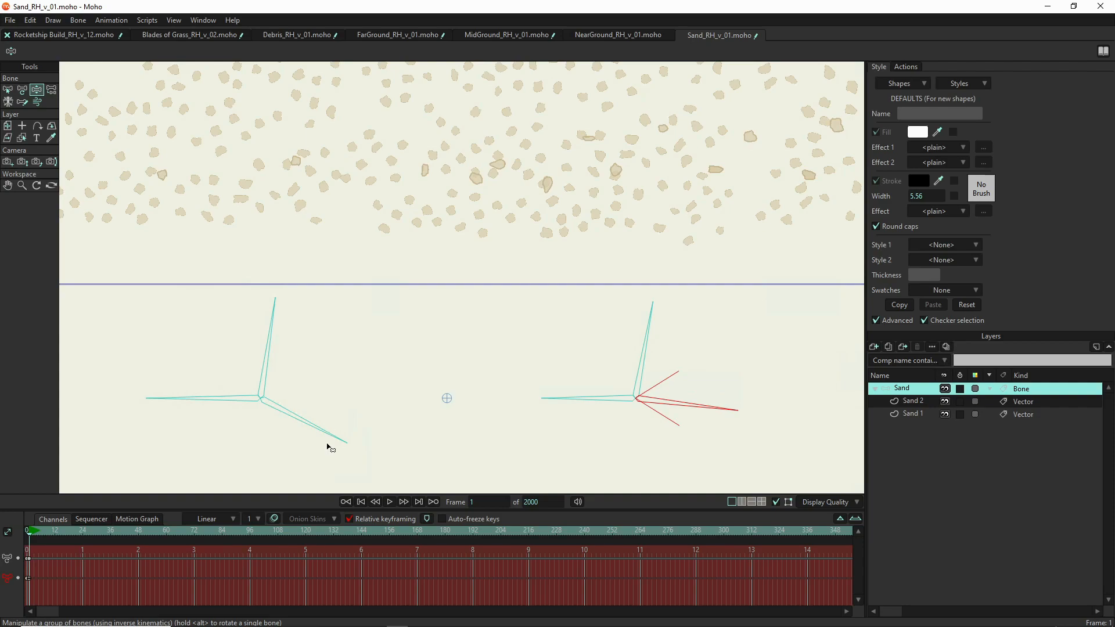
pyautogui.moveTo(345, 426); pyautogui.dragTo(343, 358)
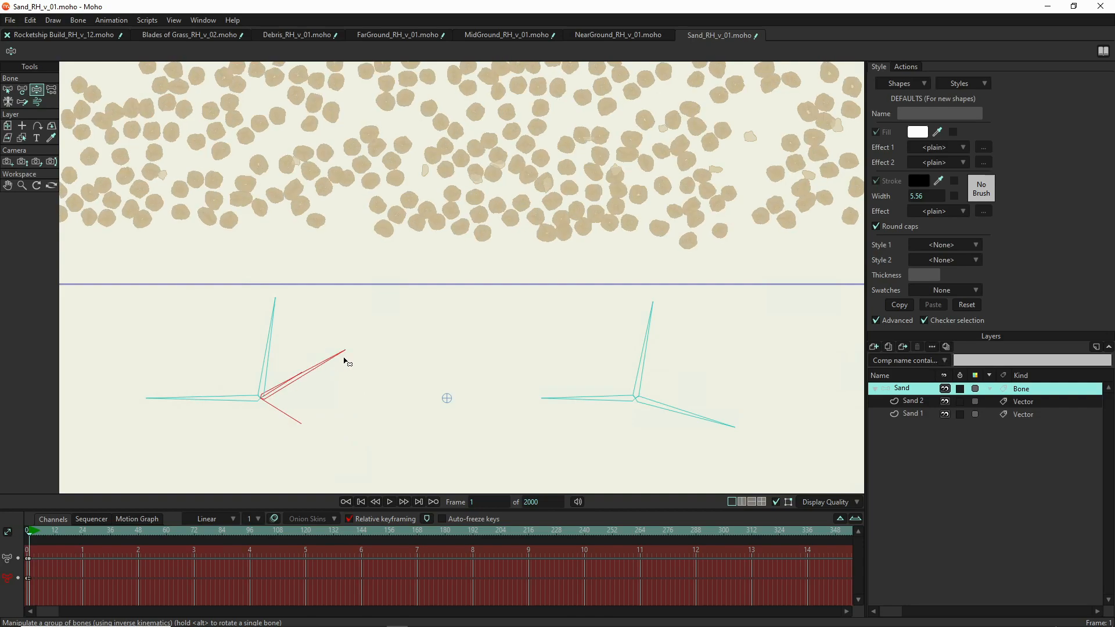
pyautogui.moveTo(709, 428); pyautogui.dragTo(701, 395)
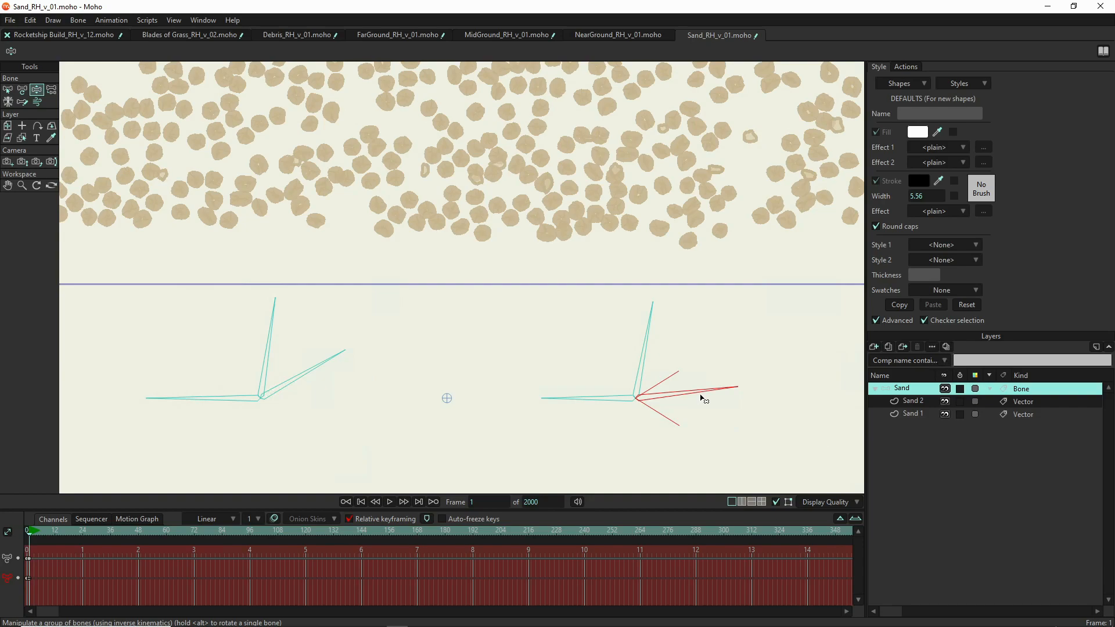
pyautogui.scroll(-10, 701, 395)
pyautogui.scroll(5, 718, 389)
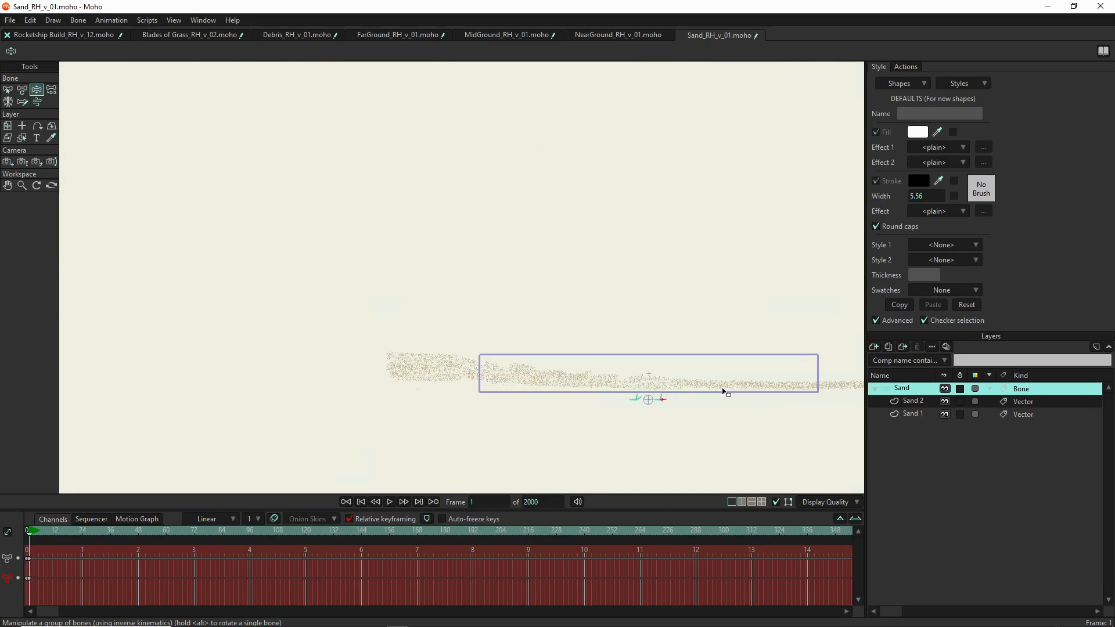
pyautogui.scroll(6, 770, 415)
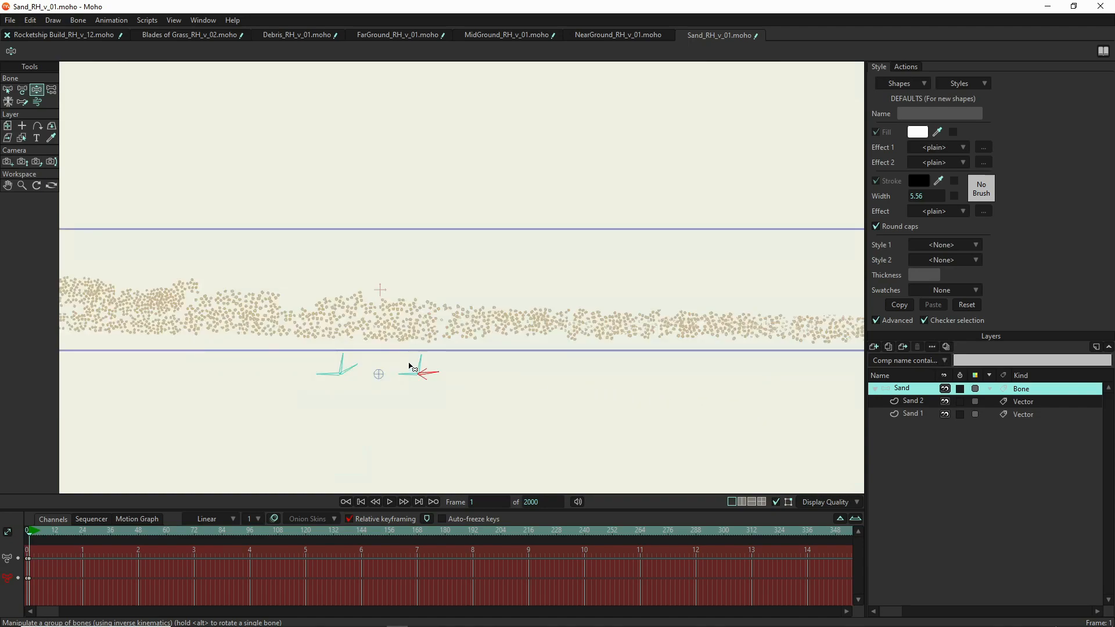
# - Rotate the right-pointing and upright bones of both sand control sets to form a thin, sparse strip of small grains
pyautogui.click(441, 373)
pyautogui.click(443, 377)
pyautogui.moveTo(446, 378); pyautogui.dragTo(447, 381)
pyautogui.click(424, 359)
pyautogui.moveTo(344, 353); pyautogui.dragTo(362, 378)
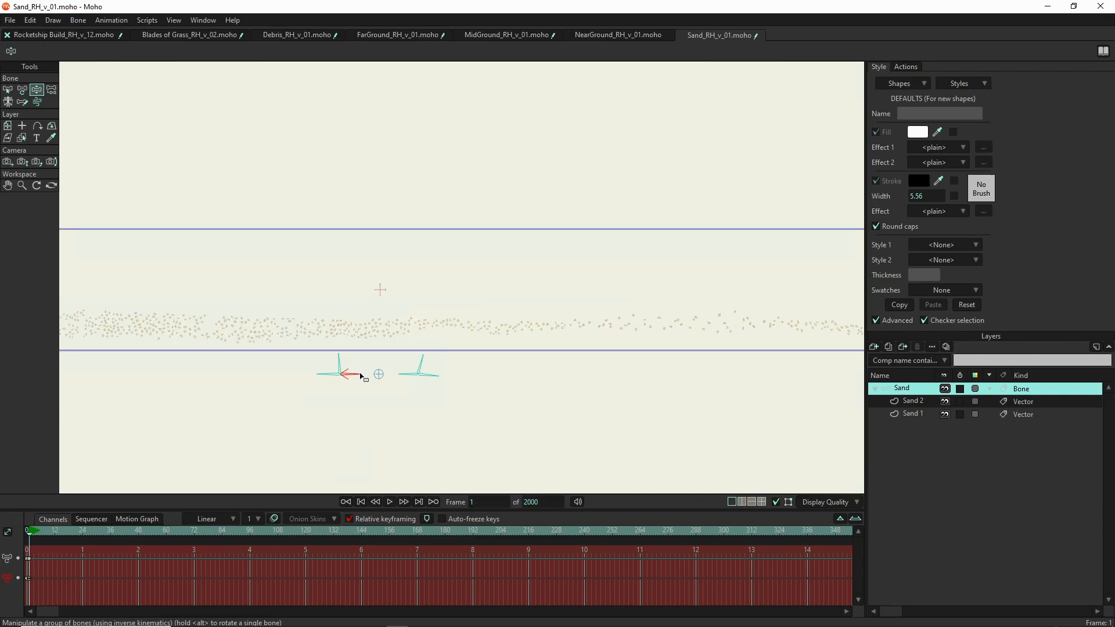
pyautogui.moveTo(423, 364); pyautogui.dragTo(429, 361)
pyautogui.moveTo(428, 357); pyautogui.dragTo(422, 355)
# - Render frame 1 of the sand, save it as Sand_RH_v_01 - Frame 1.png in the SCENE 0001 folder, and close the render
pyautogui.hotkey('ctrl', 'r')
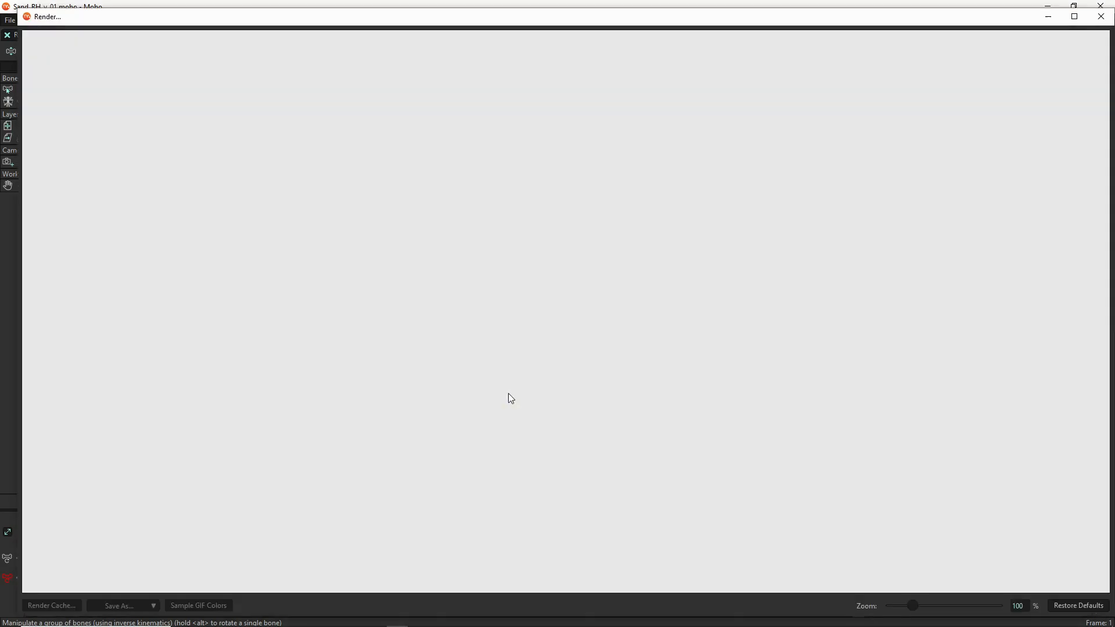
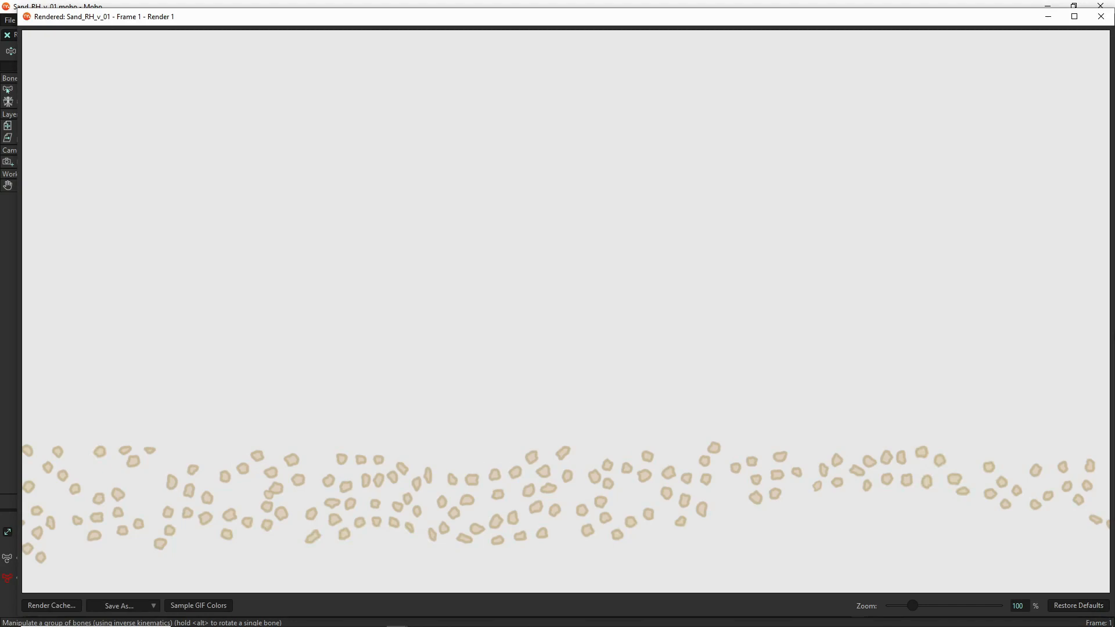
pyautogui.click(119, 605)
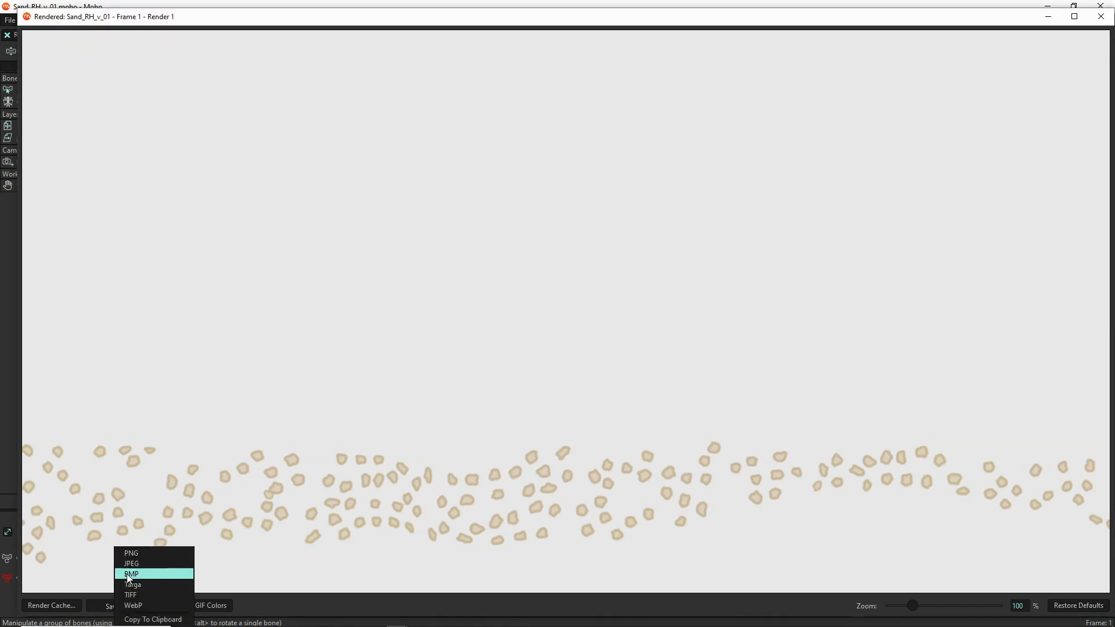
pyautogui.click(132, 553)
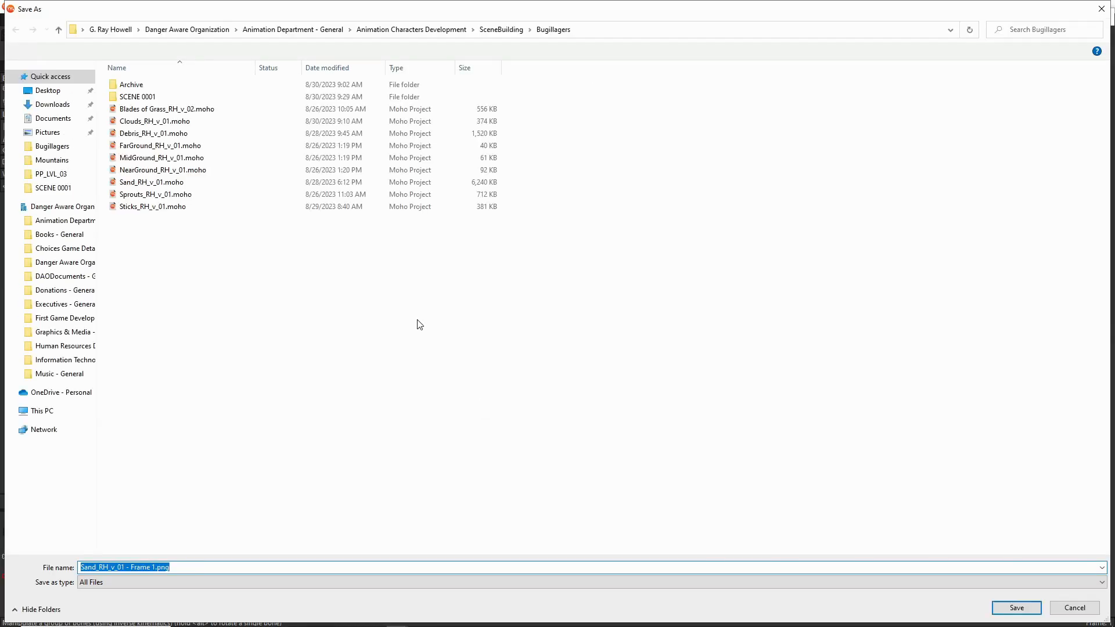
pyautogui.doubleClick(152, 97)
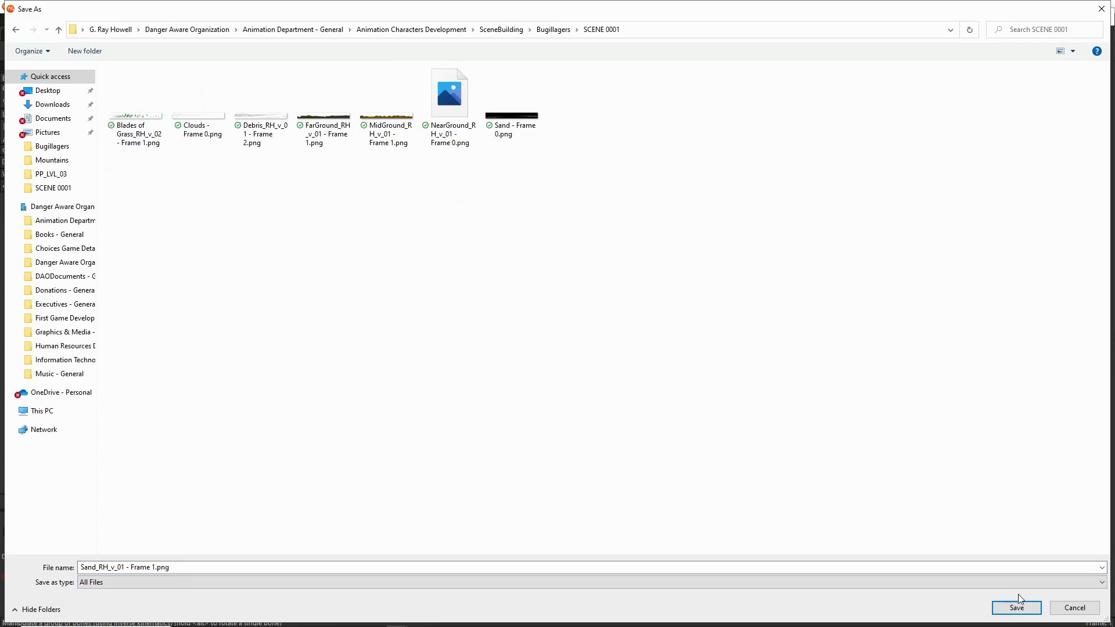
pyautogui.click(1017, 608)
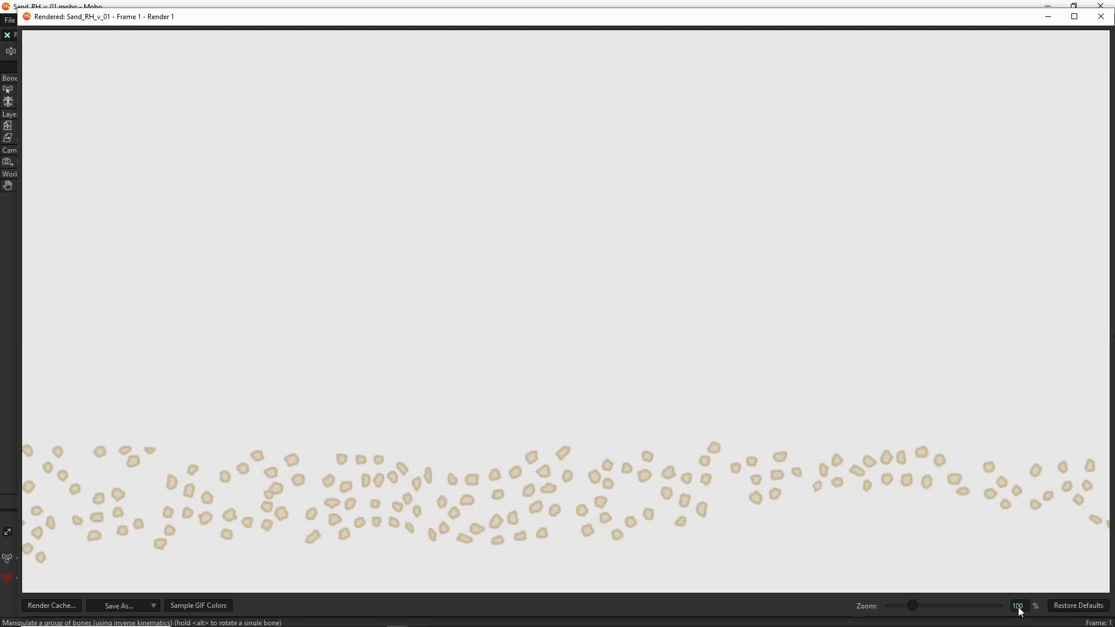
pyautogui.click(1100, 16)
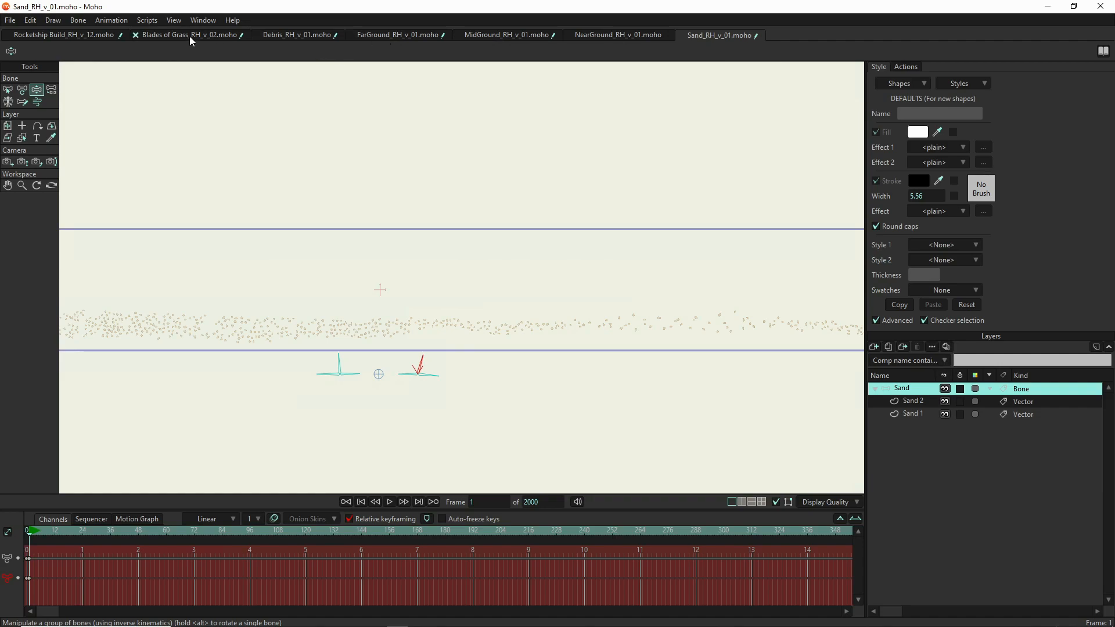
# - Close the Blades of Grass_RH_v_02.moho and Debris_RH_v_01.moho projects without saving their changes
pyautogui.click(133, 36)
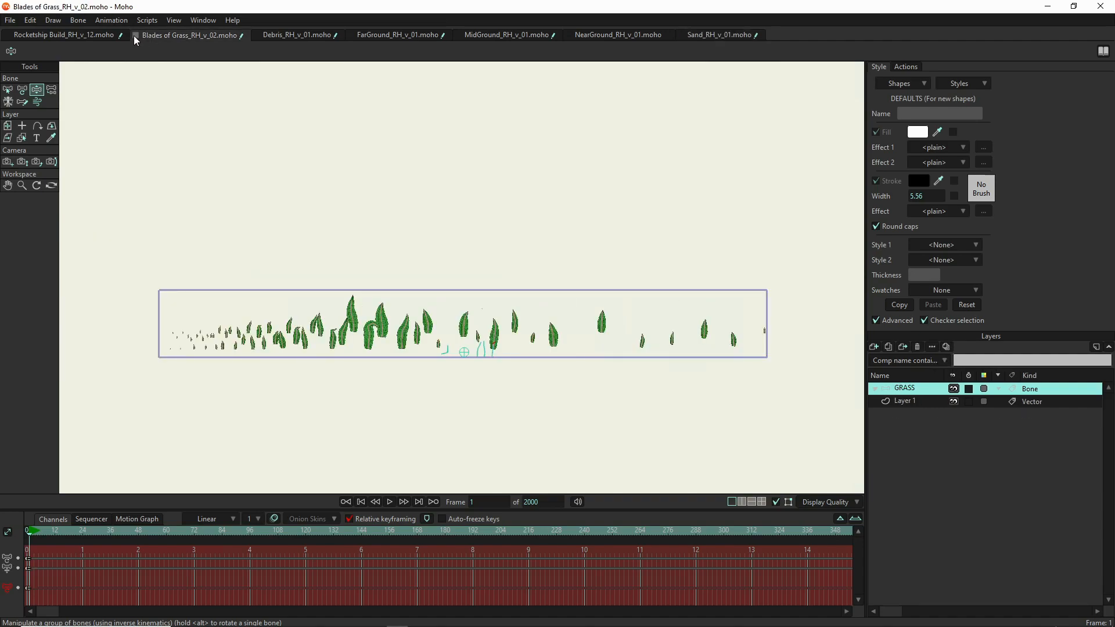
pyautogui.click(135, 35)
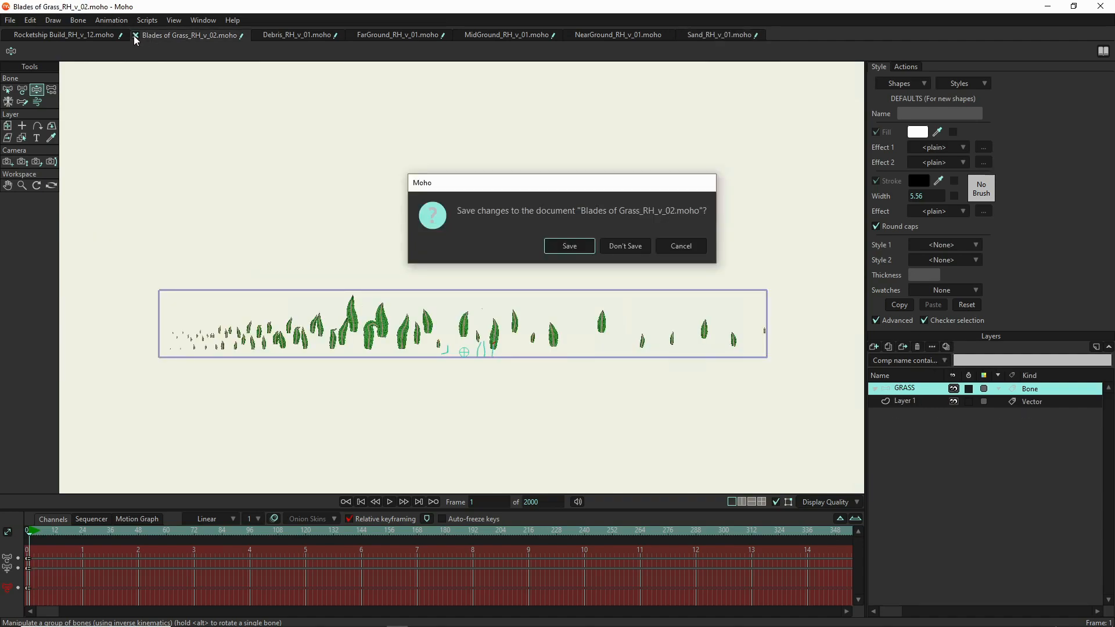
pyautogui.click(625, 246)
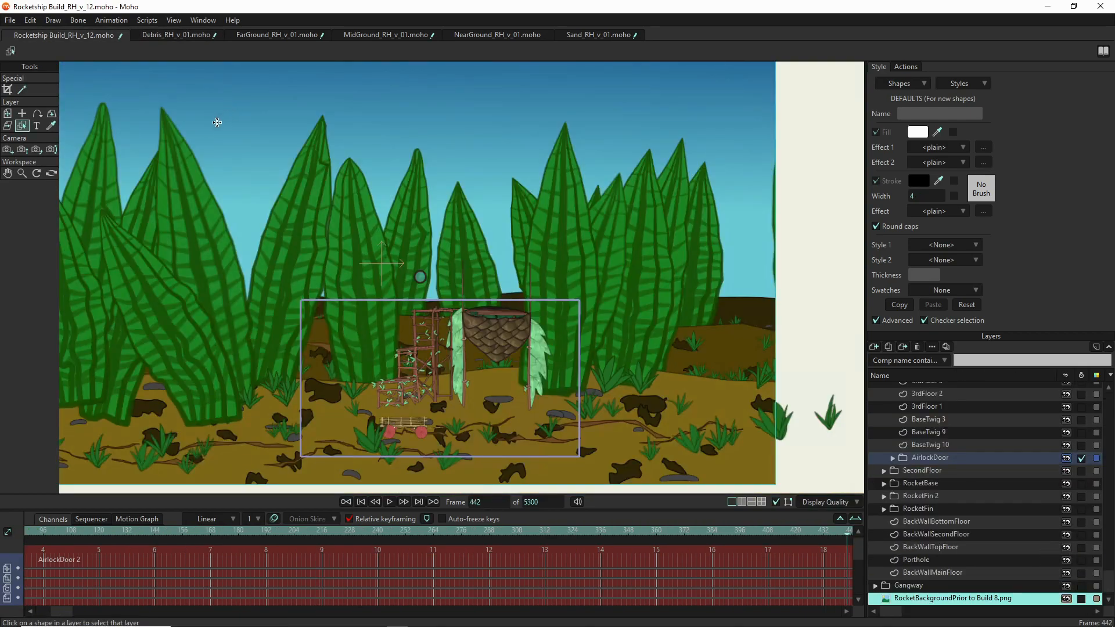
pyautogui.click(174, 33)
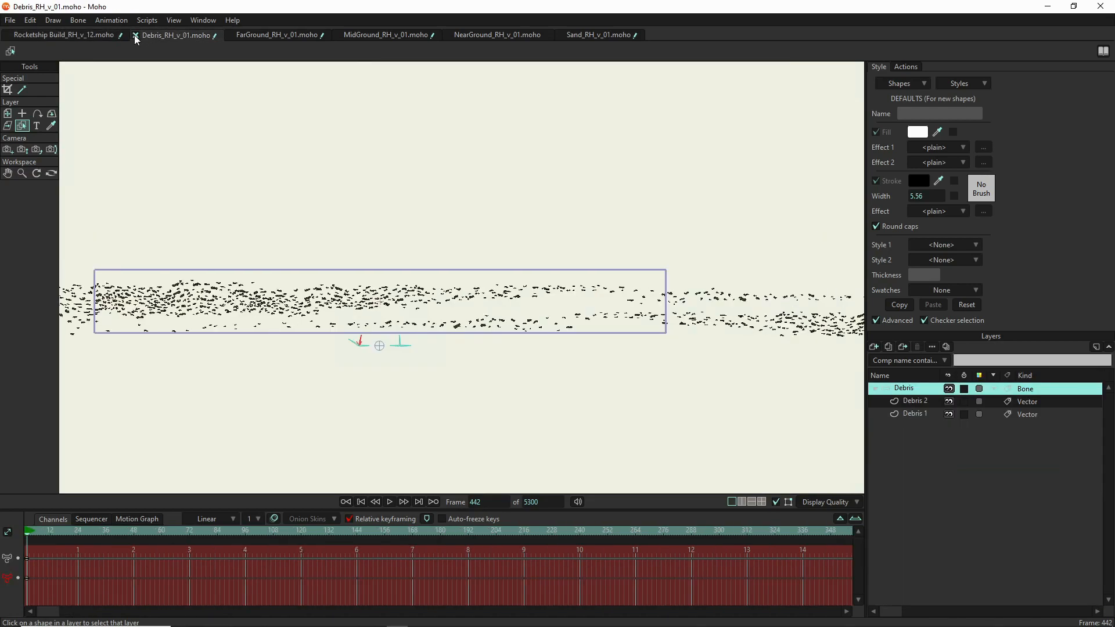
pyautogui.click(135, 36)
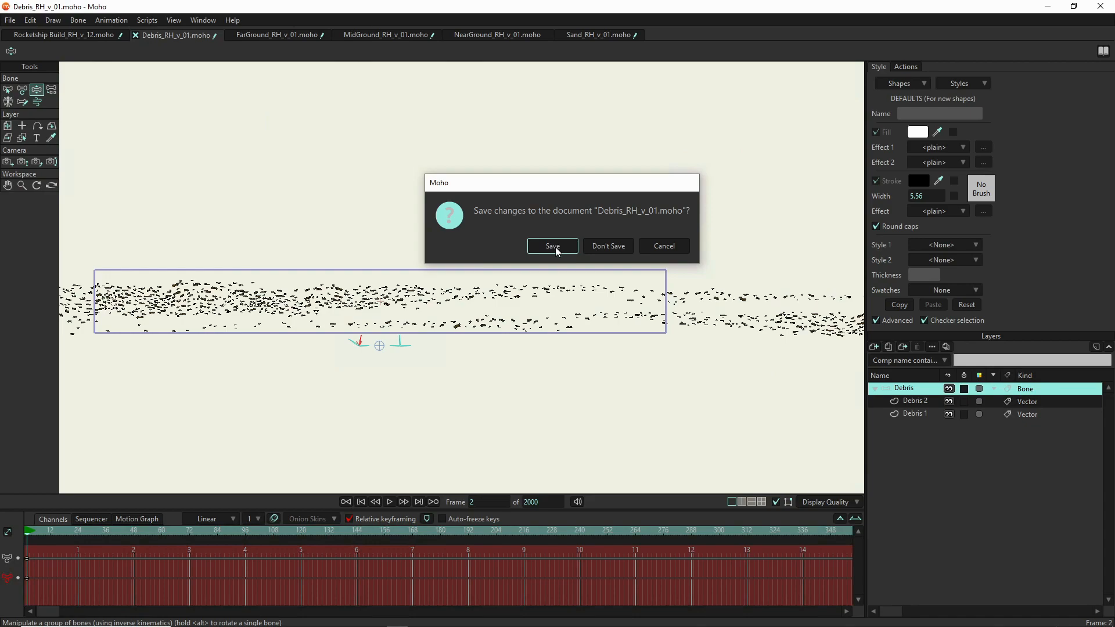
pyautogui.click(608, 245)
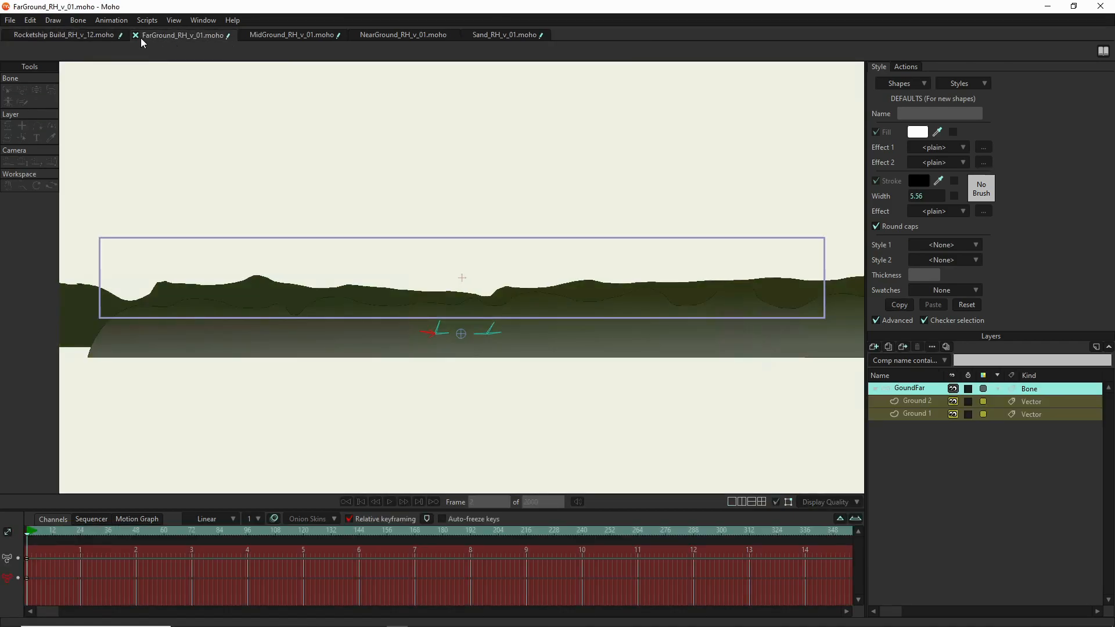
# - Close the NearGround_RH_v_01.moho and MidGround_RH_v_01.moho projects without saving any changes
pyautogui.click(123, 35)
pyautogui.click(139, 36)
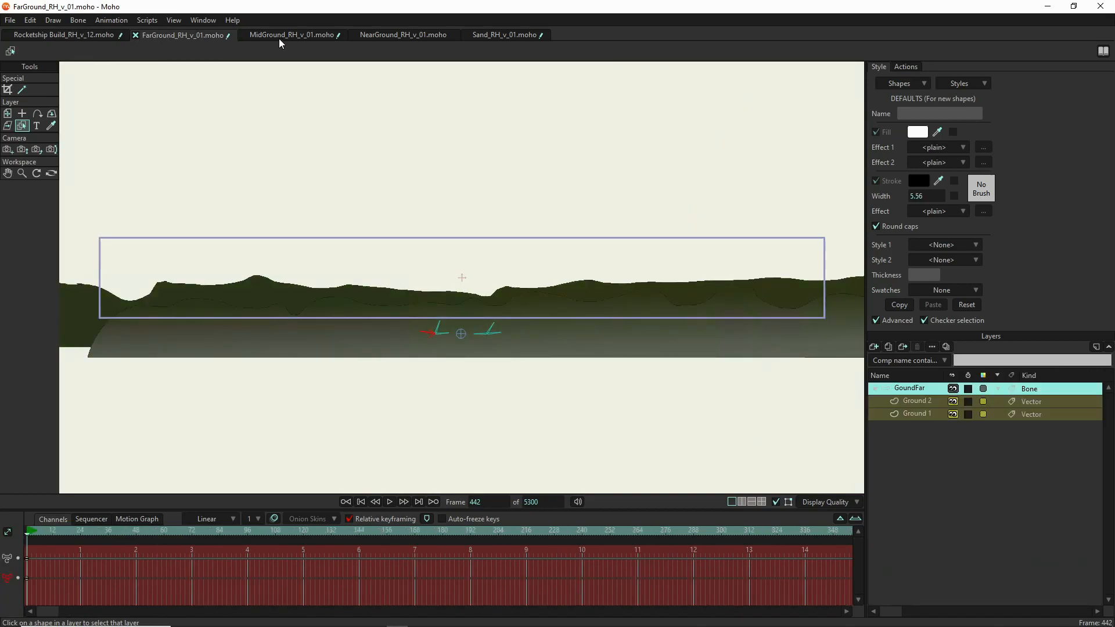
pyautogui.click(279, 37)
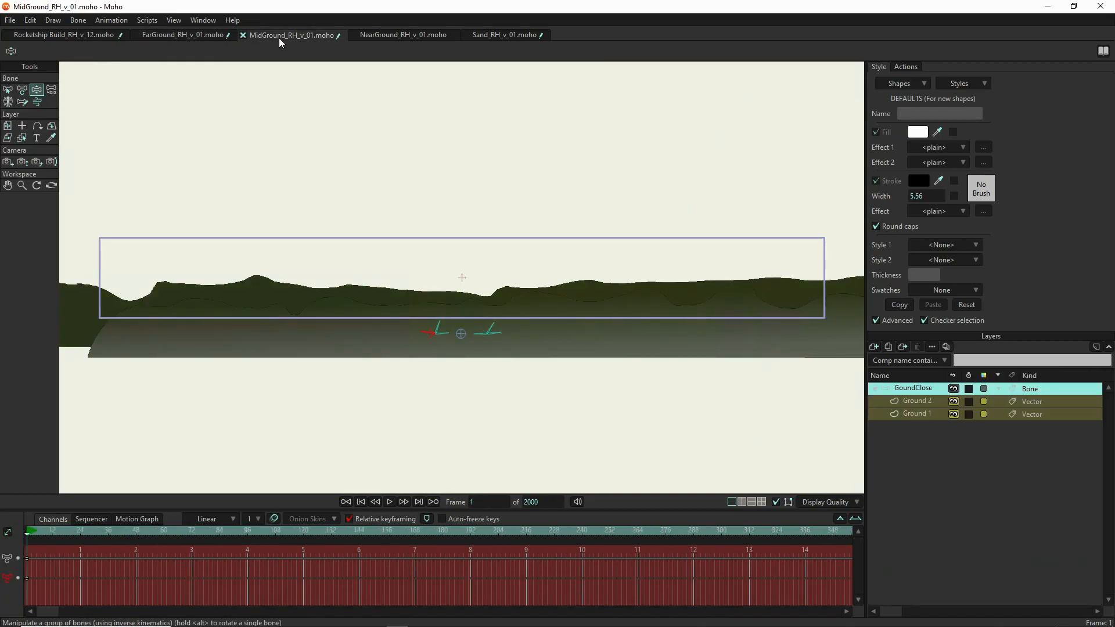
pyautogui.click(392, 37)
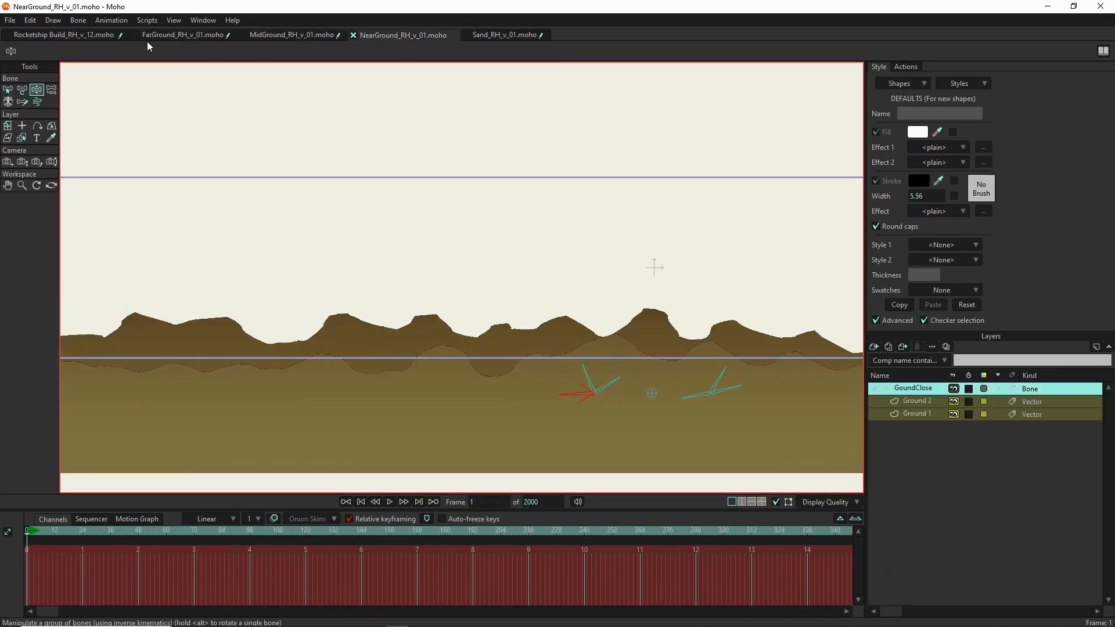
pyautogui.click(352, 36)
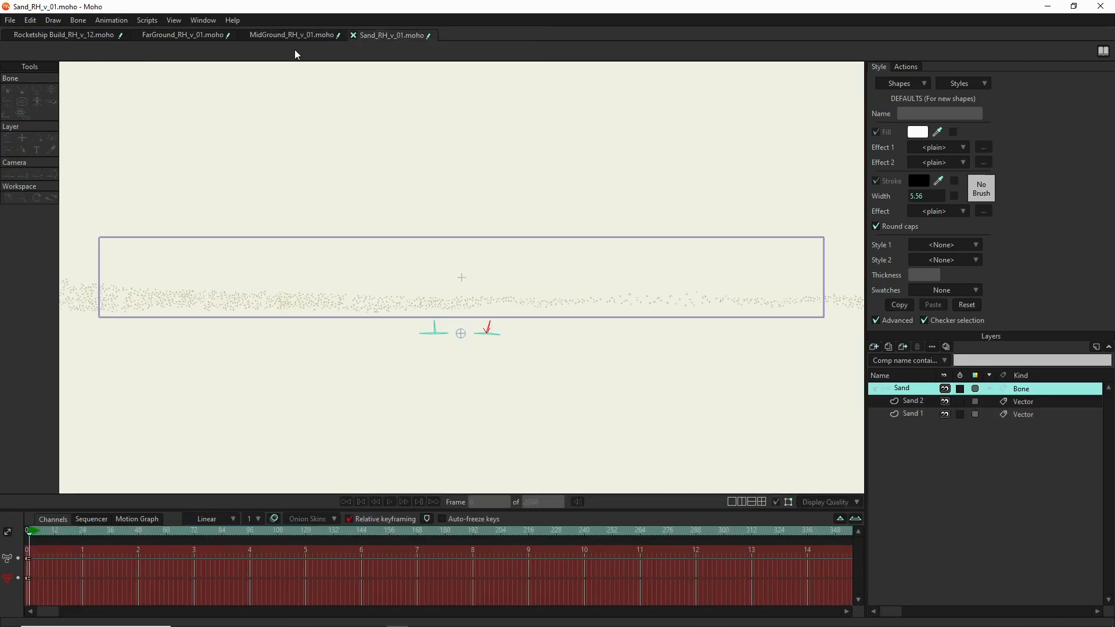
pyautogui.click(245, 34)
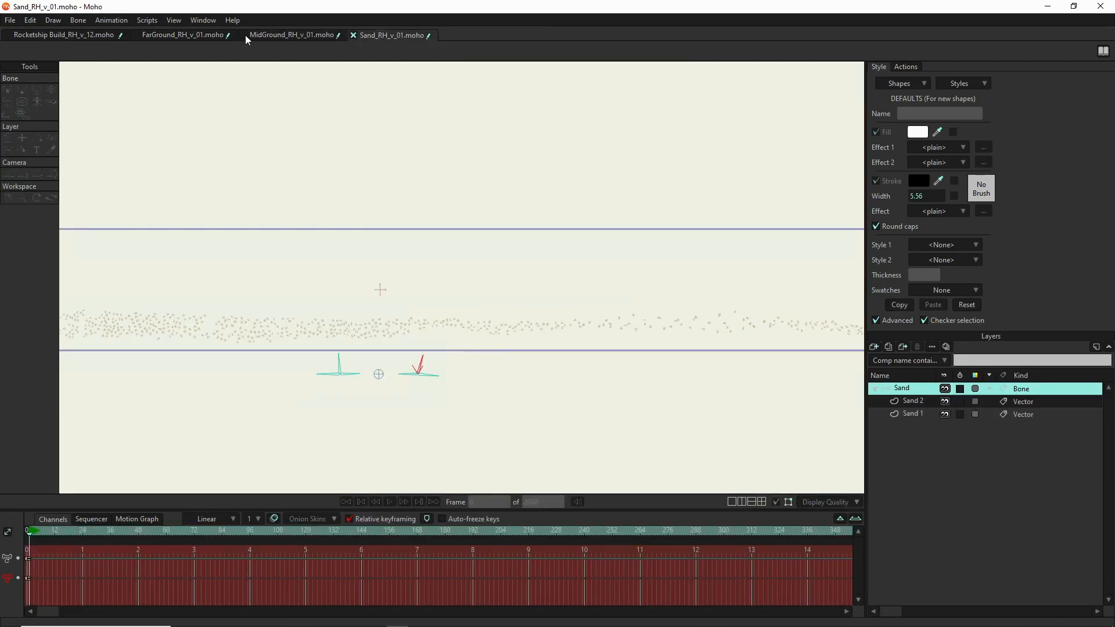
pyautogui.click(244, 35)
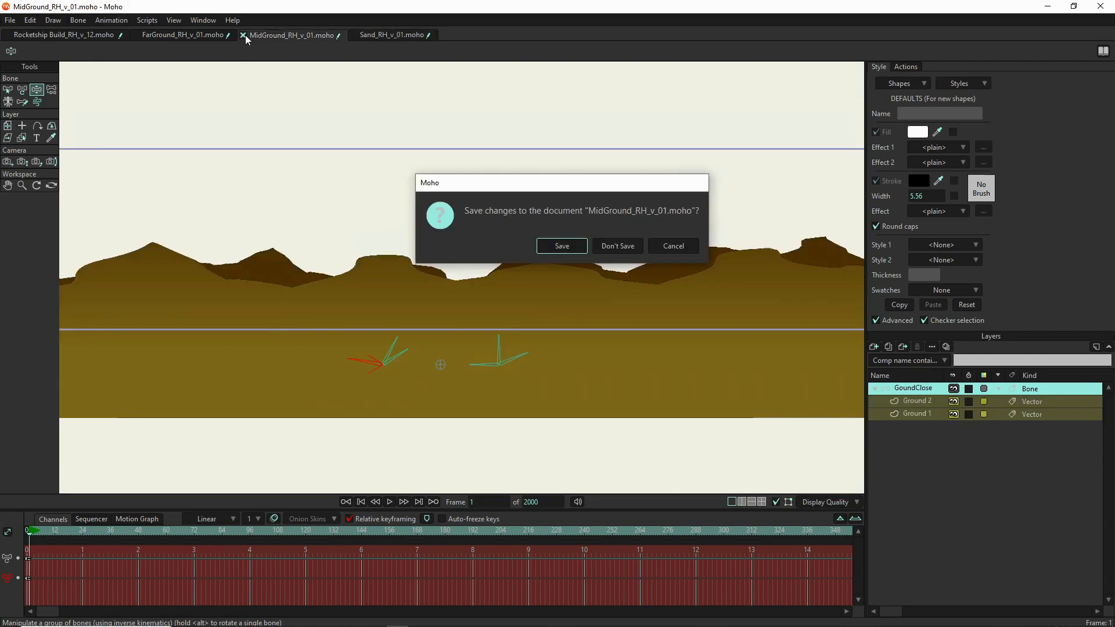
pyautogui.click(622, 246)
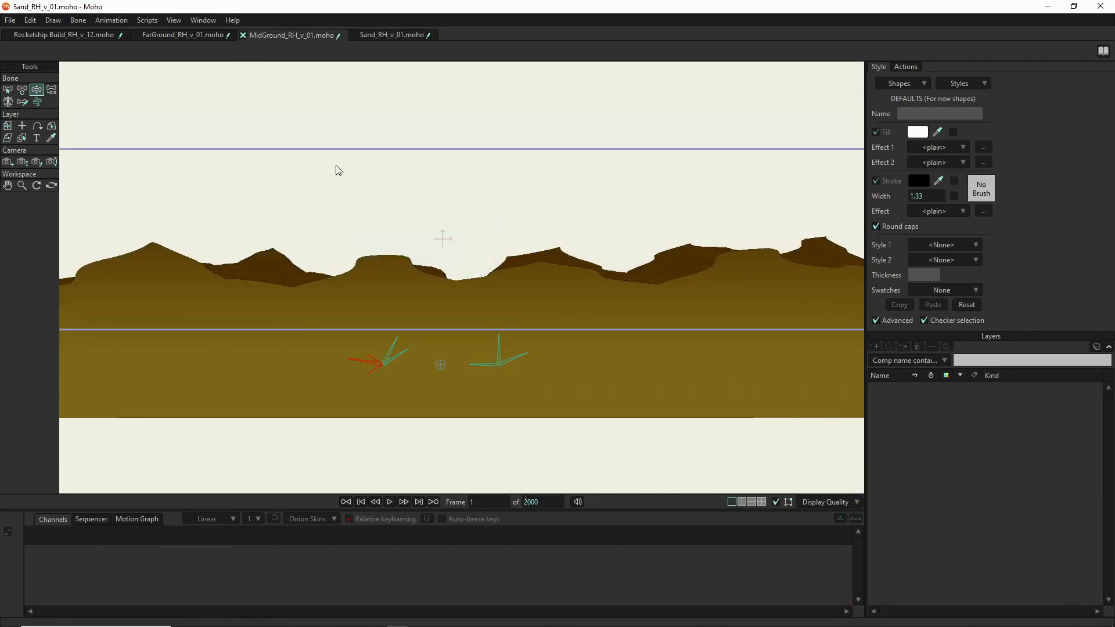
# - Close the FarGround_RH_v_01.moho and Sand_RH_v_01.moho projects without saving their changes
pyautogui.click(137, 35)
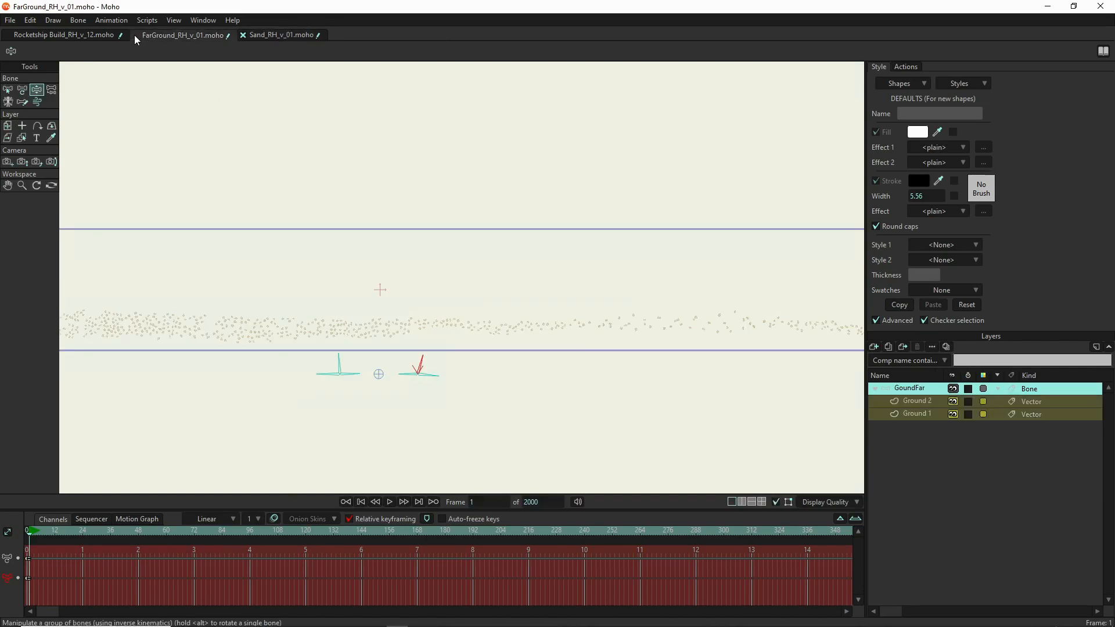
pyautogui.click(135, 35)
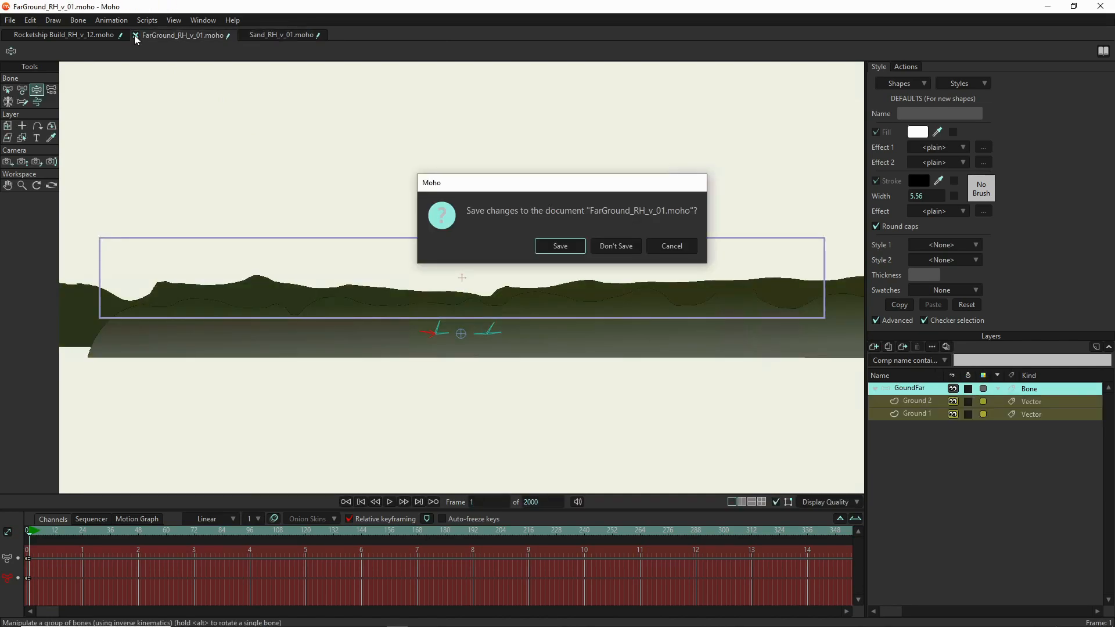
pyautogui.click(633, 246)
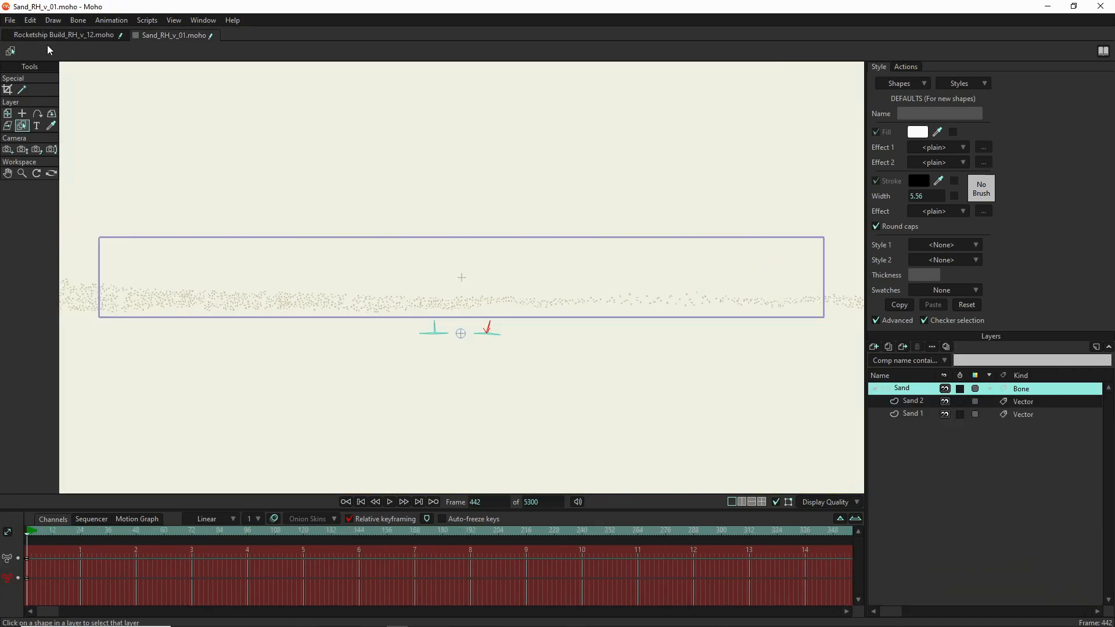
pyautogui.click(135, 35)
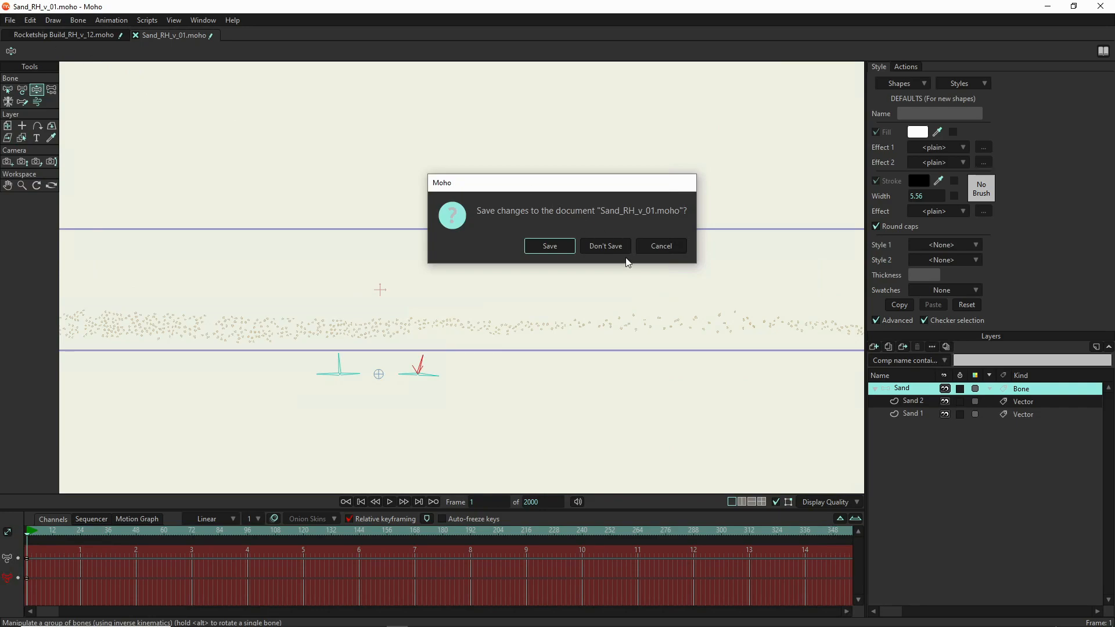
pyautogui.click(621, 247)
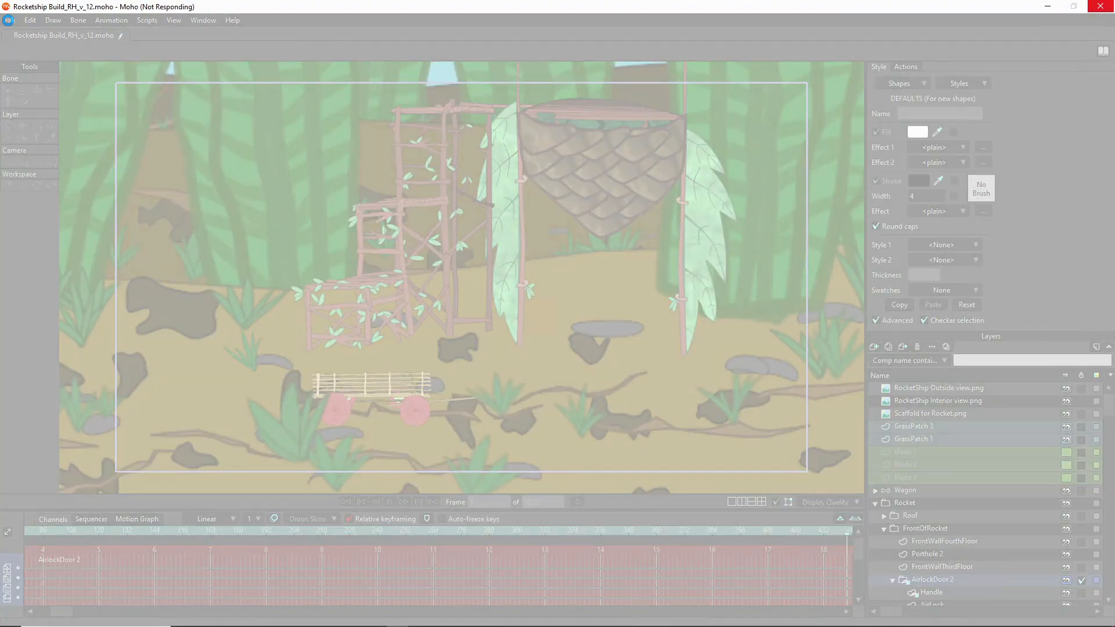
# - Open the Sprouts_RH_v_01.moho project from the Bugillagers folder
pyautogui.click(10, 20)
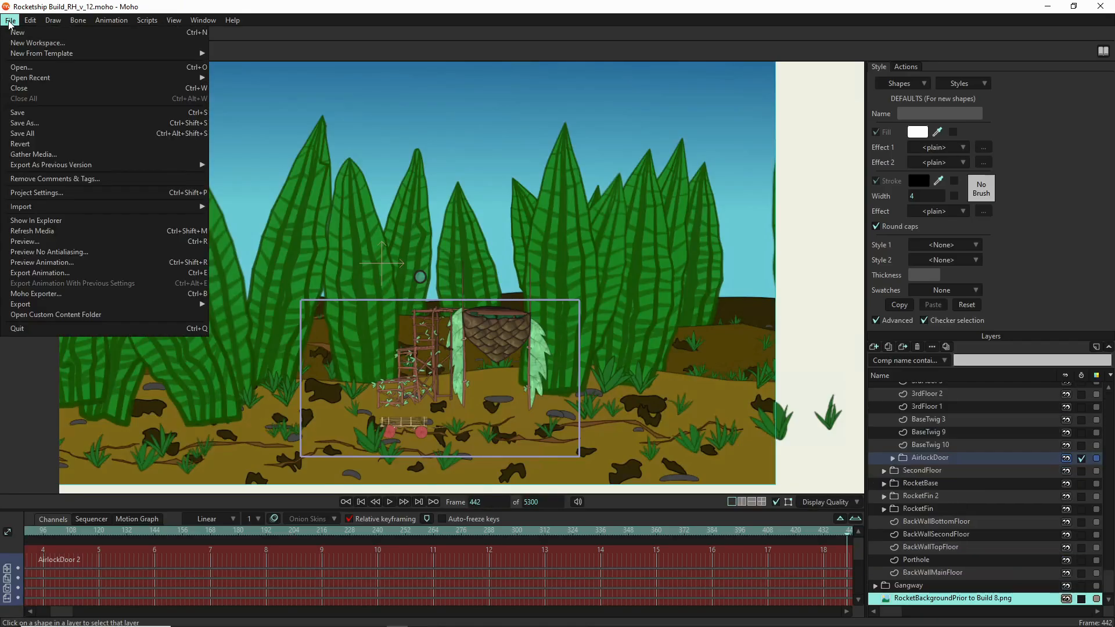
pyautogui.click(74, 68)
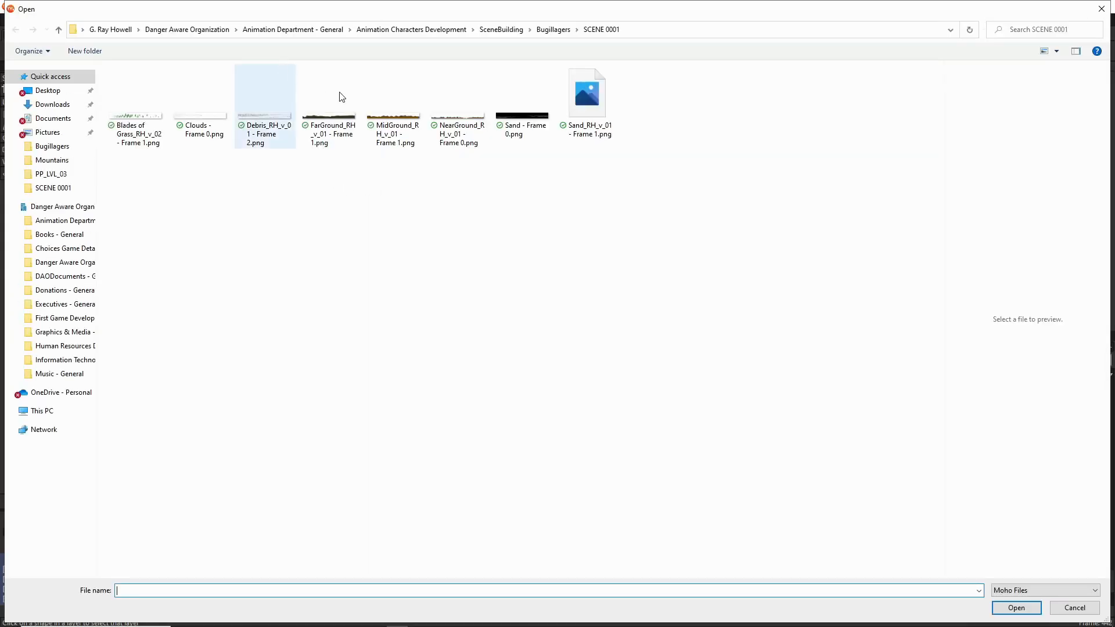
pyautogui.click(549, 30)
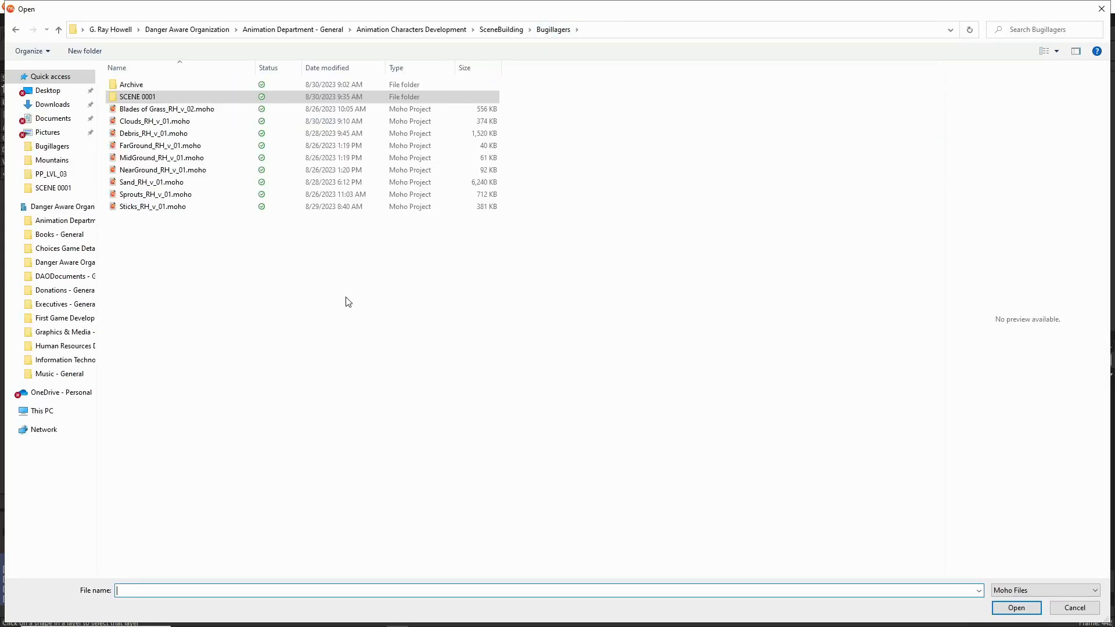
pyautogui.doubleClick(137, 196)
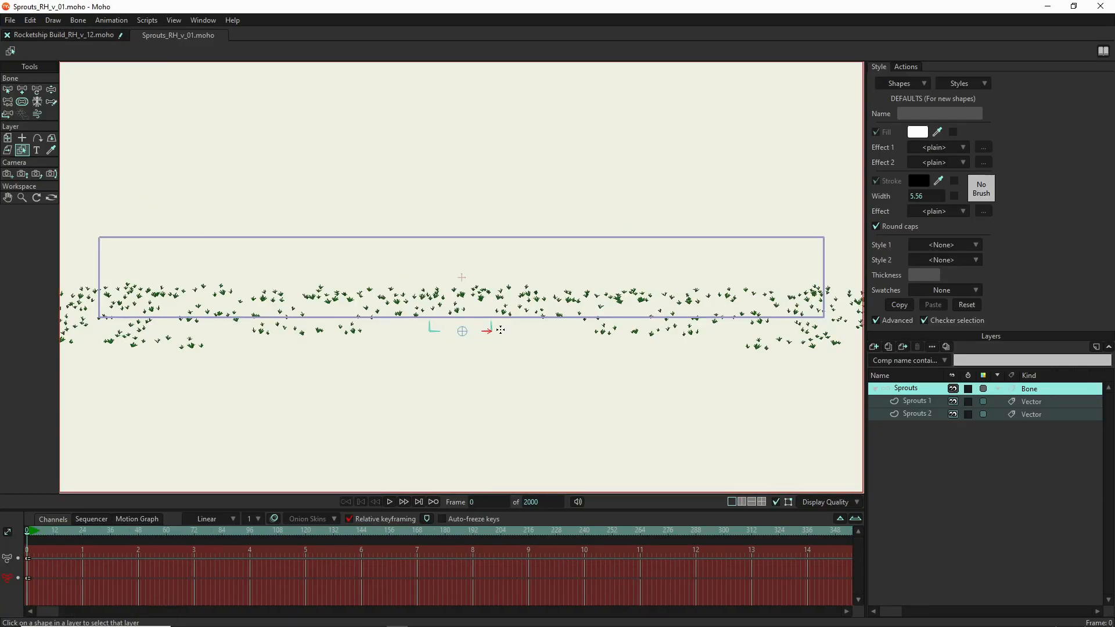
# - Rotate the upright bones of both sprout control sets slightly outward with Manipulate Bones to form a sparse strip of sprouts
pyautogui.scroll(2, 533, 292)
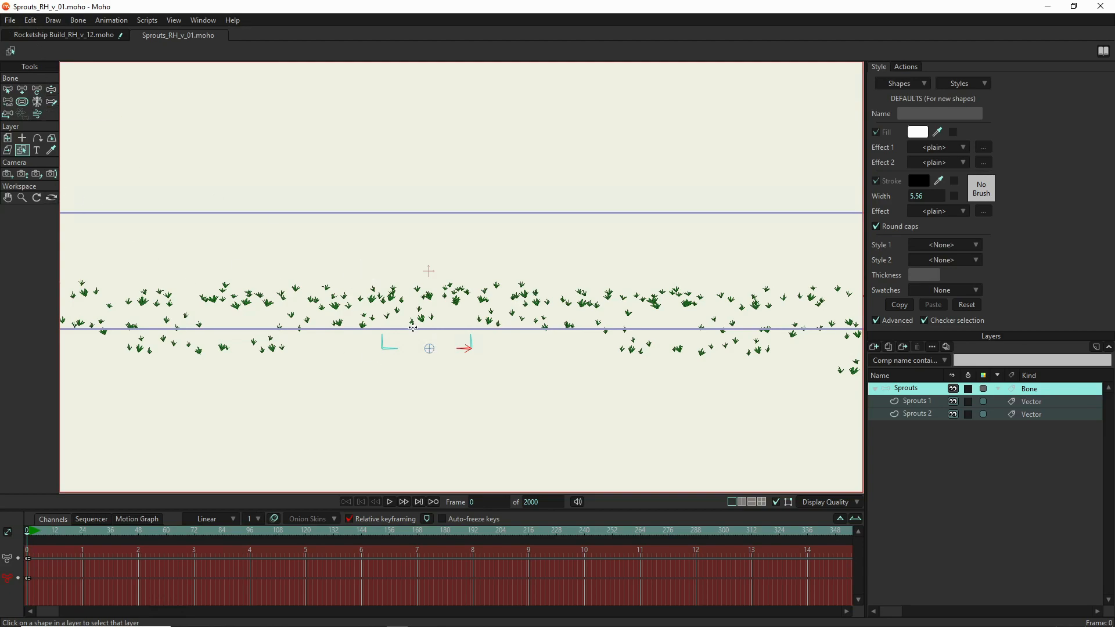
pyautogui.click(51, 89)
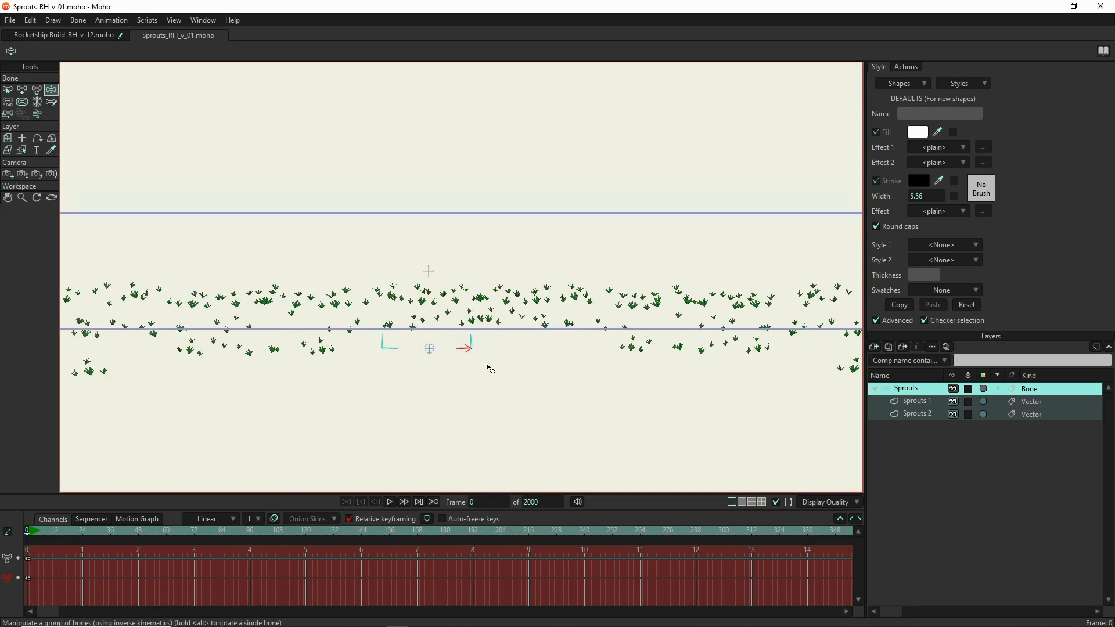
pyautogui.click(472, 337)
pyautogui.moveTo(473, 335); pyautogui.dragTo(475, 335)
pyautogui.moveTo(387, 335); pyautogui.dragTo(376, 337)
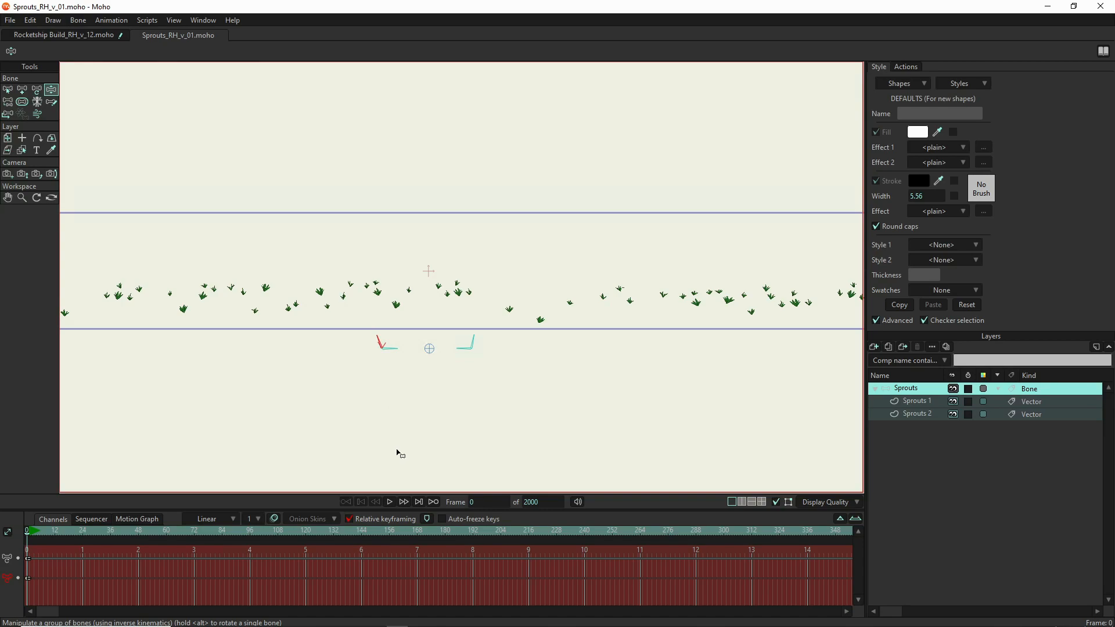
# - Render frame 0 of the sprouts, save it as Sprouts_RH_v_01 - Frame 0.png in the SCENE 0001 folder, and close the render
pyautogui.hotkey('ctrl', 'r')
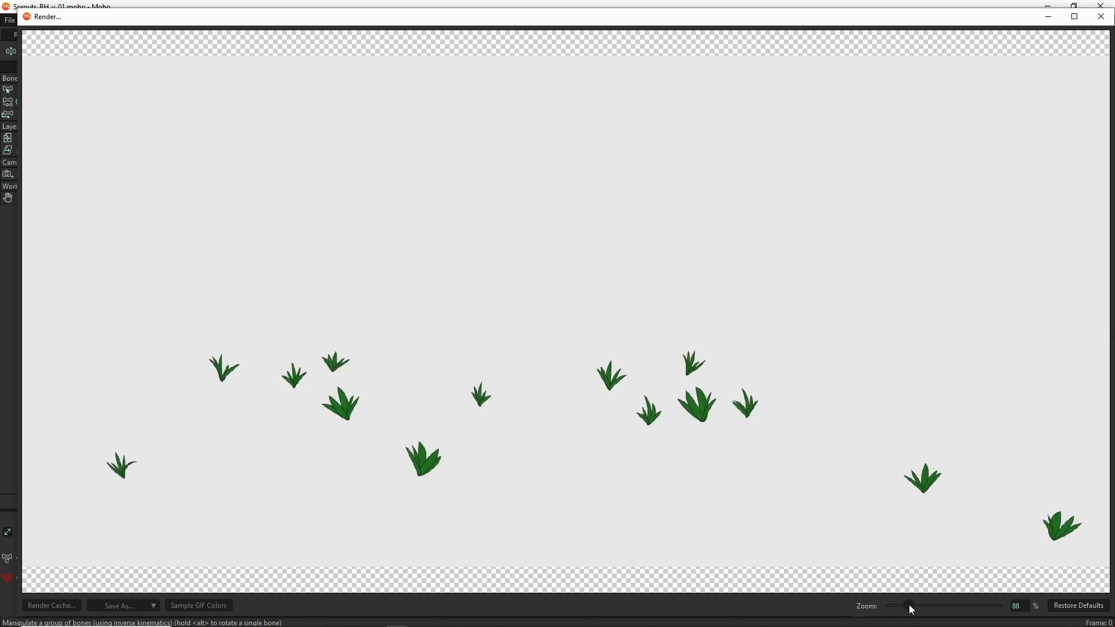
pyautogui.moveTo(901, 606); pyautogui.dragTo(890, 609)
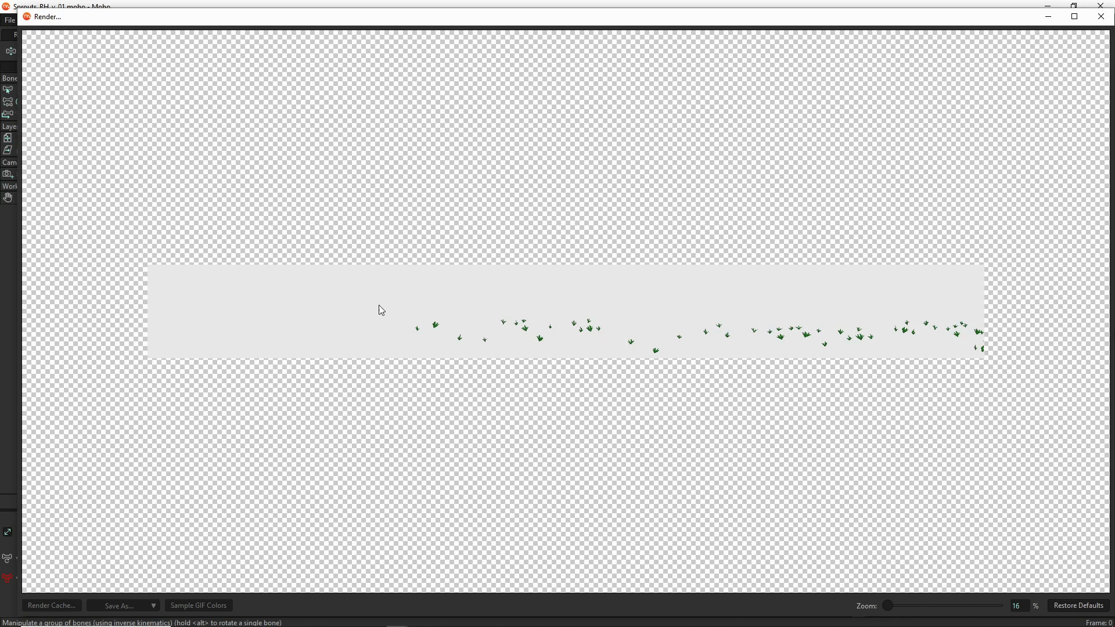
pyautogui.click(892, 606)
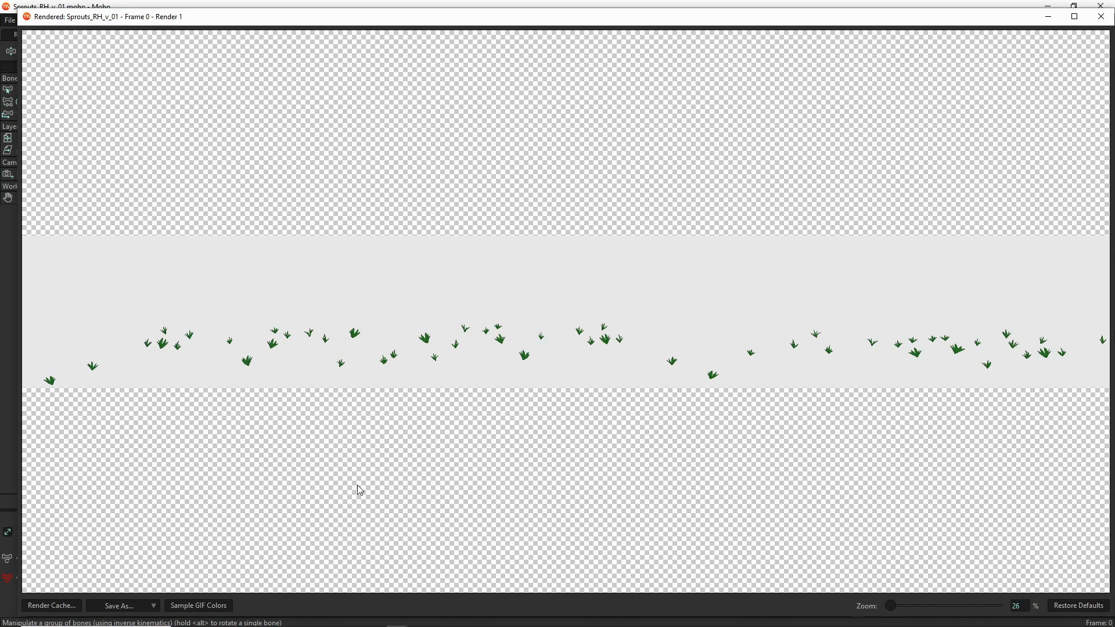
pyautogui.click(119, 606)
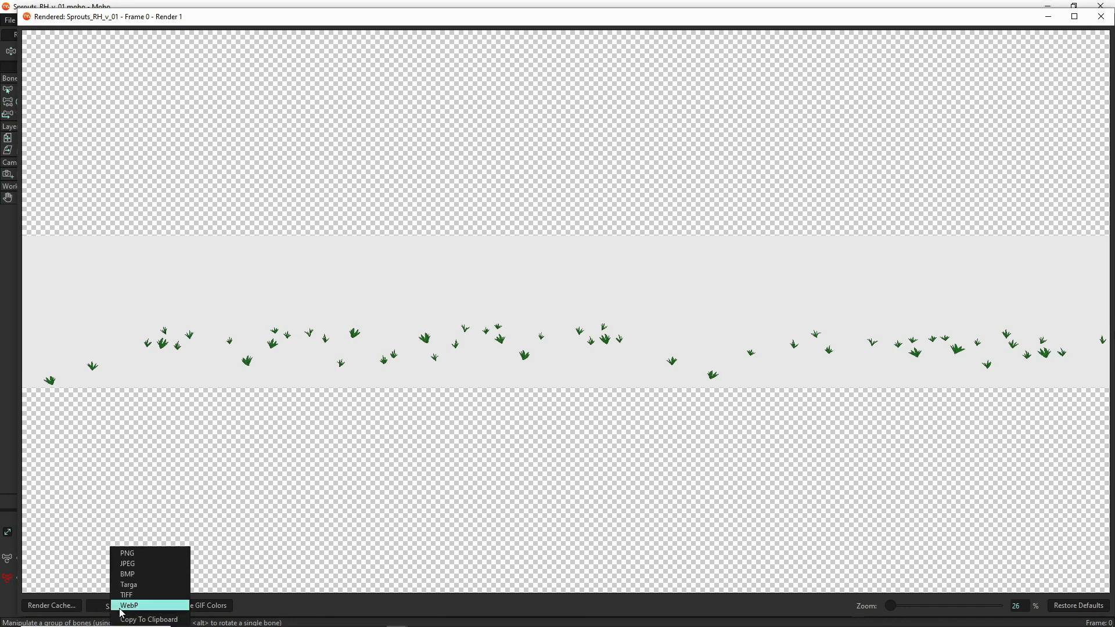
pyautogui.click(152, 552)
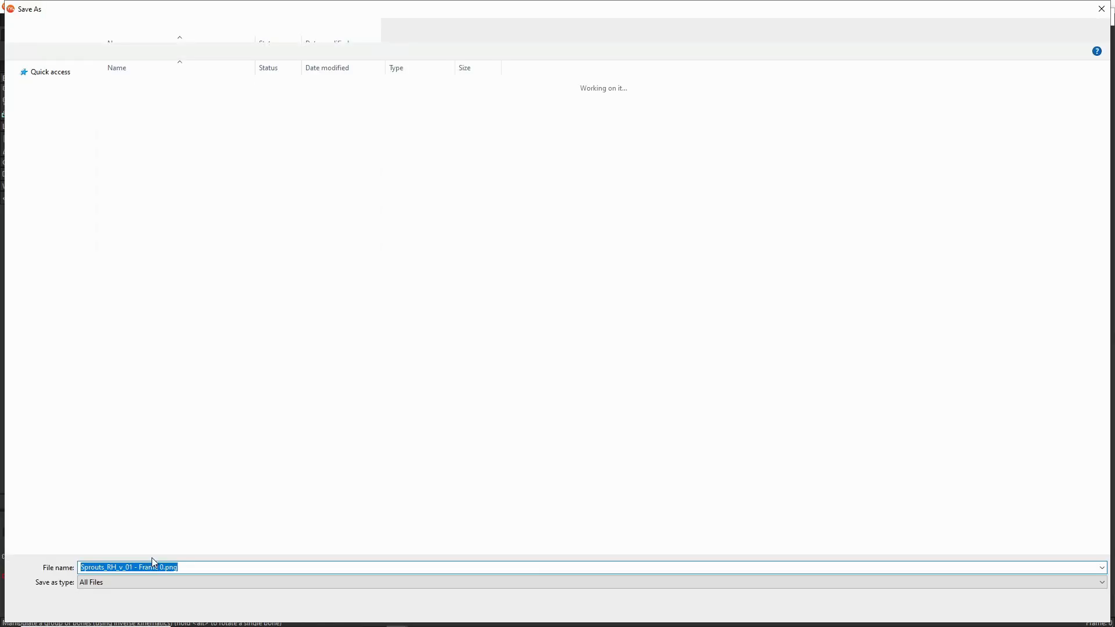
pyautogui.click(137, 100)
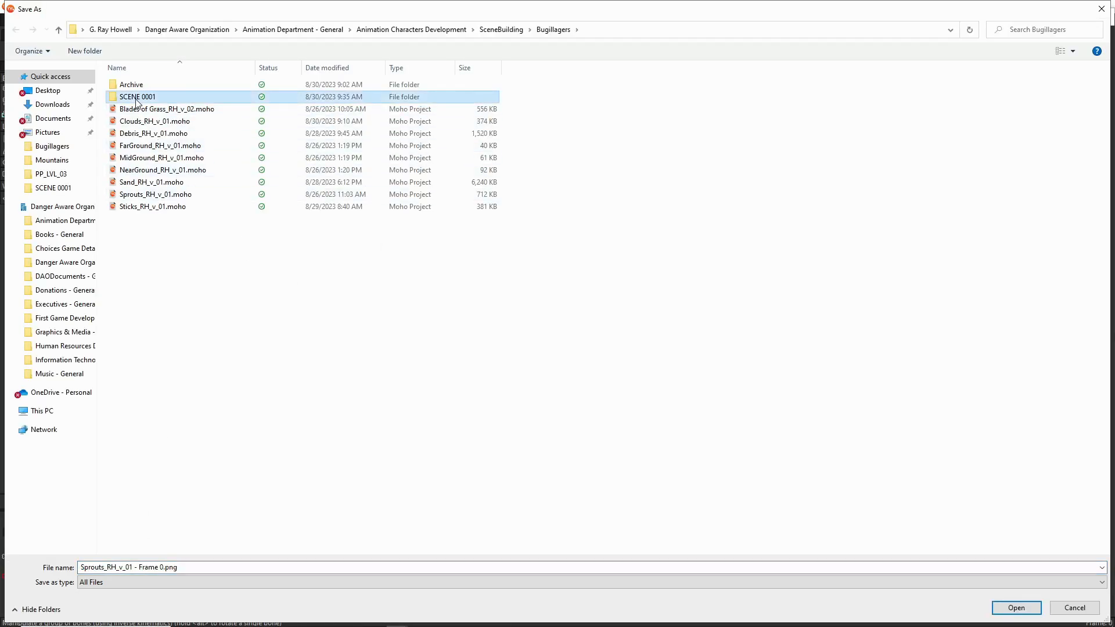
pyautogui.doubleClick(137, 100)
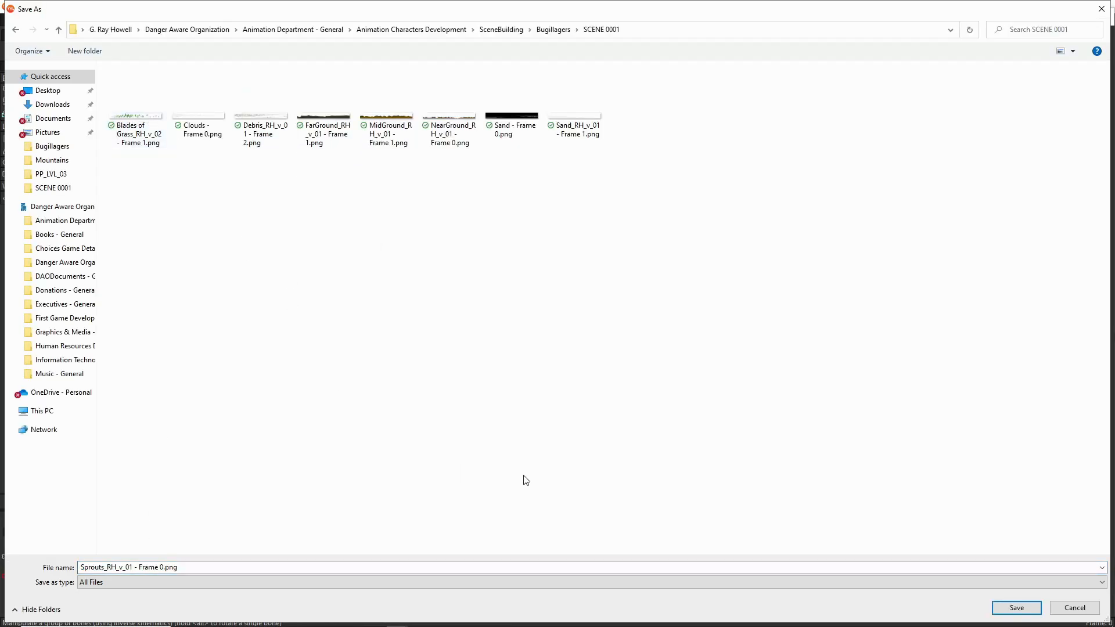
pyautogui.click(1018, 604)
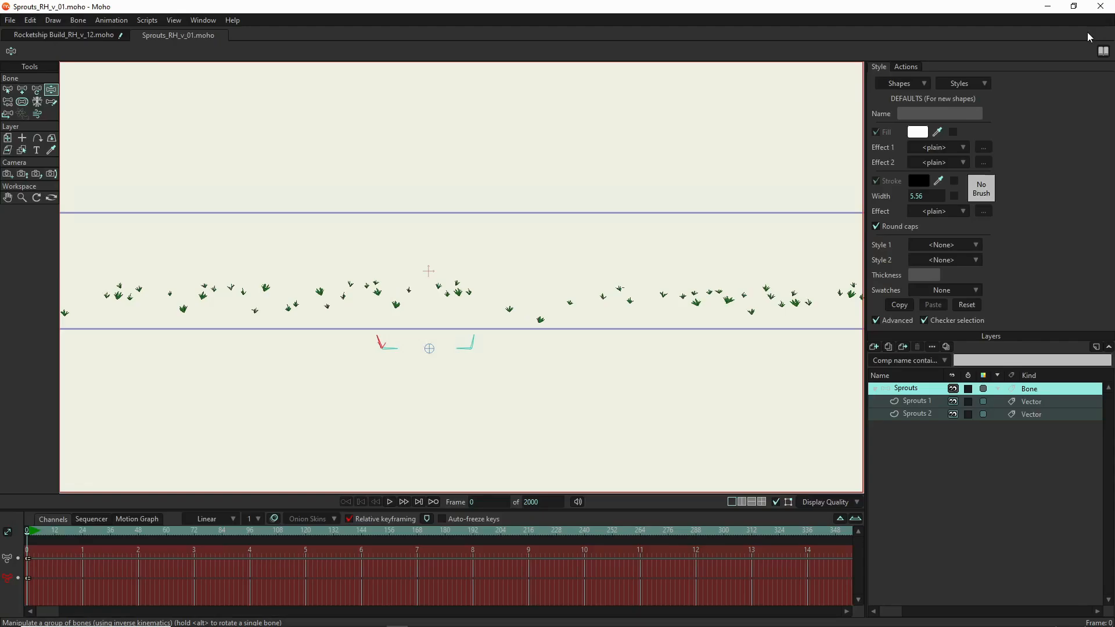
pyautogui.click(1101, 16)
# - Close the sprouts project and open Sticks_RH_v_01.moho from the Bugillagers folder
pyautogui.click(136, 35)
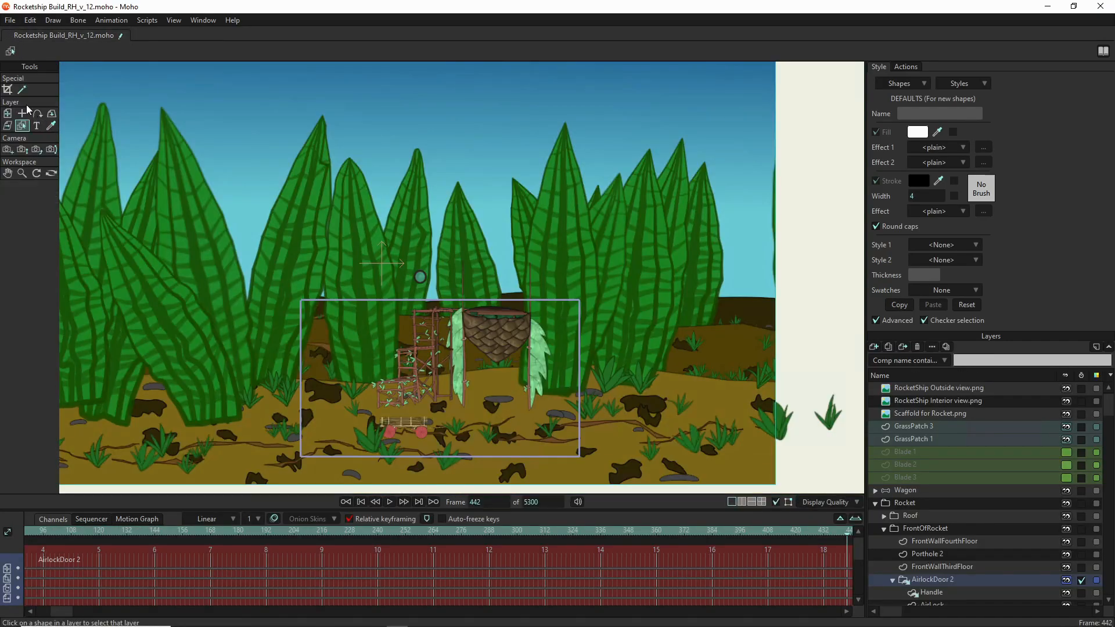
pyautogui.hotkey('alt', 'f')
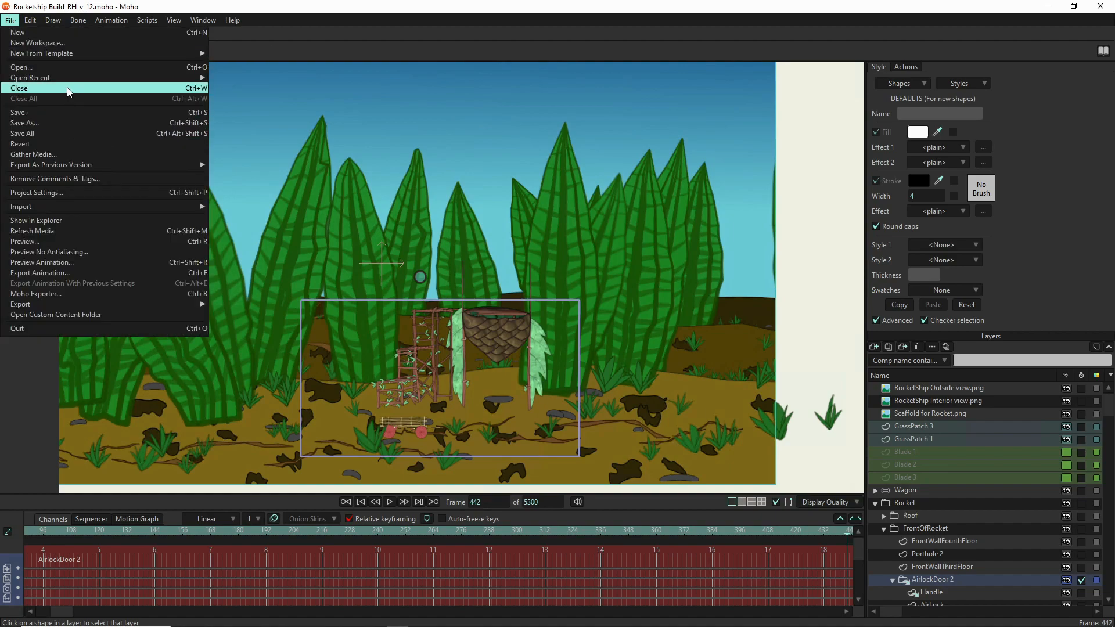
pyautogui.click(67, 67)
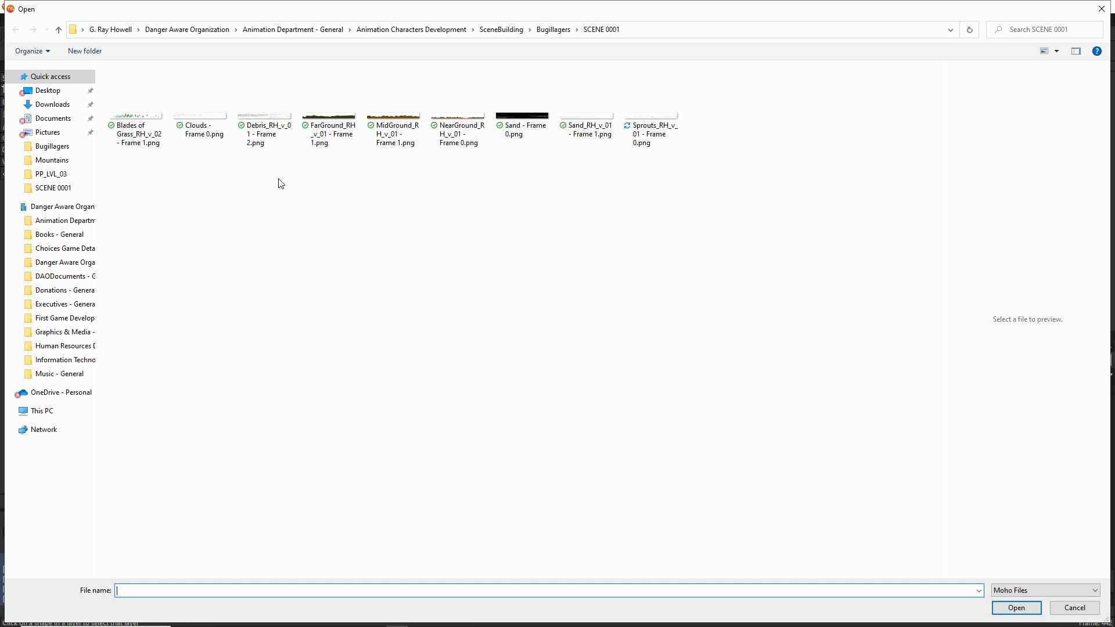
pyautogui.click(553, 31)
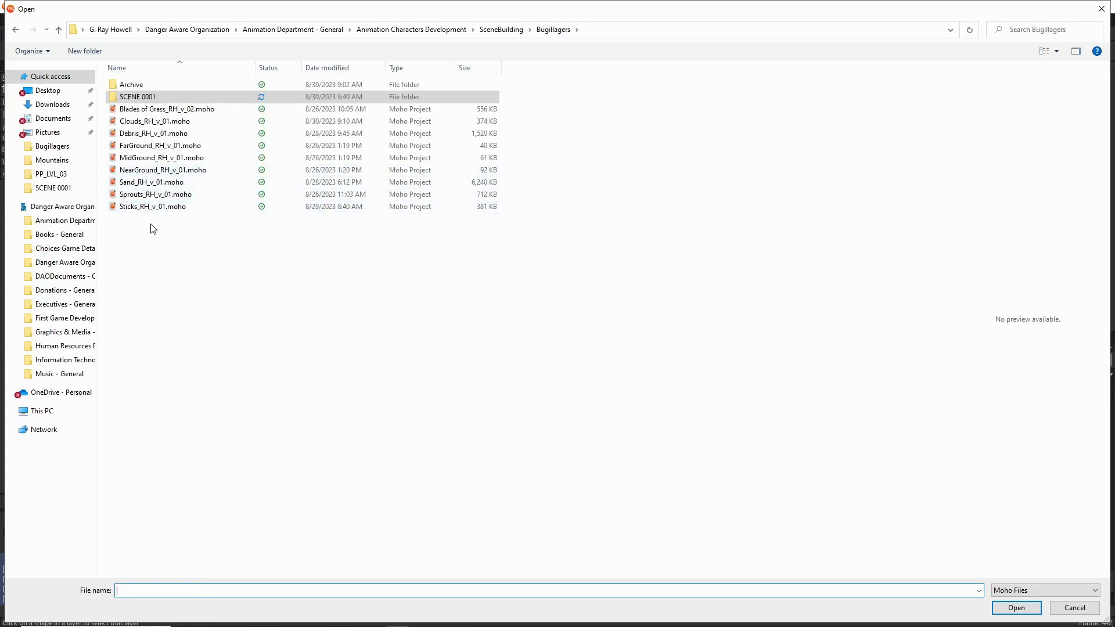
pyautogui.doubleClick(133, 207)
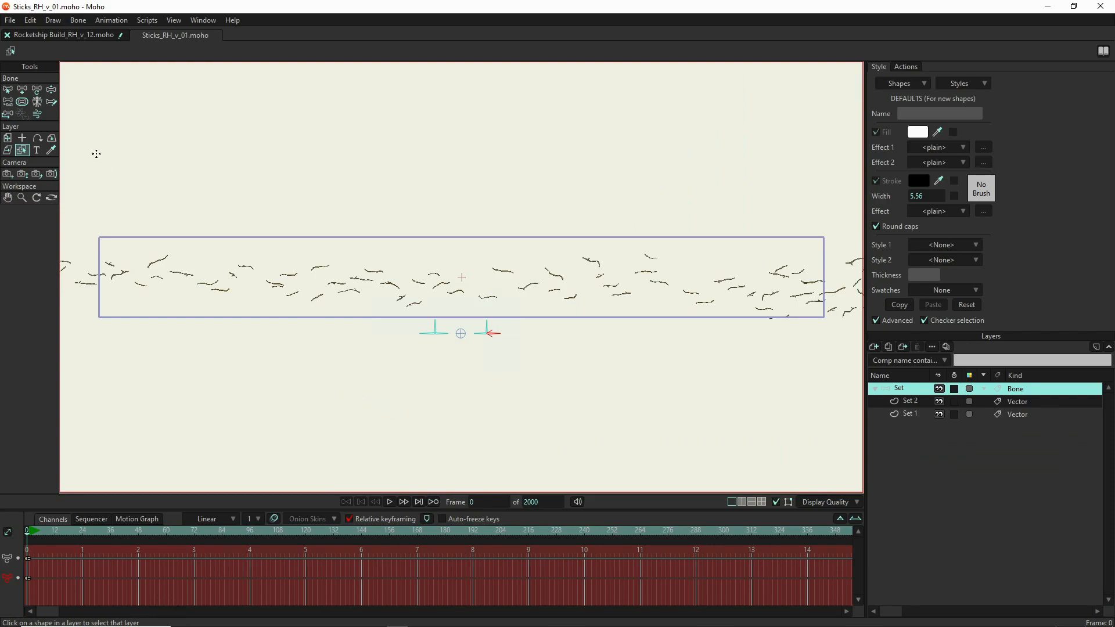
# - Rotate the upright bones of both stick control sets to the left with Manipulate Bones, turning the right set's most to scatter many sticks
pyautogui.click(52, 89)
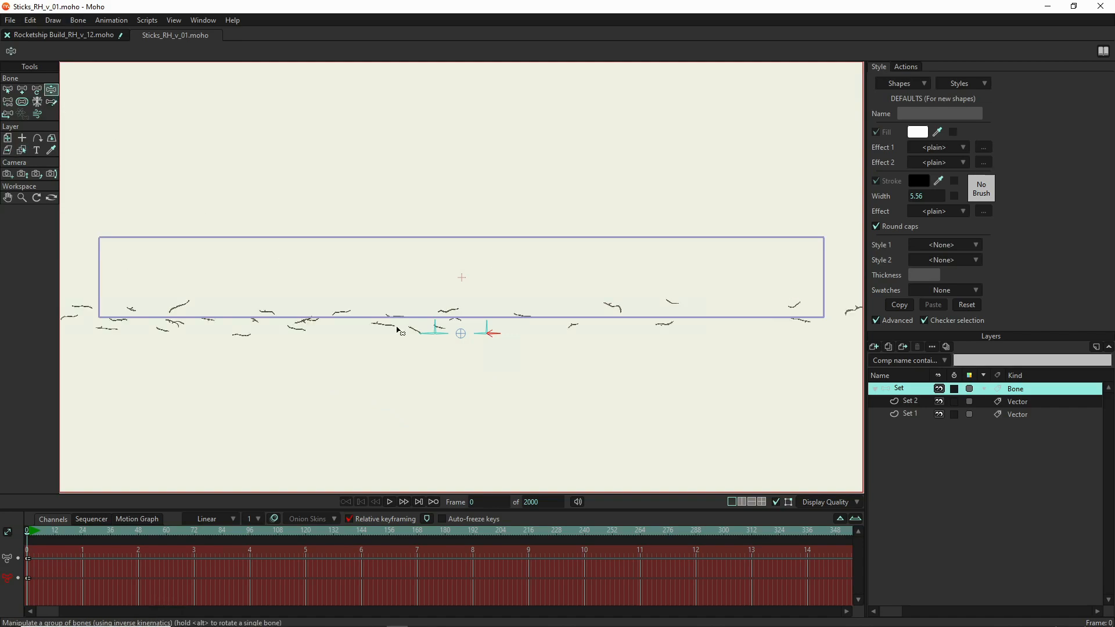
pyautogui.scroll(1, 470, 317)
pyautogui.scroll(2, 470, 317)
pyautogui.moveTo(408, 321)
pyautogui.mouseDown()
pyautogui.moveTo(380, 323)
pyautogui.moveTo(400, 320)
pyautogui.mouseUp()
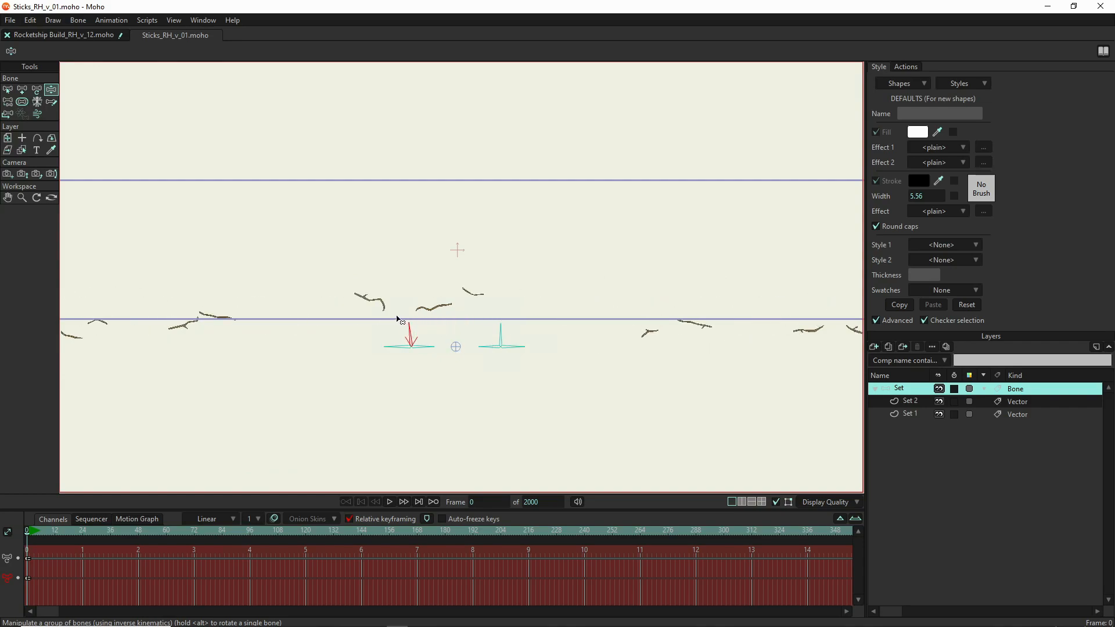
pyautogui.moveTo(497, 331); pyautogui.dragTo(427, 330)
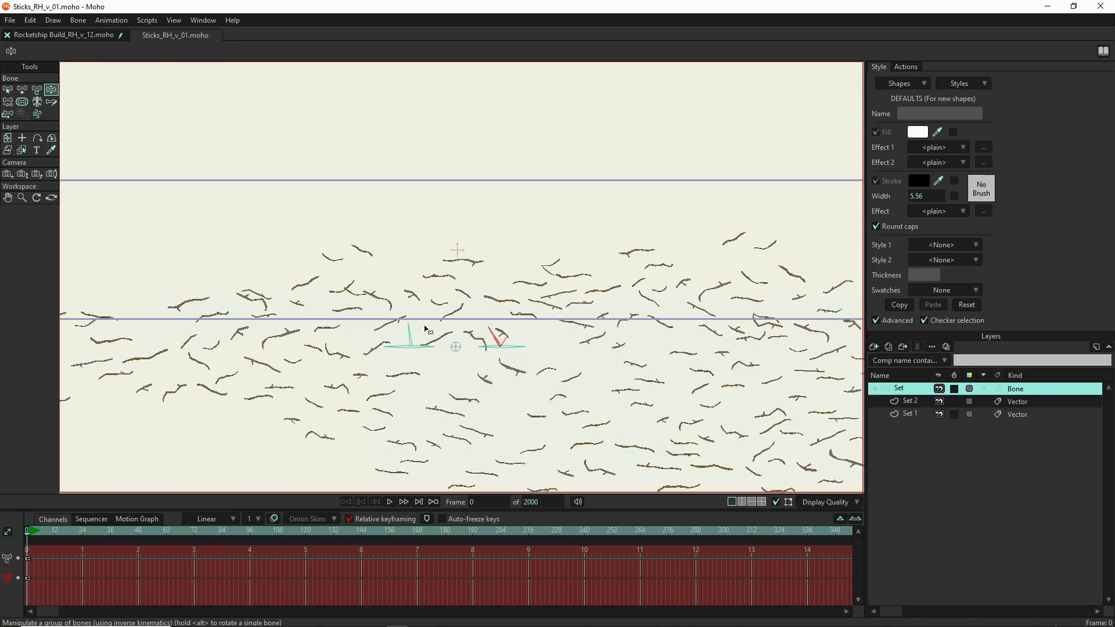
# - Tilt the left-hand horizontal bones of both control sets to raise the sticks, and fine-tune the right set's upright bone
pyautogui.click(483, 346)
pyautogui.moveTo(483, 346); pyautogui.dragTo(482, 335)
pyautogui.moveTo(397, 345); pyautogui.dragTo(398, 343)
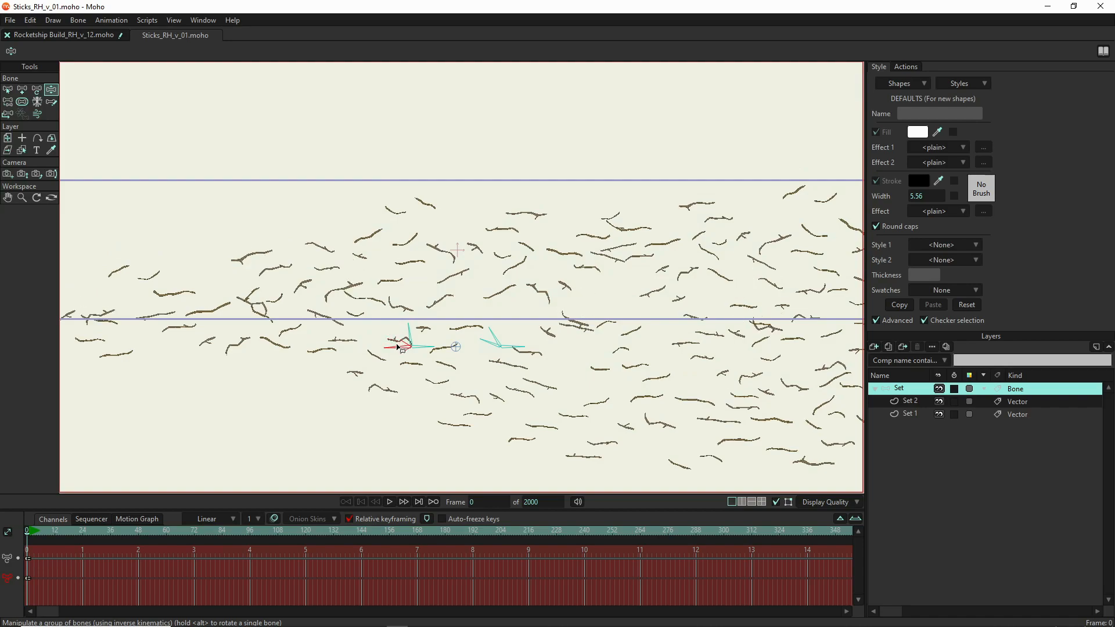
pyautogui.moveTo(492, 331)
pyautogui.mouseDown()
pyautogui.moveTo(507, 333)
pyautogui.moveTo(477, 327)
pyautogui.mouseUp()
pyautogui.moveTo(475, 325); pyautogui.dragTo(474, 325)
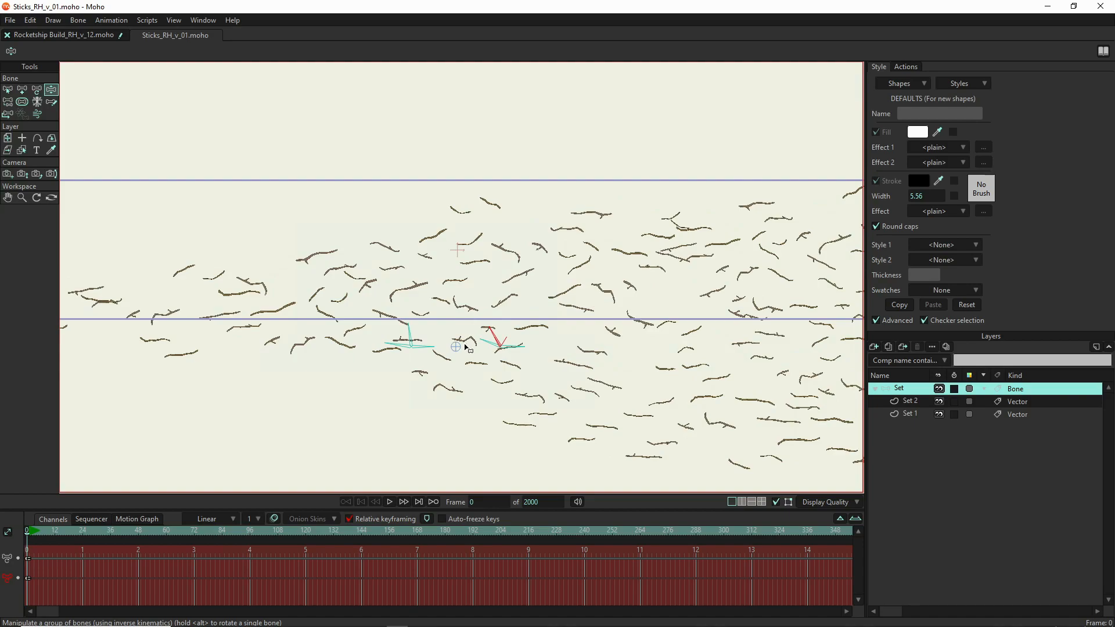
# - Rotate the right-hand horizontal bones of both control sets upward to thicken the sticks, and slightly adjust the left set's left-hand bone
pyautogui.moveTo(518, 350)
pyautogui.mouseDown()
pyautogui.moveTo(510, 372)
pyautogui.moveTo(525, 346)
pyautogui.mouseUp()
pyautogui.moveTo(427, 345)
pyautogui.mouseDown()
pyautogui.moveTo(434, 330)
pyautogui.moveTo(430, 362)
pyautogui.moveTo(427, 328)
pyautogui.mouseUp()
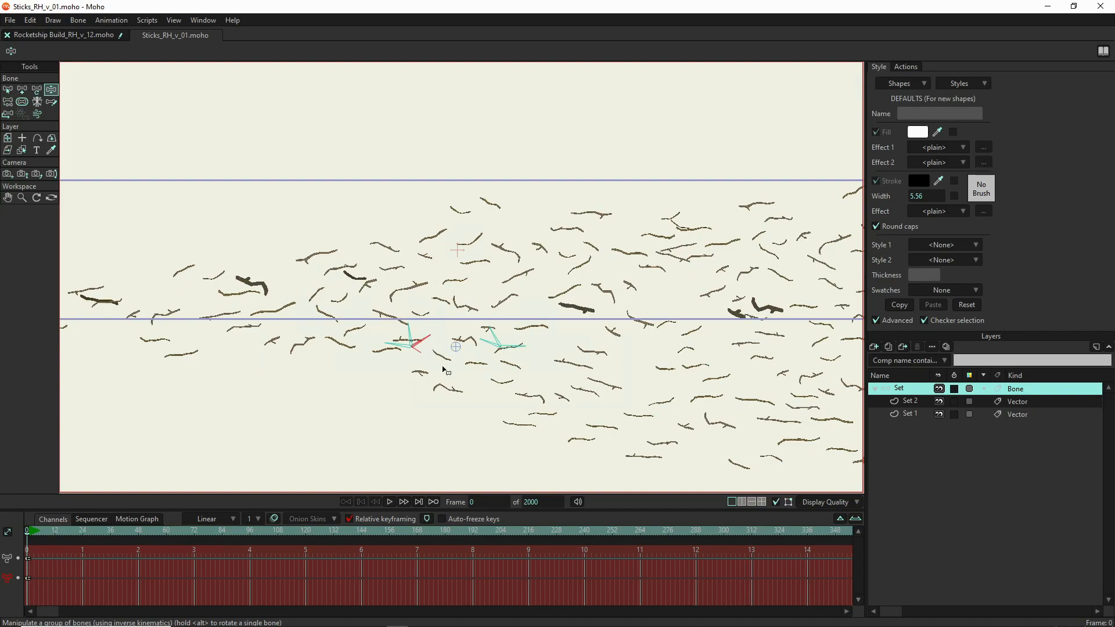
pyautogui.moveTo(537, 352)
pyautogui.mouseDown()
pyautogui.moveTo(530, 360)
pyautogui.moveTo(533, 340)
pyautogui.mouseUp()
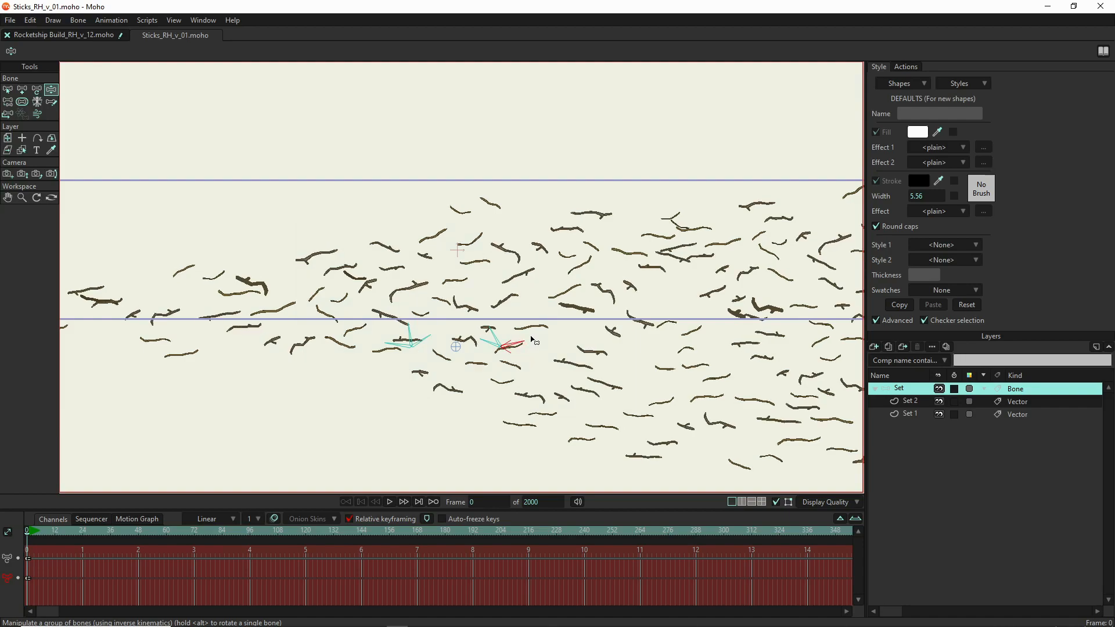
pyautogui.moveTo(398, 344); pyautogui.dragTo(395, 343)
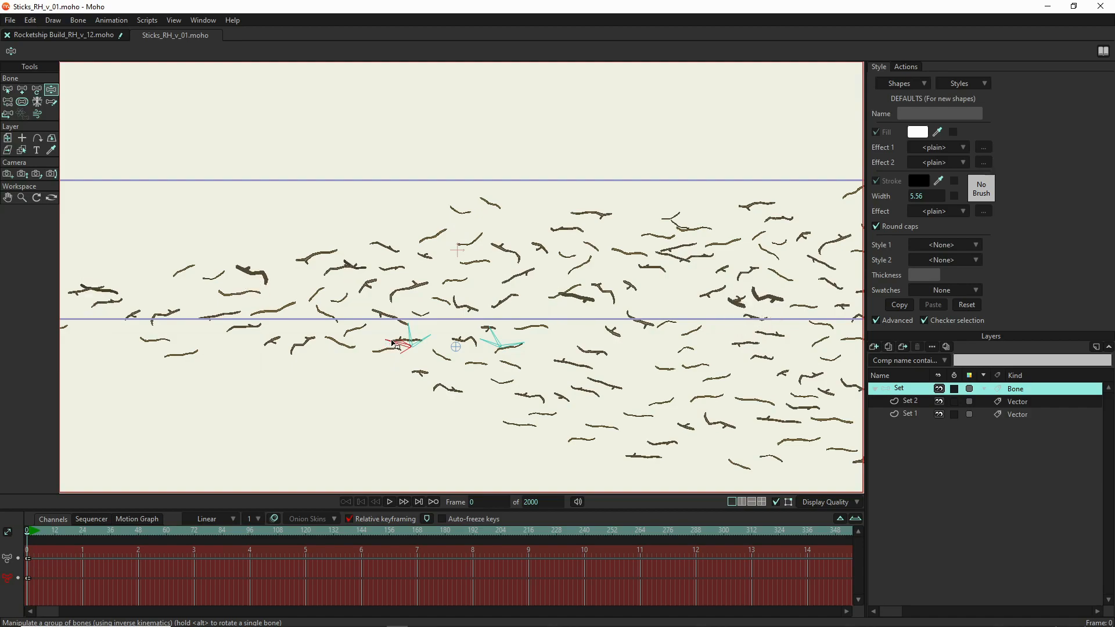
# - Render frame 0 of the sticks, save it as Sticks_RH_v_01 - Frame 0.png in the SCENE 0001 folder, and close the render
pyautogui.hotkey('ctrl', 'r')
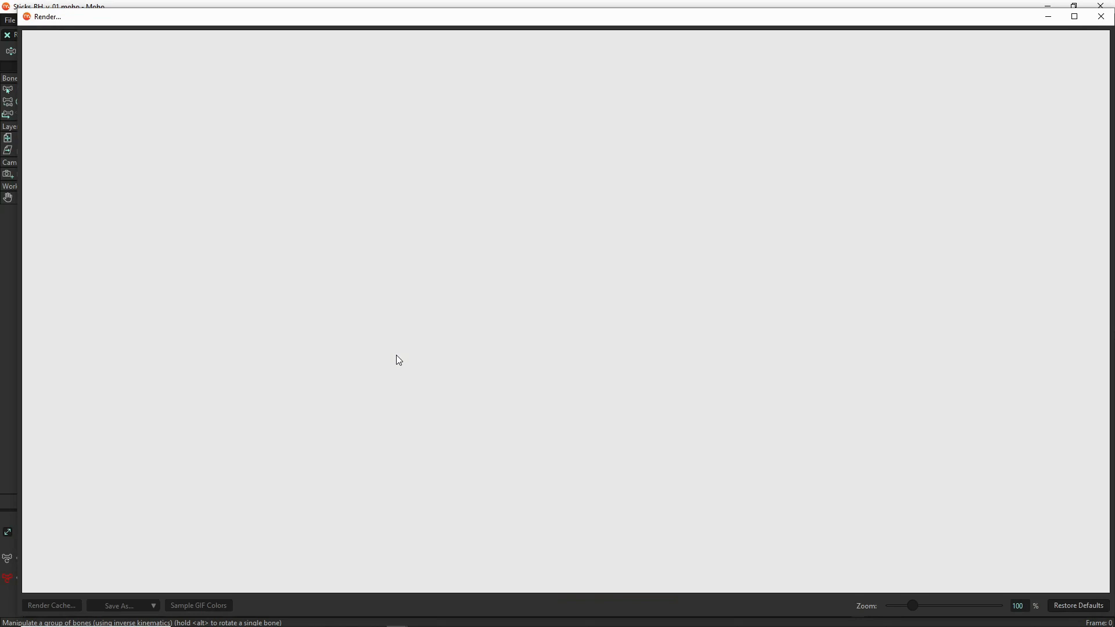
pyautogui.click(910, 605)
pyautogui.moveTo(910, 604); pyautogui.dragTo(880, 600)
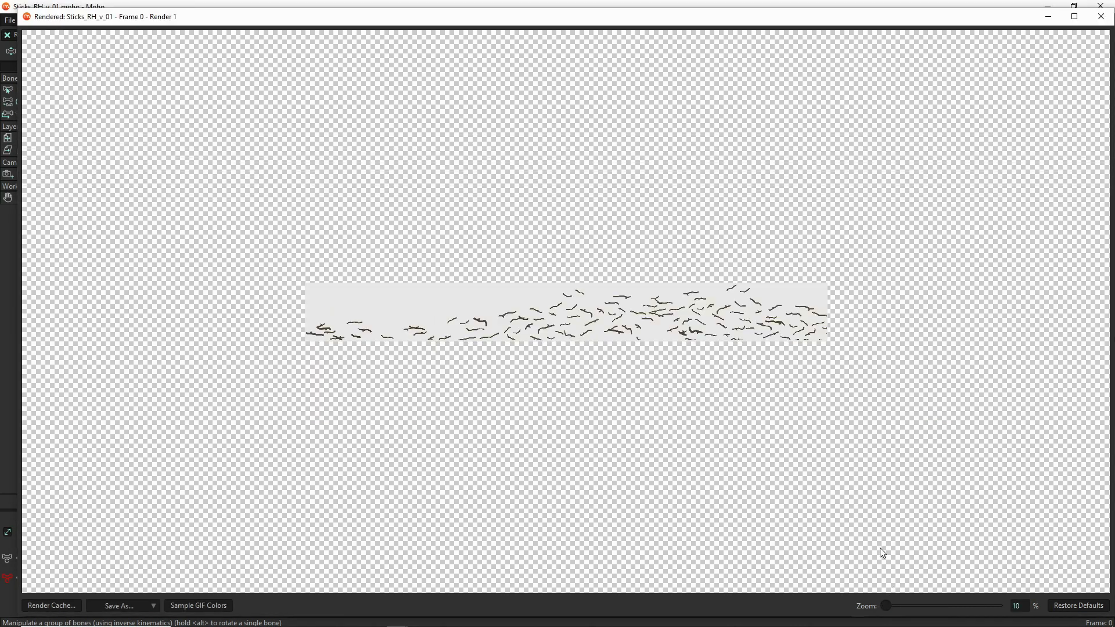
pyautogui.click(140, 603)
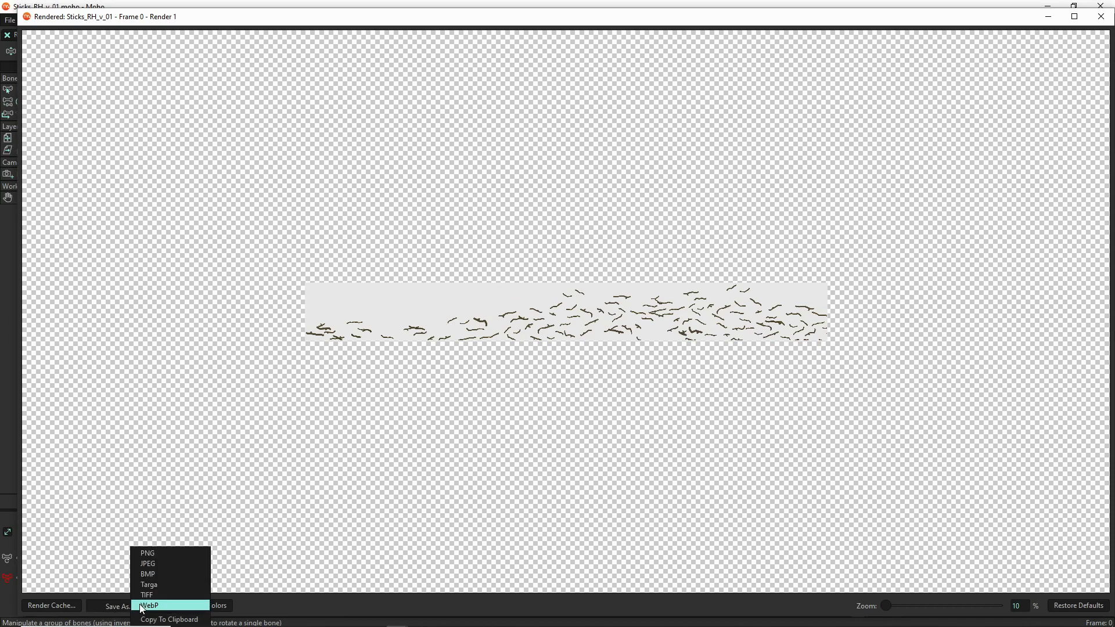
pyautogui.click(159, 554)
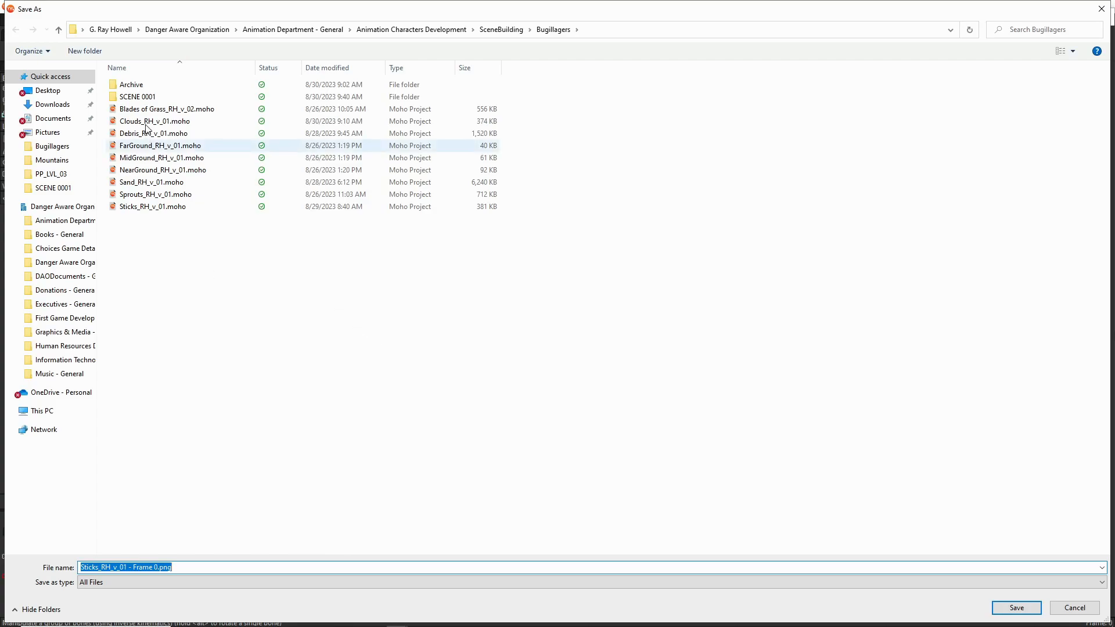
pyautogui.click(149, 98)
pyautogui.doubleClick(150, 98)
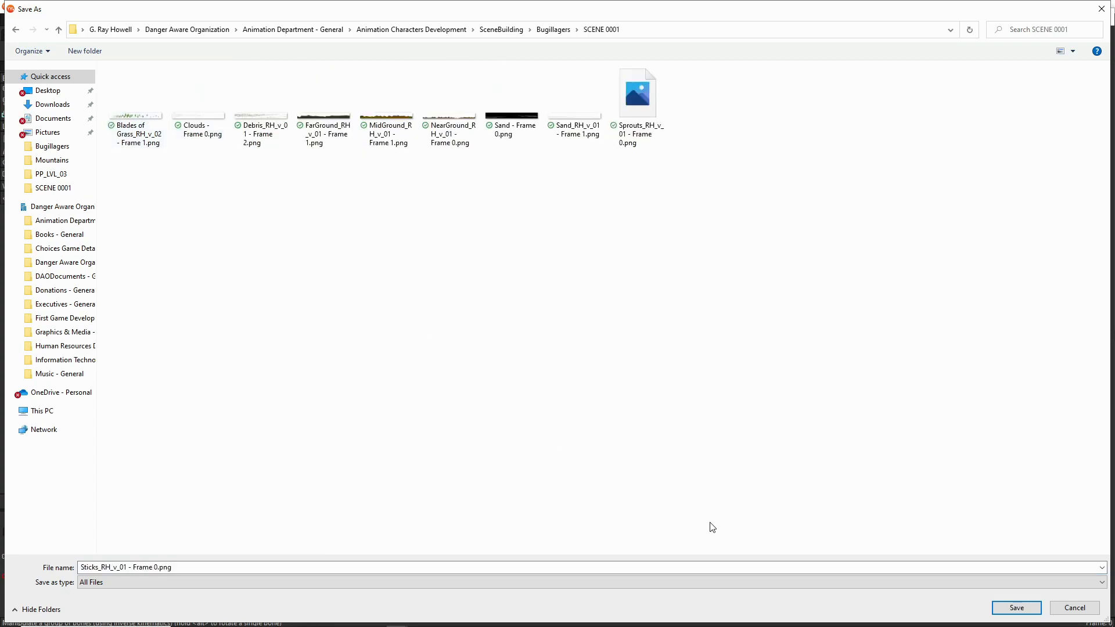
pyautogui.click(1013, 607)
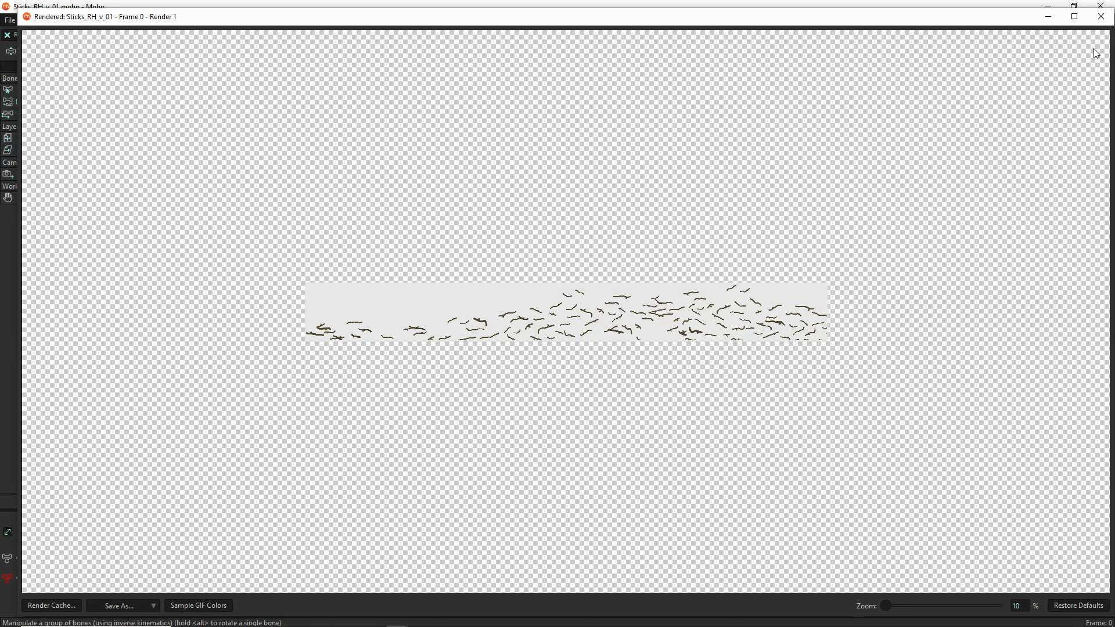
pyautogui.click(1101, 17)
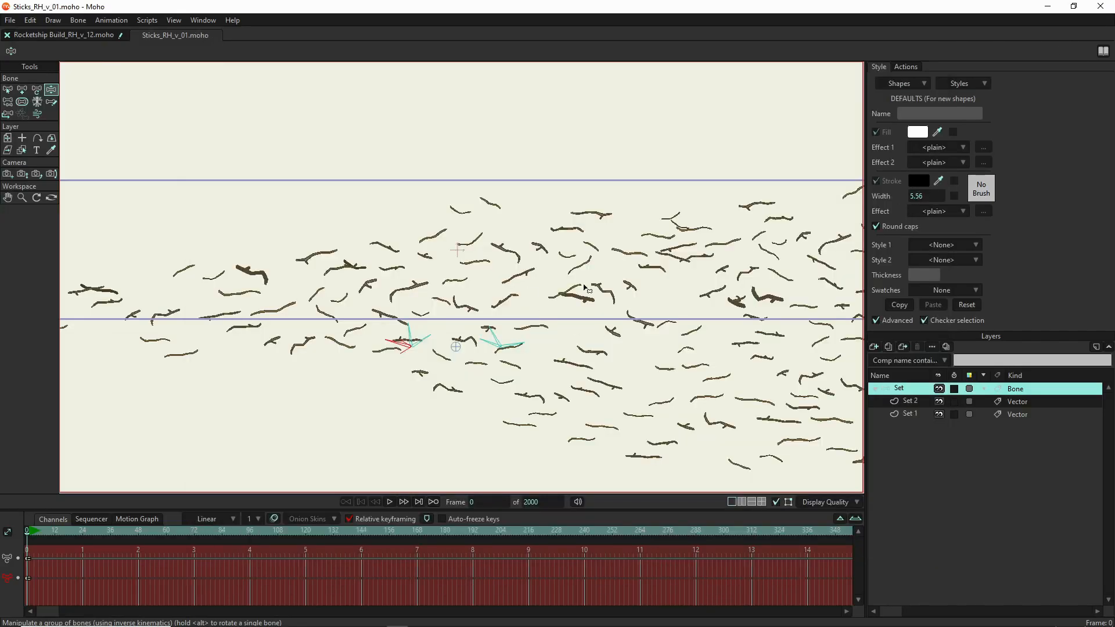
# - Close the sticks project and create a new blank project
pyautogui.click(135, 34)
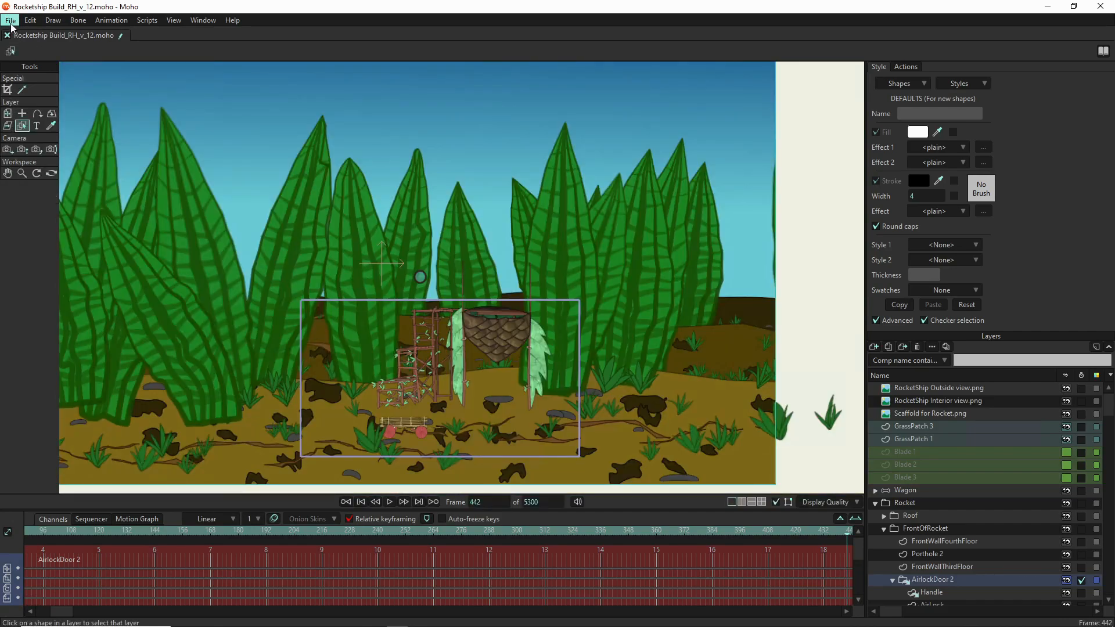
pyautogui.click(11, 23)
pyautogui.moveTo(29, 51)
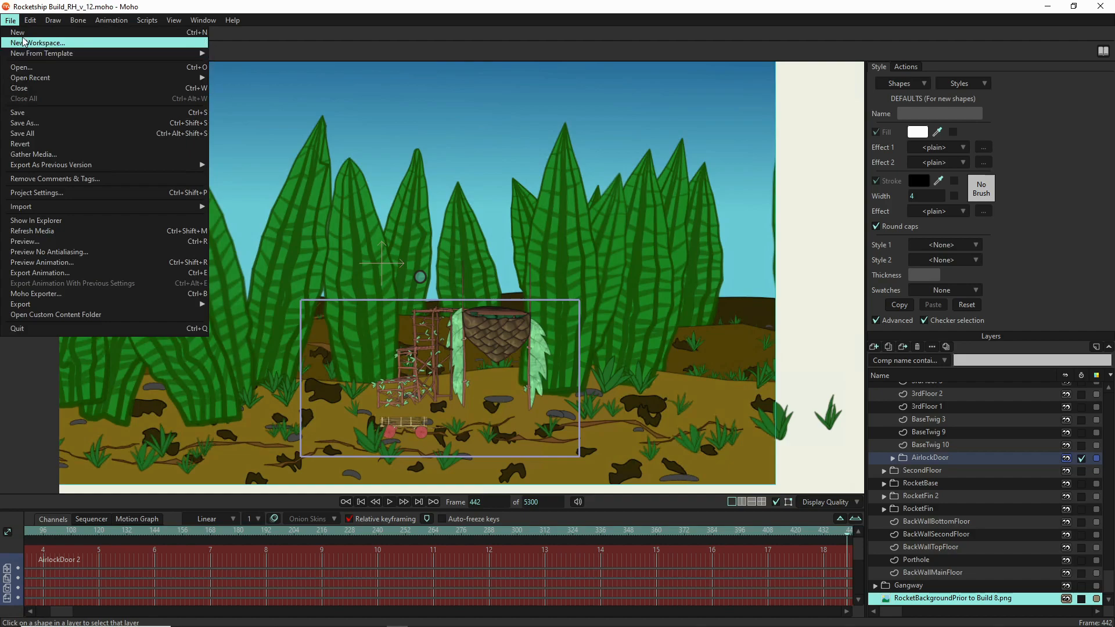
pyautogui.click(22, 33)
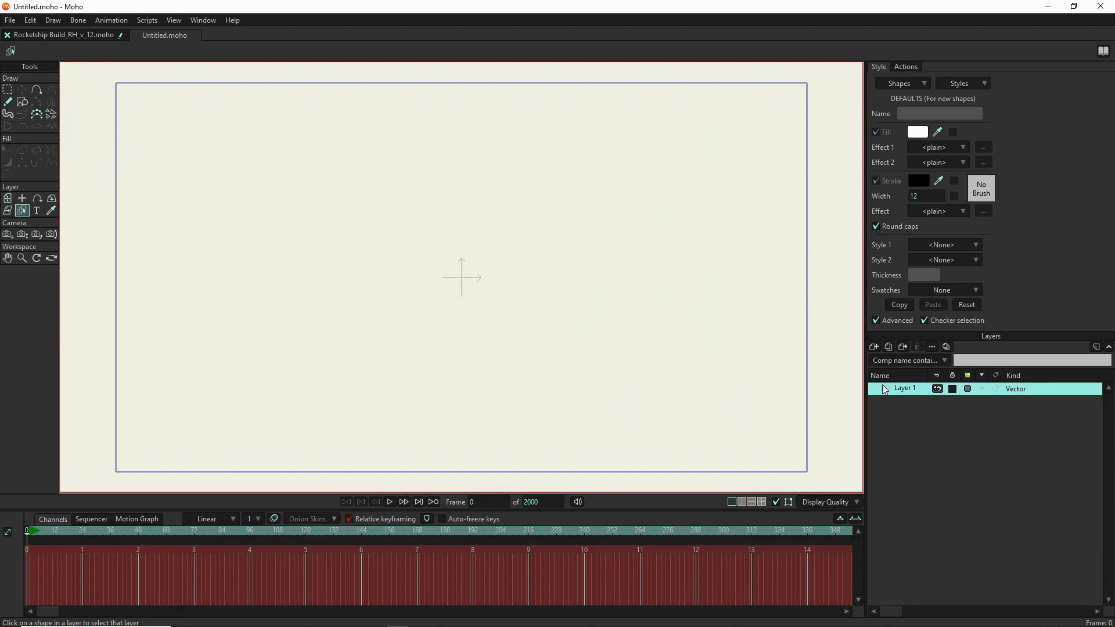
pyautogui.click(875, 350)
pyautogui.click(882, 372)
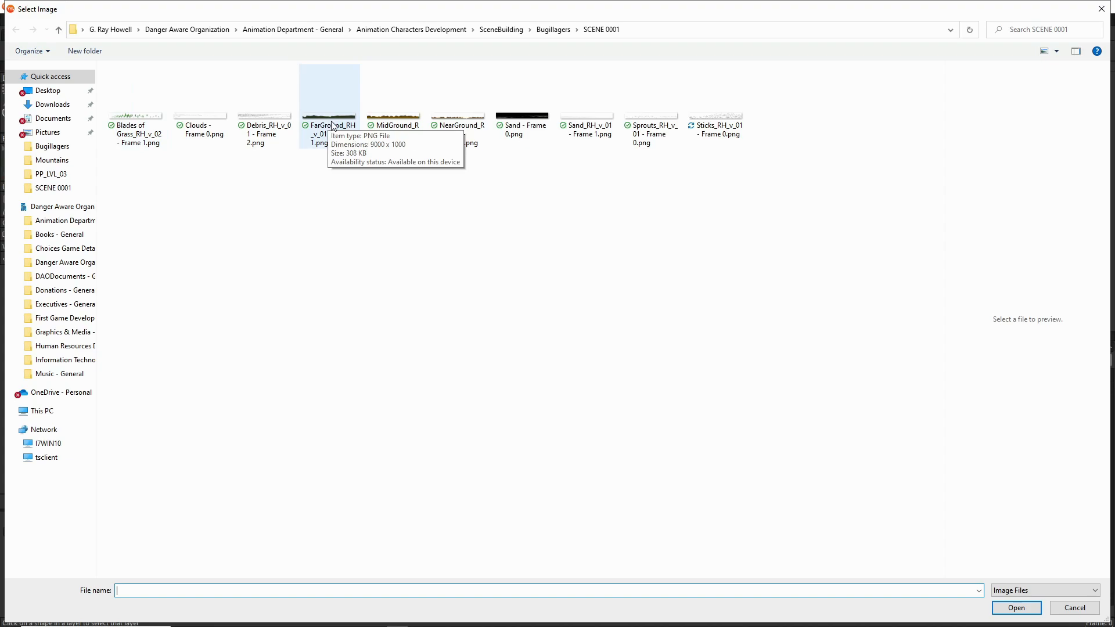
pyautogui.click(555, 32)
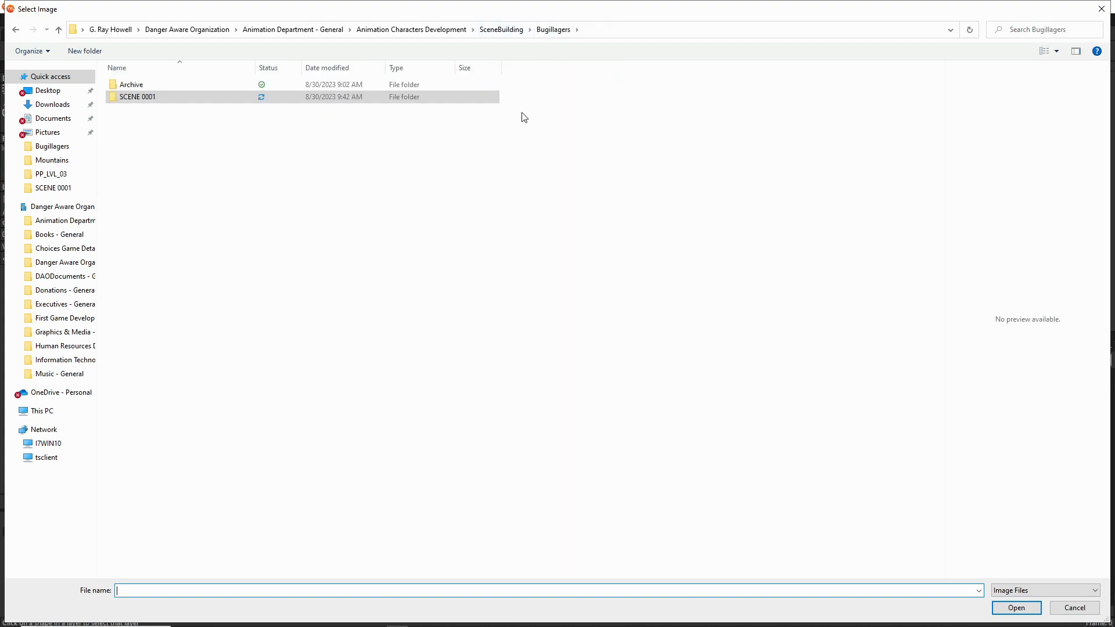
pyautogui.click(502, 32)
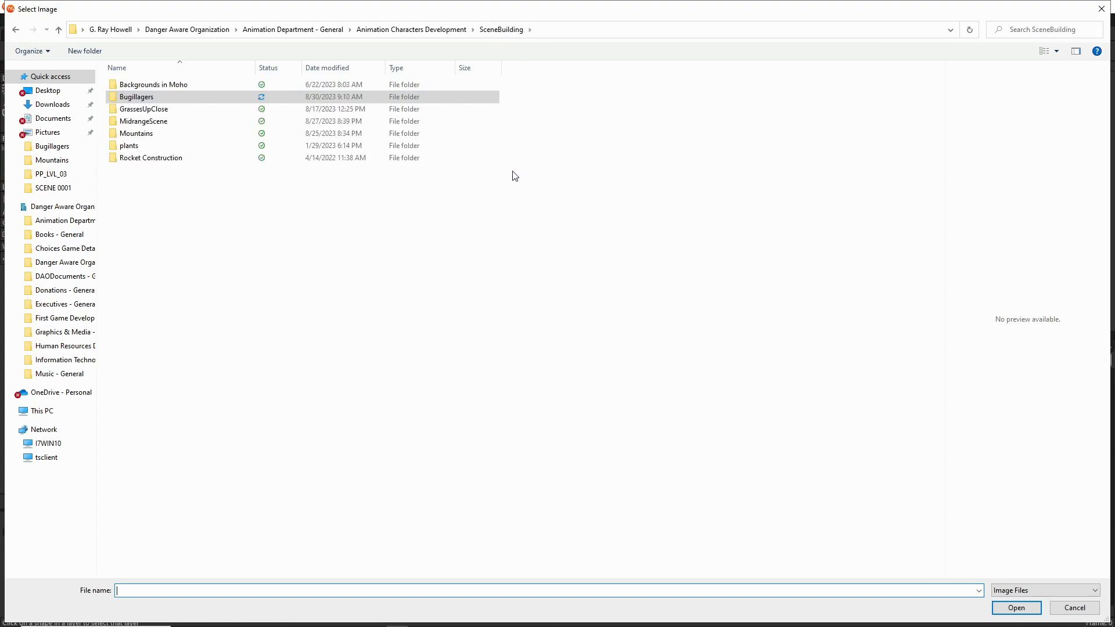
pyautogui.click(149, 137)
pyautogui.press('Return')
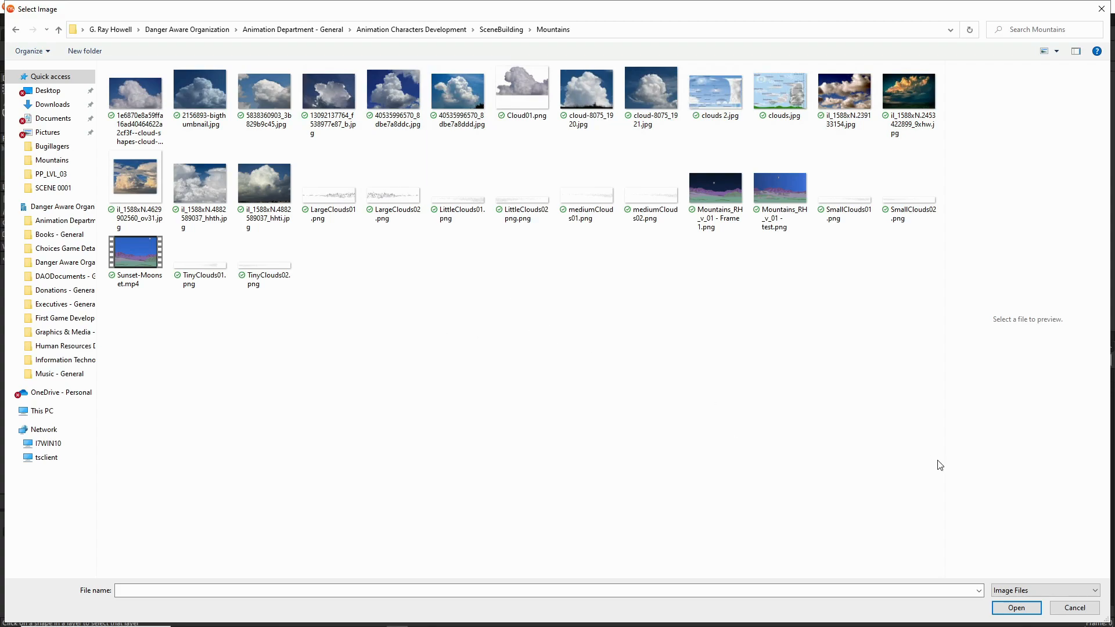
pyautogui.click(1073, 607)
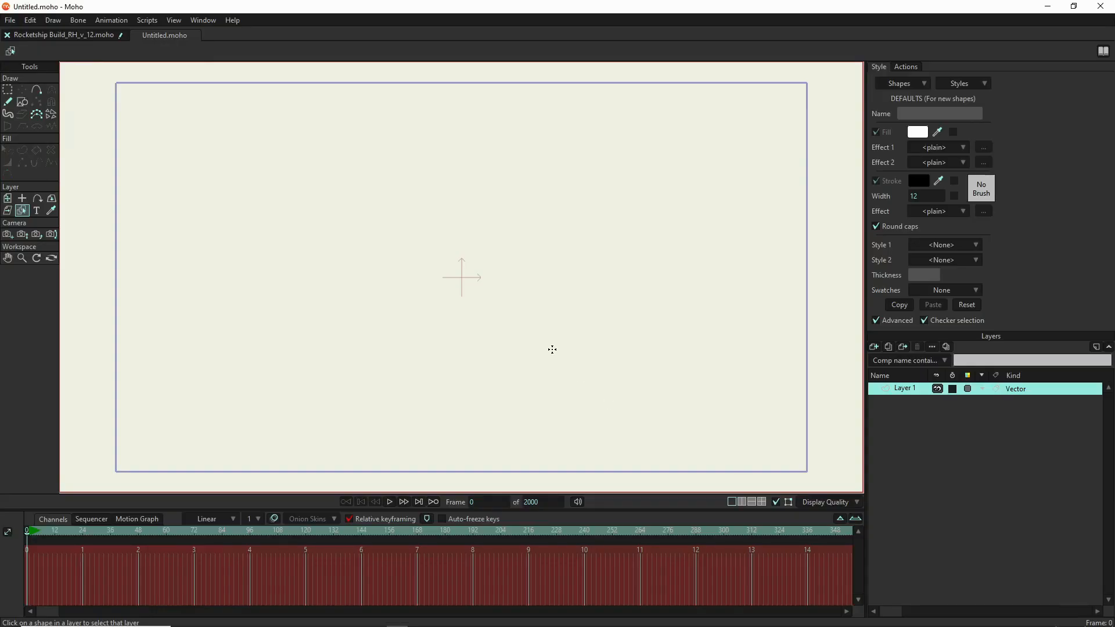
# - Open the Mountains_RH_v_02.moho project from the Mountains folder in SceneBuilding
pyautogui.click(10, 21)
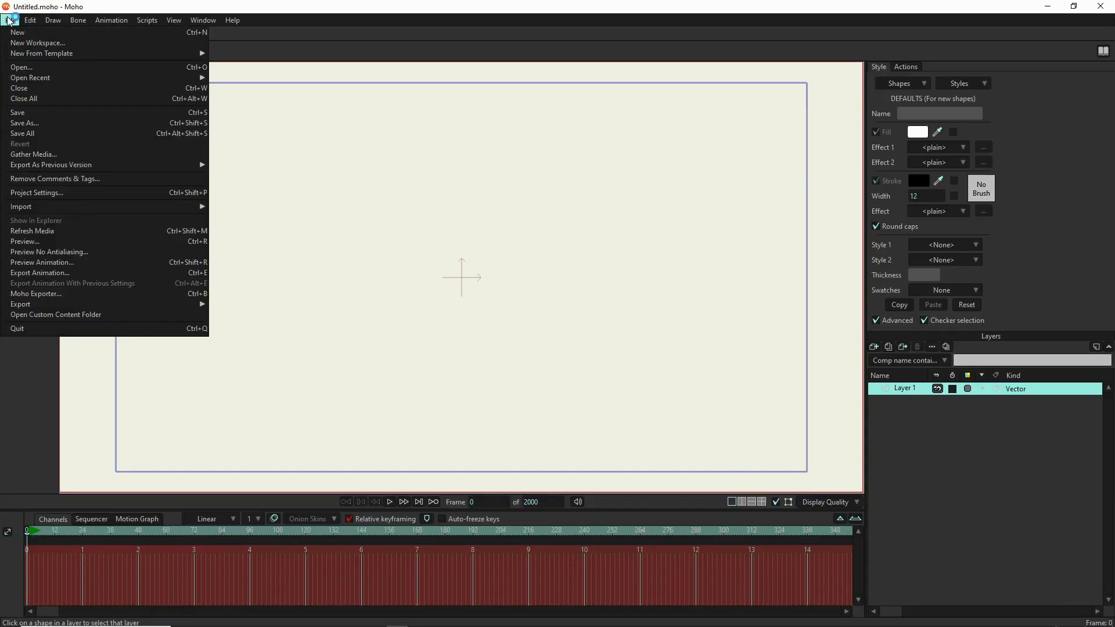
pyautogui.click(40, 72)
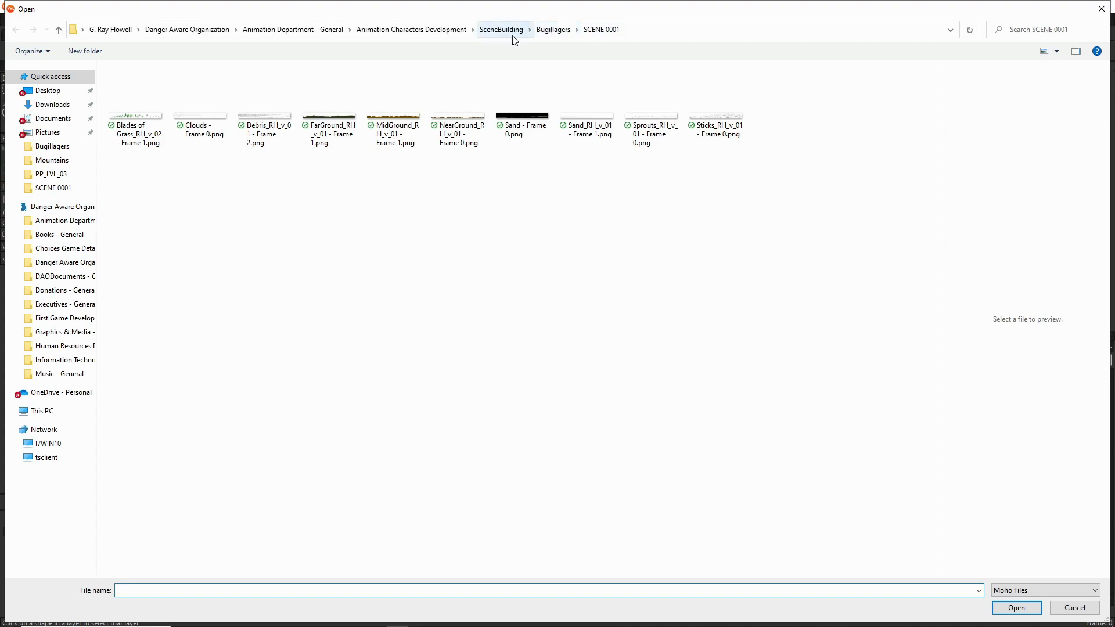
pyautogui.click(506, 32)
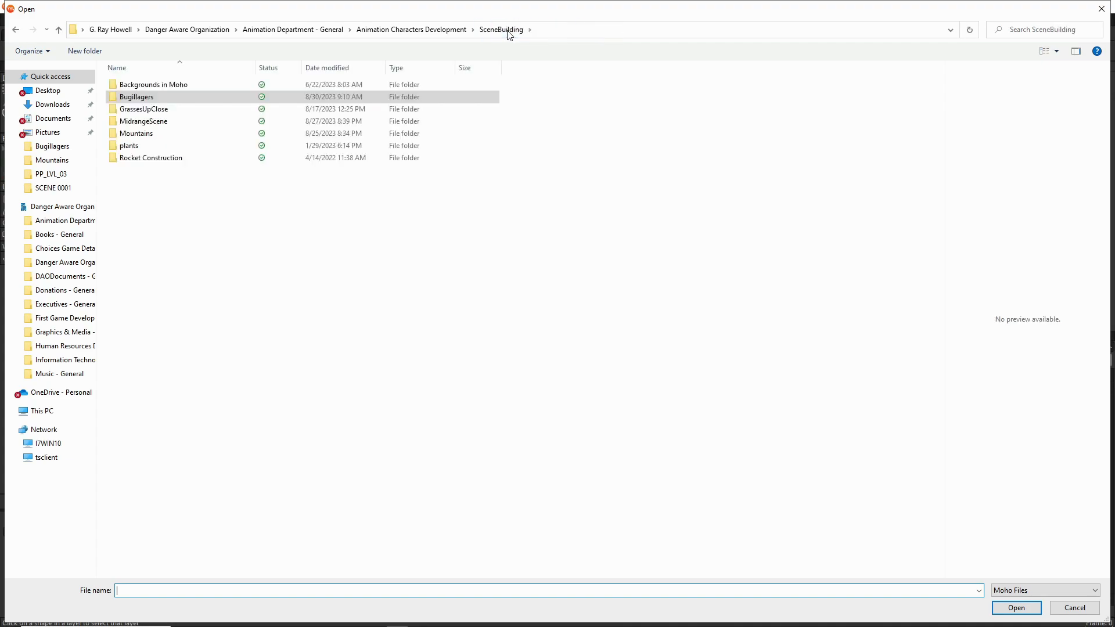
pyautogui.click(154, 138)
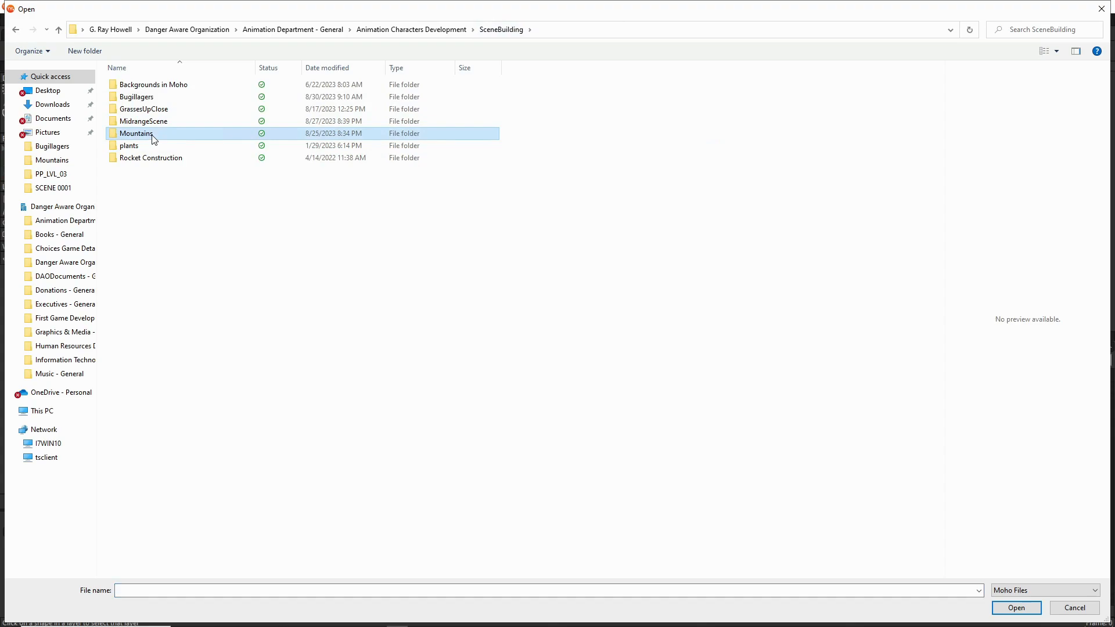
pyautogui.doubleClick(154, 139)
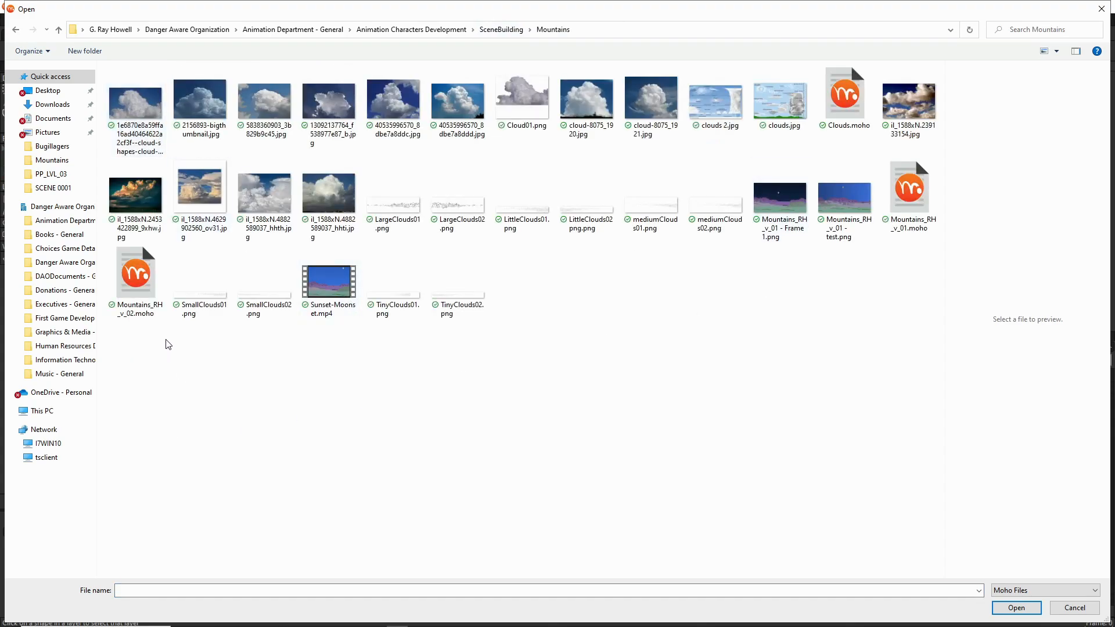
pyautogui.doubleClick(134, 276)
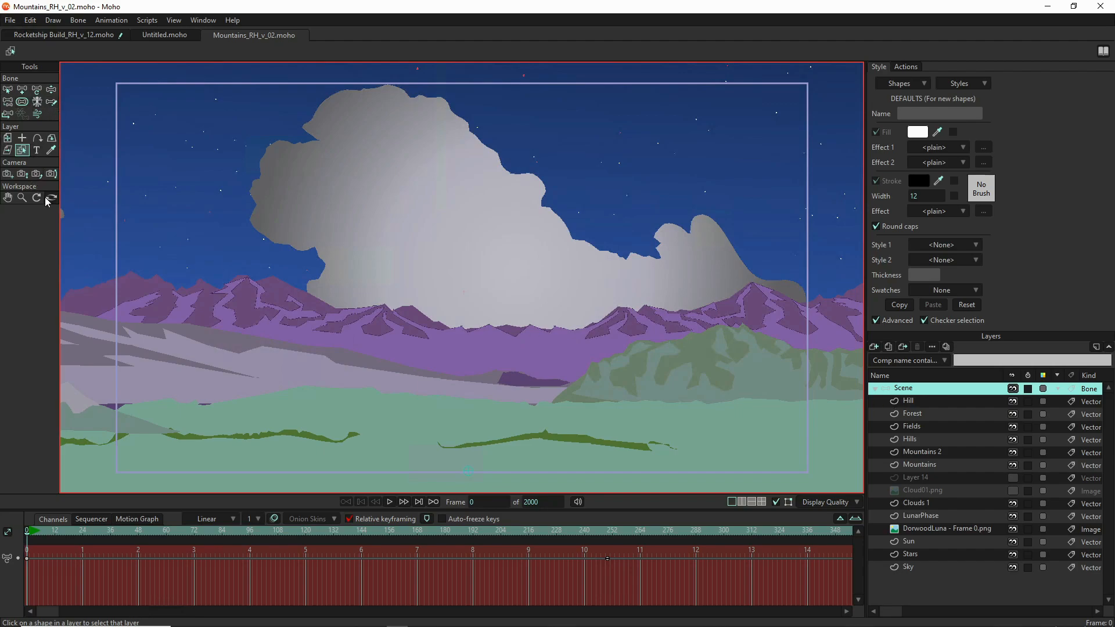
# - Delete the Clouds 1 layer from the mountain scene and make the Cloud01.png image layer visible
pyautogui.click(22, 89)
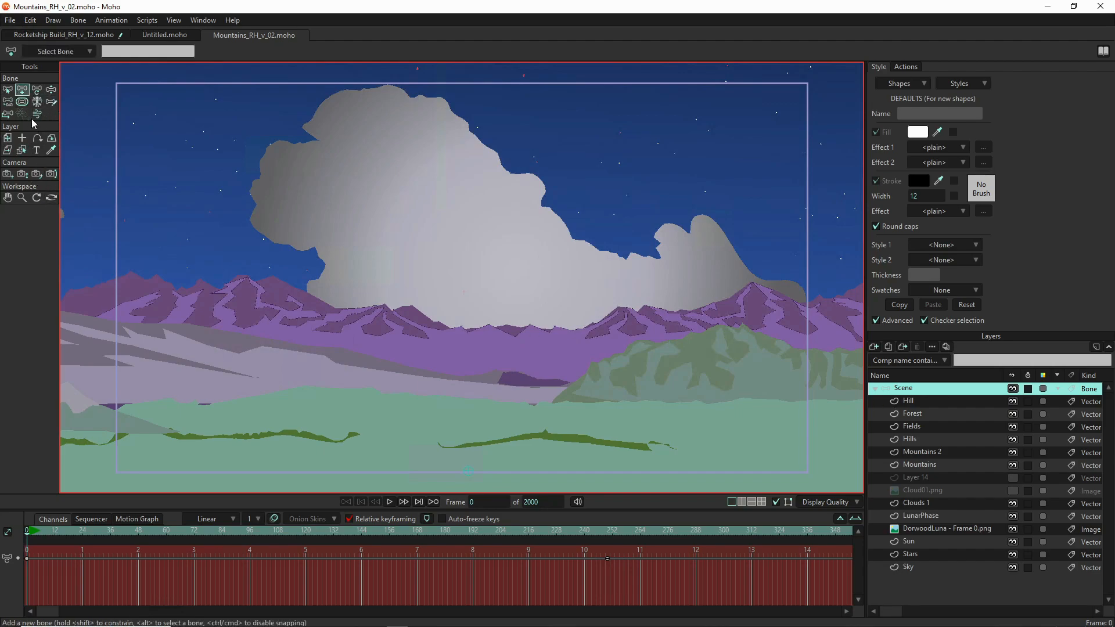
pyautogui.click(22, 150)
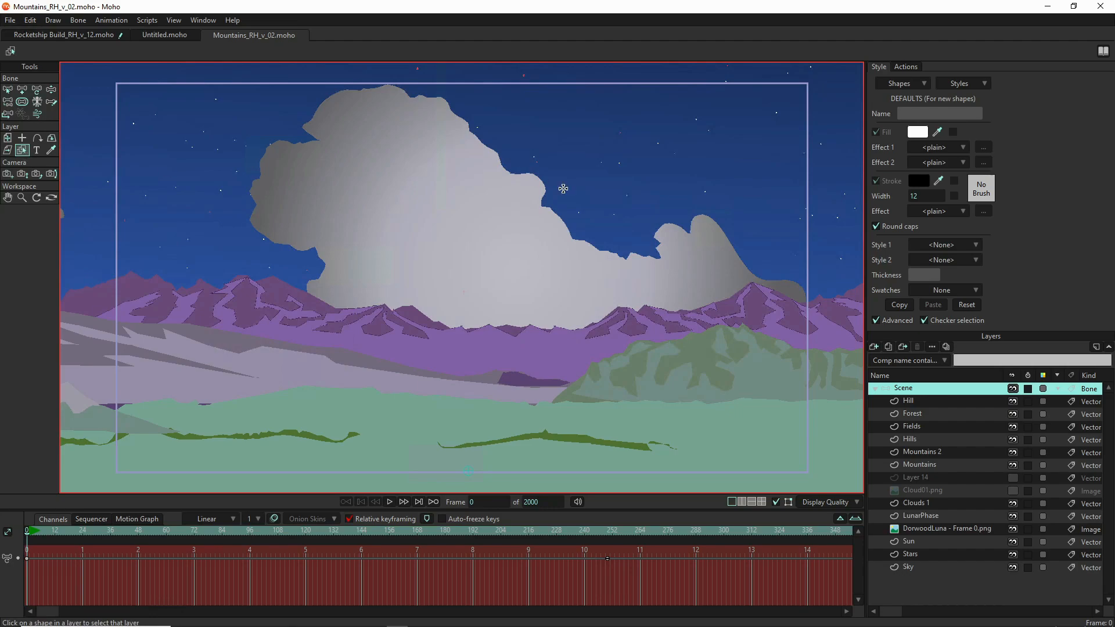
pyautogui.click(505, 242)
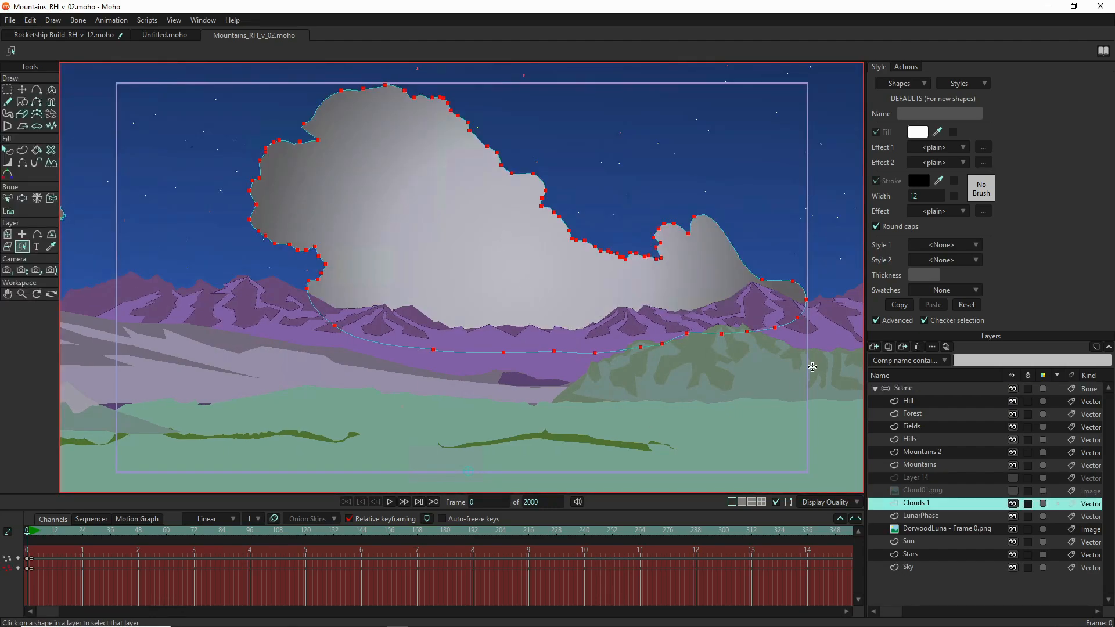
pyautogui.click(917, 347)
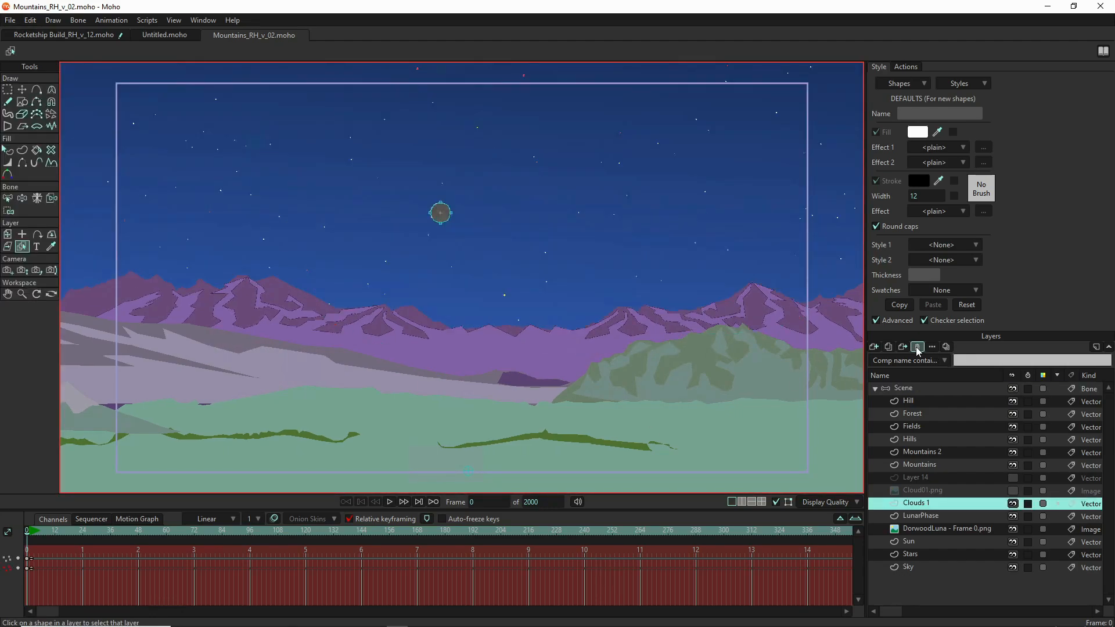
pyautogui.click(967, 492)
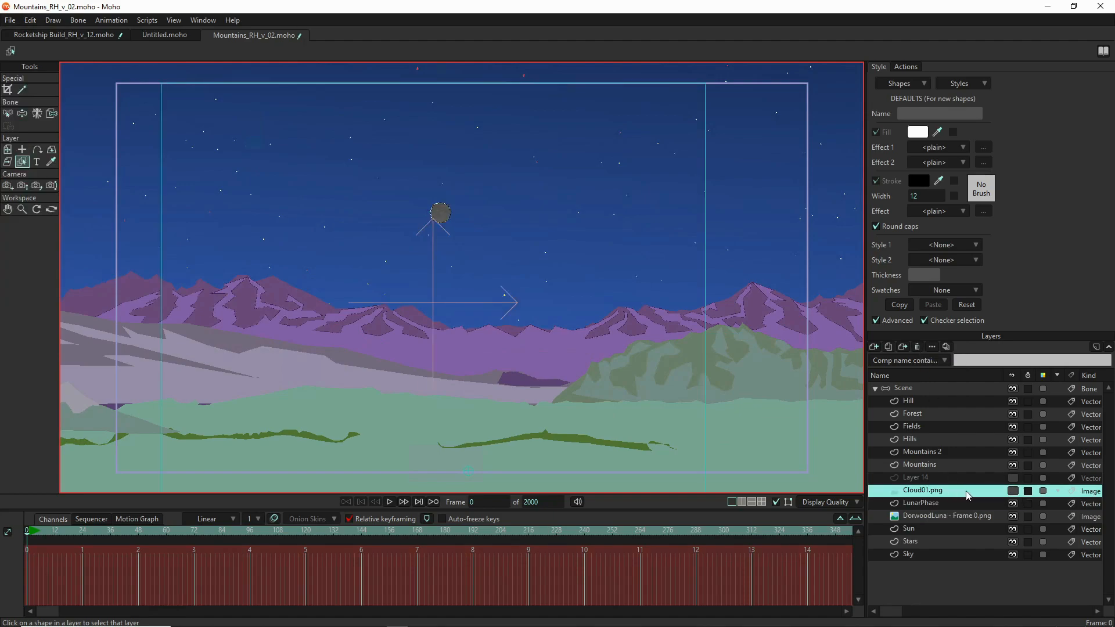
pyautogui.click(1012, 492)
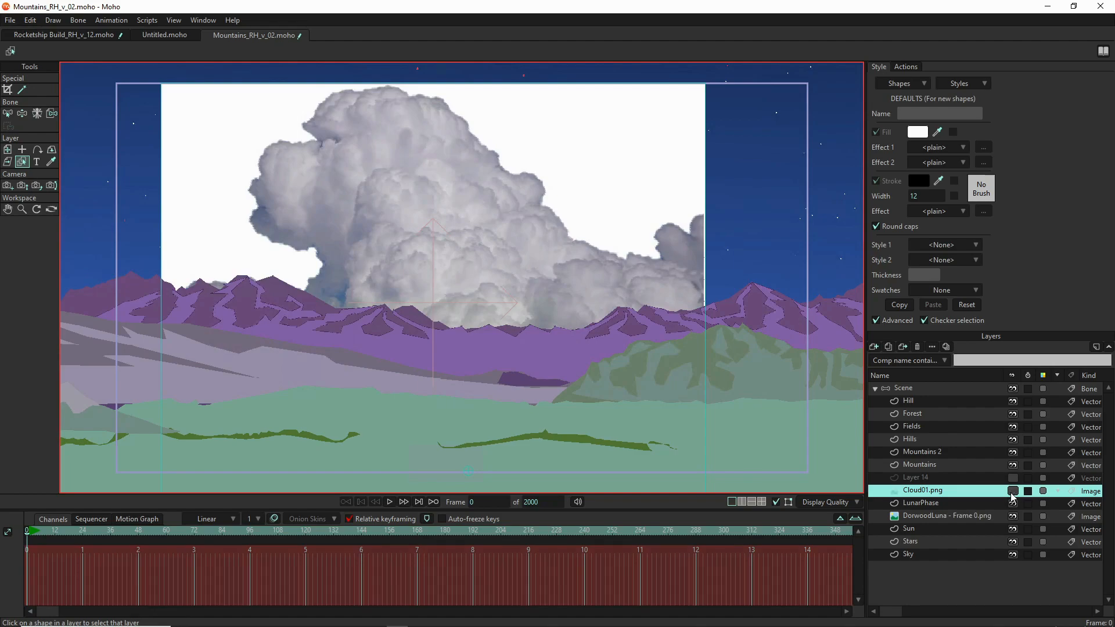
# - Hide the Cloud01.png image layer and delete it from the mountain scene
pyautogui.click(1011, 493)
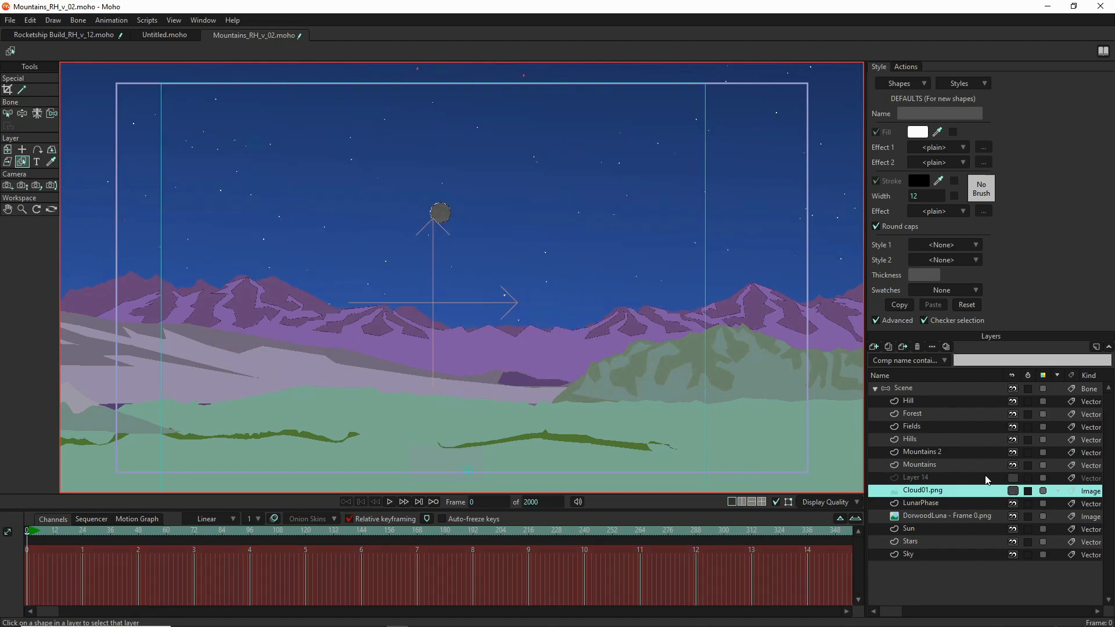
pyautogui.click(918, 347)
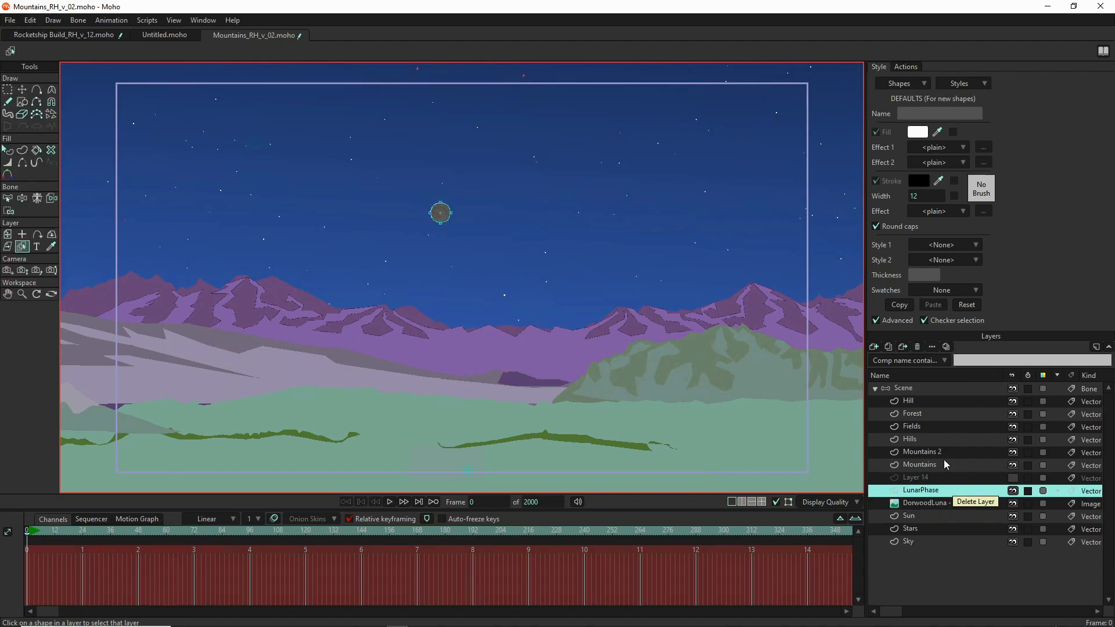
# - Select all the control bones of the Scene bone layer beneath the landscape and show their labels
pyautogui.scroll(-3, 390, 346)
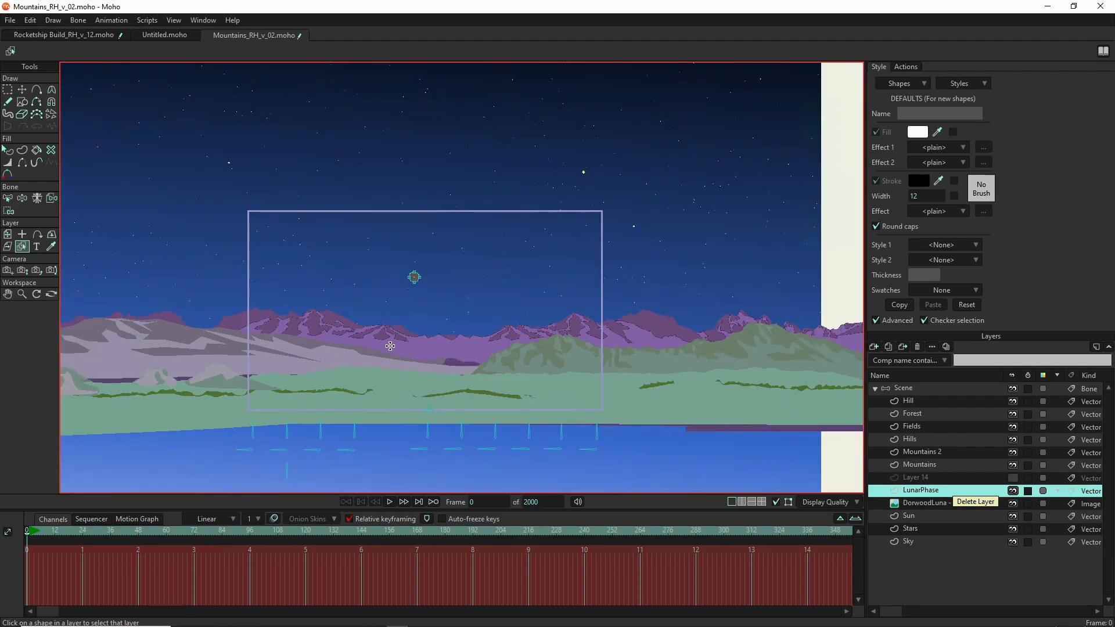
pyautogui.moveTo(397, 415); pyautogui.dragTo(401, 337)
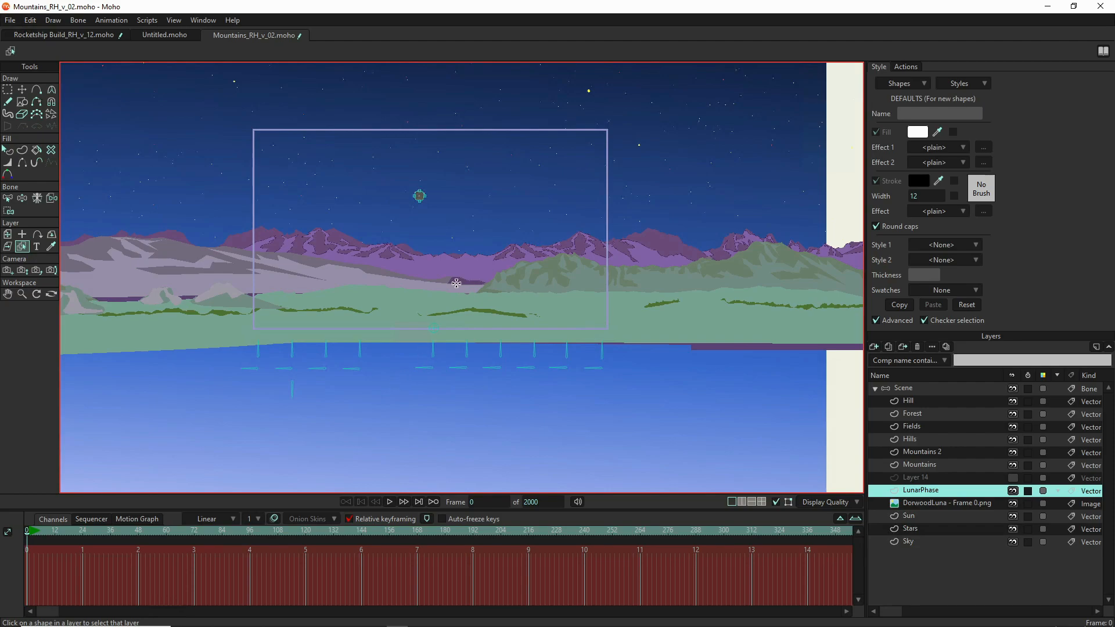
pyautogui.scroll(-2, 430, 312)
pyautogui.moveTo(430, 318); pyautogui.dragTo(422, 391)
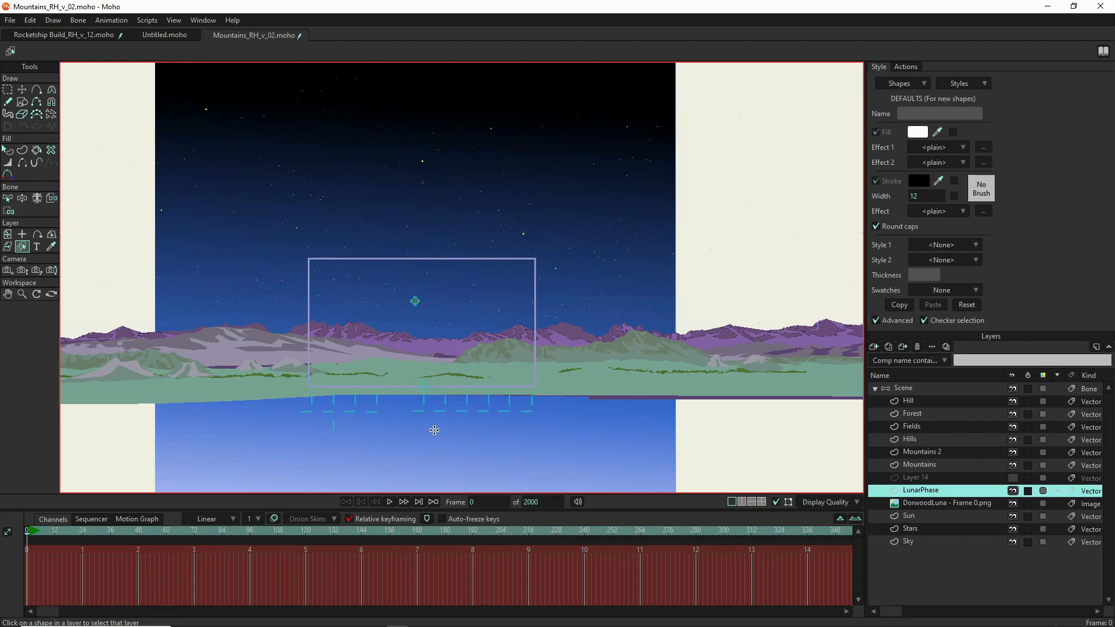
pyautogui.scroll(2, 430, 457)
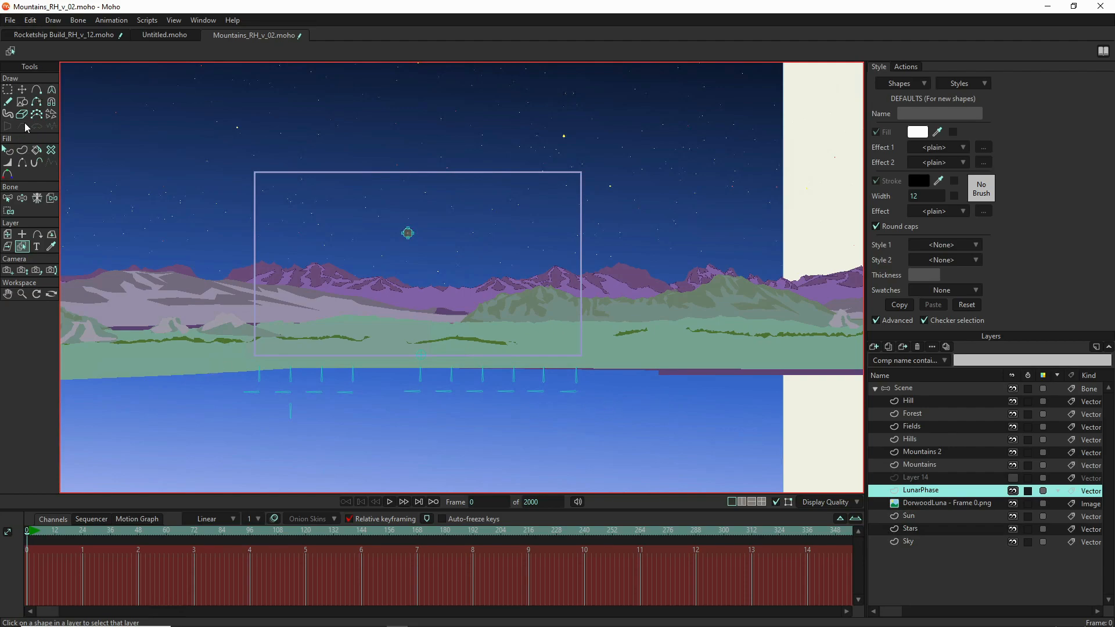
pyautogui.click(7, 90)
pyautogui.moveTo(652, 444); pyautogui.dragTo(209, 364)
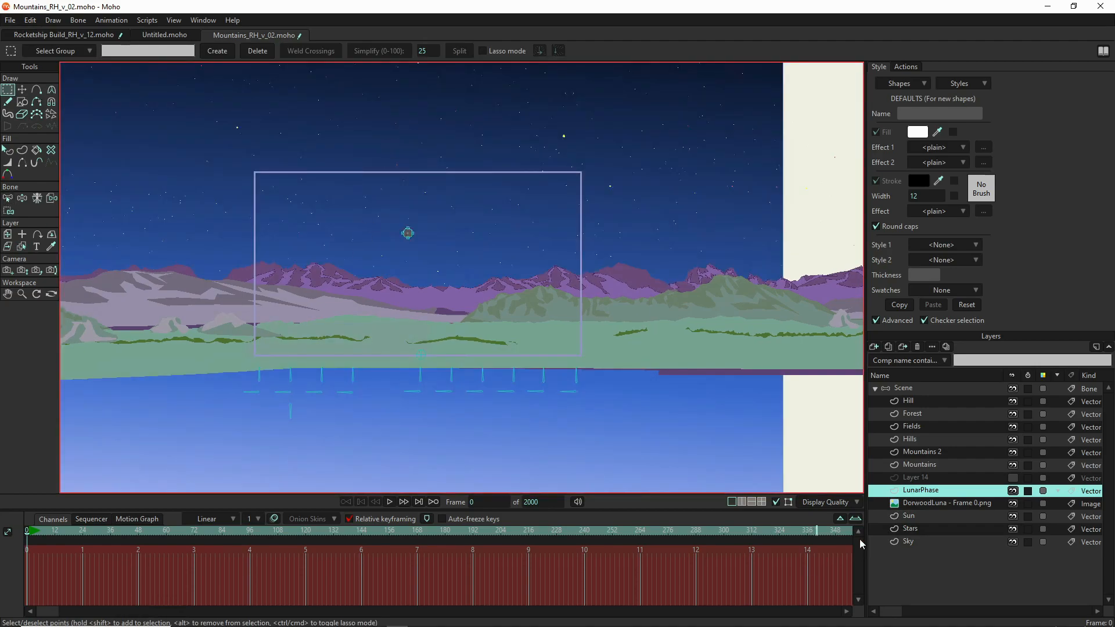
pyautogui.click(917, 387)
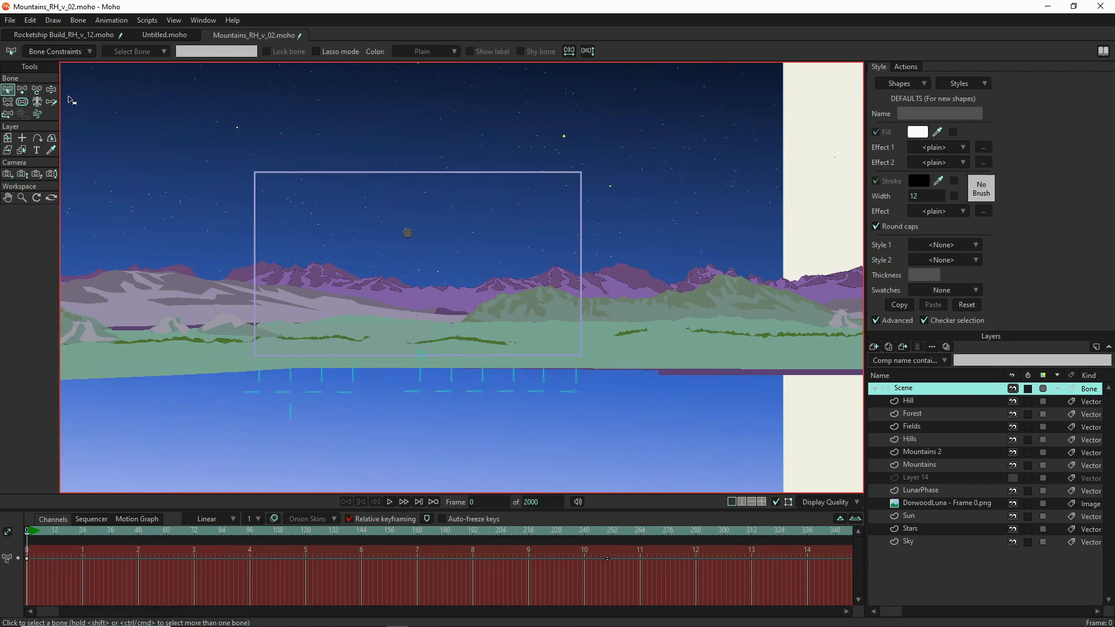
pyautogui.moveTo(662, 464); pyautogui.dragTo(208, 370)
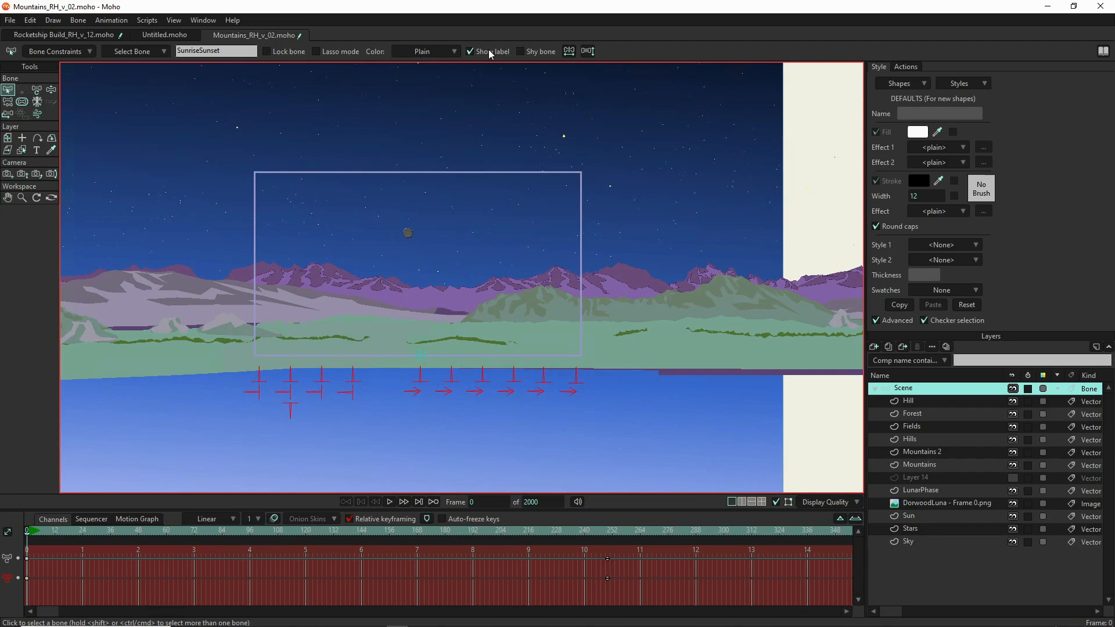
pyautogui.click(470, 52)
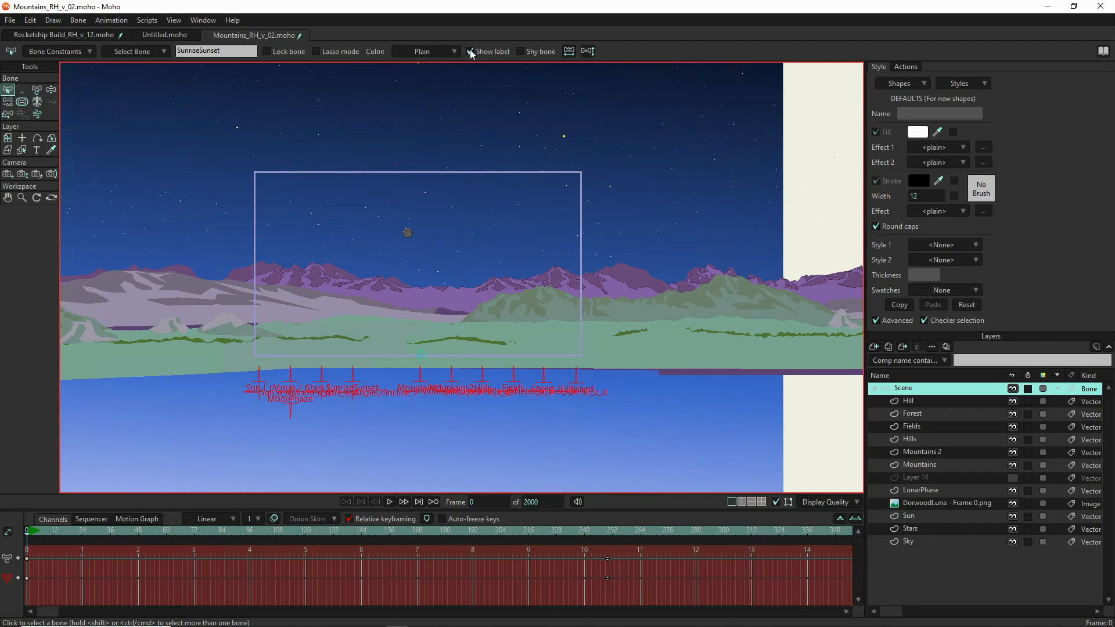
# - Examine the labels of the sky control bones for the sun, moon, moon phase, stars, sunrise/sunset and angle of incline
pyautogui.scroll(5, 257, 411)
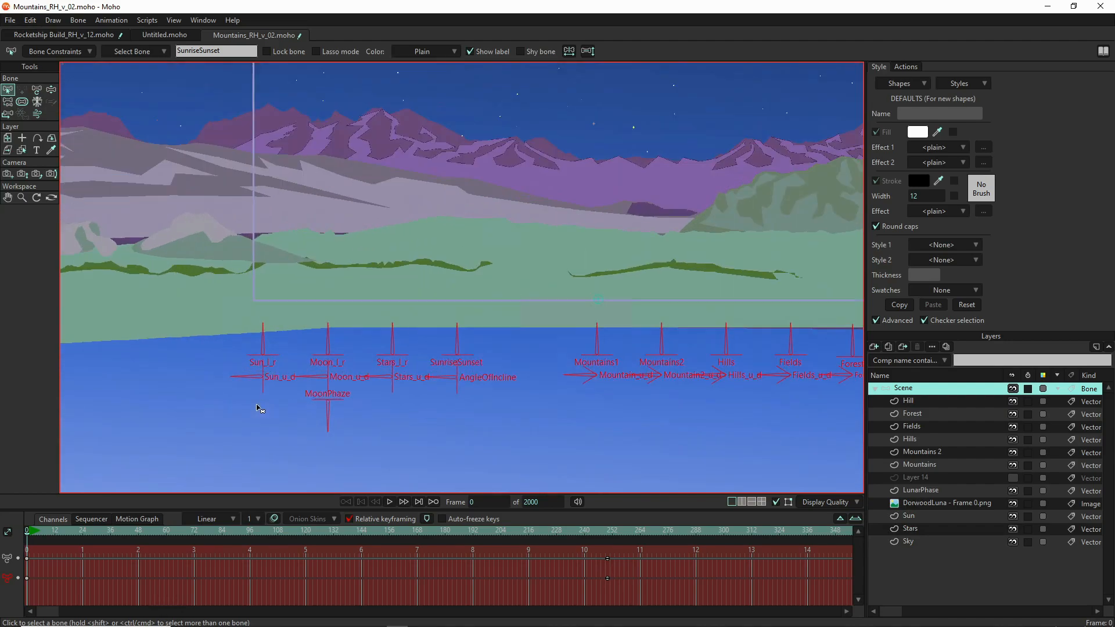
pyautogui.scroll(3, 269, 271)
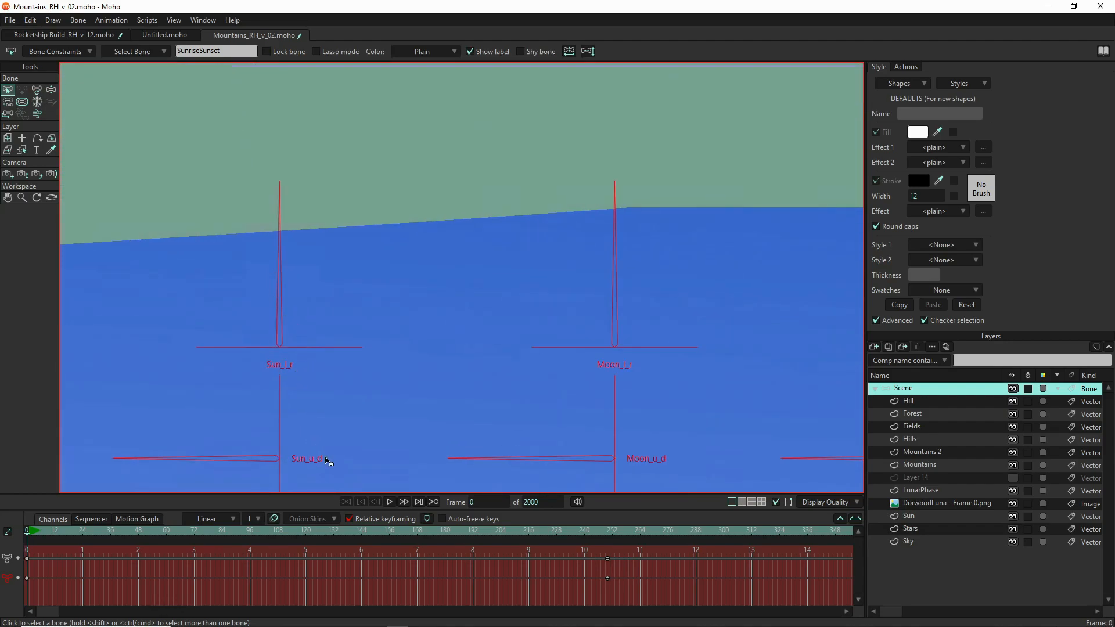
pyautogui.moveTo(671, 394); pyautogui.dragTo(482, 289)
pyautogui.moveTo(500, 350); pyautogui.dragTo(490, 242)
pyautogui.moveTo(452, 417); pyautogui.dragTo(349, 427)
pyautogui.moveTo(701, 287); pyautogui.dragTo(526, 378)
pyautogui.moveTo(546, 453); pyautogui.dragTo(356, 376)
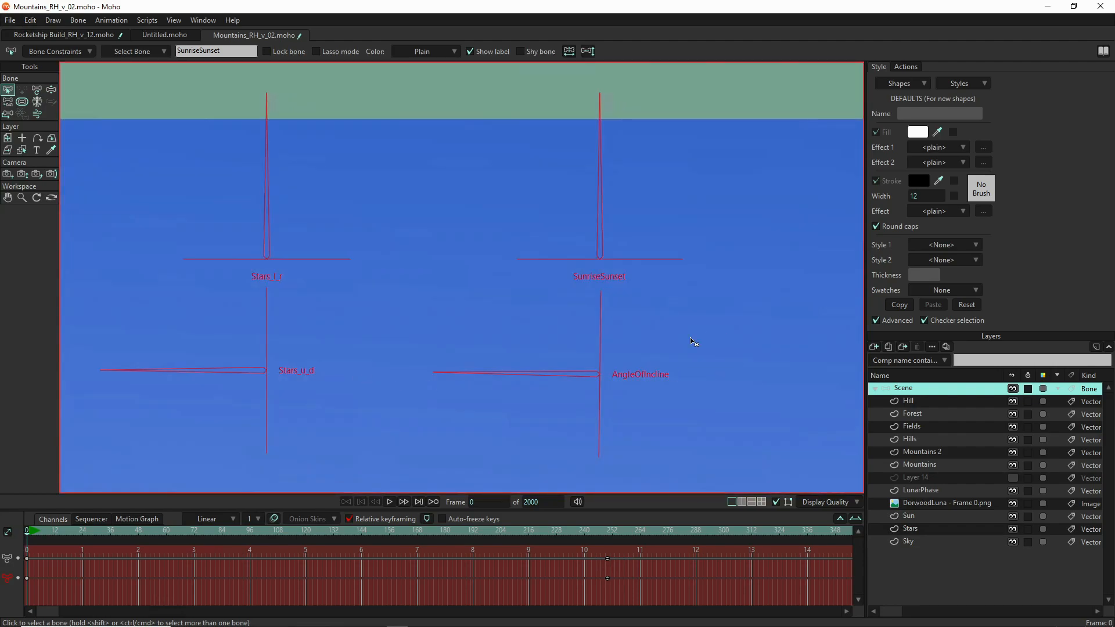
pyautogui.moveTo(693, 342); pyautogui.dragTo(617, 345)
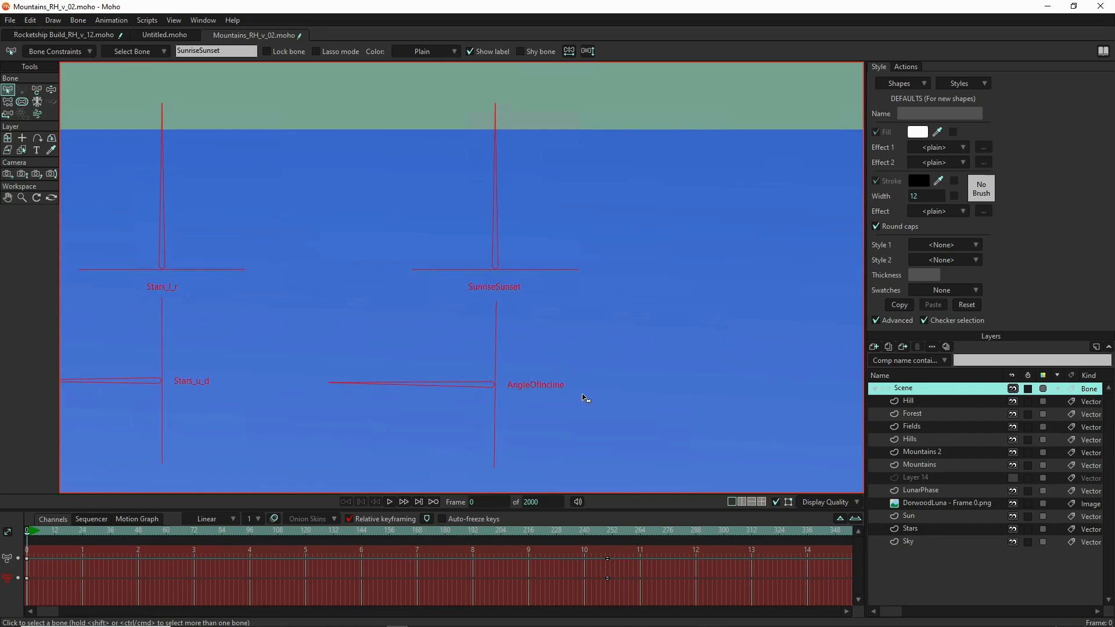
# - Examine the labels of the landscape control bones for the two mountain layers, hills, fields, forest and hill island
pyautogui.moveTo(700, 362); pyautogui.dragTo(298, 373)
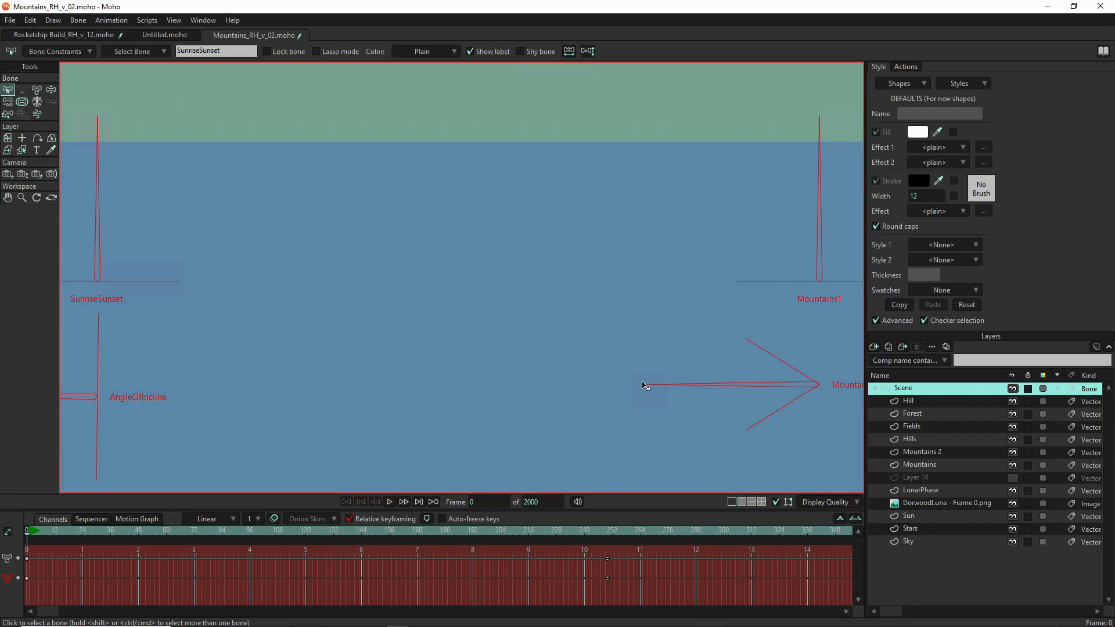
pyautogui.moveTo(645, 385); pyautogui.dragTo(343, 393)
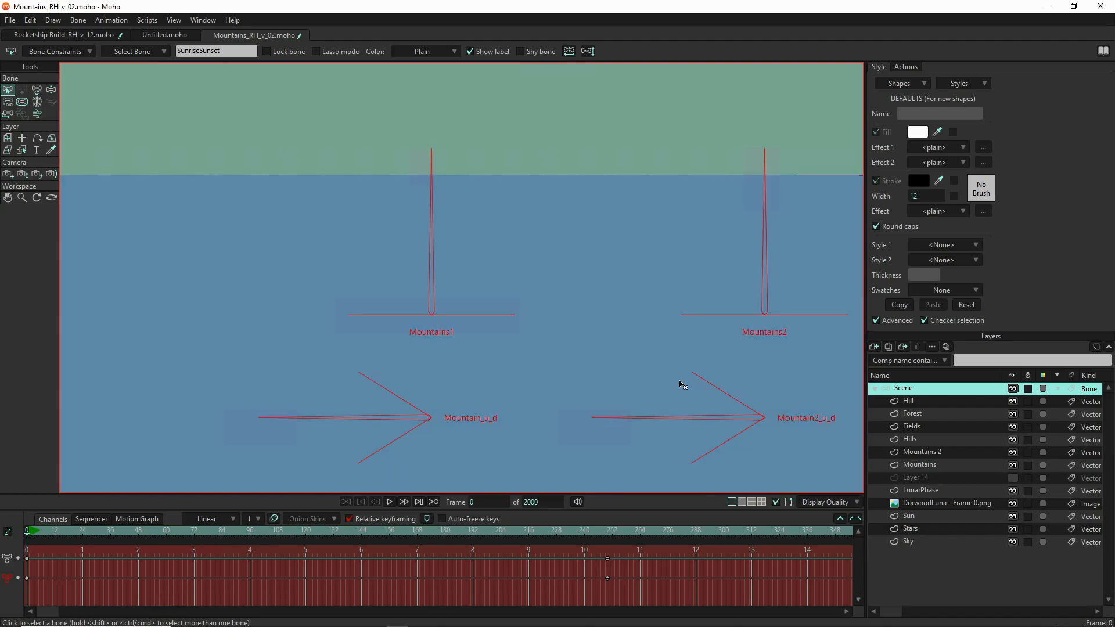
pyautogui.moveTo(685, 381); pyautogui.dragTo(266, 381)
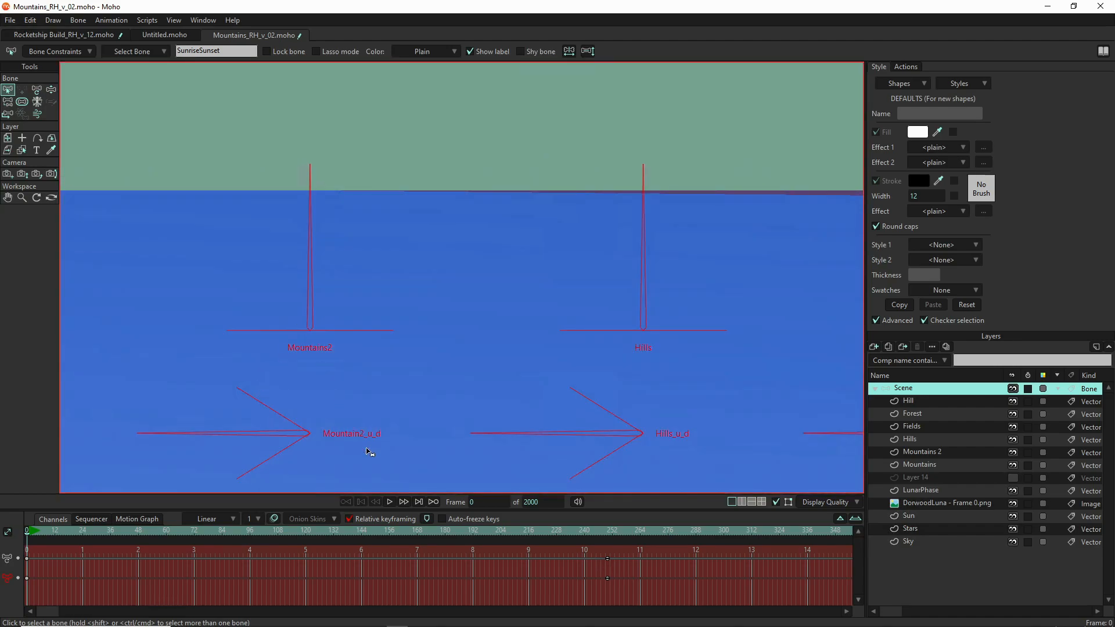
pyautogui.moveTo(367, 452); pyautogui.dragTo(153, 444)
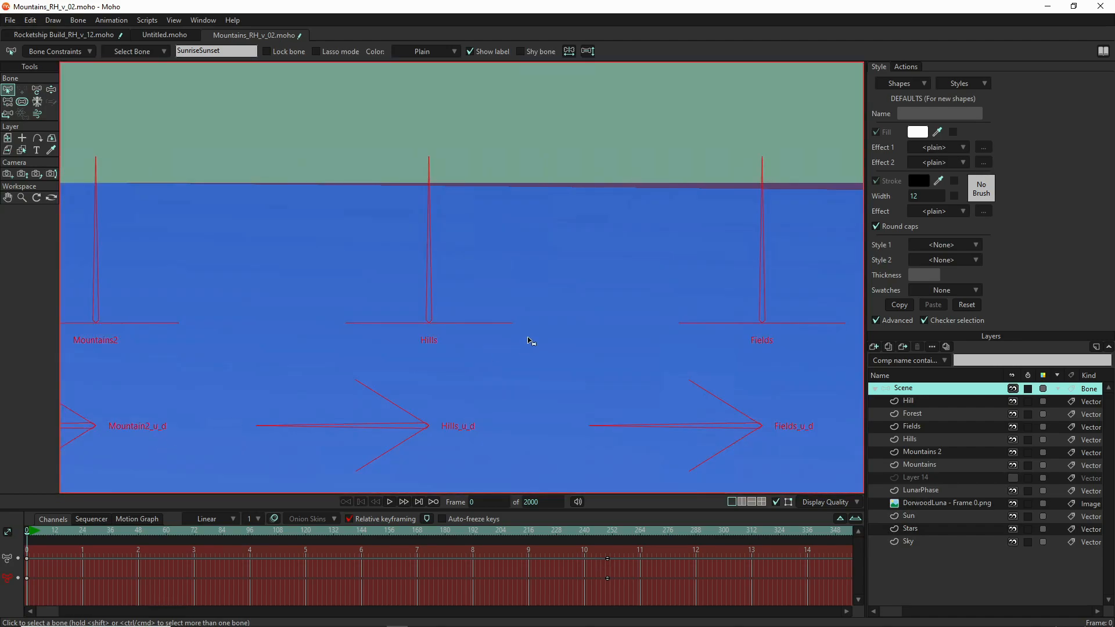
pyautogui.moveTo(468, 329); pyautogui.dragTo(467, 315)
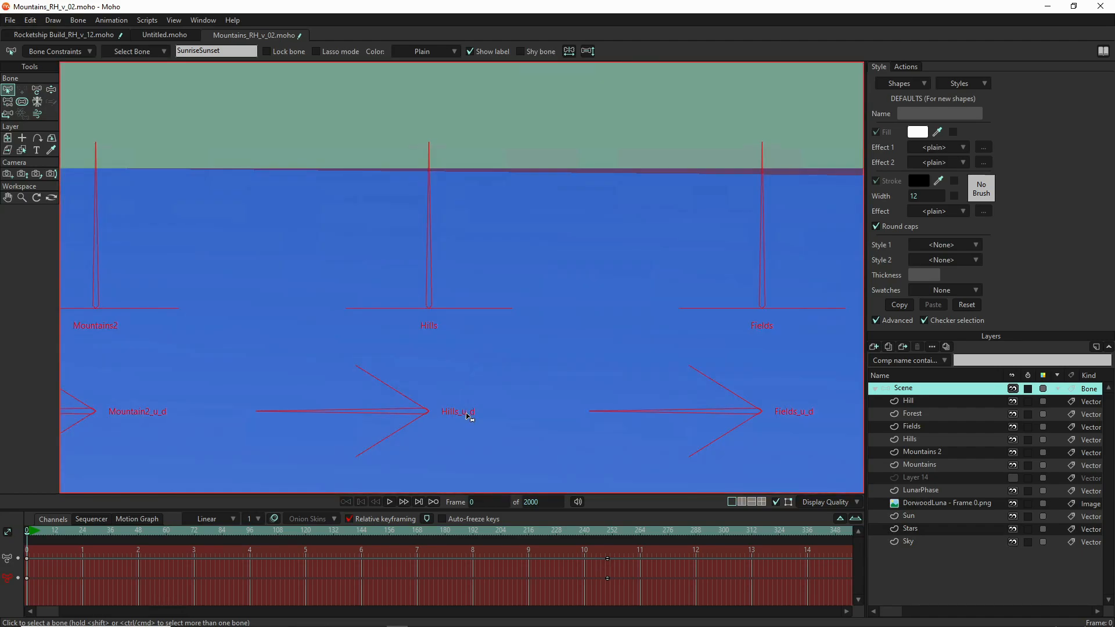
pyautogui.moveTo(834, 378); pyautogui.dragTo(676, 383)
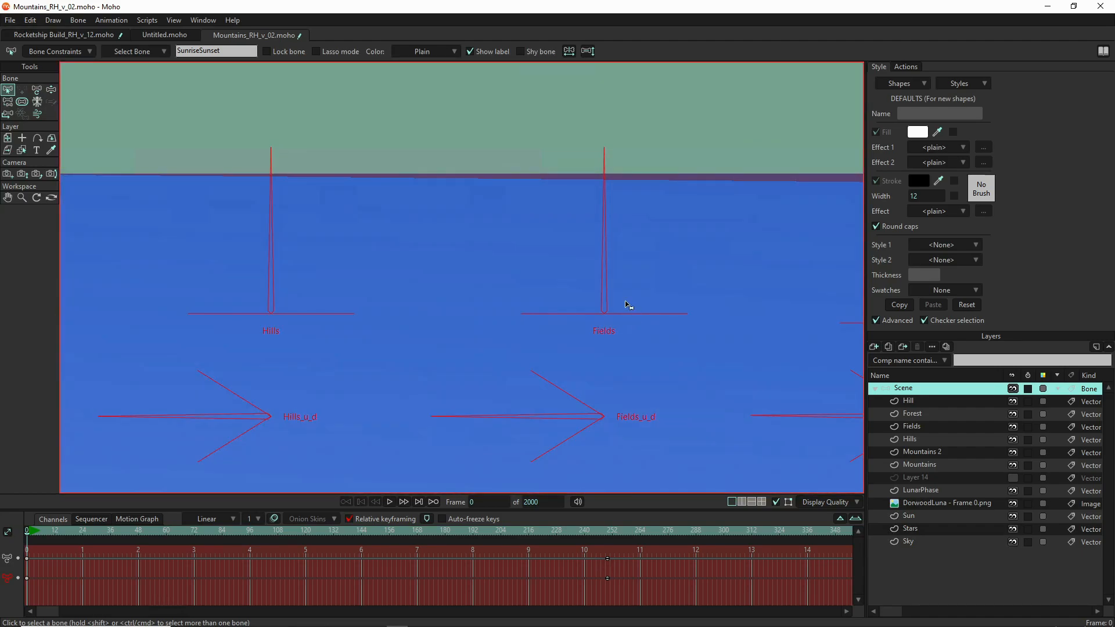
pyautogui.moveTo(672, 433); pyautogui.dragTo(320, 423)
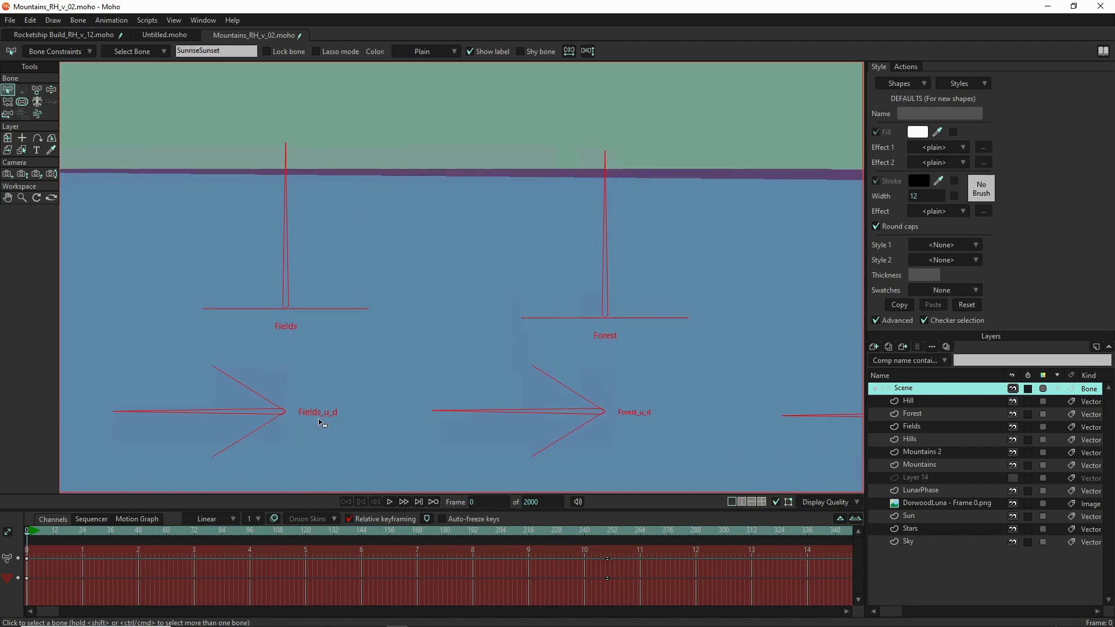
pyautogui.moveTo(566, 378); pyautogui.dragTo(266, 411)
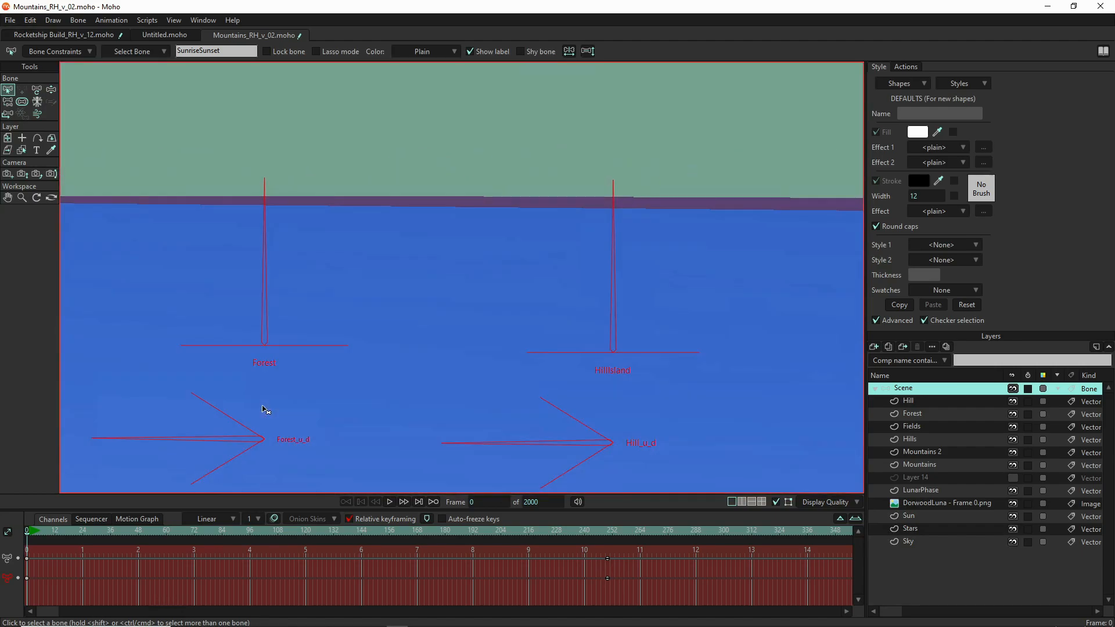
pyautogui.moveTo(659, 408); pyautogui.dragTo(617, 392)
pyautogui.scroll(-5, 637, 409)
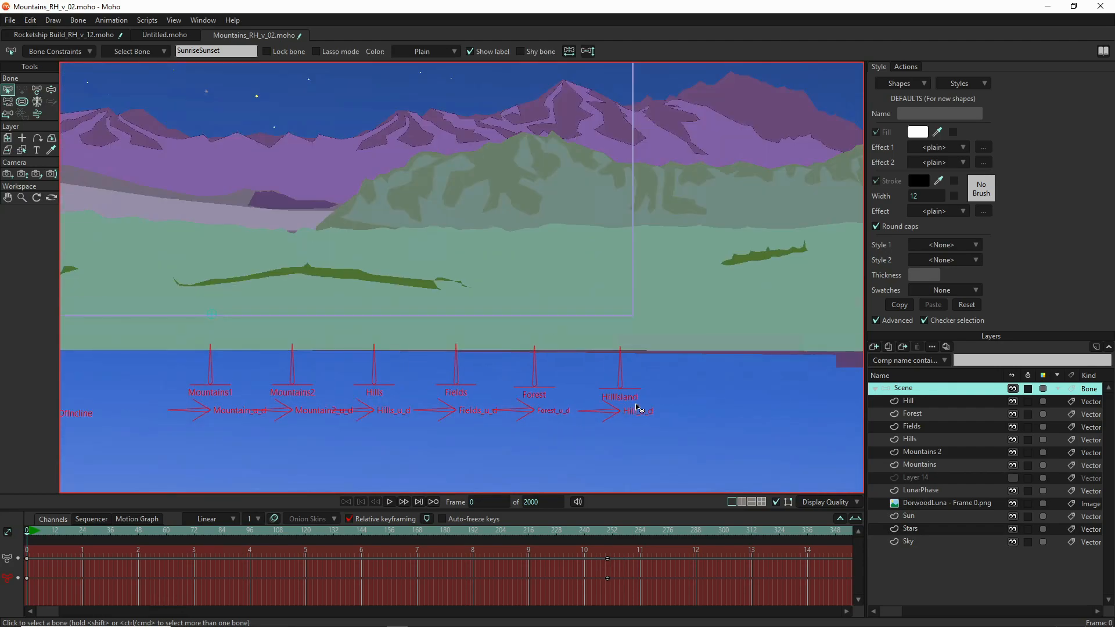
# - Set a custom project size with unconstrained proportions, a width of 9000 and a slightly lower height
pyautogui.moveTo(428, 448); pyautogui.dragTo(708, 442)
pyautogui.moveTo(457, 411)
pyautogui.mouseDown()
pyautogui.moveTo(632, 418)
pyautogui.moveTo(475, 414)
pyautogui.mouseUp()
pyautogui.scroll(-4, 662, 435)
pyautogui.scroll(-3, 488, 410)
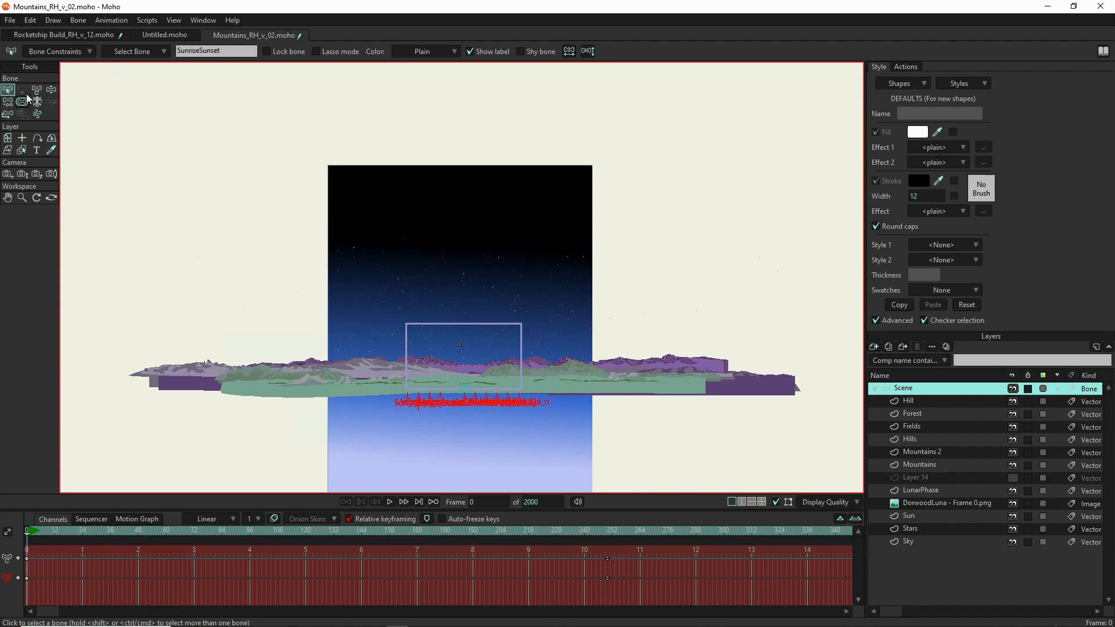
pyautogui.click(11, 21)
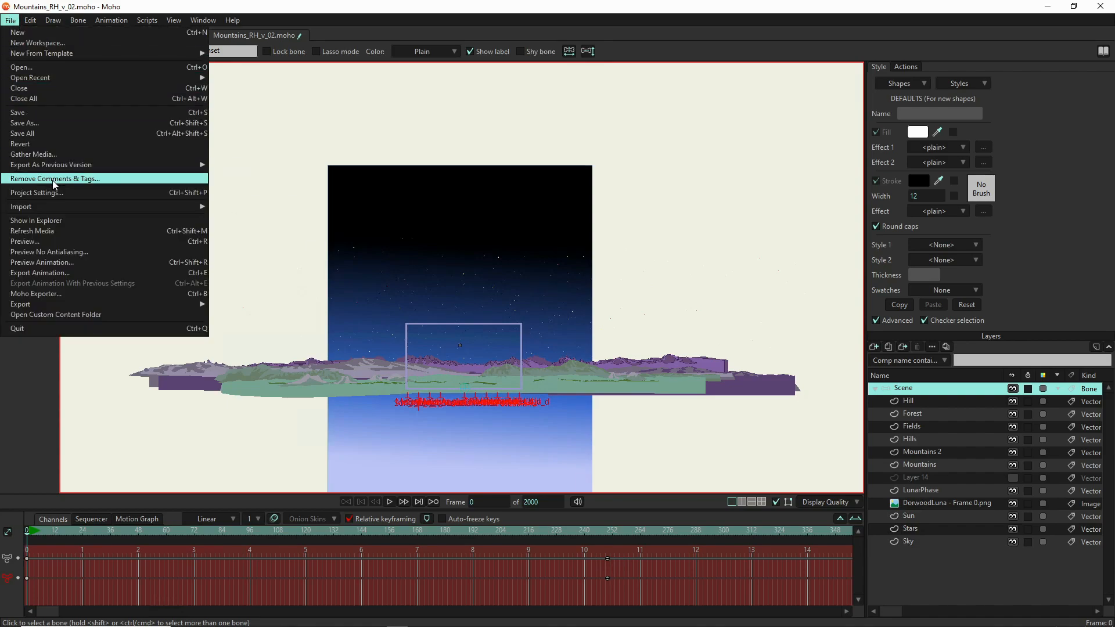
pyautogui.moveTo(60, 169)
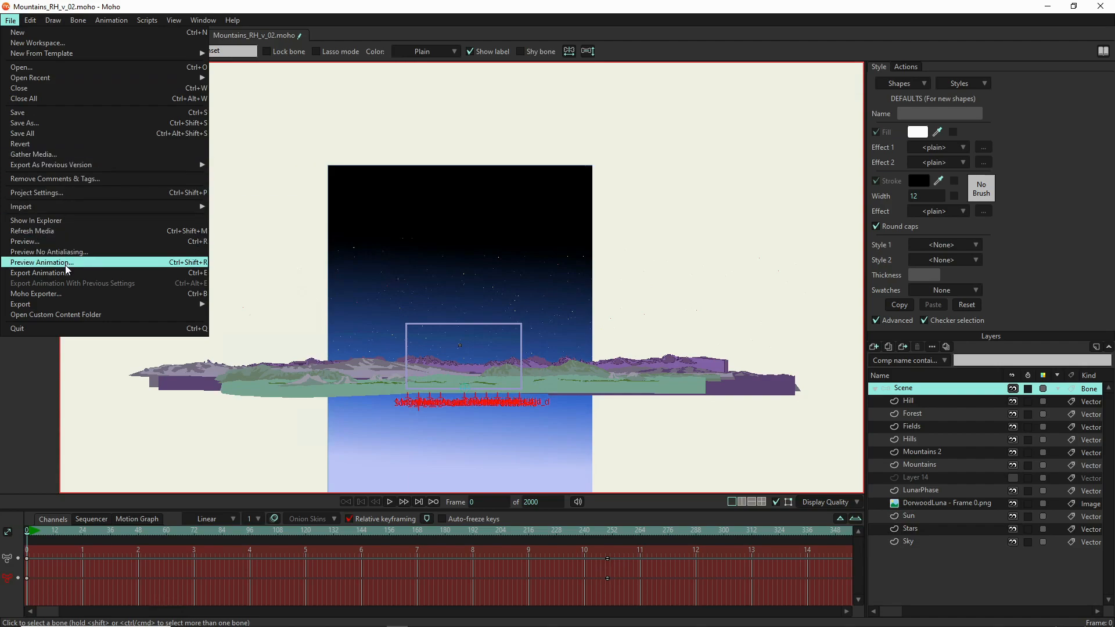
pyautogui.click(44, 199)
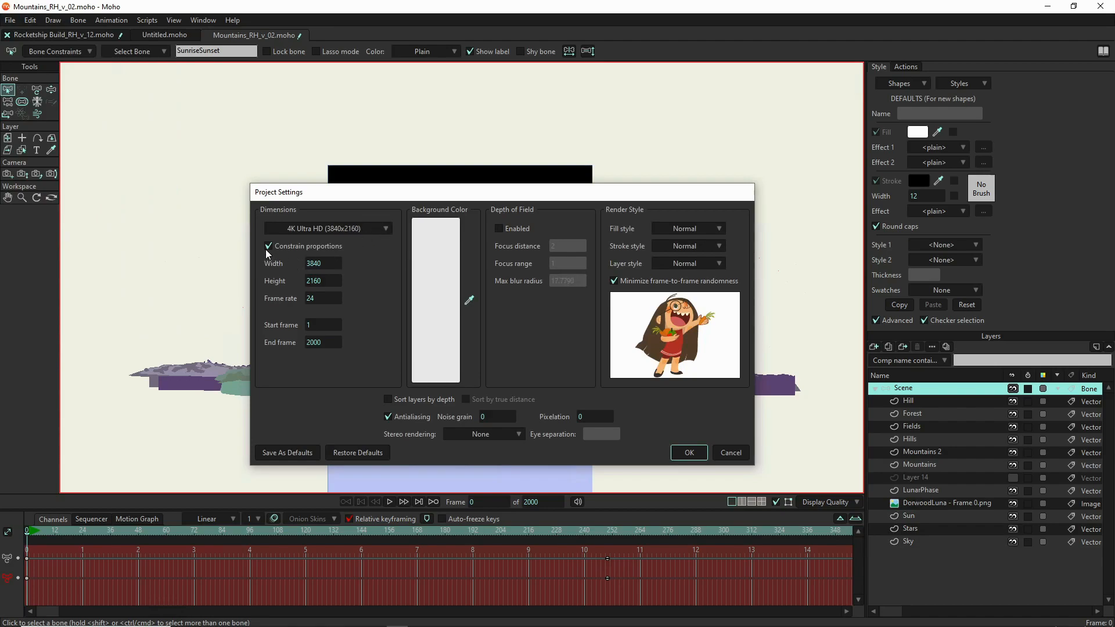
pyautogui.click(333, 266)
pyautogui.write('9000')
pyautogui.click(325, 283)
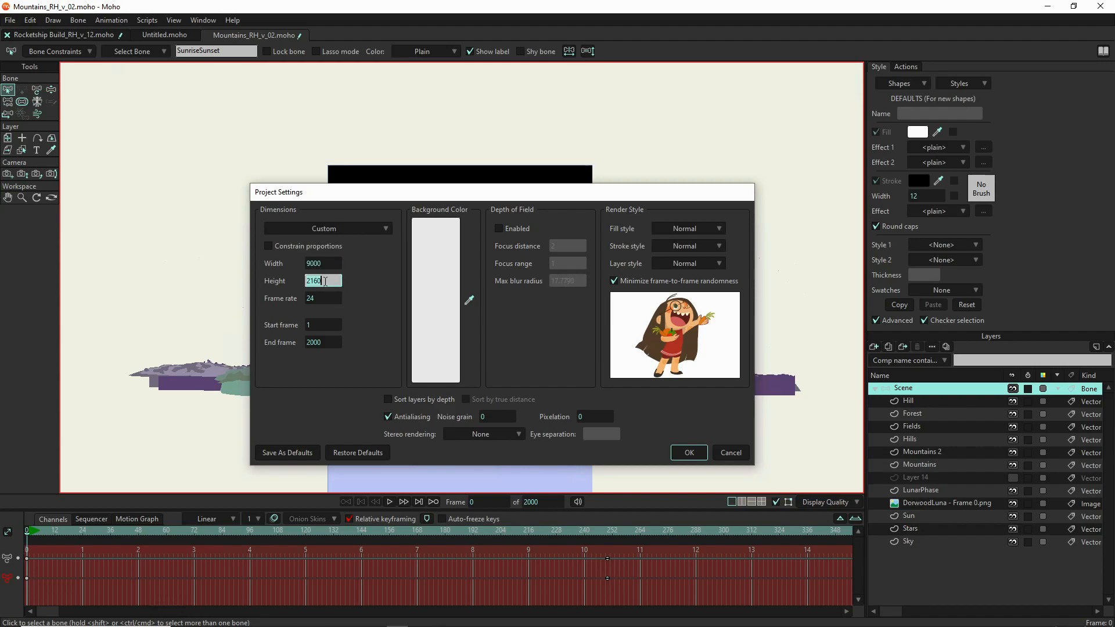
pyautogui.write('2')
pyautogui.press('Return')
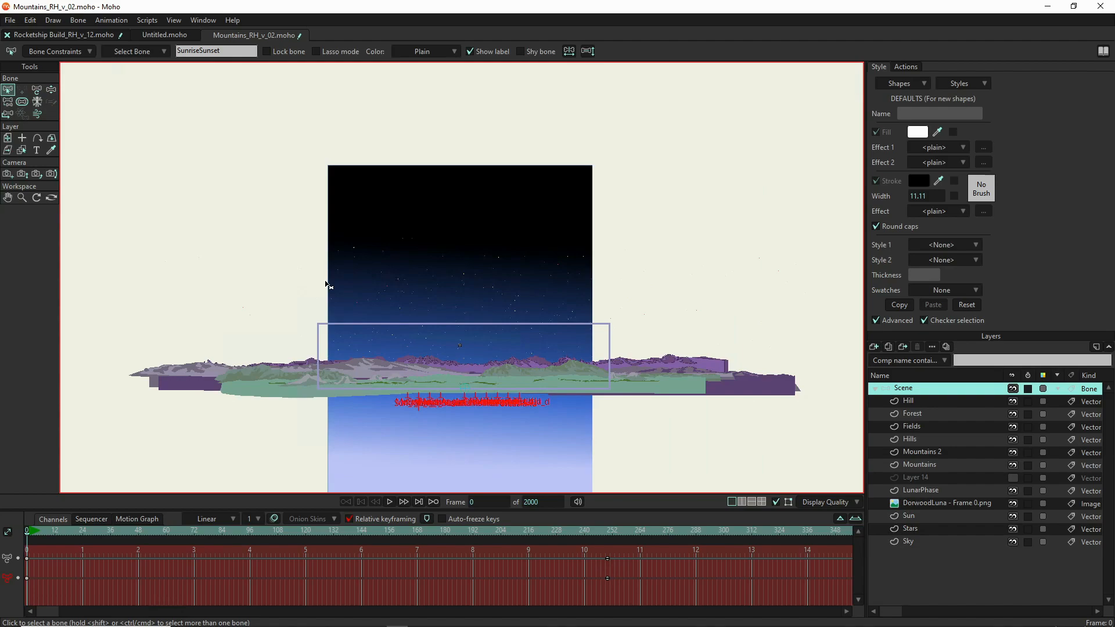
# - Track the camera vertically to a Y position of about 11.41 and zoom it to a vertical field of view of about 132.4 degrees
pyautogui.scroll(5, 459, 367)
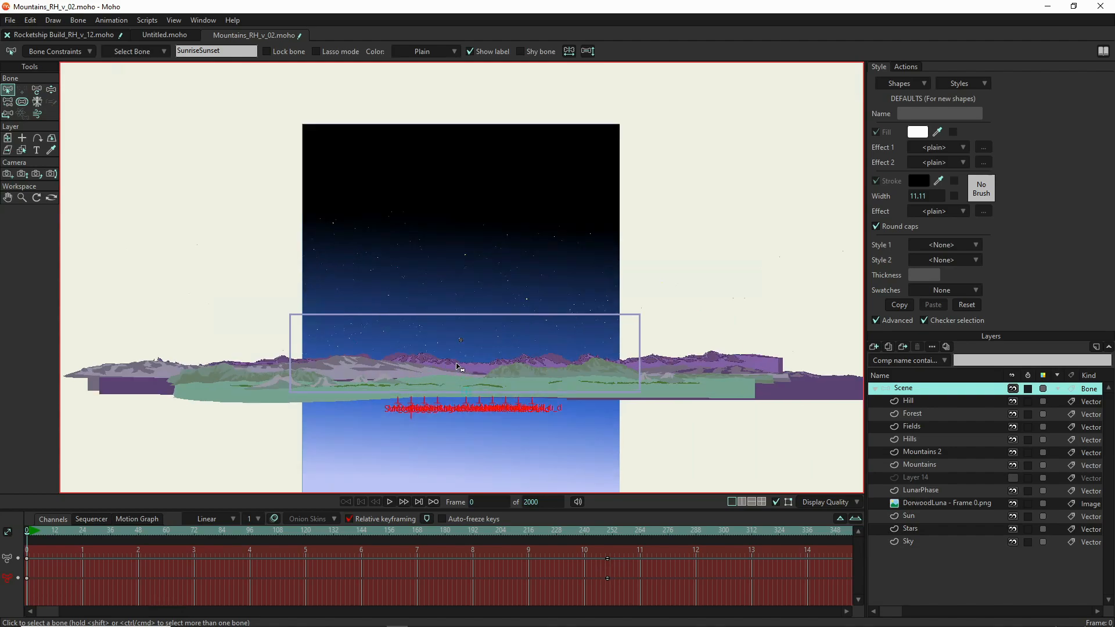
pyautogui.scroll(-4, 575, 359)
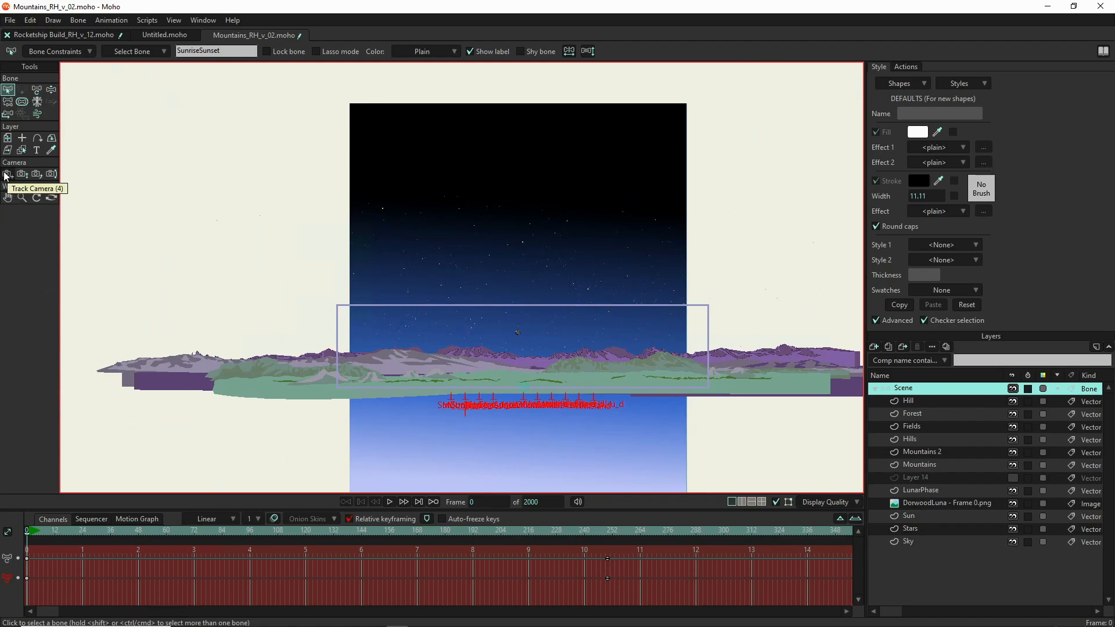
pyautogui.click(5, 175)
pyautogui.moveTo(469, 365); pyautogui.dragTo(470, 383)
pyautogui.click(22, 175)
pyautogui.moveTo(550, 447)
pyautogui.mouseDown()
pyautogui.moveTo(550, 423)
pyautogui.moveTo(561, 488)
pyautogui.moveTo(547, 431)
pyautogui.mouseUp()
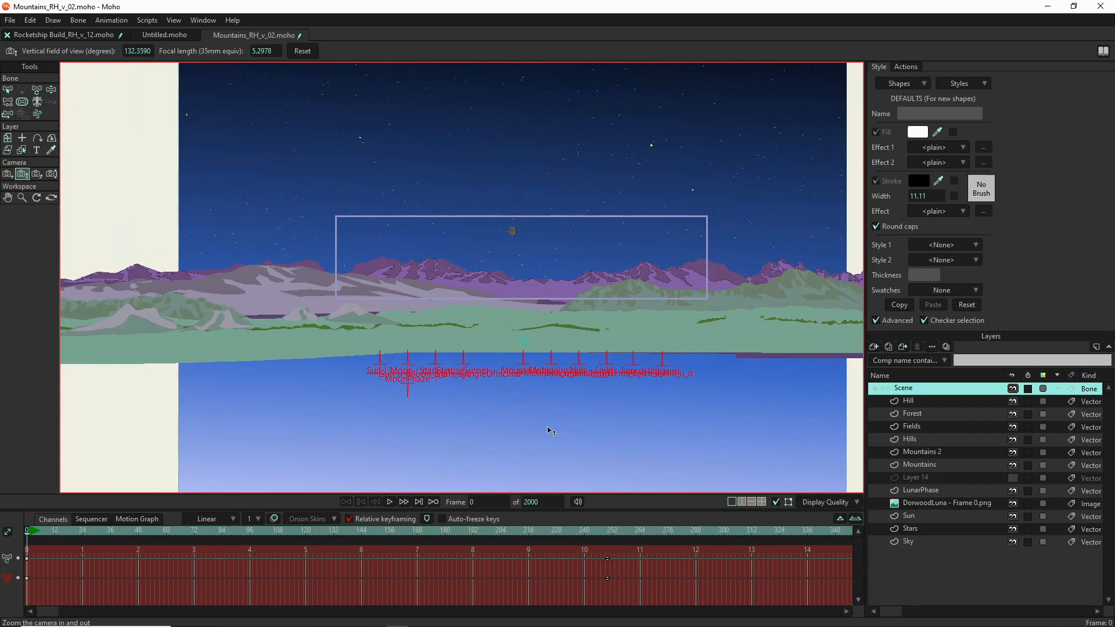
# - Lower the camera's Y position to about 10.68 and widen its vertical field of view to about 148.3 degrees
pyautogui.click(7, 173)
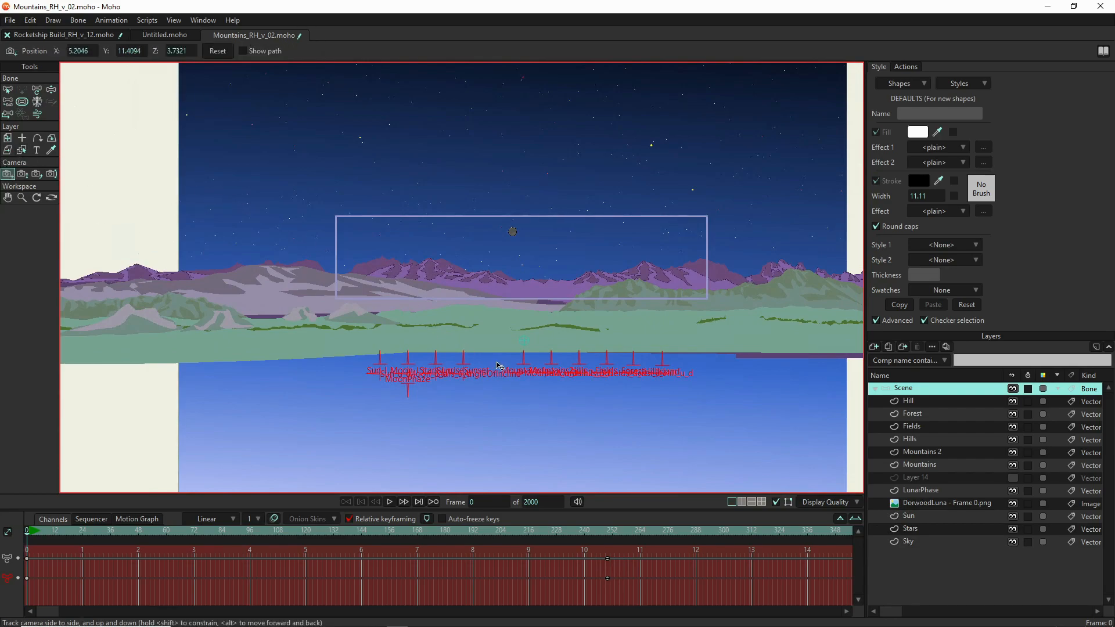
pyautogui.moveTo(556, 402)
pyautogui.mouseDown()
pyautogui.moveTo(554, 412)
pyautogui.moveTo(551, 384)
pyautogui.mouseUp()
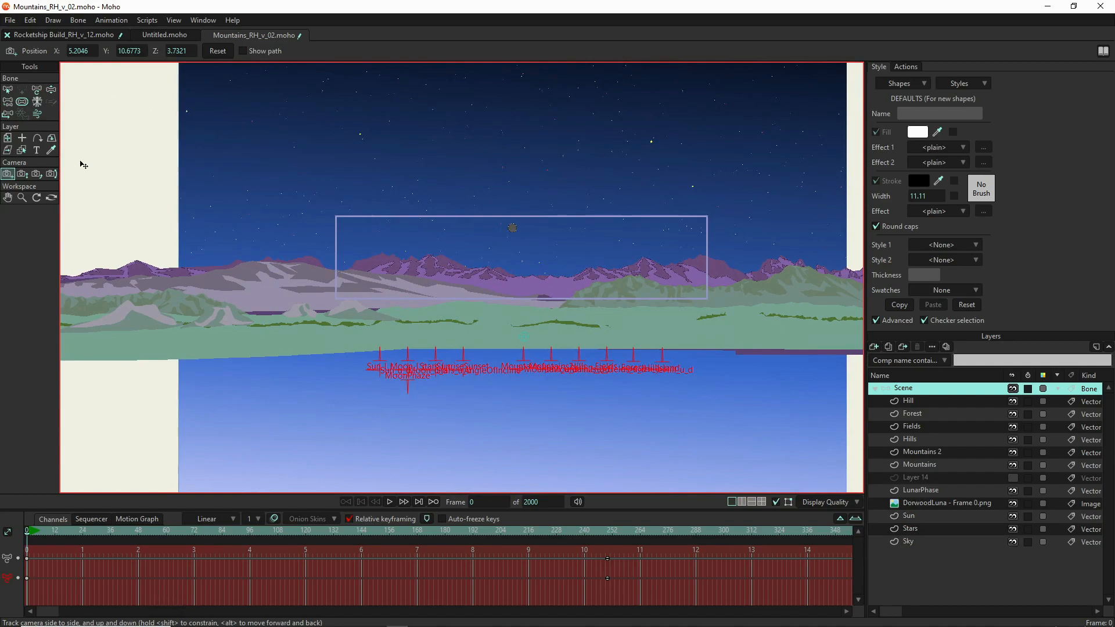
pyautogui.click(22, 174)
pyautogui.moveTo(561, 375); pyautogui.dragTo(578, 318)
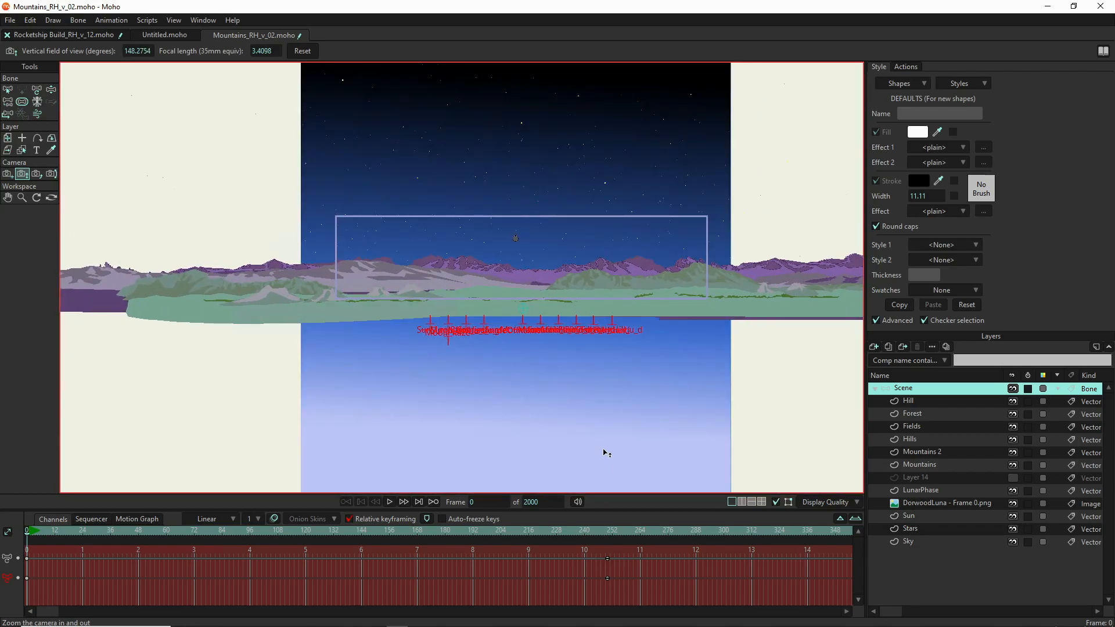
# - Move to frame 1, clear the Scene layer's bone selection and select only the Sun_l_r bone
pyautogui.click(51, 90)
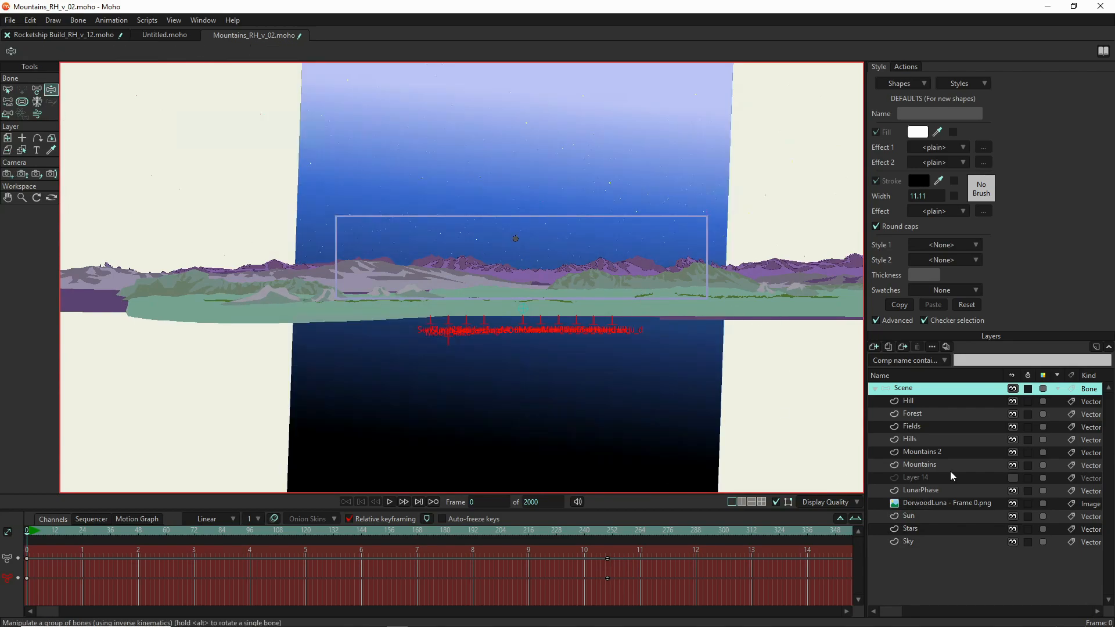
pyautogui.click(29, 533)
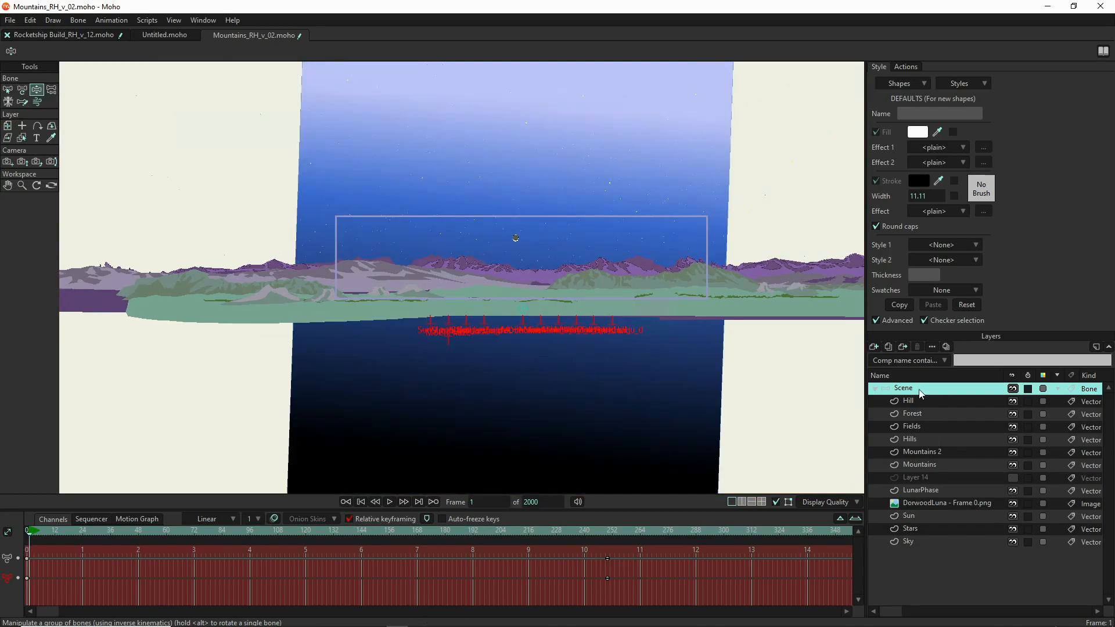
pyautogui.click(21, 90)
pyautogui.click(9, 91)
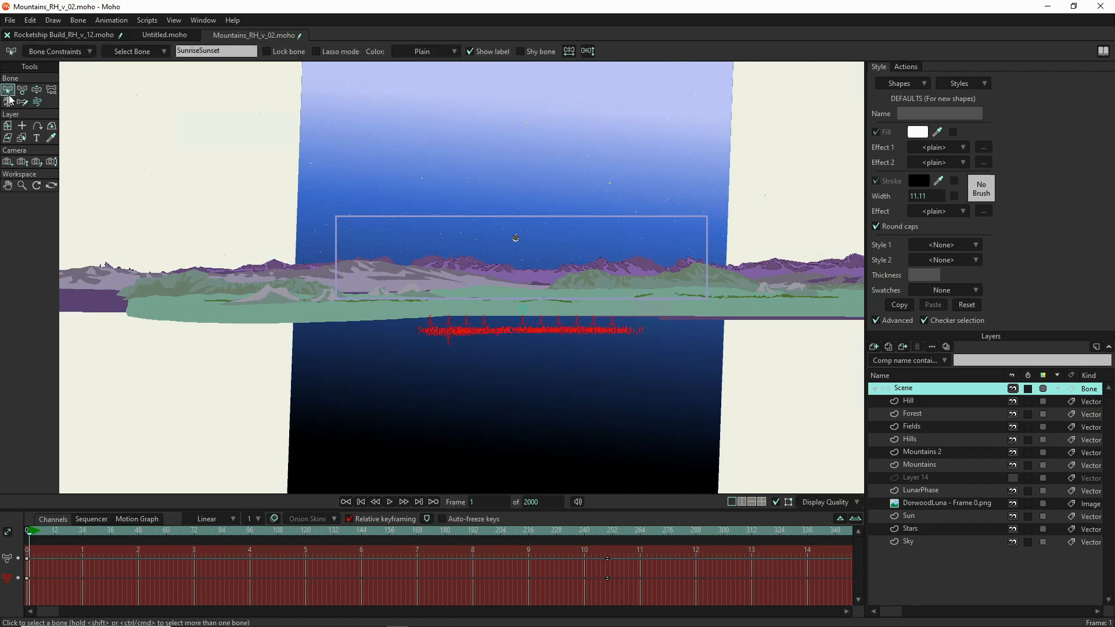
pyautogui.click(141, 179)
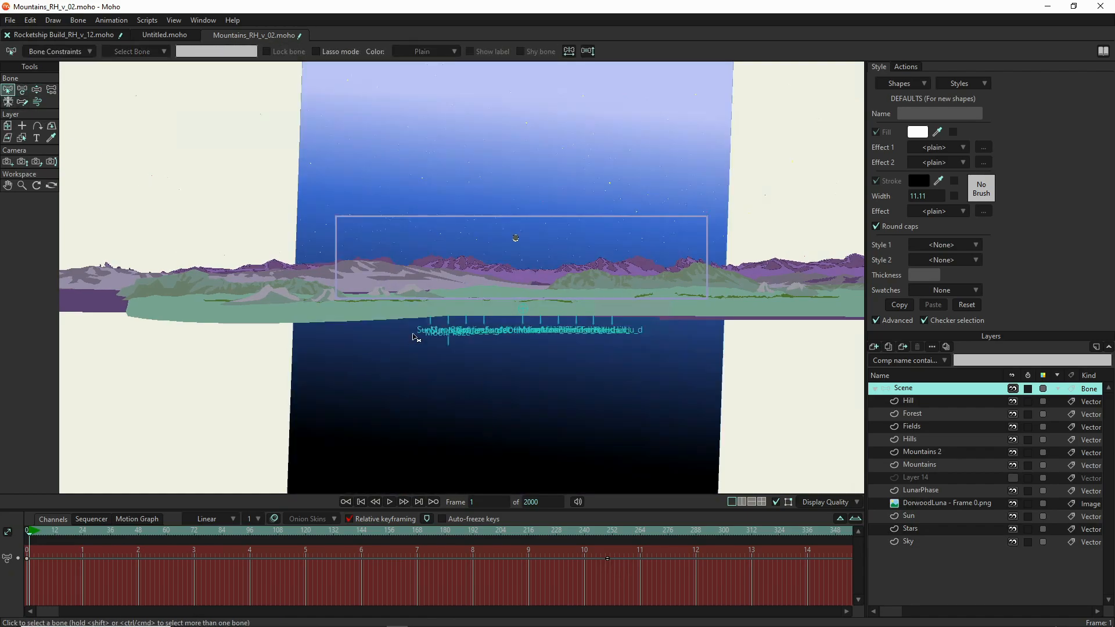
pyautogui.click(431, 323)
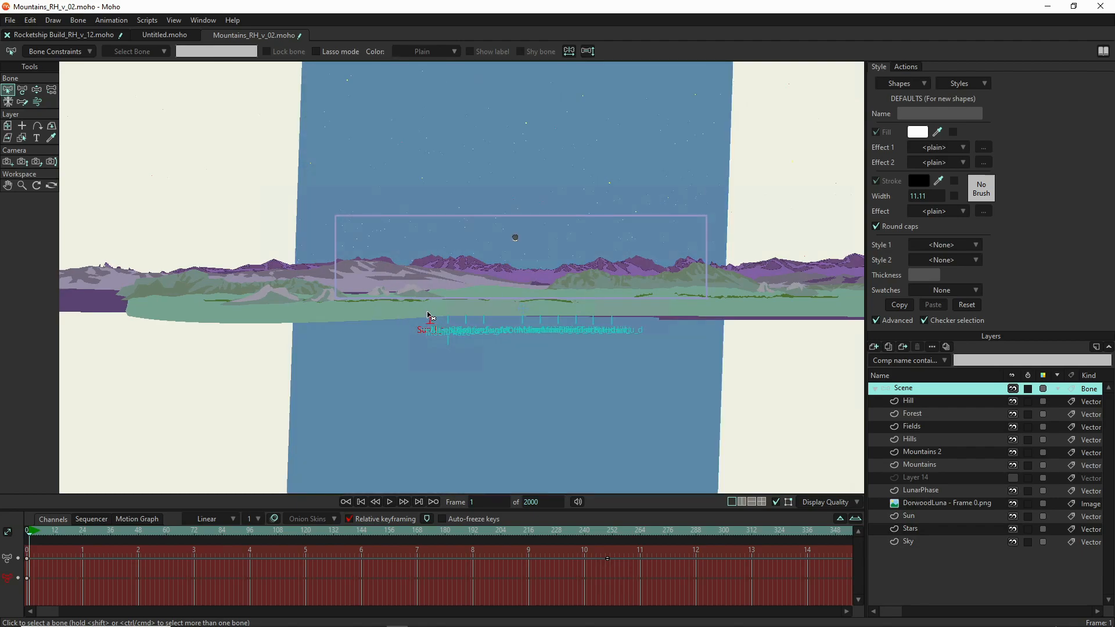
# - Pose the sun with Manipulate Bones by tilting the Sun_l_r bone slightly left and the Sun_u_d bone downward
pyautogui.click(36, 89)
pyautogui.scroll(3, 431, 332)
pyautogui.scroll(4, 431, 332)
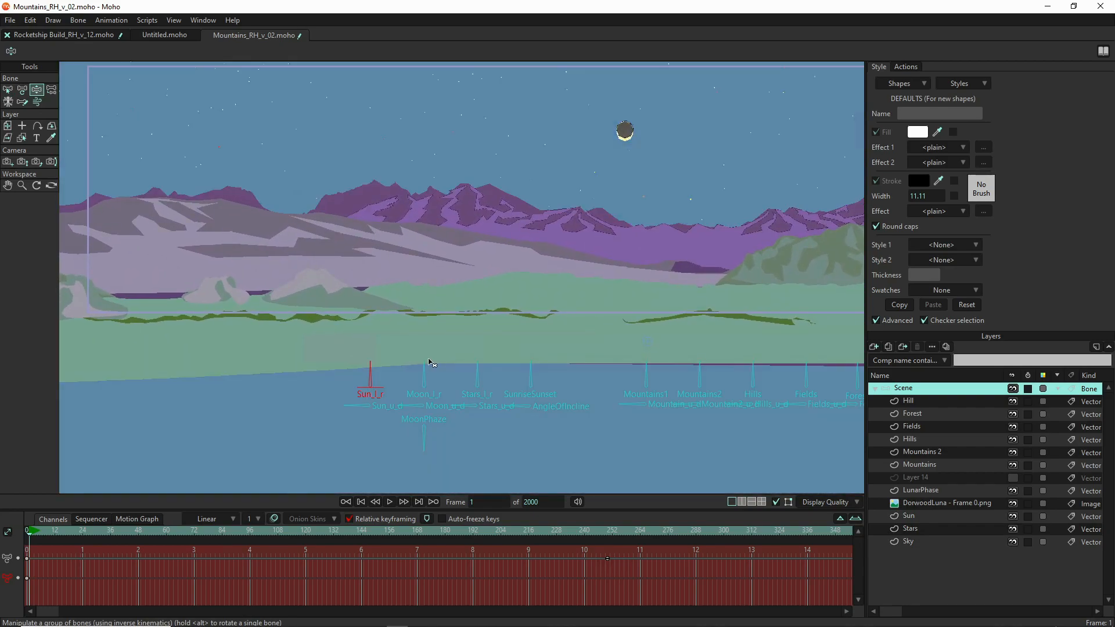
pyautogui.moveTo(429, 360); pyautogui.dragTo(284, 406)
pyautogui.moveTo(271, 456)
pyautogui.mouseDown()
pyautogui.moveTo(269, 422)
pyautogui.moveTo(269, 458)
pyautogui.mouseUp()
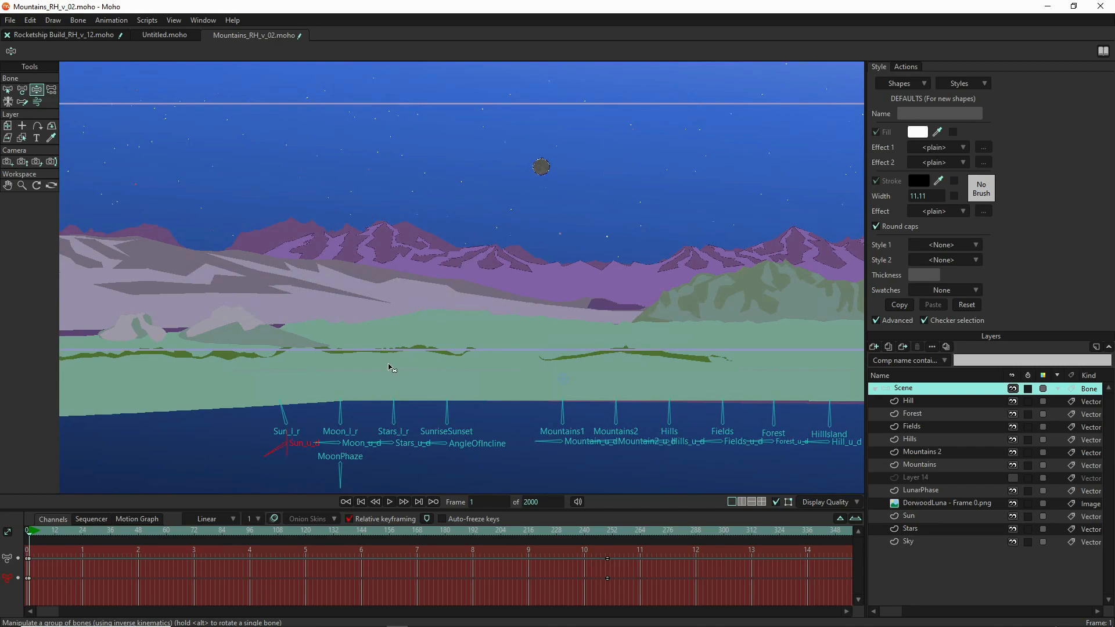
# - Rotate the Moon_l_r bone to the left so the moon sits above the left group of purple mountains
pyautogui.moveTo(342, 405); pyautogui.dragTo(314, 405)
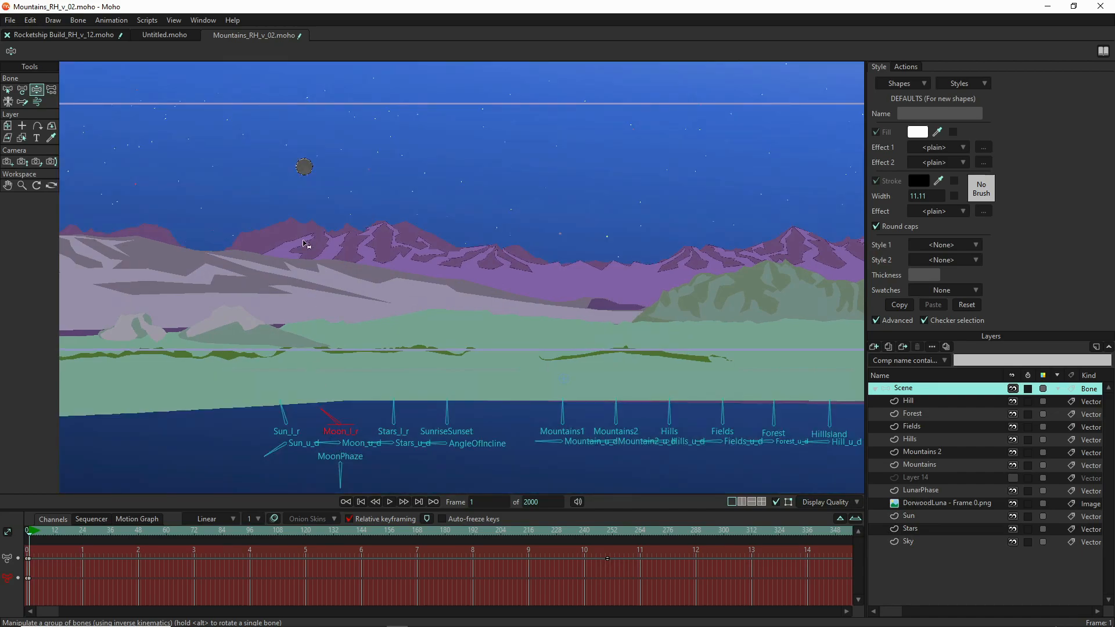
pyautogui.scroll(2, 304, 242)
pyautogui.scroll(3, 302, 125)
pyautogui.scroll(4, 330, 167)
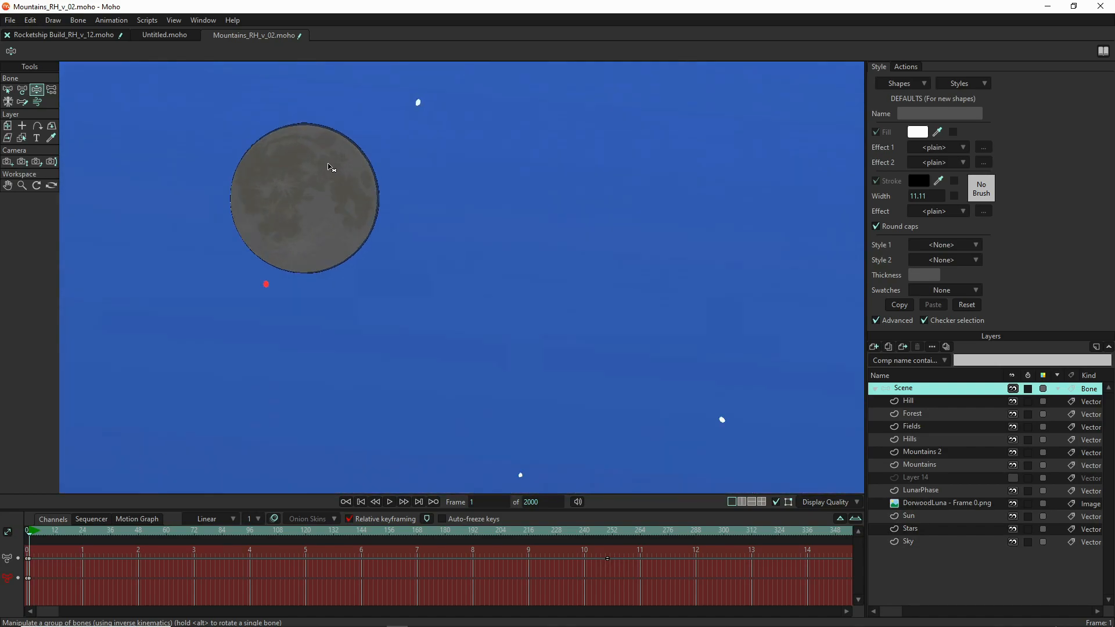
pyautogui.scroll(4, 263, 159)
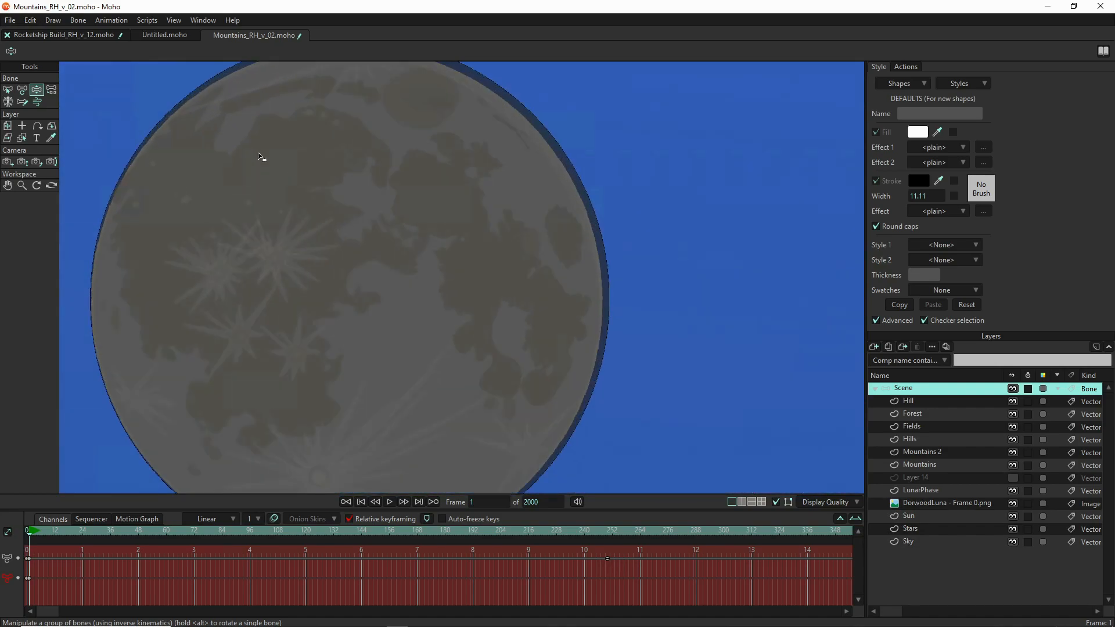
pyautogui.scroll(-10, 278, 158)
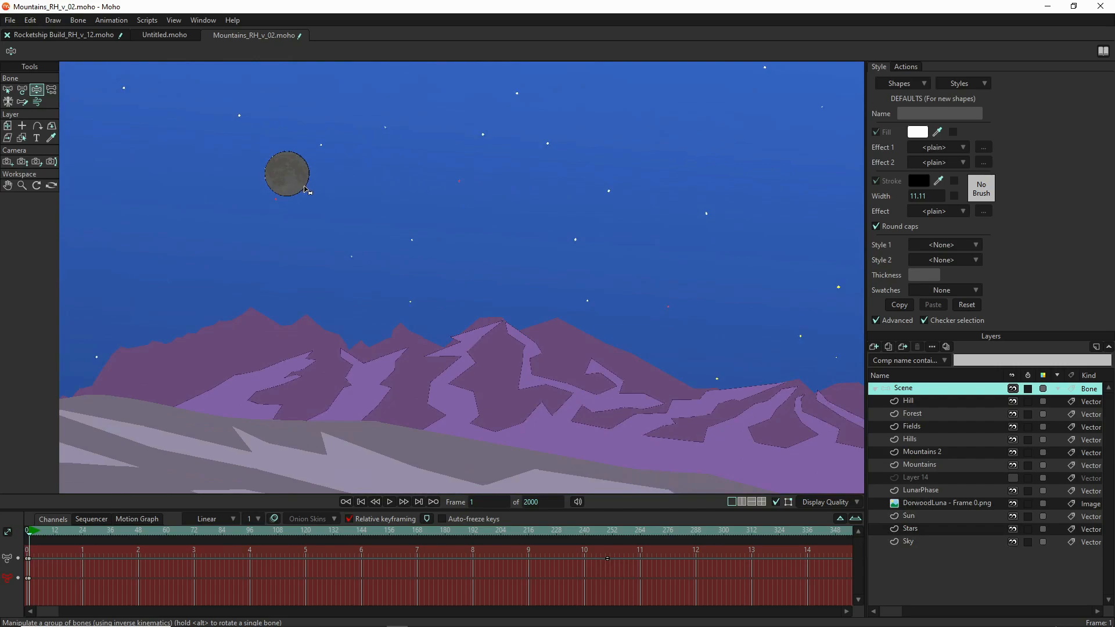
pyautogui.scroll(-4, 329, 294)
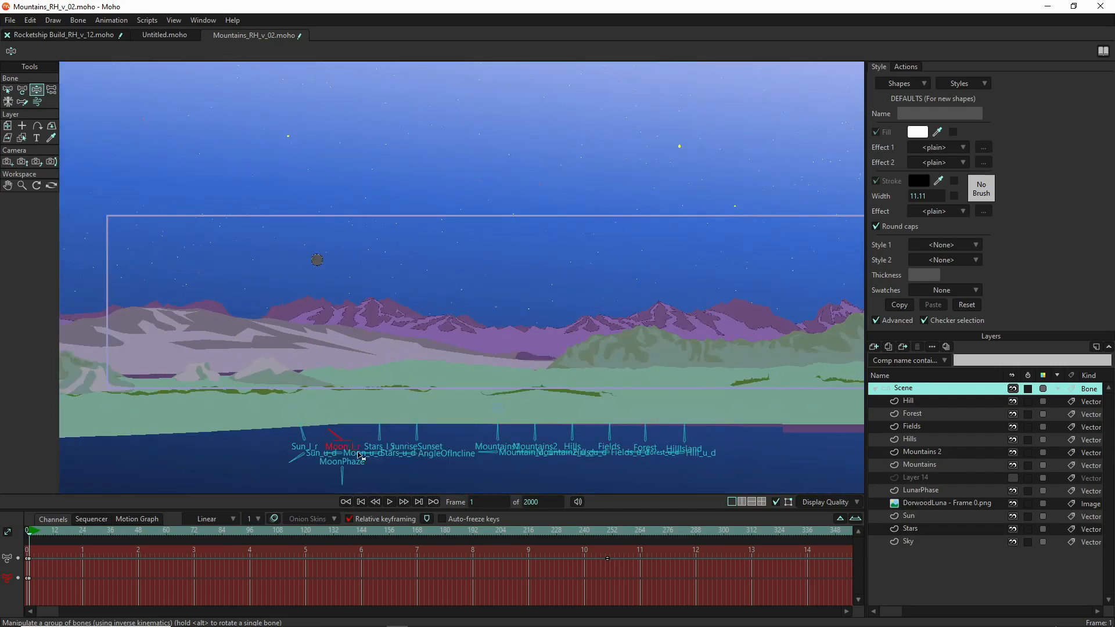
# - Rotate the MoonPhaze bone to give the moon a crescent lit on its right side
pyautogui.click(345, 488)
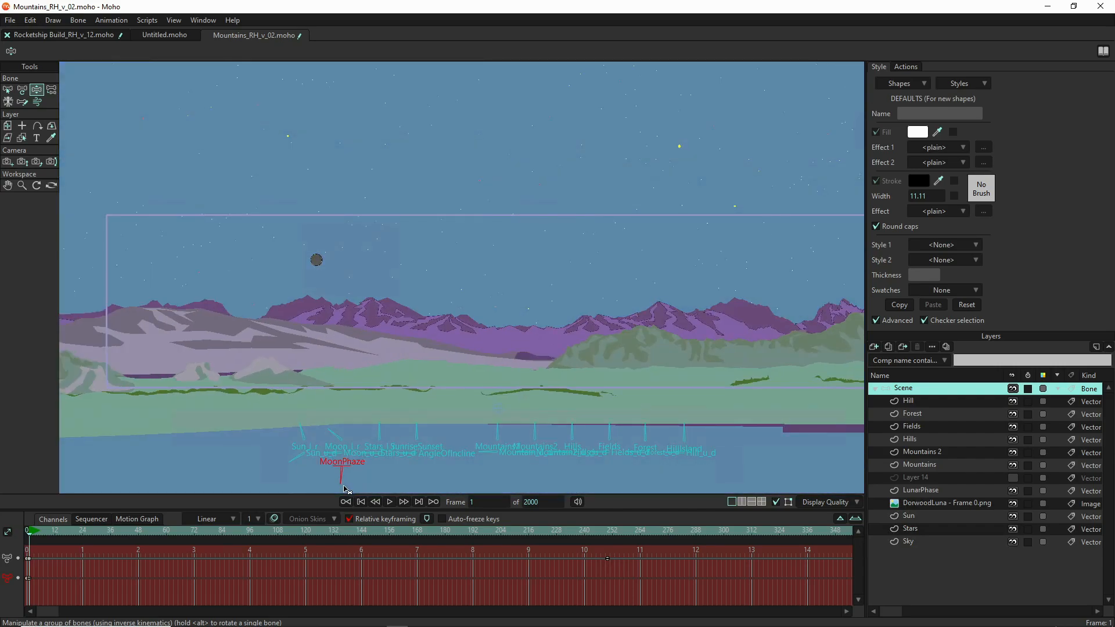
pyautogui.moveTo(345, 489); pyautogui.dragTo(339, 486)
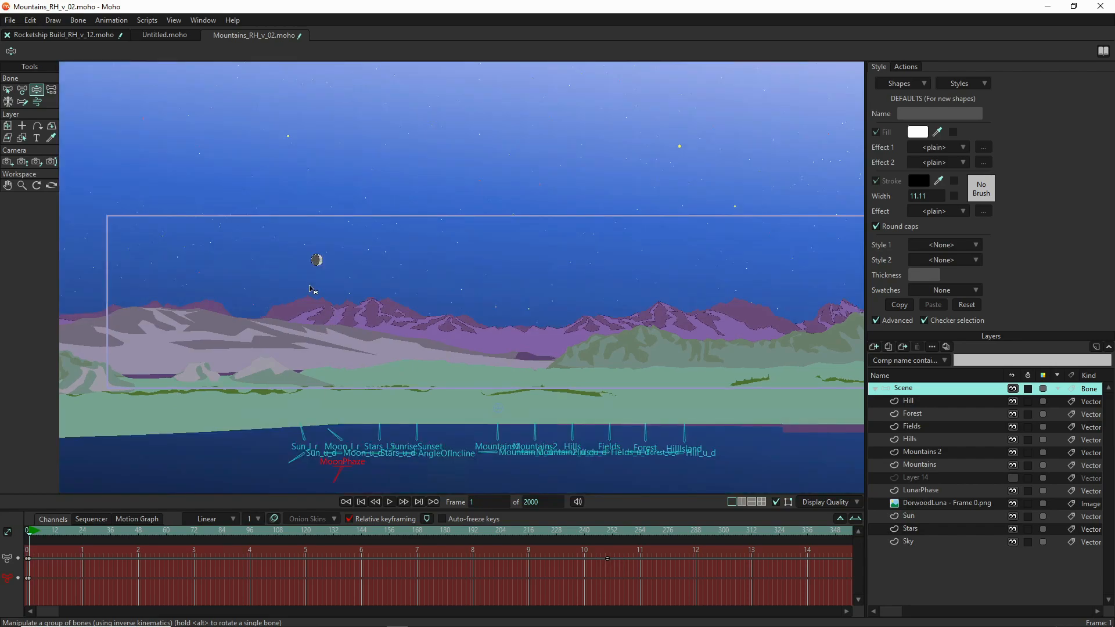
pyautogui.scroll(4, 317, 273)
pyautogui.scroll(4, 323, 257)
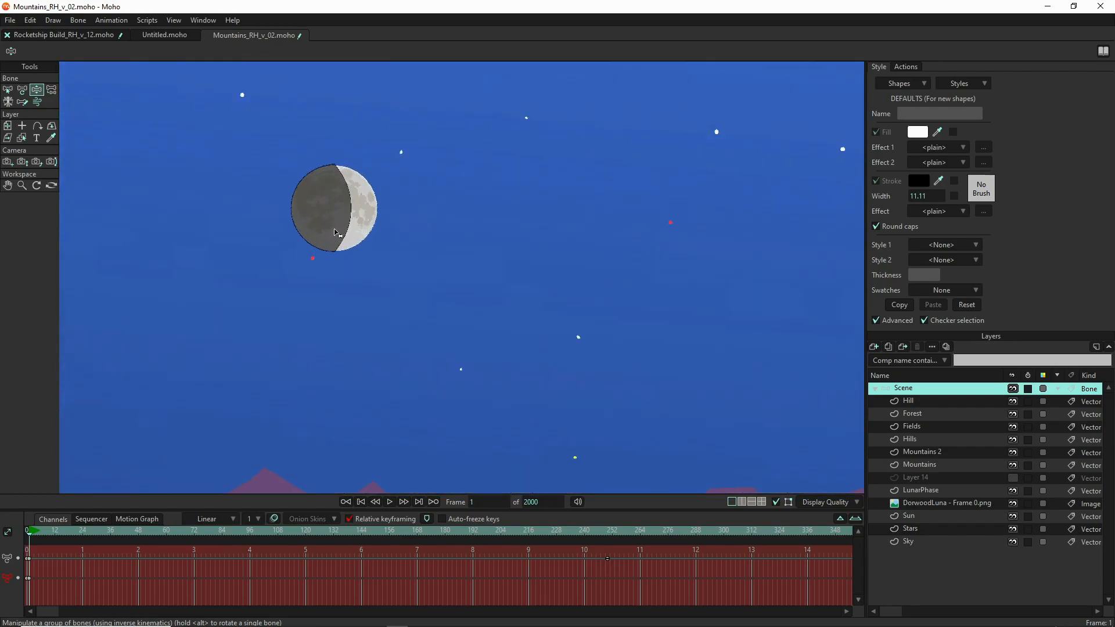
pyautogui.scroll(-8, 324, 152)
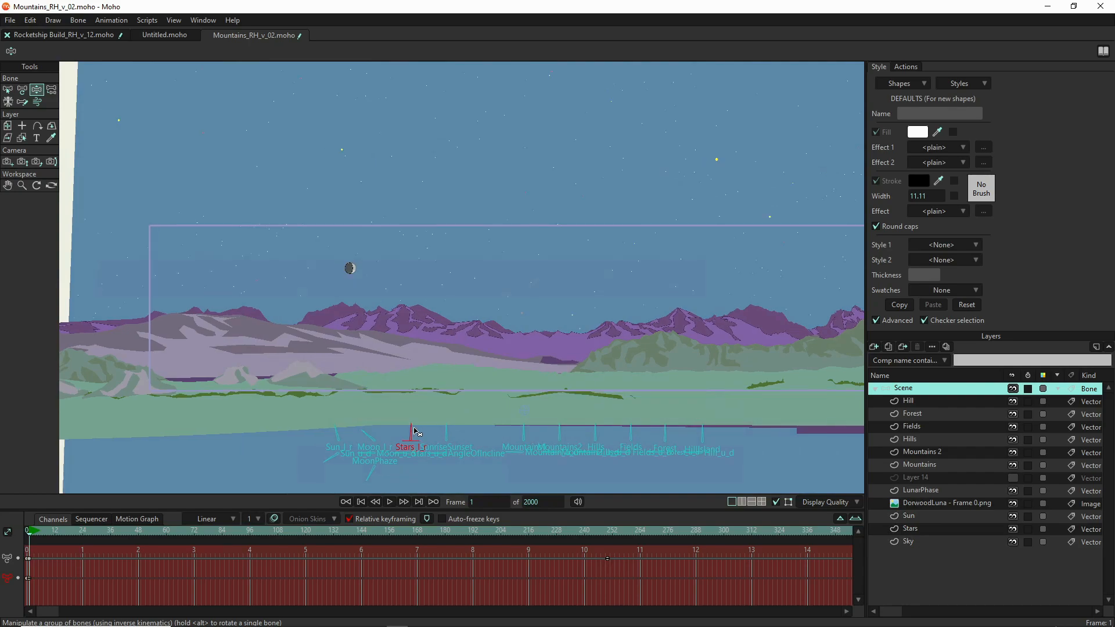
# - Tilt the Stars_l_r bone left and the Stars_u_d bone downward to reposition the stars in the sky
pyautogui.click(416, 434)
pyautogui.moveTo(423, 434); pyautogui.dragTo(394, 452)
pyautogui.scroll(6, 405, 462)
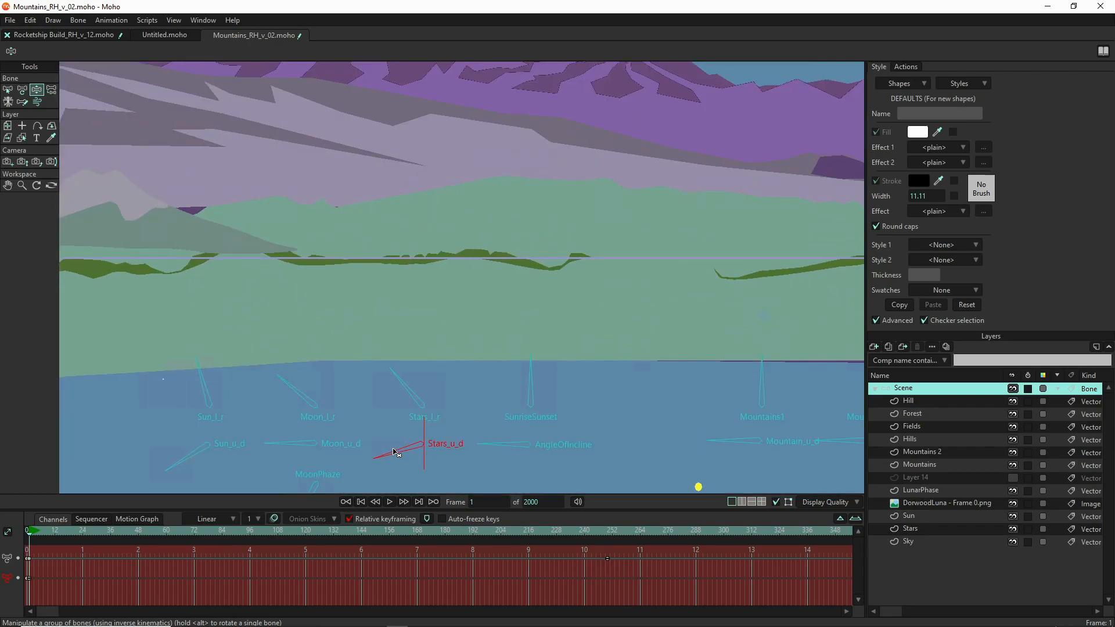
pyautogui.scroll(-6, 394, 451)
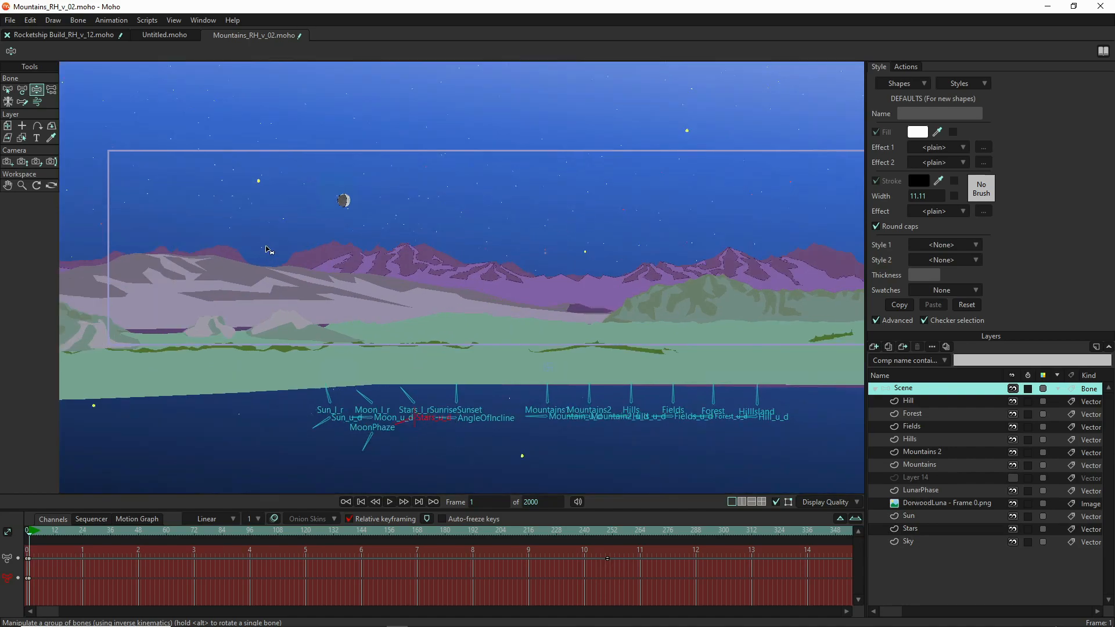
pyautogui.scroll(5, 270, 156)
pyautogui.scroll(6, 241, 246)
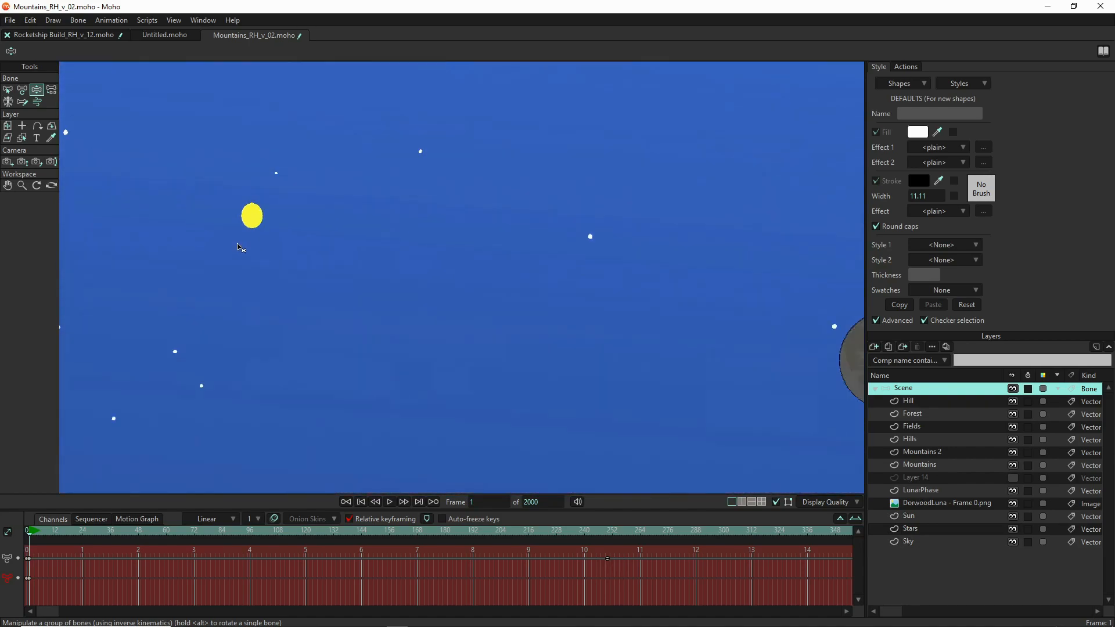
pyautogui.scroll(-4, 240, 238)
pyautogui.scroll(-4, 241, 239)
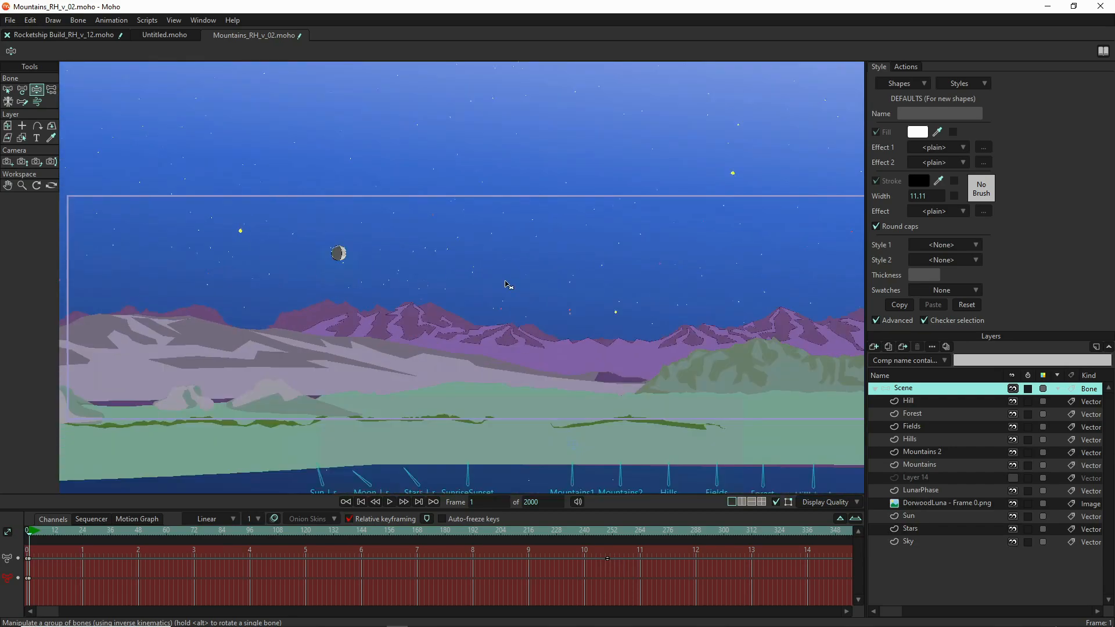
pyautogui.scroll(4, 605, 319)
pyautogui.scroll(-4, 607, 316)
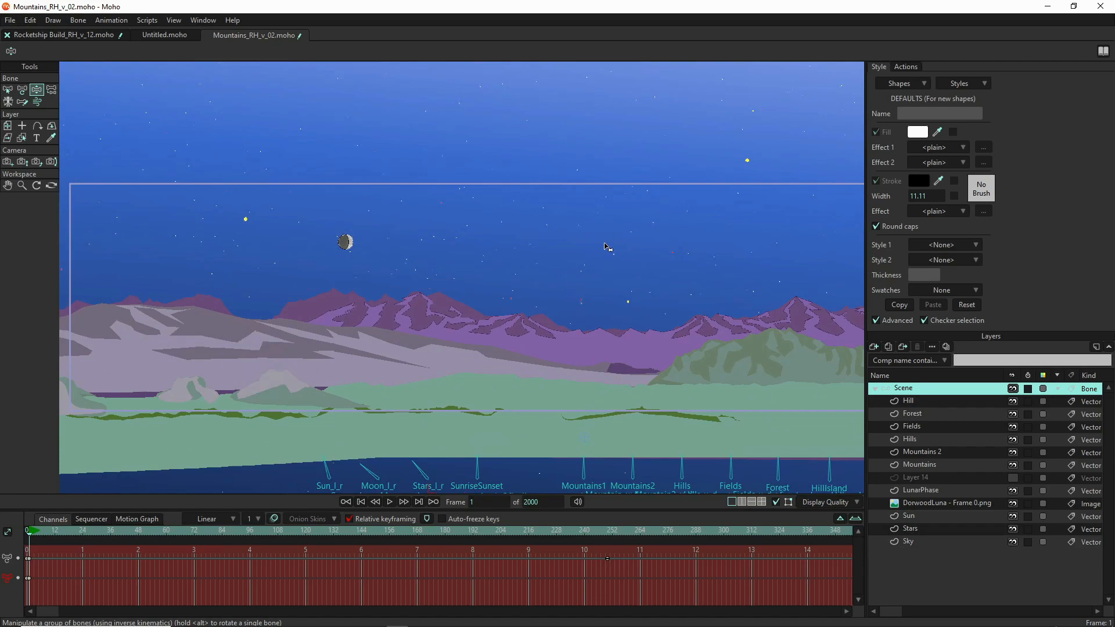
# - Try shifting the sky gradient between night and daylight by swinging the SunriseSunset bone left and then right
pyautogui.moveTo(505, 396)
pyautogui.mouseDown()
pyautogui.moveTo(466, 374)
pyautogui.moveTo(446, 326)
pyautogui.moveTo(448, 337)
pyautogui.mouseUp()
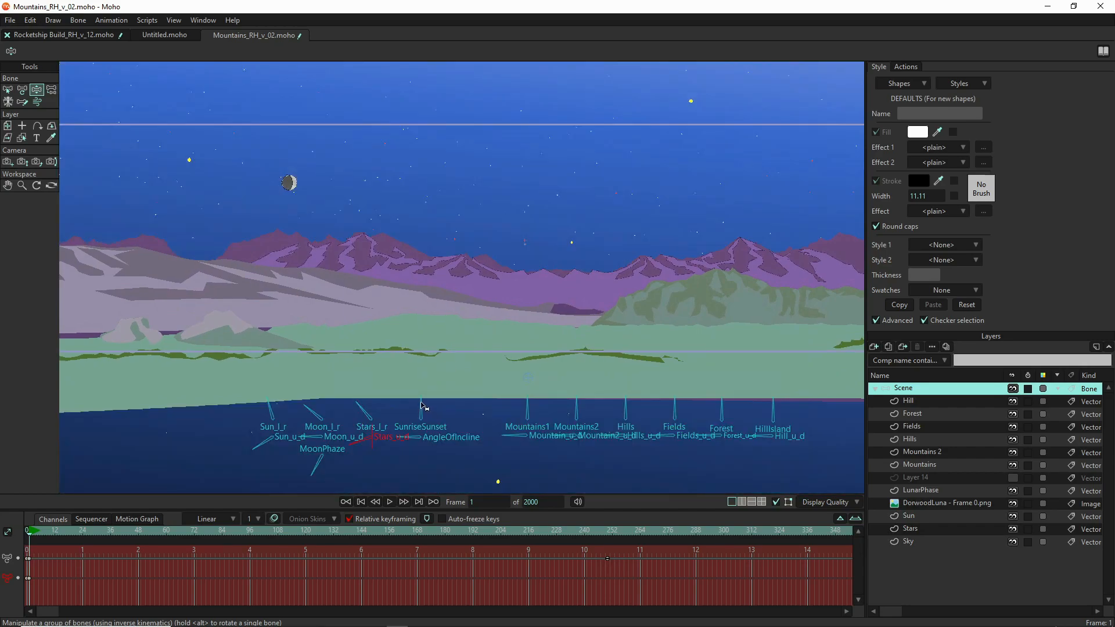
pyautogui.click(422, 406)
pyautogui.moveTo(423, 406); pyautogui.dragTo(401, 399)
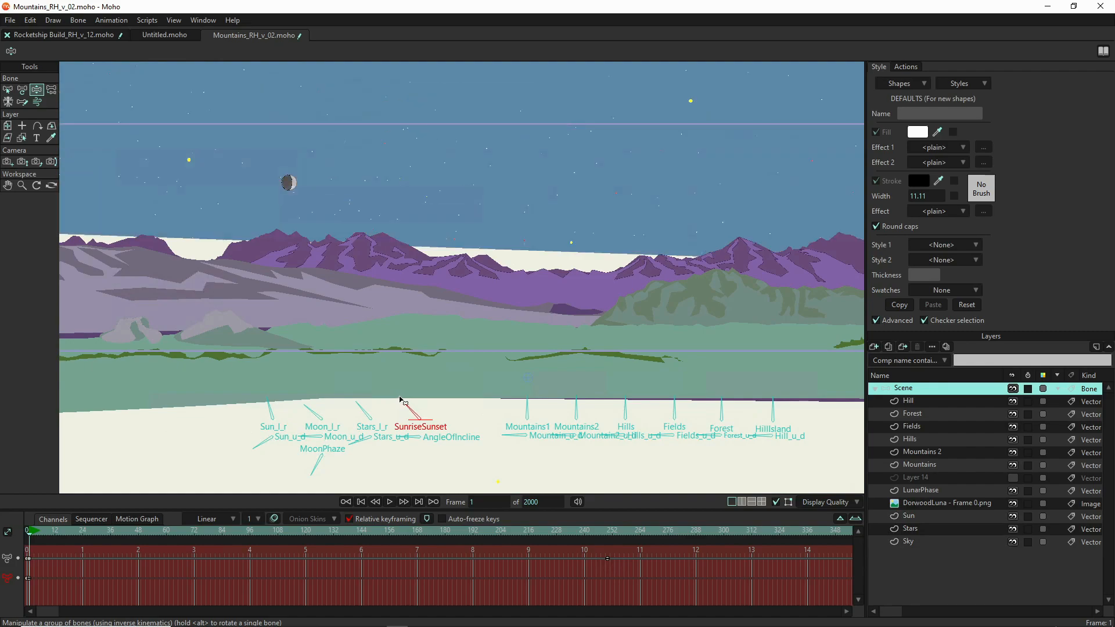
pyautogui.scroll(-3, 401, 401)
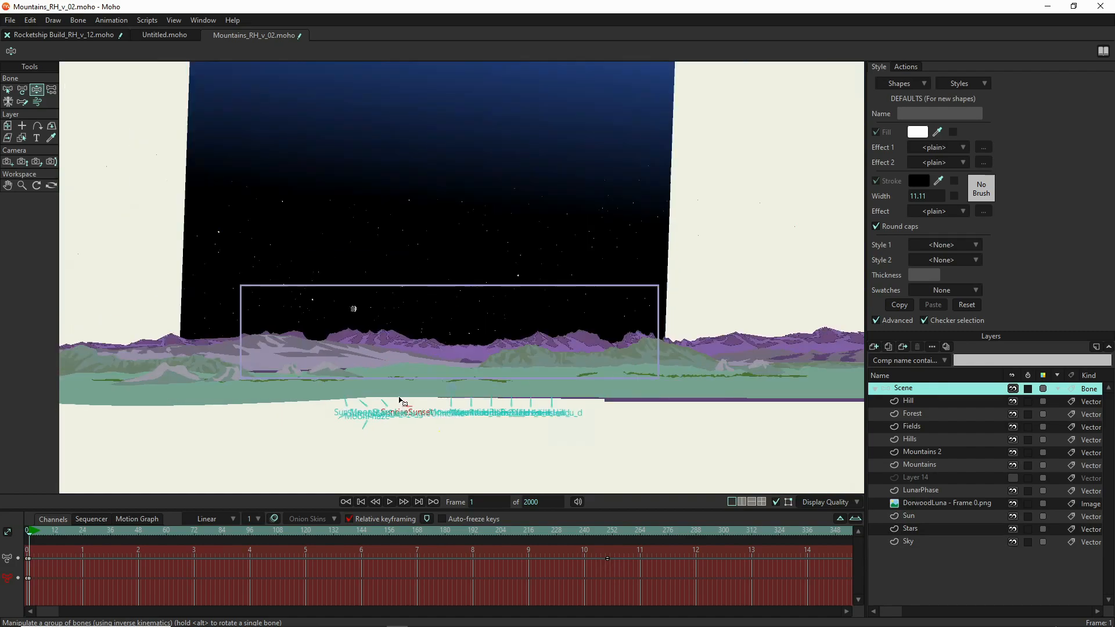
pyautogui.scroll(-2, 405, 482)
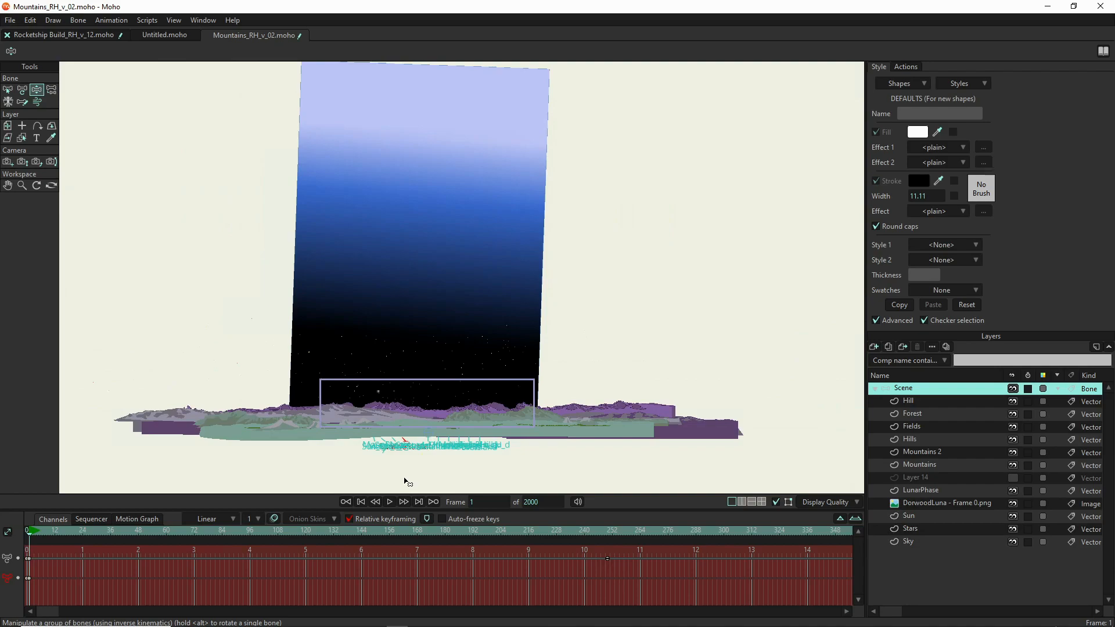
pyautogui.scroll(5, 411, 462)
pyautogui.moveTo(380, 376); pyautogui.dragTo(410, 377)
pyautogui.scroll(-5, 417, 382)
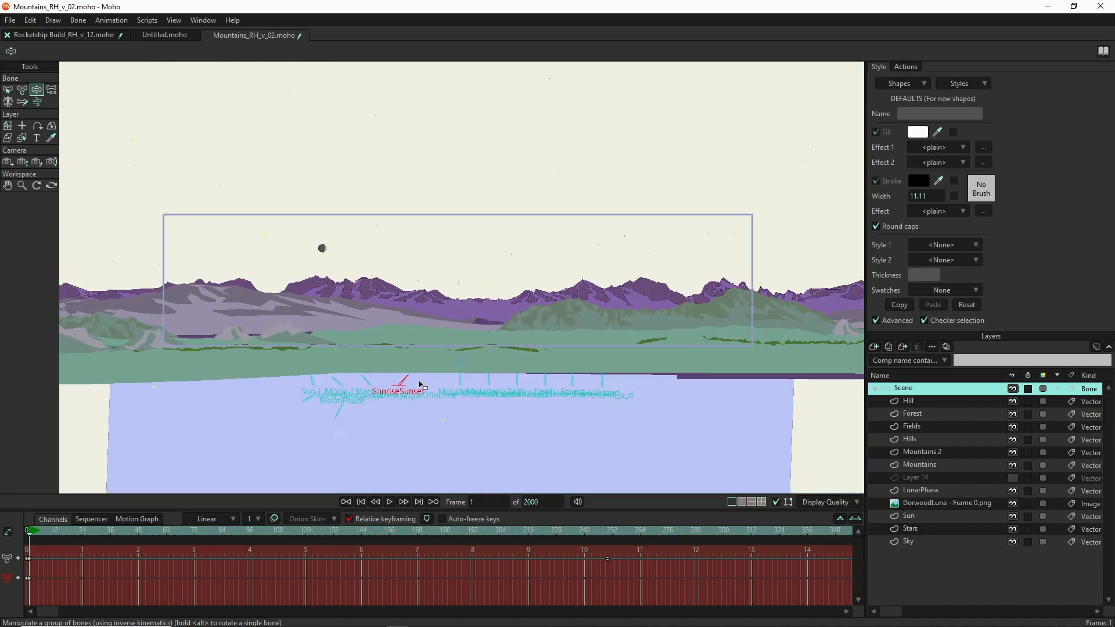
pyautogui.moveTo(416, 384)
pyautogui.mouseDown()
pyautogui.moveTo(414, 373)
pyautogui.moveTo(422, 385)
pyautogui.mouseUp()
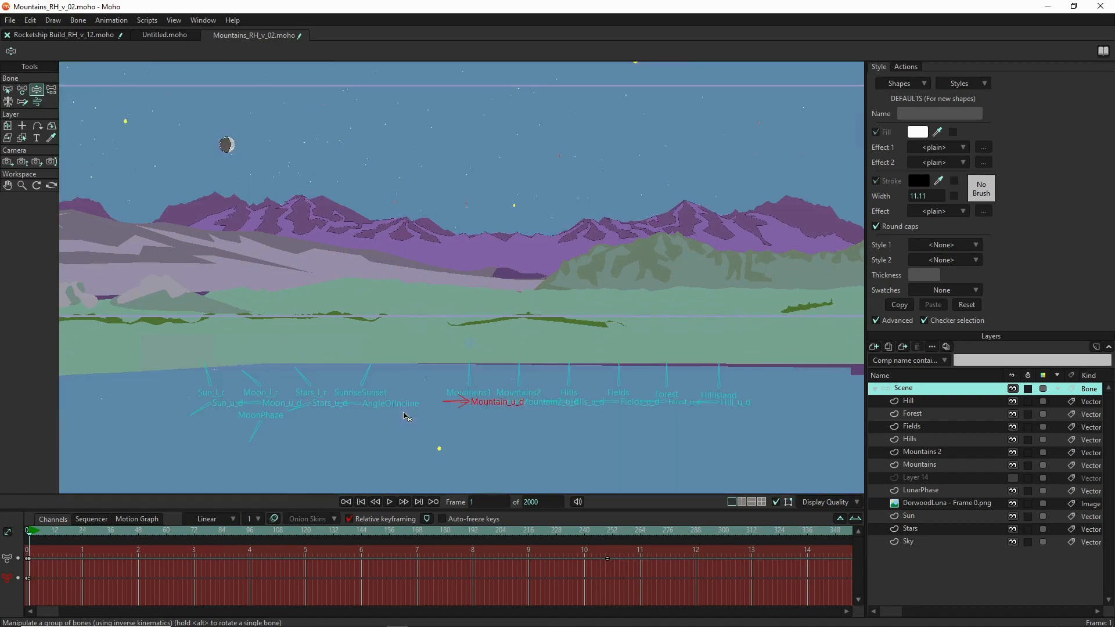
# - Rotate the AngleOfIncline bone about half a turn to flip the sky gradient with its dark end upward
pyautogui.click(455, 399)
pyautogui.scroll(4, 337, 406)
pyautogui.click(337, 412)
pyautogui.scroll(-5, 338, 410)
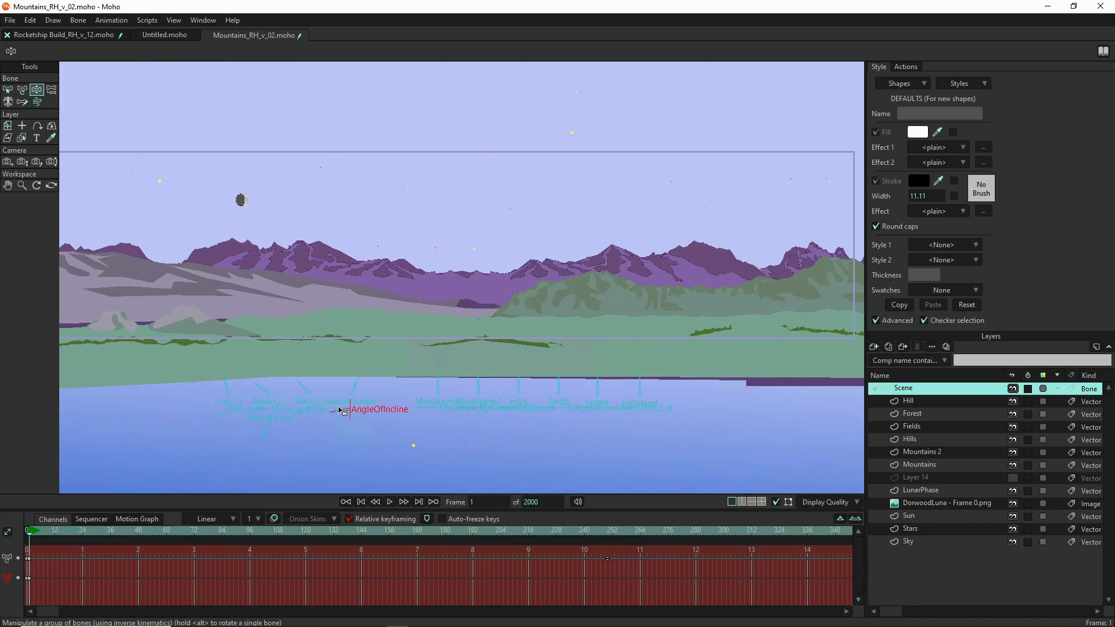
pyautogui.moveTo(344, 416); pyautogui.dragTo(442, 384)
pyautogui.scroll(-5, 462, 302)
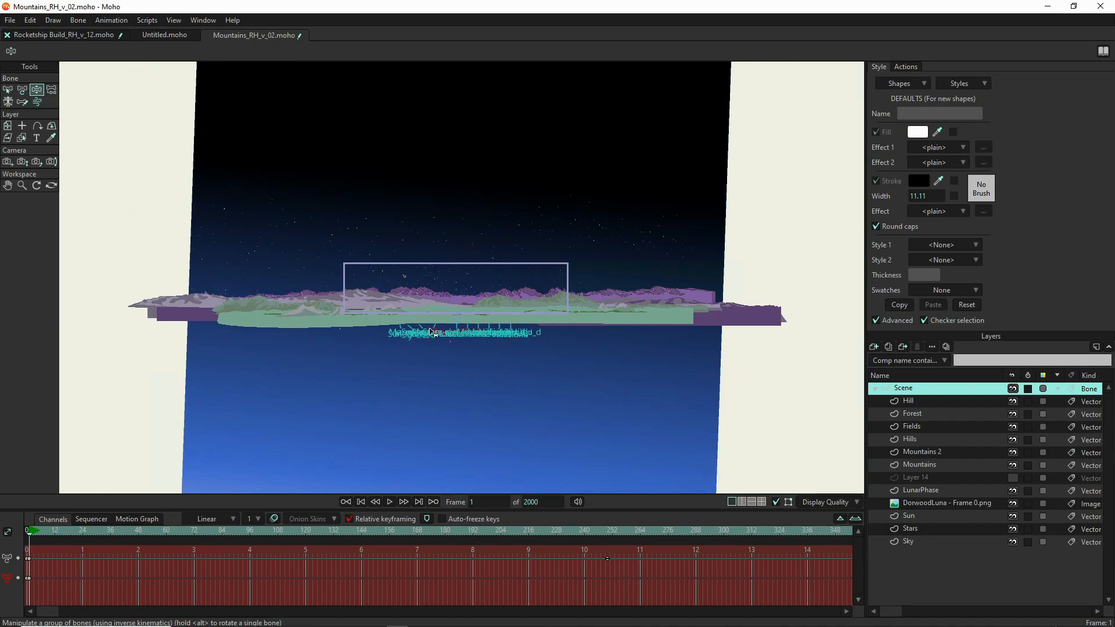
pyautogui.scroll(3, 430, 332)
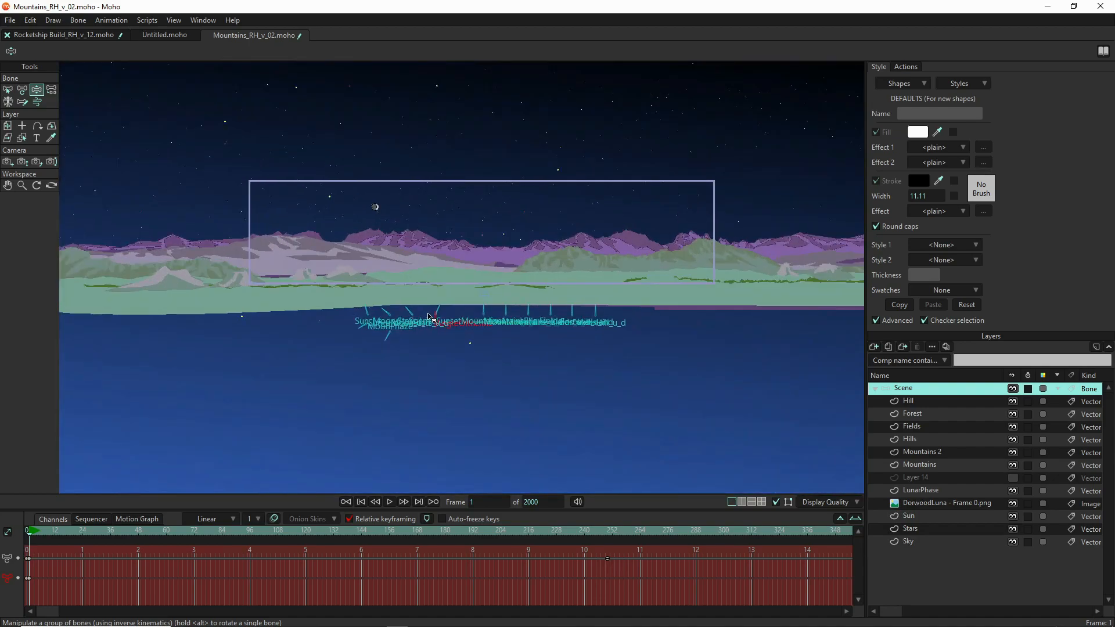
# - Tilt the SunriseSunset bone left for a blue daytime sky and rotate the Stars_u_d bone to drop the stars behind the landscape
pyautogui.moveTo(426, 328); pyautogui.dragTo(435, 297)
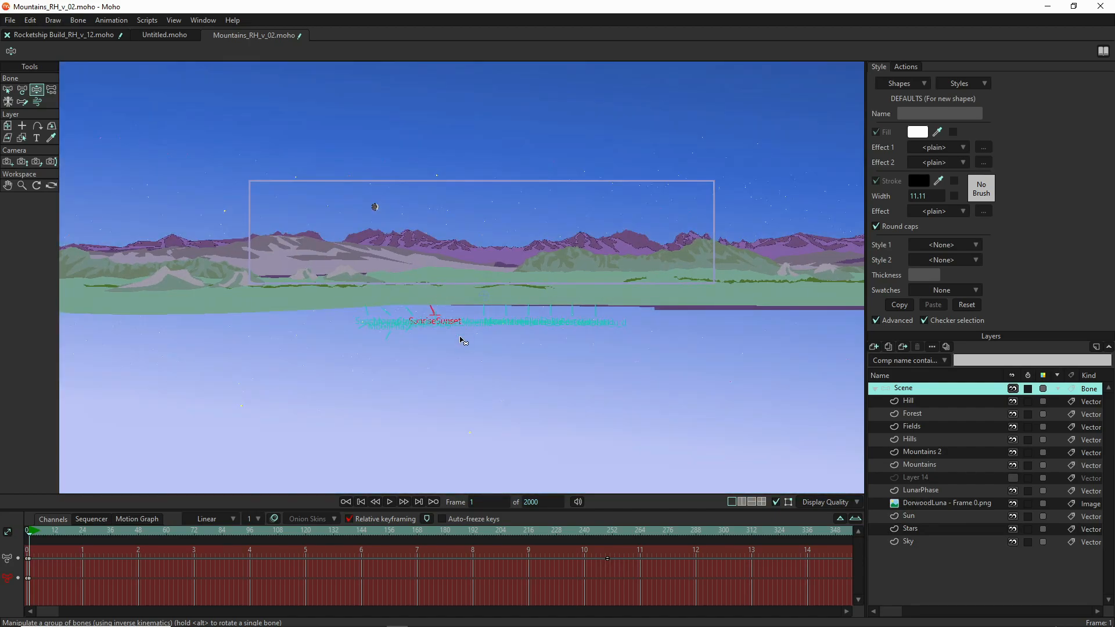
pyautogui.scroll(5, 465, 309)
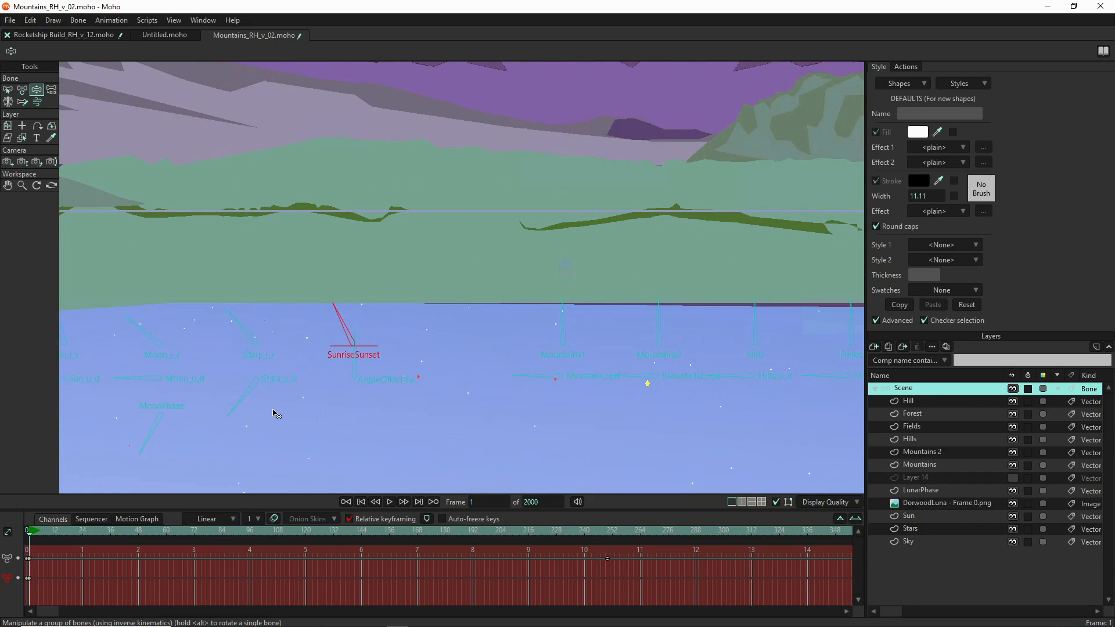
pyautogui.moveTo(238, 409); pyautogui.dragTo(263, 416)
pyautogui.scroll(-5, 265, 410)
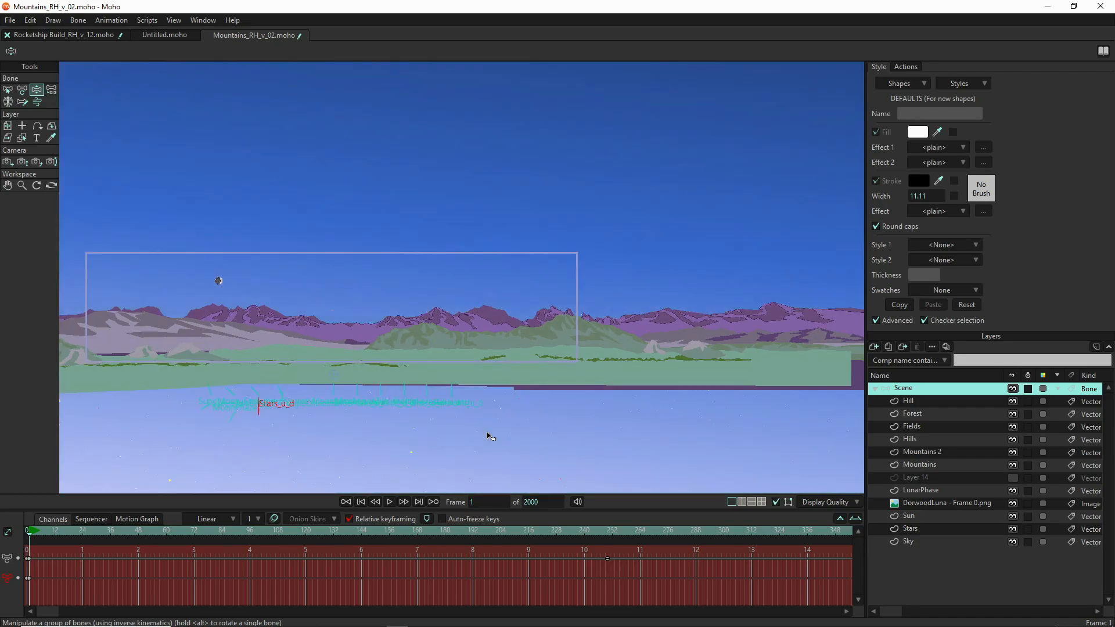
pyautogui.scroll(5, 178, 313)
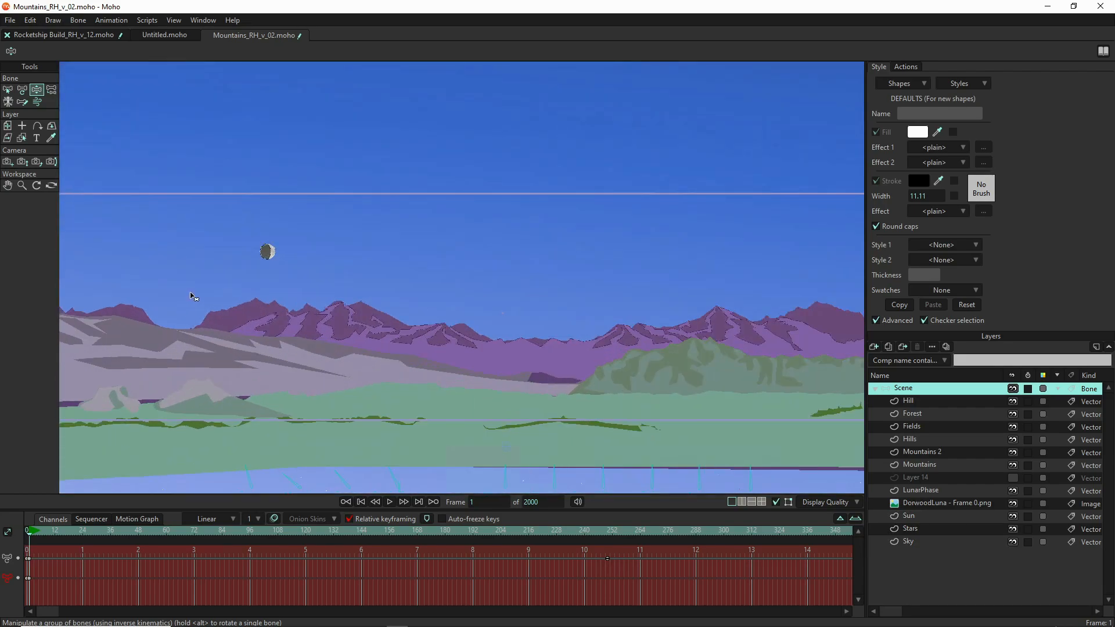
pyautogui.scroll(2, 599, 306)
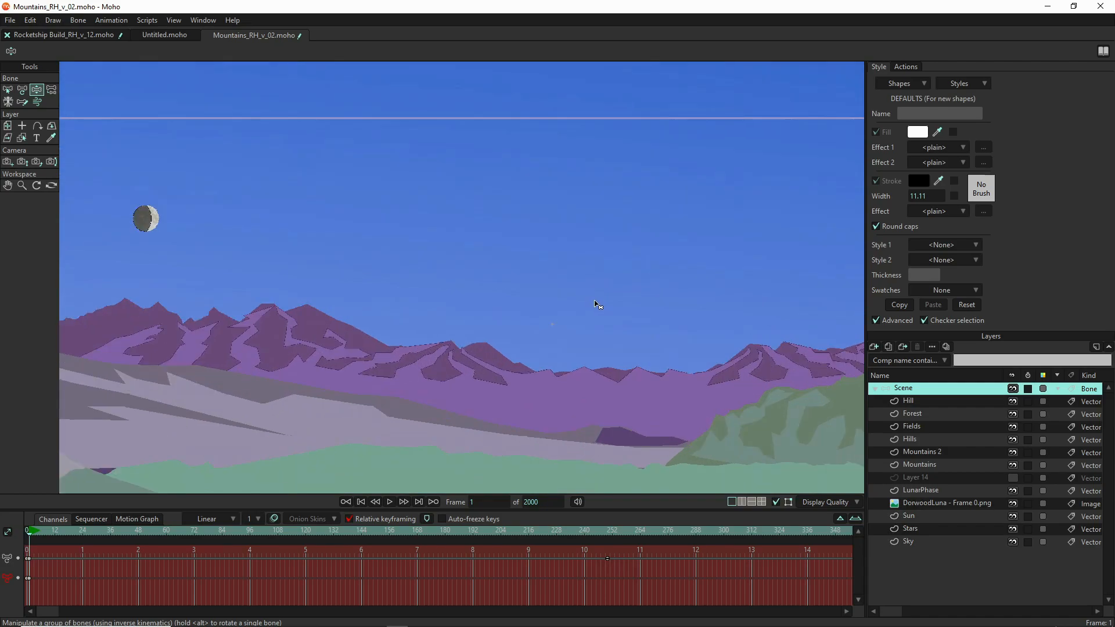
# - Examine the daytime sky and mountain landscape up close and zoomed out, along with the control bones beneath the scene
pyautogui.scroll(-2, 599, 306)
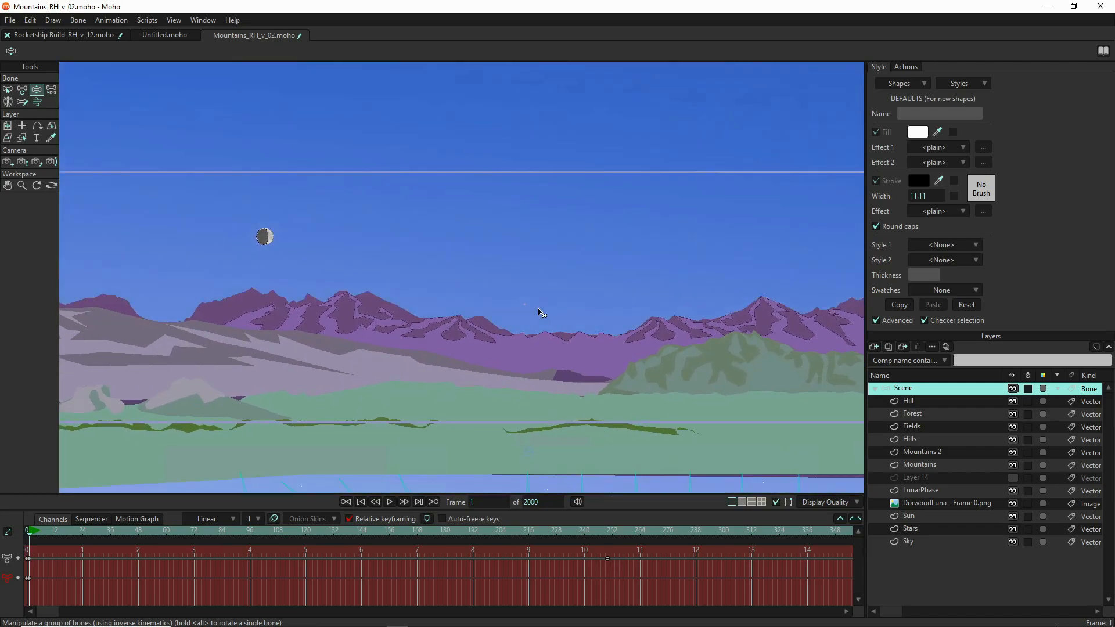
pyautogui.scroll(5, 532, 311)
pyautogui.scroll(-1, 501, 297)
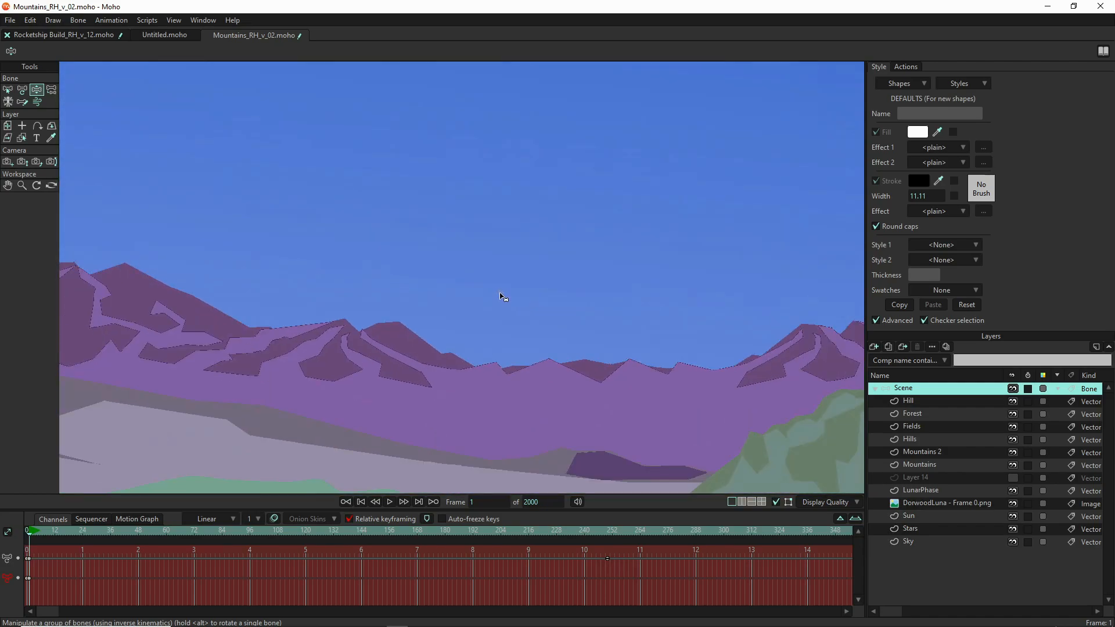
pyautogui.scroll(5, 503, 296)
pyautogui.scroll(-5, 512, 290)
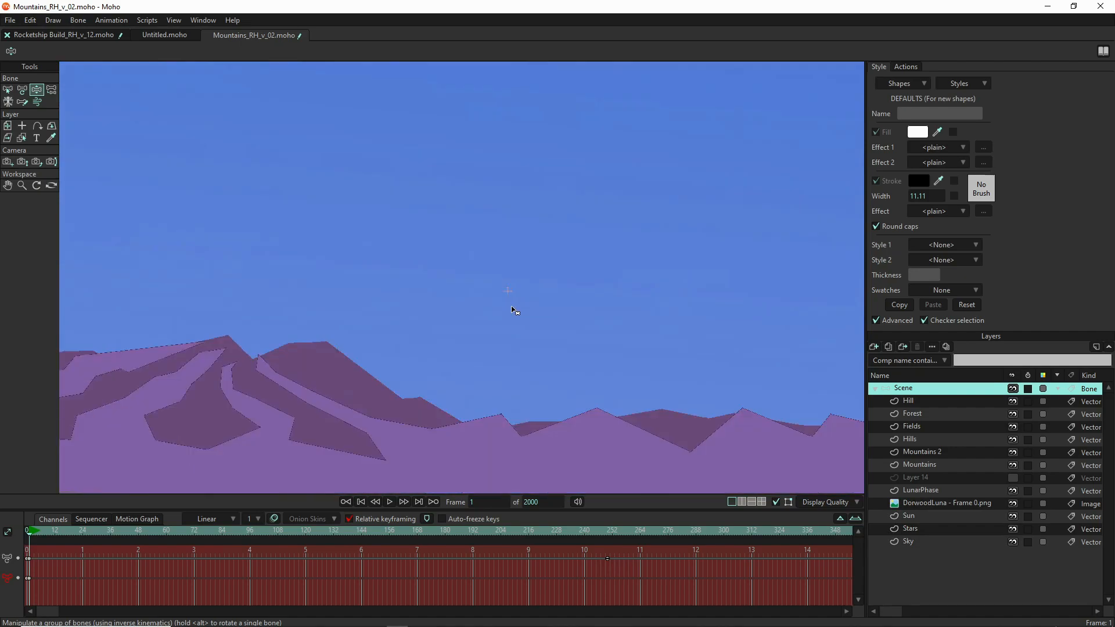
pyautogui.scroll(-2, 511, 314)
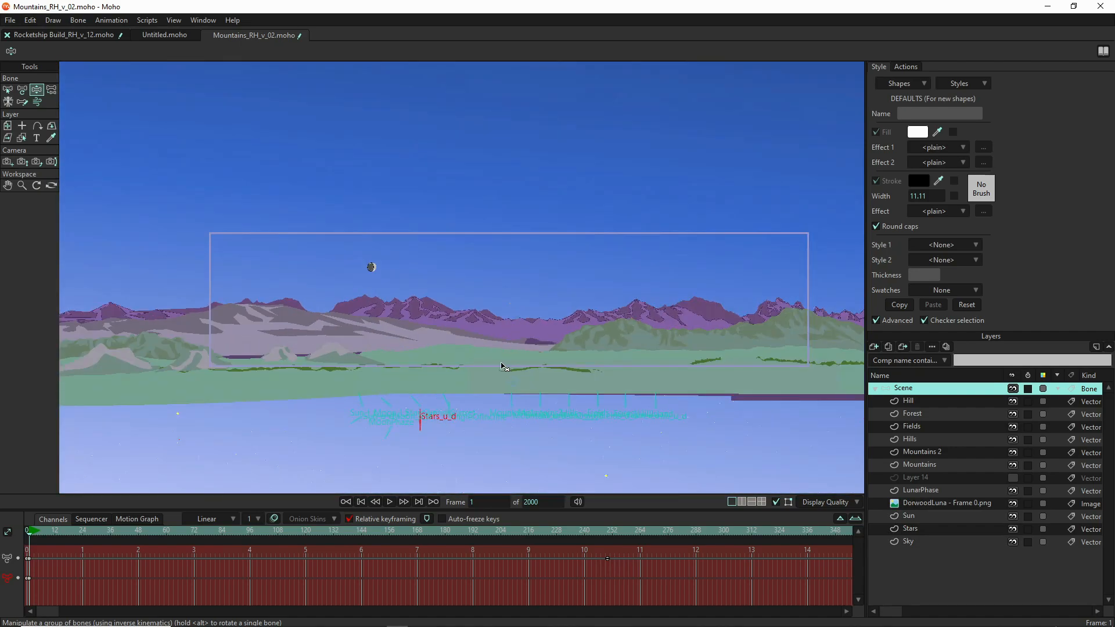
pyautogui.scroll(3, 475, 427)
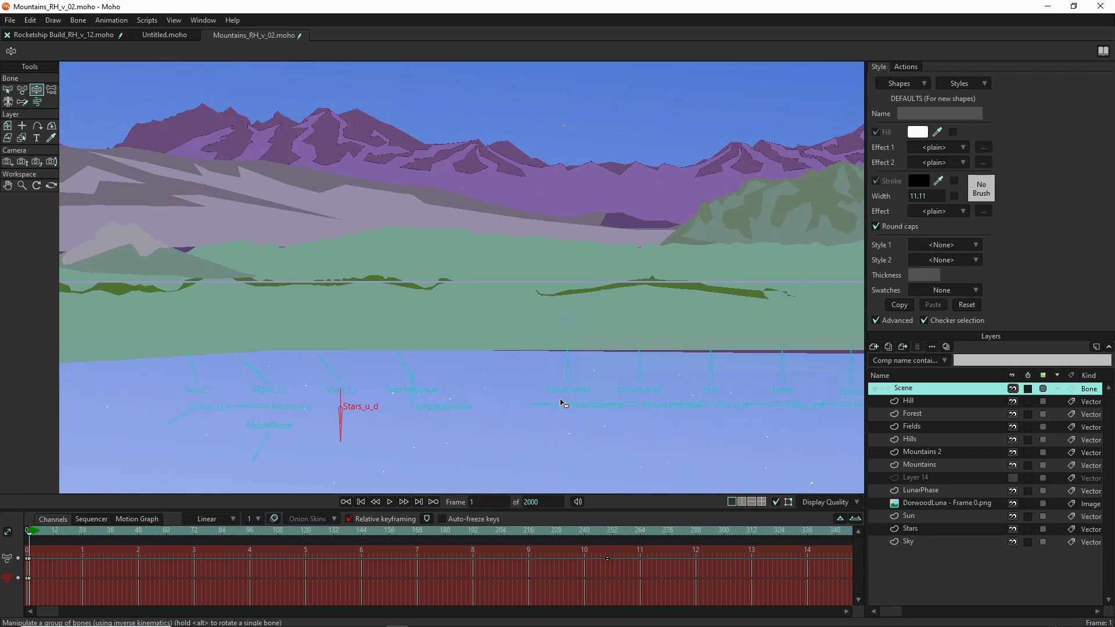
pyautogui.scroll(-3, 480, 389)
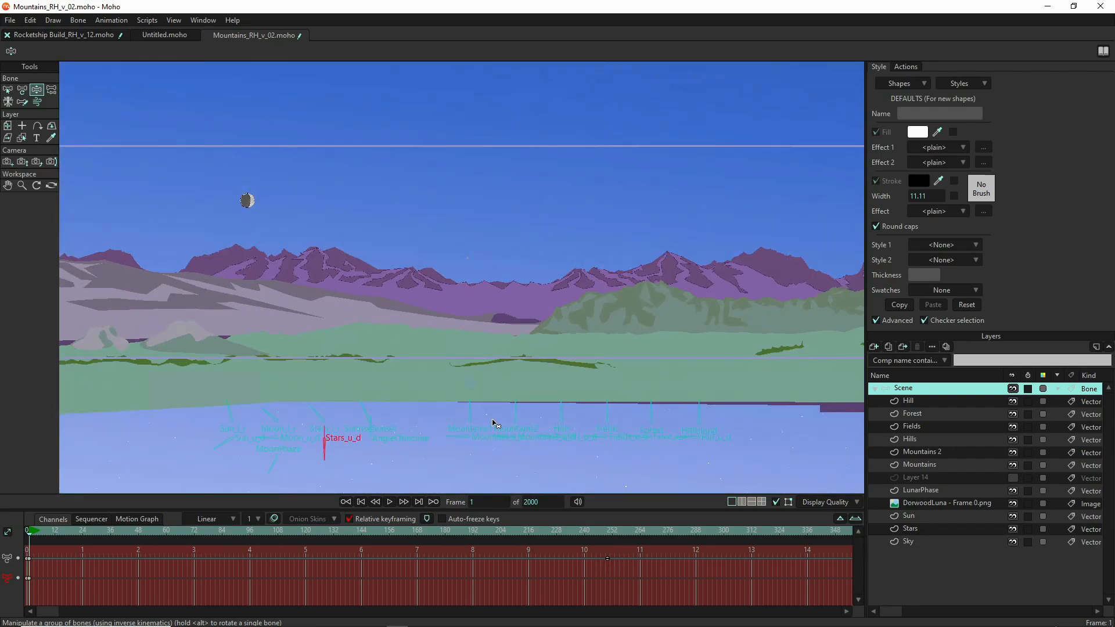
# - Tilt the Mountains1, Mountains2, Hills, Fields, Forest and HillIsland bones to rearrange the landscape layers across the scene
pyautogui.moveTo(470, 406)
pyautogui.mouseDown()
pyautogui.moveTo(511, 405)
pyautogui.moveTo(490, 398)
pyautogui.mouseUp()
pyautogui.click(516, 407)
pyautogui.moveTo(560, 408); pyautogui.dragTo(523, 400)
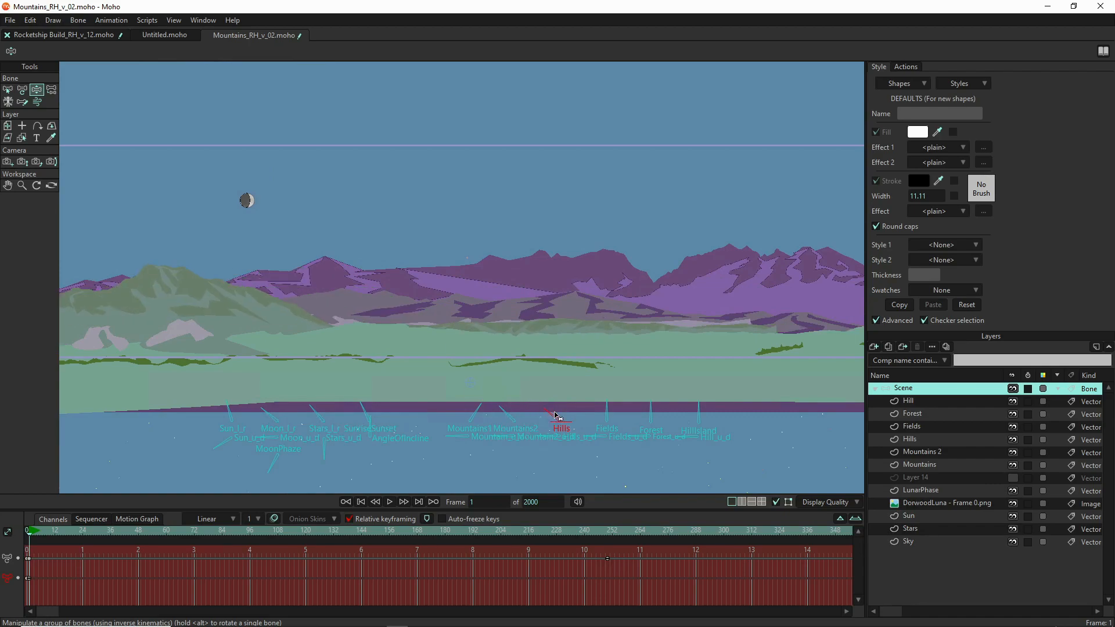
pyautogui.moveTo(604, 407)
pyautogui.mouseDown()
pyautogui.moveTo(736, 408)
pyautogui.moveTo(580, 424)
pyautogui.moveTo(879, 418)
pyautogui.moveTo(845, 410)
pyautogui.mouseUp()
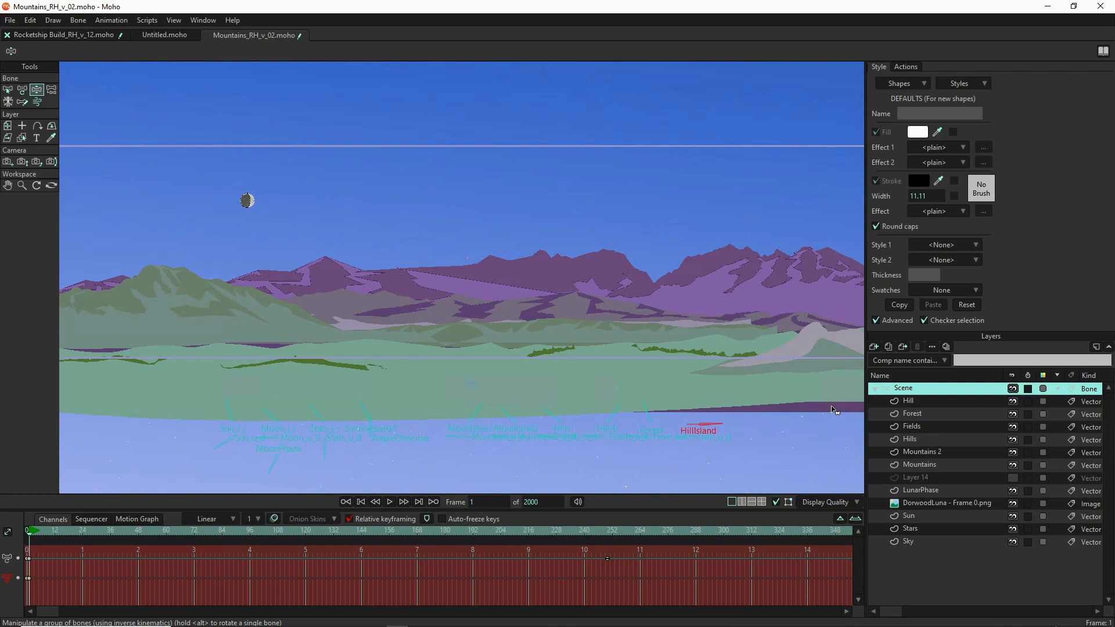
# - Render frame 1 and save it as the PNG "Mountains_RH_v_02 - Frame 1.png" in the SCENE 0001 folder inside Bugillagers
pyautogui.hotkey('ctrl', 'r')
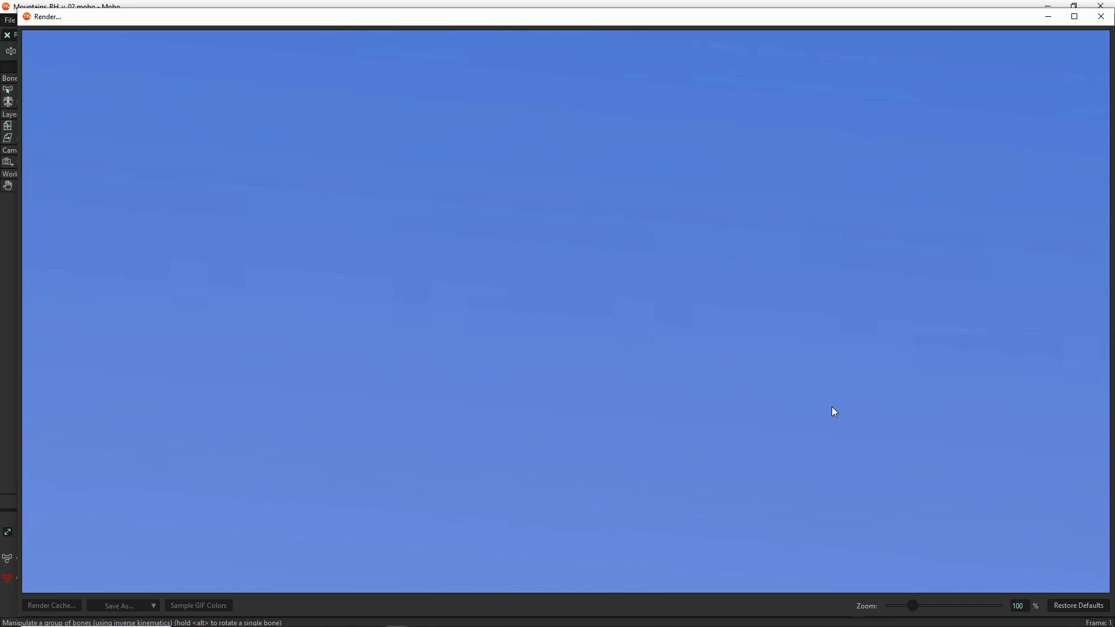
pyautogui.moveTo(910, 605)
pyautogui.mouseDown()
pyautogui.moveTo(880, 611)
pyautogui.moveTo(890, 610)
pyautogui.mouseUp()
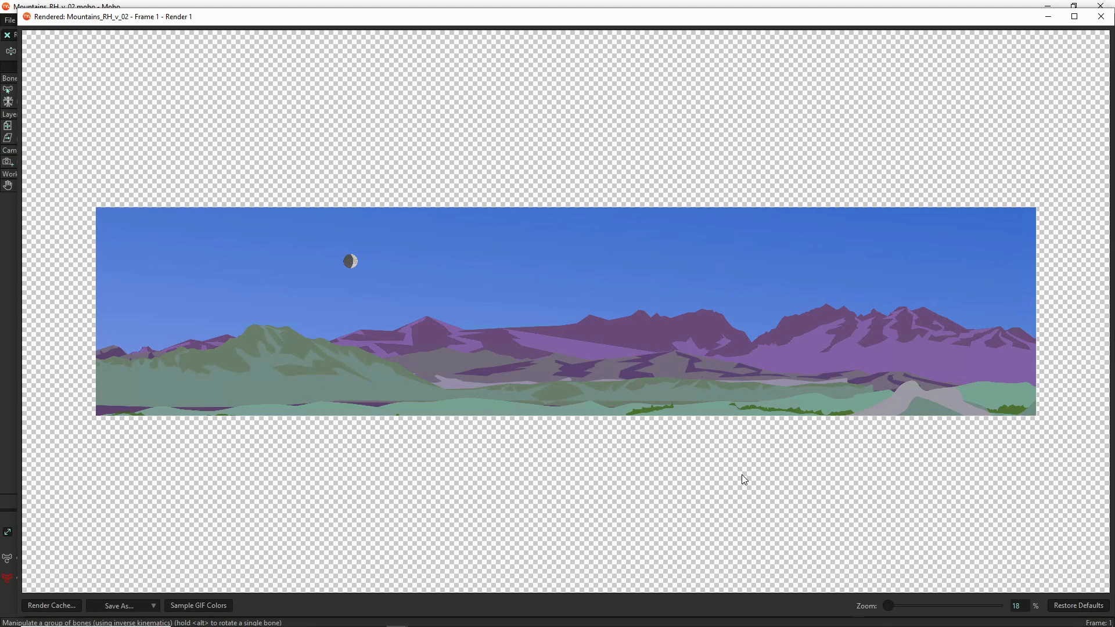
pyautogui.click(130, 615)
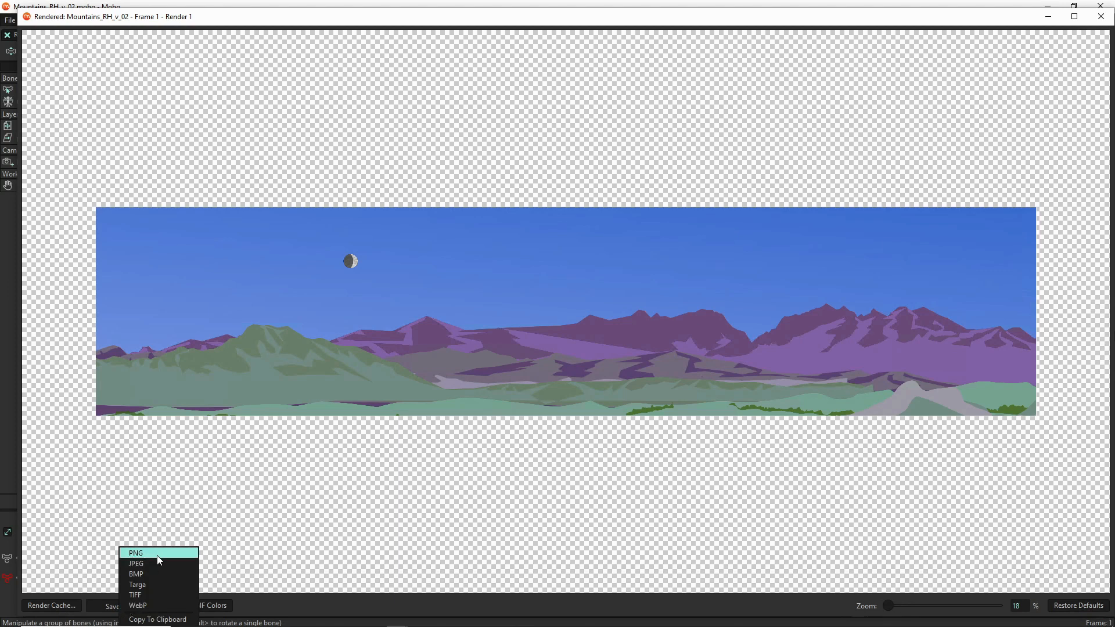
pyautogui.click(157, 553)
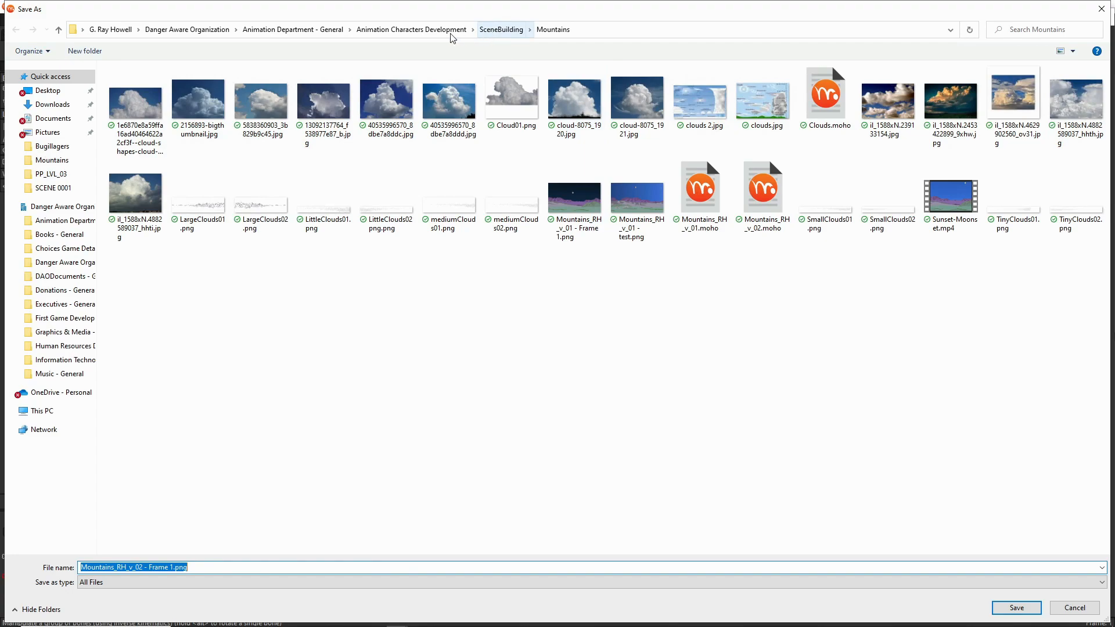
pyautogui.click(482, 33)
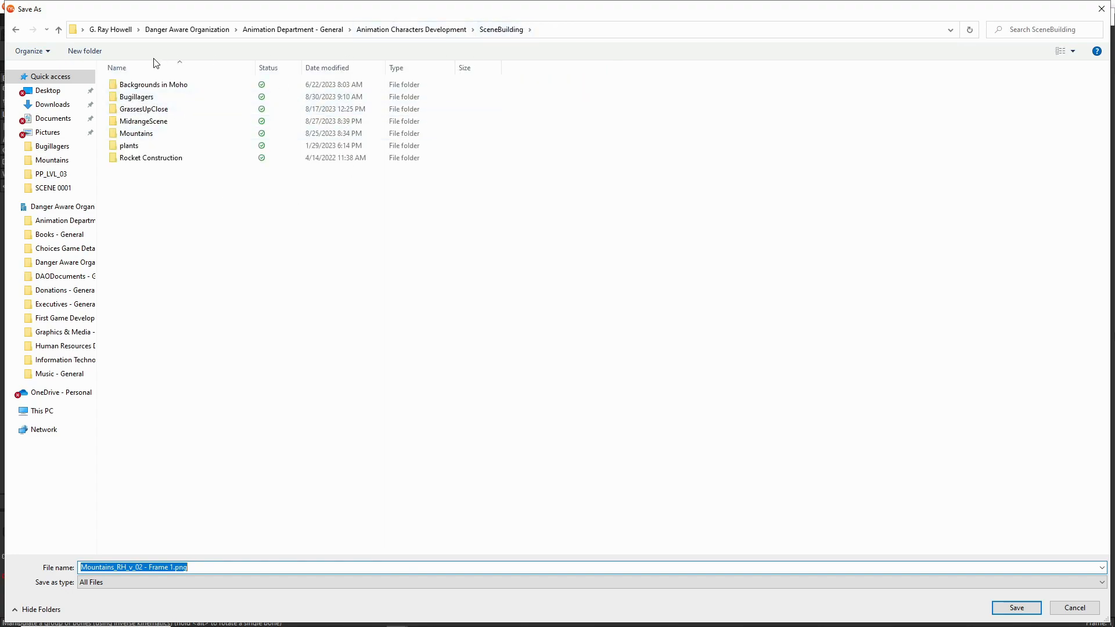
pyautogui.doubleClick(131, 97)
pyautogui.doubleClick(152, 97)
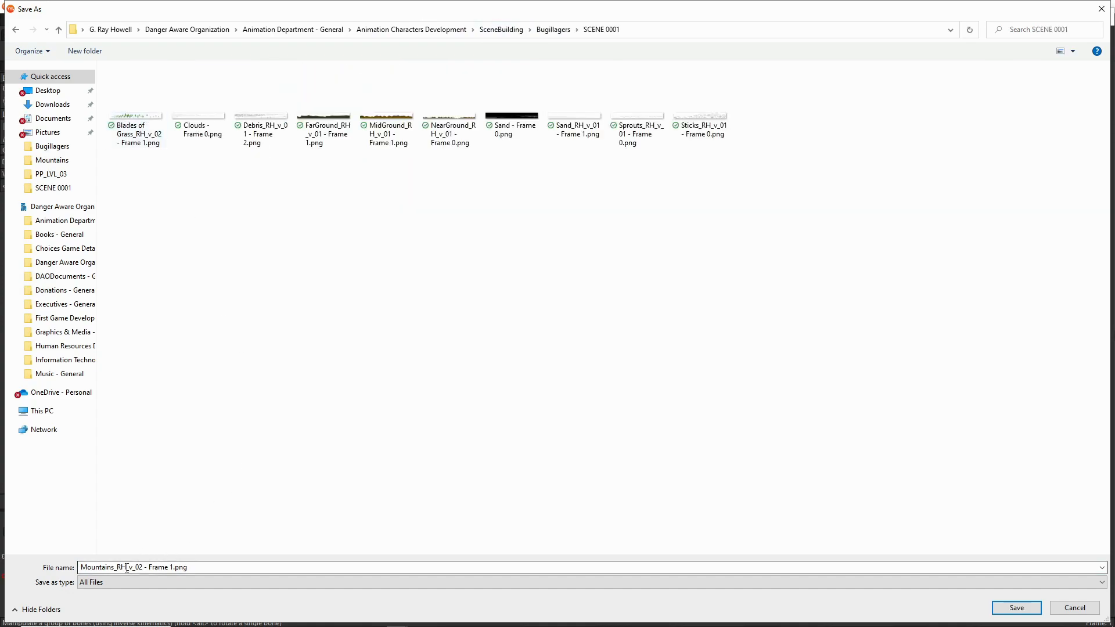
pyautogui.click(1001, 606)
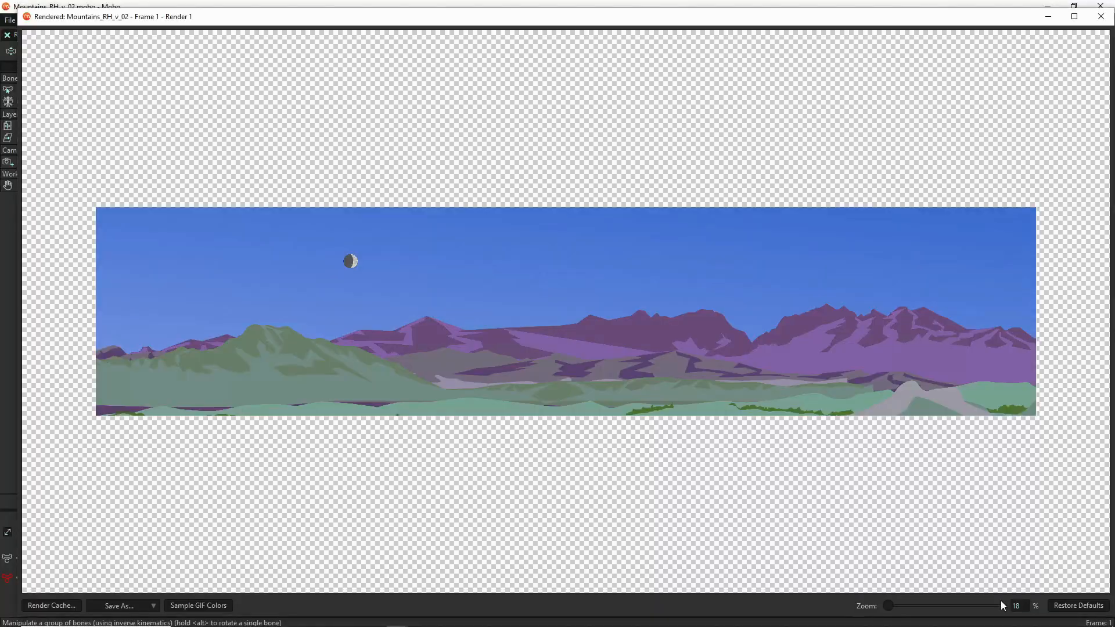
# - Close the render preview and the Mountains_RH_v_02.moho document without saving its changes
pyautogui.click(1101, 17)
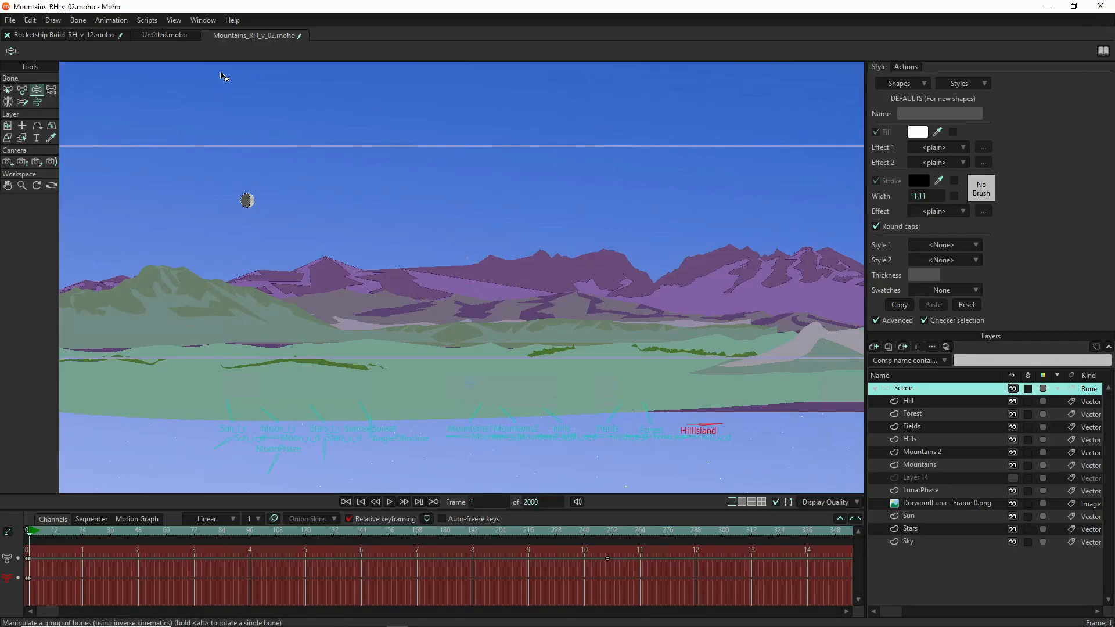
pyautogui.click(206, 35)
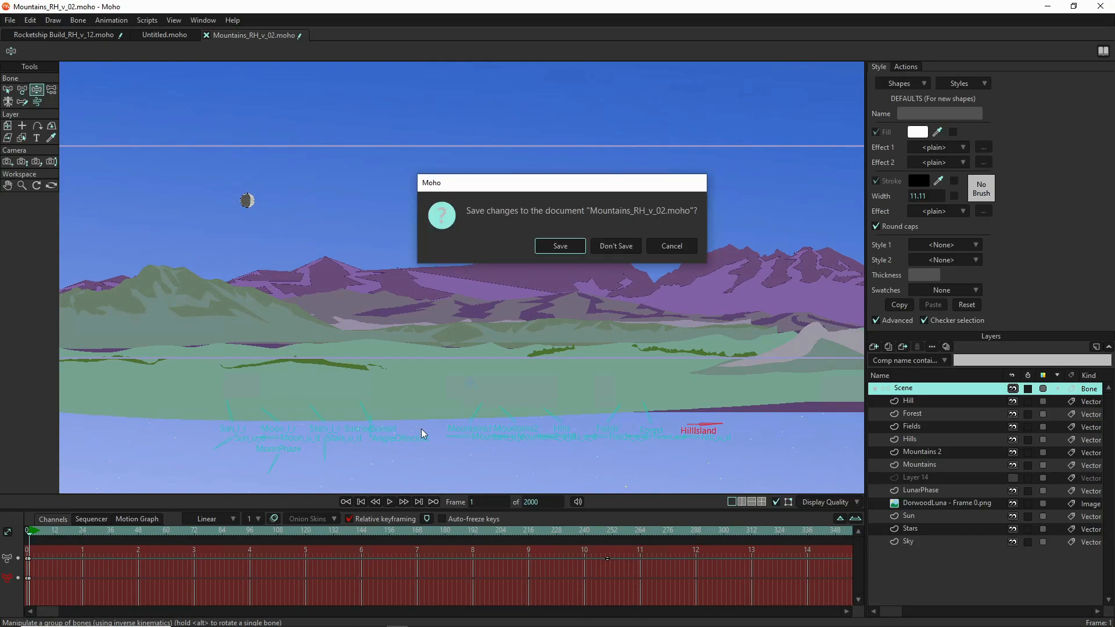
pyautogui.click(617, 247)
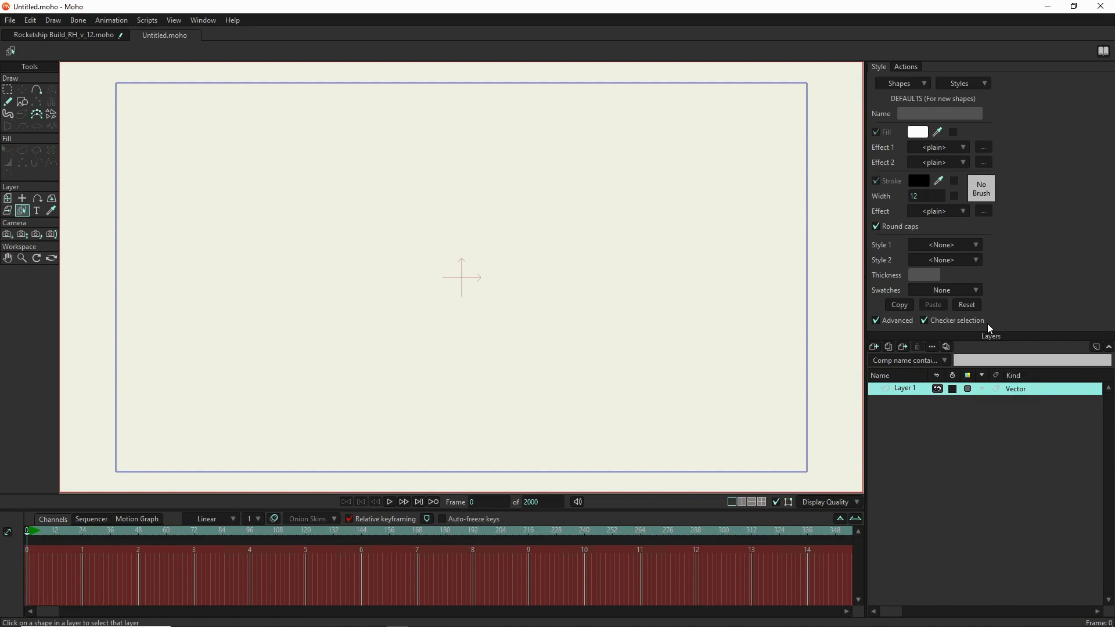
# - Add an image layer to the untitled scene using "Mountains_RH_v_02 - Frame 1.png"
pyautogui.click(873, 347)
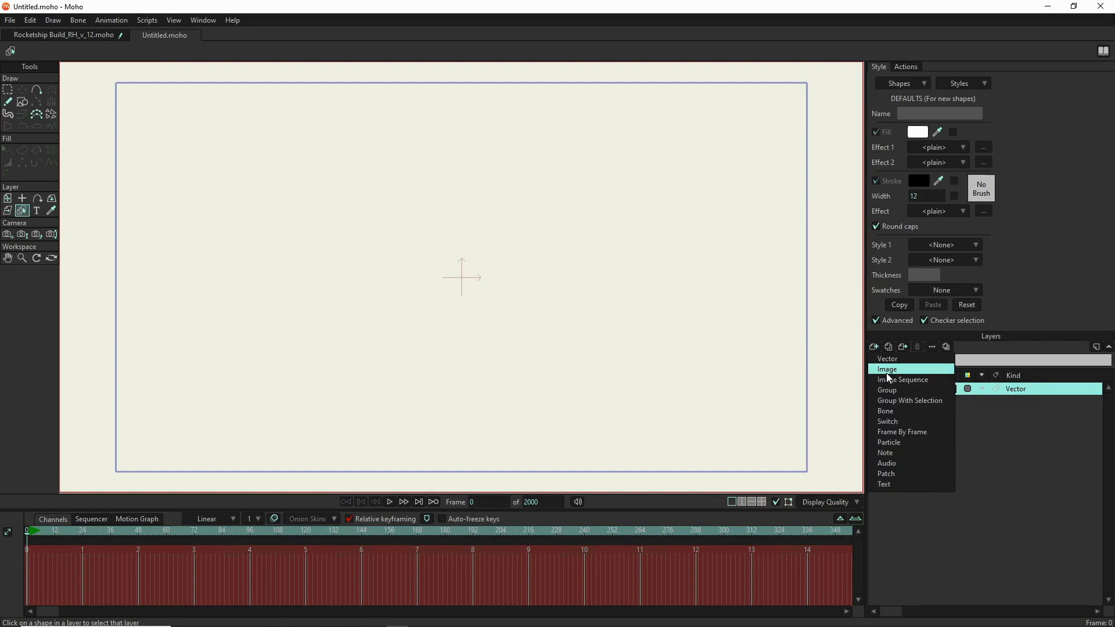
pyautogui.click(886, 373)
pyautogui.doubleClick(444, 116)
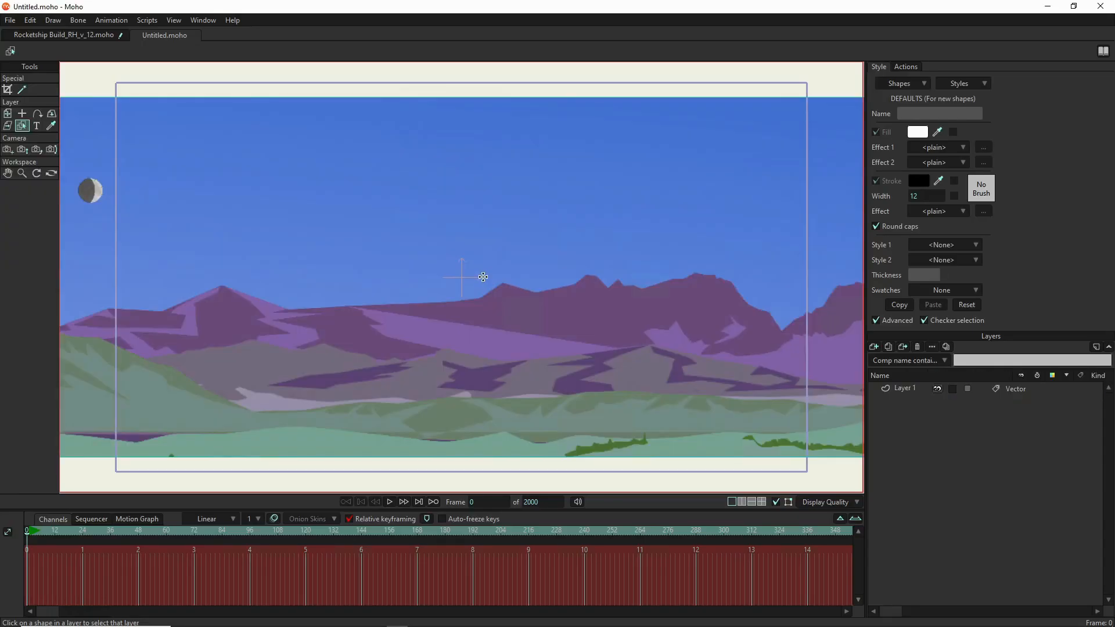
# - Zoom the camera in on the mountain background to a focal length of about 57, with a vertical field of view near 23.7 degrees
pyautogui.scroll(-4, 483, 280)
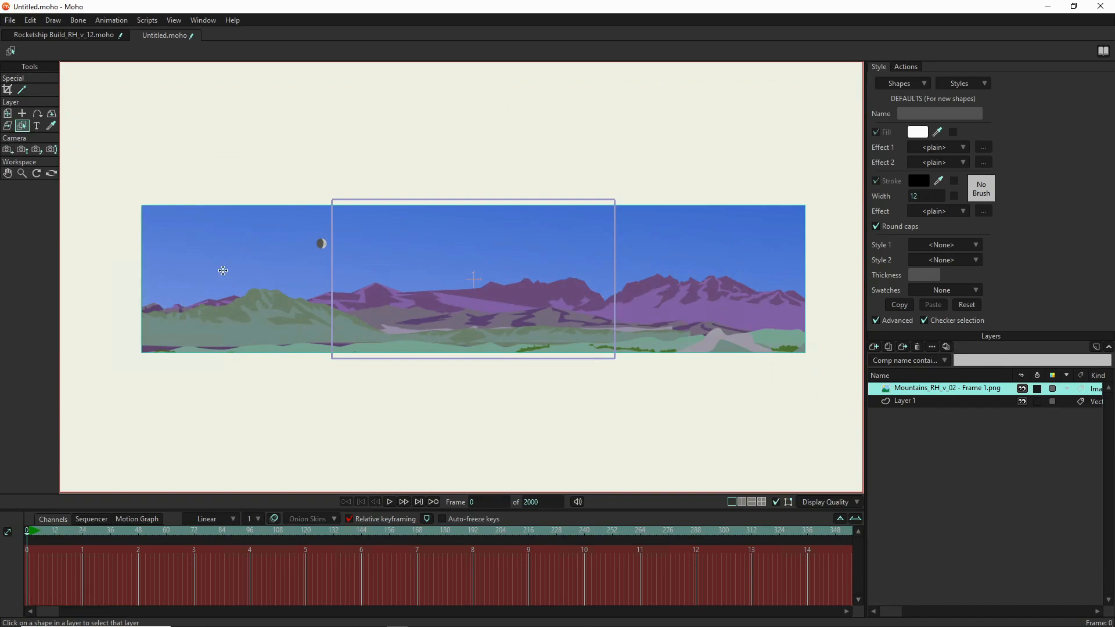
pyautogui.click(7, 151)
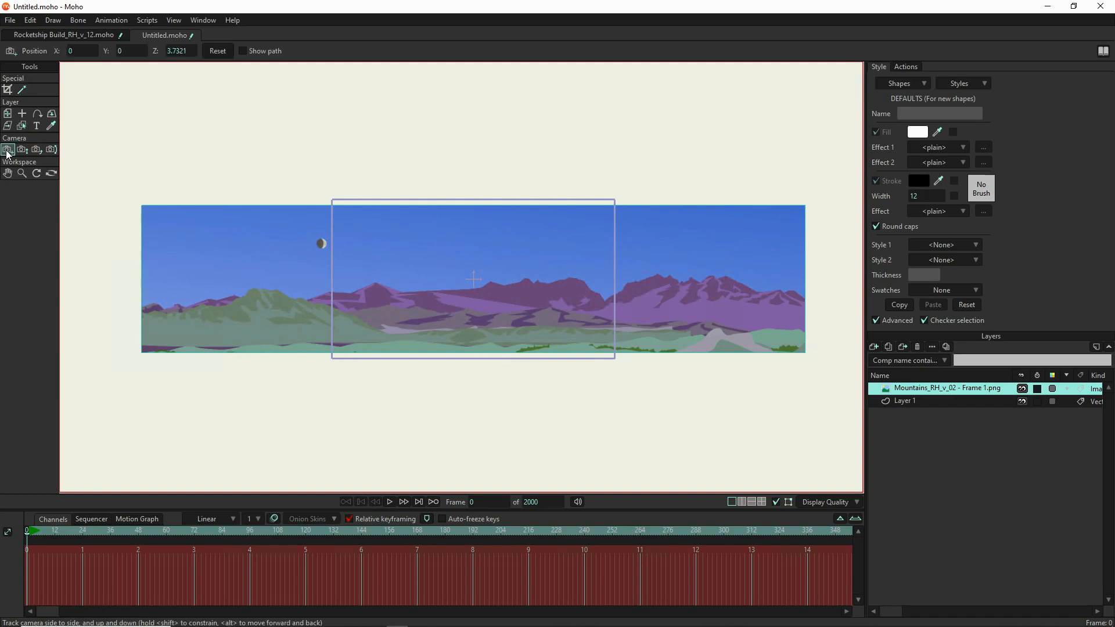
pyautogui.click(22, 150)
pyautogui.moveTo(493, 291); pyautogui.dragTo(510, 346)
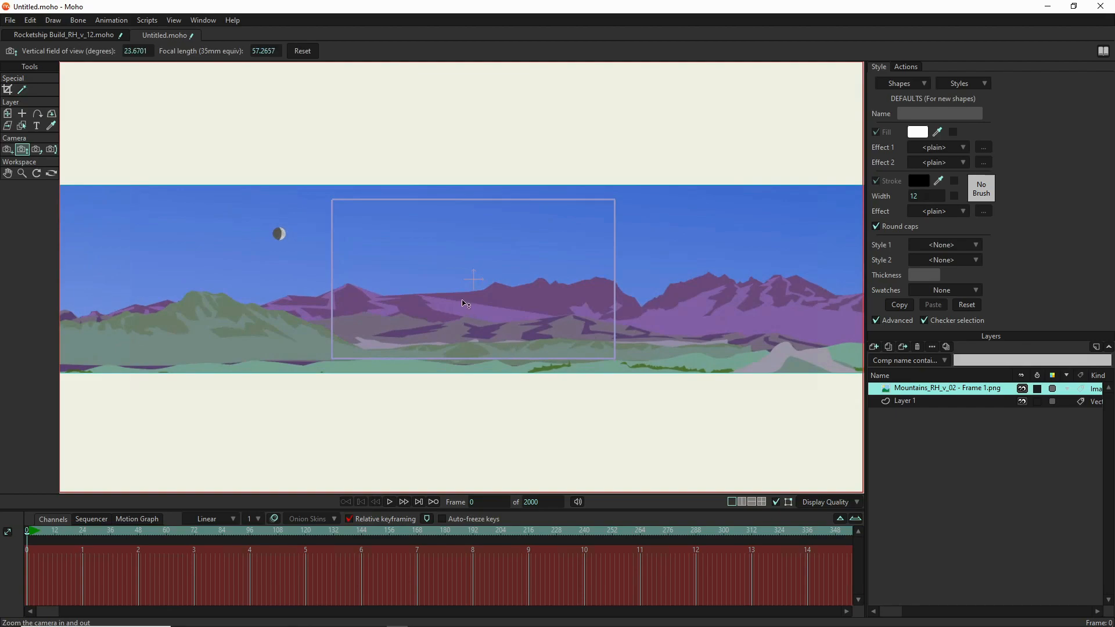
# - Track the camera at frame 0 toward the background's left end, to about X -2.29, Y -0.03
pyautogui.scroll(-3, 454, 327)
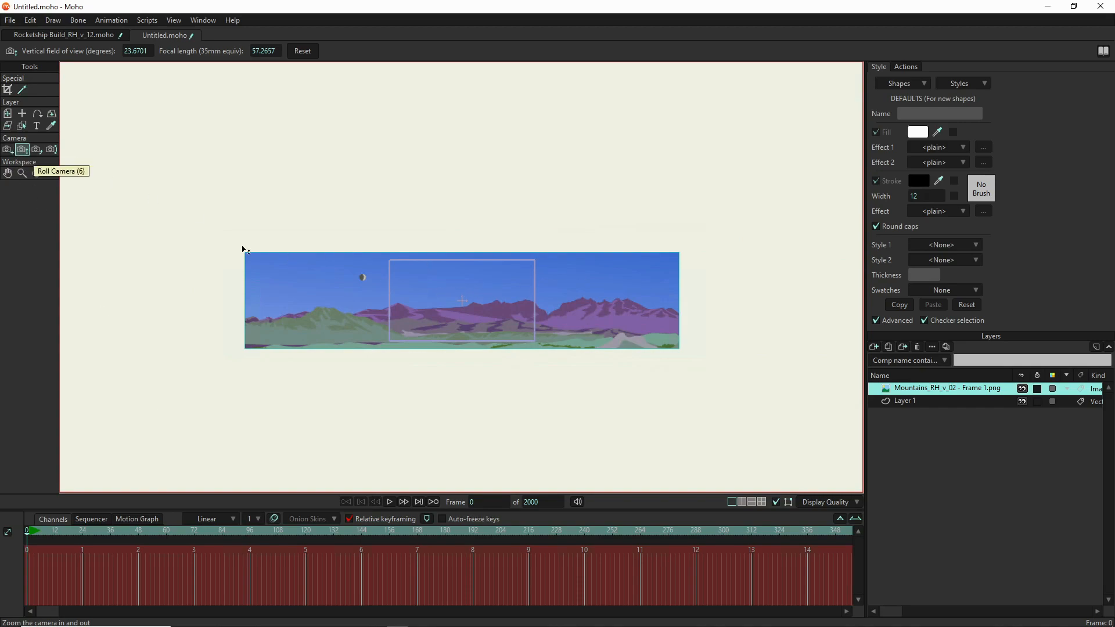
pyautogui.click(8, 150)
pyautogui.moveTo(475, 319); pyautogui.dragTo(568, 318)
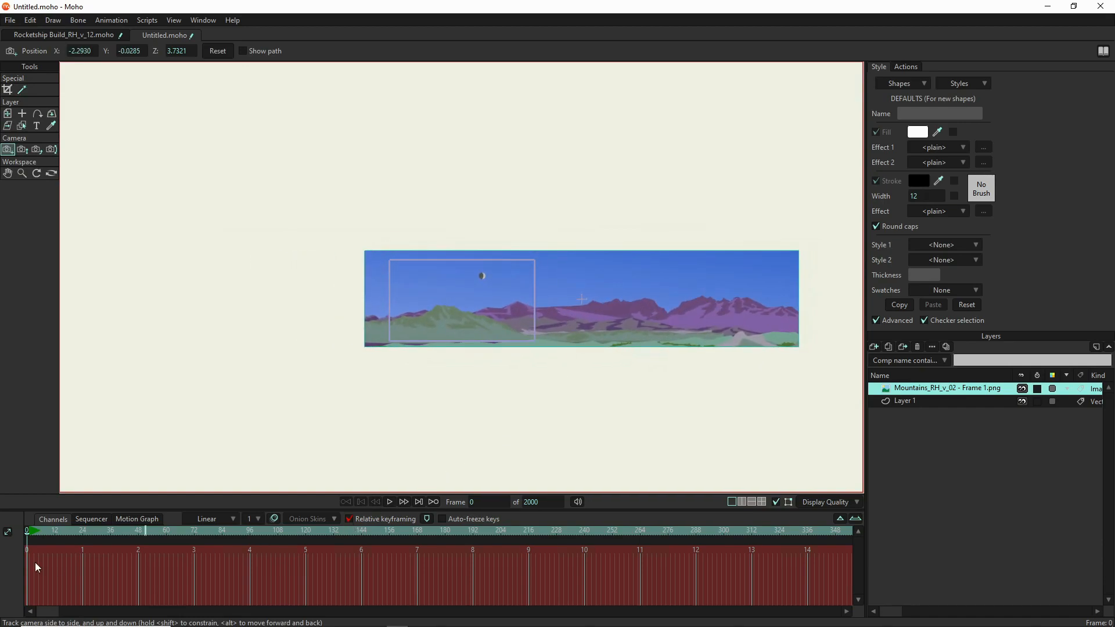
# - Track the camera rightward at frame 2000 to about X 0.63, Y 0.03, and play back the pan up to frame 620
pyautogui.click(31, 533)
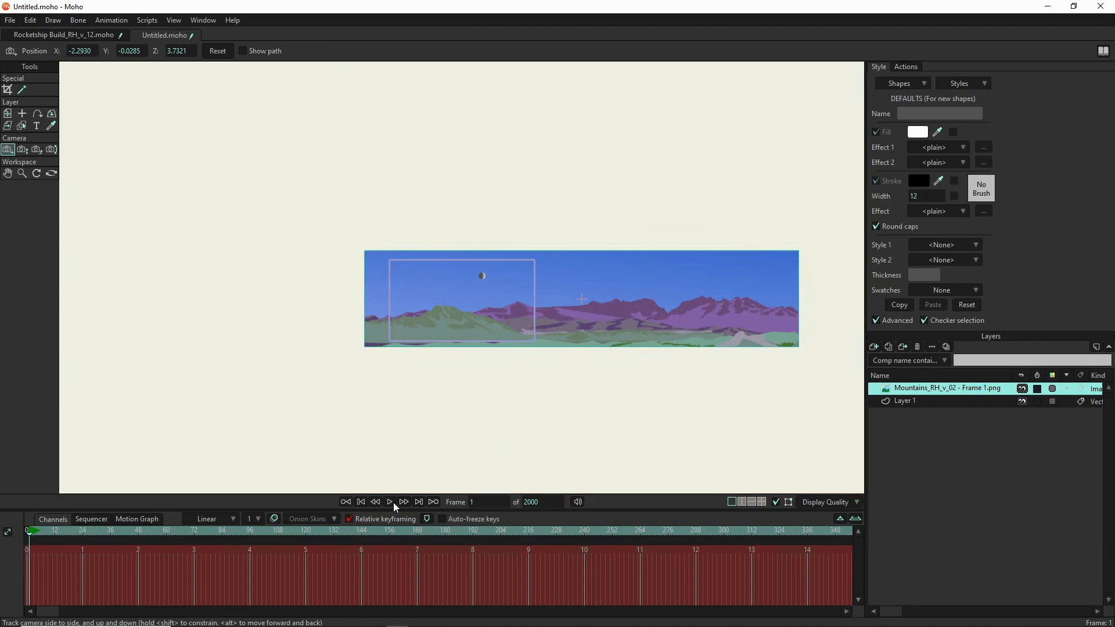
pyautogui.click(416, 502)
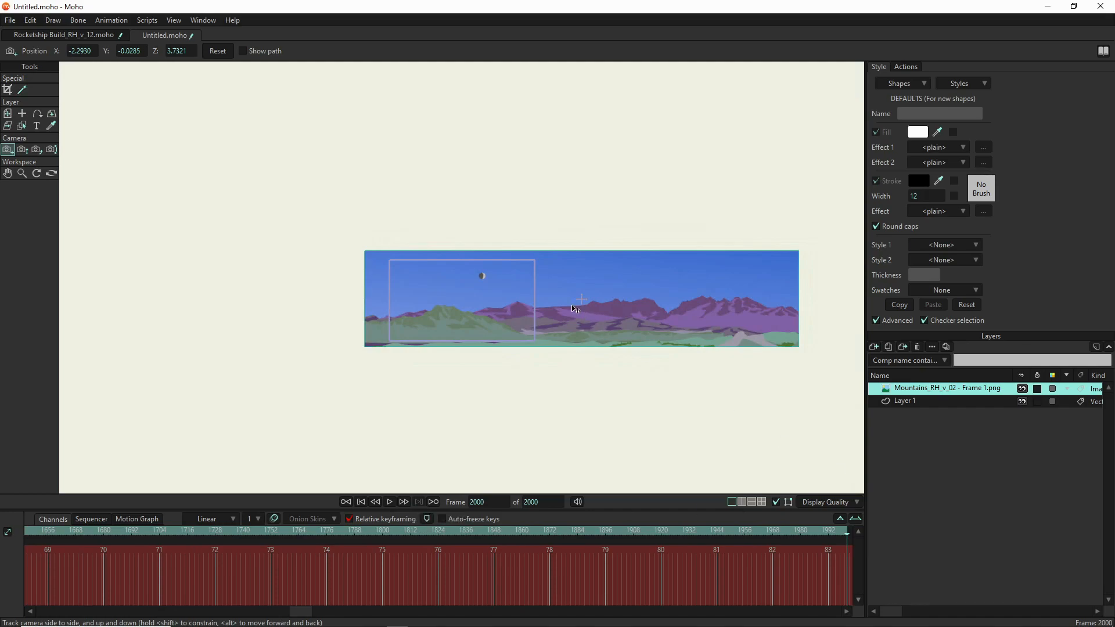
pyautogui.moveTo(747, 317); pyautogui.dragTo(626, 319)
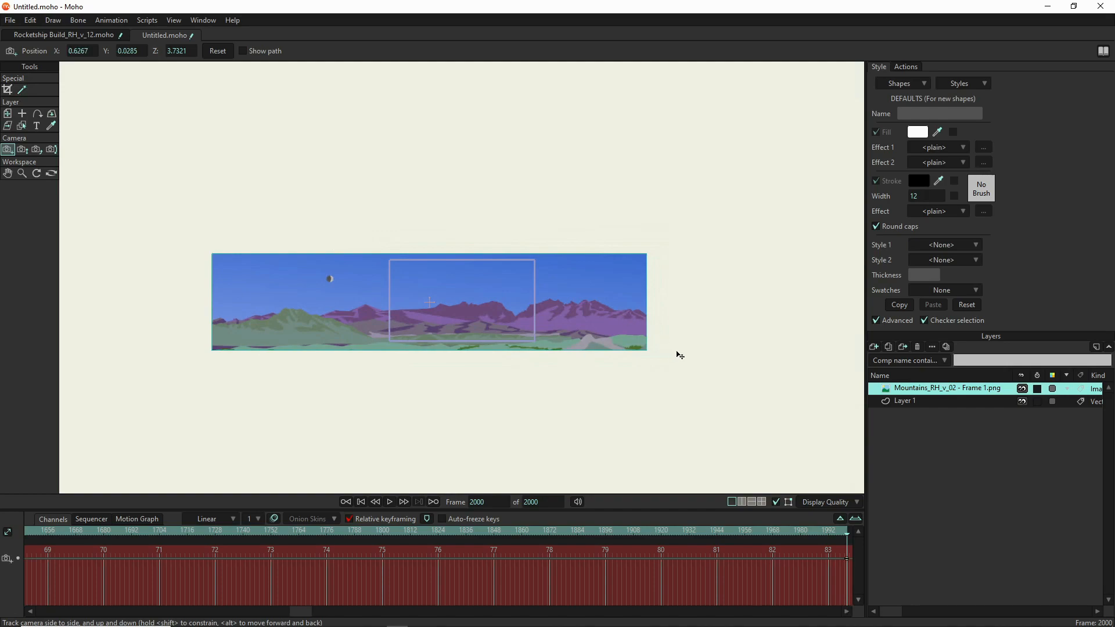
pyautogui.click(389, 502)
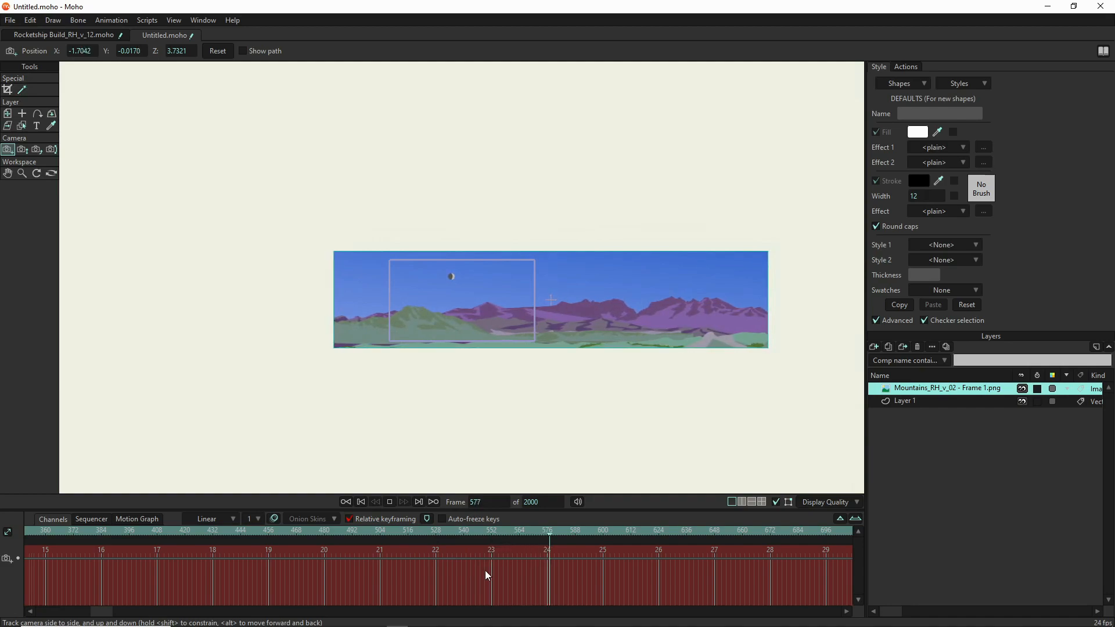
pyautogui.click(390, 502)
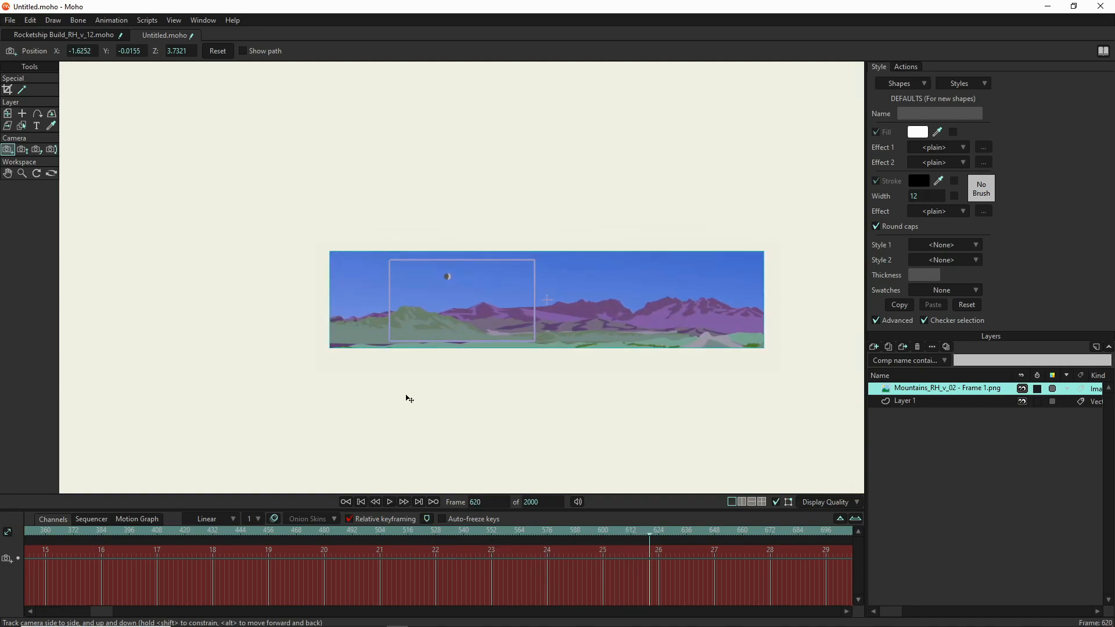
# - Zoom the camera out slightly at frame 620 and track it down to about X -1.54, Y -0.29
pyautogui.click(22, 149)
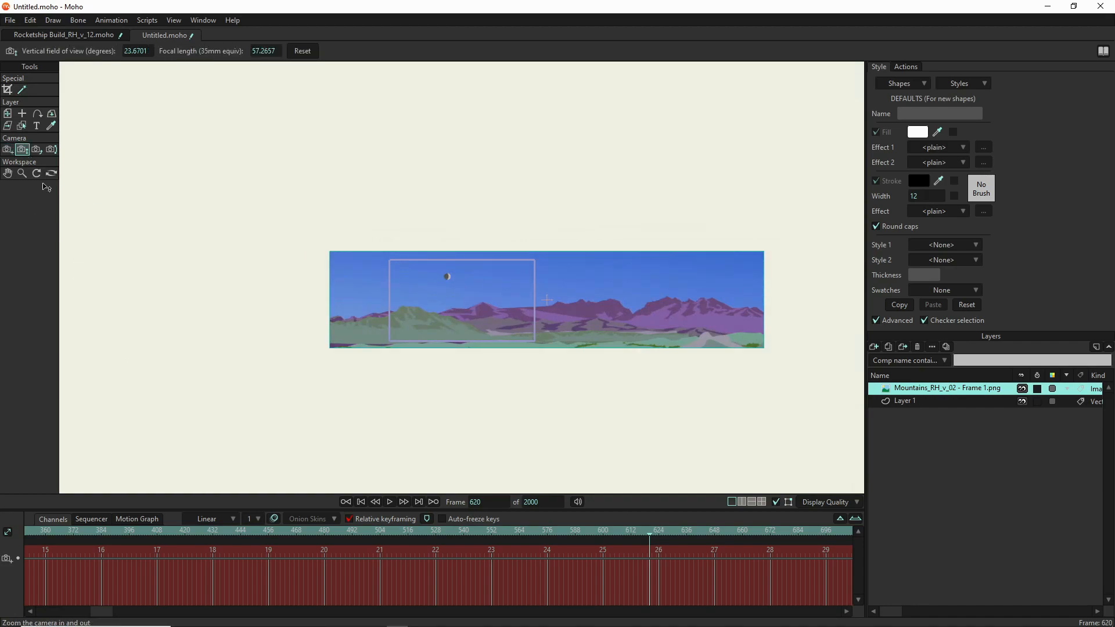
pyautogui.moveTo(465, 314); pyautogui.dragTo(464, 317)
pyautogui.click(8, 149)
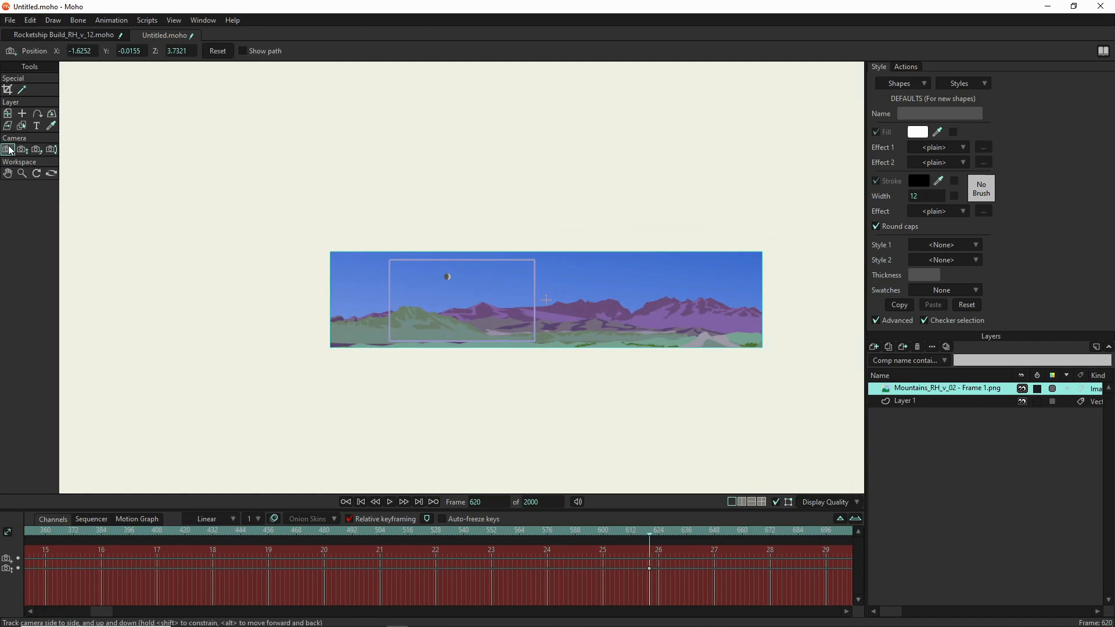
pyautogui.moveTo(495, 319); pyautogui.dragTo(490, 309)
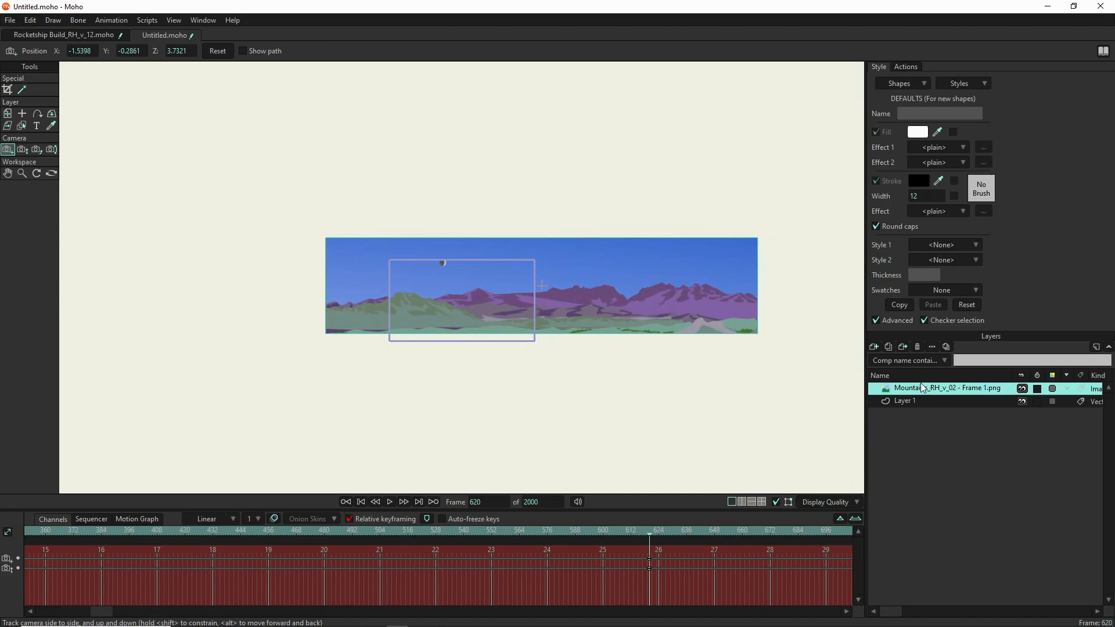
# - Return to frame 0 and import FarGround_RH_v_01 - Frame 1.png as an image layer above the mountains
pyautogui.click(364, 500)
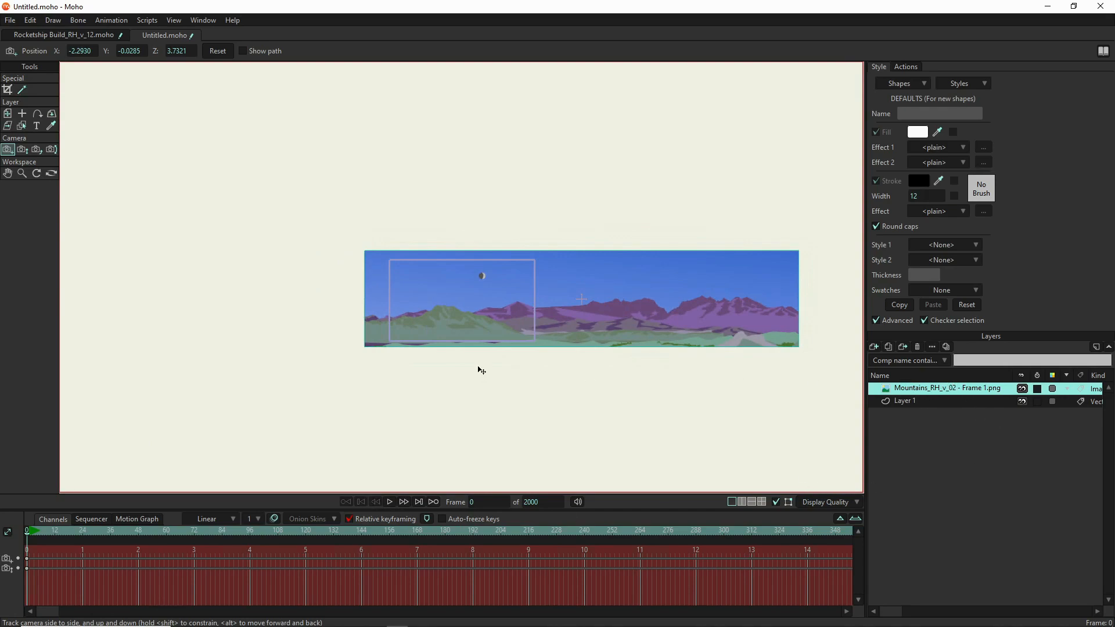
pyautogui.click(875, 348)
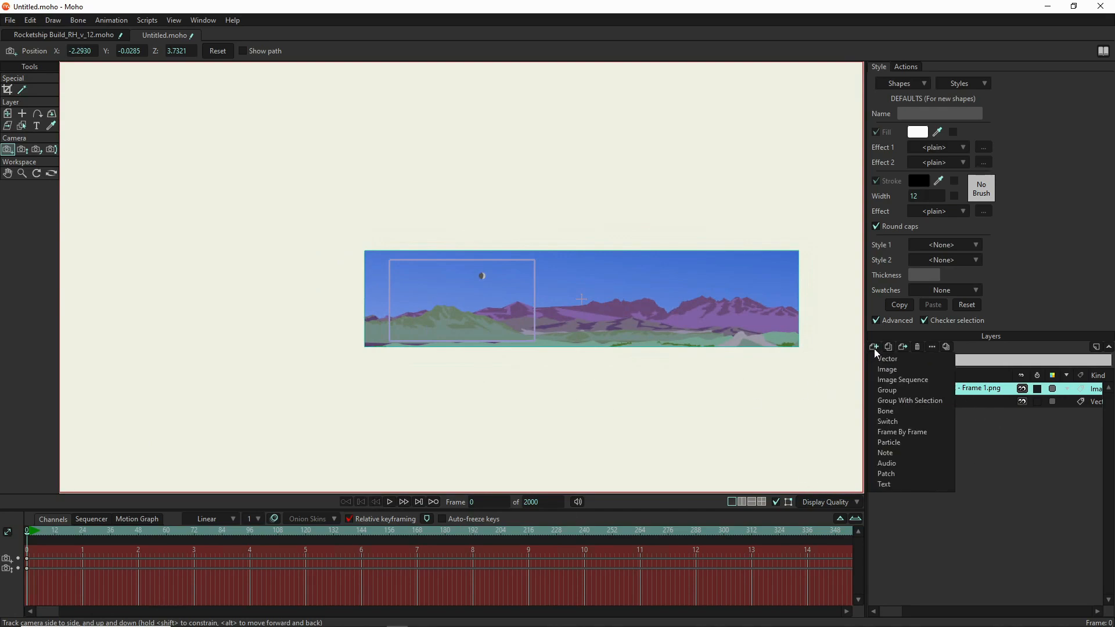
pyautogui.click(888, 369)
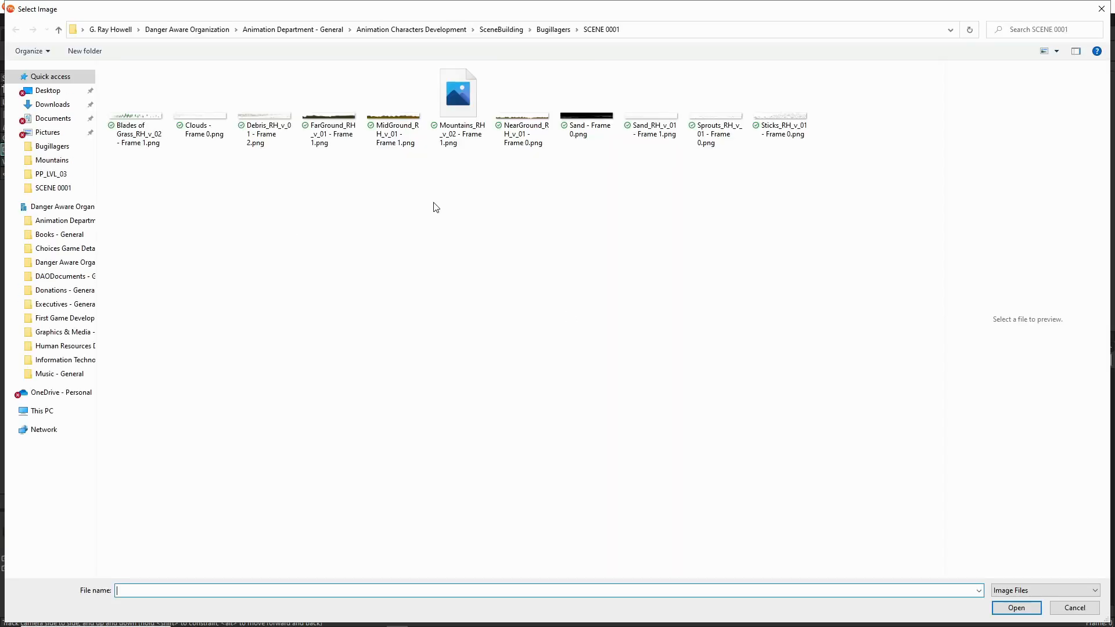
pyautogui.doubleClick(334, 128)
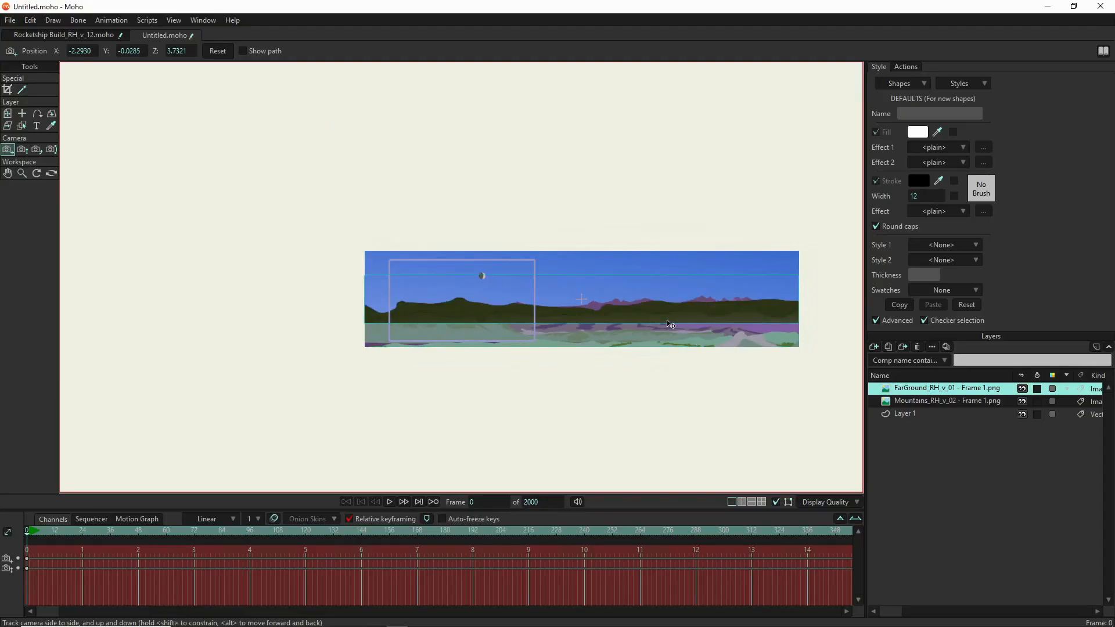
# - Move the FarGround layer down over the base of the mountains, to about X -0.02, Y -0.47
pyautogui.moveTo(819, 360); pyautogui.dragTo(65, 216)
pyautogui.click(51, 173)
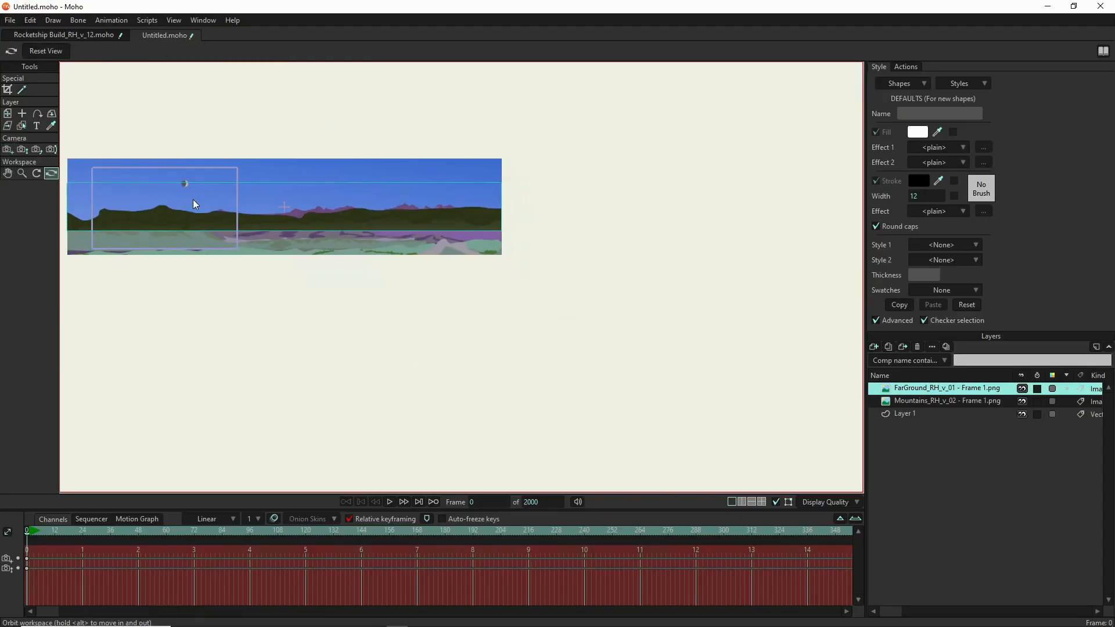
pyautogui.moveTo(284, 216); pyautogui.dragTo(479, 252)
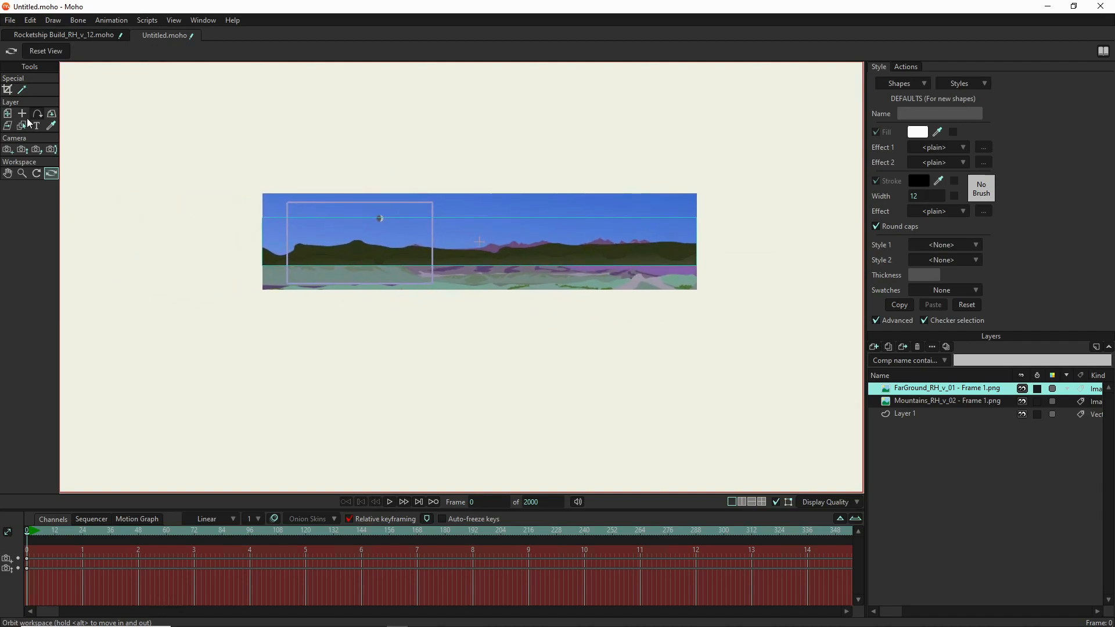
pyautogui.click(11, 115)
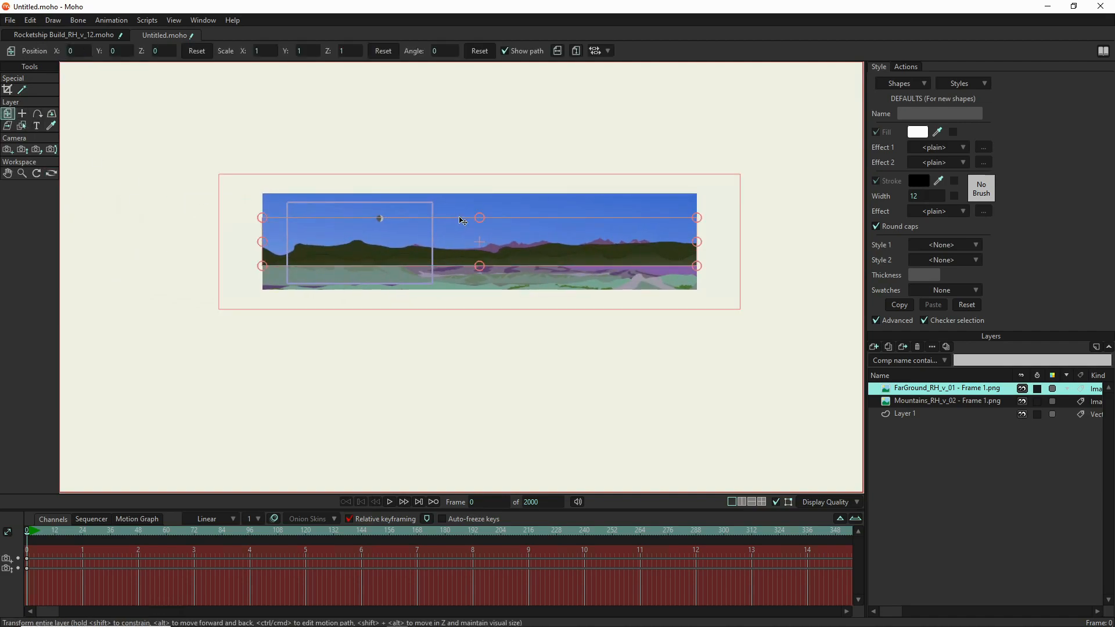
pyautogui.moveTo(496, 234); pyautogui.dragTo(496, 258)
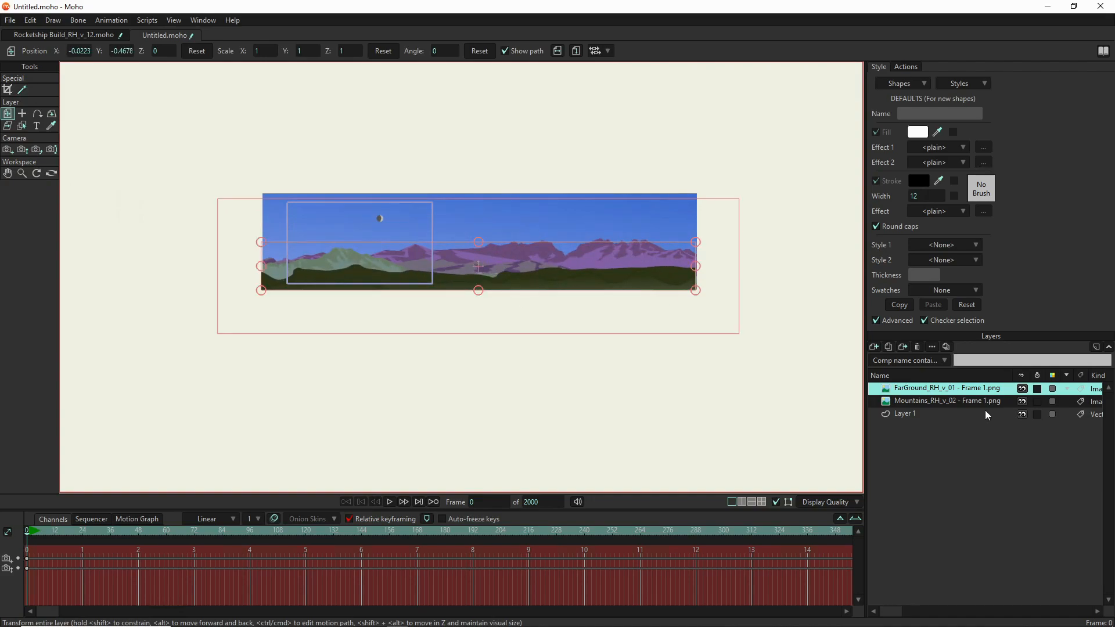
# - Import MidGround_RH_v_01 - Frame 1.png as an image layer and move it down to about X -0.01, Y -0.49
pyautogui.click(873, 346)
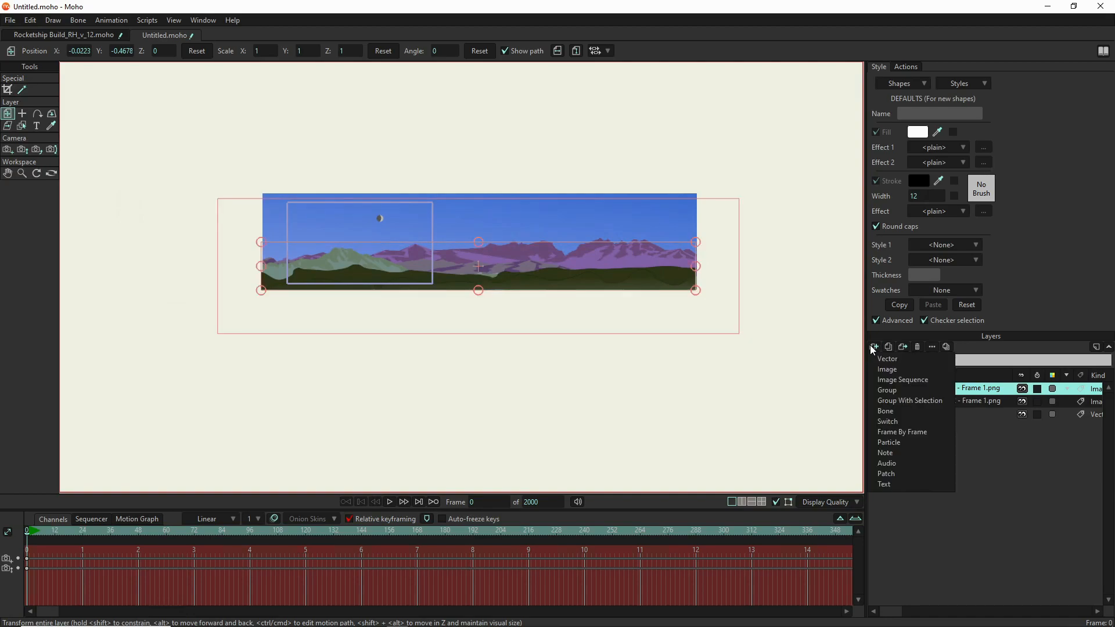
pyautogui.click(897, 369)
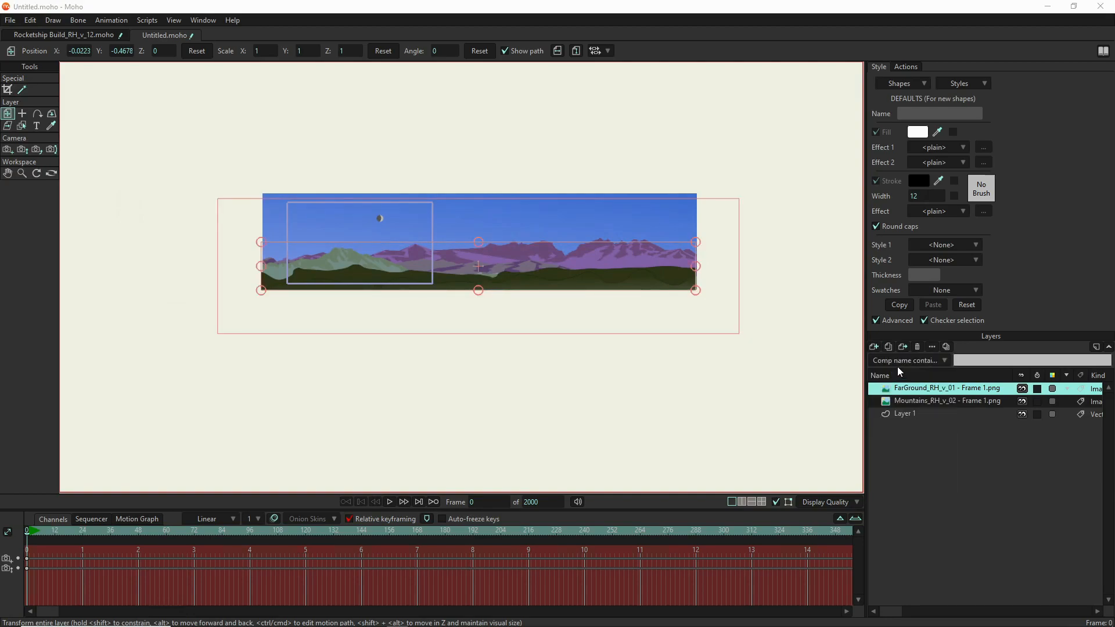
pyautogui.doubleClick(398, 128)
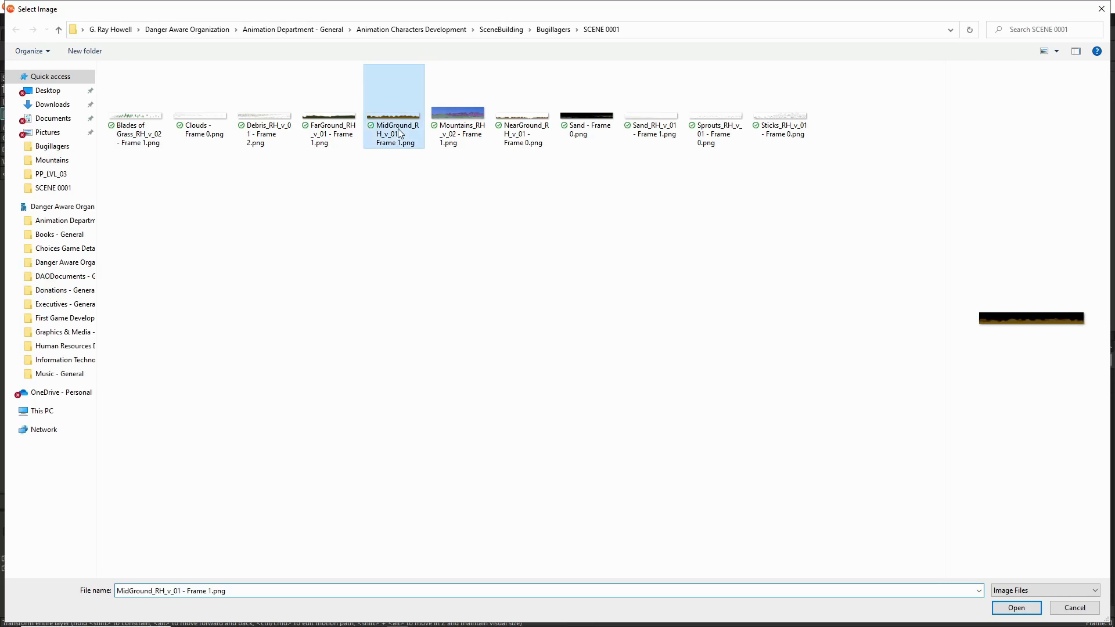
pyautogui.moveTo(513, 254); pyautogui.dragTo(515, 282)
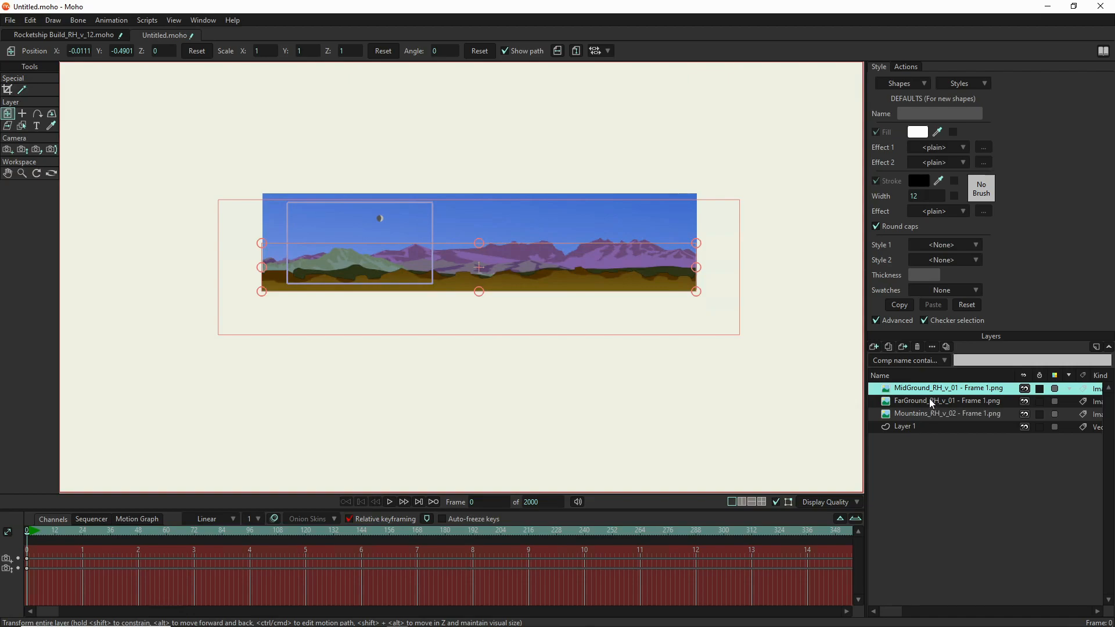
# - Import NearGround_RH_v_01 - Frame 0.png as an image layer and move it to about X -0.14, Y -0.38
pyautogui.click(875, 347)
pyautogui.click(881, 370)
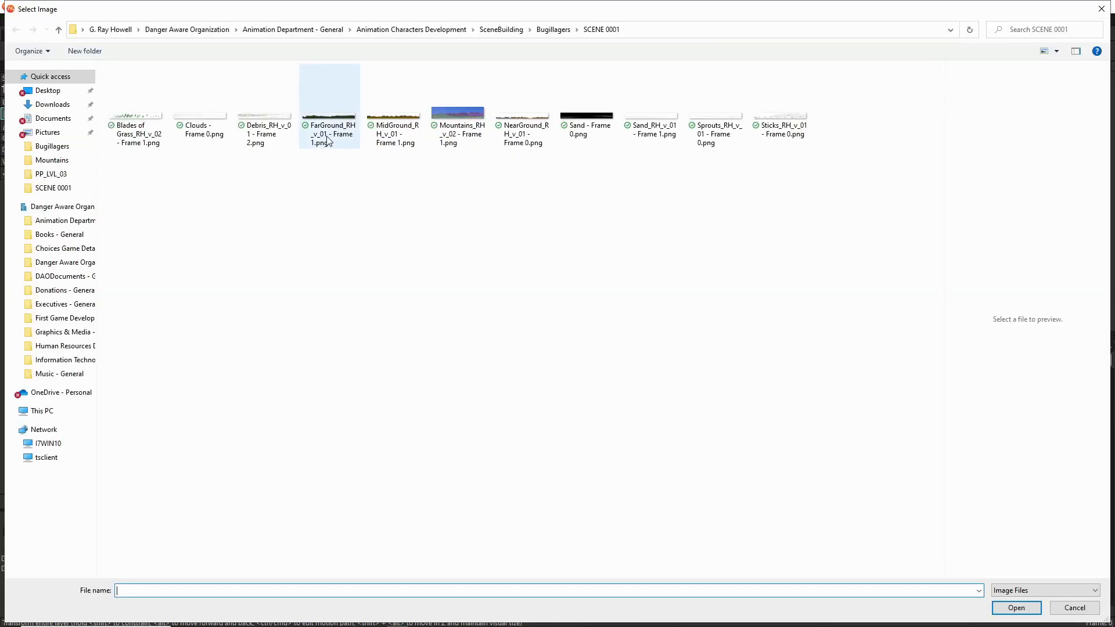
pyautogui.doubleClick(536, 136)
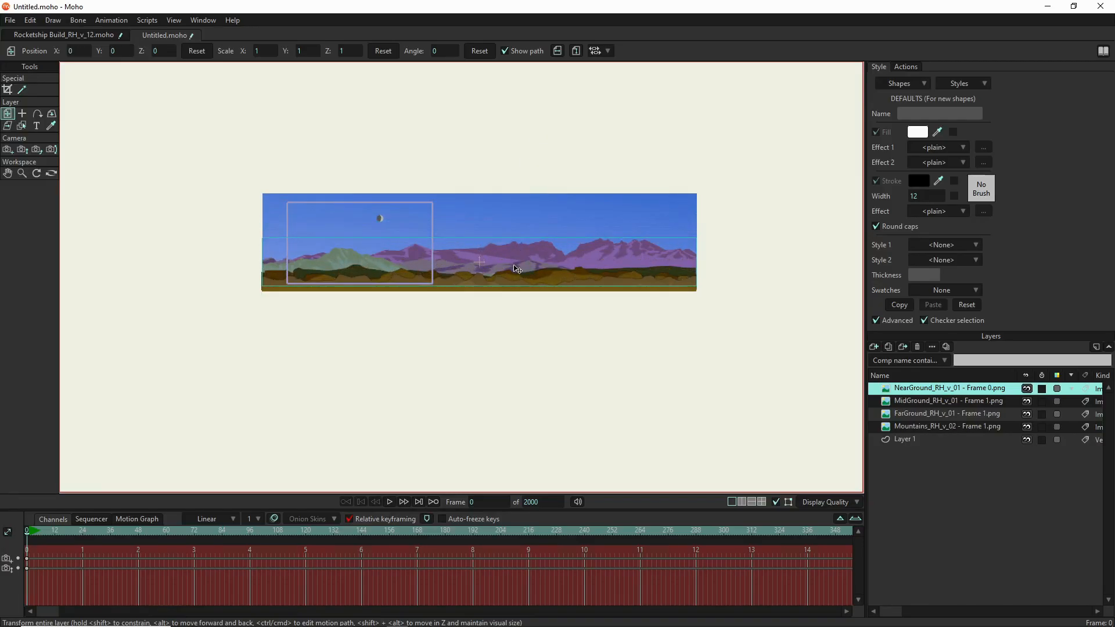
pyautogui.moveTo(516, 270); pyautogui.dragTo(514, 271)
pyautogui.scroll(5, 371, 277)
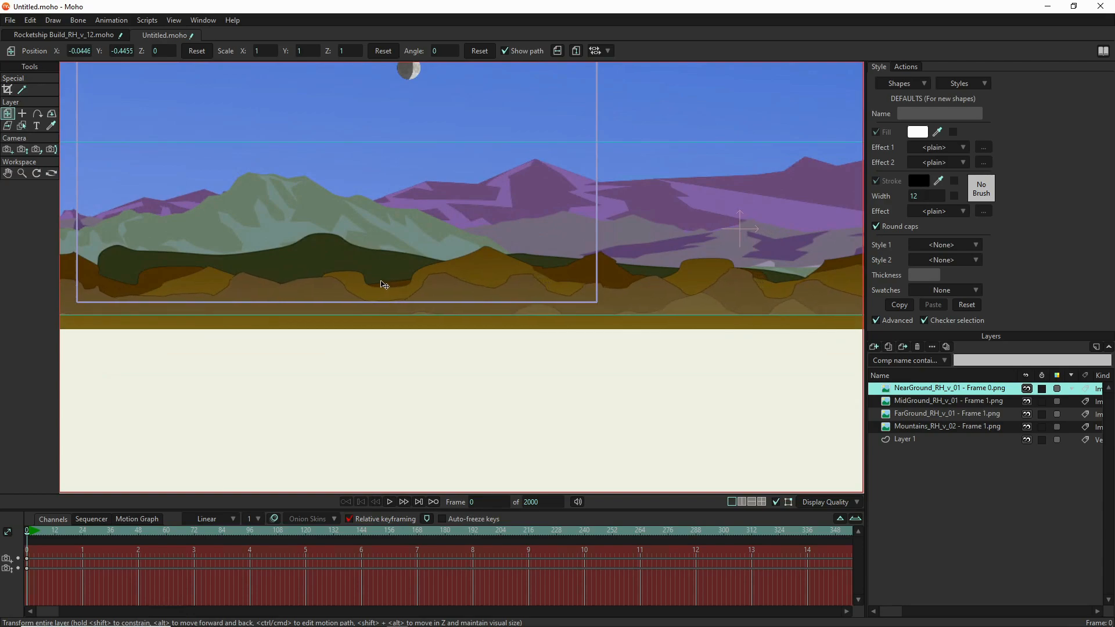
pyautogui.moveTo(383, 286); pyautogui.dragTo(386, 274)
pyautogui.scroll(-3, 386, 275)
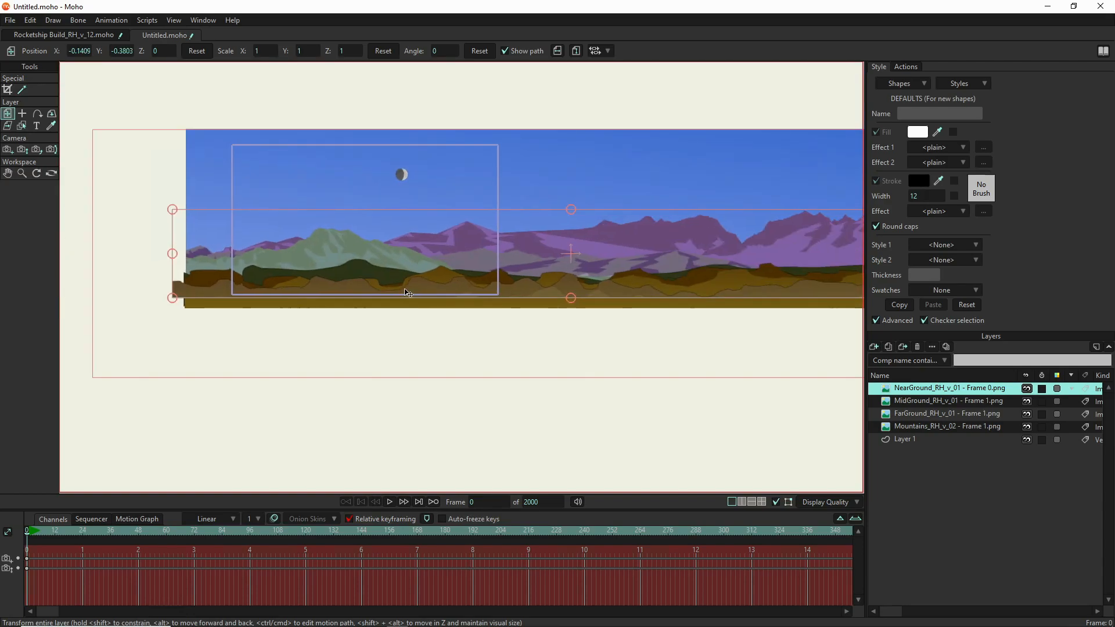
# - Raise the MidGround layer to about Y -0.44, and shift the FarGround layer to about X -0.93, Y -0.395 with a 0.29 degree angle
pyautogui.click(913, 402)
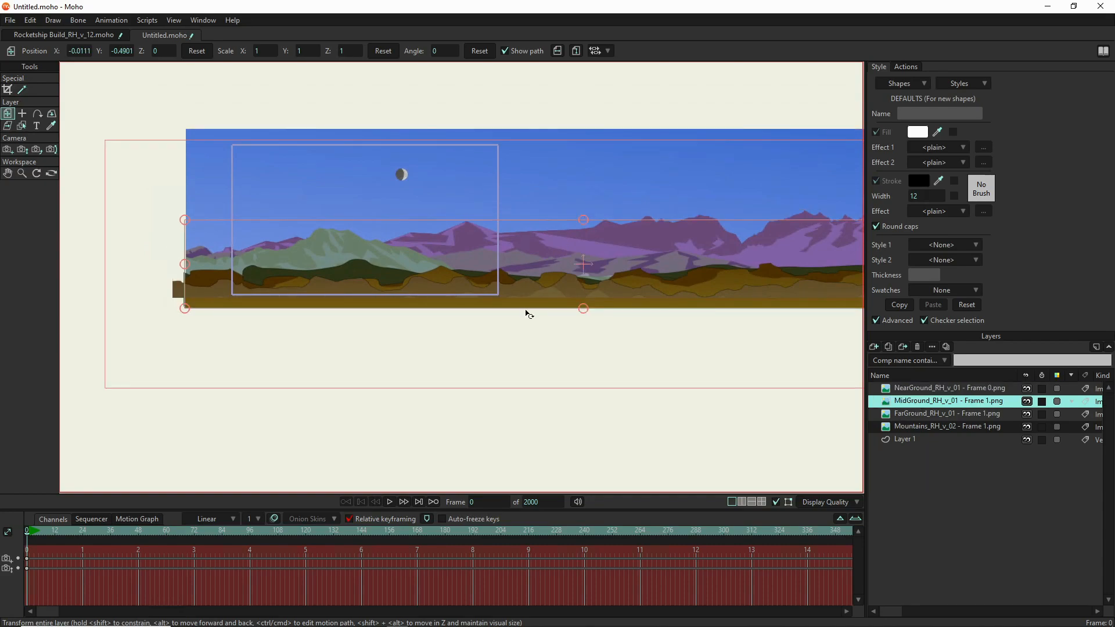
pyautogui.moveTo(530, 311); pyautogui.dragTo(529, 305)
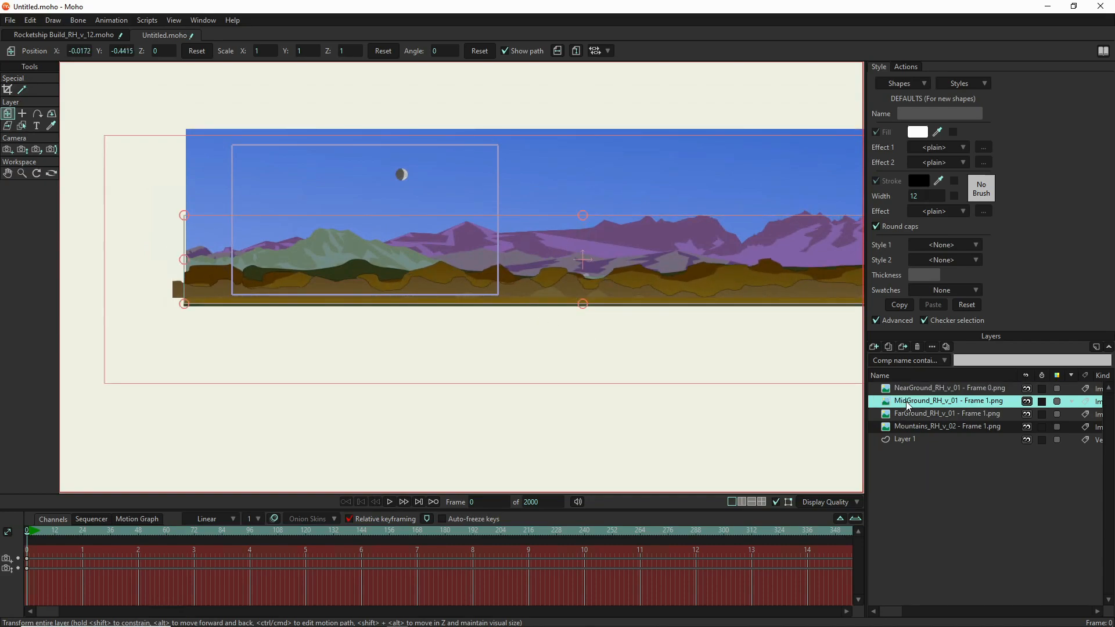
pyautogui.click(992, 416)
pyautogui.moveTo(569, 330); pyautogui.dragTo(569, 331)
pyautogui.moveTo(654, 300); pyautogui.dragTo(556, 285)
pyautogui.moveTo(554, 283); pyautogui.dragTo(554, 283)
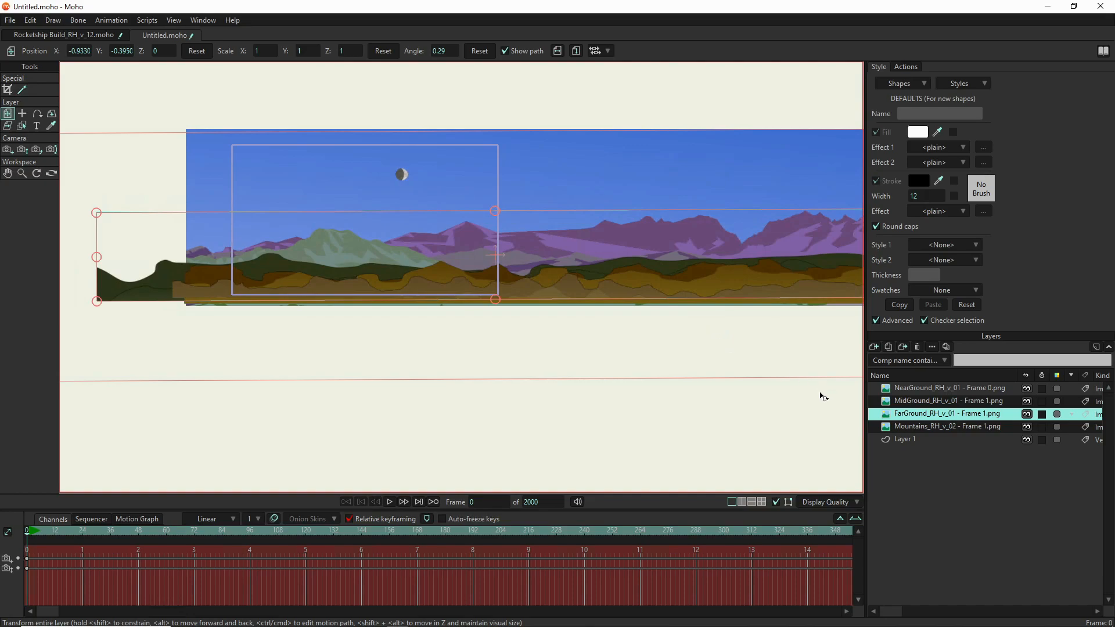
# - Import Blades of Grass_RH_v_02 - Frame 1.png as an image layer directly above the FarGround layer
pyautogui.click(873, 348)
pyautogui.click(897, 373)
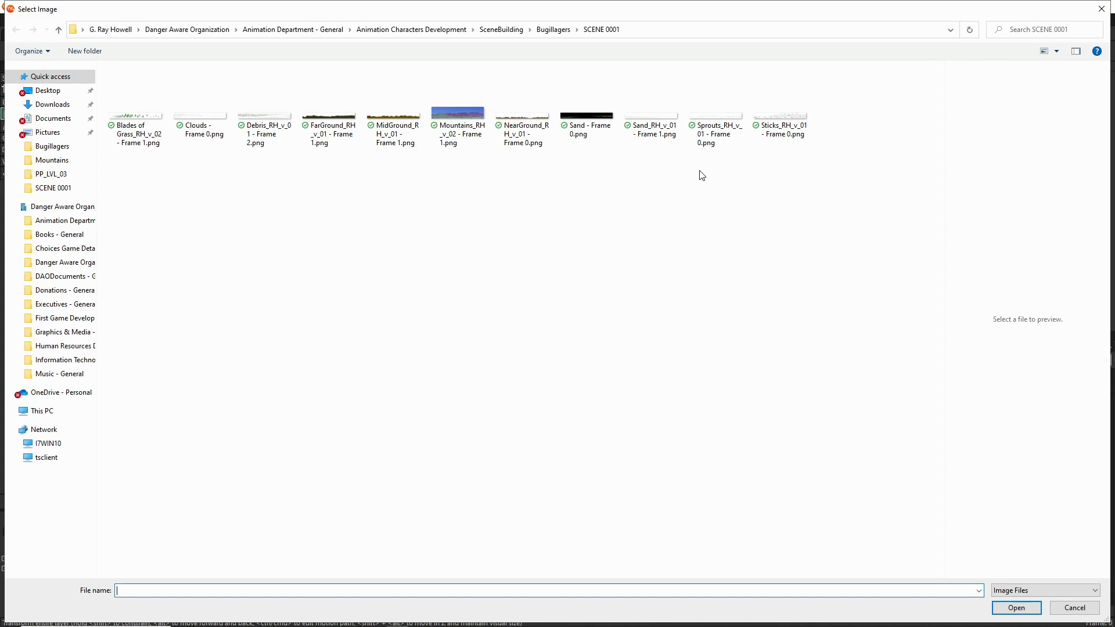
pyautogui.doubleClick(126, 143)
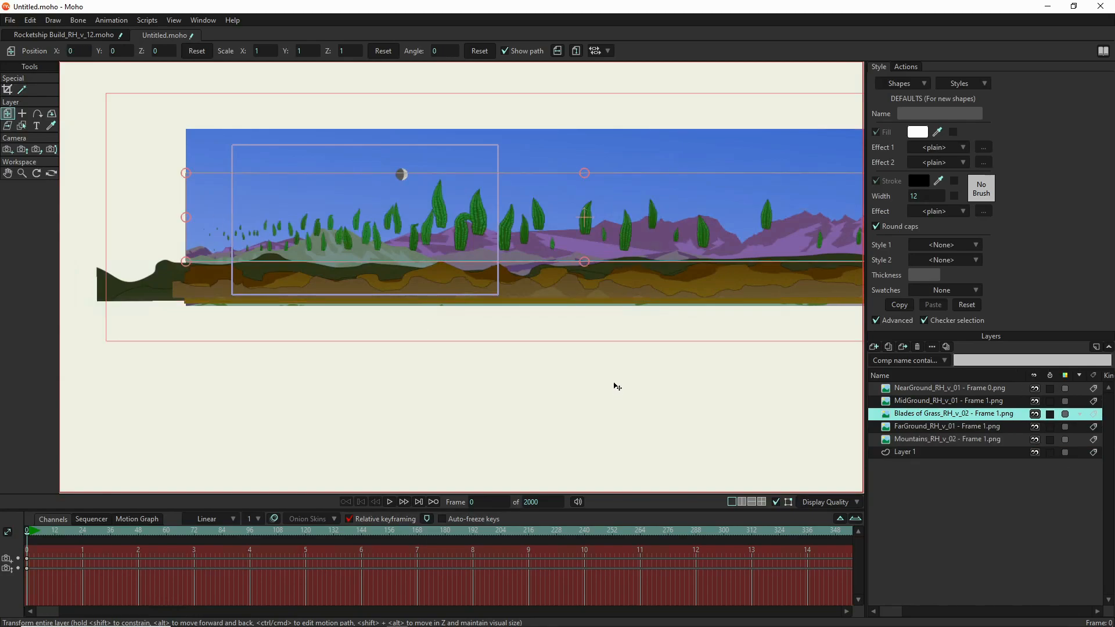
# - Reorder the Blades of Grass layer above MidGround and move it to about X -0.85, Y -0.55
pyautogui.moveTo(632, 221); pyautogui.dragTo(601, 264)
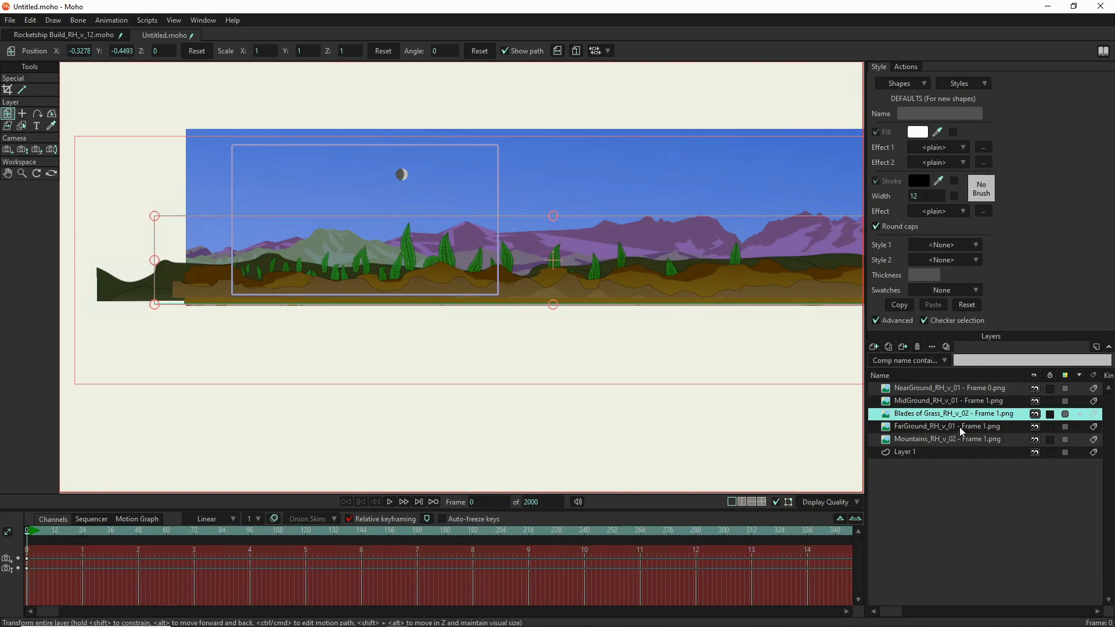
pyautogui.moveTo(941, 419); pyautogui.dragTo(941, 397)
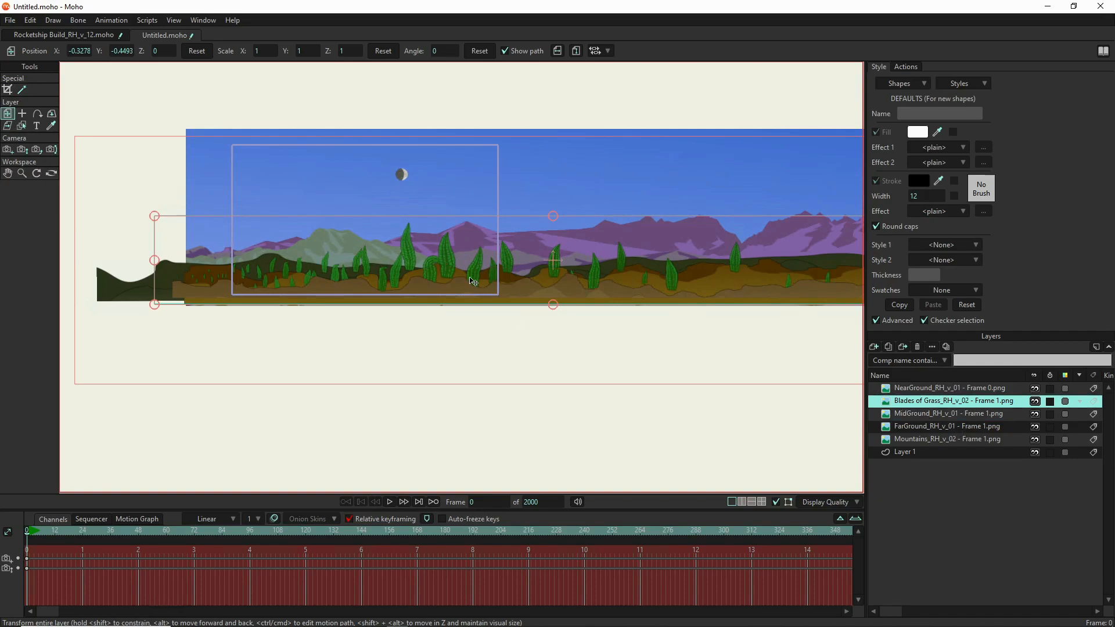
pyautogui.moveTo(517, 274); pyautogui.dragTo(474, 287)
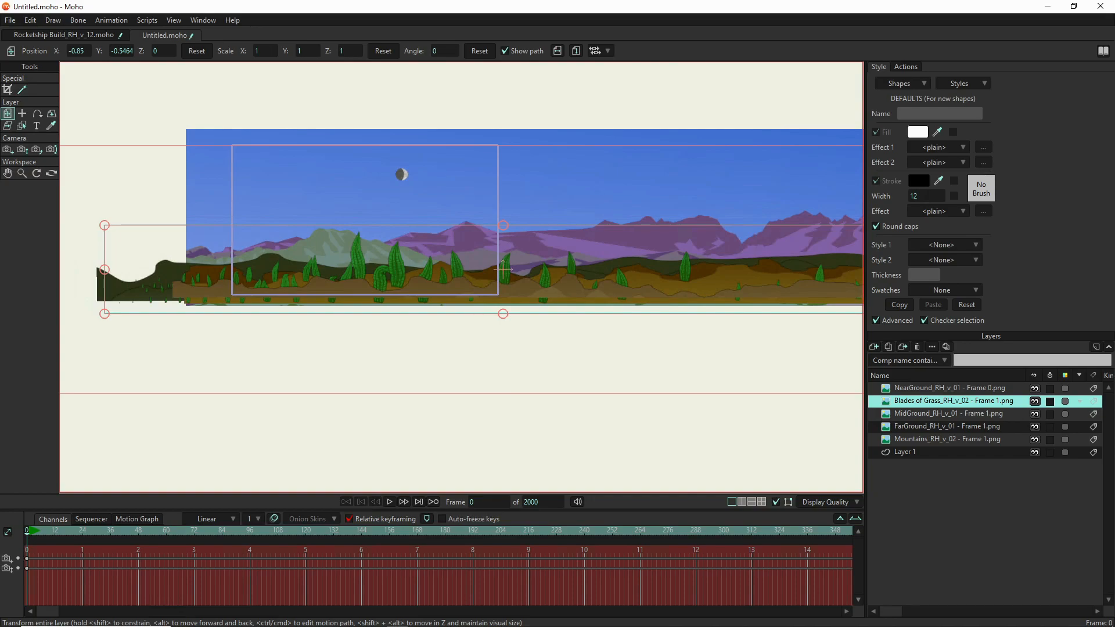
# - Import Clouds - Frame 0.png as an image layer above the NearGround layer
pyautogui.click(905, 388)
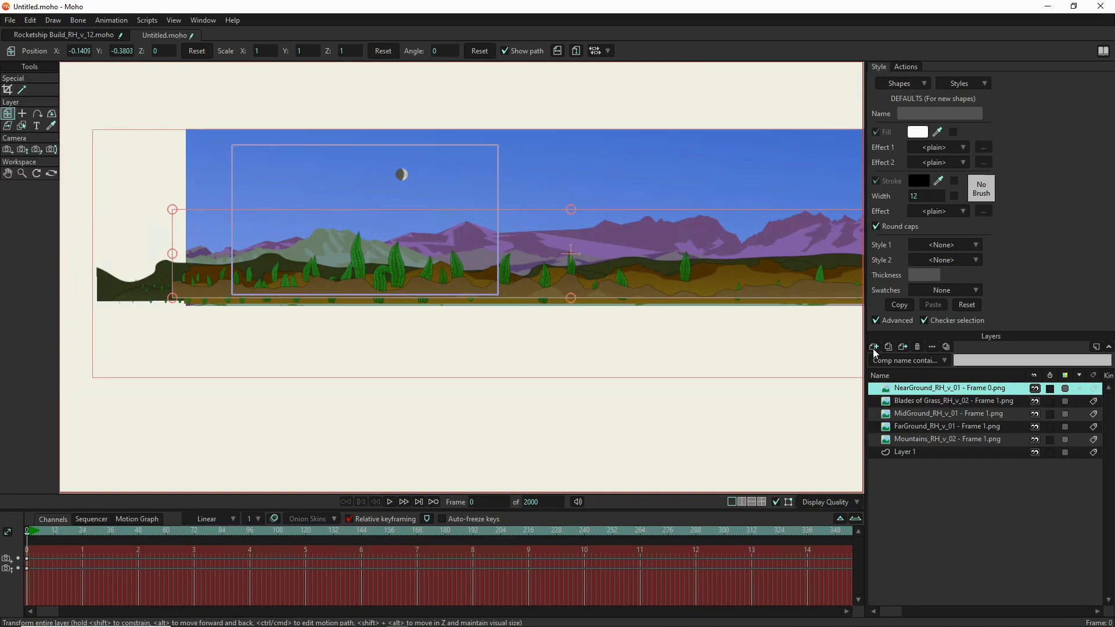
pyautogui.click(874, 349)
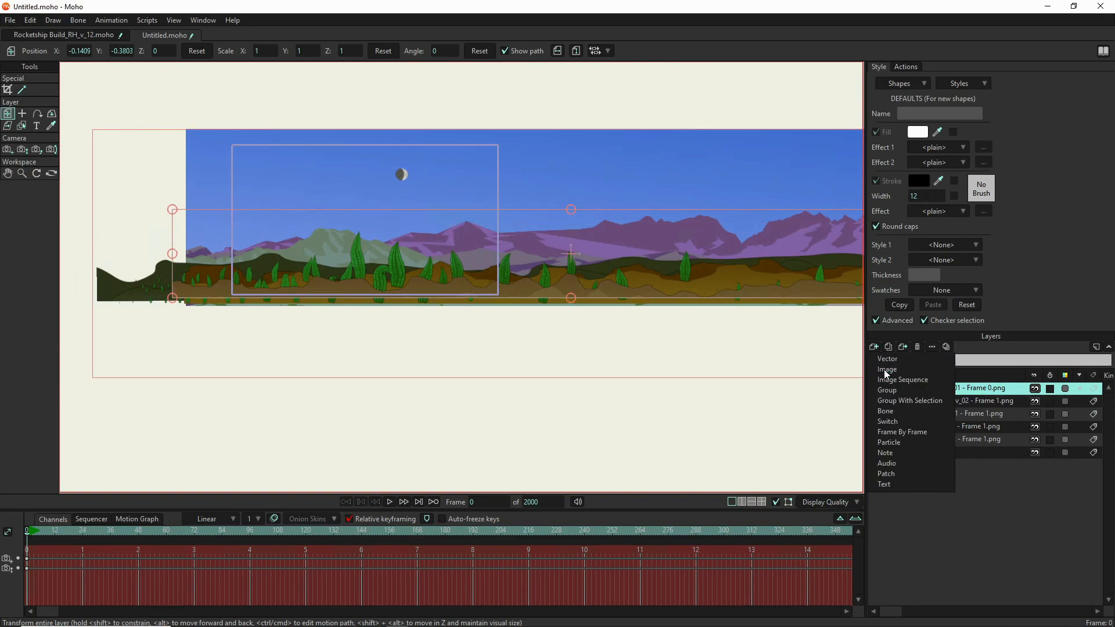
pyautogui.click(886, 371)
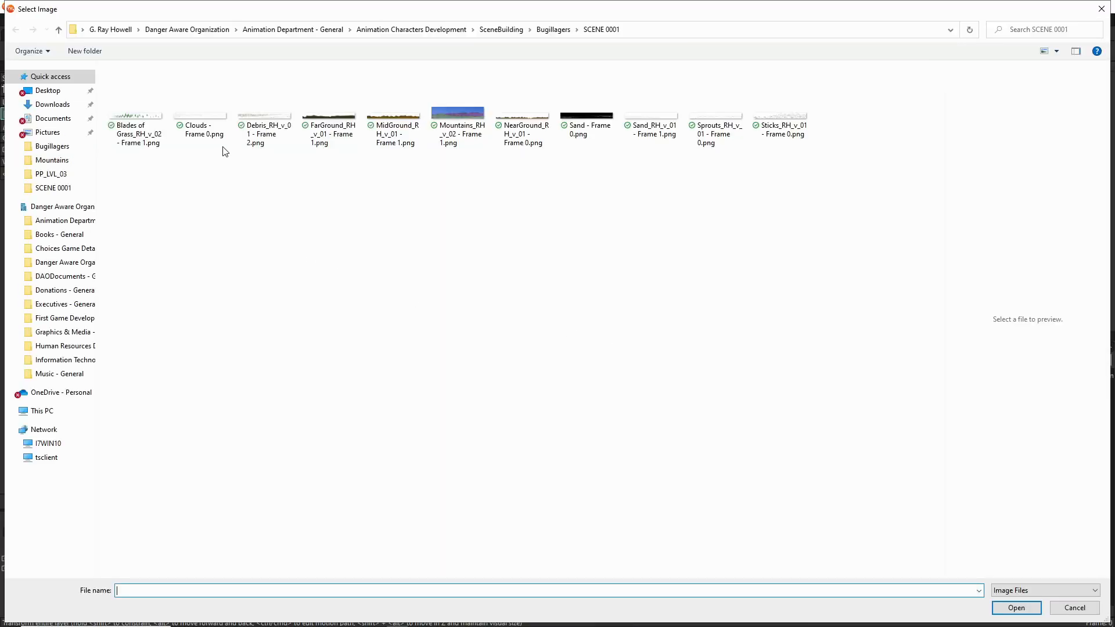
pyautogui.doubleClick(200, 116)
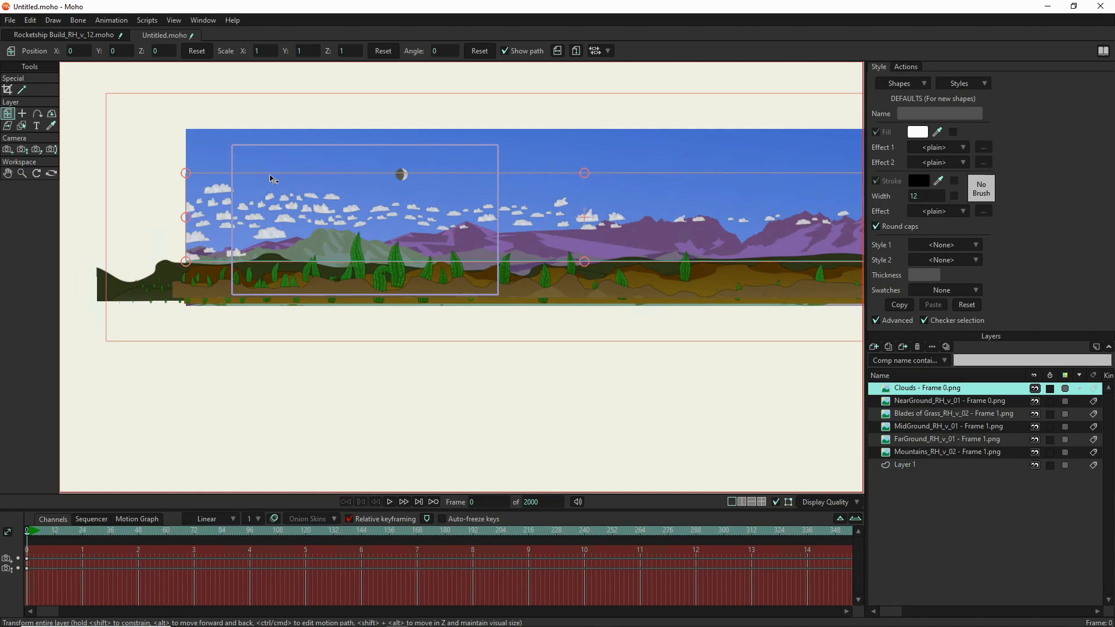
# - Shift the Clouds layer far along the sky to about X -3.69, Y 0.20, leaving sparse clouds in the camera frame
pyautogui.scroll(2, 370, 156)
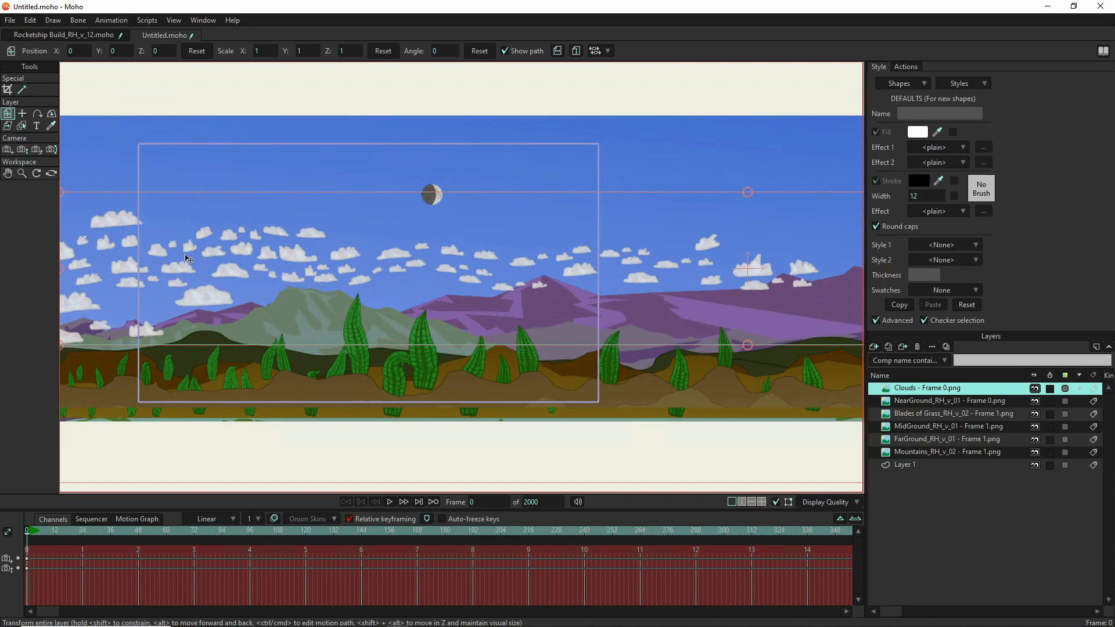
pyautogui.moveTo(481, 267); pyautogui.dragTo(128, 250)
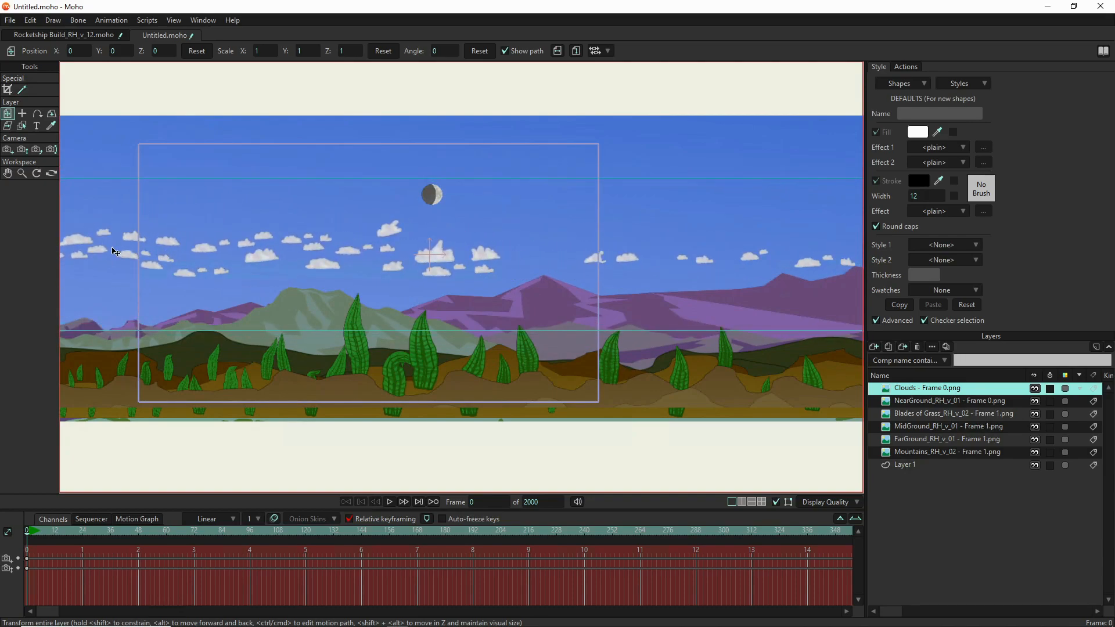
pyautogui.moveTo(300, 259); pyautogui.dragTo(167, 242)
pyautogui.moveTo(425, 233); pyautogui.dragTo(202, 242)
pyautogui.moveTo(387, 251); pyautogui.dragTo(506, 280)
pyautogui.moveTo(439, 269); pyautogui.dragTo(404, 264)
pyautogui.scroll(-3, 408, 266)
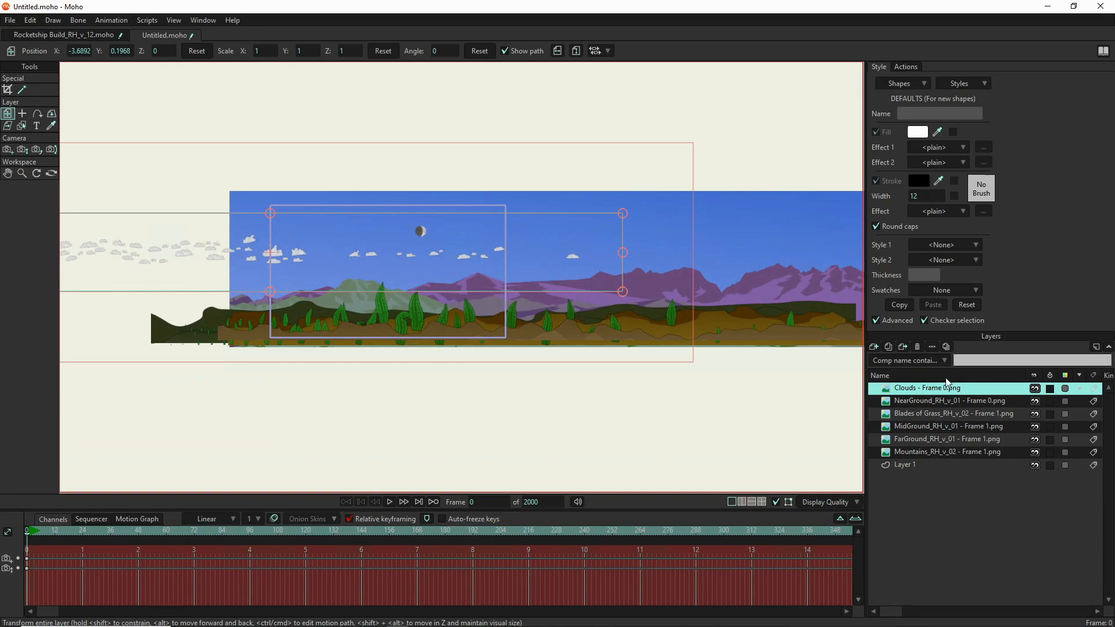
pyautogui.click(875, 348)
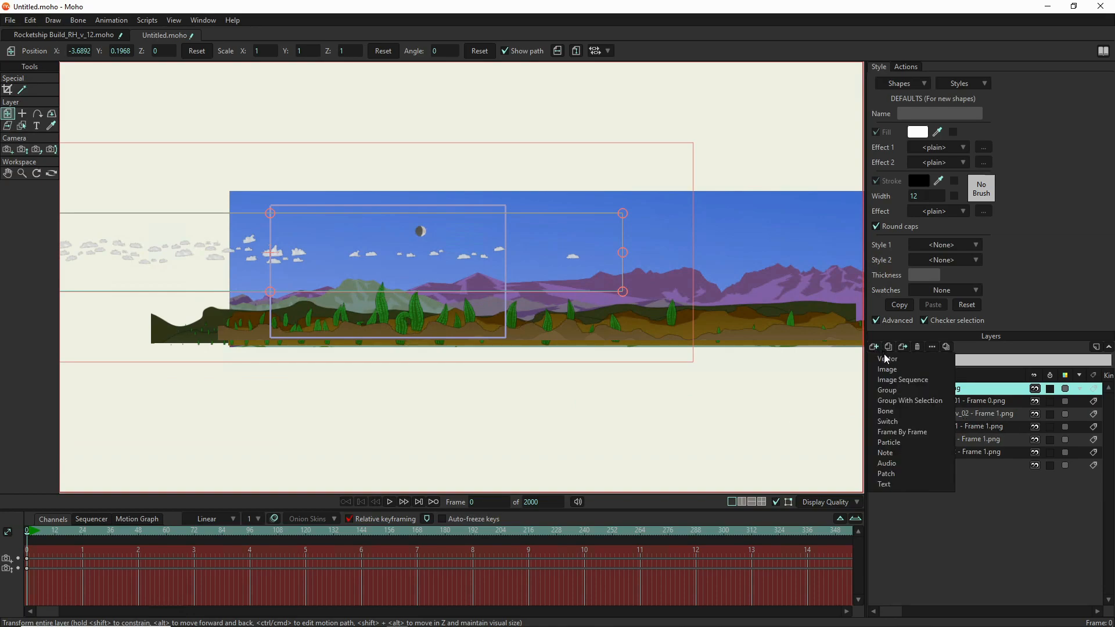
pyautogui.press('Escape')
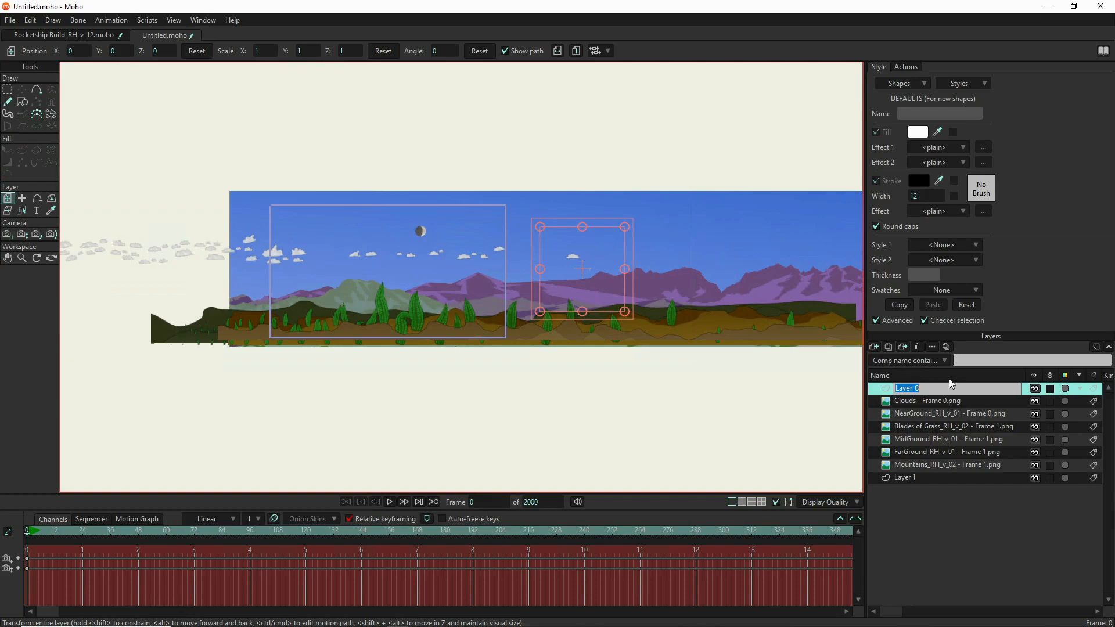
pyautogui.click(917, 347)
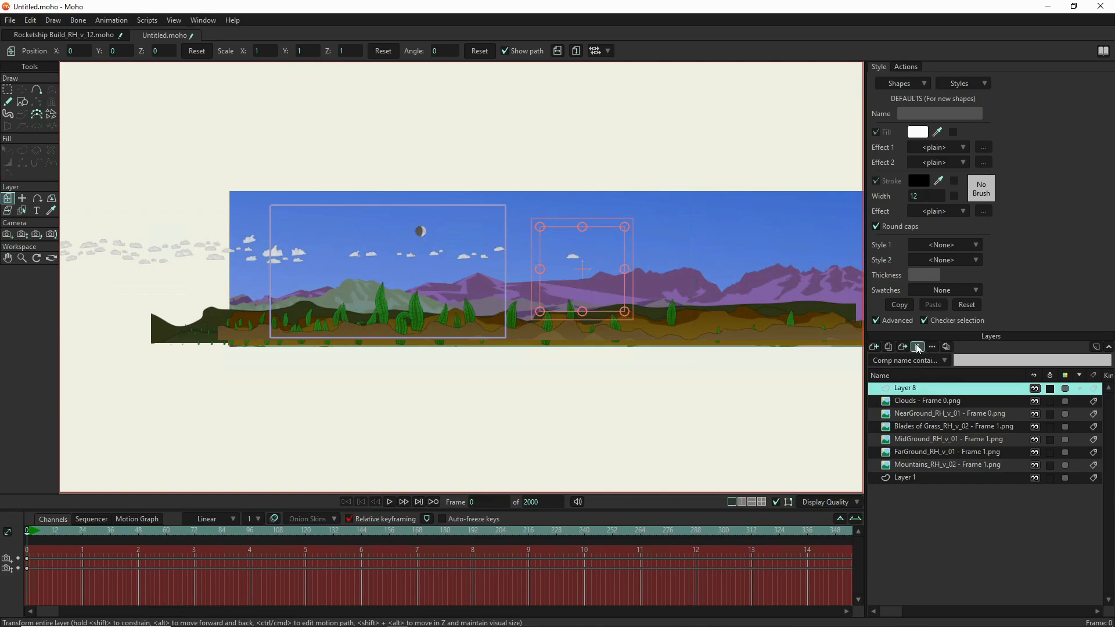
# - Import Debris_RH_v_01 - Frame 2.png as an image layer and move it below the hills, to about X -0.76, Y -1.05
pyautogui.click(875, 348)
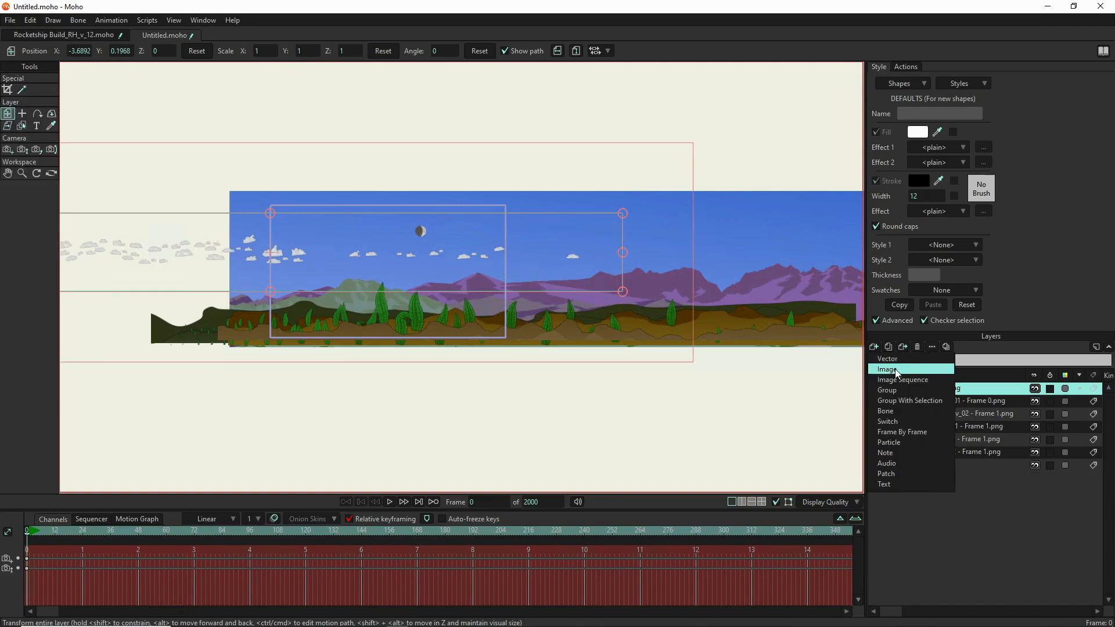
pyautogui.click(895, 369)
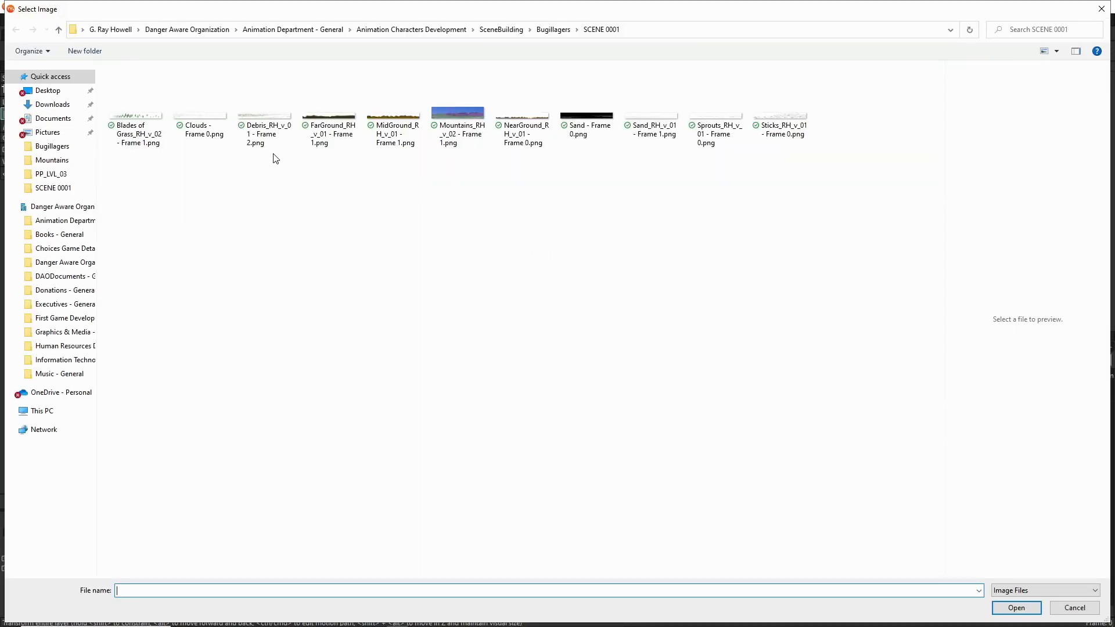
pyautogui.doubleClick(264, 131)
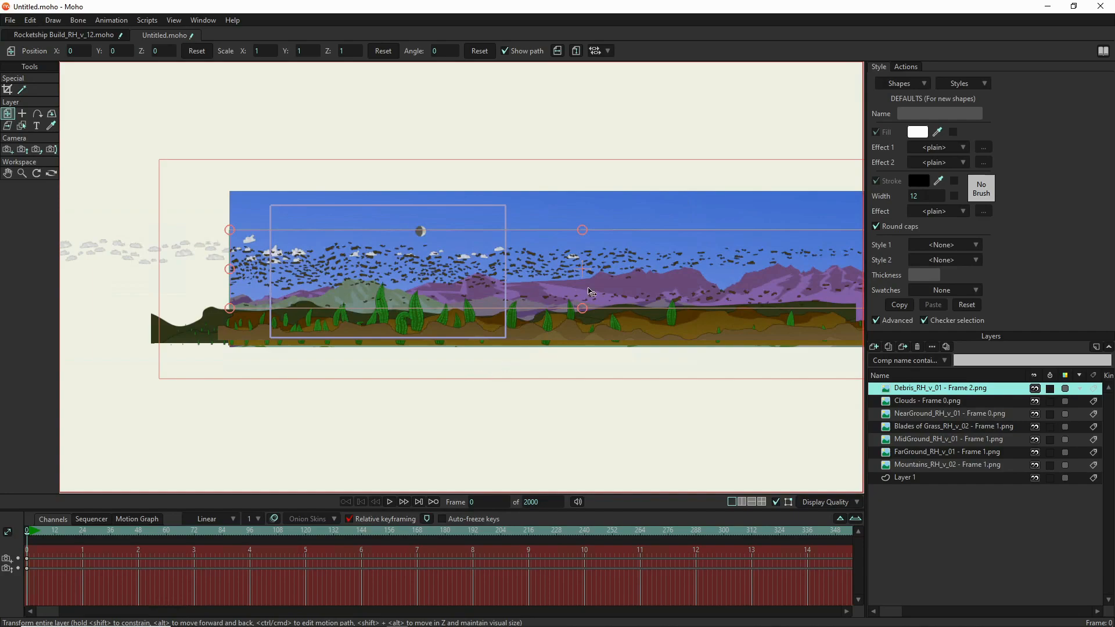
pyautogui.moveTo(681, 254); pyautogui.dragTo(607, 359)
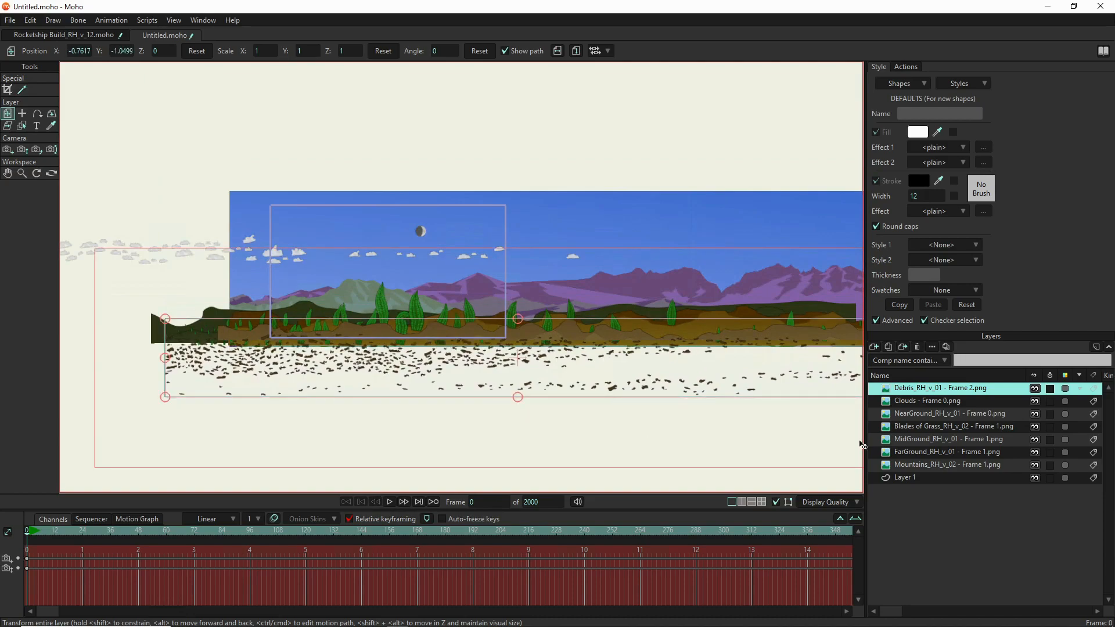
# - Duplicate the Debris layer and select the original one beneath the copy
pyautogui.click(889, 346)
pyautogui.click(978, 401)
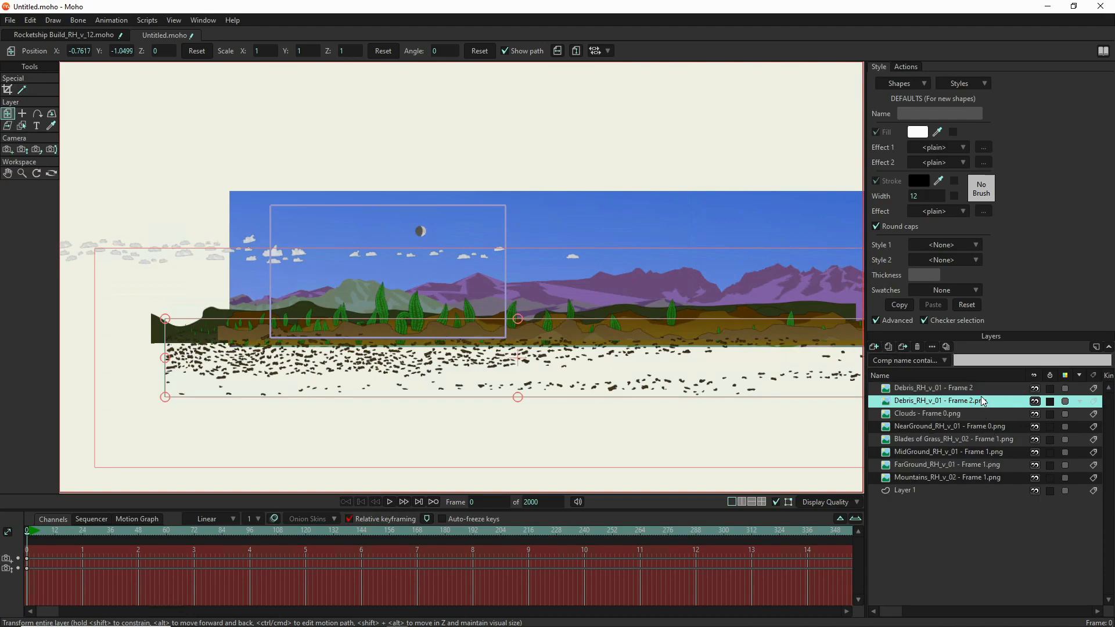
# - Place the Debris_RH_v_01 - Frame 2 layer directly below NearGround in the layer stack and reposition it to about X 1.28, Y -0.87
pyautogui.click(982, 389)
pyautogui.moveTo(984, 393); pyautogui.dragTo(979, 427)
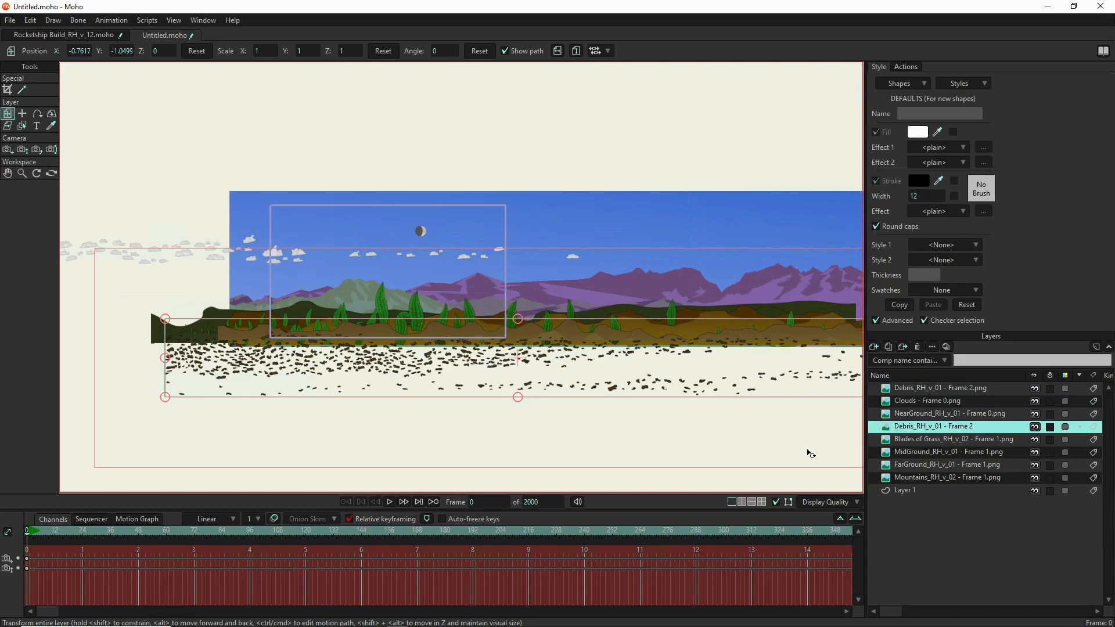
pyautogui.moveTo(674, 375); pyautogui.dragTo(677, 357)
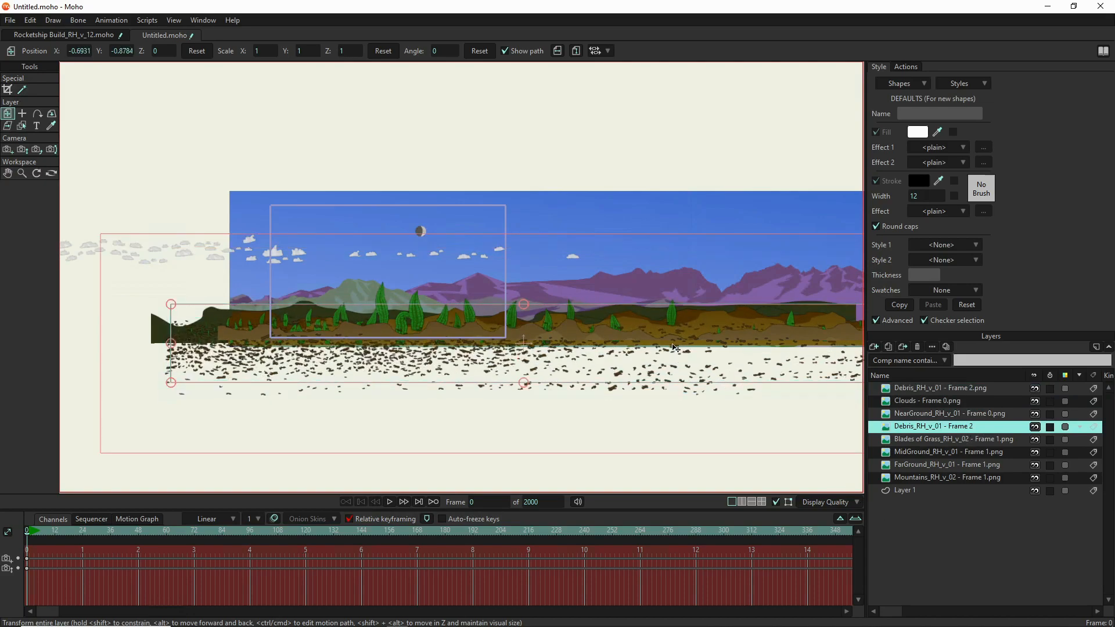
pyautogui.scroll(7, 666, 341)
pyautogui.moveTo(487, 347); pyautogui.dragTo(704, 432)
pyautogui.moveTo(442, 437); pyautogui.dragTo(762, 420)
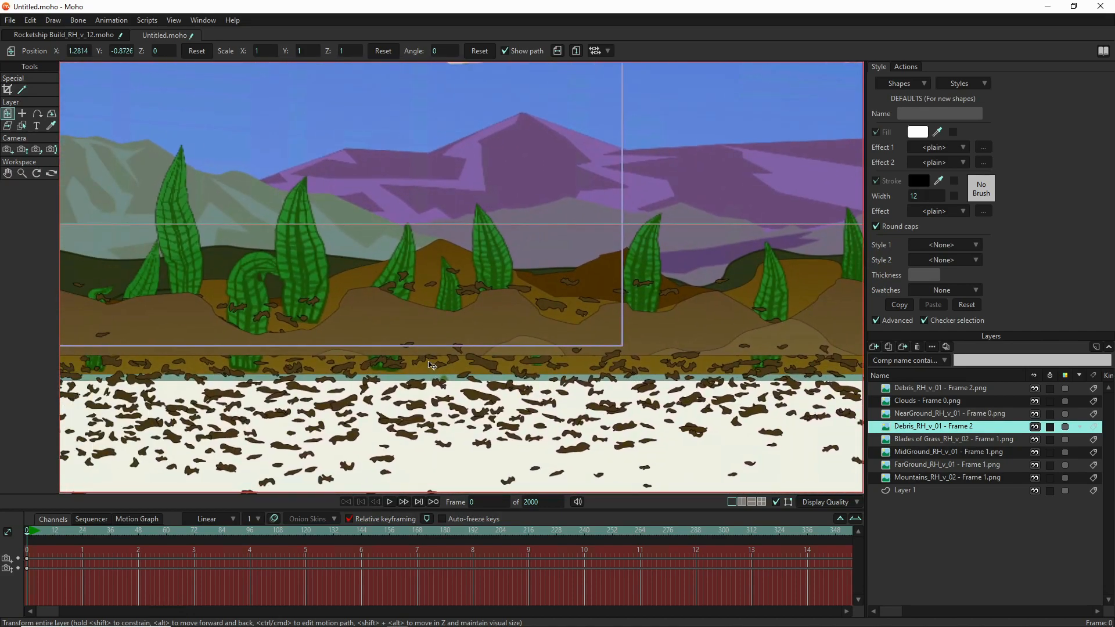
# - Rotate the NearGround_RH_v_01 layer very slightly, to an angle of -0.0094
pyautogui.click(918, 413)
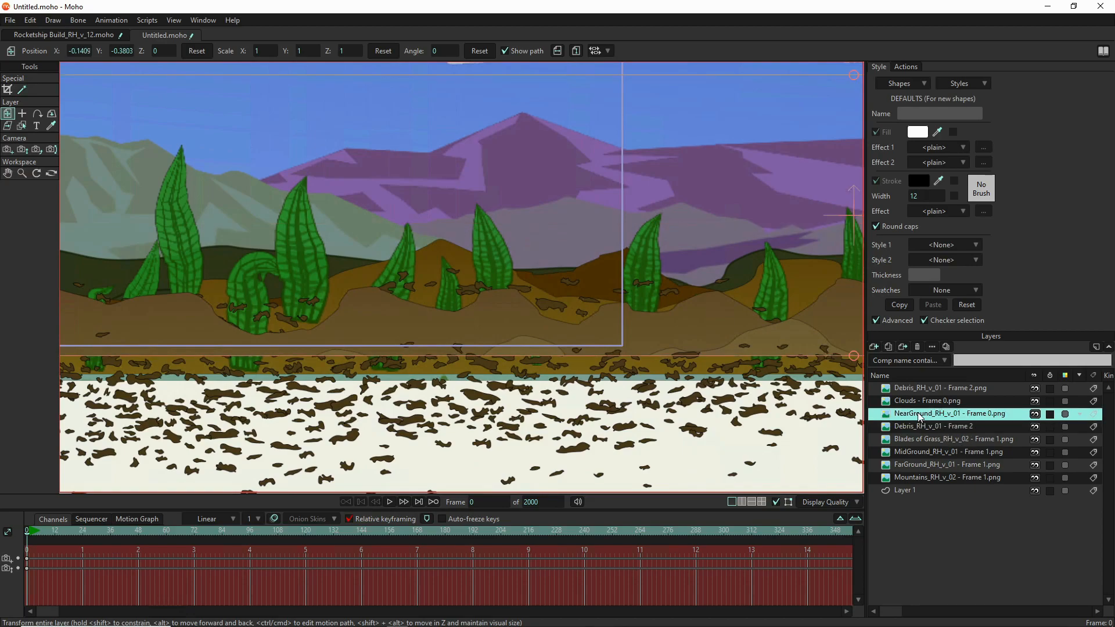
pyautogui.scroll(-3, 552, 320)
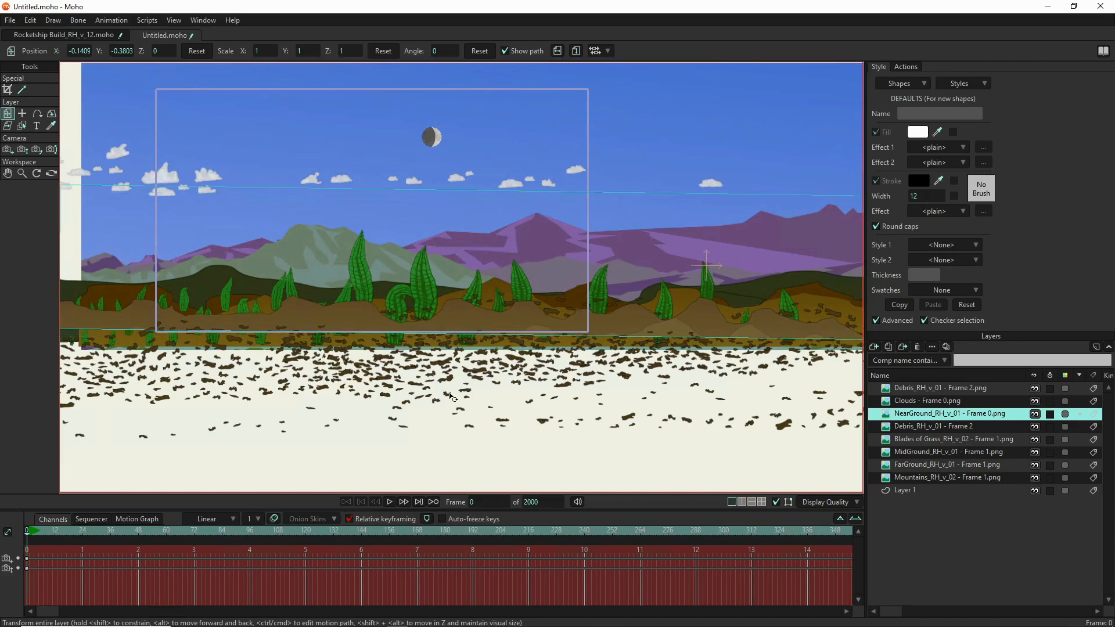
pyautogui.moveTo(455, 404); pyautogui.dragTo(454, 401)
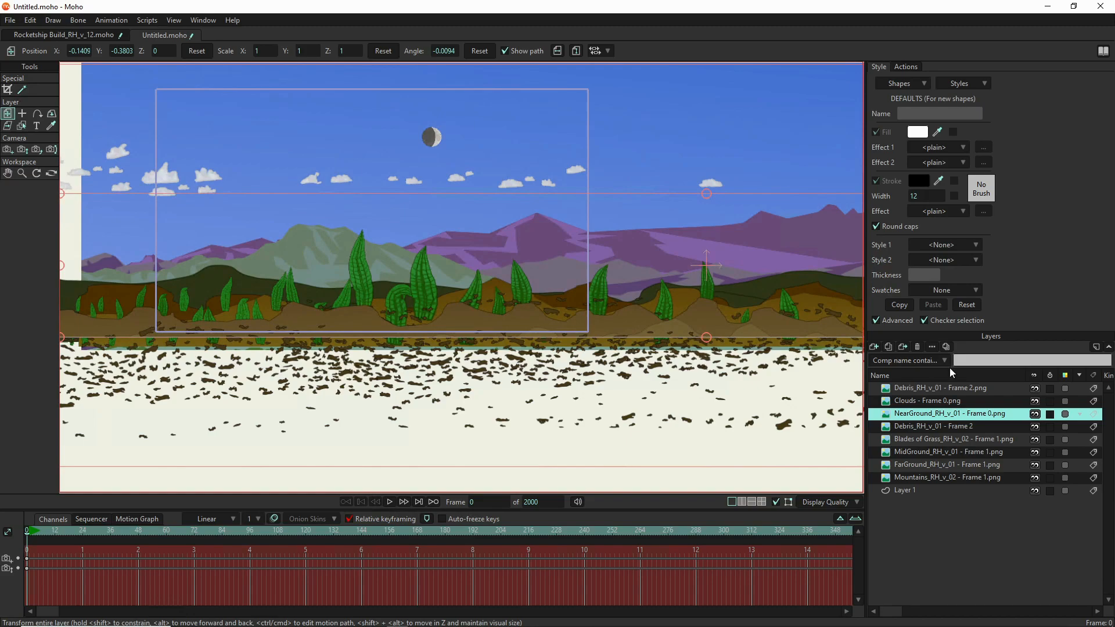
# - Move the Debris_RH_v_01 - Frame 2 layer below the Blades of Grass_RH_v_02 layer in the layer stack
pyautogui.click(924, 427)
pyautogui.moveTo(922, 432); pyautogui.dragTo(922, 444)
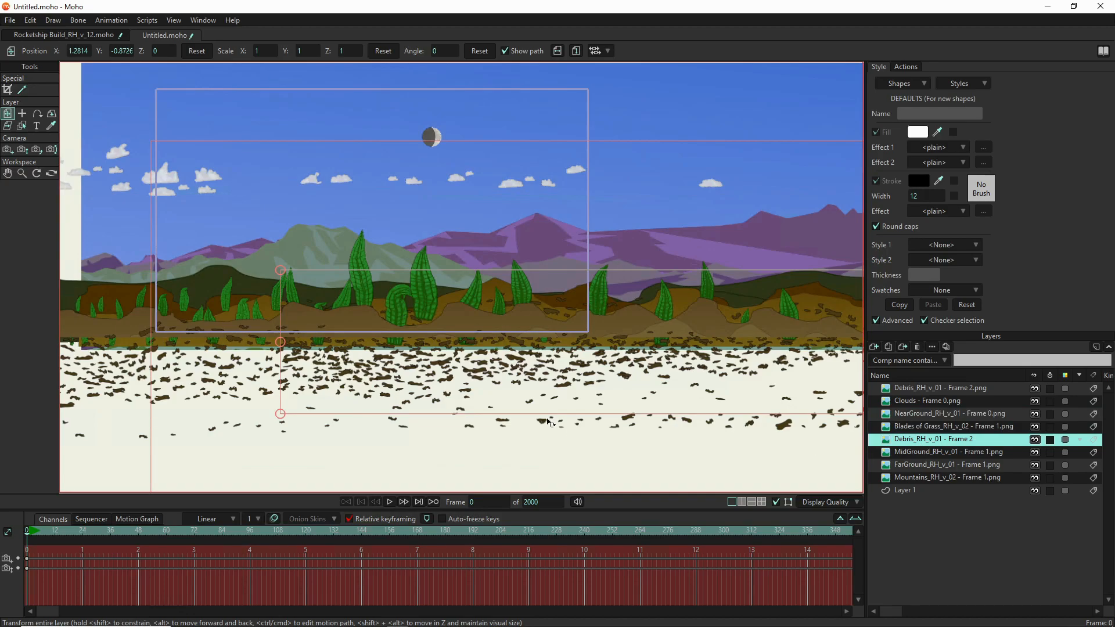
pyautogui.scroll(5, 427, 325)
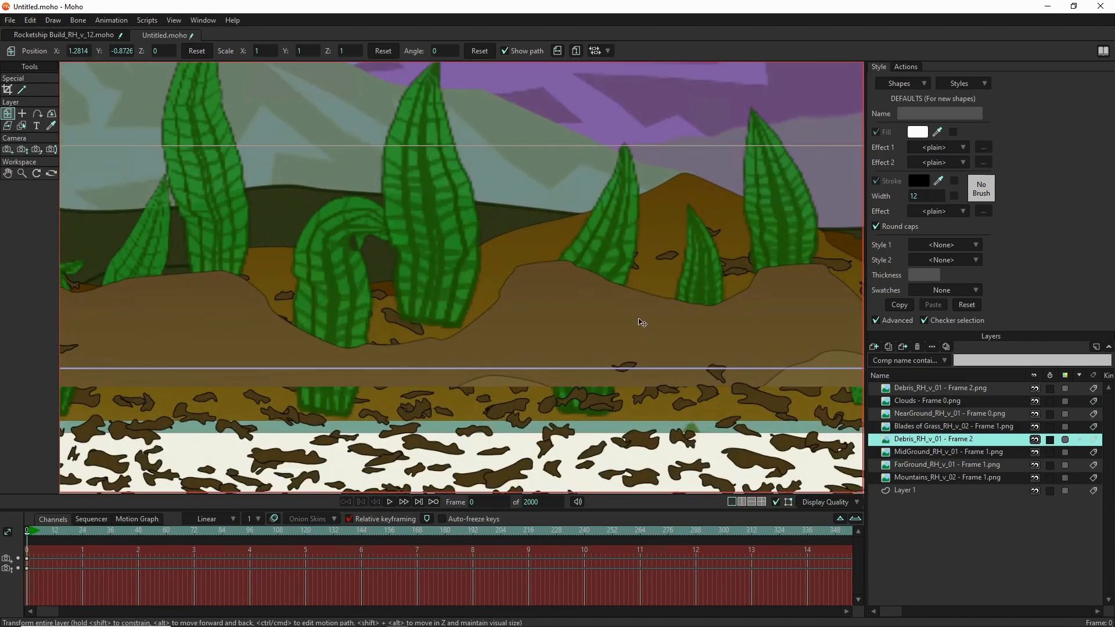
pyautogui.scroll(-5, 660, 283)
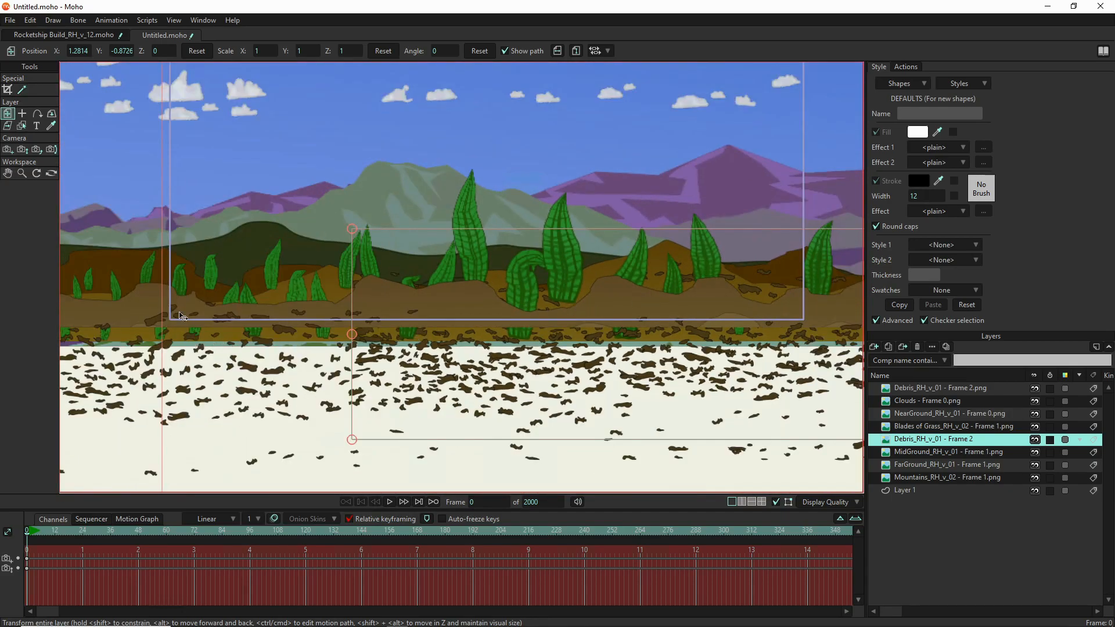
pyautogui.scroll(5, 183, 316)
pyautogui.scroll(-5, 270, 356)
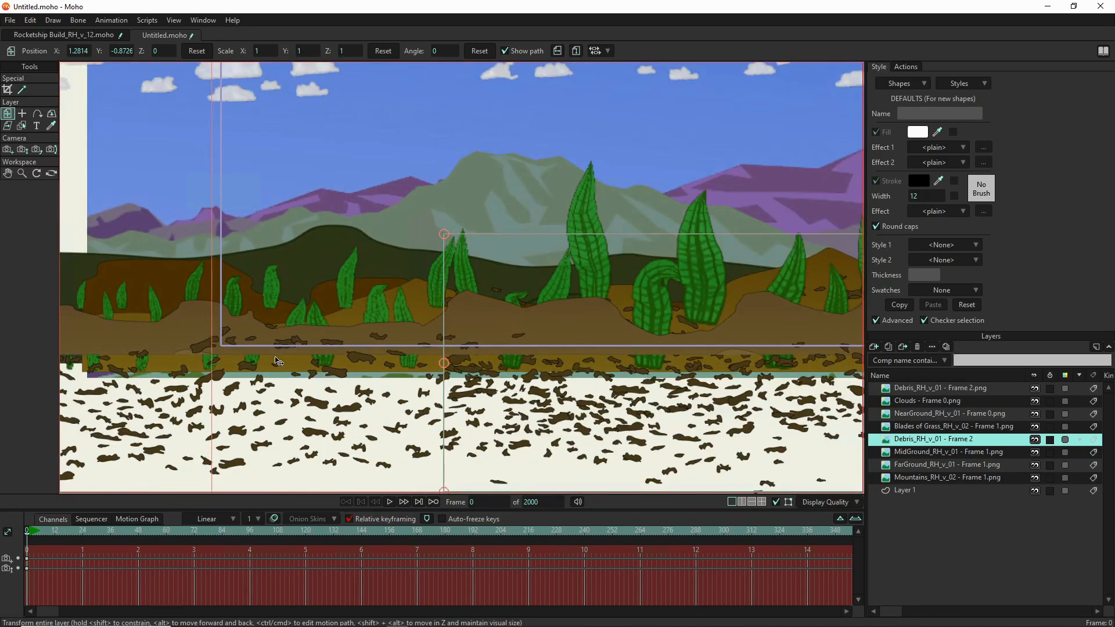
pyautogui.scroll(6, 232, 314)
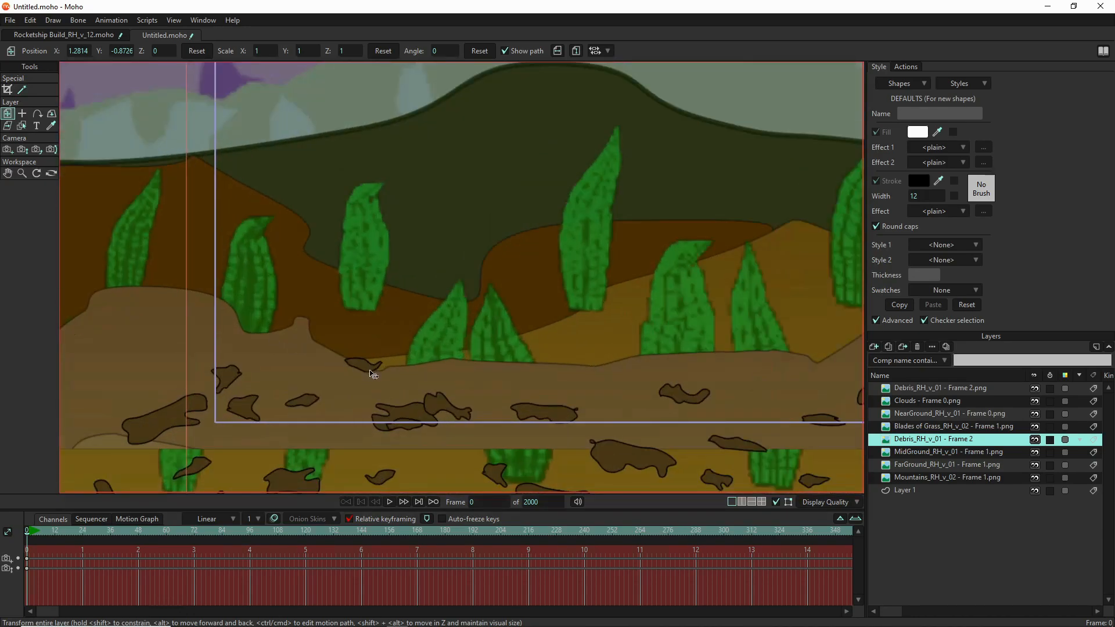
pyautogui.scroll(-1, 316, 362)
pyautogui.scroll(-2, 317, 362)
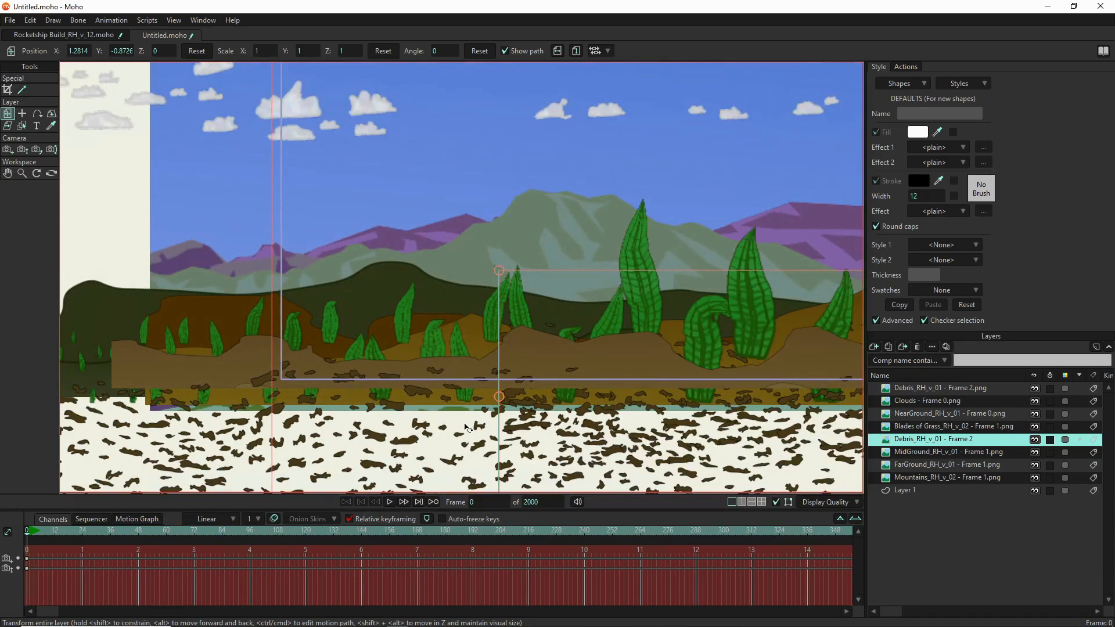
# - Import Sand_RH_v_01 - Frame 1.png as a new top image layer and lower it onto the ground at about X -0.24, Y -0.68
pyautogui.click(897, 390)
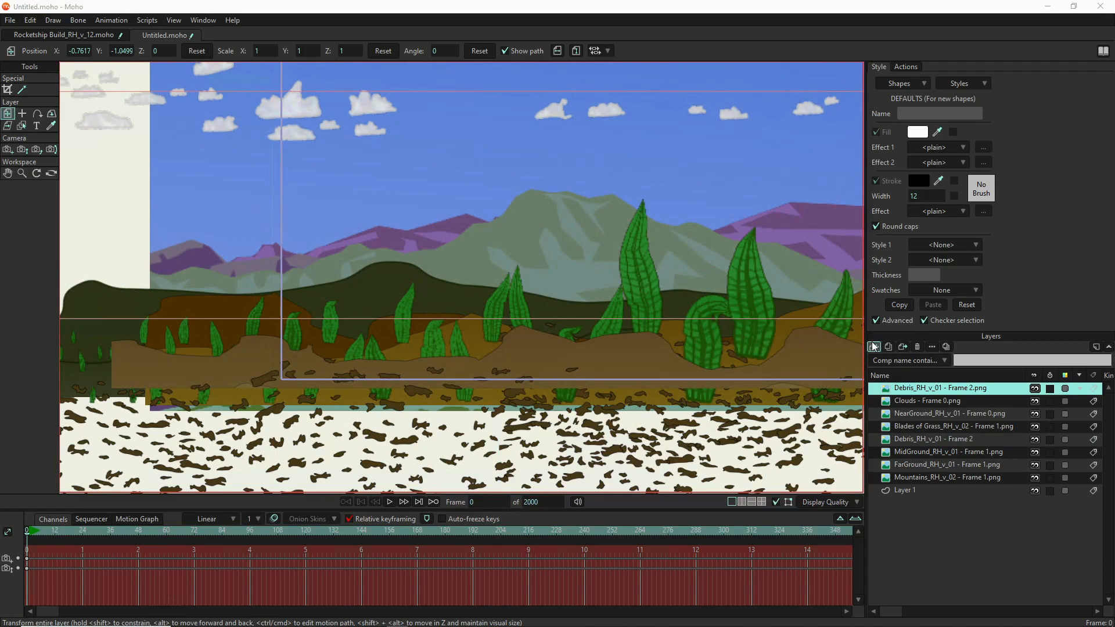
pyautogui.click(873, 344)
pyautogui.click(897, 371)
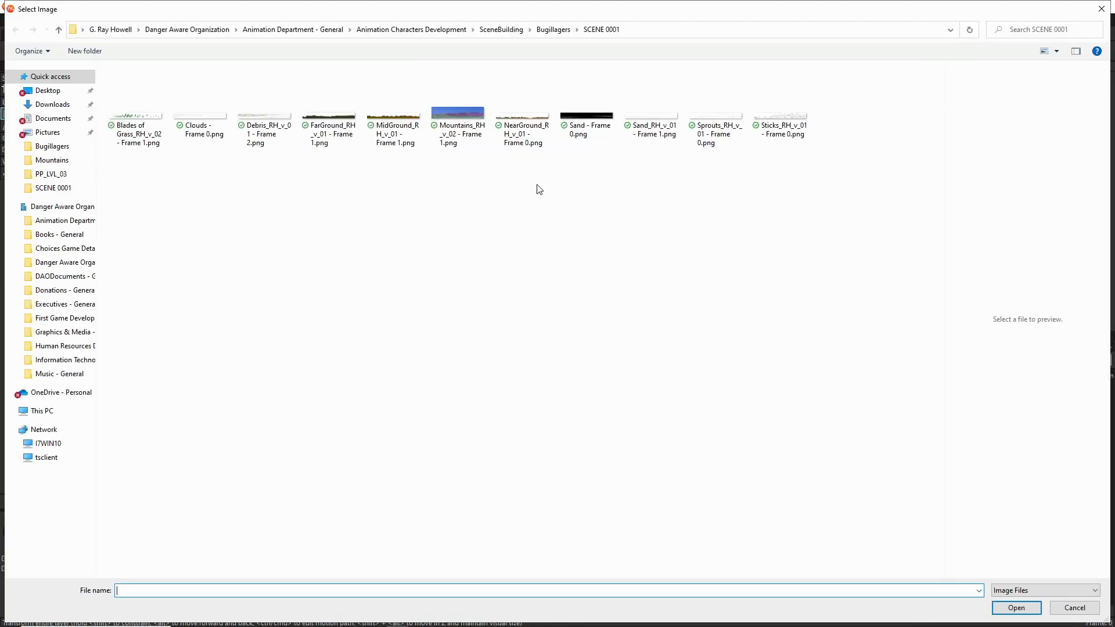
pyautogui.doubleClick(647, 131)
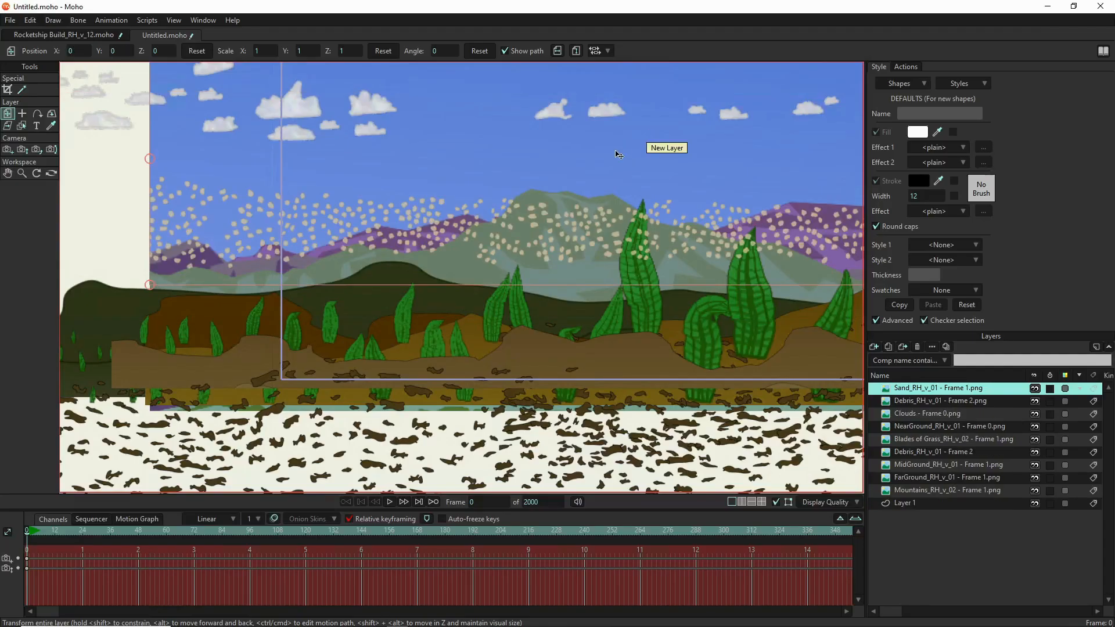
pyautogui.moveTo(584, 199); pyautogui.dragTo(507, 382)
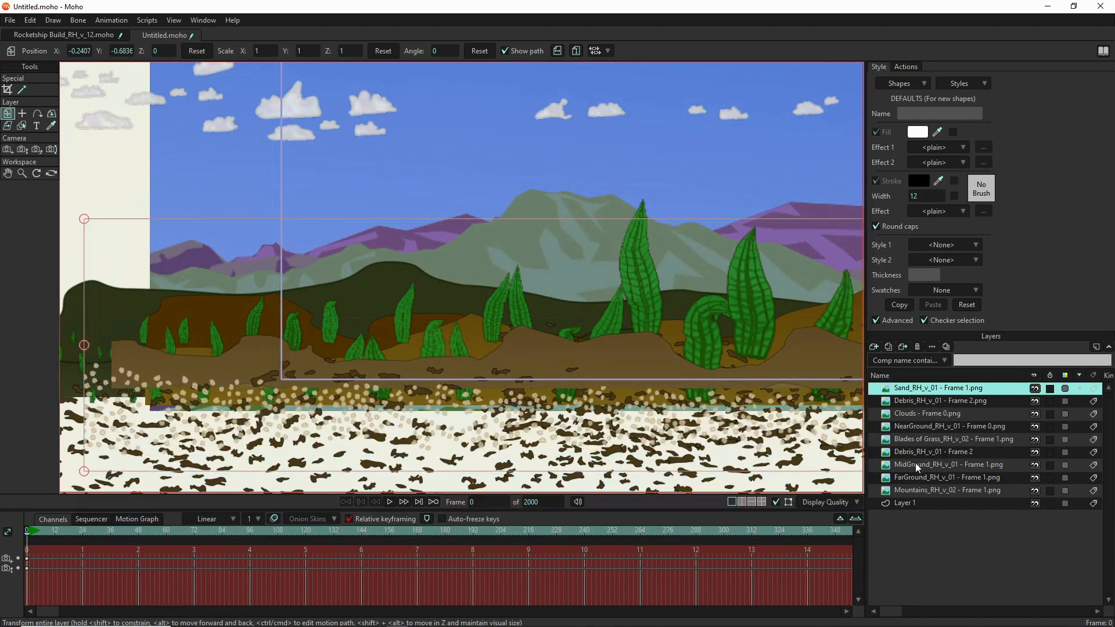
# - Lower the NearGround_RH_v_01 layer to about Y -0.47
pyautogui.click(915, 428)
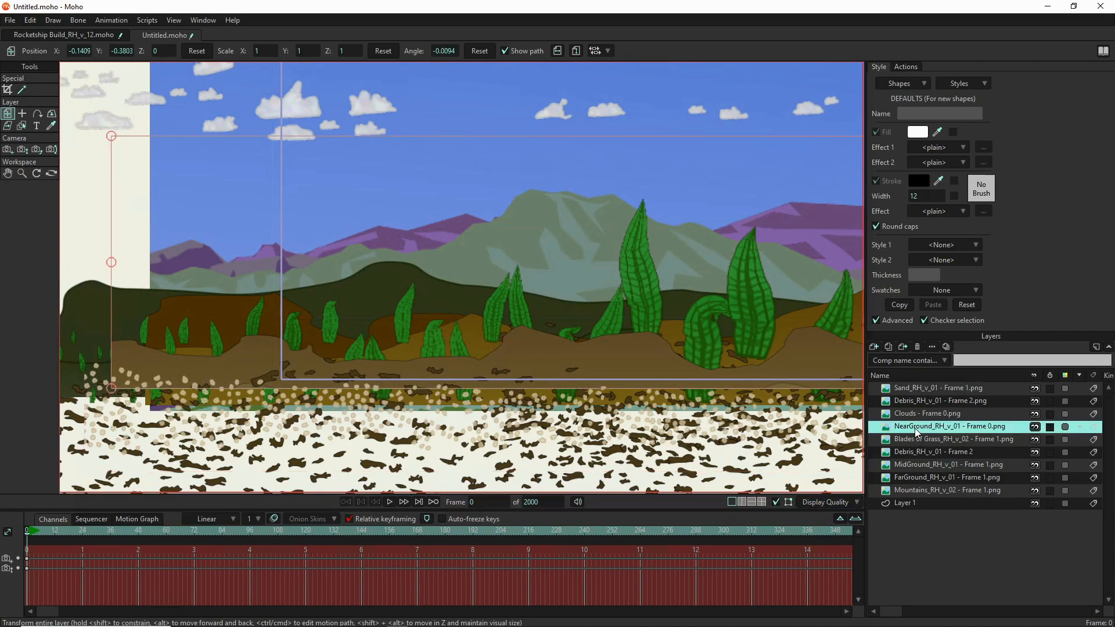
pyautogui.moveTo(525, 326); pyautogui.dragTo(523, 351)
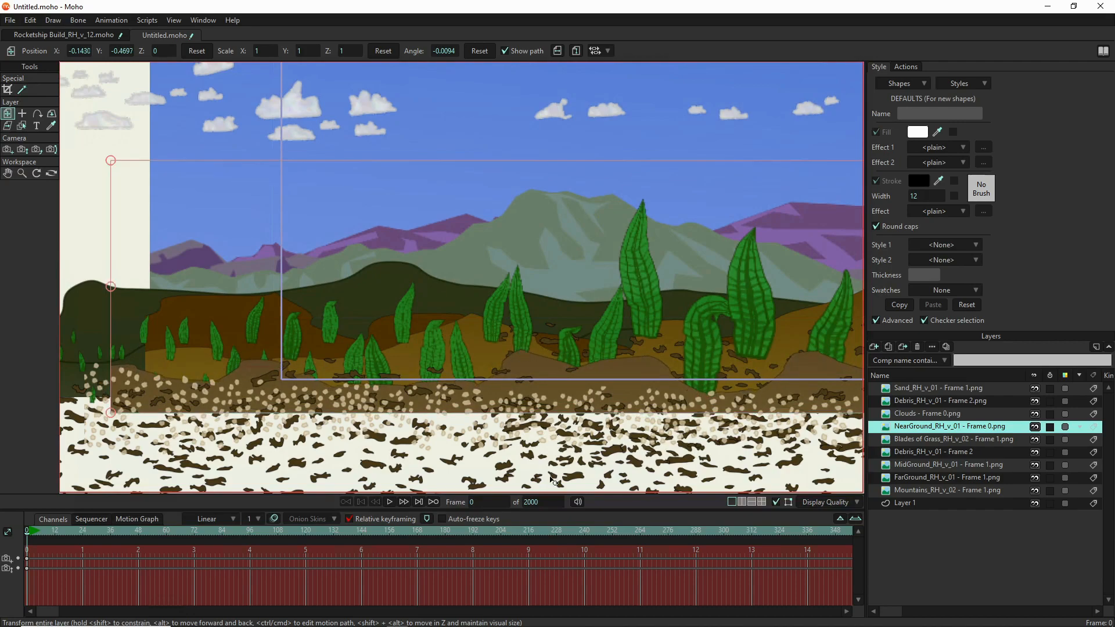
# - Scale the sand layer uniformly to about 0.456 and move it onto the near ground, starting just outside the camera frame's left edge
pyautogui.click(920, 388)
pyautogui.scroll(-3, 333, 353)
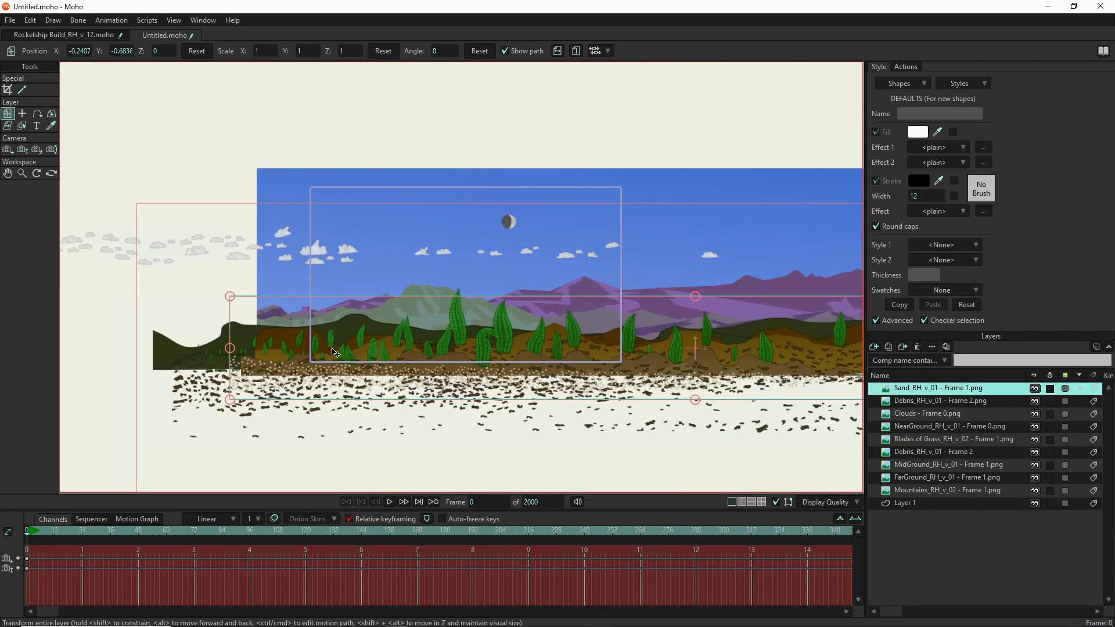
pyautogui.scroll(-5, 631, 360)
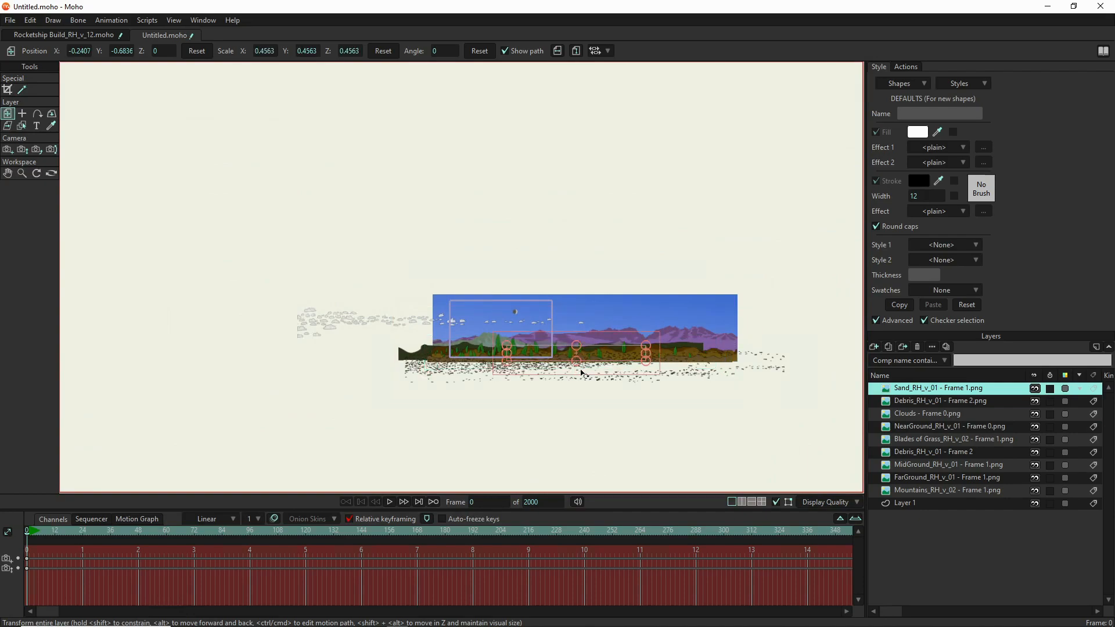
pyautogui.scroll(8, 668, 345)
pyautogui.moveTo(635, 307); pyautogui.dragTo(500, 349)
# - Track the camera down to about Y -0.14 so its frame reaches the lower edge of the near ground
pyautogui.click(8, 151)
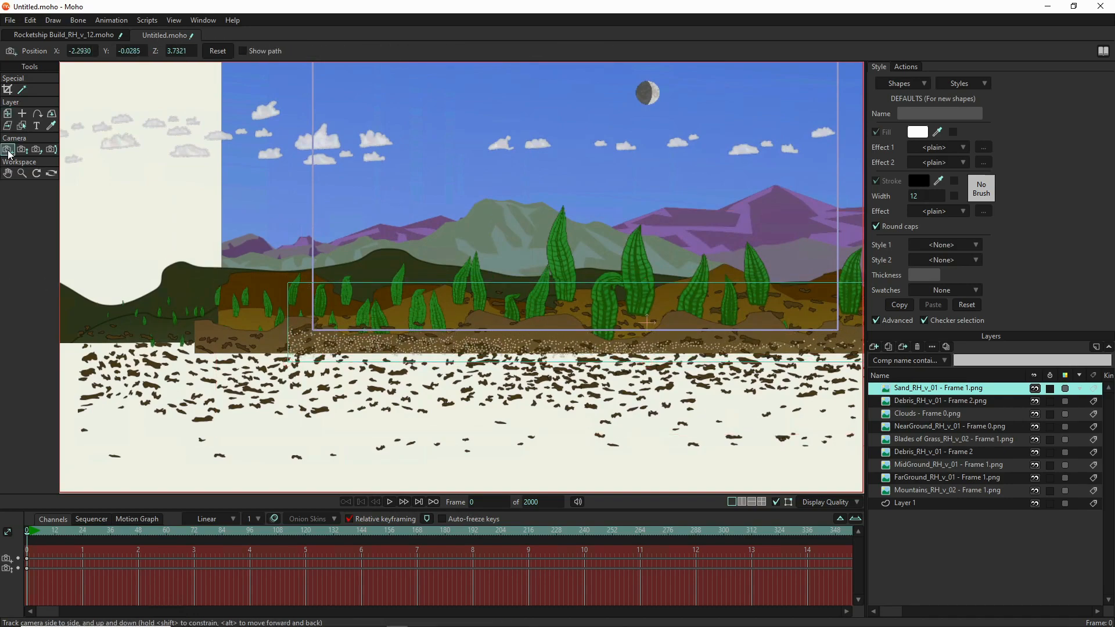
pyautogui.moveTo(563, 417)
pyautogui.mouseDown()
pyautogui.moveTo(563, 385)
pyautogui.moveTo(563, 401)
pyautogui.mouseUp()
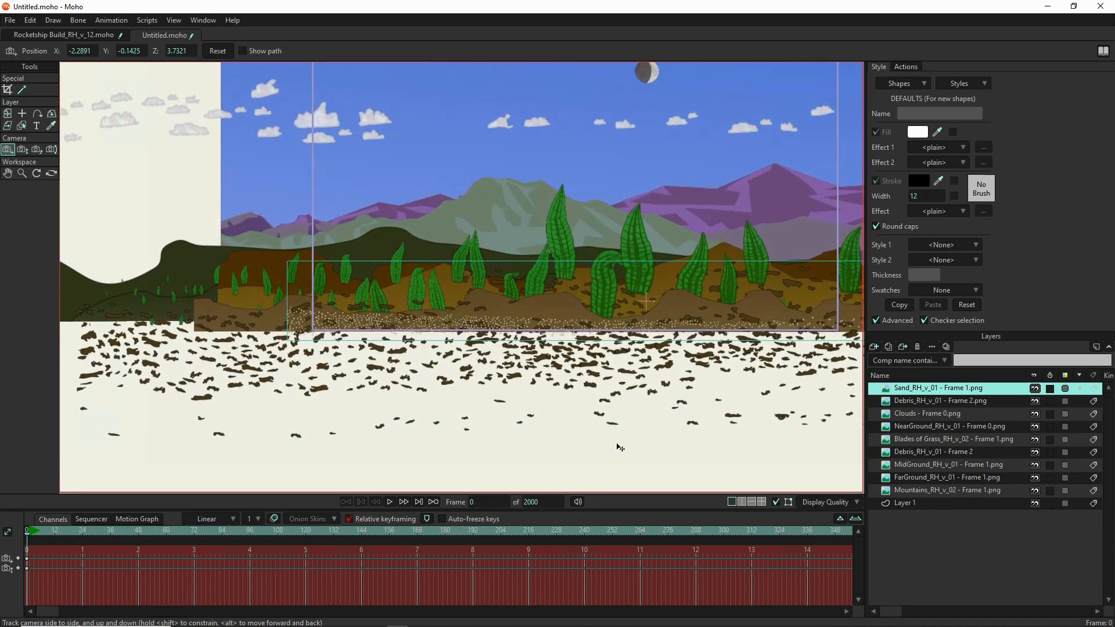
pyautogui.scroll(-1, 491, 392)
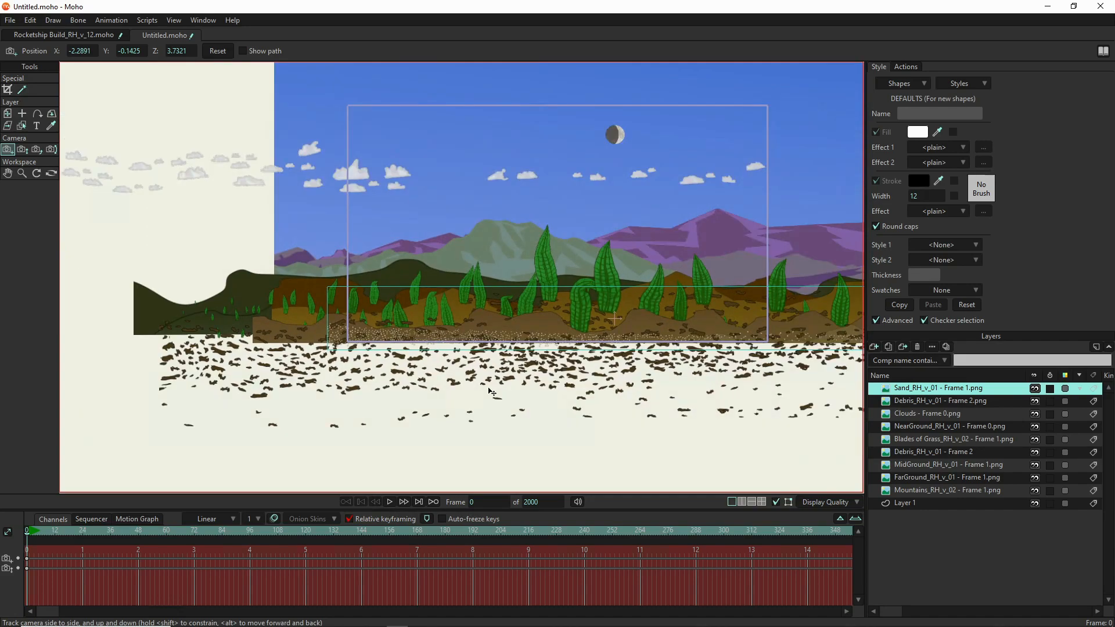
pyautogui.moveTo(492, 392); pyautogui.dragTo(409, 396)
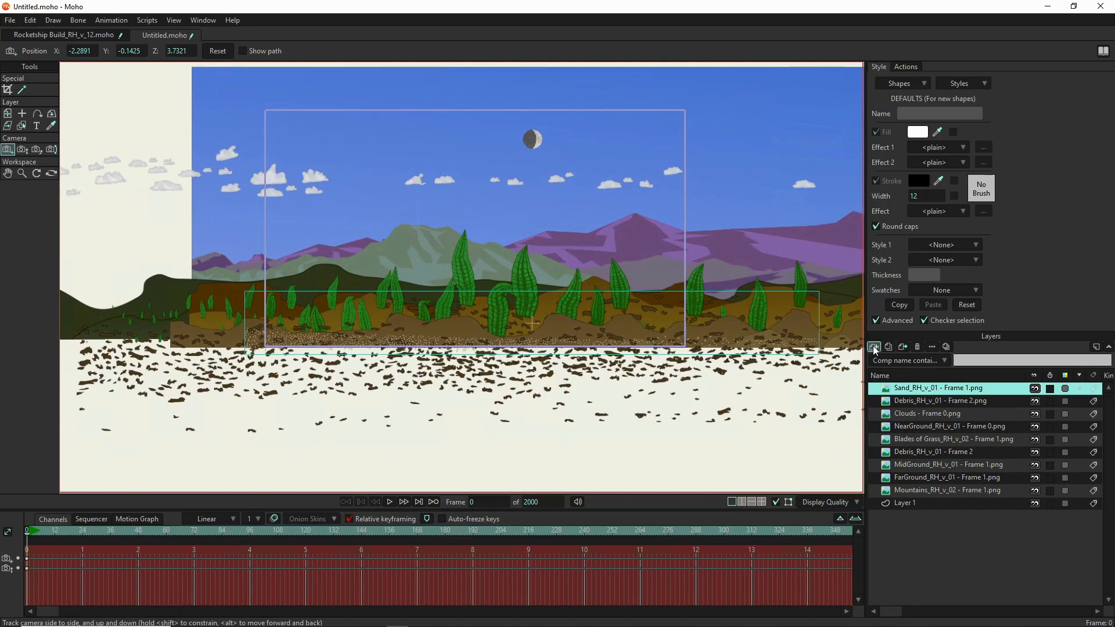
# - Import Sprouts_RH_v_01 - Frame 0.png as a new image layer above the sand
pyautogui.click(874, 346)
pyautogui.click(895, 369)
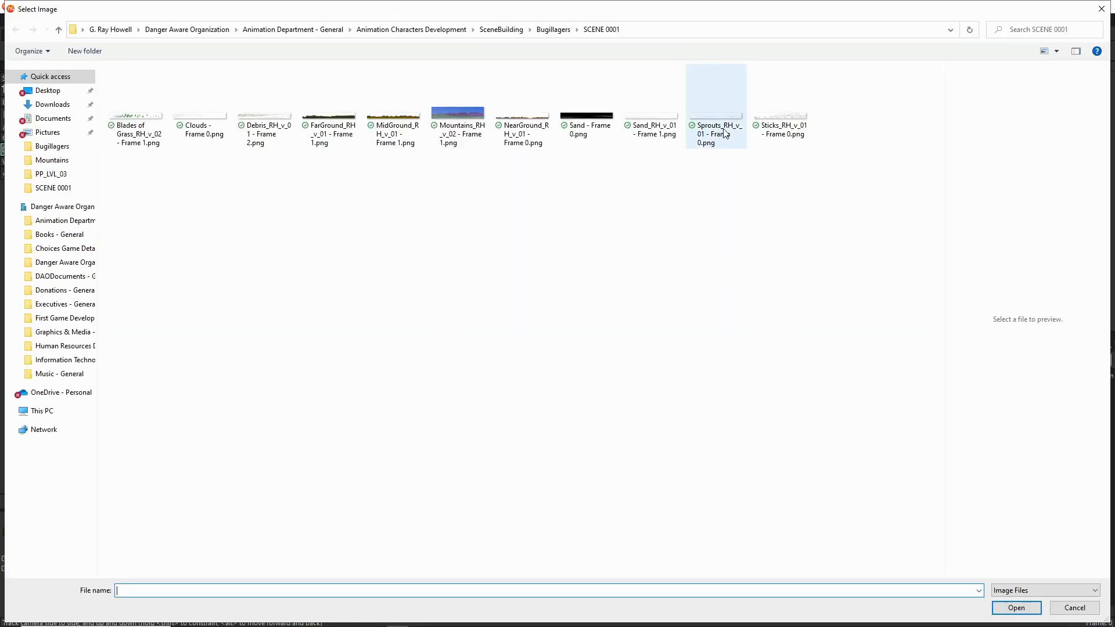
pyautogui.doubleClick(712, 121)
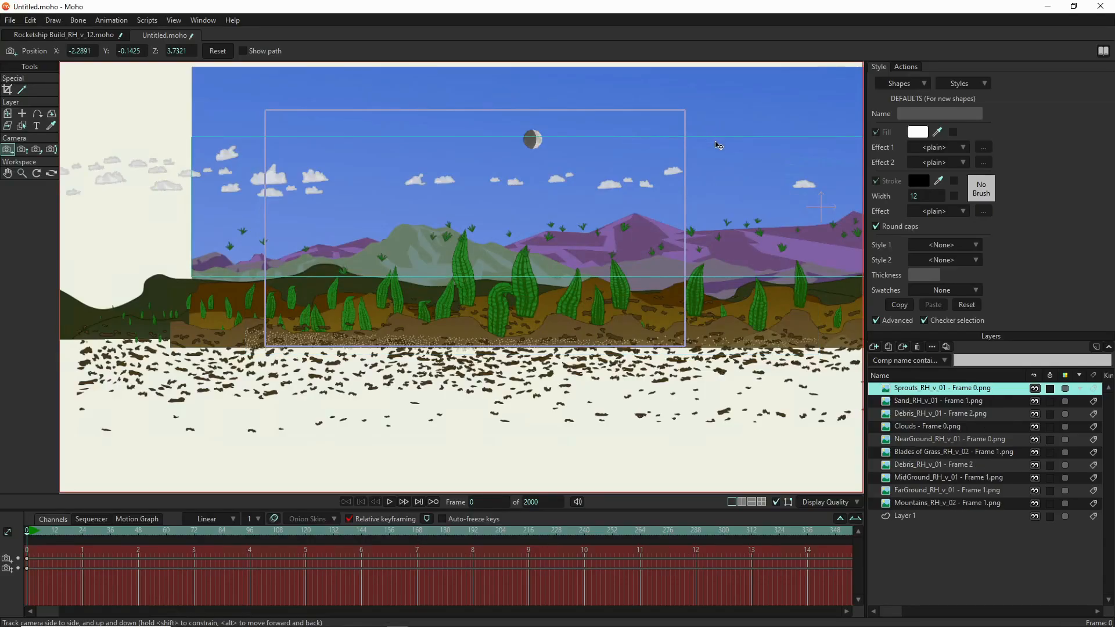
# - Move the sprouts layer down onto the foreground ground at about X -0.81, Y -0.73
pyautogui.moveTo(760, 211); pyautogui.dragTo(718, 244)
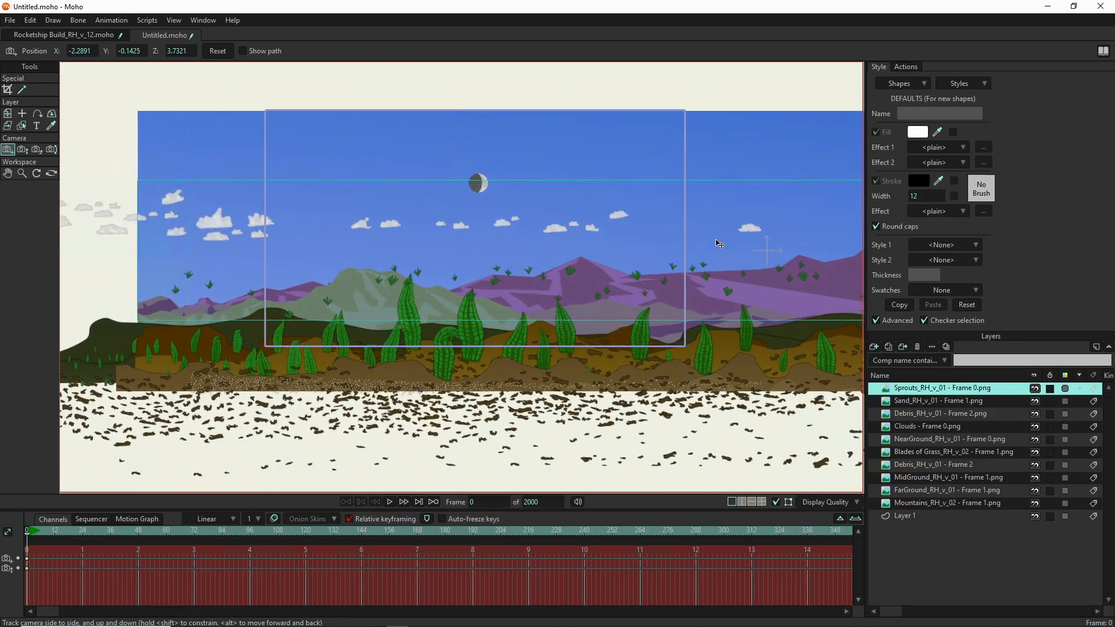
pyautogui.moveTo(741, 296); pyautogui.dragTo(781, 357)
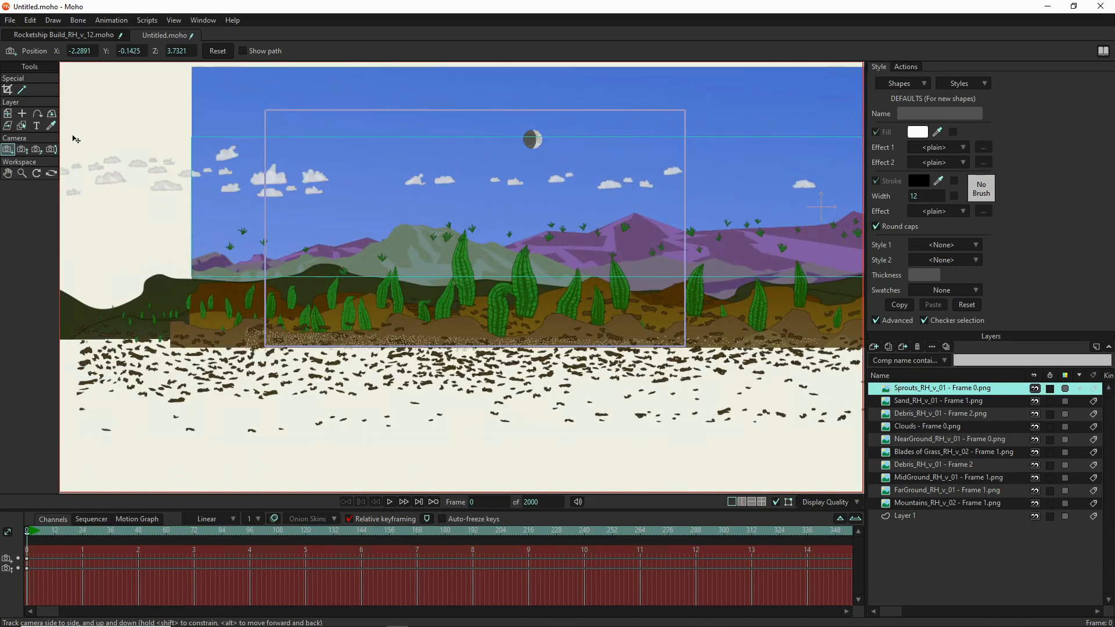
pyautogui.click(11, 116)
pyautogui.moveTo(621, 211); pyautogui.dragTo(497, 324)
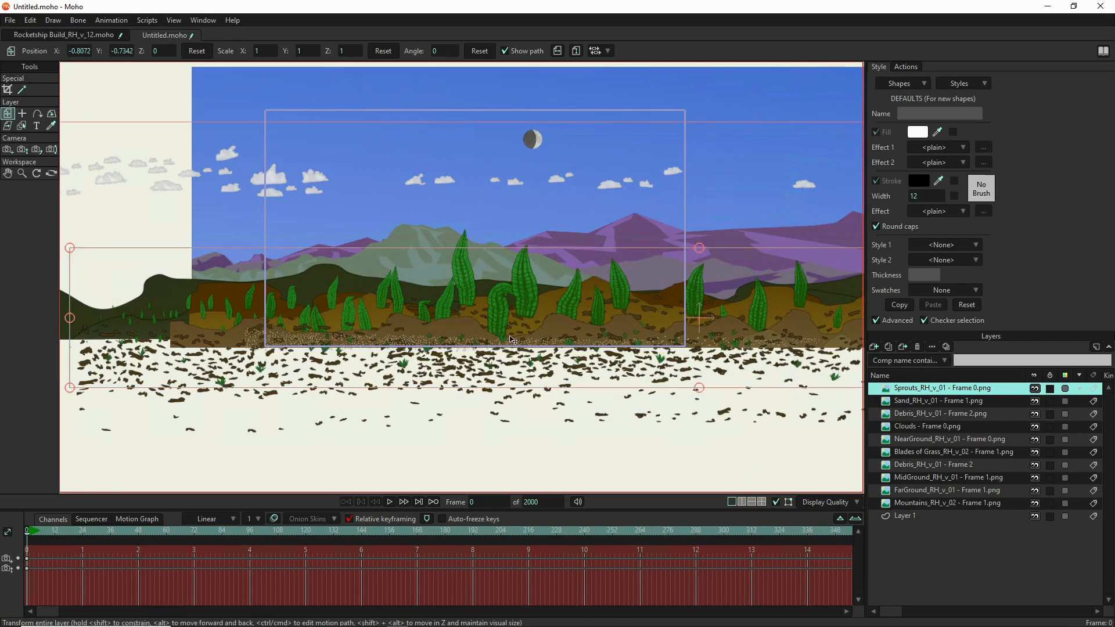
# - Duplicate the sprouts layer and place the copy between the Blades of Grass and Debris_RH_v_01 - Frame 2 layers in the stack
pyautogui.click(889, 348)
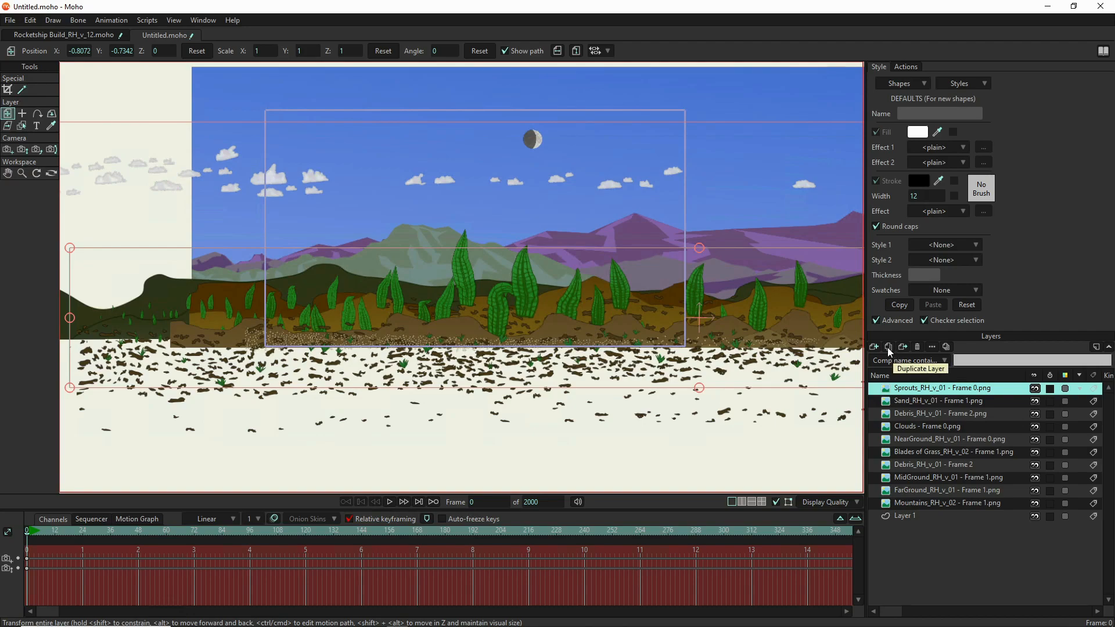
pyautogui.click(934, 388)
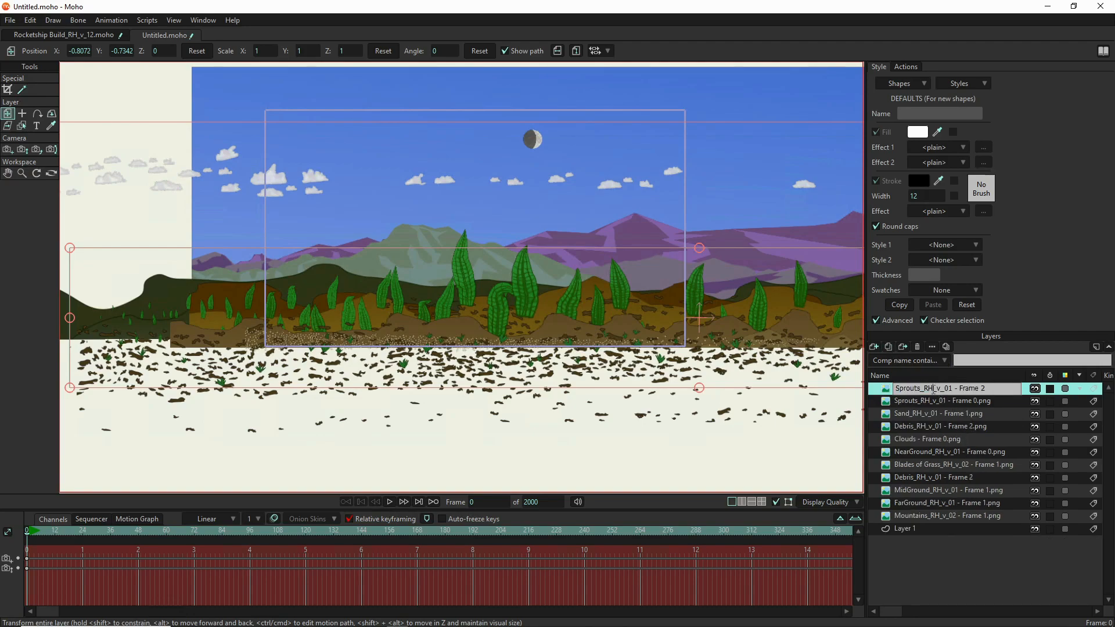
pyautogui.click(873, 391)
pyautogui.moveTo(913, 392); pyautogui.dragTo(925, 474)
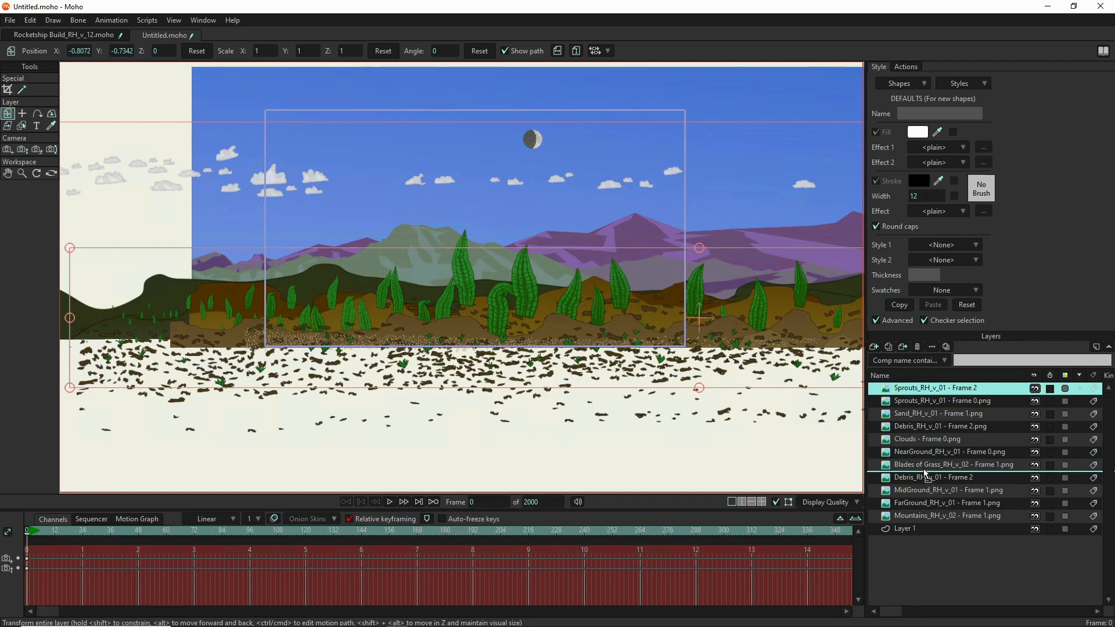
pyautogui.moveTo(925, 474); pyautogui.dragTo(926, 474)
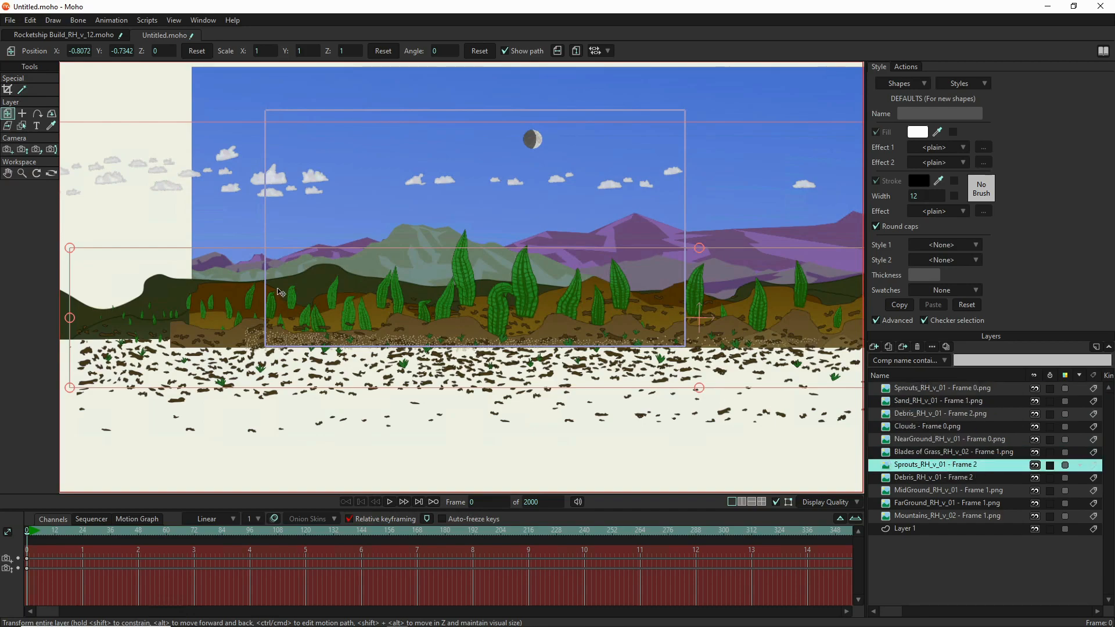
# - Scale the duplicated sprouts layer uniformly to about 0.88 and raise it to about X -0.71, Y -0.62
pyautogui.moveTo(70, 248); pyautogui.dragTo(100, 264)
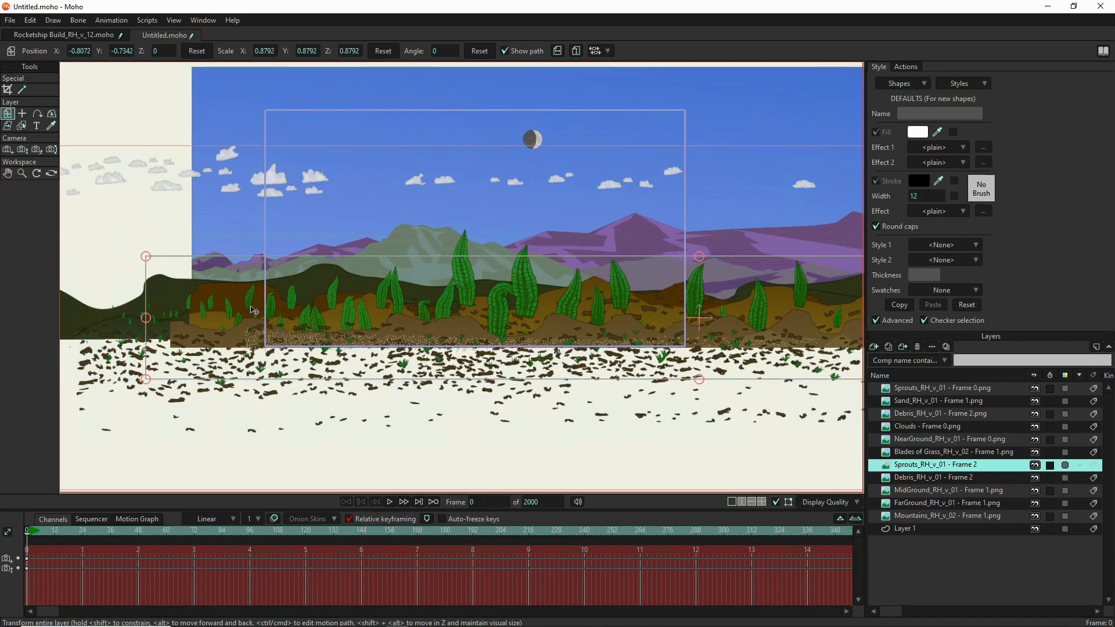
pyautogui.moveTo(351, 294); pyautogui.dragTo(367, 298)
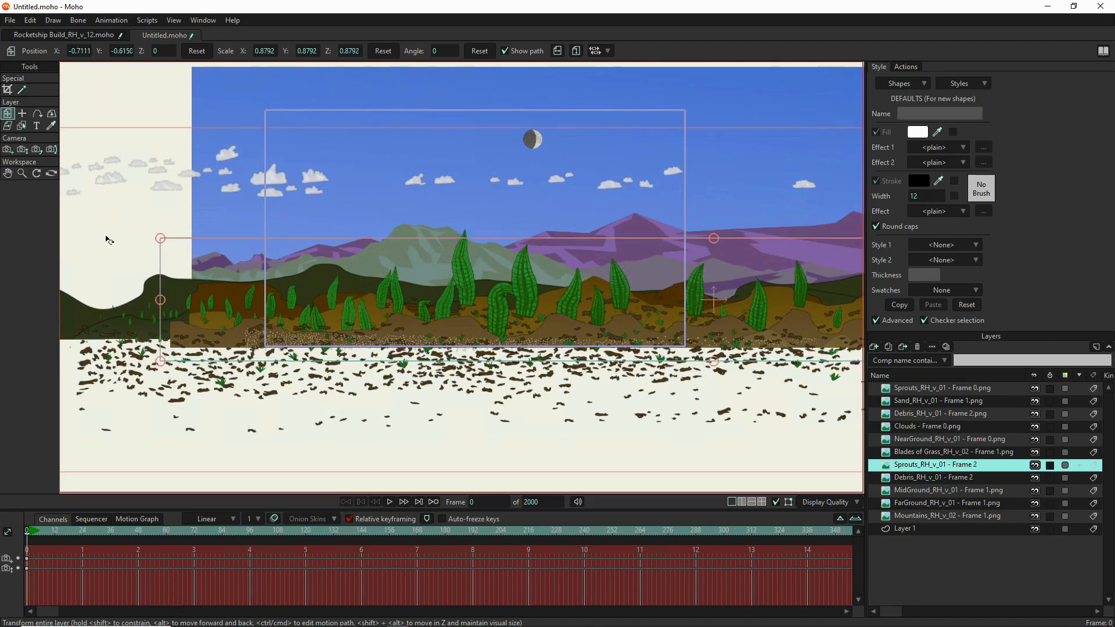
# - Scale the duplicated sprouts layer to about 0.78 and the Debris_RH_v_01 - Frame 2 layer to about 0.82, placing the debris near X -1.12, Y -0.88
pyautogui.moveTo(161, 242); pyautogui.dragTo(265, 289)
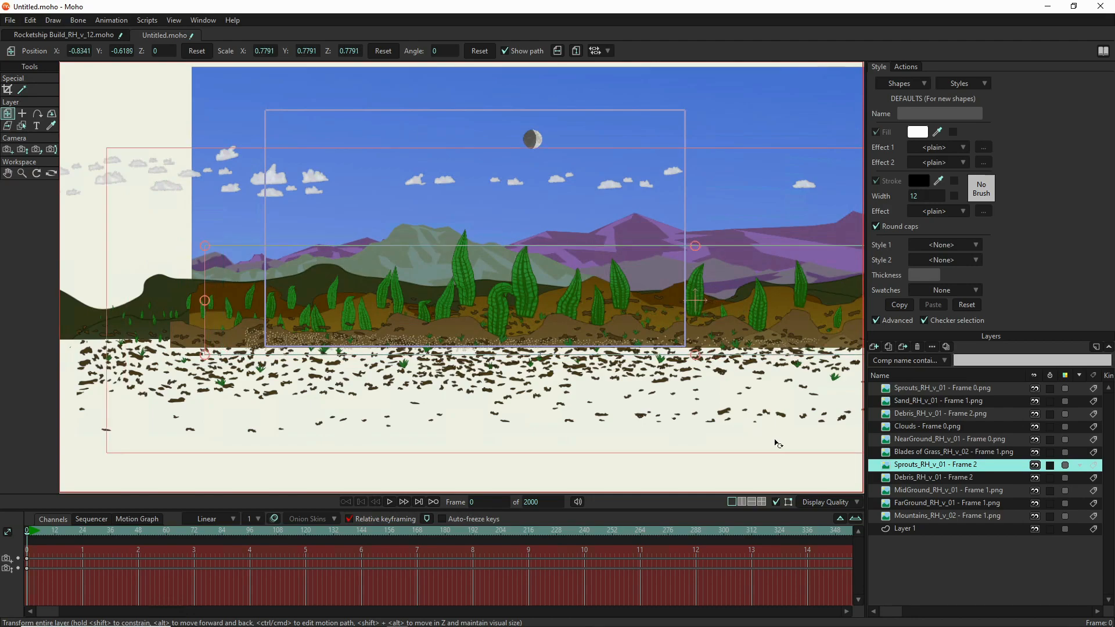
pyautogui.click(915, 478)
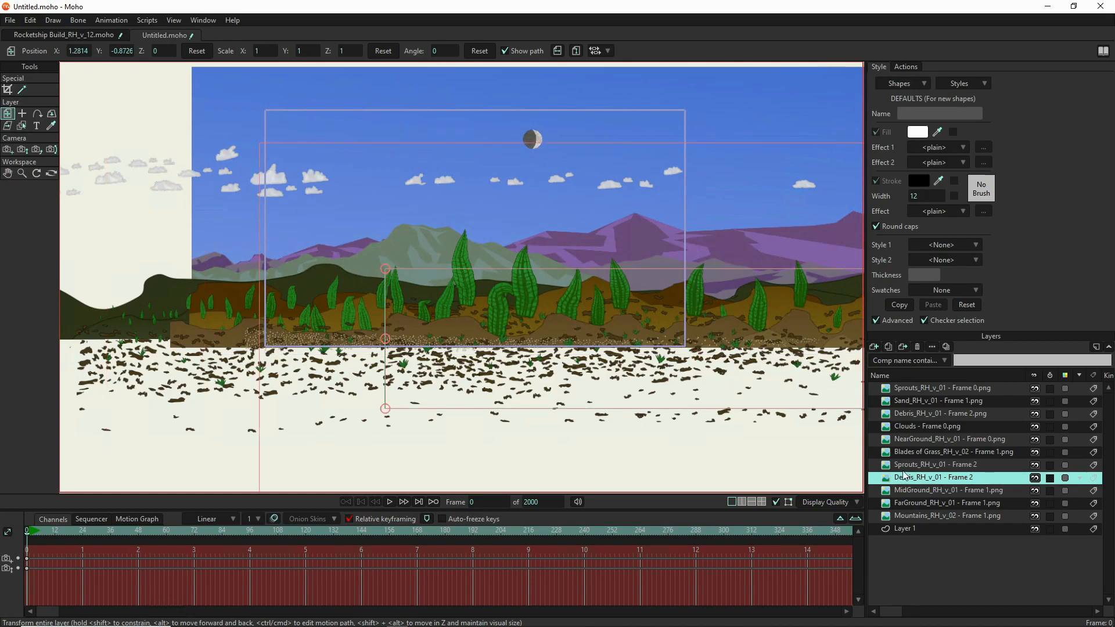
pyautogui.moveTo(388, 273); pyautogui.dragTo(416, 338)
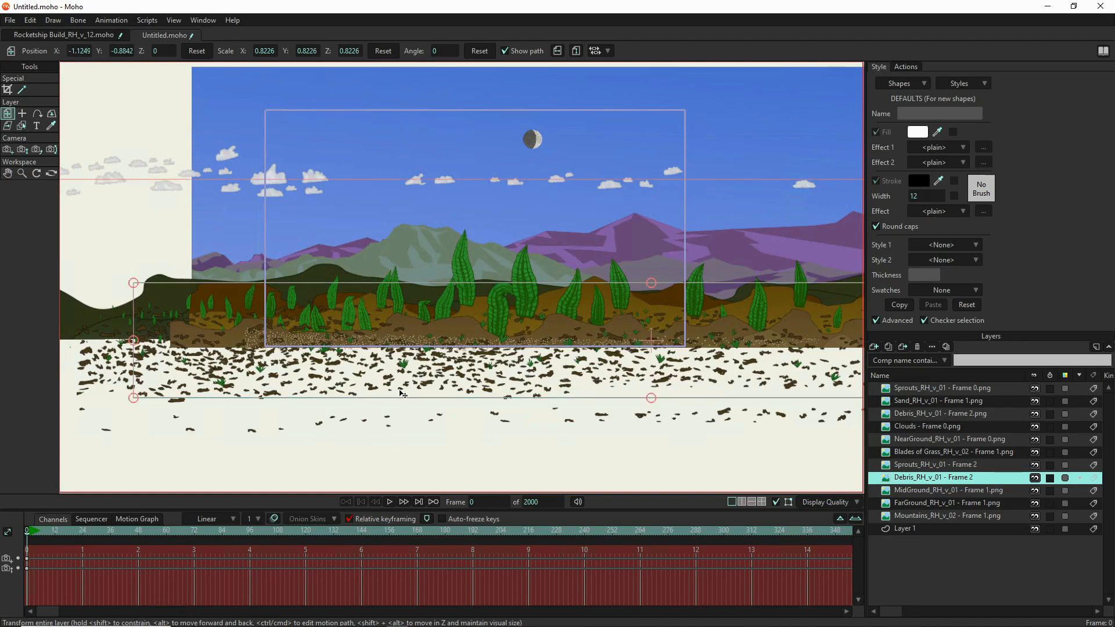
# - Examine the debris and sprout coverage on the ground, both close up around the camera frame and across the whole scene
pyautogui.scroll(-3, 408, 396)
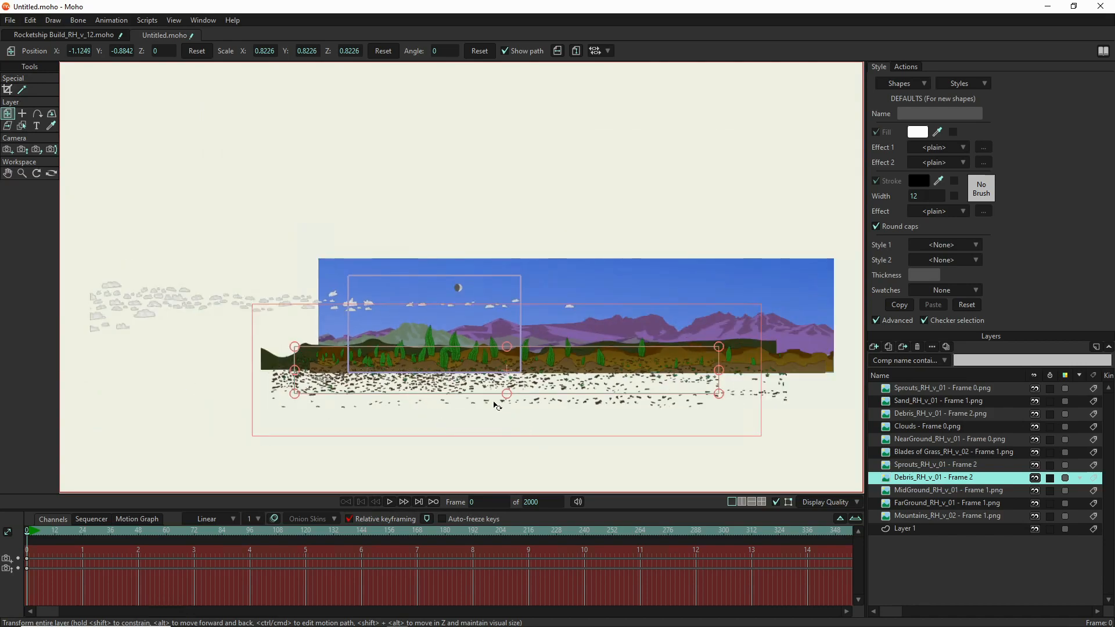
pyautogui.scroll(5, 513, 438)
pyautogui.scroll(2, 466, 340)
pyautogui.moveTo(381, 288); pyautogui.dragTo(461, 292)
pyautogui.scroll(-2, 432, 291)
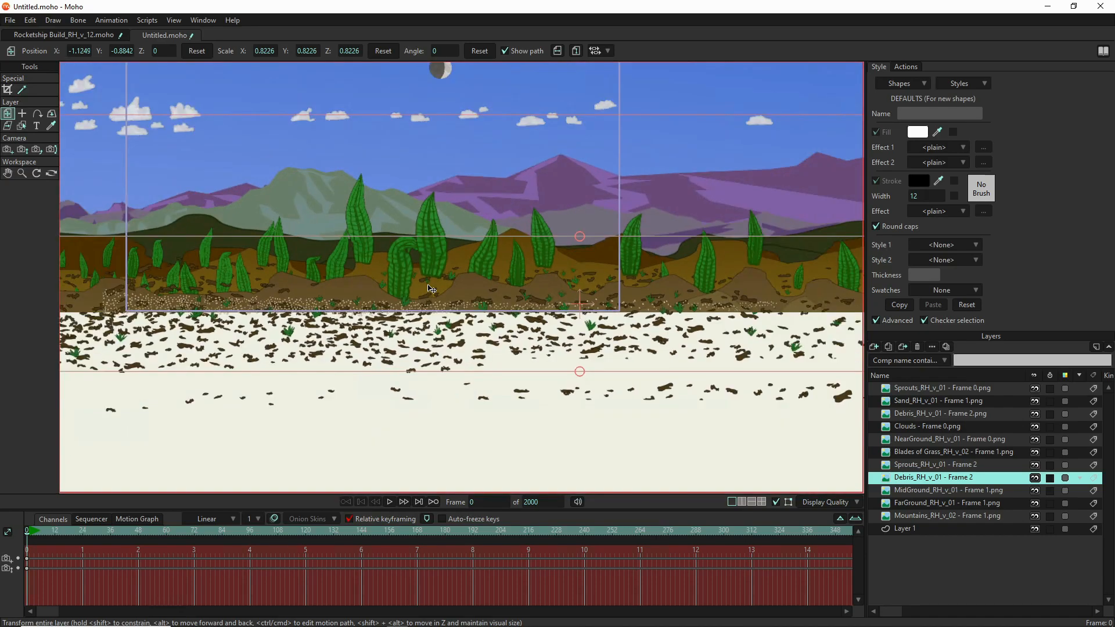
pyautogui.moveTo(336, 279); pyautogui.dragTo(390, 354)
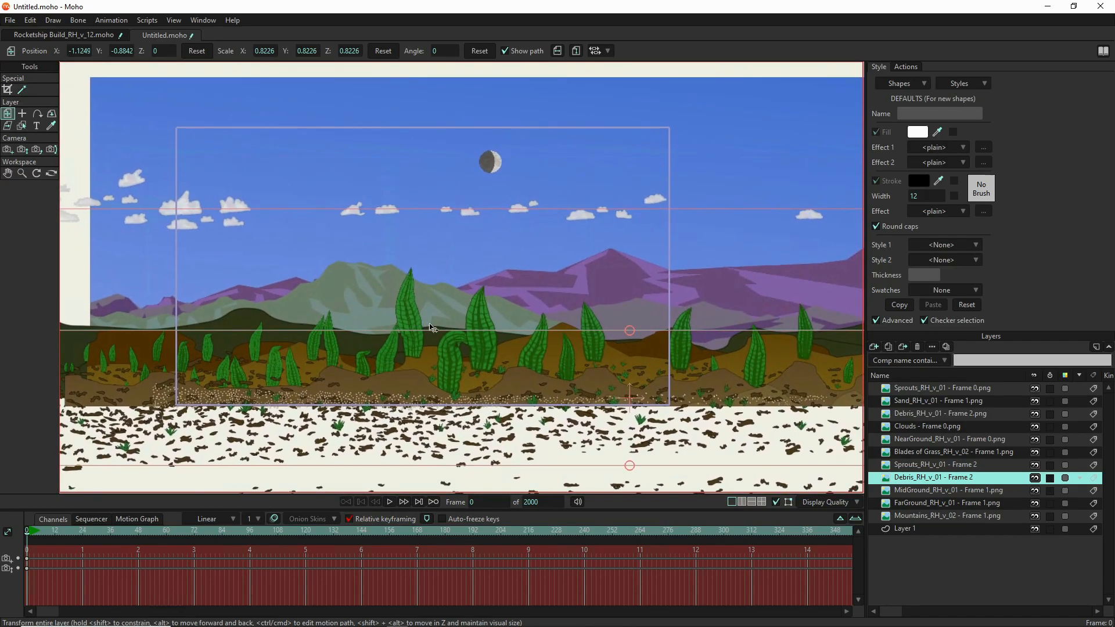
pyautogui.scroll(3, 495, 317)
pyautogui.scroll(-4, 445, 279)
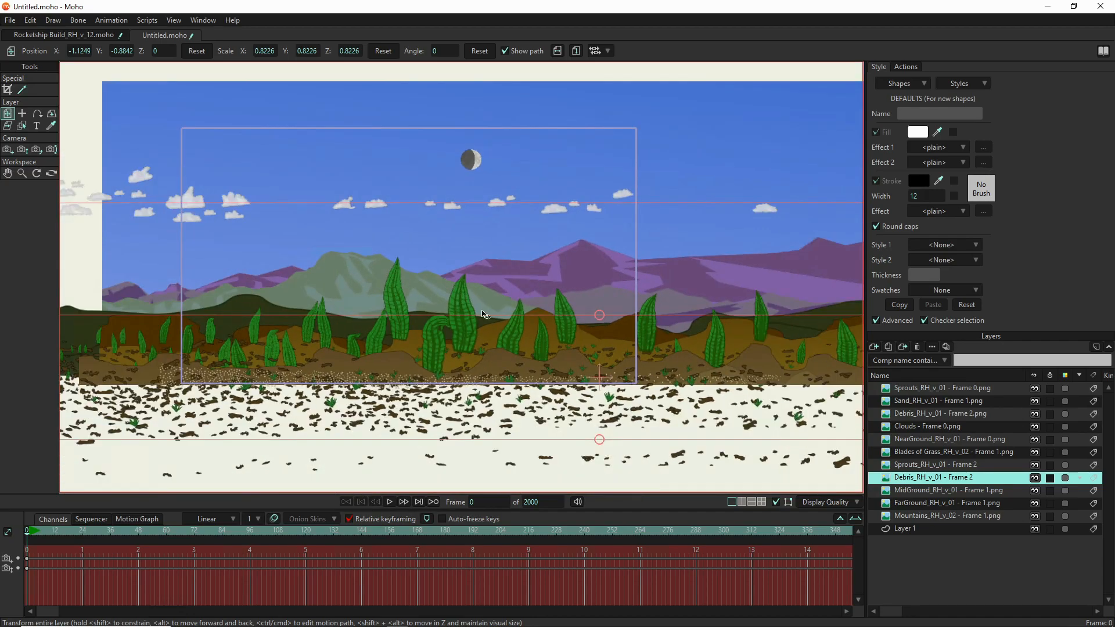
pyautogui.moveTo(578, 328); pyautogui.dragTo(549, 295)
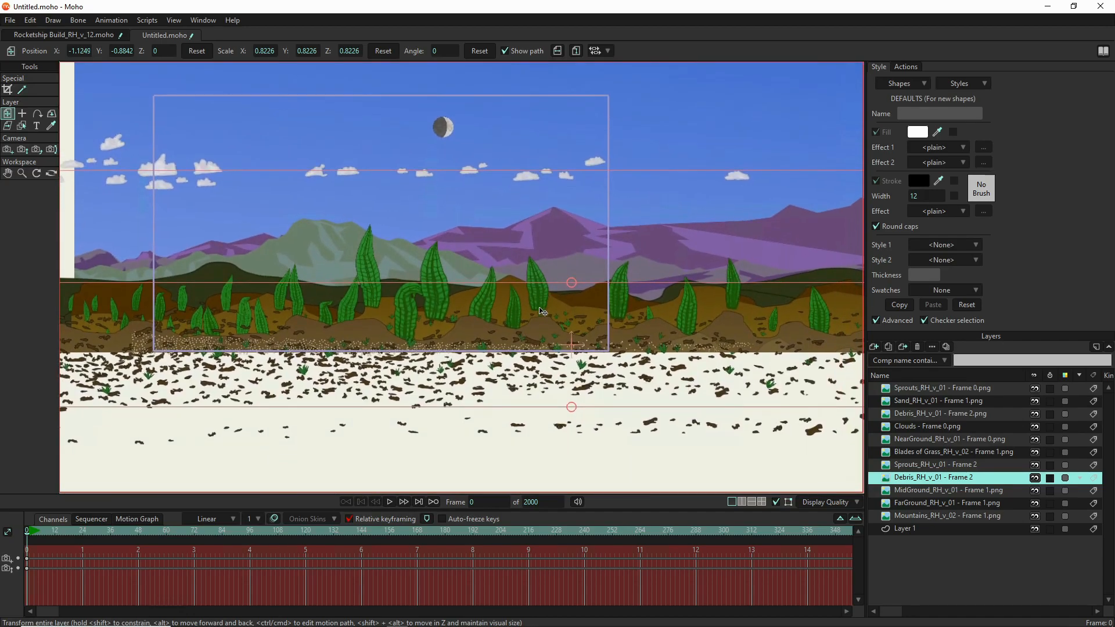
pyautogui.scroll(-4, 542, 308)
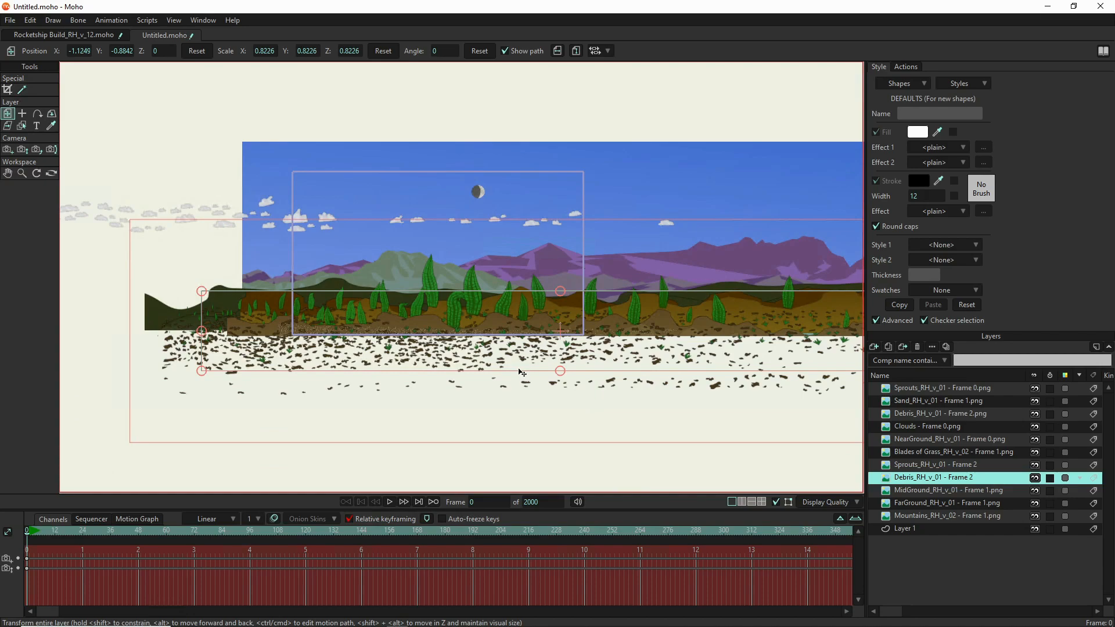
# - Import Sticks_RH_v_01 - Frame 0.png as a new image layer above the Debris_RH_v_01 - Frame 2 layer
pyautogui.click(875, 349)
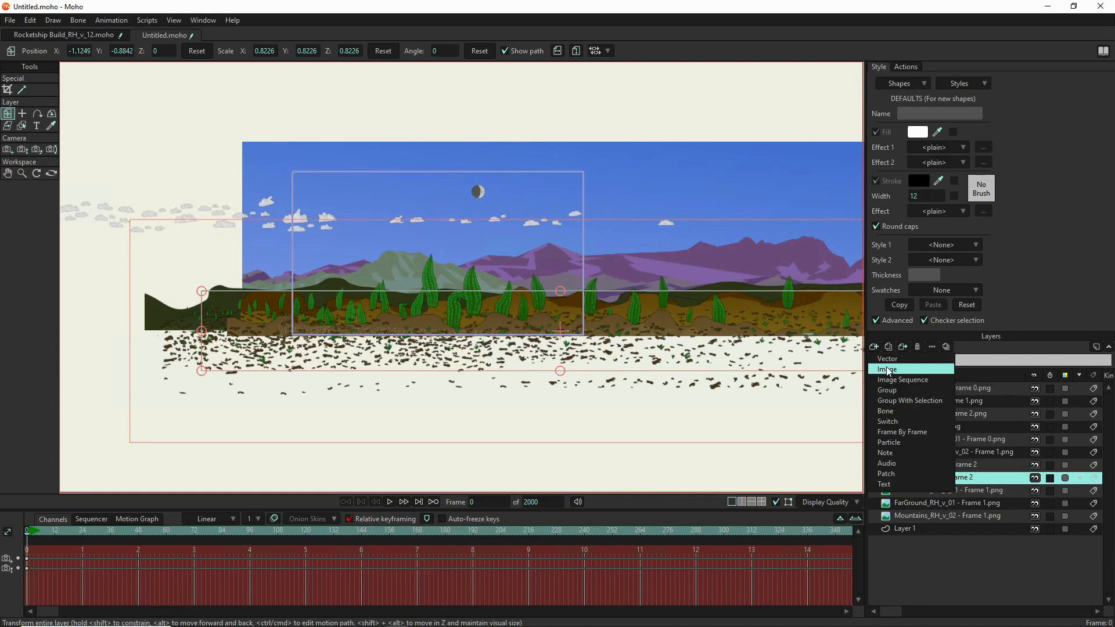
pyautogui.click(886, 370)
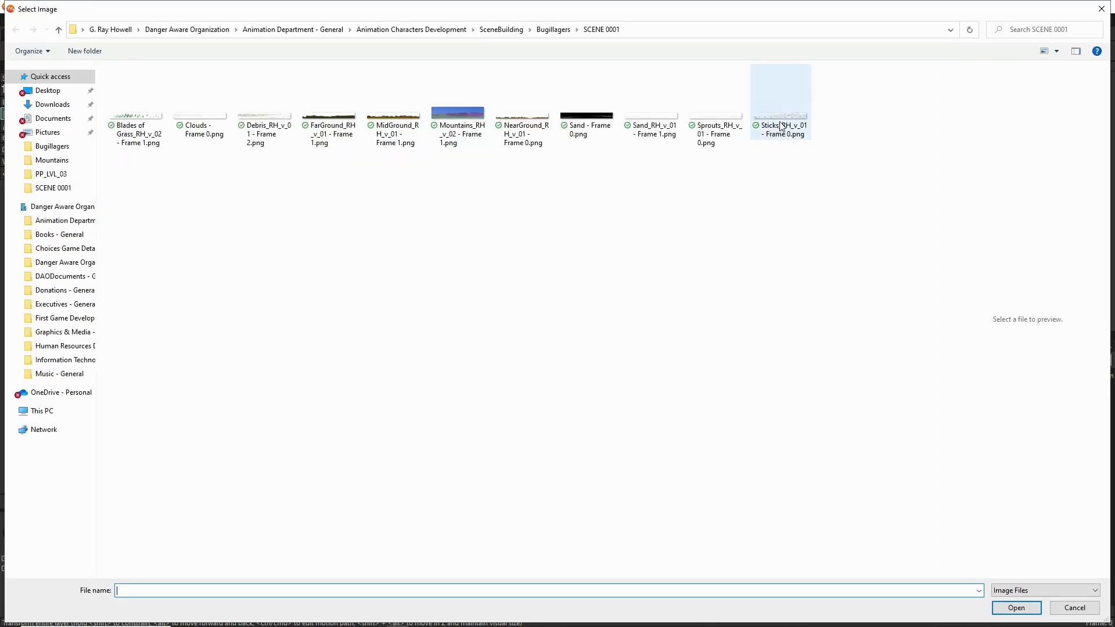
pyautogui.doubleClick(780, 129)
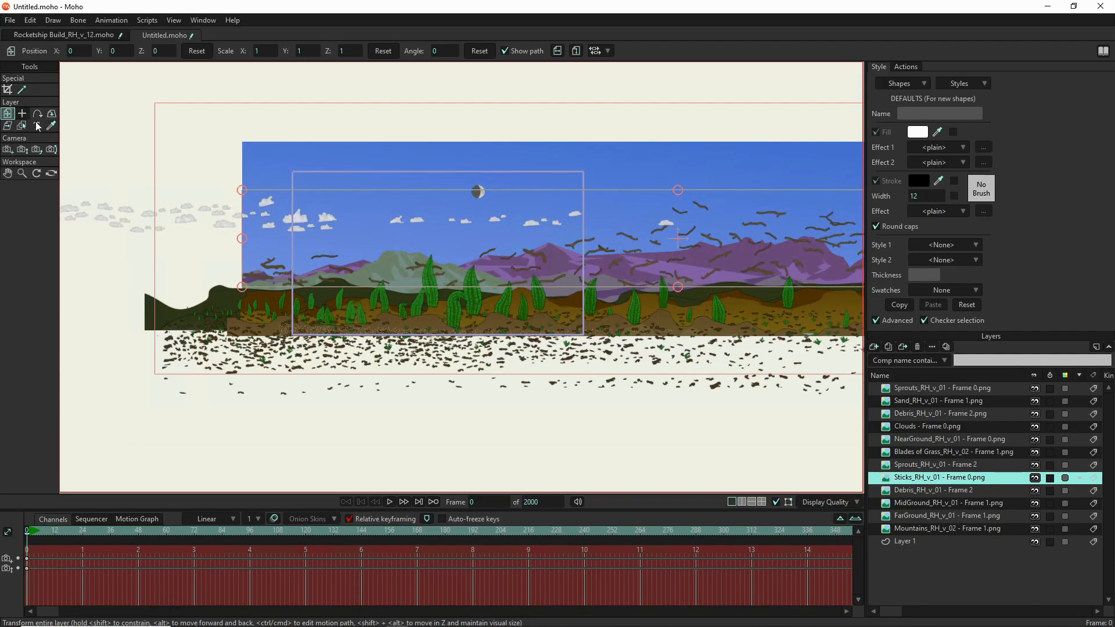
# - Scale the sticks layer uniformly to about 0.57, rotate it to about -180.8°, and position it on the ground near X -2.53, Y -0.97
pyautogui.moveTo(655, 231); pyautogui.dragTo(541, 302)
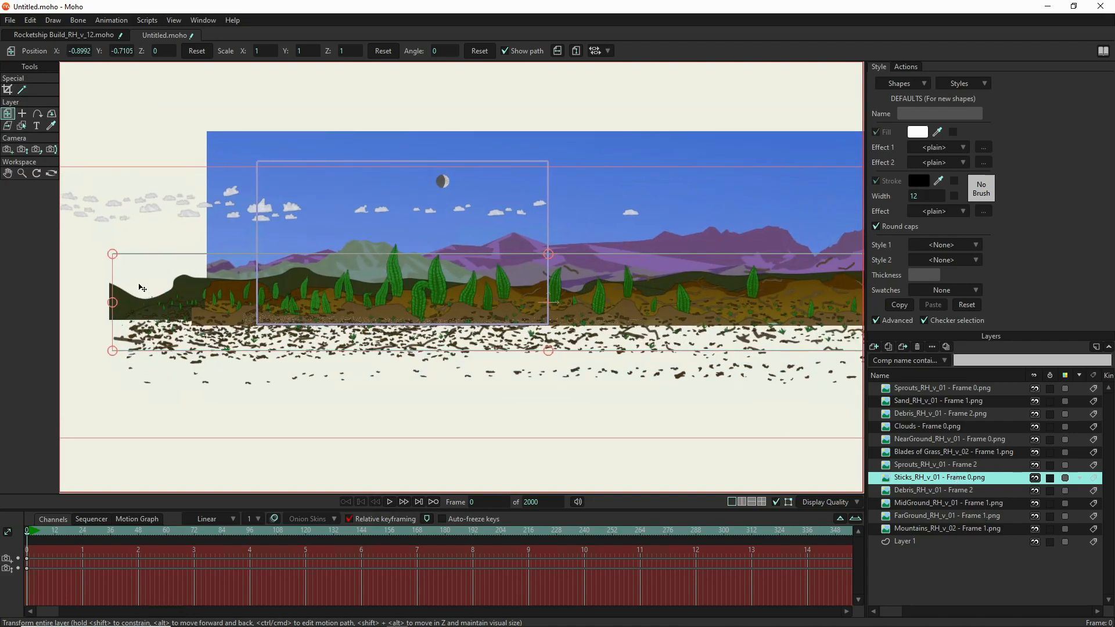
pyautogui.moveTo(113, 255); pyautogui.dragTo(569, 335)
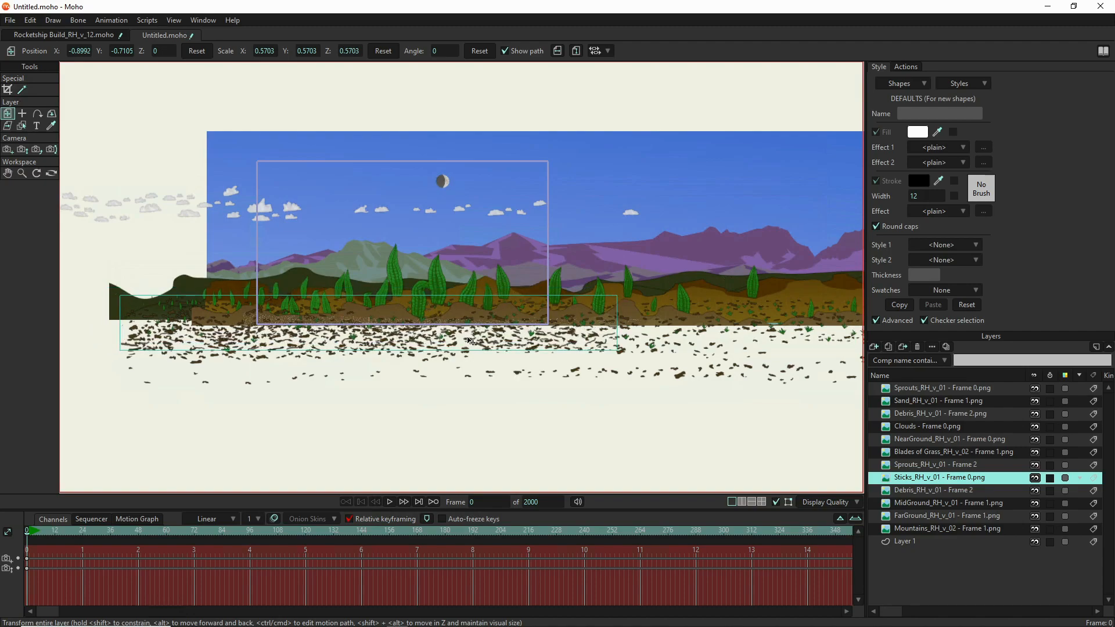
pyautogui.moveTo(475, 337); pyautogui.dragTo(129, 377)
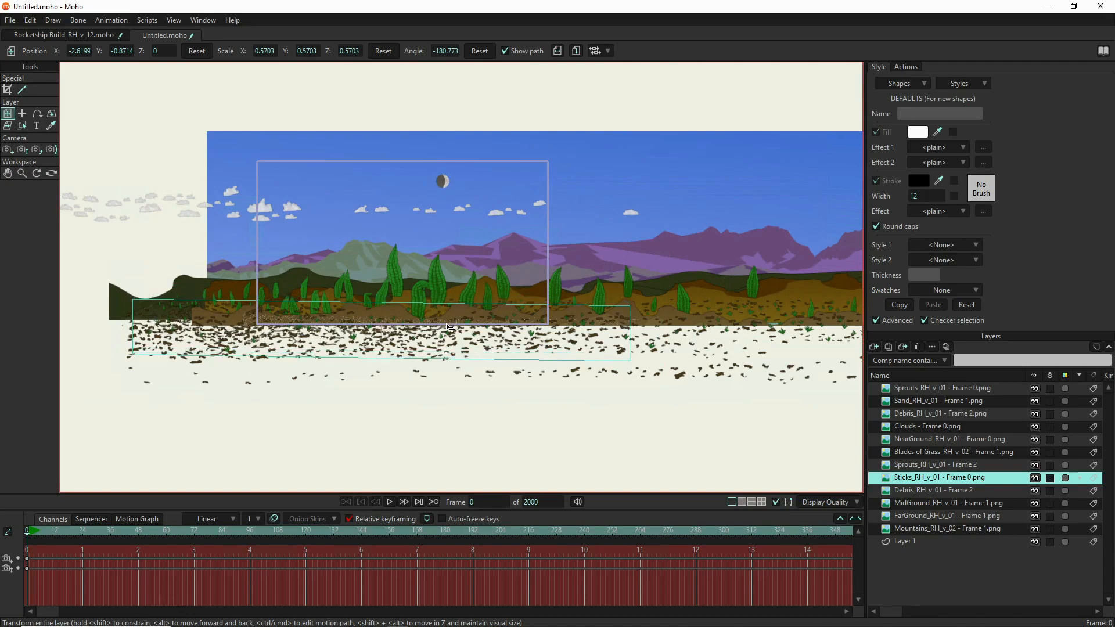
pyautogui.moveTo(447, 327); pyautogui.dragTo(486, 344)
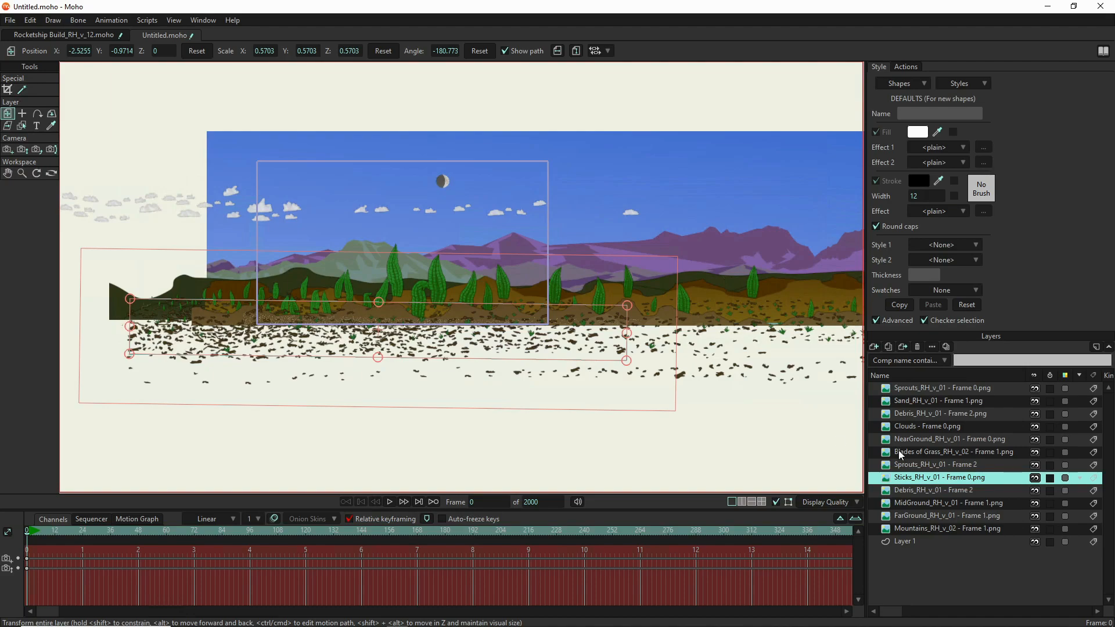
# - Duplicate the sticks layer to the top of the stack and transform the copy to scale 0.75, angle -361.7°, position about X -1.93, Y -1.08
pyautogui.click(889, 347)
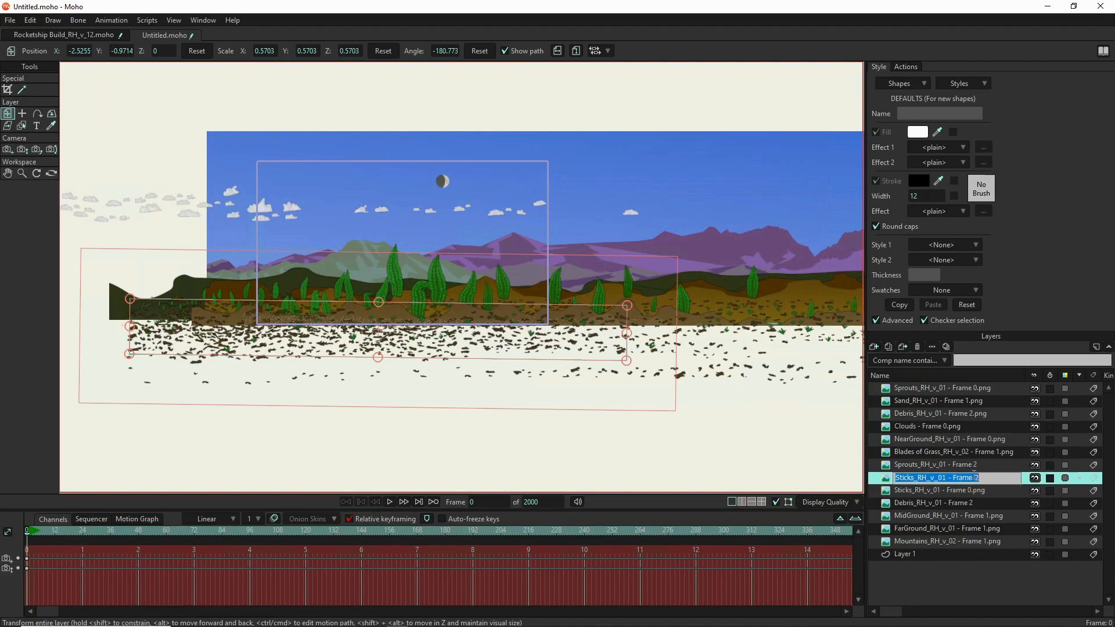
pyautogui.moveTo(882, 482); pyautogui.dragTo(881, 404)
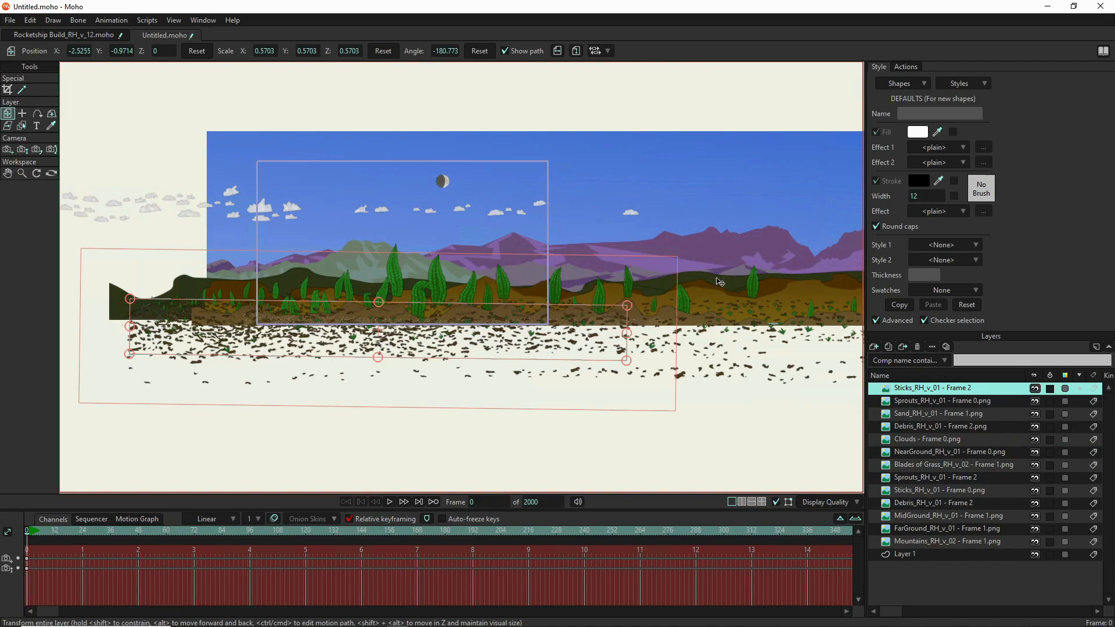
pyautogui.moveTo(628, 305); pyautogui.dragTo(535, 374)
pyautogui.moveTo(581, 289); pyautogui.dragTo(469, 391)
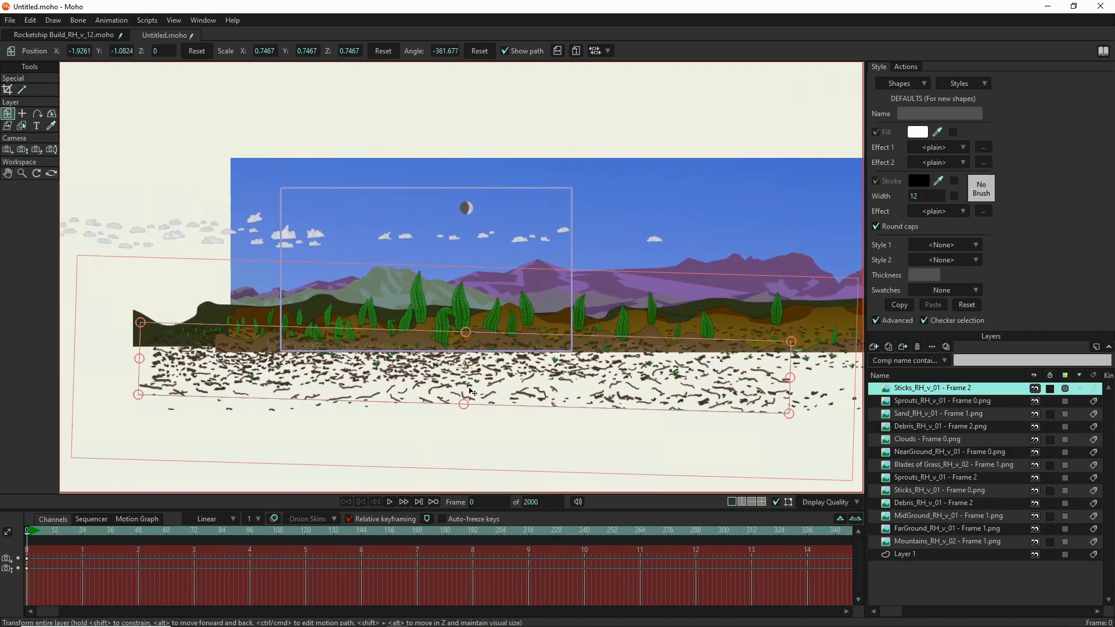
# - Render the current frame and inspect the composed desert scene both up close and as a whole
pyautogui.hotkey('ctrl', 'r')
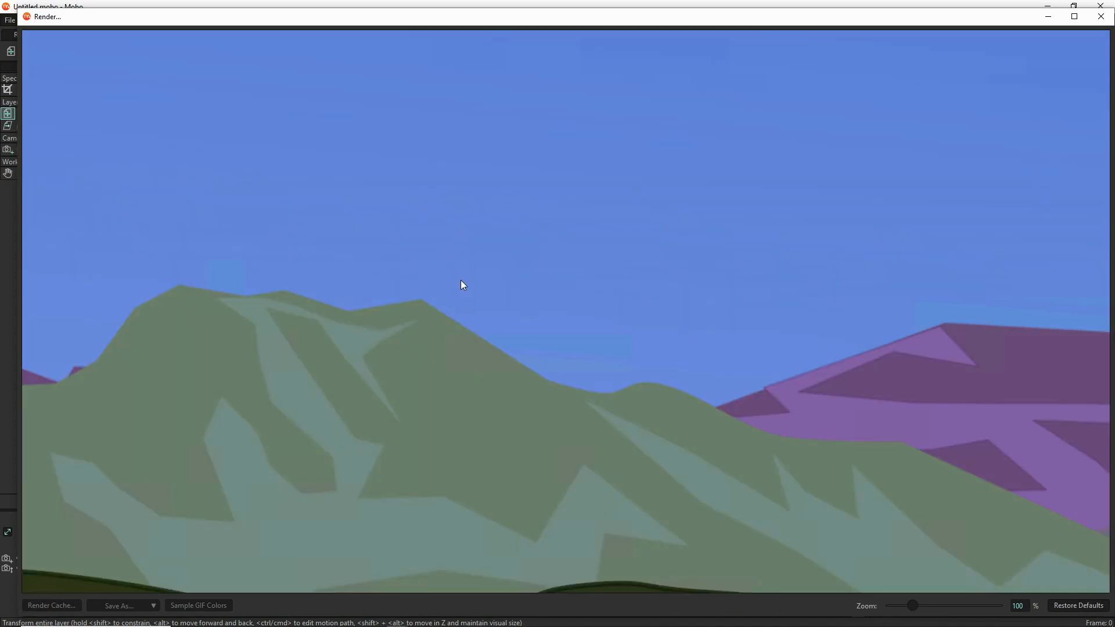
pyautogui.scroll(-3, 461, 280)
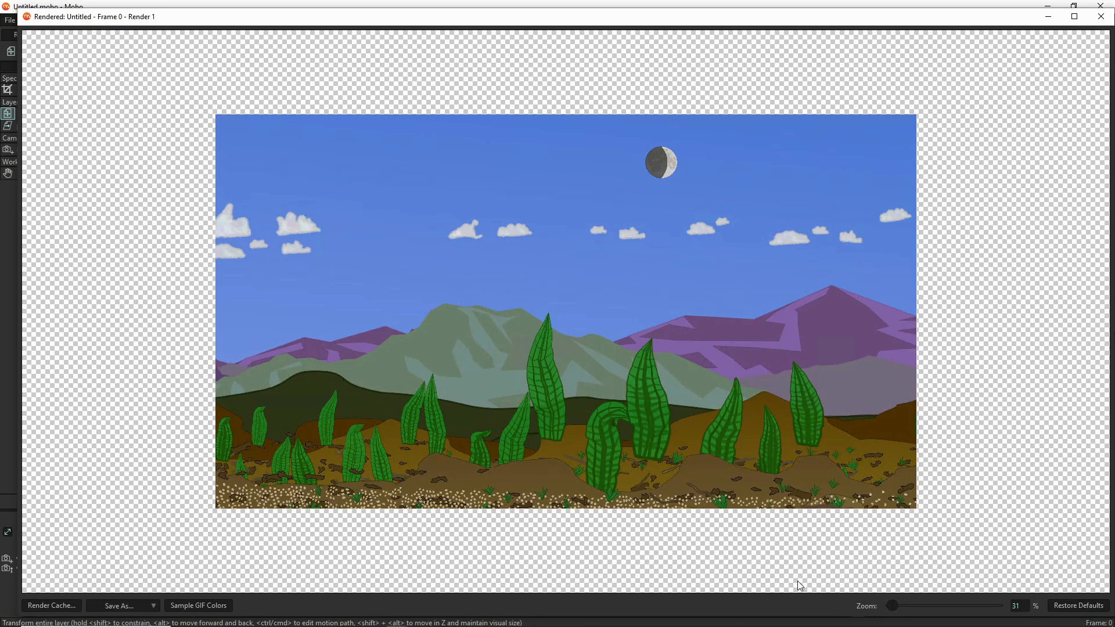
pyautogui.scroll(8, 588, 508)
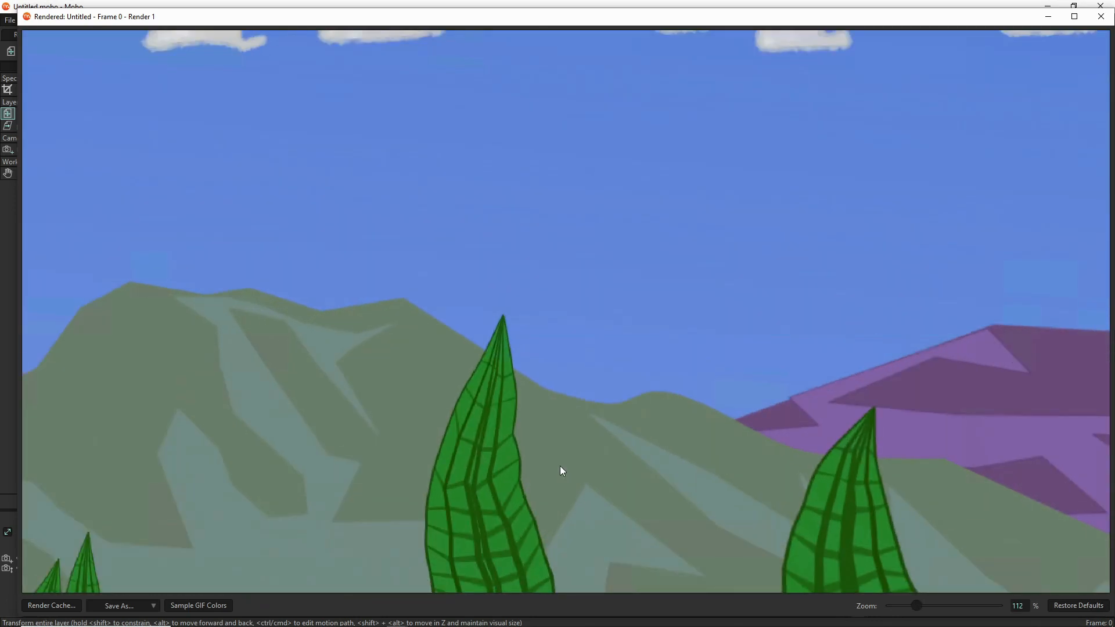
pyautogui.scroll(-8, 572, 205)
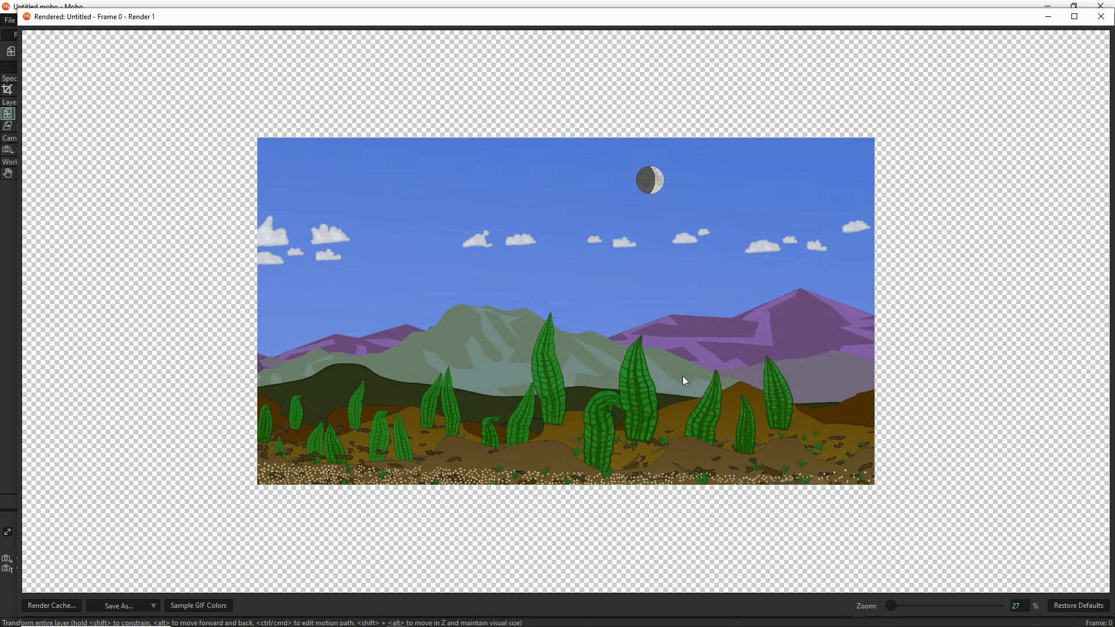
pyautogui.click(1101, 17)
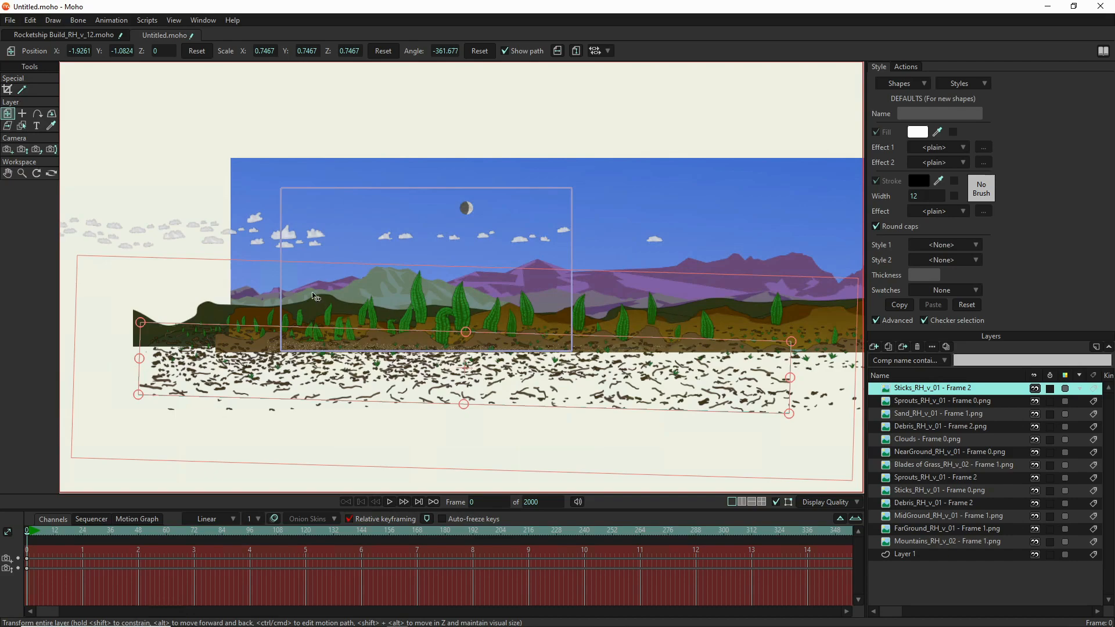
# - Play back the animation to review how the layers move with the camera, and return to the start frame
pyautogui.click(392, 500)
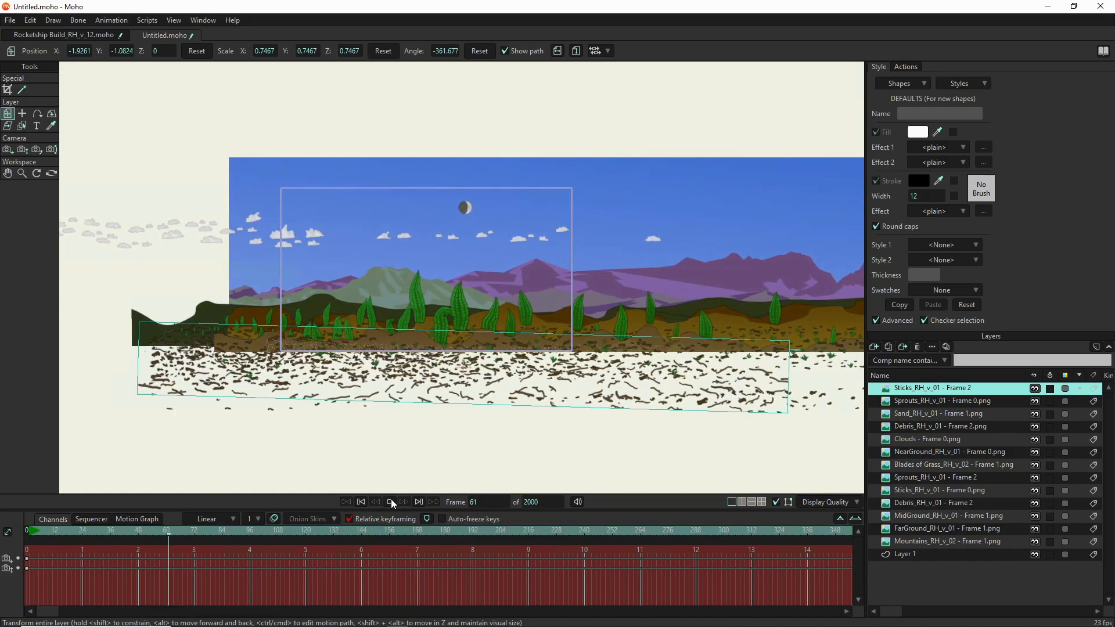
pyautogui.click(389, 499)
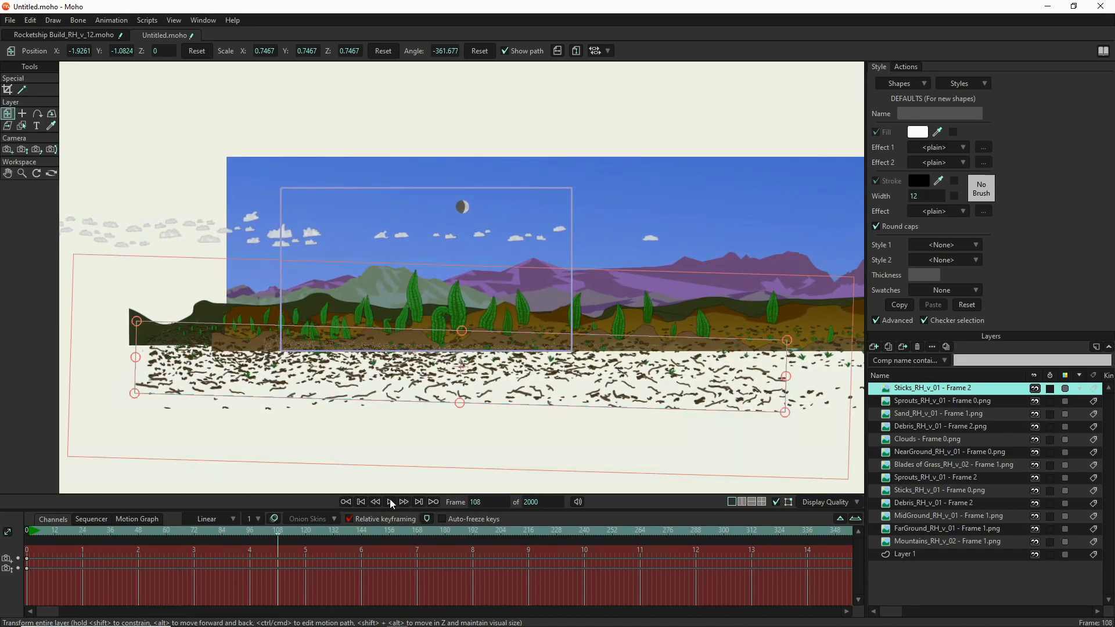
pyautogui.click(388, 500)
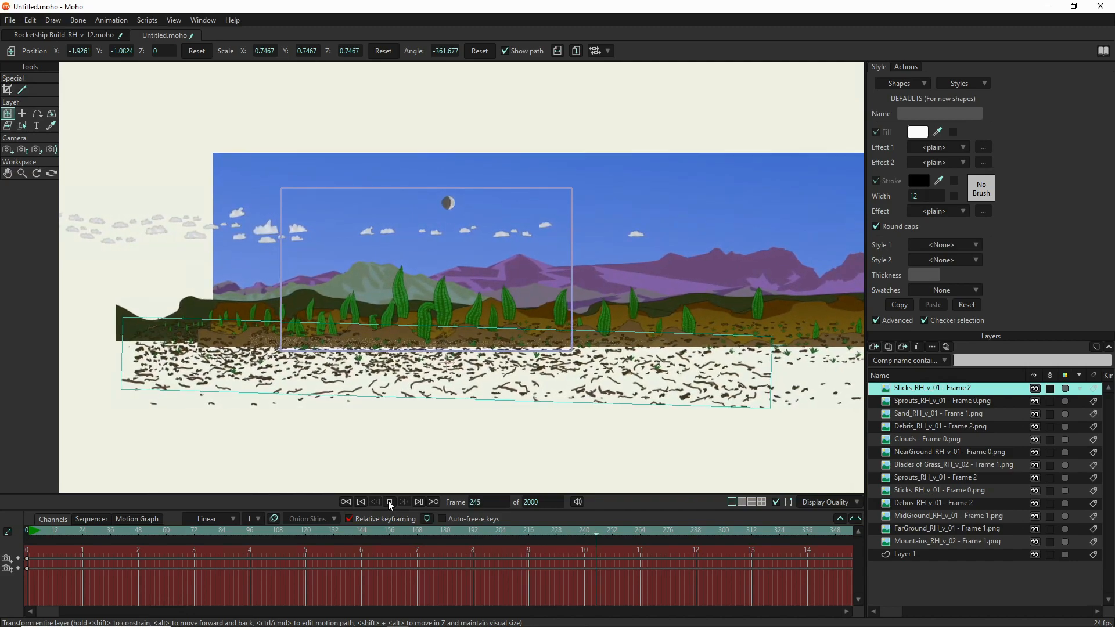
pyautogui.click(389, 501)
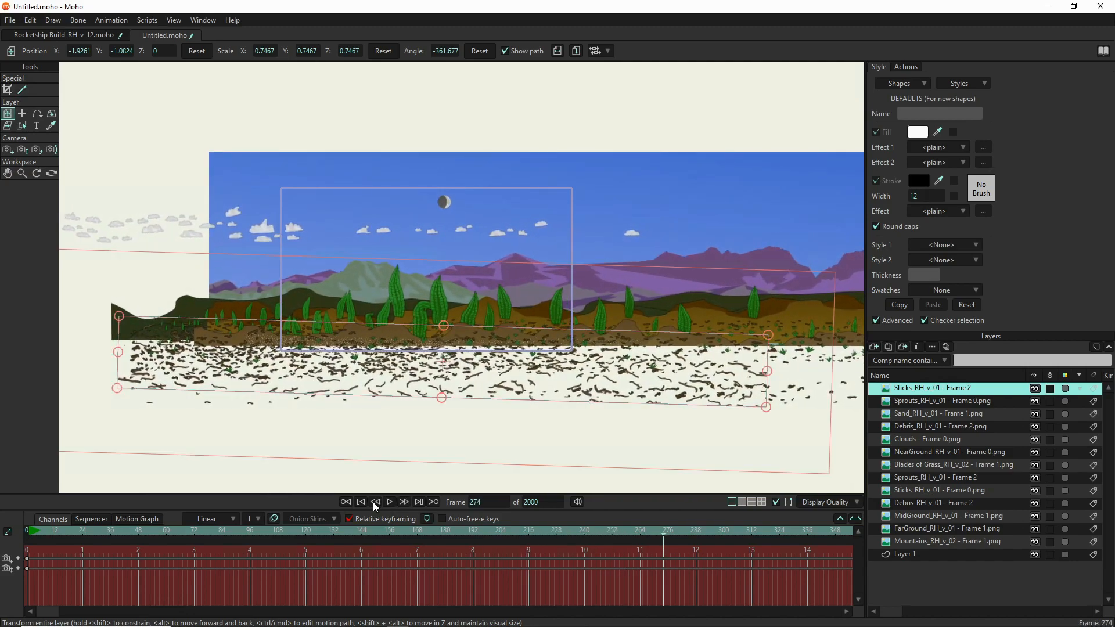
pyautogui.click(360, 501)
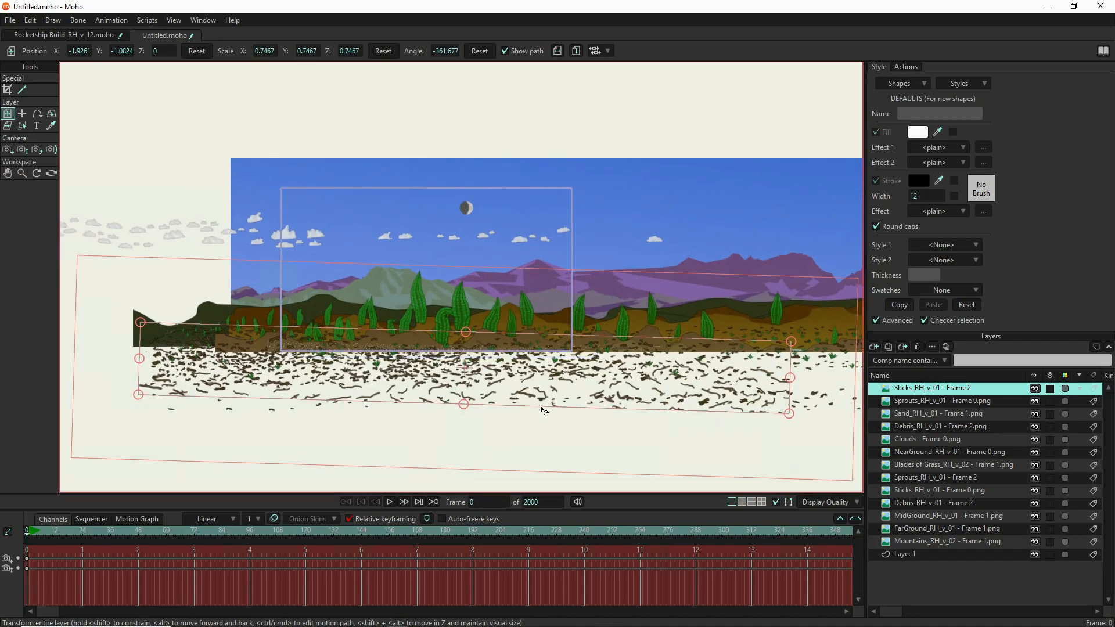
# - Keyframe the Sprouts_RH_v_01 - Frame 0.png layer's position at frame 1, and move it to about X -2.04, Y -0.78 at frame 2000
pyautogui.click(924, 405)
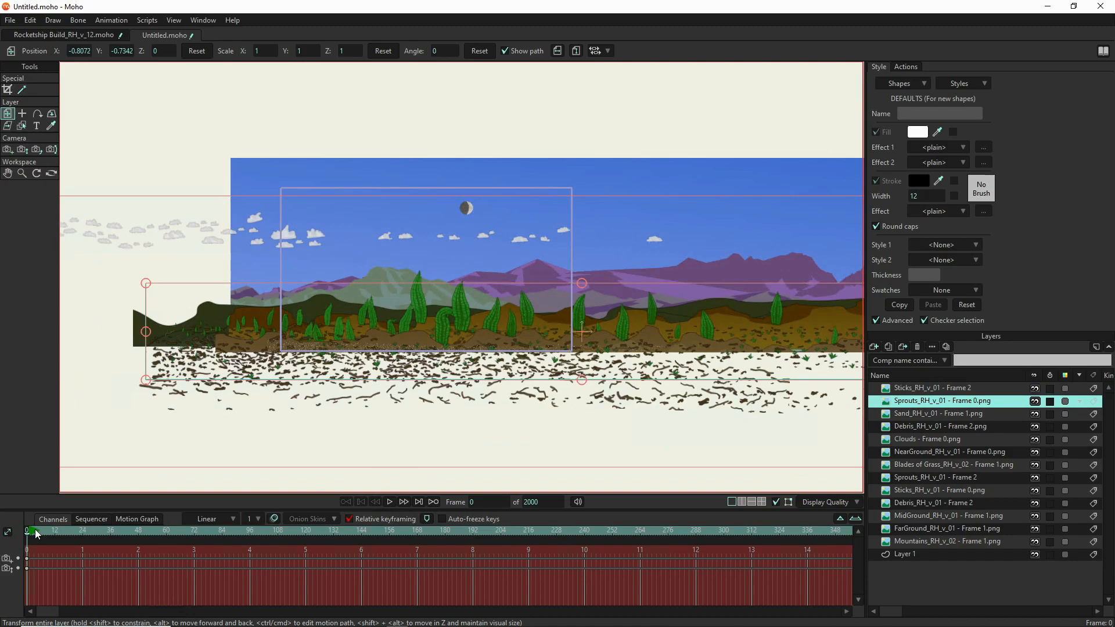
pyautogui.moveTo(28, 533); pyautogui.dragTo(29, 534)
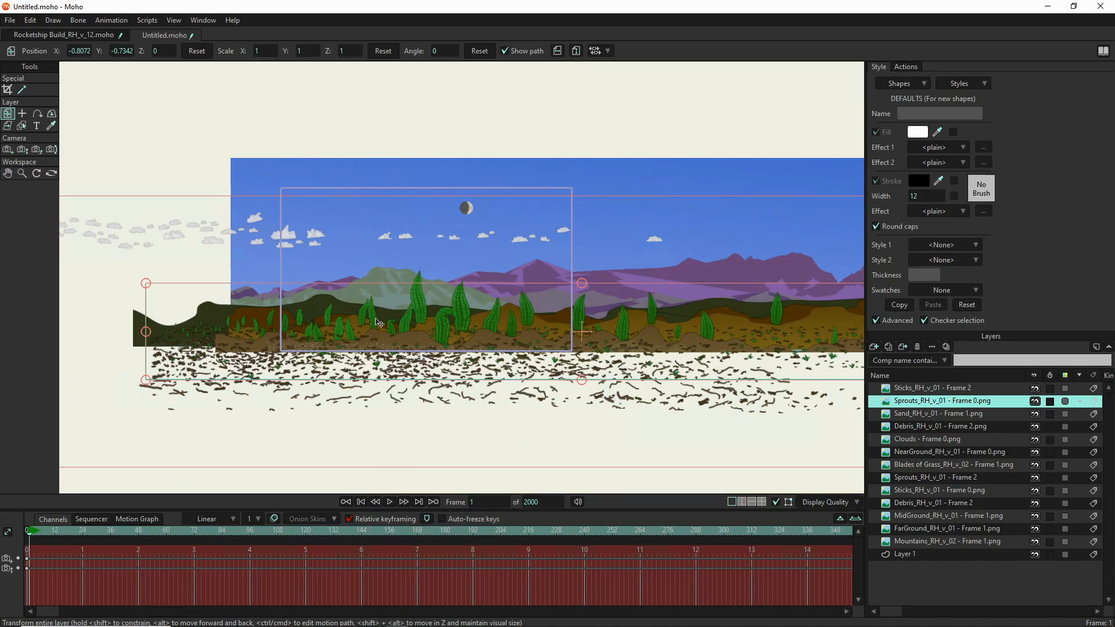
pyautogui.click(451, 311)
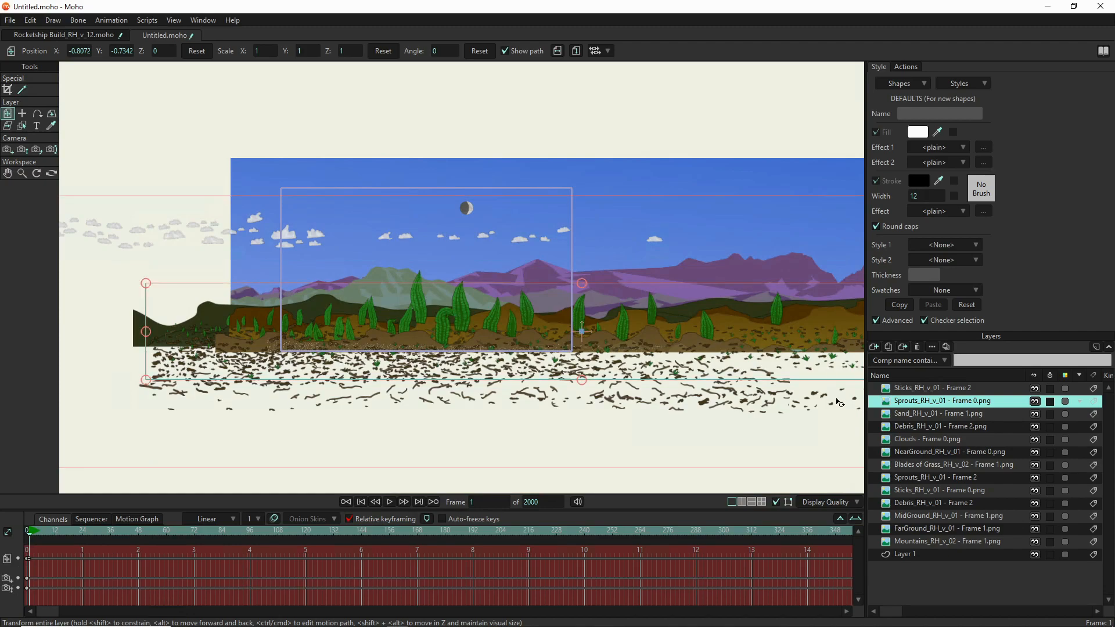
pyautogui.click(419, 502)
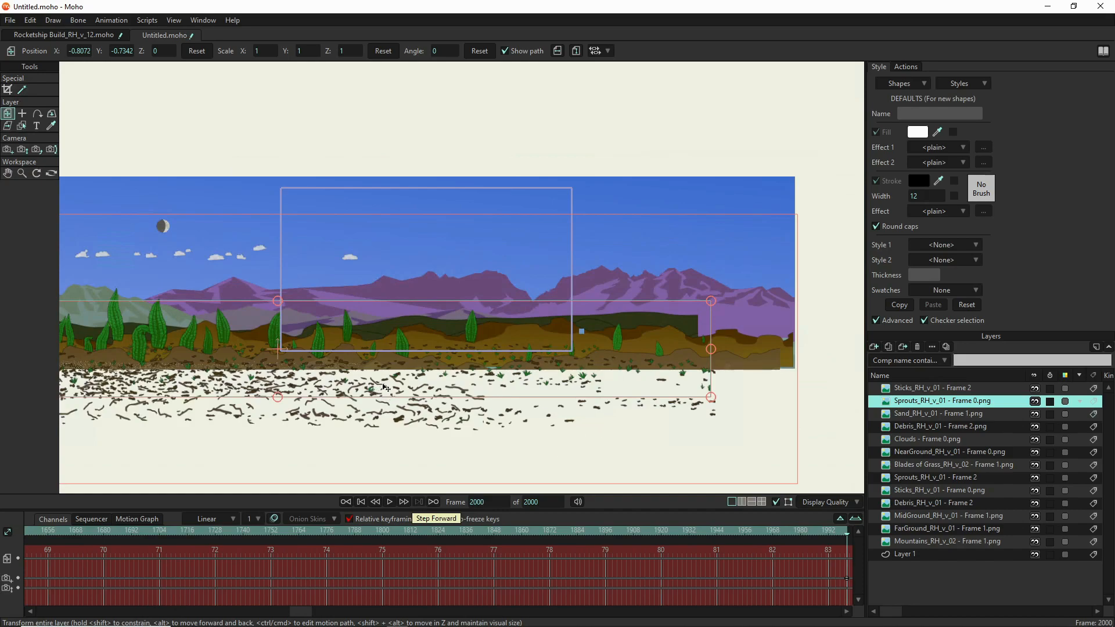
pyautogui.moveTo(604, 375); pyautogui.dragTo(477, 379)
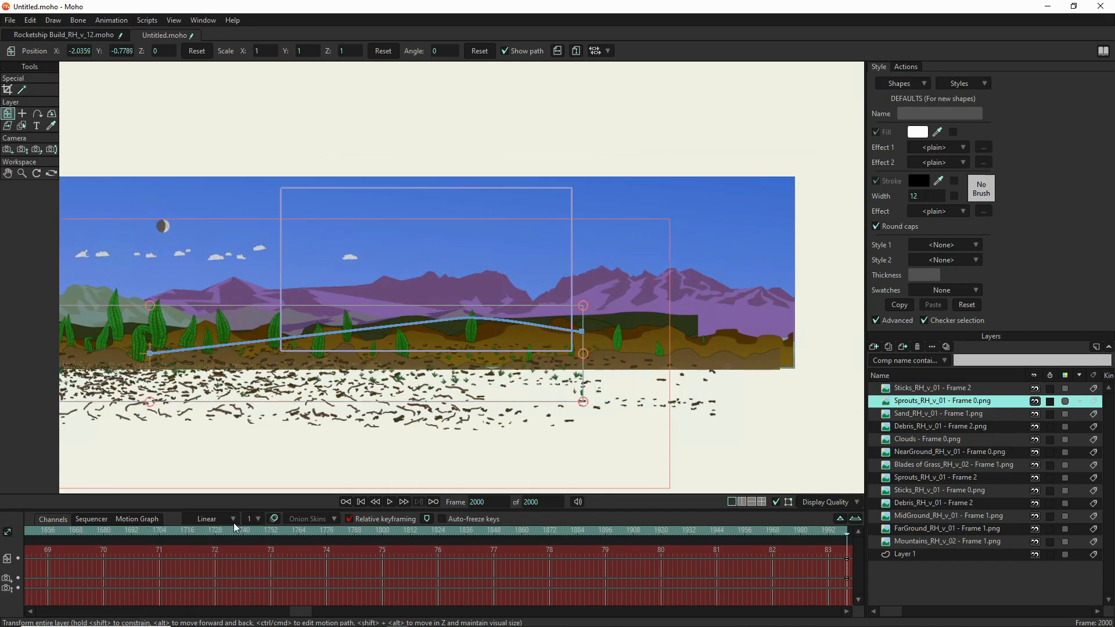
pyautogui.click(349, 502)
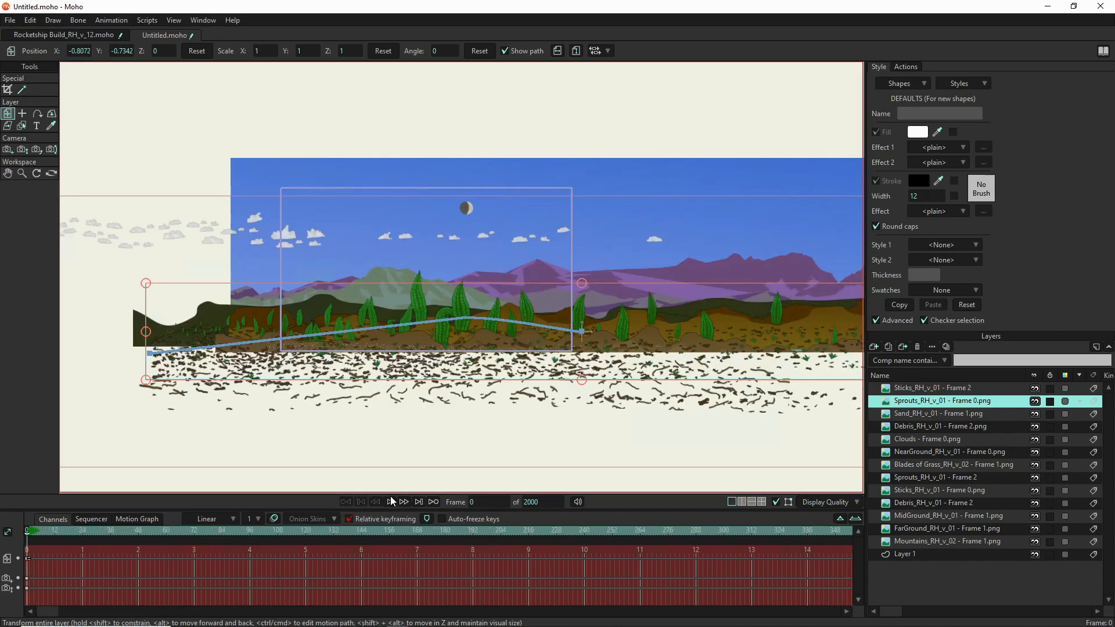
# - Play back the animation to review how the sprouts and debris drift across the foreground, and stop it partway
pyautogui.click(390, 503)
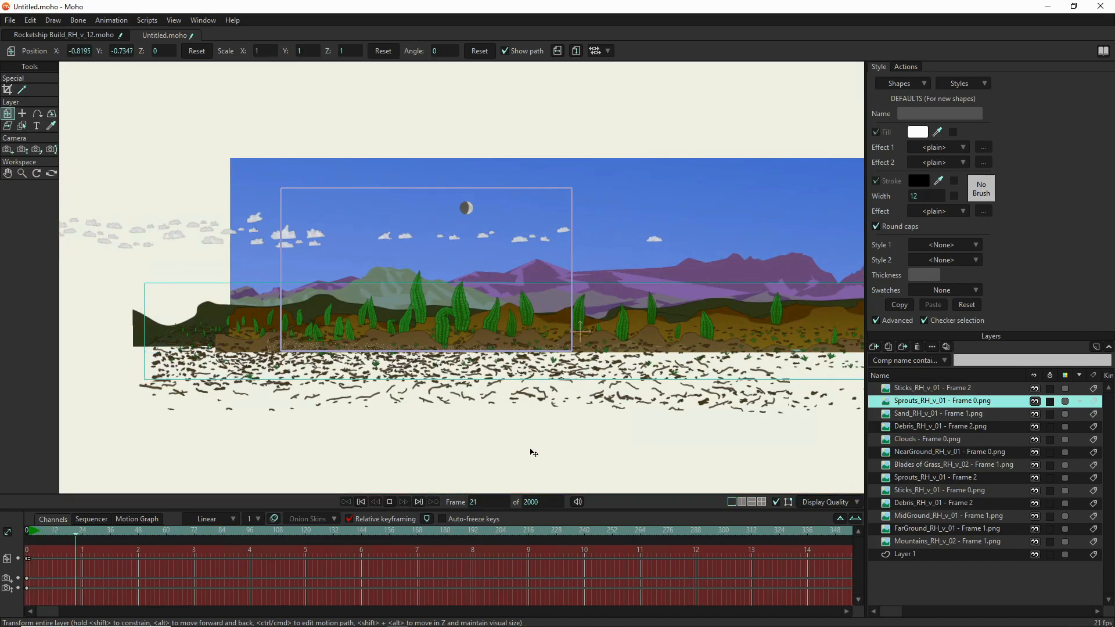
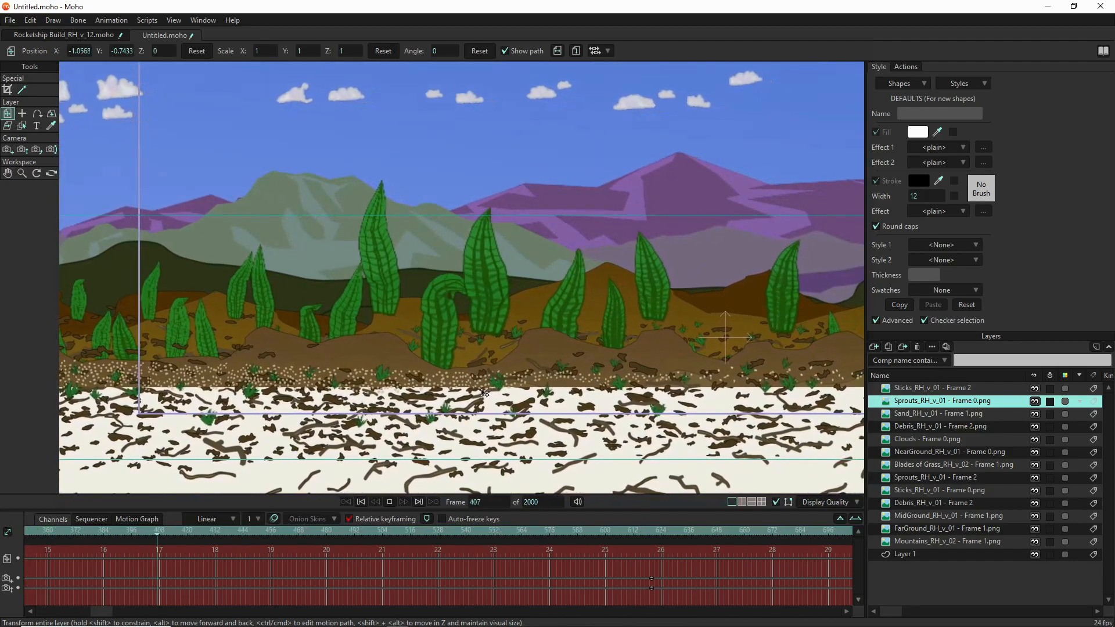
pyautogui.click(390, 502)
pyautogui.scroll(-5, 485, 392)
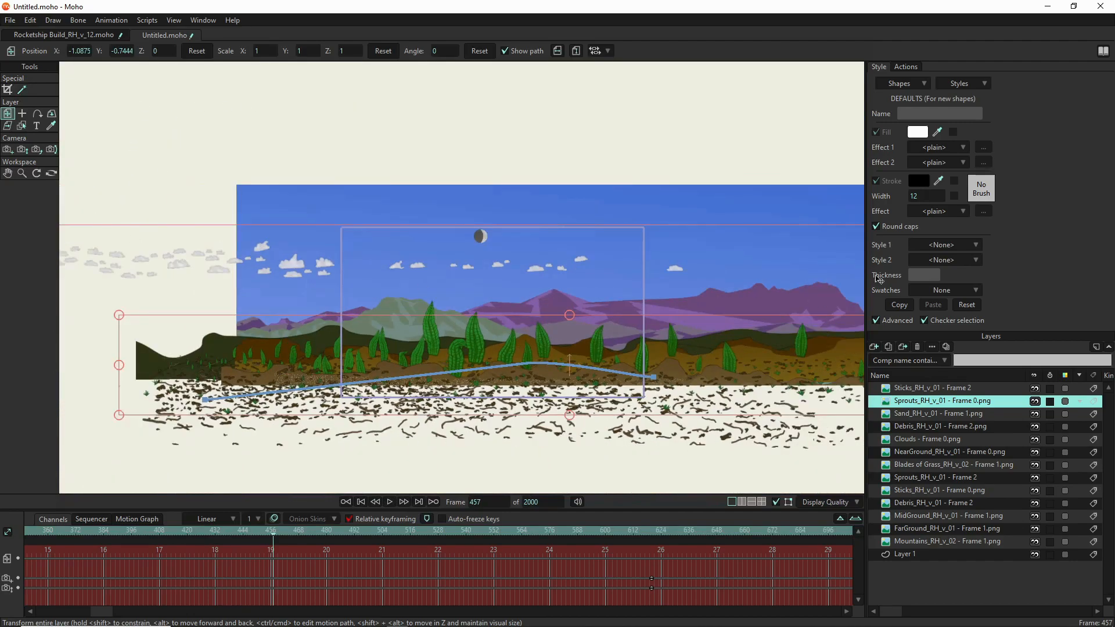
# - At the start frame, add a vector layer directly above NearGround_RH_v_01 - Frame 0.png and name it Stage
pyautogui.click(896, 389)
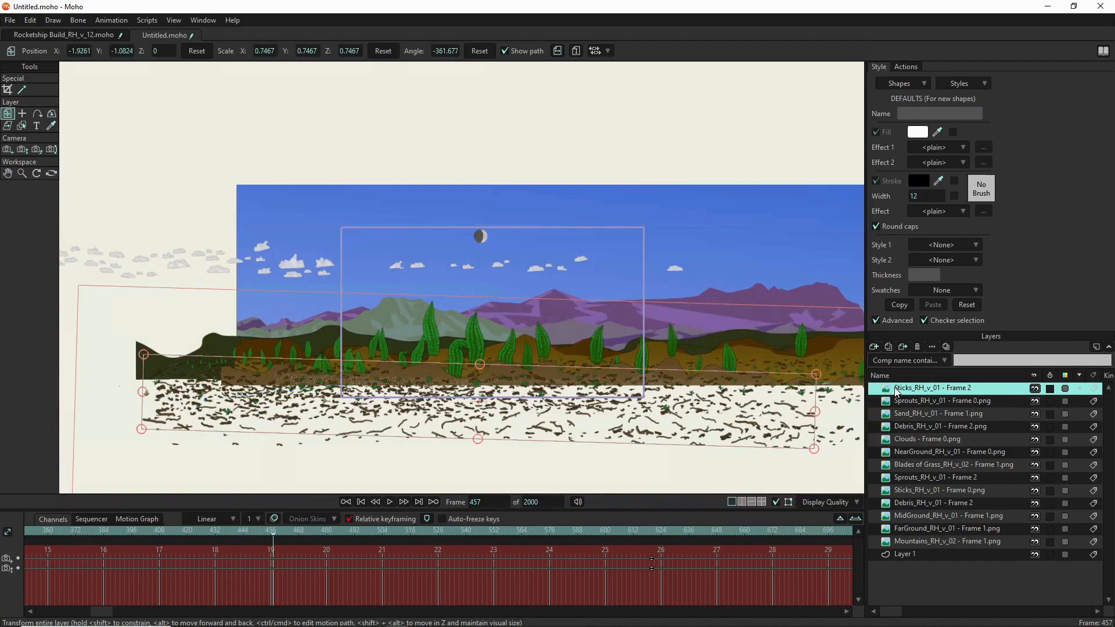
pyautogui.click(910, 452)
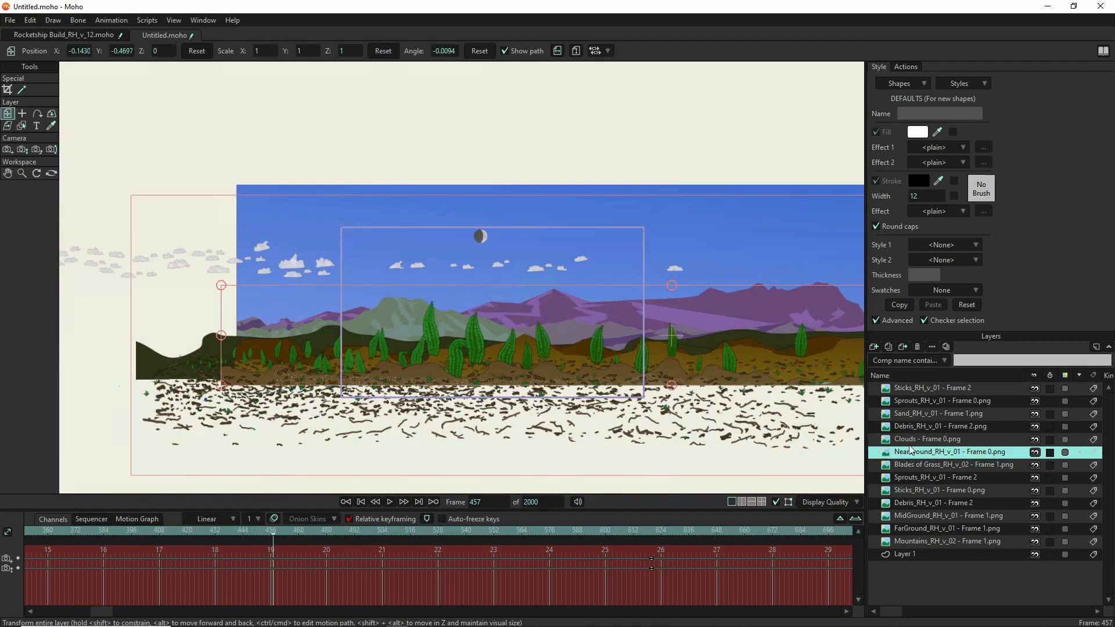
pyautogui.click(874, 347)
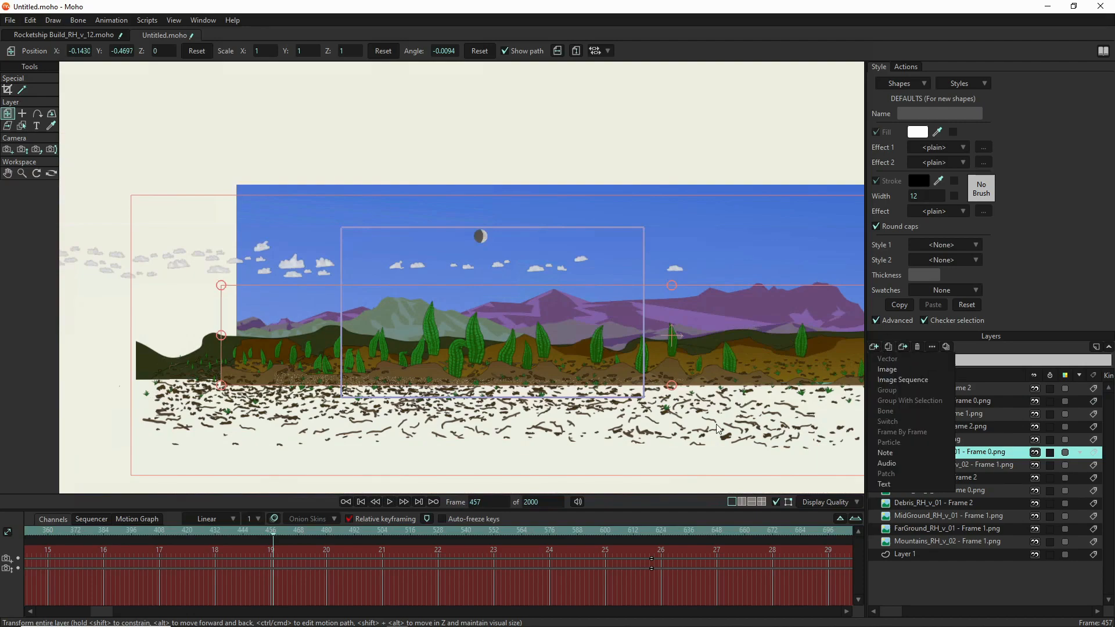
pyautogui.click(364, 502)
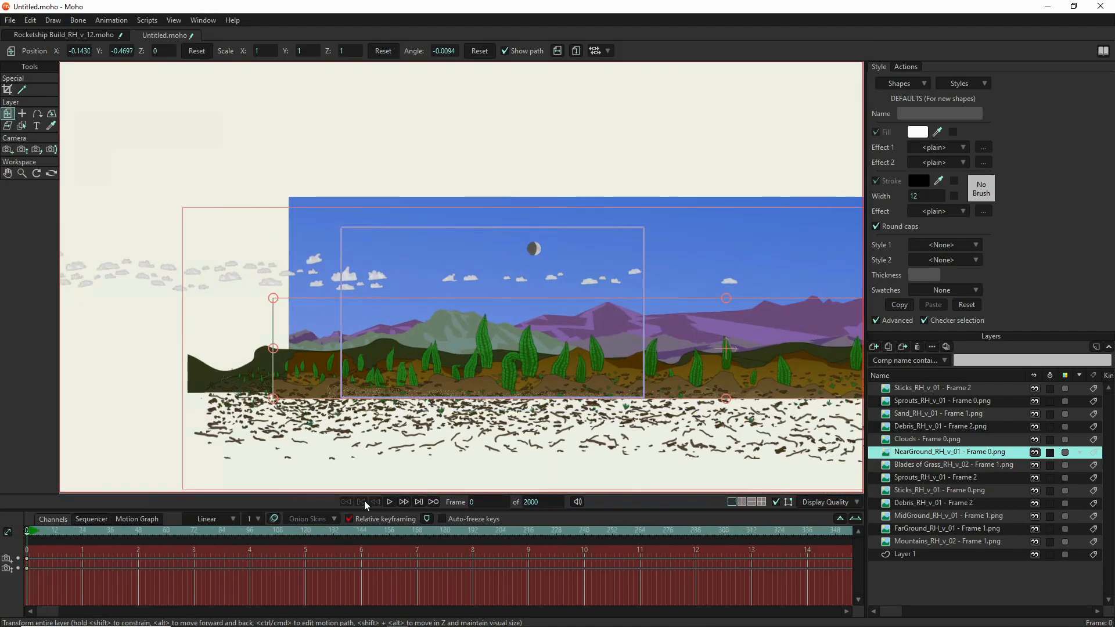
pyautogui.click(874, 348)
pyautogui.click(886, 359)
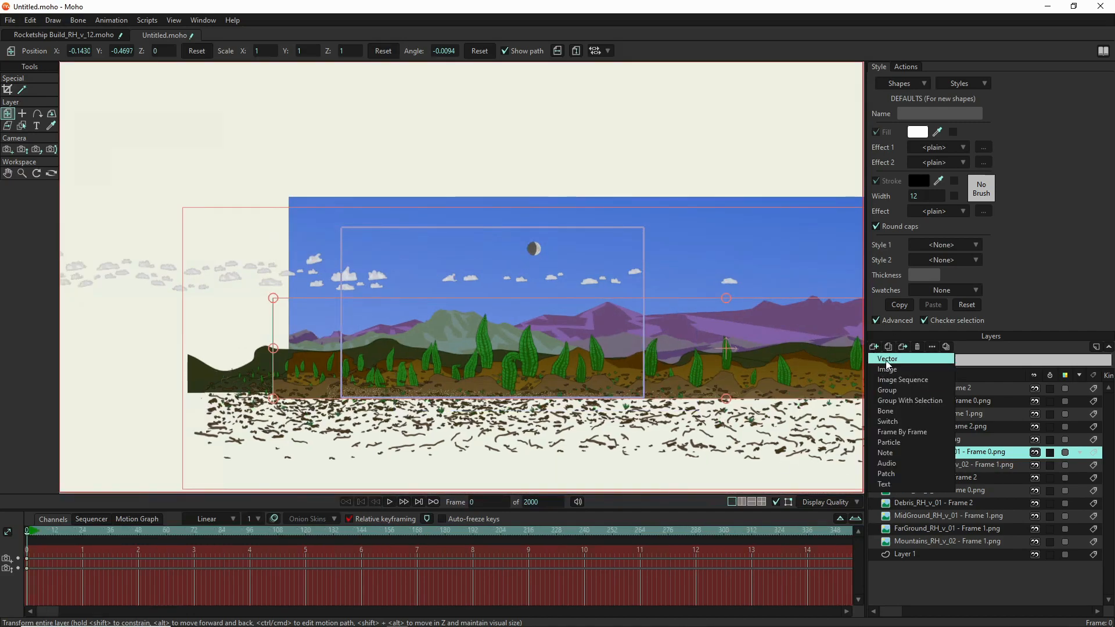
pyautogui.click(887, 360)
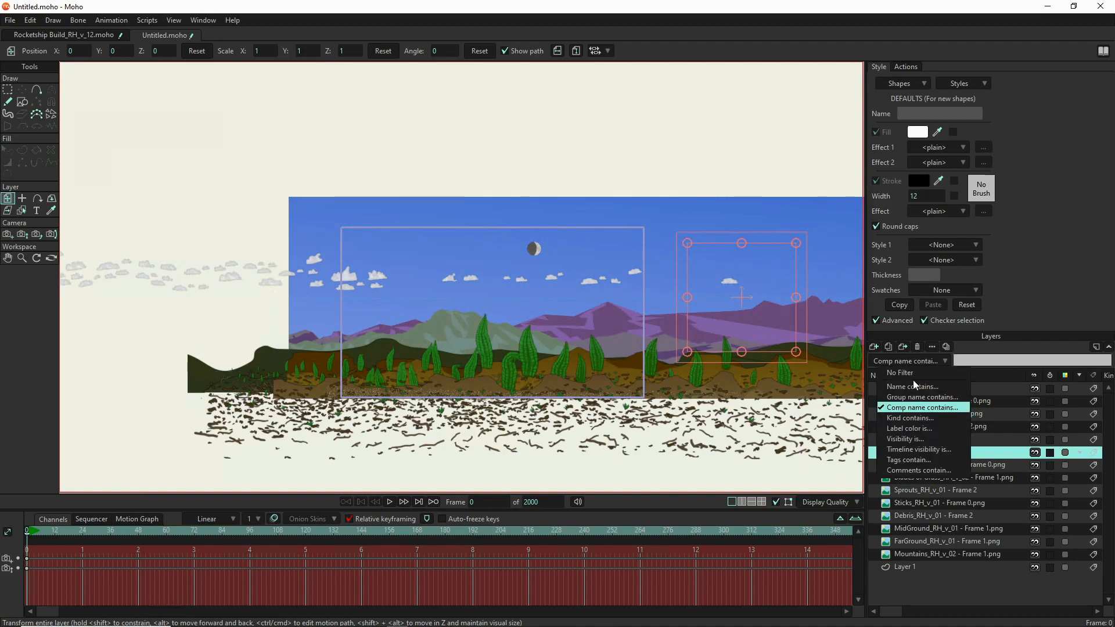
pyautogui.click(995, 377)
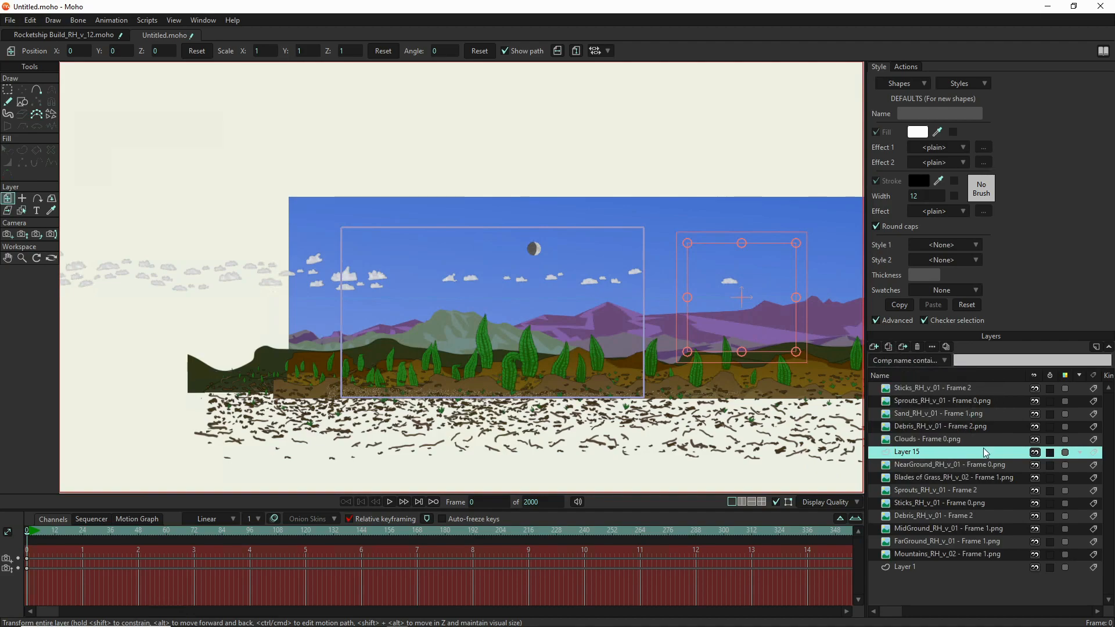
pyautogui.doubleClick(927, 453)
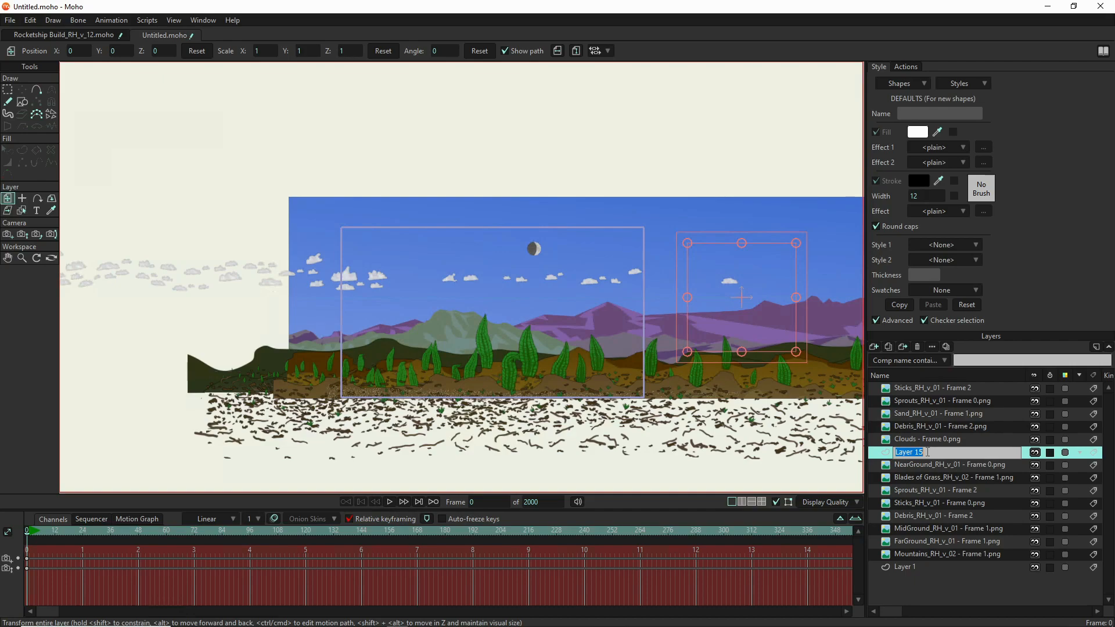
pyautogui.write('Stage')
pyautogui.press('Return')
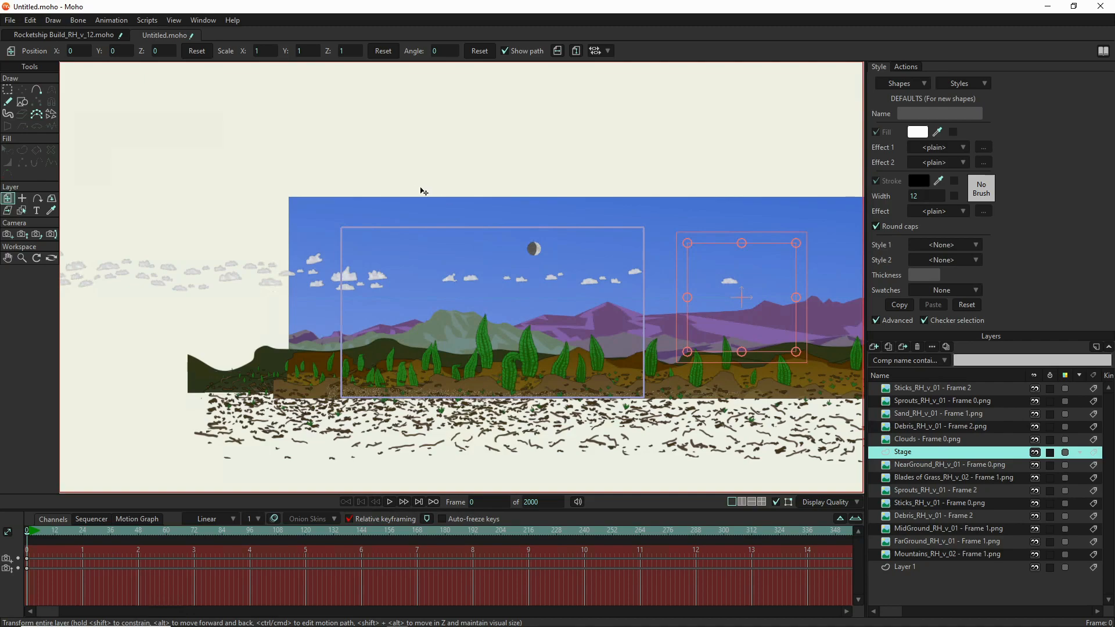
# - Create a style named Ground 1 with brown fill and stroke colors sampled from the near ground
pyautogui.click(29, 101)
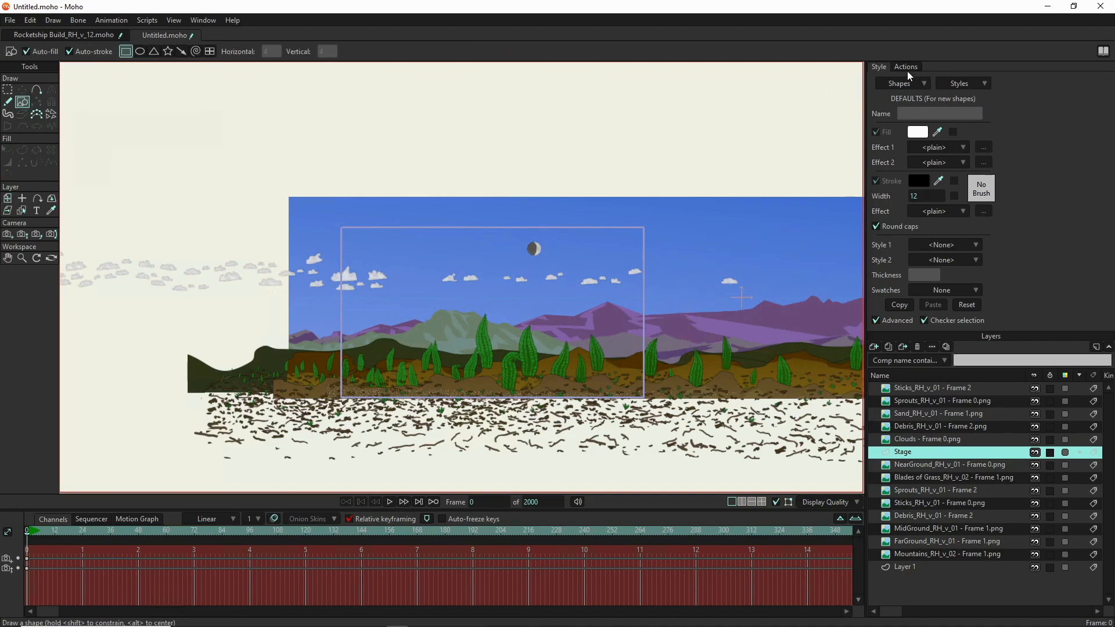
pyautogui.click(955, 86)
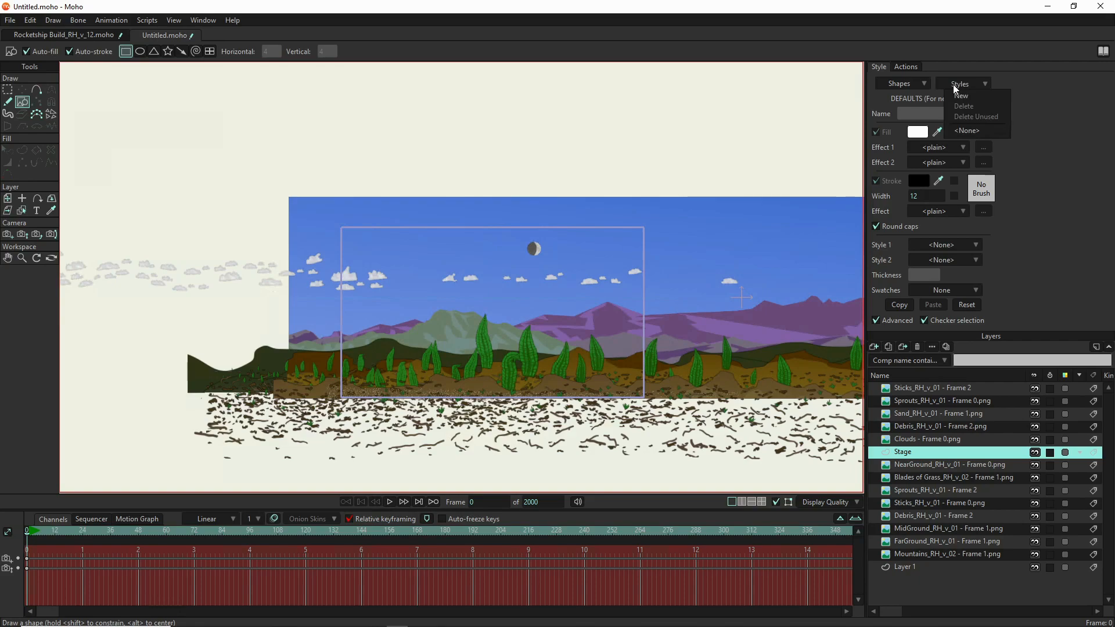
pyautogui.click(961, 96)
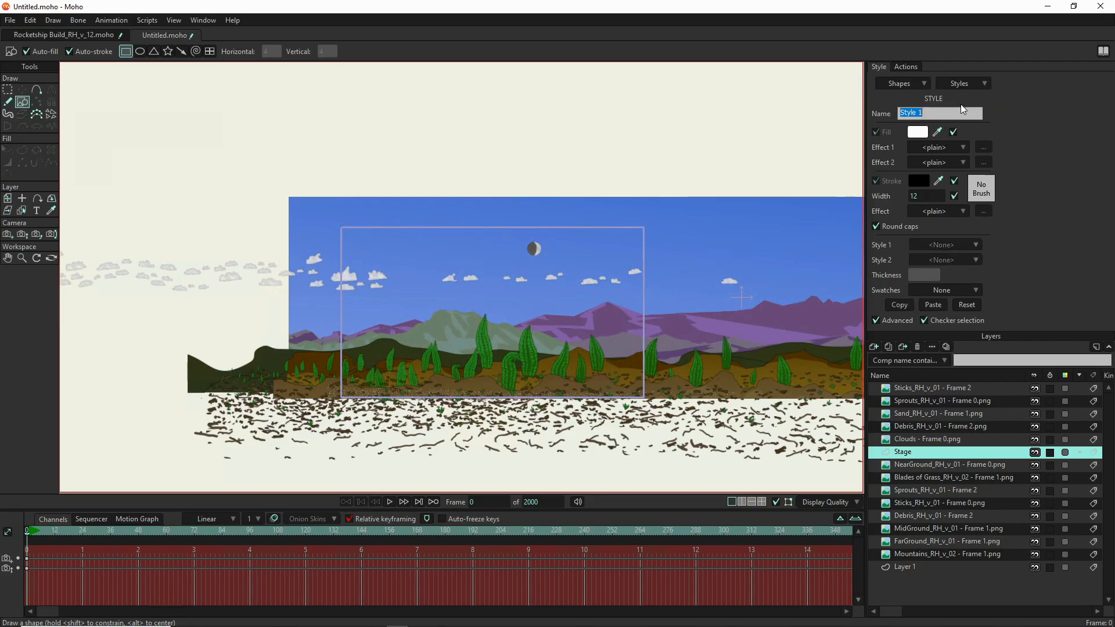
pyautogui.write('Ground')
pyautogui.moveTo(937, 132); pyautogui.dragTo(550, 385)
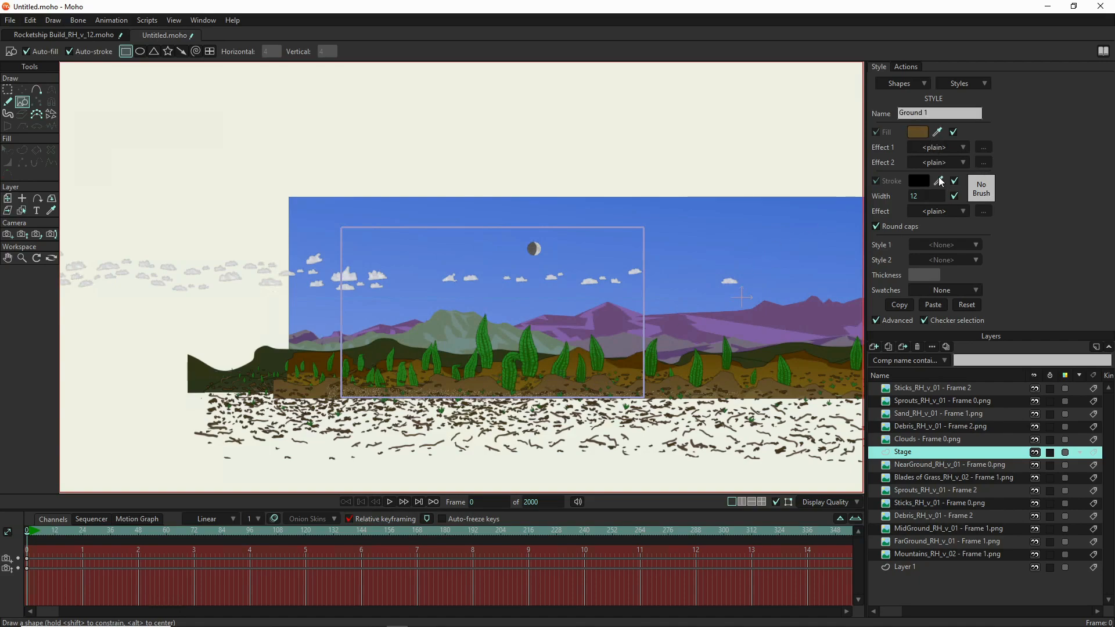
pyautogui.moveTo(941, 173)
pyautogui.mouseDown()
pyautogui.moveTo(871, 246)
pyautogui.moveTo(582, 341)
pyautogui.moveTo(594, 380)
pyautogui.mouseUp()
# - Draw a wide rectangle in the Ground 1 style on the Stage layer, covering the blank area beneath the near ground
pyautogui.moveTo(204, 394); pyautogui.dragTo(609, 487)
pyautogui.moveTo(776, 521); pyautogui.dragTo(952, 519)
pyautogui.scroll(5, 501, 428)
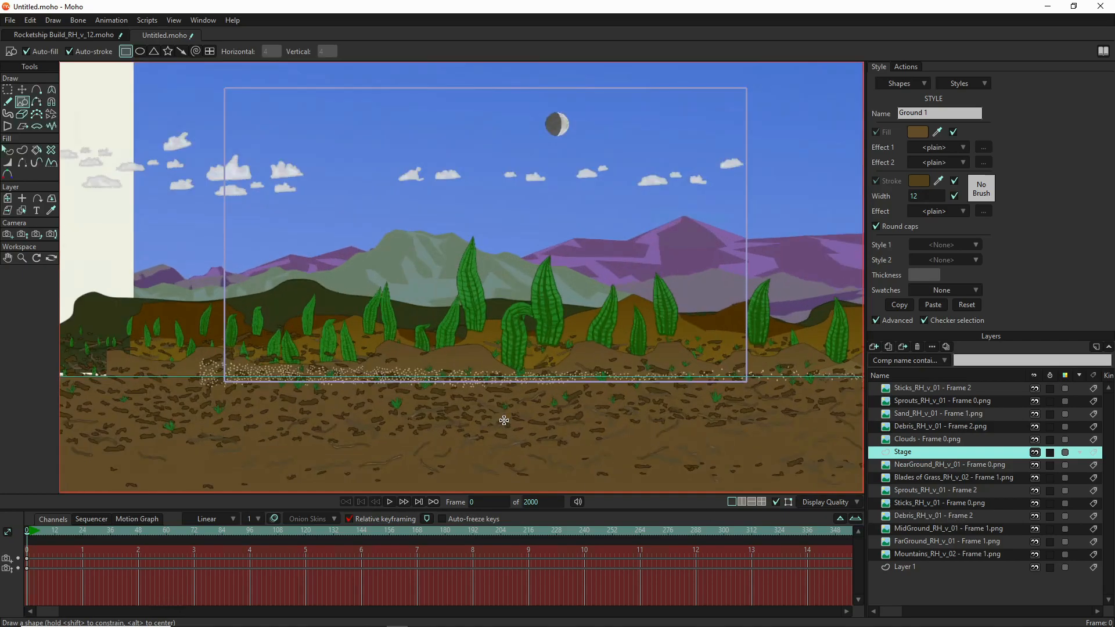
pyautogui.scroll(-5, 488, 398)
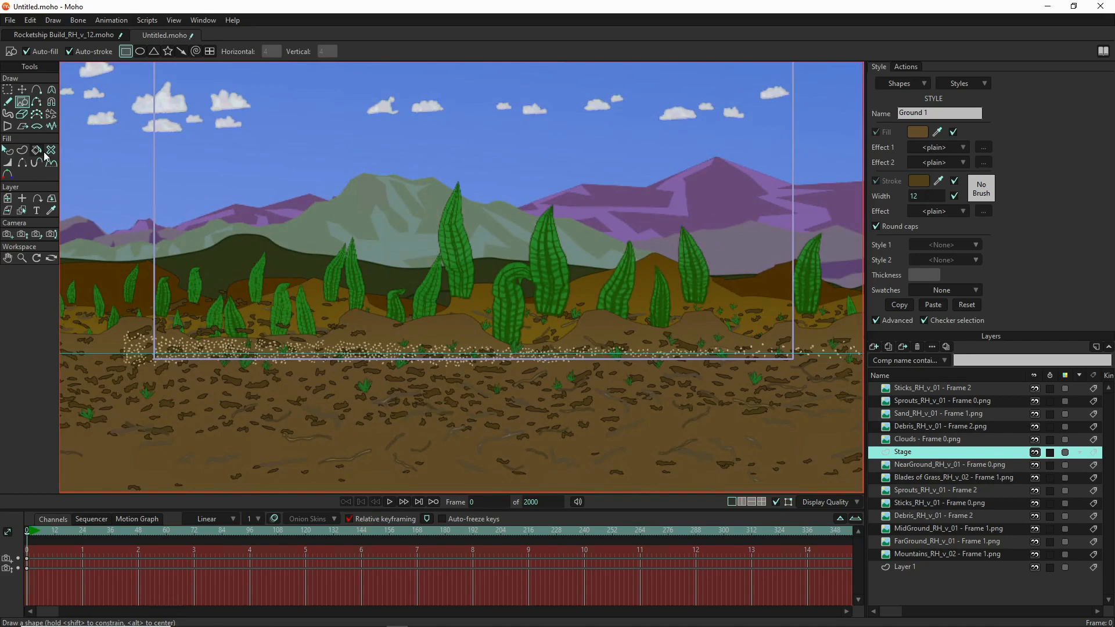
pyautogui.click(24, 165)
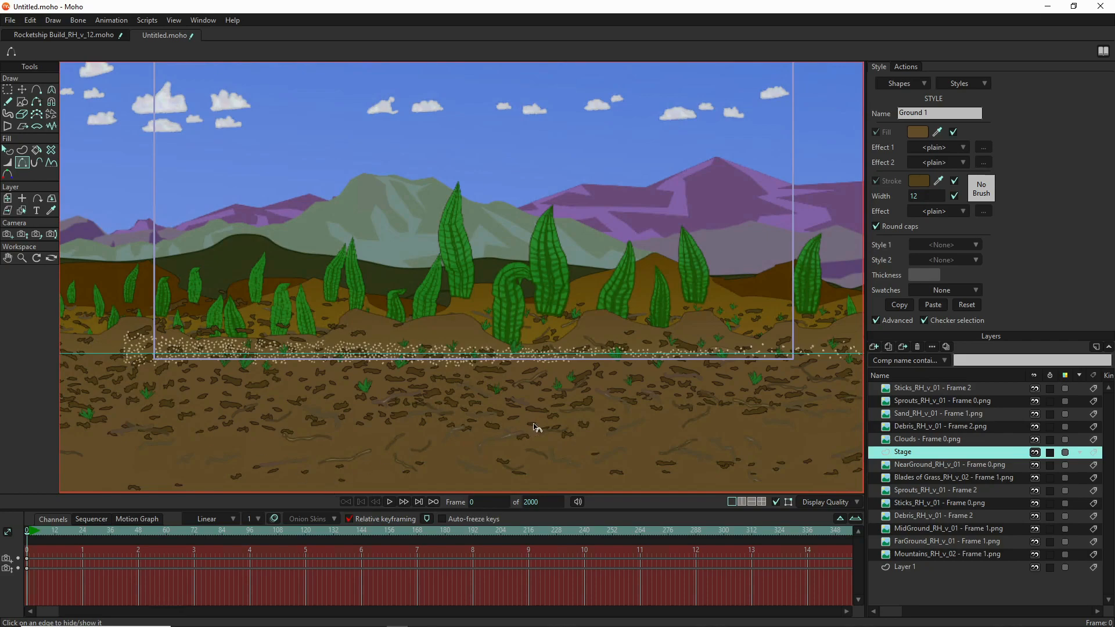
pyautogui.scroll(-5, 534, 427)
pyautogui.moveTo(619, 461); pyautogui.dragTo(465, 366)
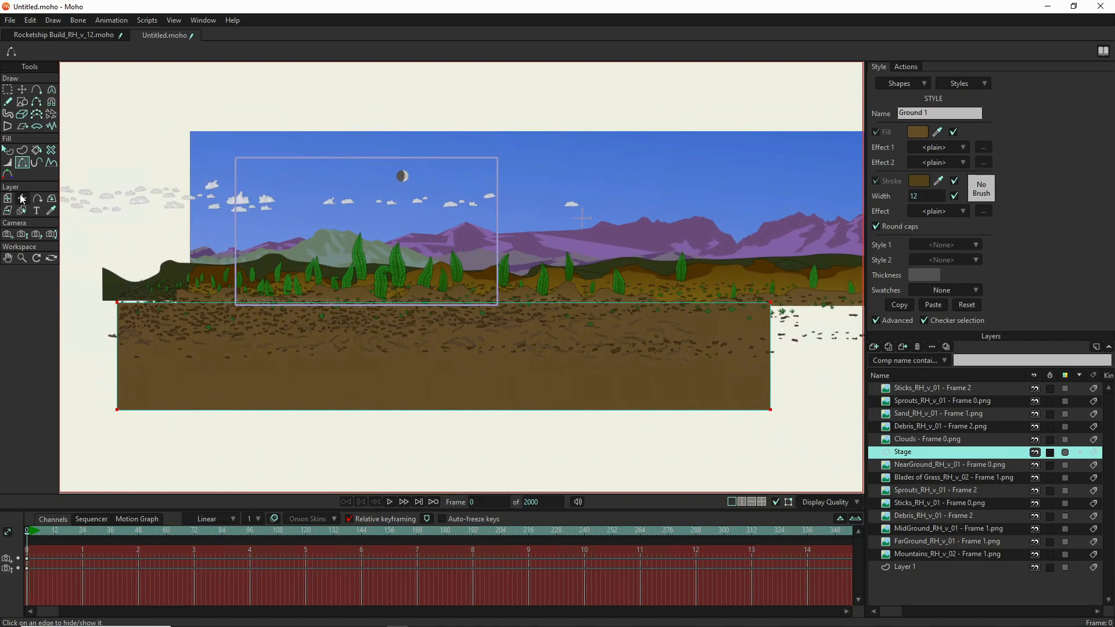
# - Track the camera to X -2.65, Y -0.63 at the start frame and to X -2.20, Y 0.05 at frame 120
pyautogui.click(8, 234)
pyautogui.moveTo(359, 253); pyautogui.dragTo(327, 381)
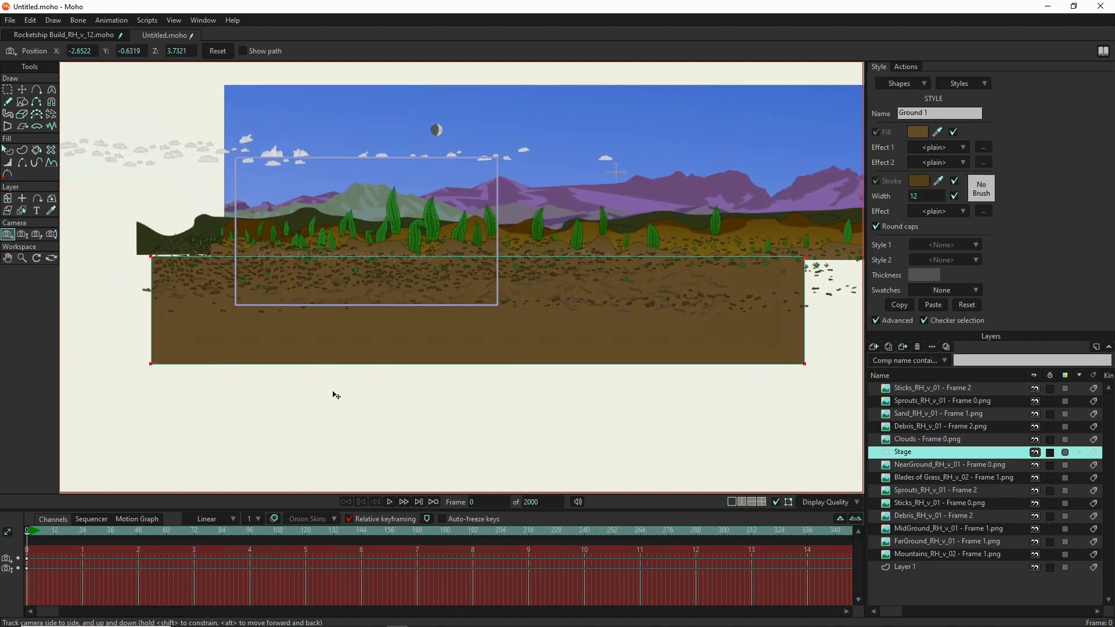
pyautogui.click(30, 533)
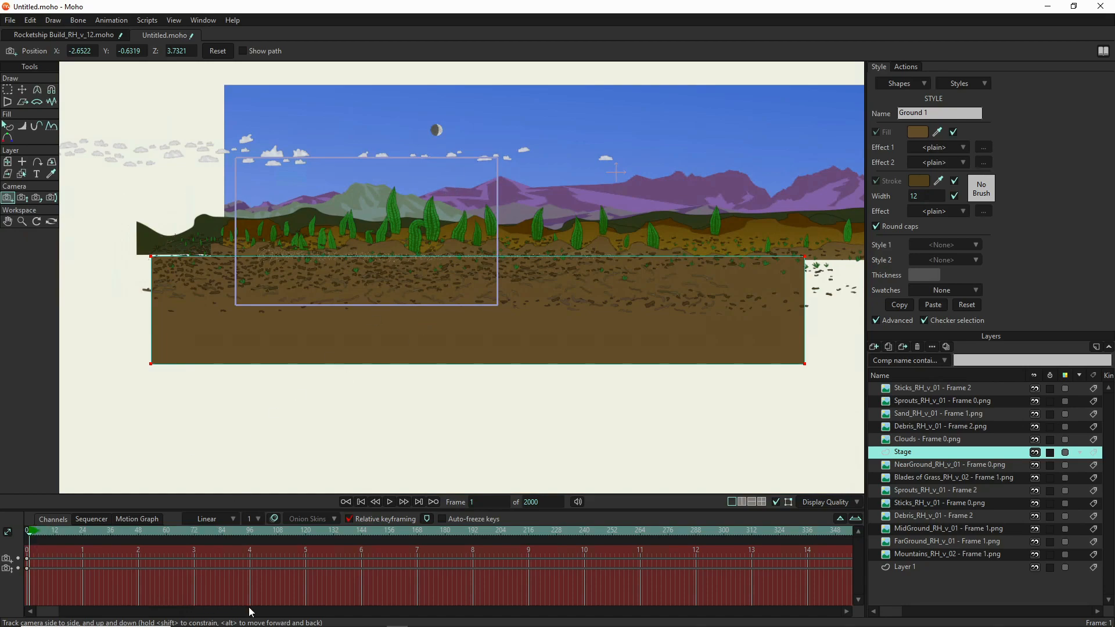
pyautogui.click(309, 532)
pyautogui.moveTo(308, 531); pyautogui.dragTo(306, 531)
pyautogui.moveTo(445, 228); pyautogui.dragTo(419, 284)
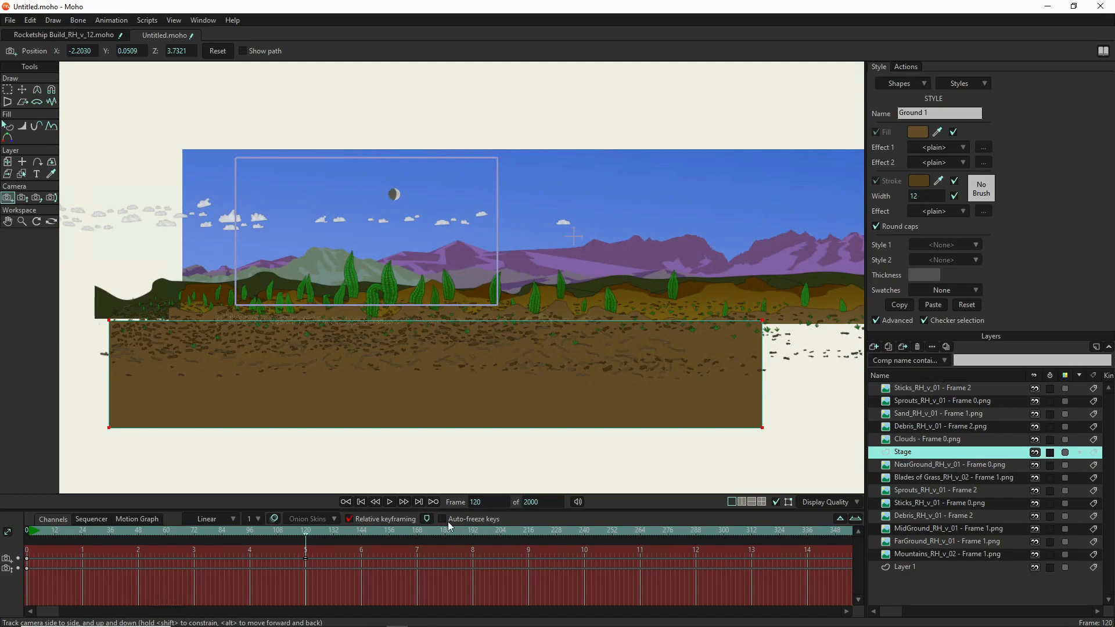
# - Track the camera to about X -1.23, Y -0.74 at frame 500
pyautogui.click(476, 501)
pyautogui.write('500')
pyautogui.press('Return')
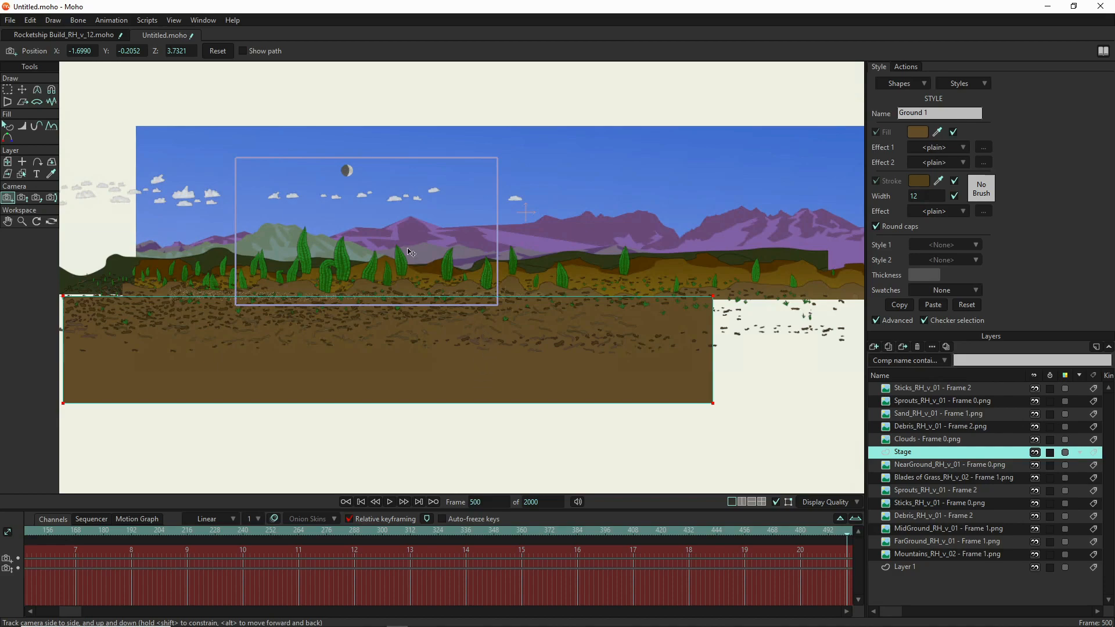
pyautogui.moveTo(449, 262); pyautogui.dragTo(418, 221)
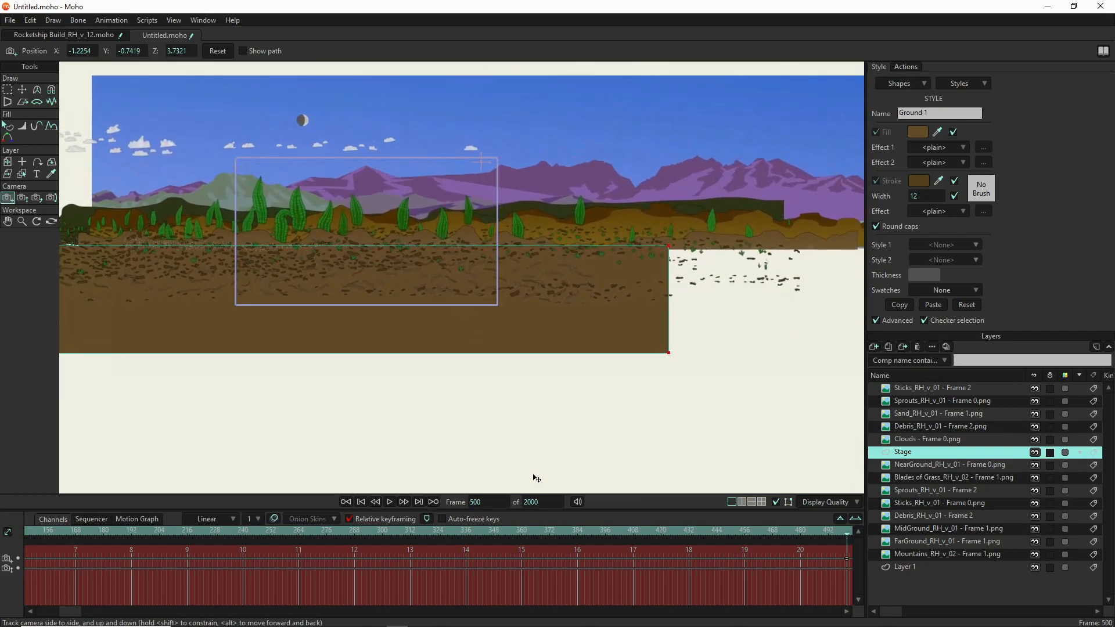
# - Play back the revised camera move over the new ground, and return to the start frame
pyautogui.click(360, 502)
pyautogui.click(390, 502)
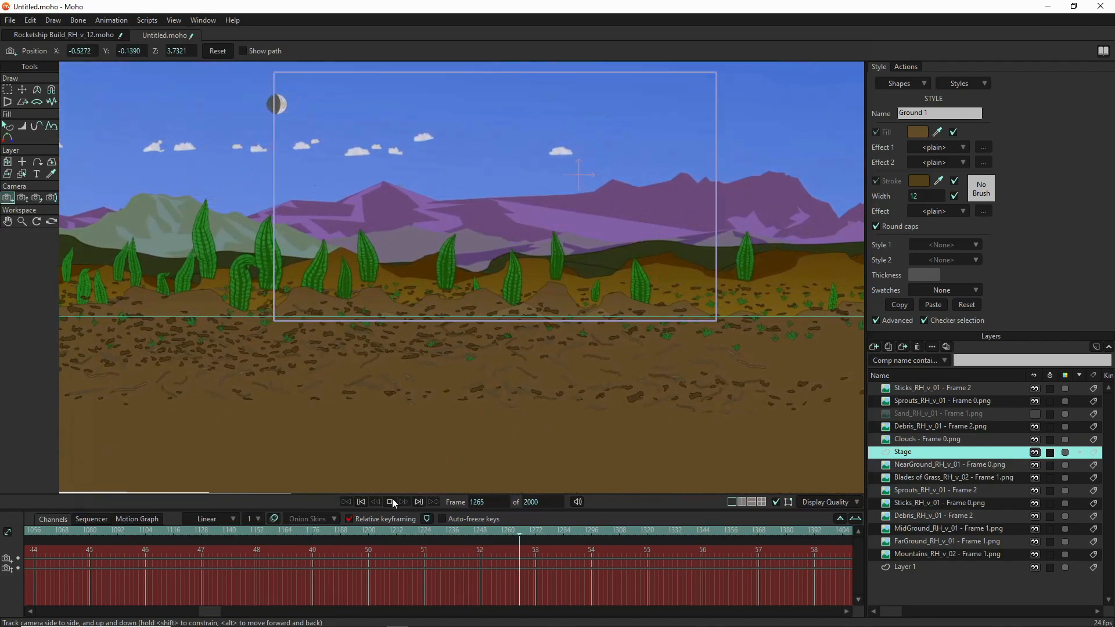
pyautogui.click(390, 503)
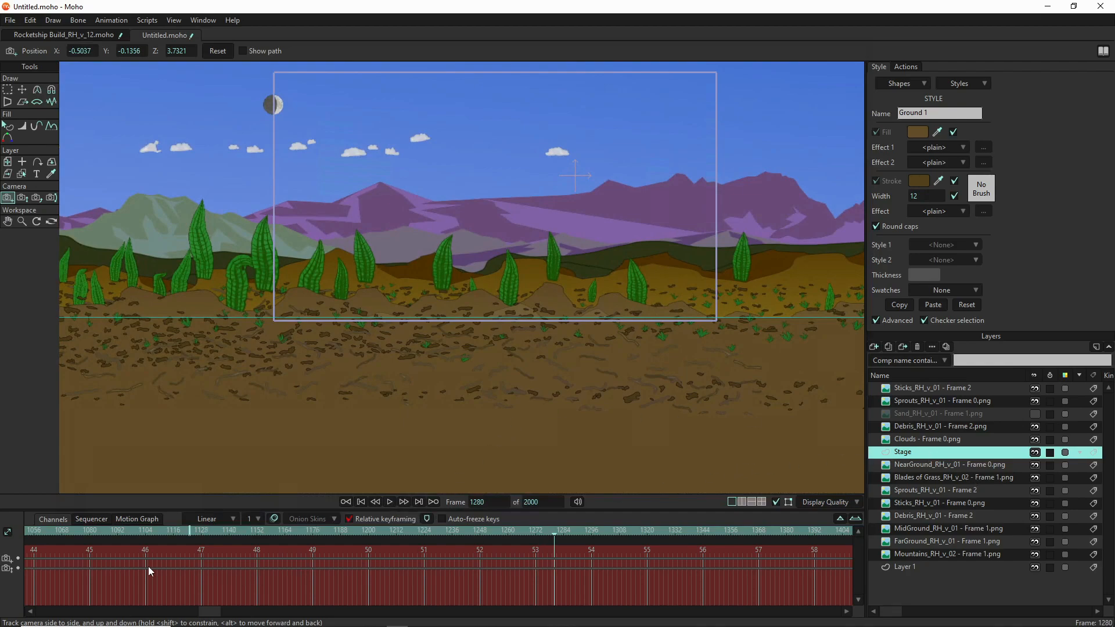
pyautogui.click(363, 503)
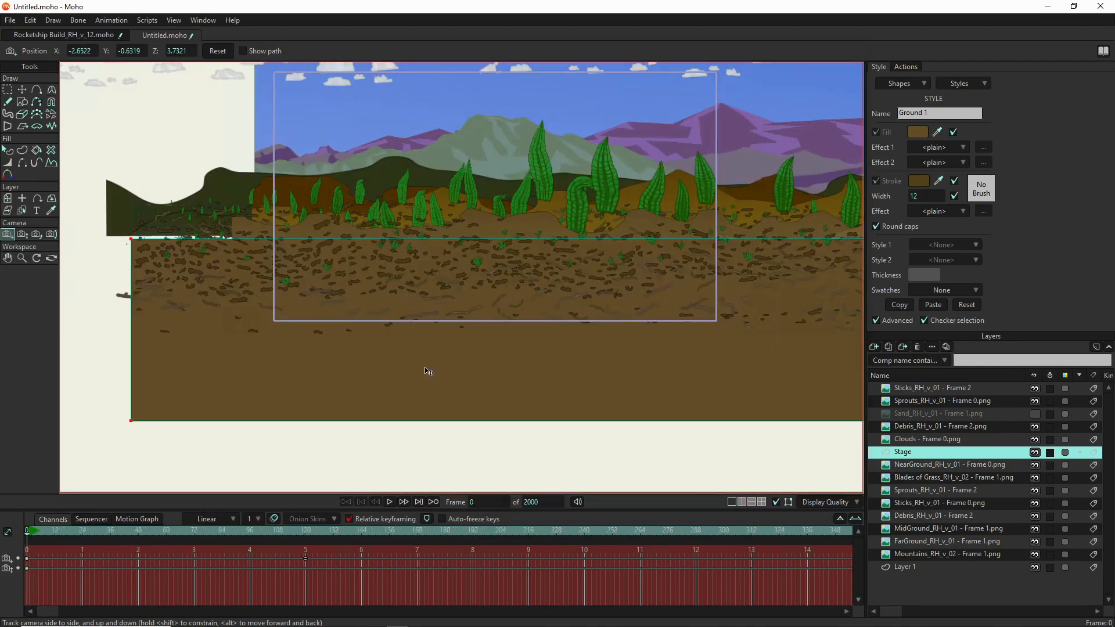
pyautogui.scroll(-2, 428, 371)
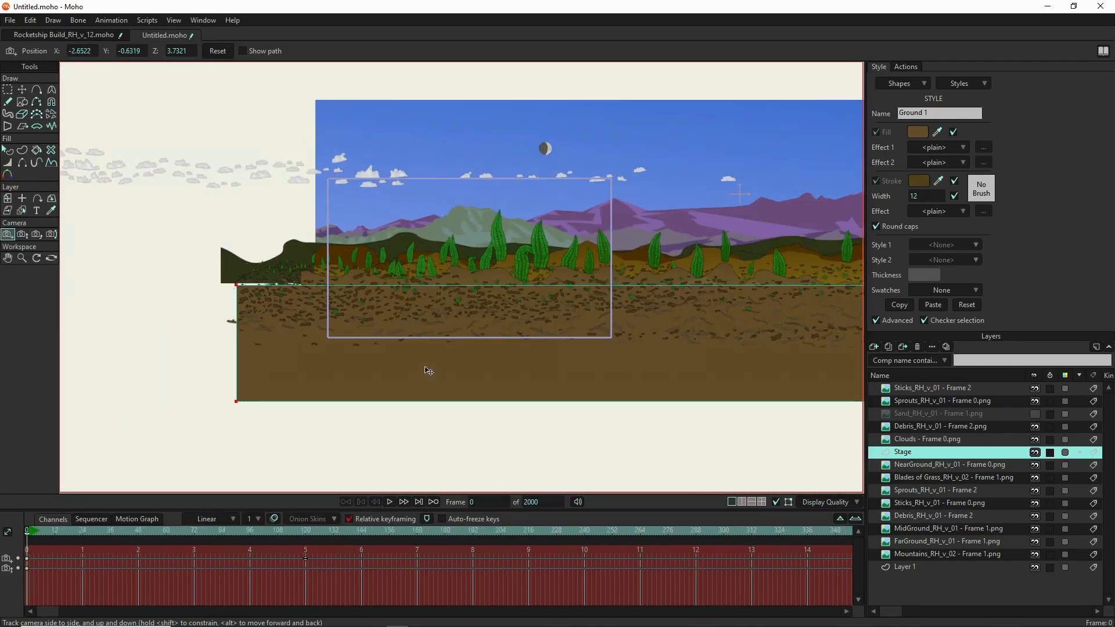
# - Move the Clouds - Frame 0.png layer to about X 1.30, Y 0.24 at frame 2000
pyautogui.click(32, 532)
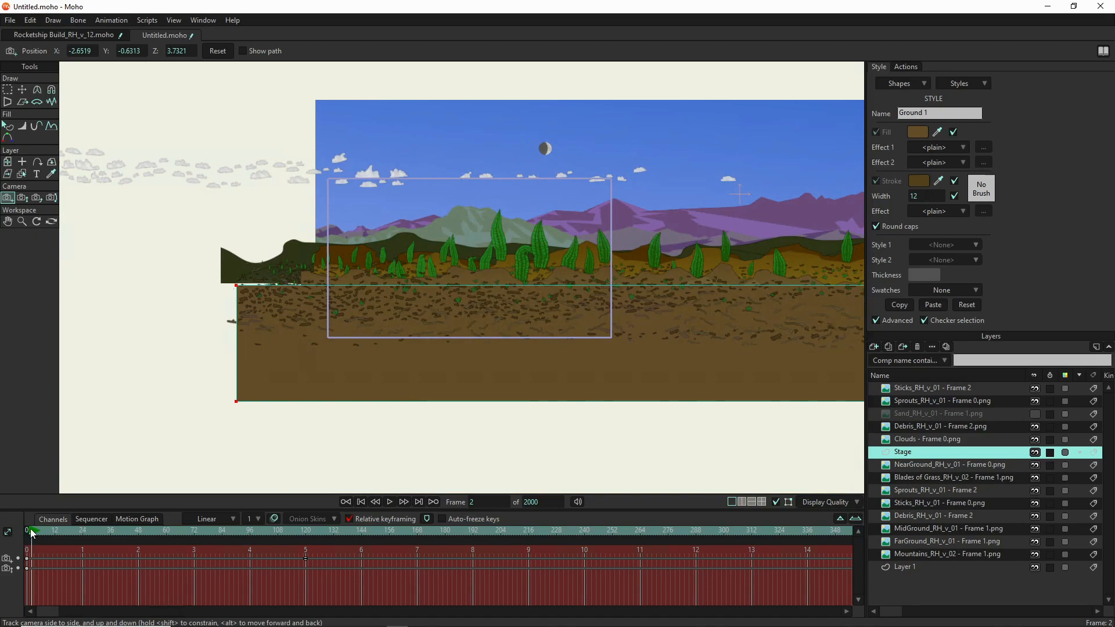
pyautogui.click(933, 442)
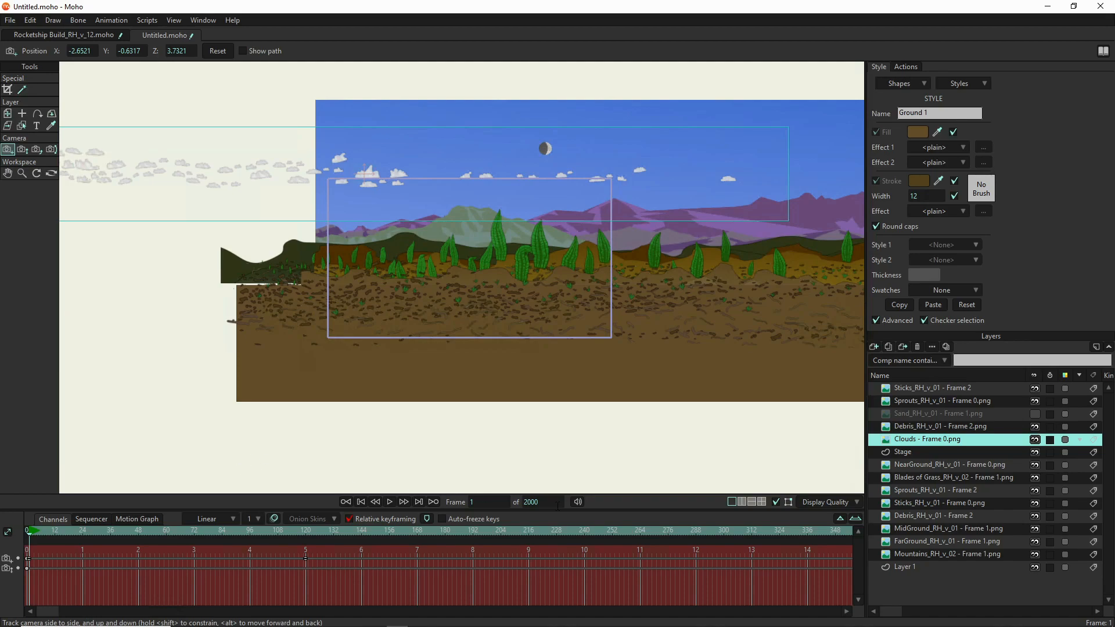
pyautogui.click(415, 502)
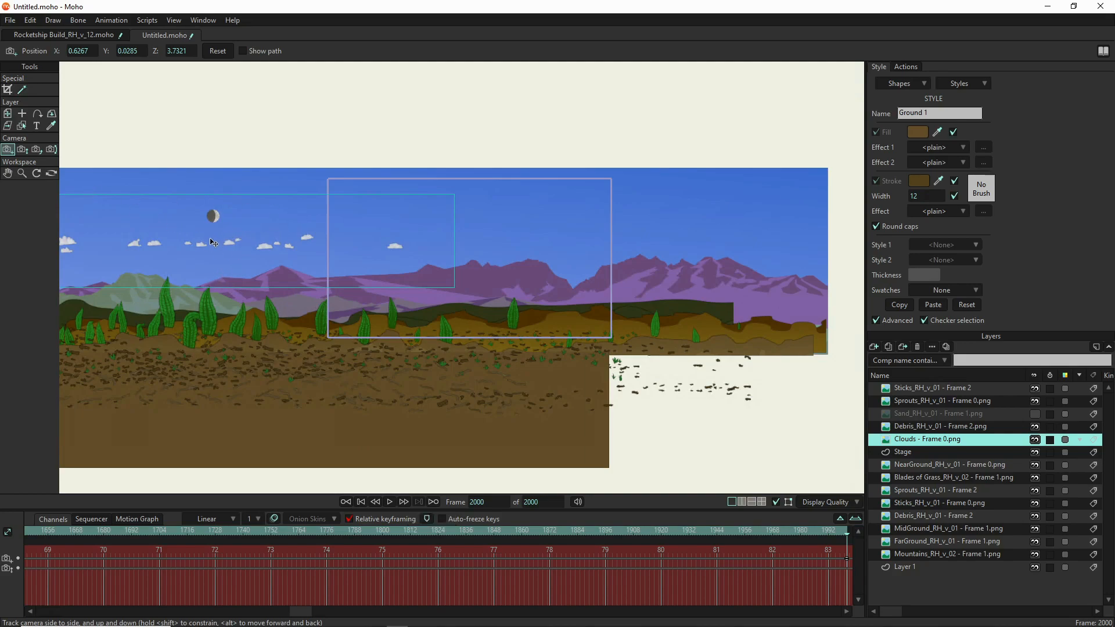
pyautogui.moveTo(194, 248); pyautogui.dragTo(275, 248)
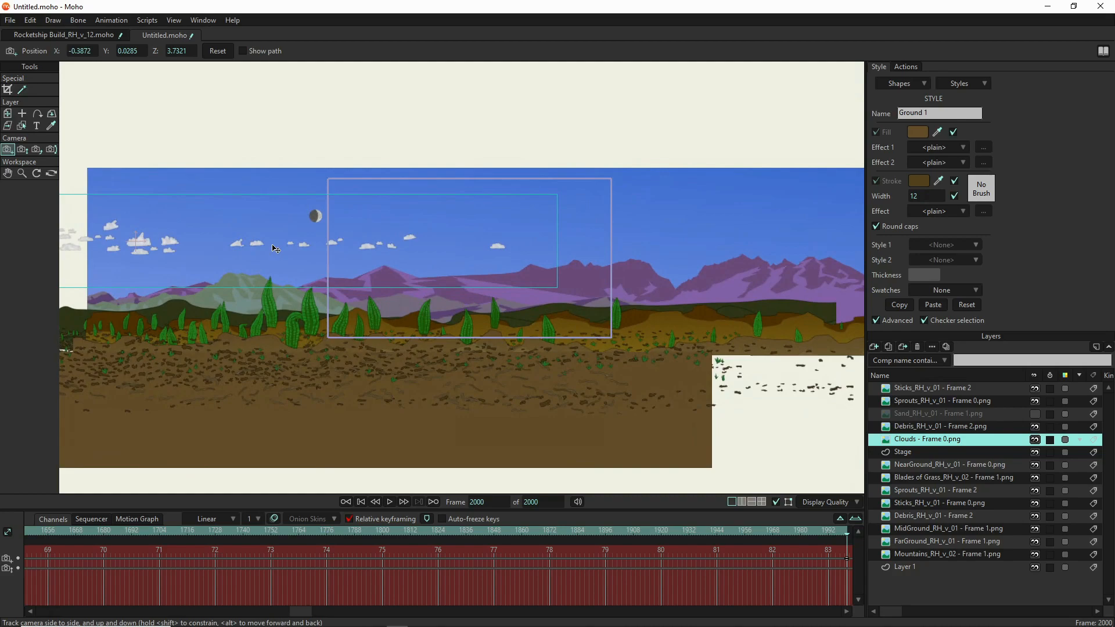
pyautogui.hotkey('ctrl', 'z')
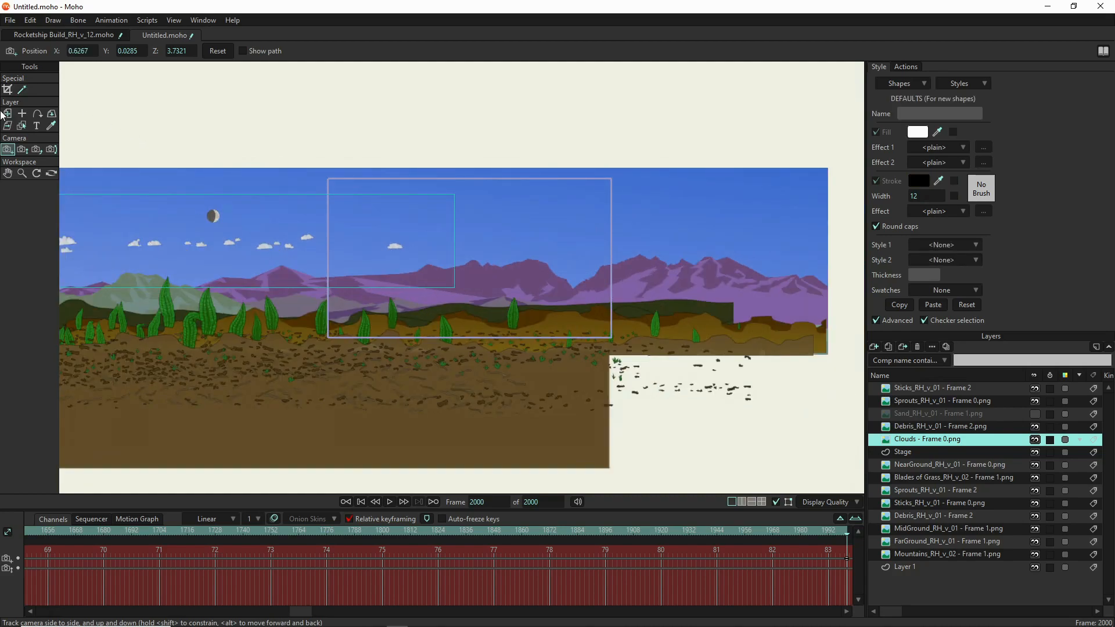
pyautogui.click(7, 114)
pyautogui.moveTo(235, 258)
pyautogui.mouseDown()
pyautogui.moveTo(619, 266)
pyautogui.moveTo(715, 253)
pyautogui.mouseUp()
pyautogui.moveTo(513, 244); pyautogui.dragTo(488, 247)
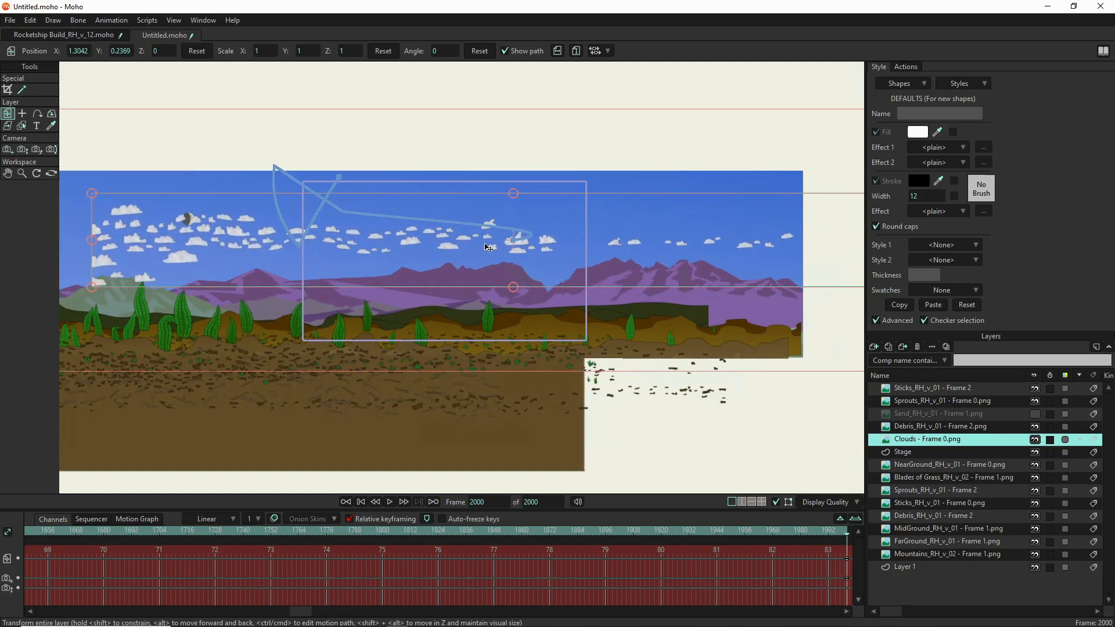
# - Play back the cloud movement from the start frame, stop it, and jump to the end frame
pyautogui.click(359, 501)
pyautogui.click(390, 501)
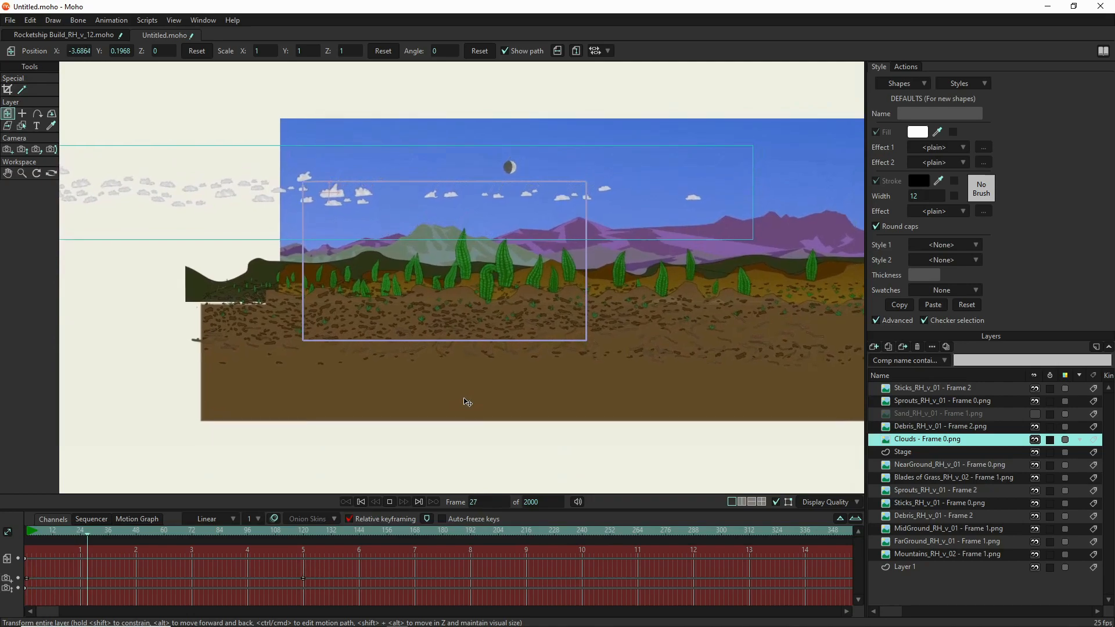
pyautogui.click(390, 502)
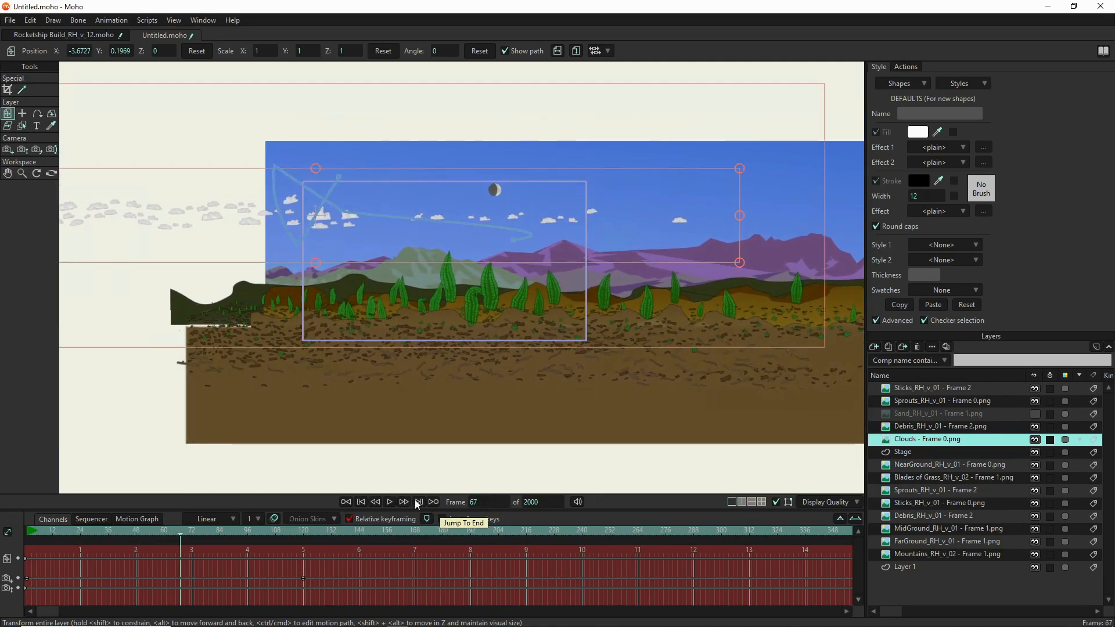
pyautogui.click(418, 502)
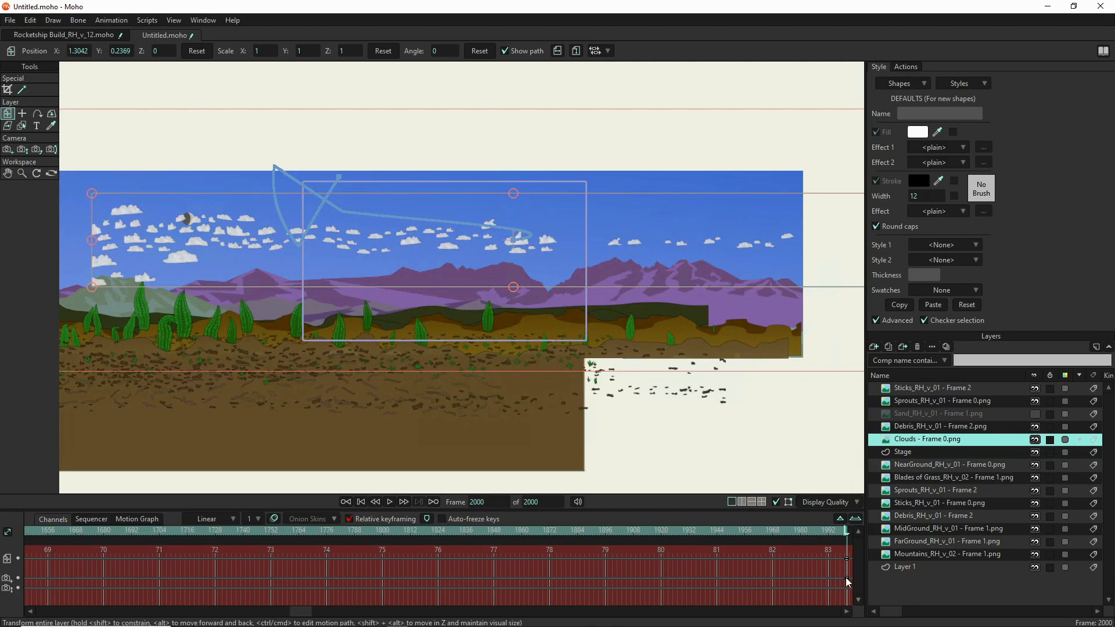
# - Move the camera tracking keyframe at the end of the timeline to about frame 1728, and play back the ending from frame 1655
pyautogui.moveTo(845, 577)
pyautogui.mouseDown()
pyautogui.moveTo(650, 581)
pyautogui.moveTo(785, 591)
pyautogui.moveTo(837, 577)
pyautogui.mouseUp()
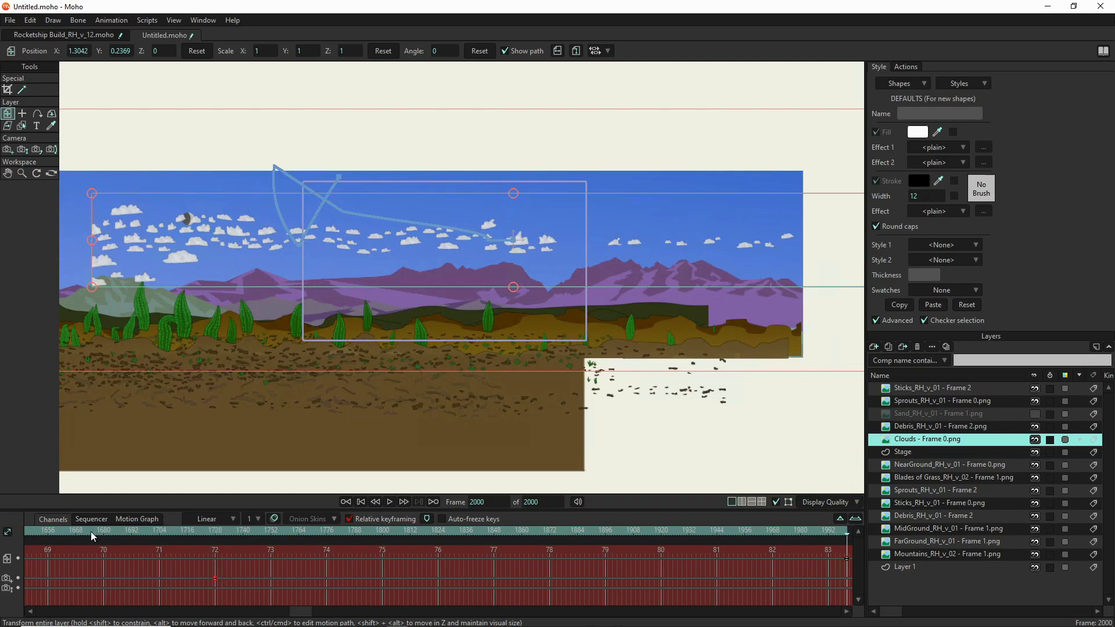
pyautogui.click(45, 527)
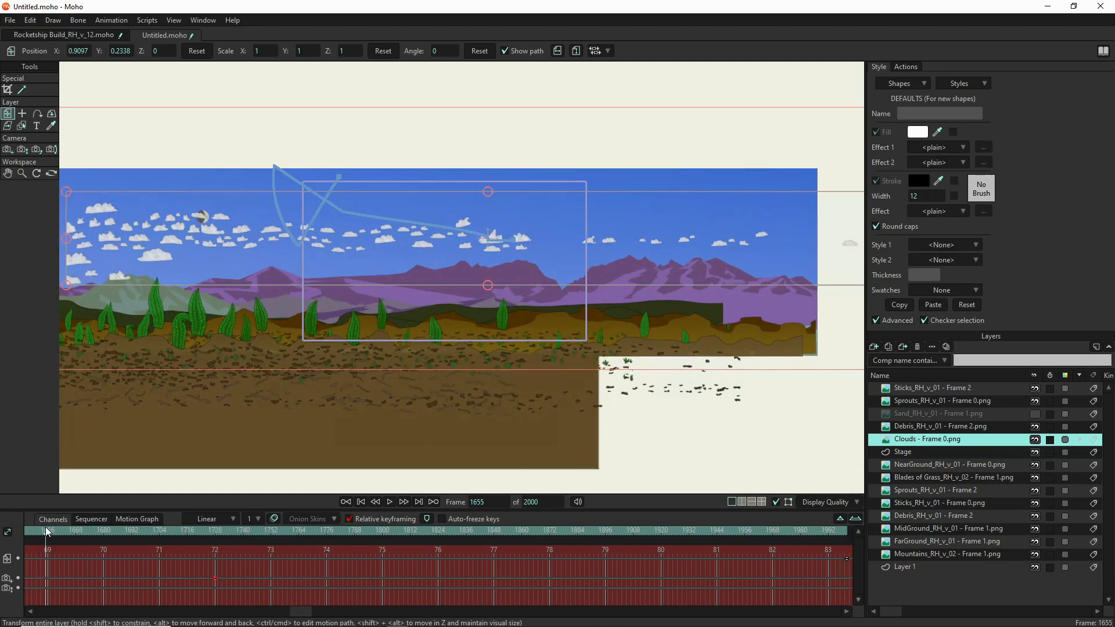
pyautogui.click(389, 502)
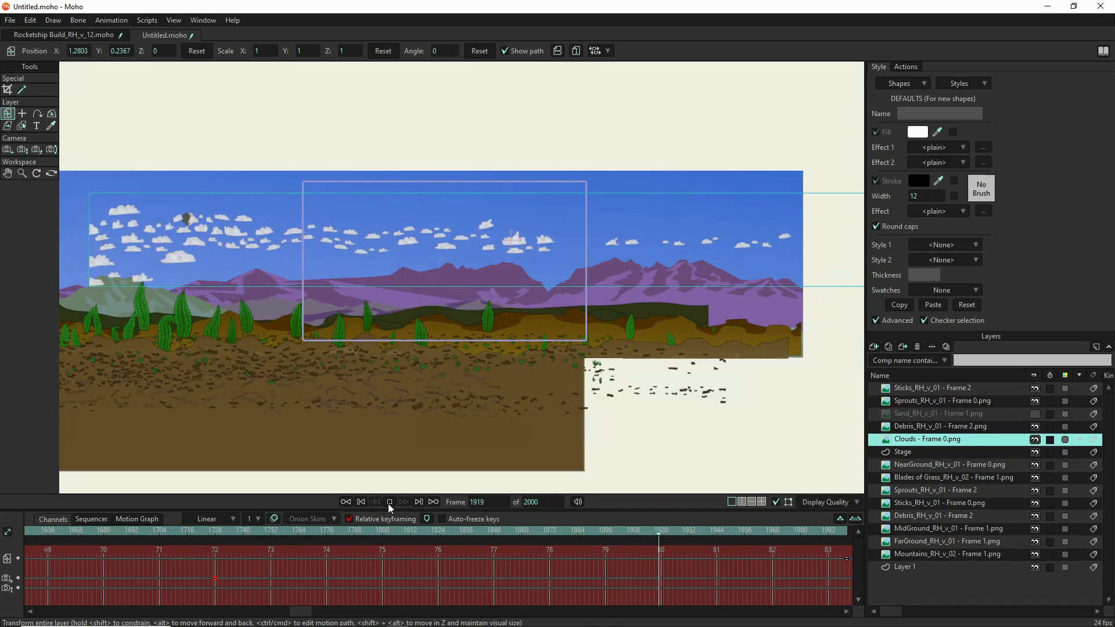
pyautogui.click(389, 502)
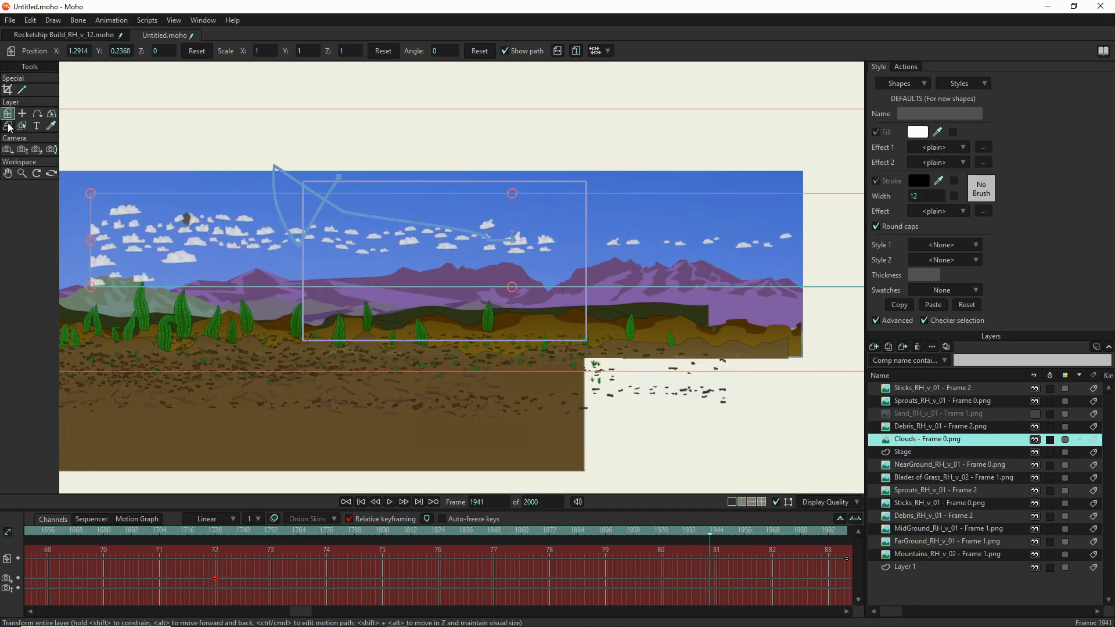
# - Move the Clouds - Frame 0.png layer to about X 1.38, Y 0.01 at frame 1941, and start playback from the beginning
pyautogui.moveTo(466, 255); pyautogui.dragTo(587, 387)
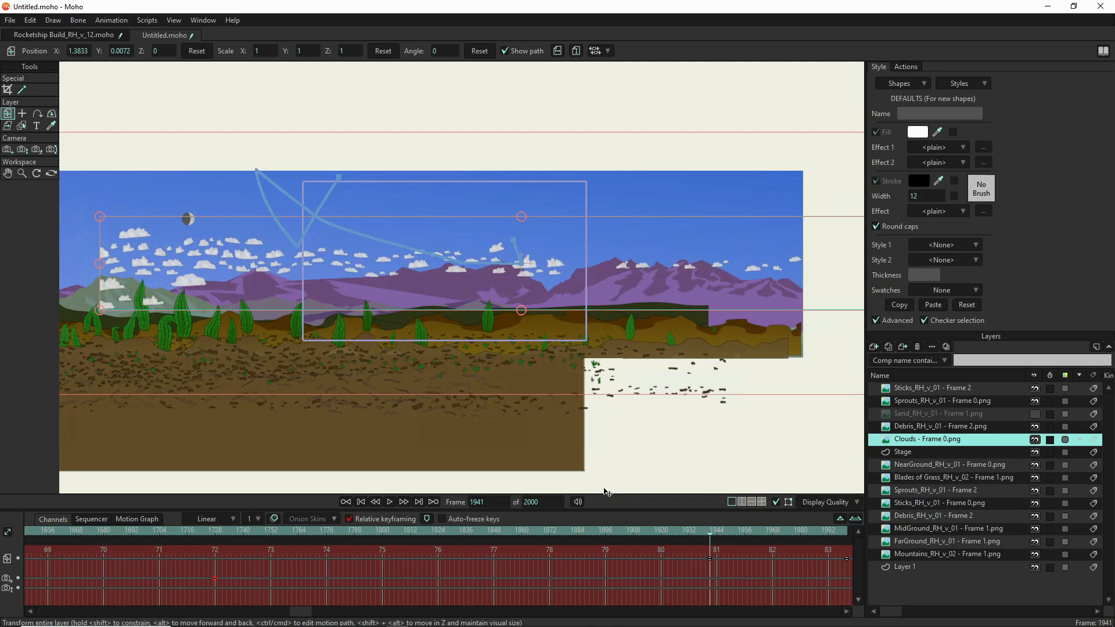
pyautogui.click(367, 503)
pyautogui.click(389, 503)
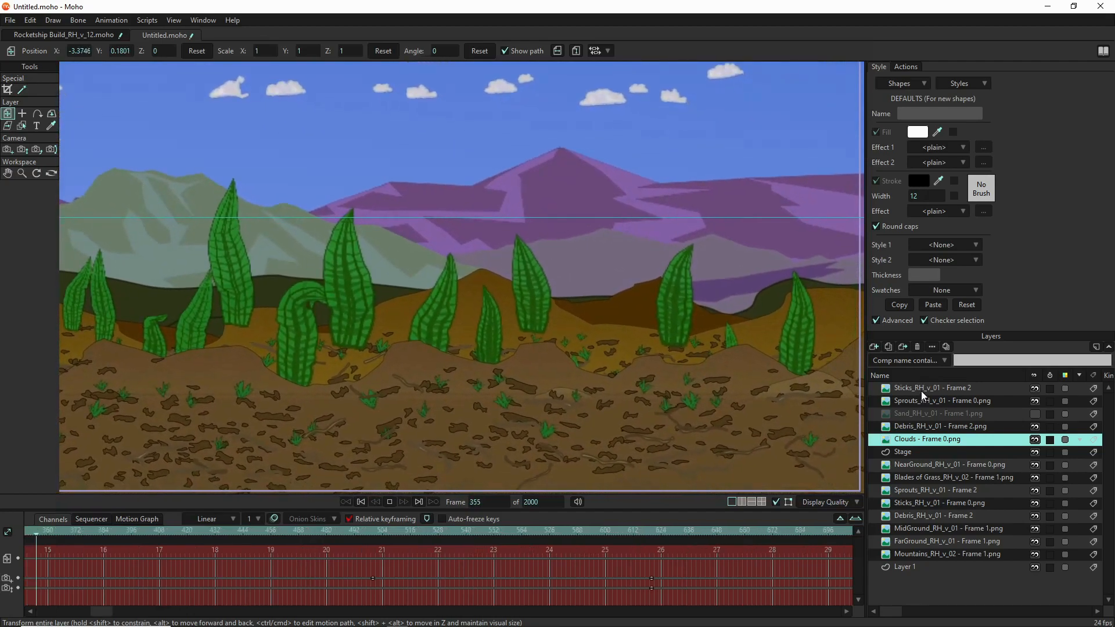
# - Select Layer 1, watch the camera pan play through the final frames, and return to the start frame
pyautogui.click(921, 390)
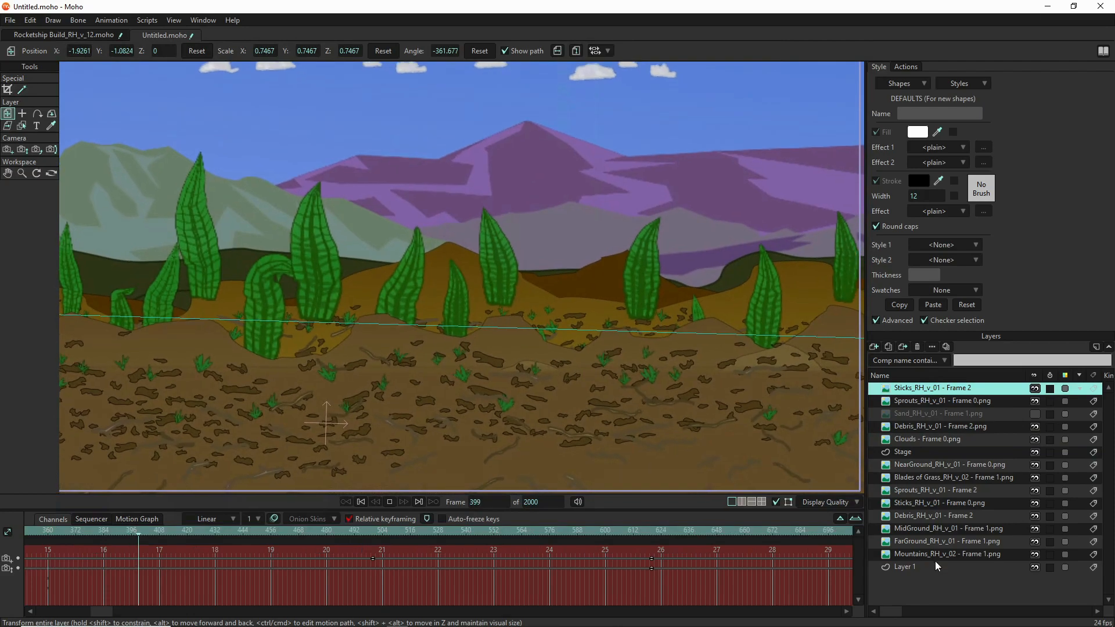
pyautogui.click(935, 567)
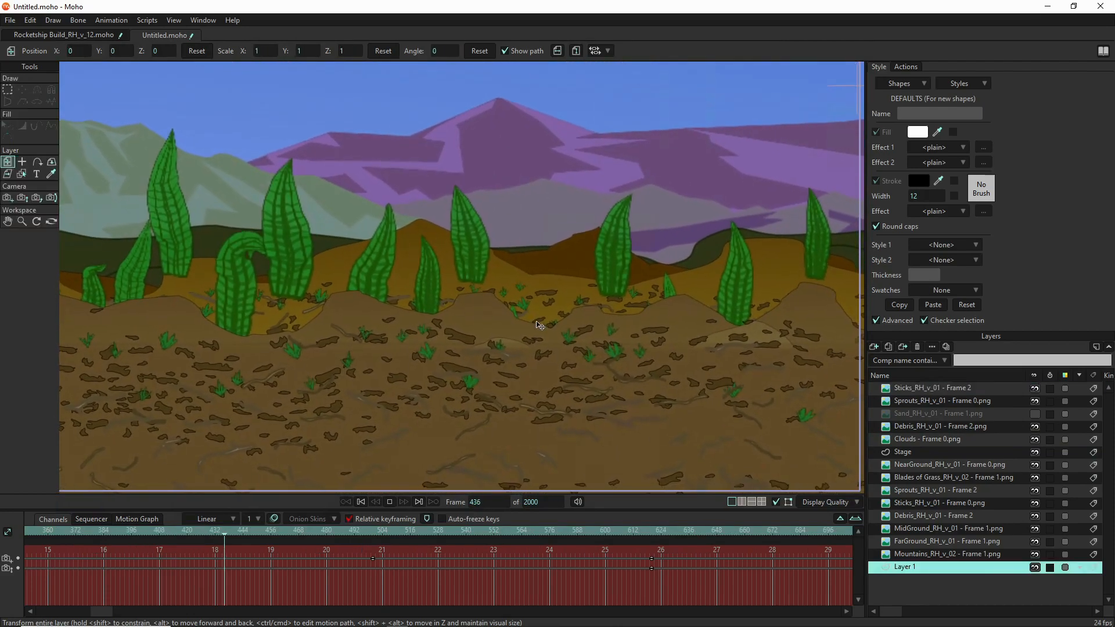
pyautogui.scroll(-3, 537, 325)
pyautogui.scroll(1, 537, 325)
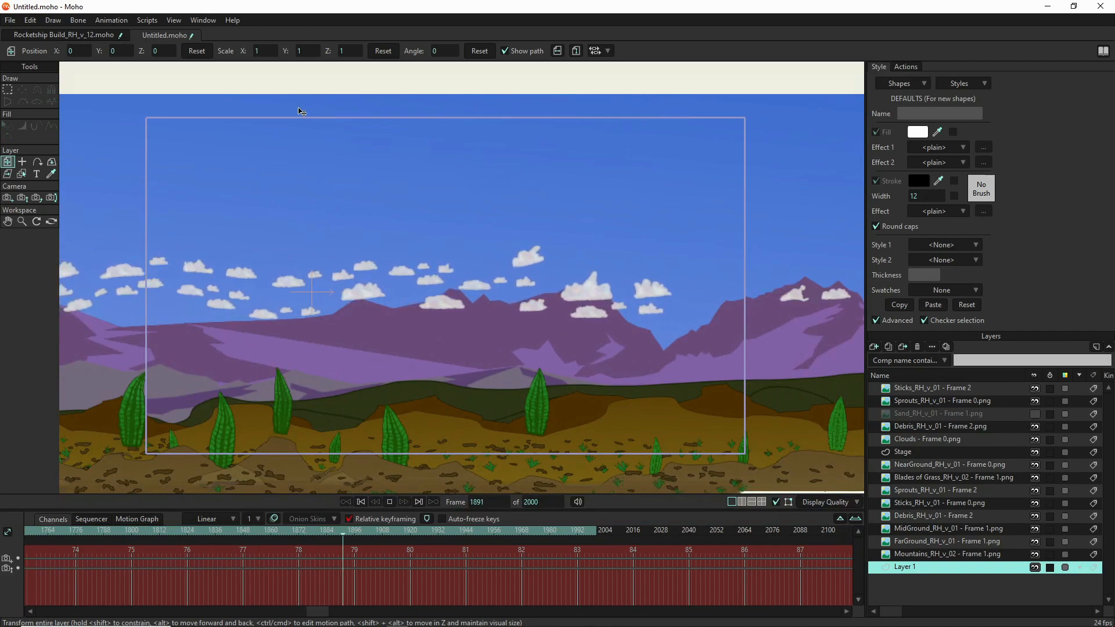
pyautogui.click(390, 503)
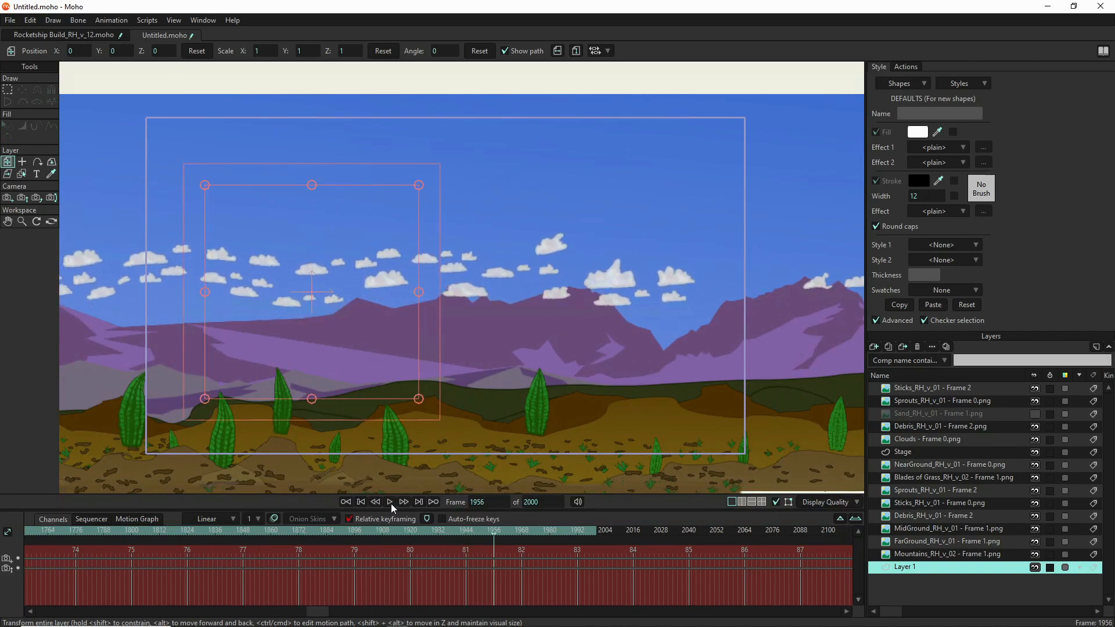
pyautogui.click(359, 503)
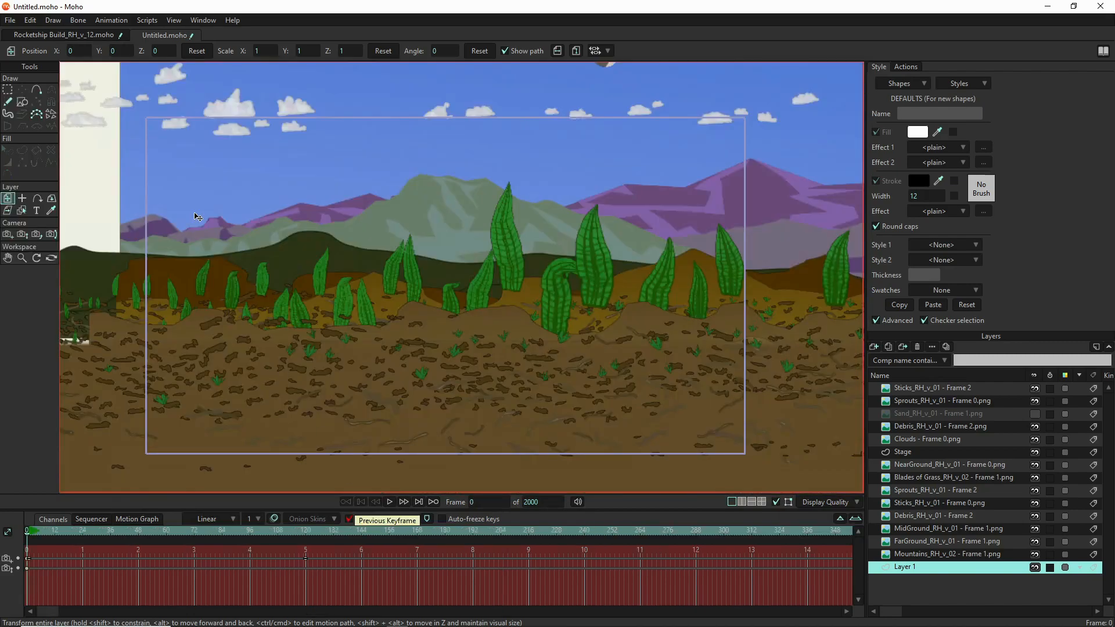
# - Open the project Clouds_RH_v_01.moho from the Bugillagers folder, declining to locate the missing clouds 2.jpg file
pyautogui.click(11, 21)
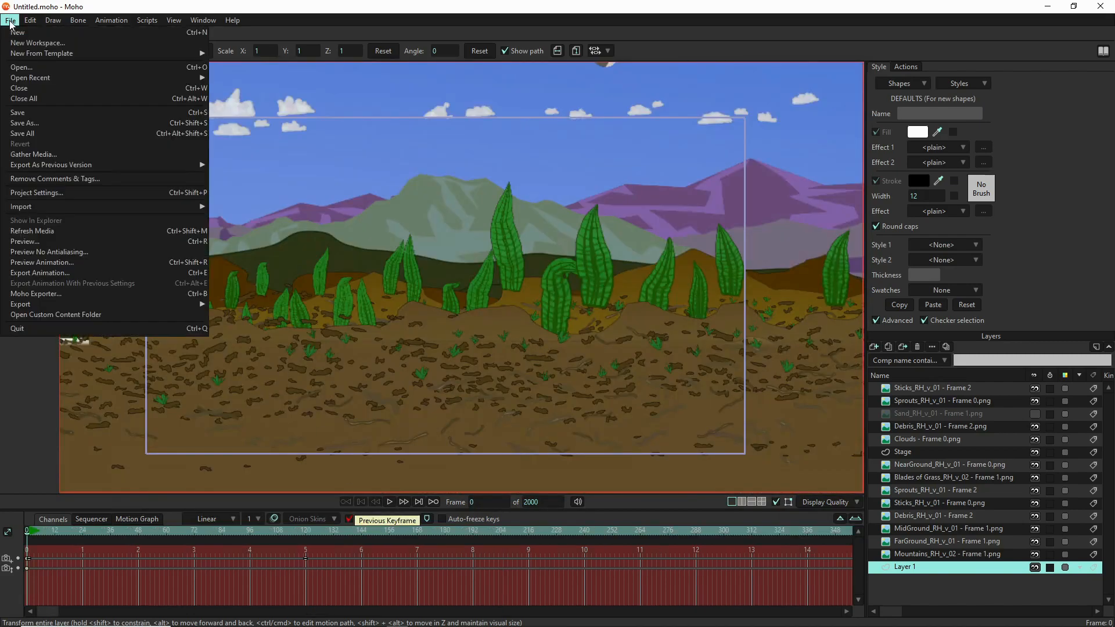
pyautogui.click(49, 69)
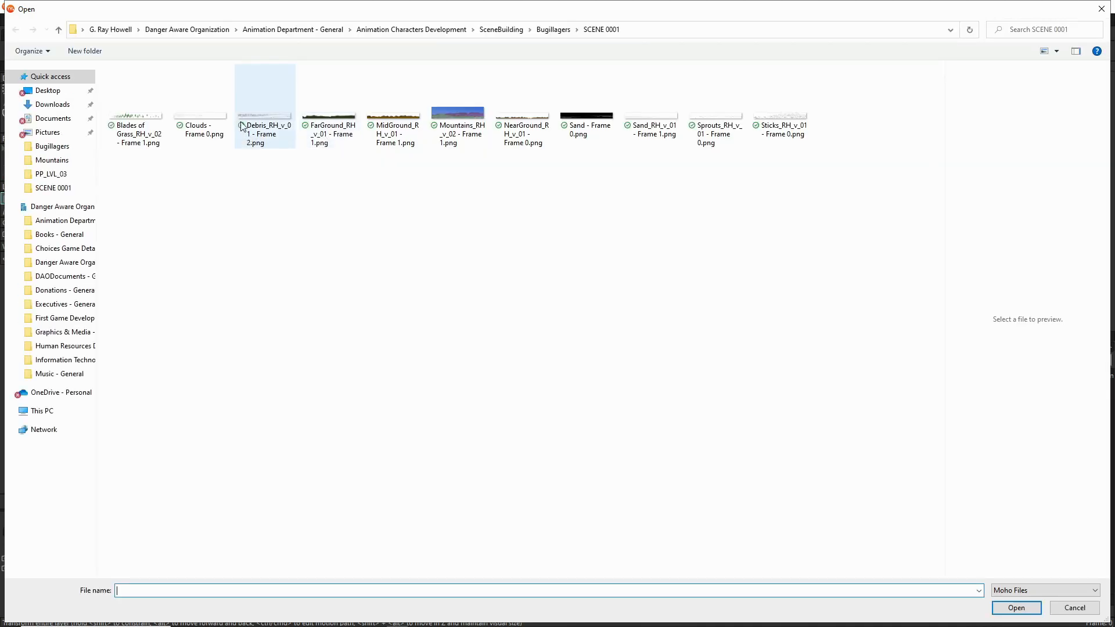
pyautogui.click(552, 30)
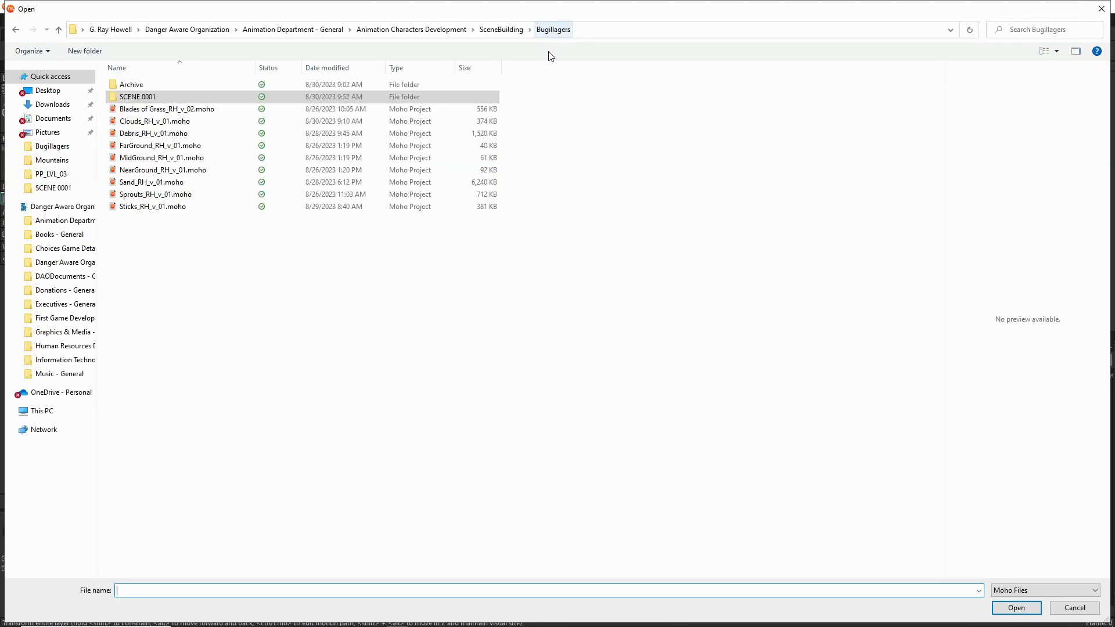
pyautogui.click(131, 122)
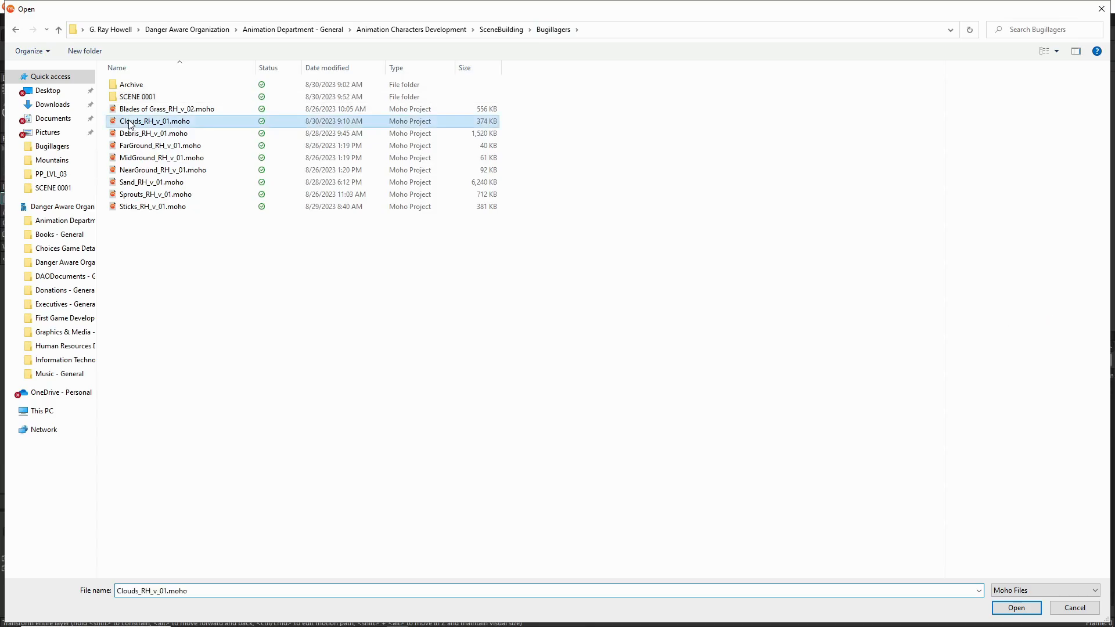
pyautogui.doubleClick(131, 122)
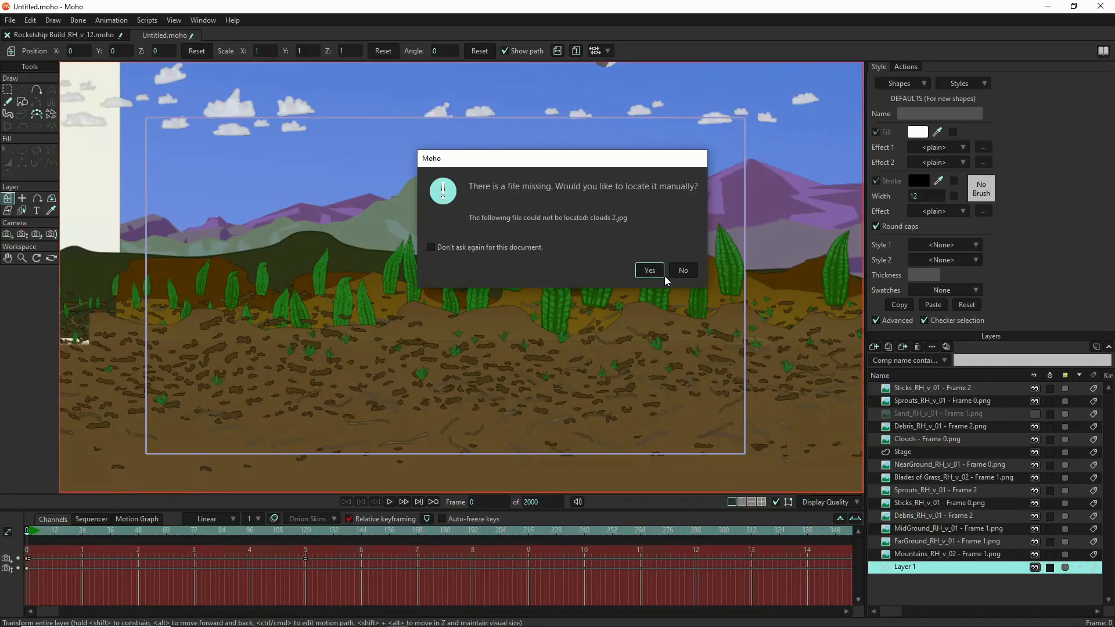
pyautogui.click(672, 273)
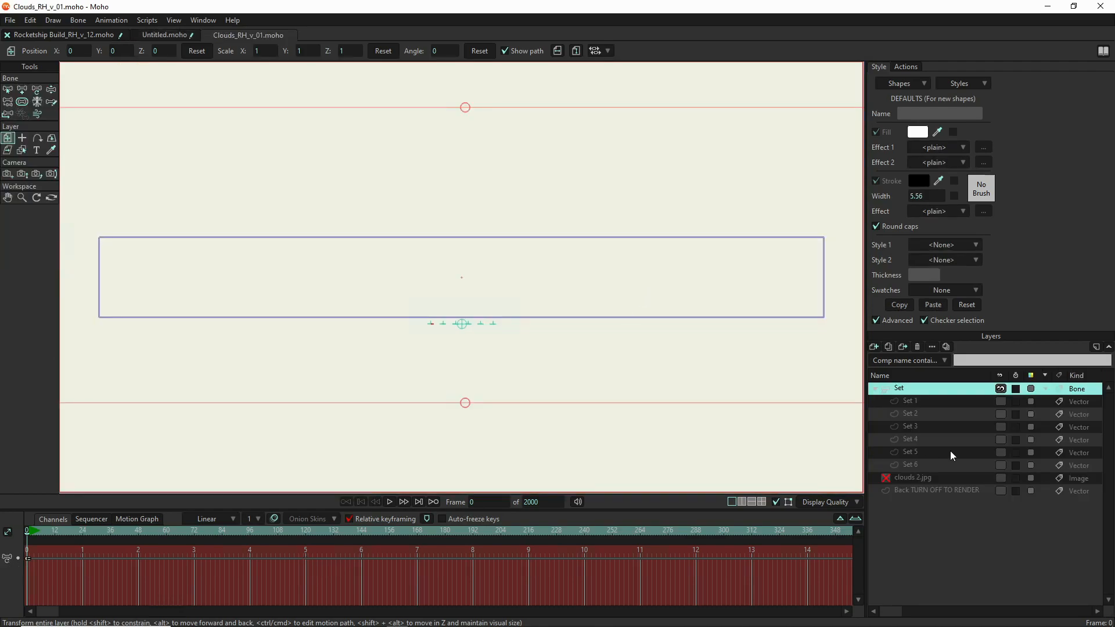
# - Show and hide each cloud layer in turn, from Set 6 through Set 1, to inspect its artwork
pyautogui.click(1002, 463)
pyautogui.click(1001, 464)
pyautogui.click(1002, 457)
pyautogui.click(1002, 456)
pyautogui.click(1000, 441)
pyautogui.click(1000, 439)
pyautogui.click(1001, 426)
pyautogui.click(1001, 426)
pyautogui.click(1001, 415)
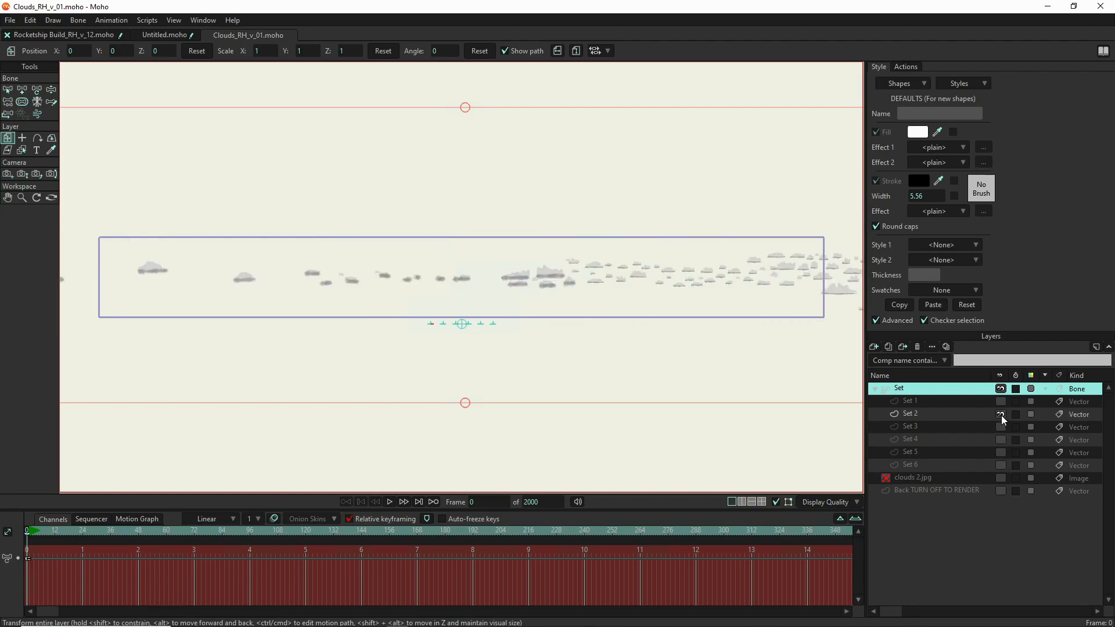
pyautogui.click(1001, 416)
pyautogui.click(1001, 406)
pyautogui.click(1001, 406)
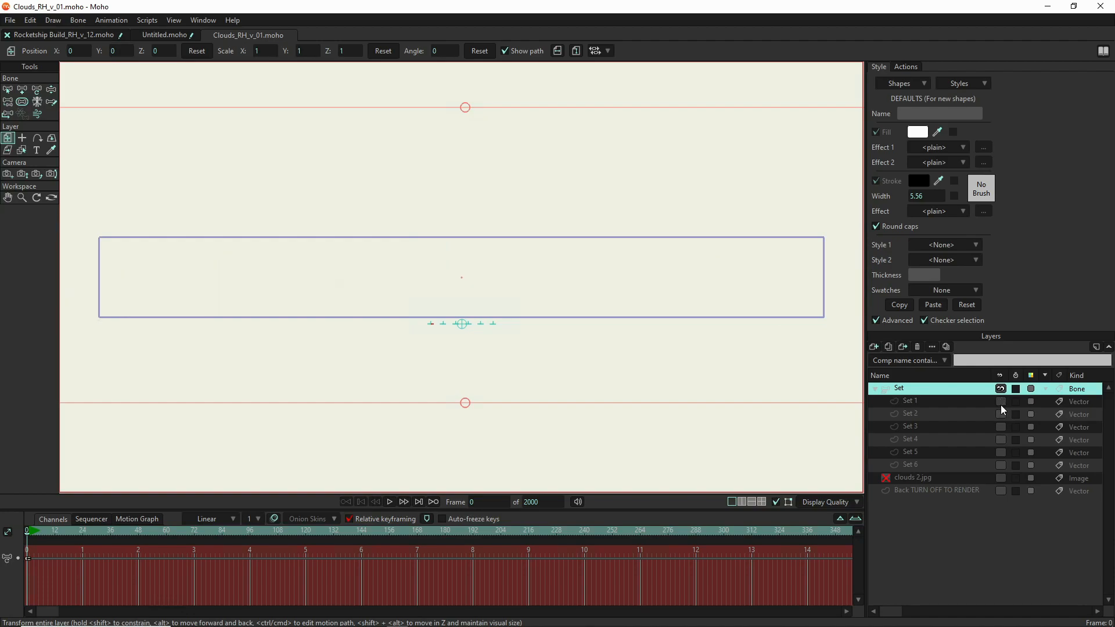
# - Make the Back TURN OFF TO RENDER, Set 1 and Set 2 layers visible
pyautogui.rightClick(1004, 495)
pyautogui.click(959, 533)
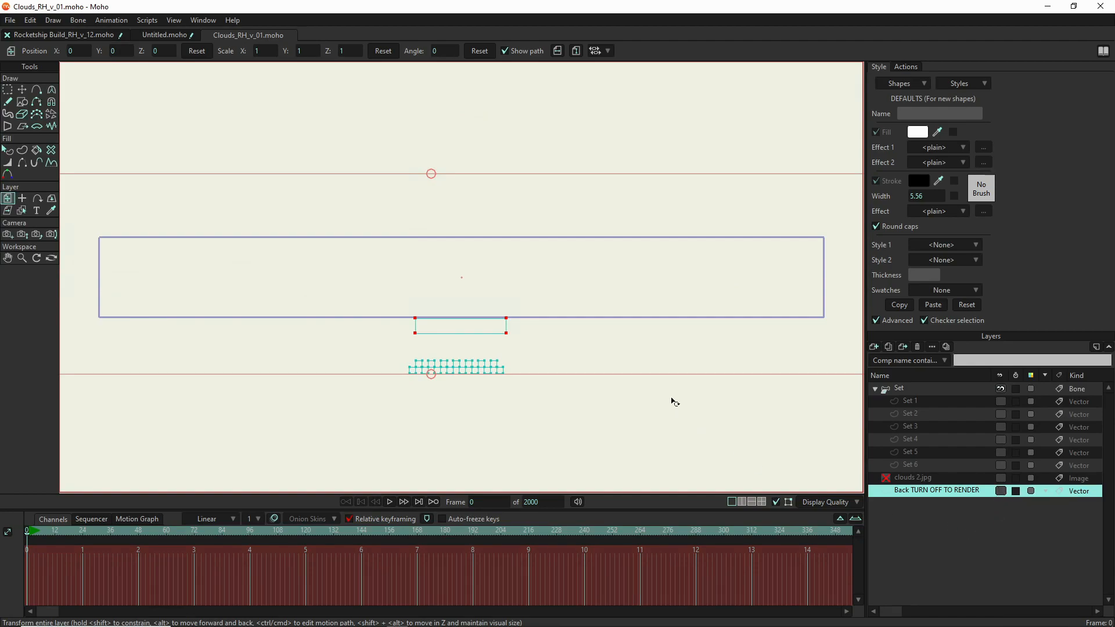
pyautogui.click(1001, 493)
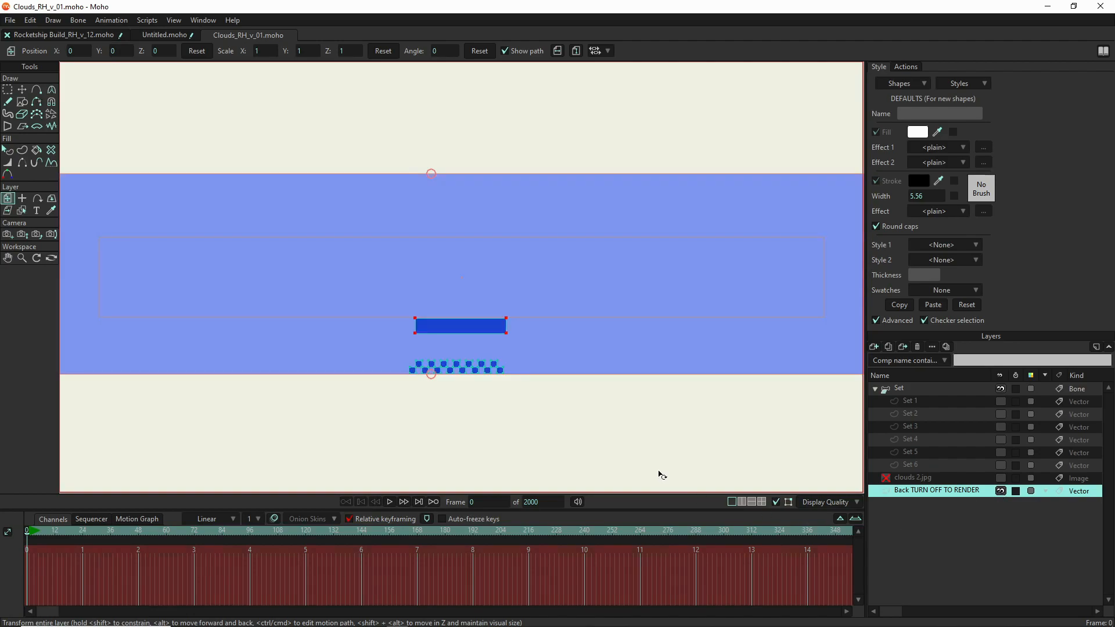
pyautogui.scroll(3, 482, 276)
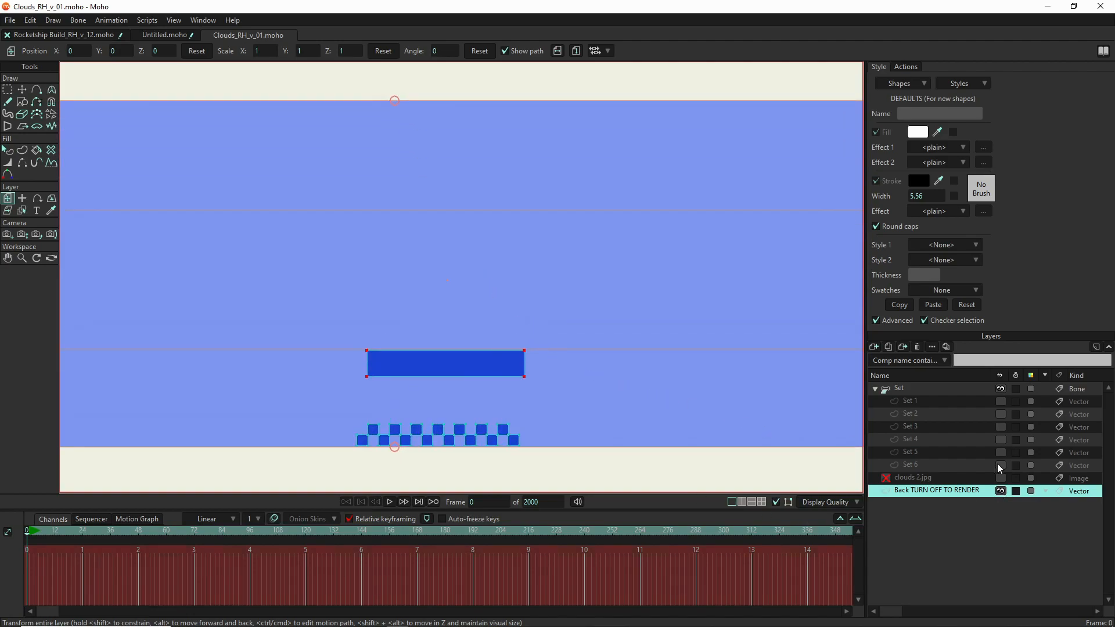
pyautogui.click(1001, 401)
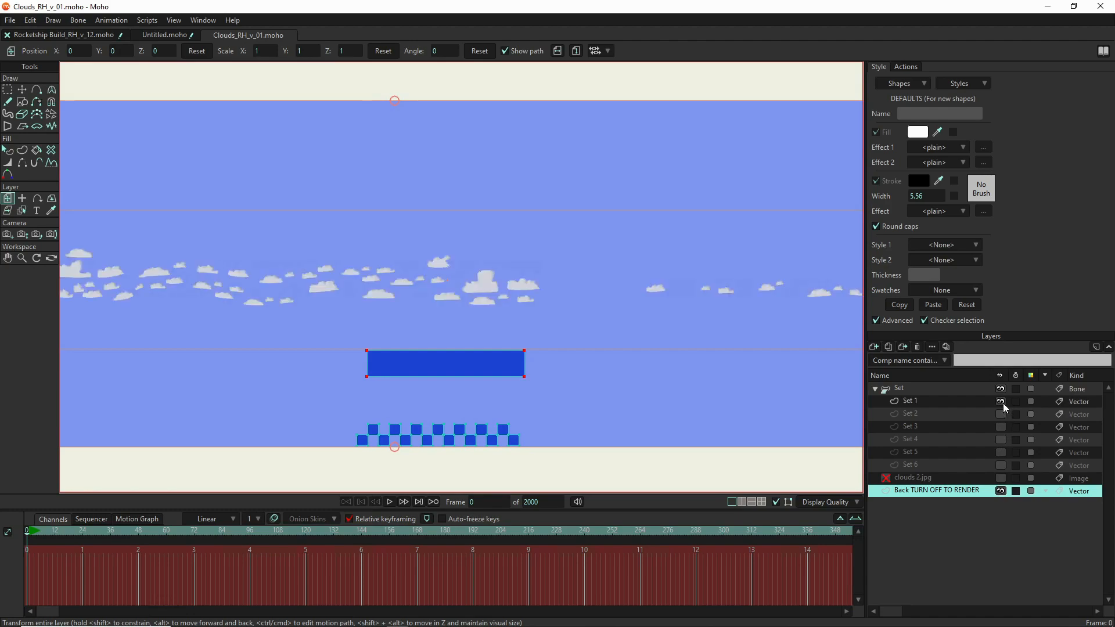
pyautogui.click(1002, 414)
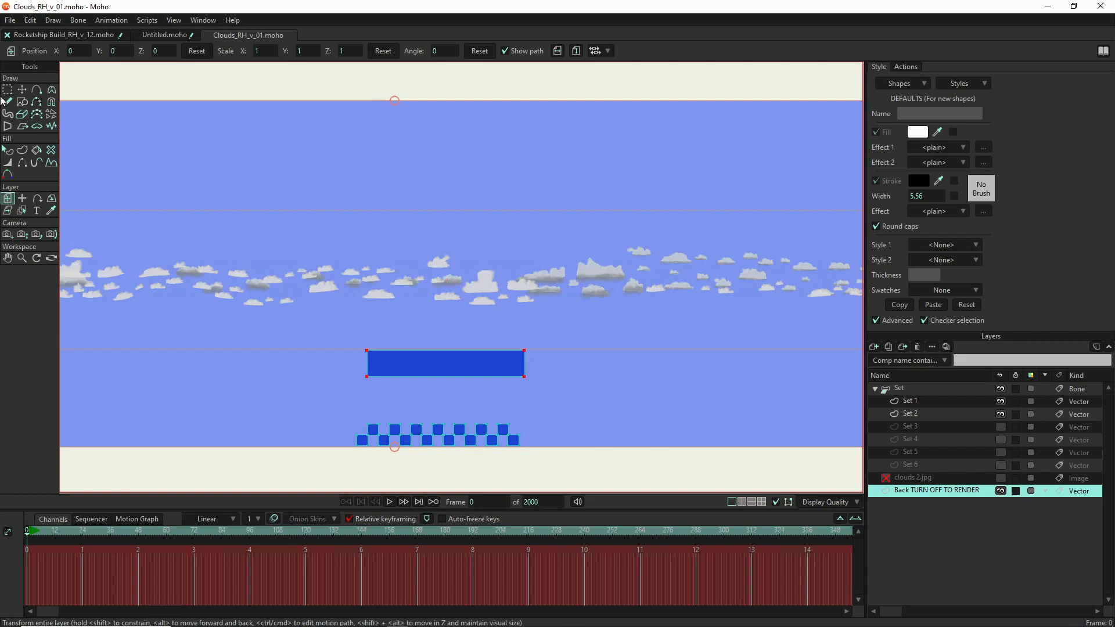
# - Select the Set bone layer and examine its row of bones with the Manipulate Bones tool
pyautogui.click(939, 390)
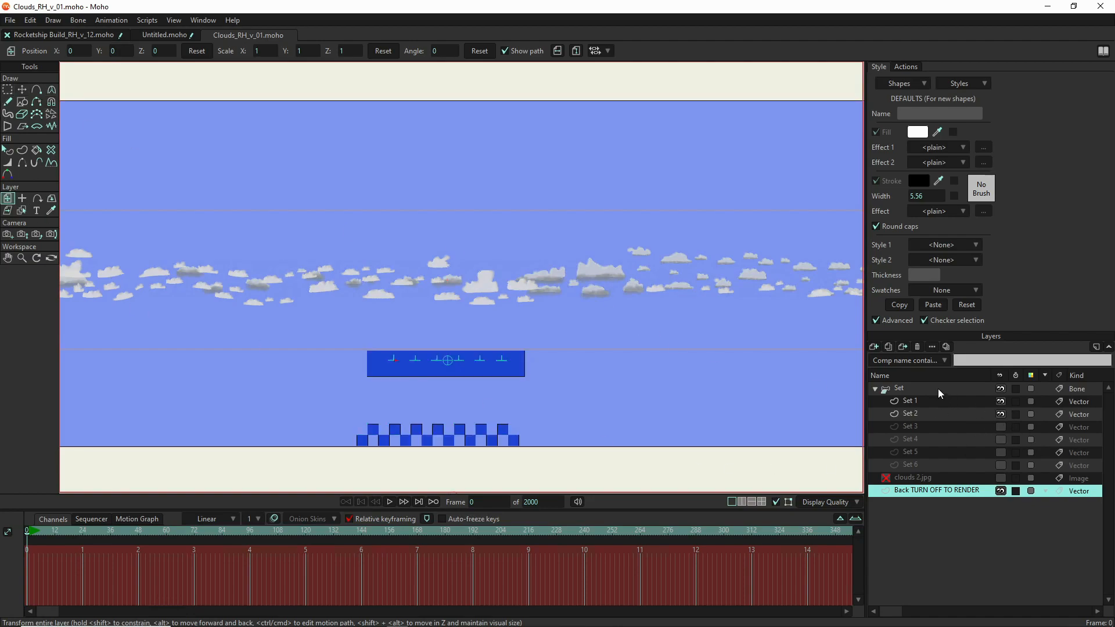
pyautogui.moveTo(364, 252); pyautogui.dragTo(70, 76)
pyautogui.moveTo(128, 230); pyautogui.dragTo(401, 295)
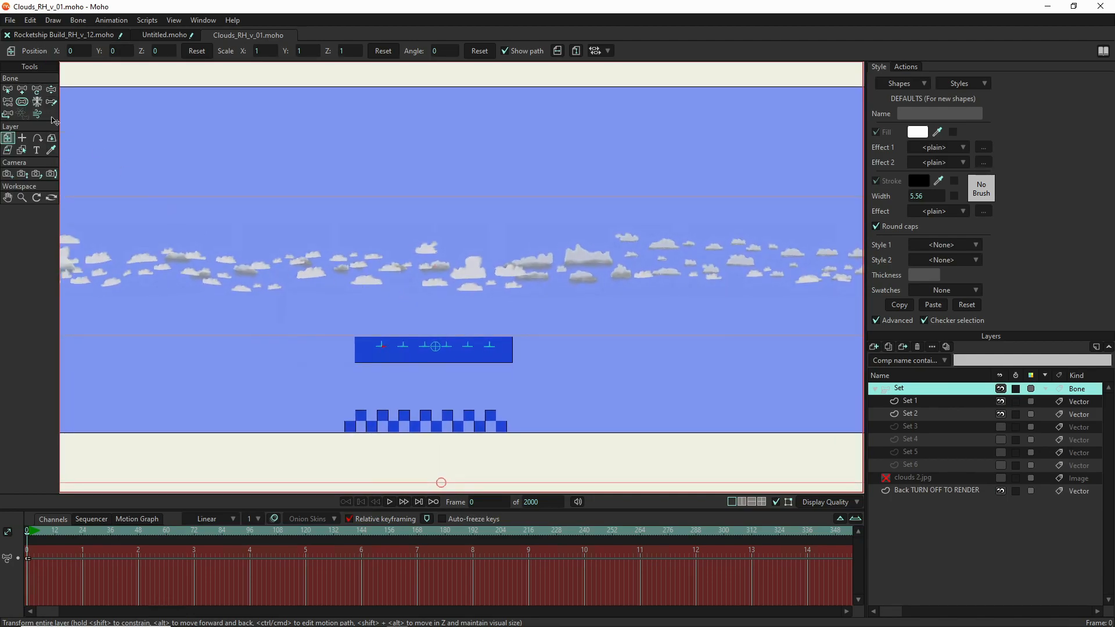
pyautogui.click(51, 91)
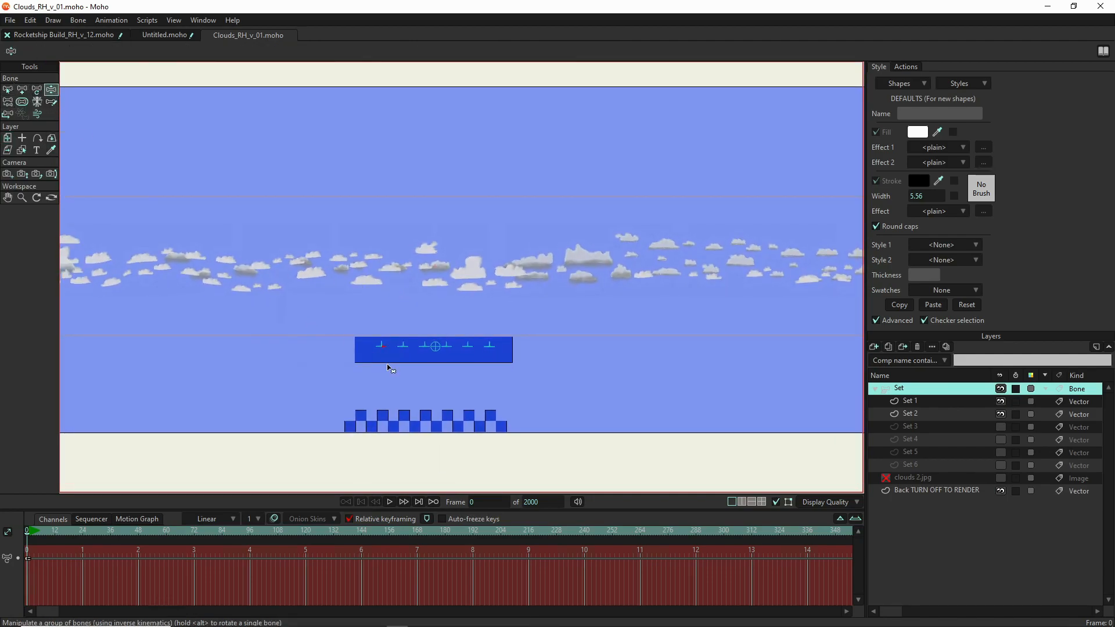
pyautogui.scroll(5, 400, 349)
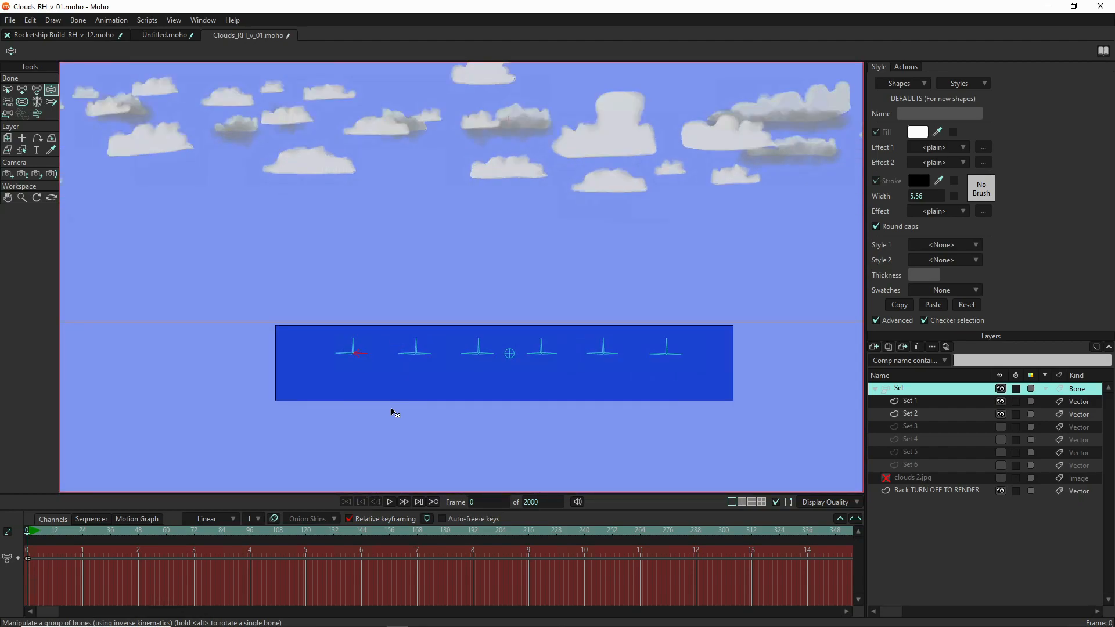
pyautogui.scroll(-2, 351, 364)
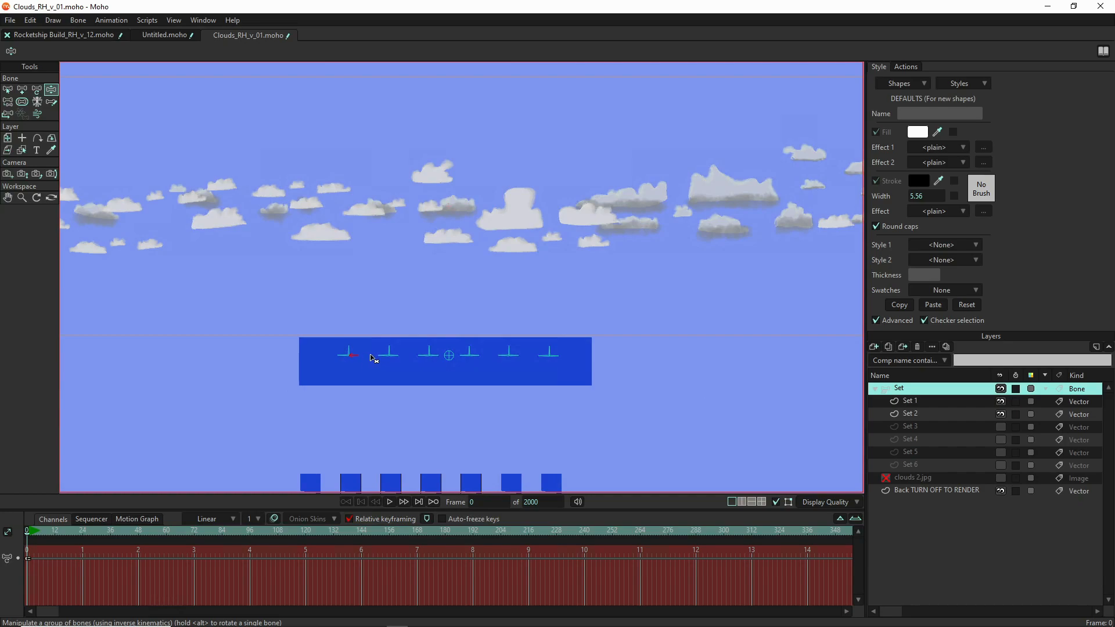
pyautogui.moveTo(310, 355); pyautogui.dragTo(327, 356)
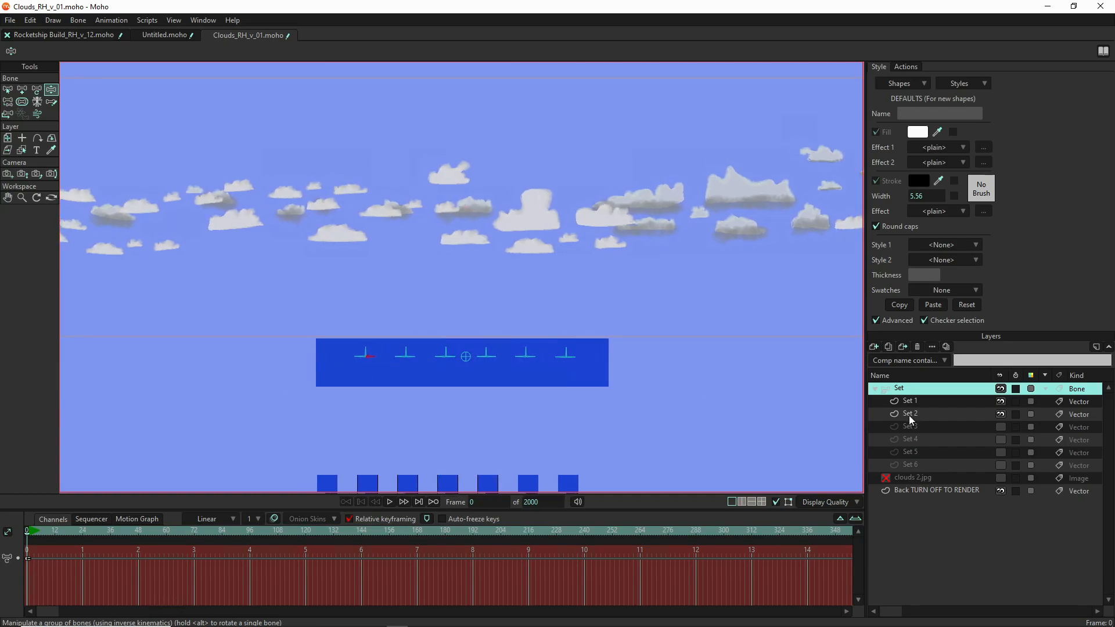
# - Hide the Set 2 layer and select the Set 1 layer
pyautogui.click(1001, 414)
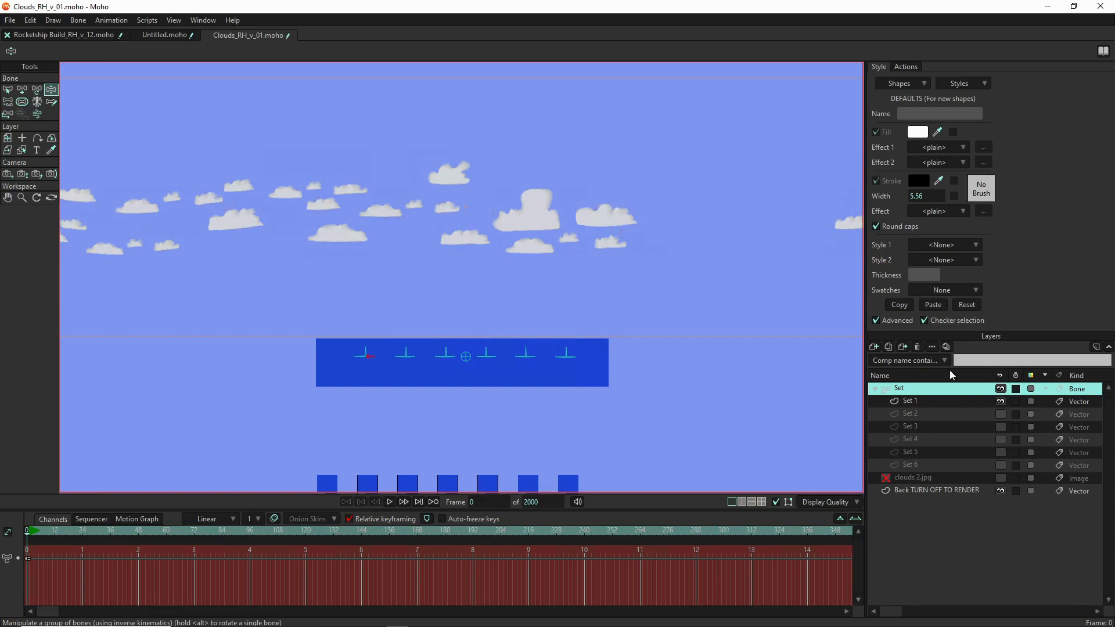
pyautogui.click(932, 401)
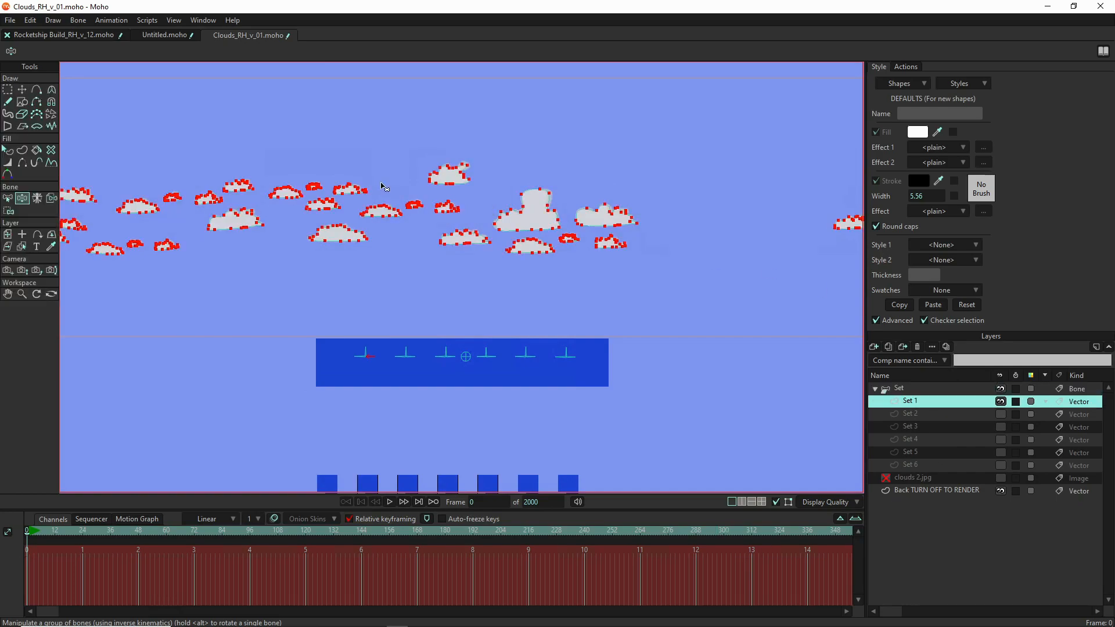
# - Examine the spread of the Set 1 clouds and the vector outlines and points of individual clouds
pyautogui.scroll(-6, 633, 254)
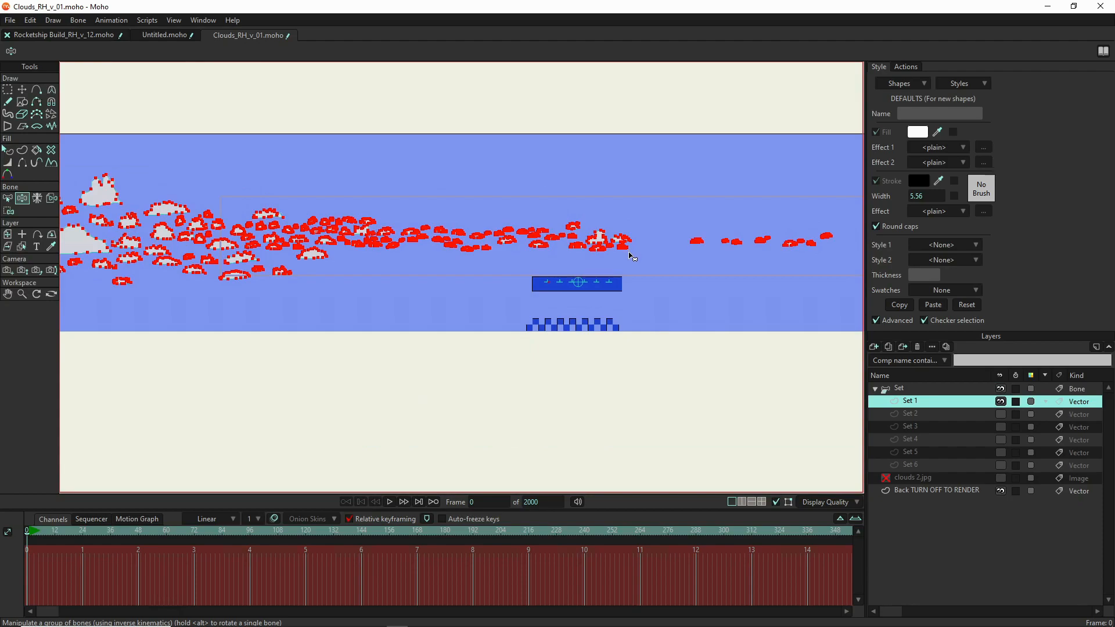
pyautogui.moveTo(769, 251); pyautogui.dragTo(591, 266)
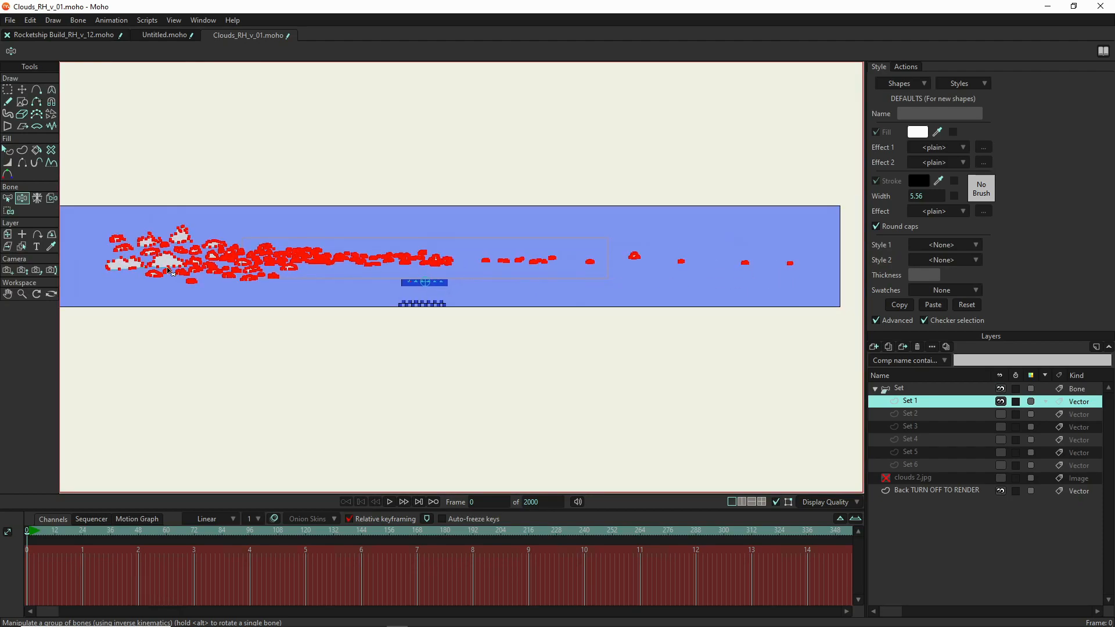
pyautogui.scroll(6, 187, 266)
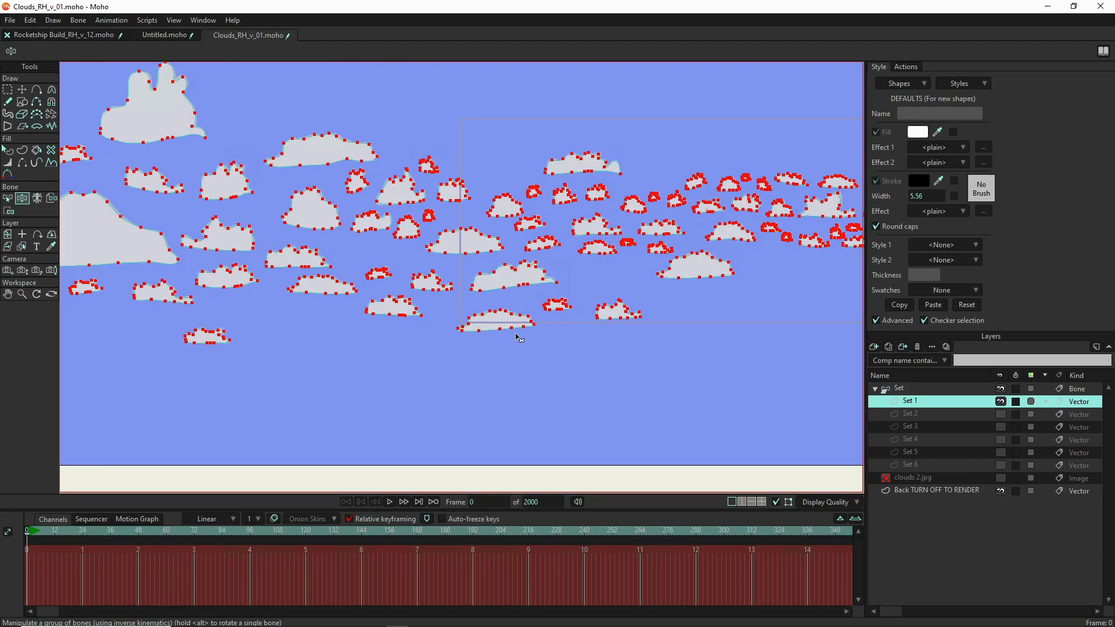
pyautogui.scroll(3, 637, 277)
pyautogui.scroll(2, 637, 277)
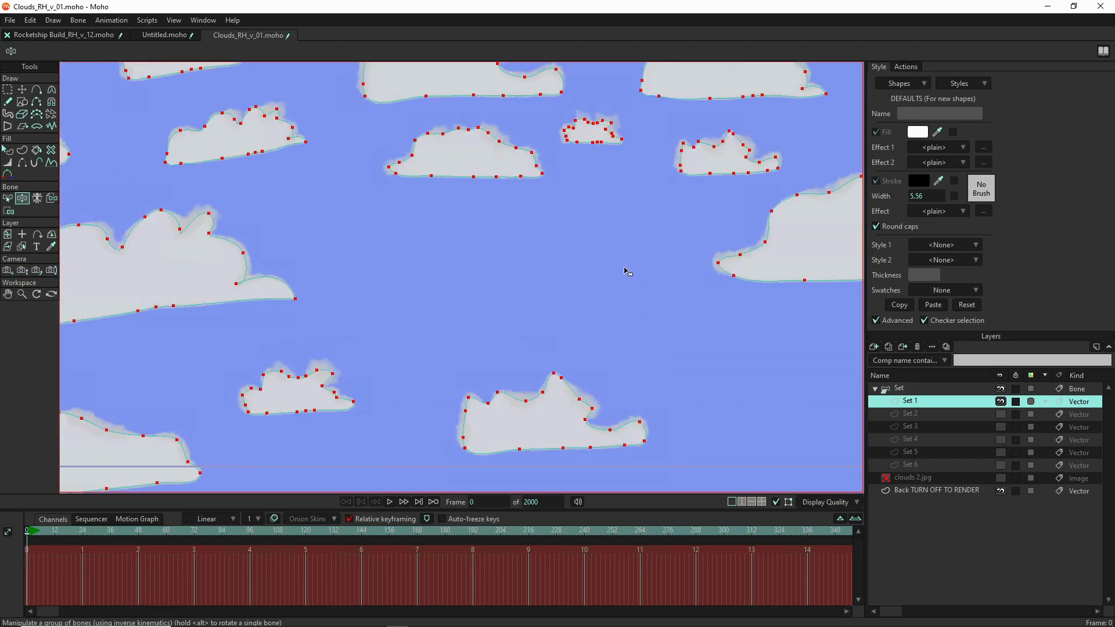
pyautogui.scroll(-3, 625, 272)
pyautogui.scroll(1, 604, 285)
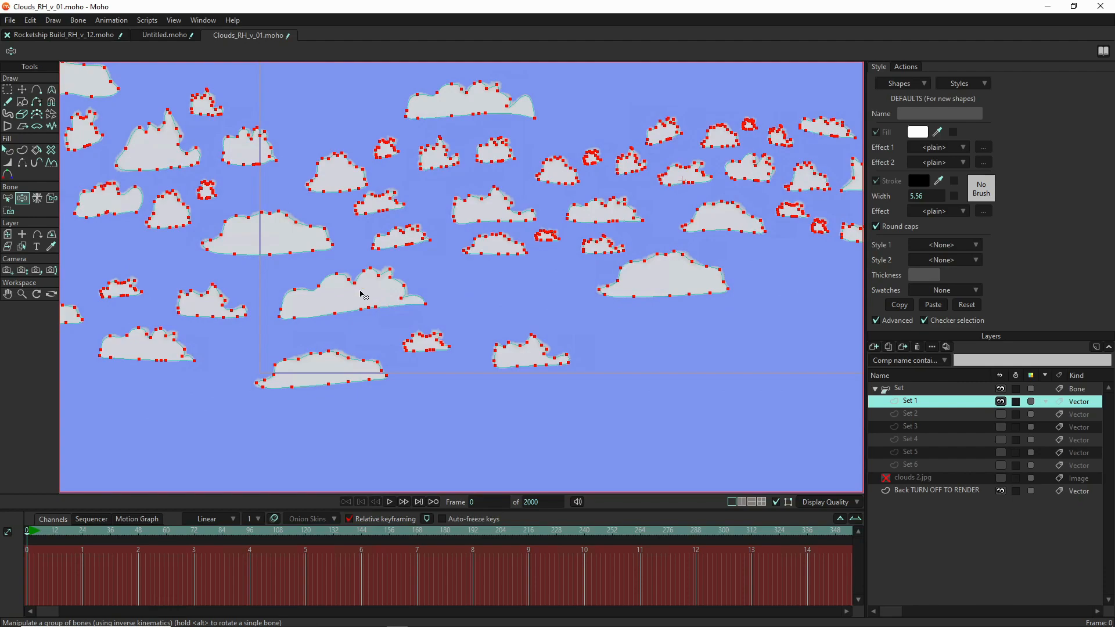
pyautogui.scroll(3, 371, 288)
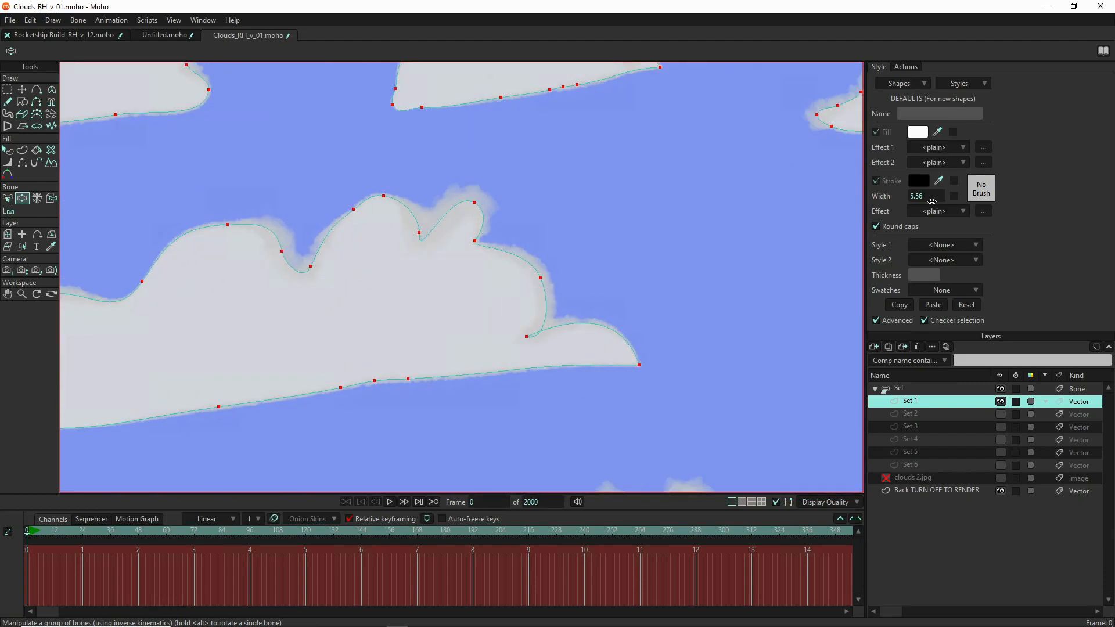
pyautogui.scroll(-5, 412, 335)
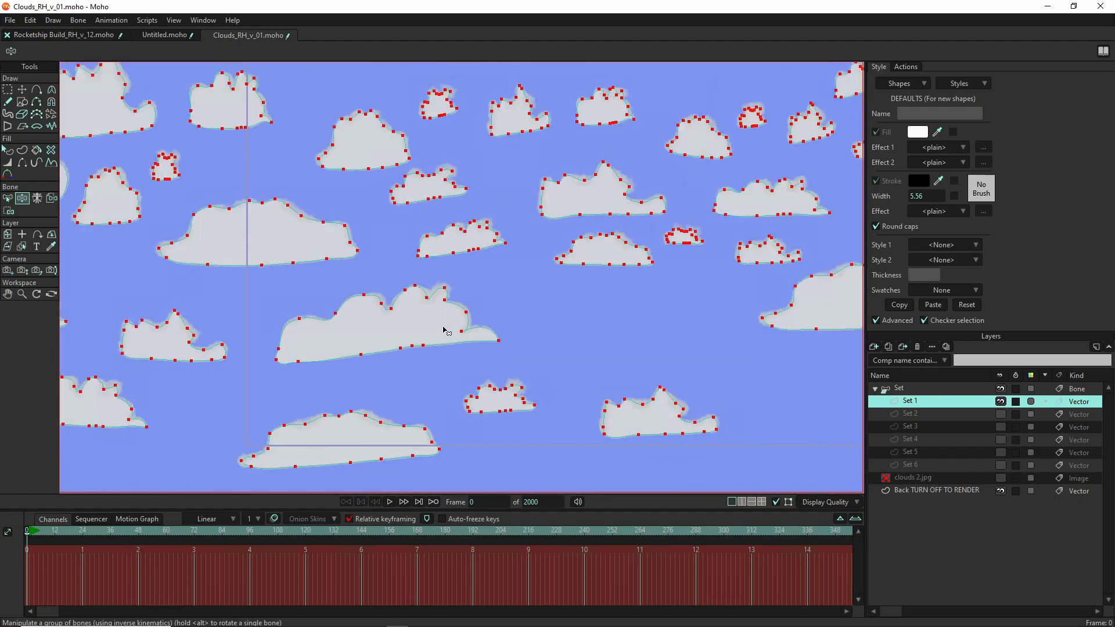
# - Review the list of saved styles without choosing one, and deselect the points of the Set 1 clouds
pyautogui.click(947, 83)
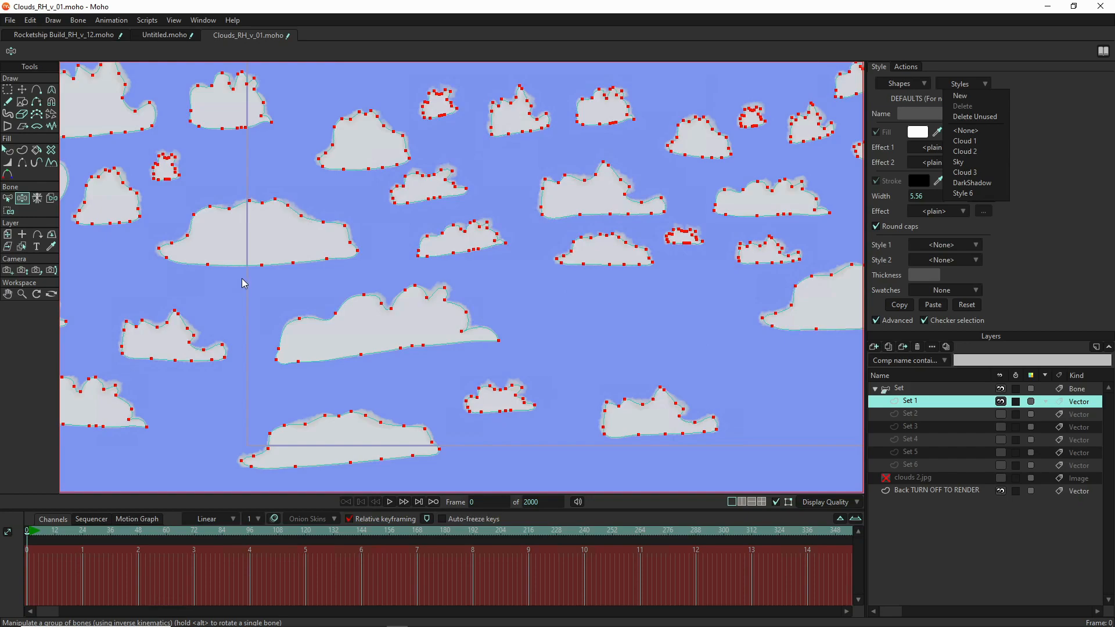
pyautogui.click(487, 314)
pyautogui.scroll(-2, 487, 314)
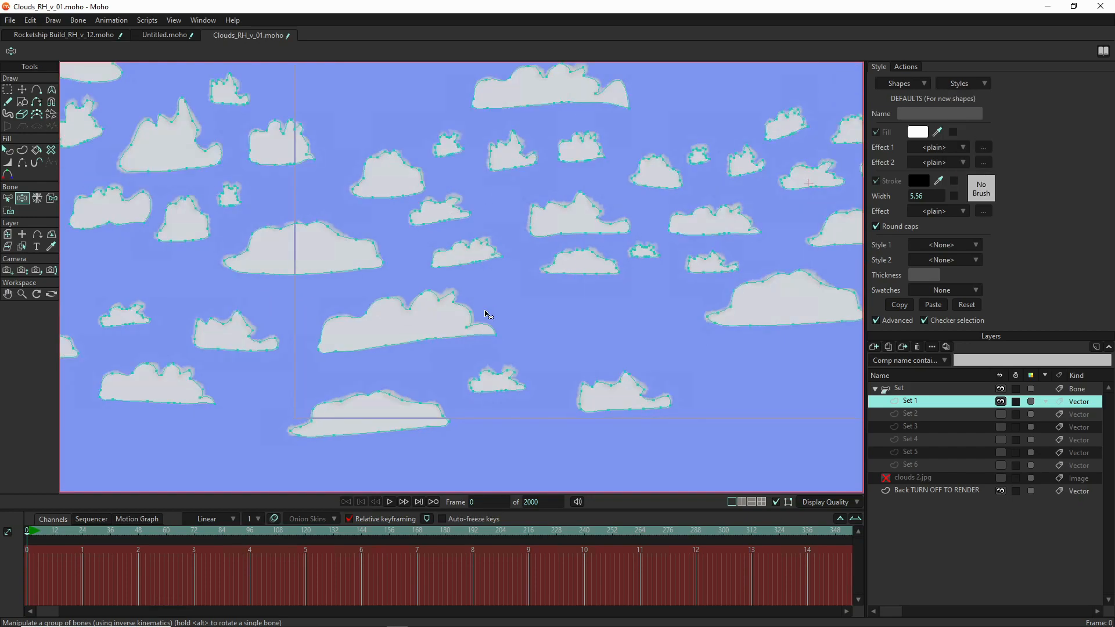
pyautogui.scroll(-1, 486, 314)
# - Hide Set 1, show and select the Set 3 layer, and examine its long brushed cloud shapes
pyautogui.click(1000, 401)
pyautogui.click(1000, 426)
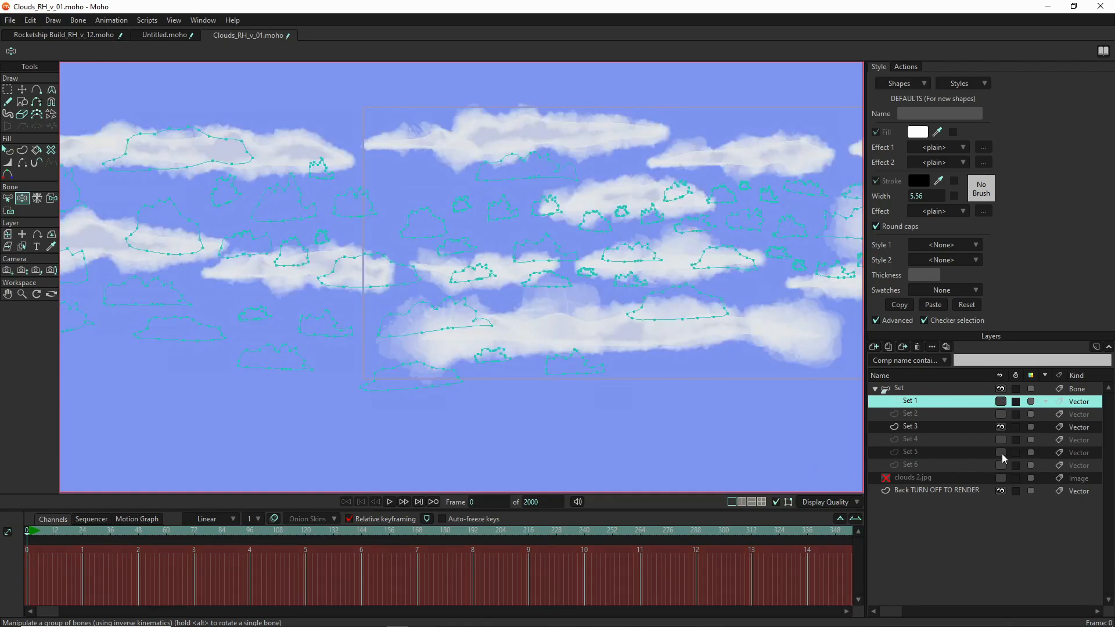
pyautogui.click(961, 430)
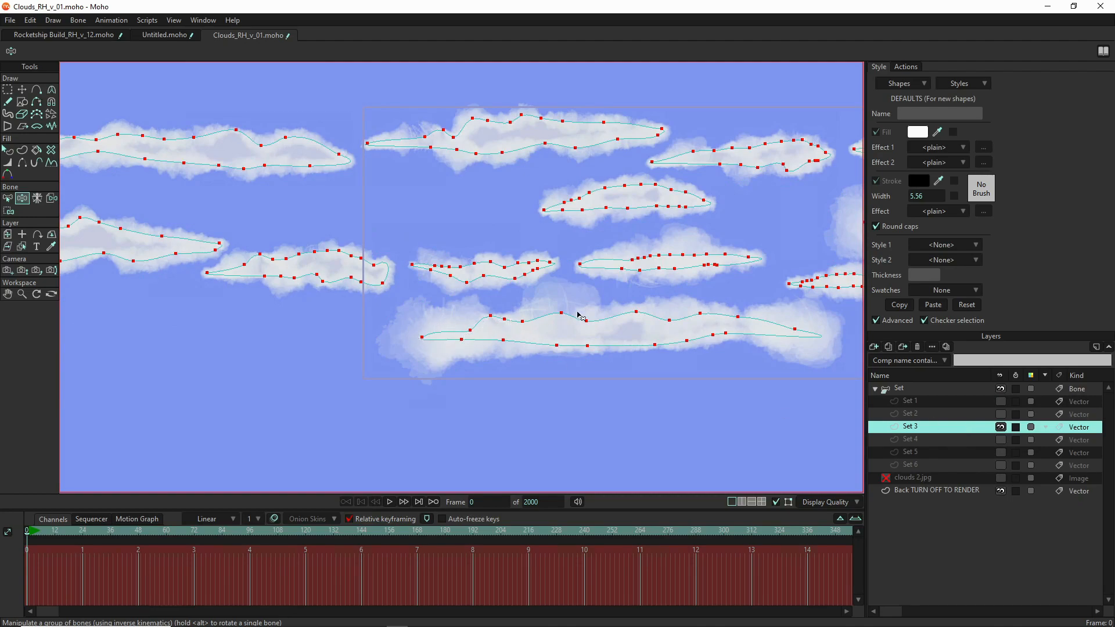
pyautogui.scroll(-1, 288, 194)
pyautogui.scroll(-2, 287, 195)
pyautogui.scroll(1, 340, 196)
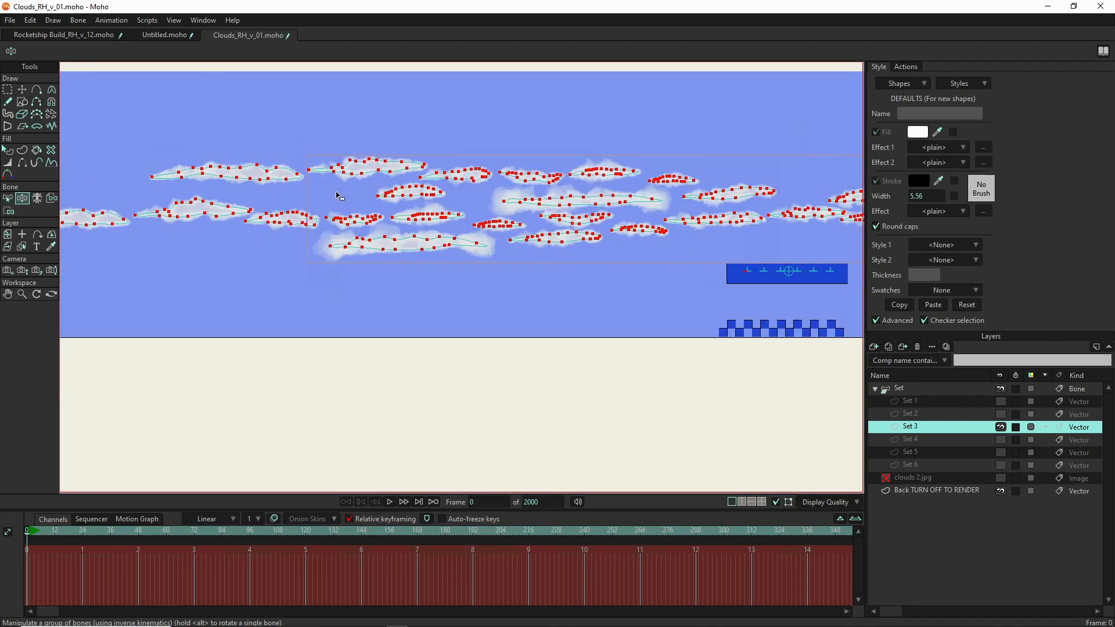
pyautogui.scroll(3, 340, 196)
# - Hide Set 3, and show and hide the Set 4, Set 5 and Set 6 layers in turn to compare their clouds
pyautogui.click(1000, 427)
pyautogui.click(1001, 439)
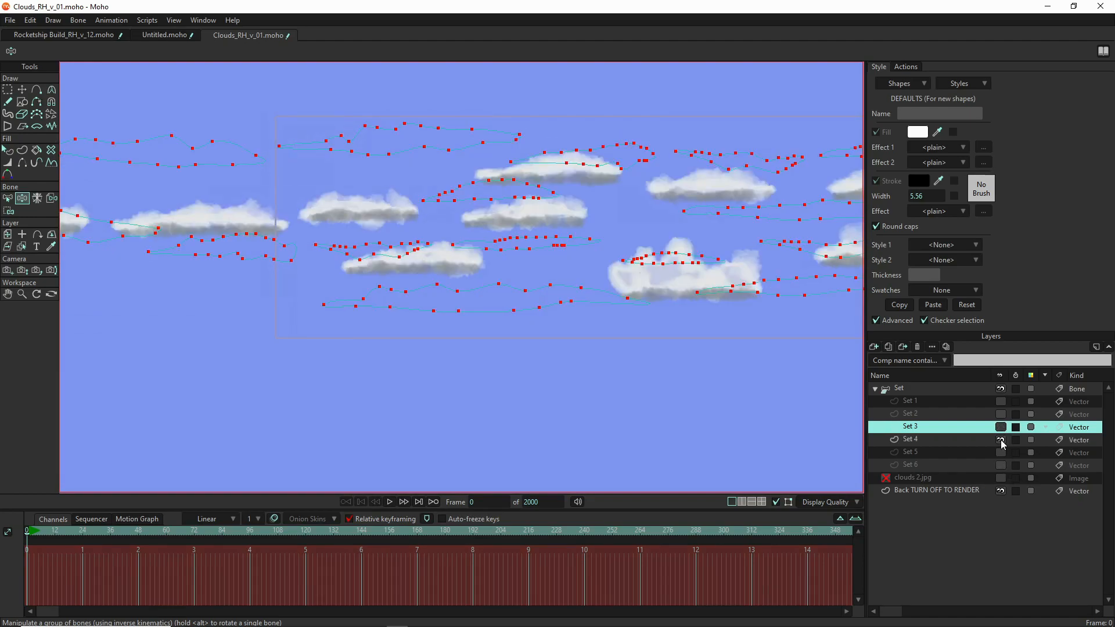
pyautogui.click(1001, 440)
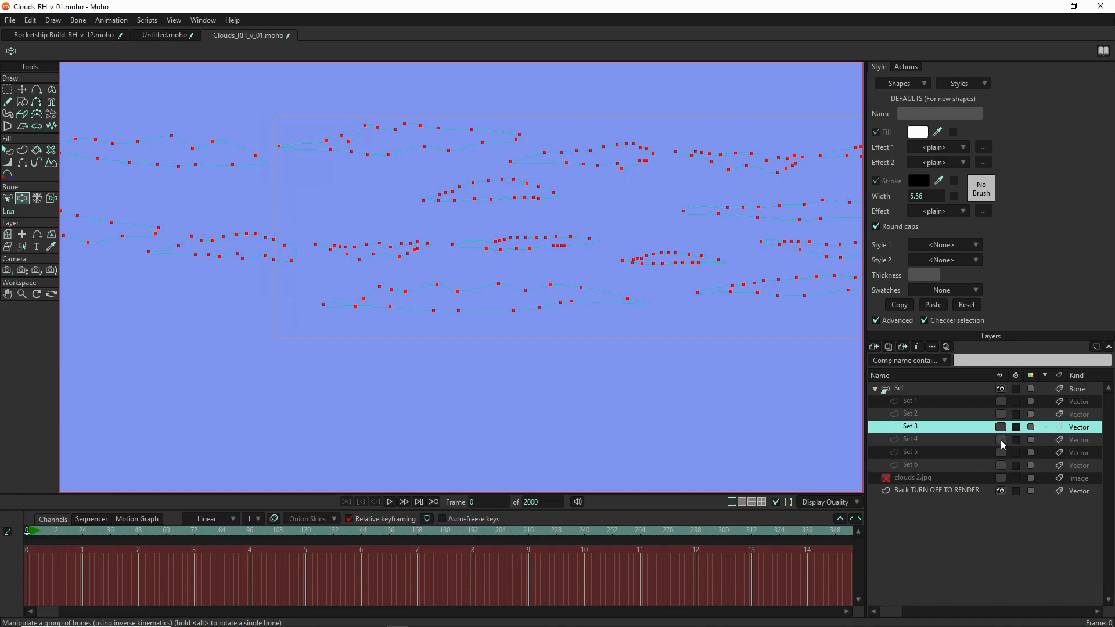
pyautogui.click(1001, 453)
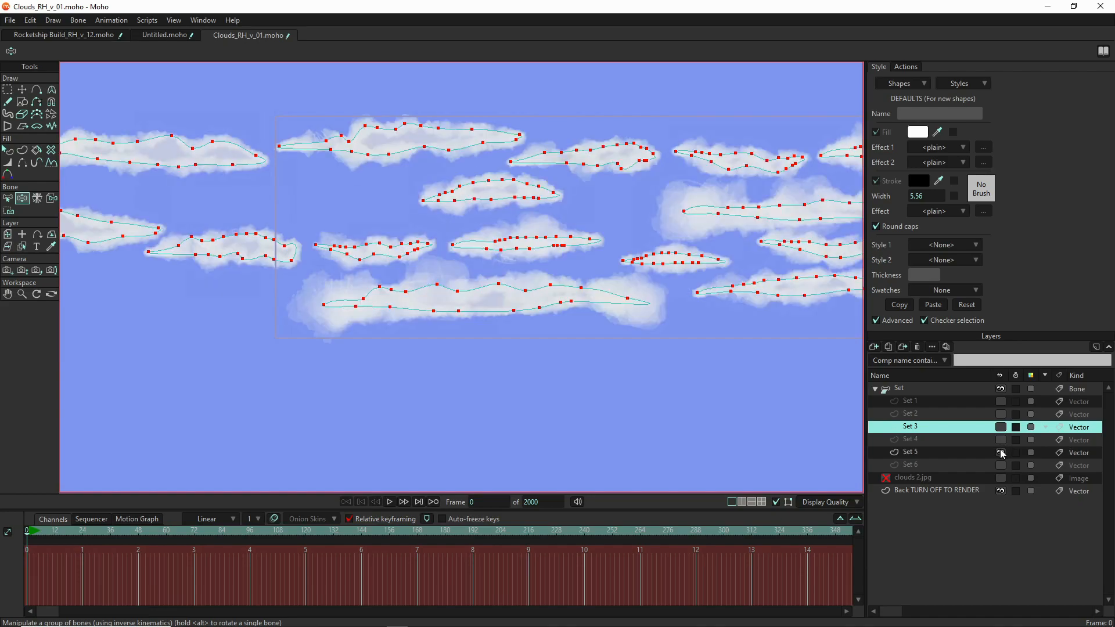
pyautogui.click(1001, 452)
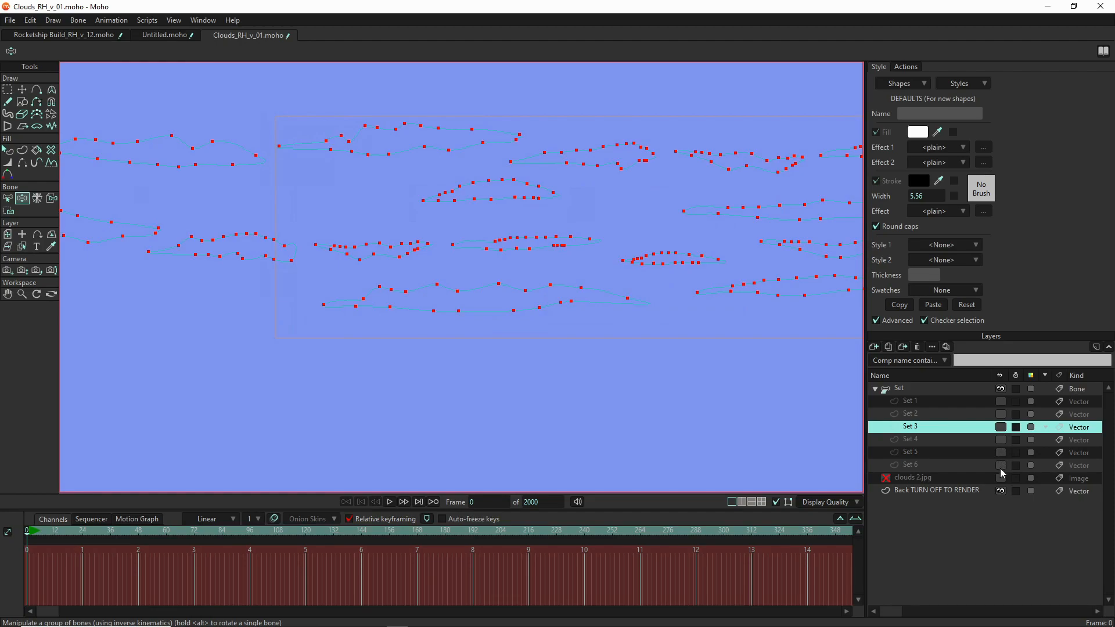
pyautogui.click(1000, 465)
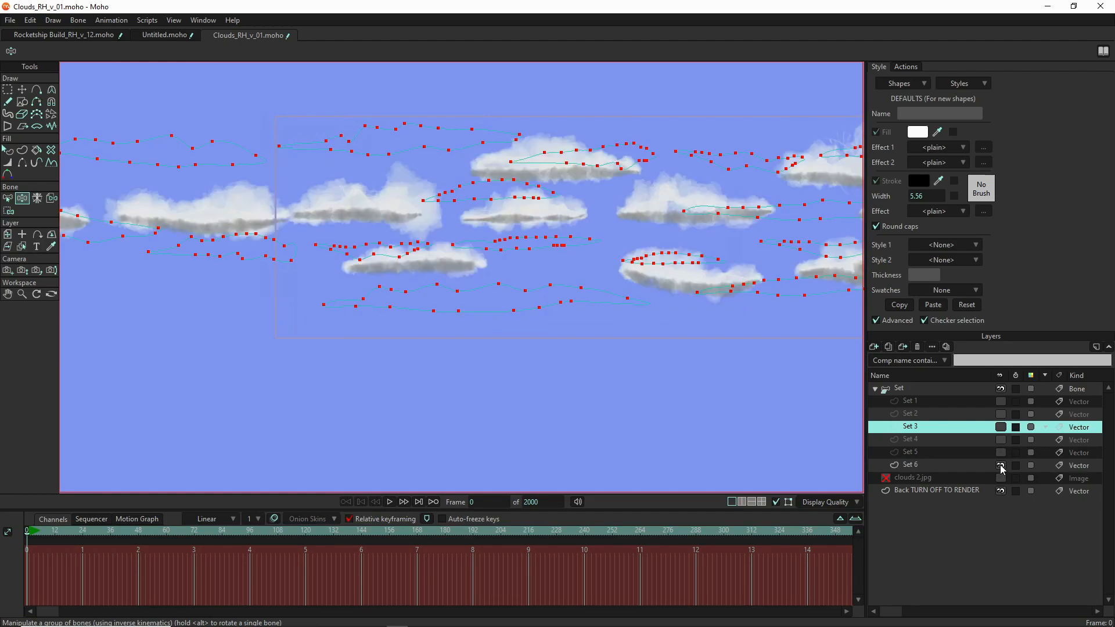
pyautogui.click(1000, 466)
# - Select the Set bone layer, inspect its row of control bones, and make the Set 1 clouds visible
pyautogui.click(953, 402)
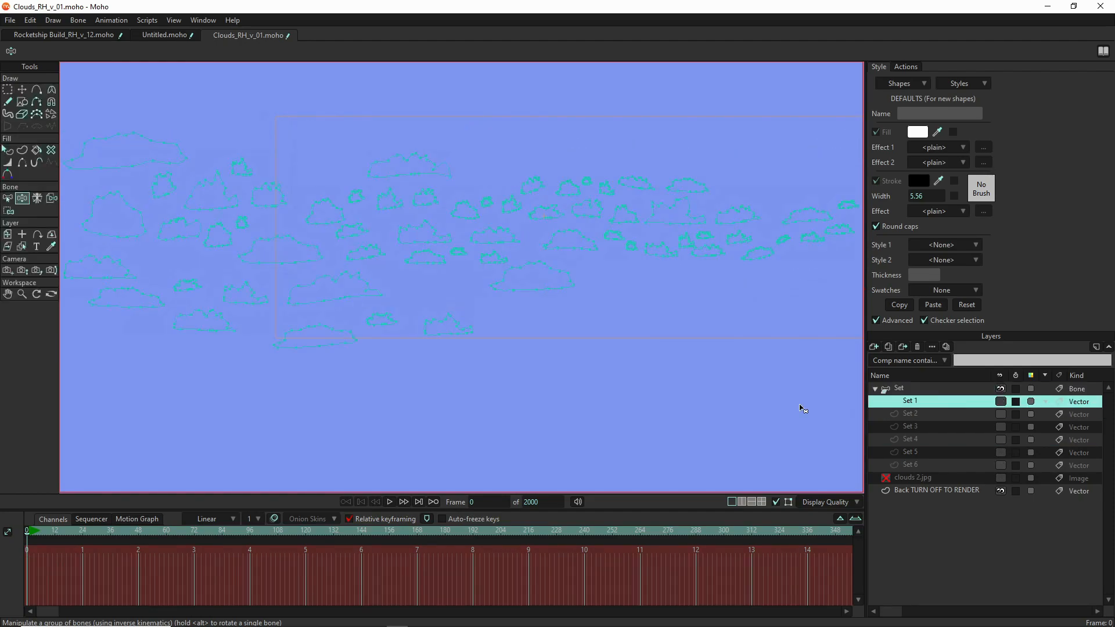
pyautogui.scroll(-5, 608, 299)
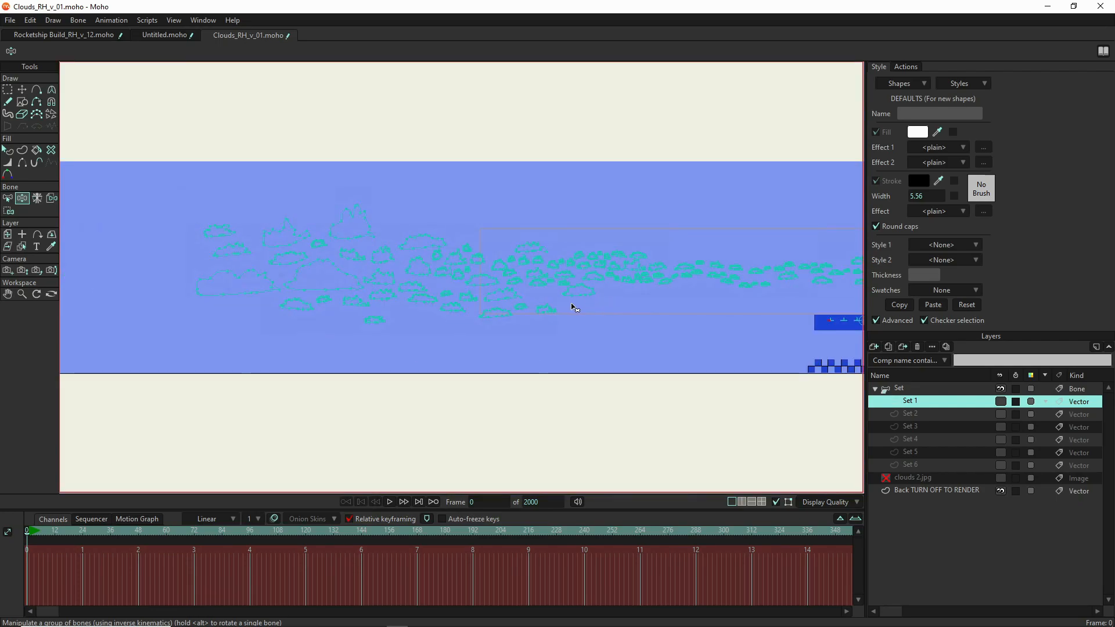
pyautogui.click(952, 389)
pyautogui.moveTo(619, 361); pyautogui.dragTo(338, 359)
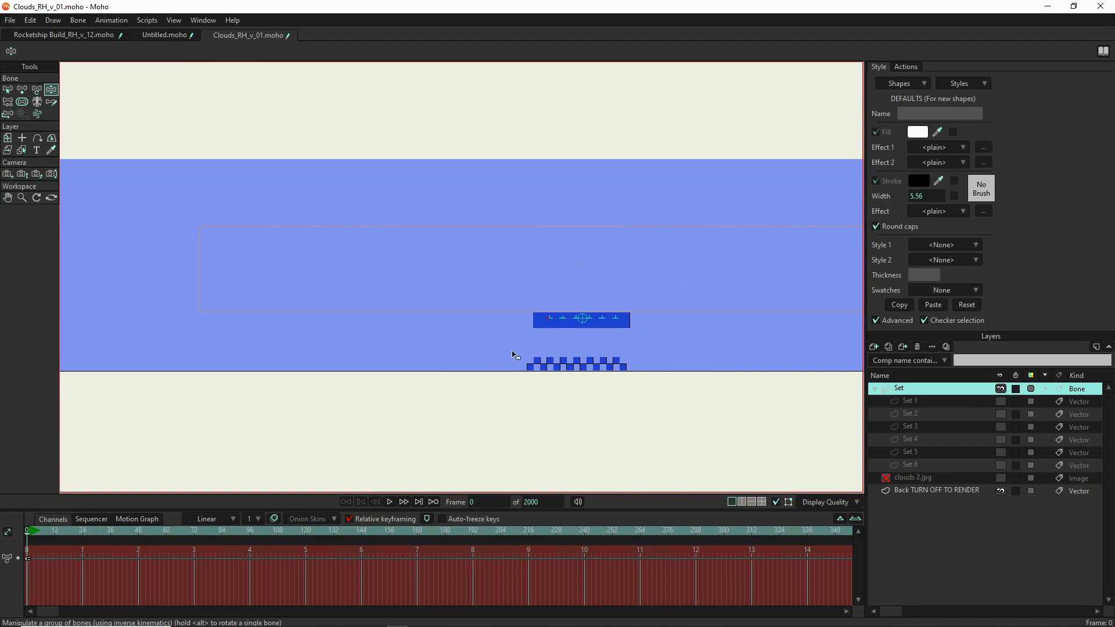
pyautogui.scroll(5, 436, 349)
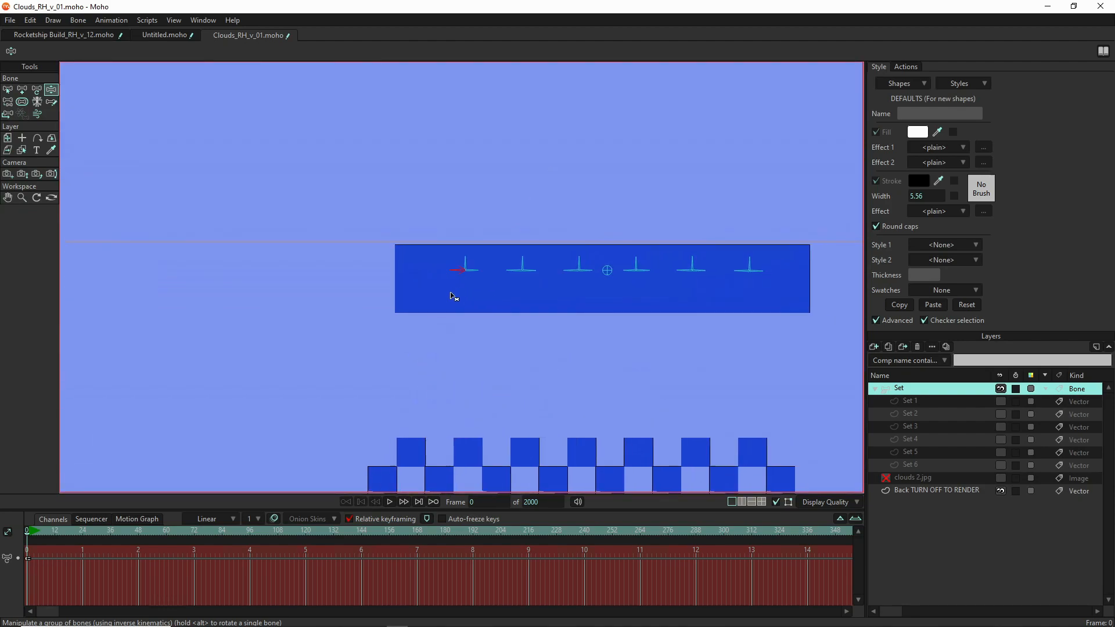
pyautogui.scroll(-4, 453, 296)
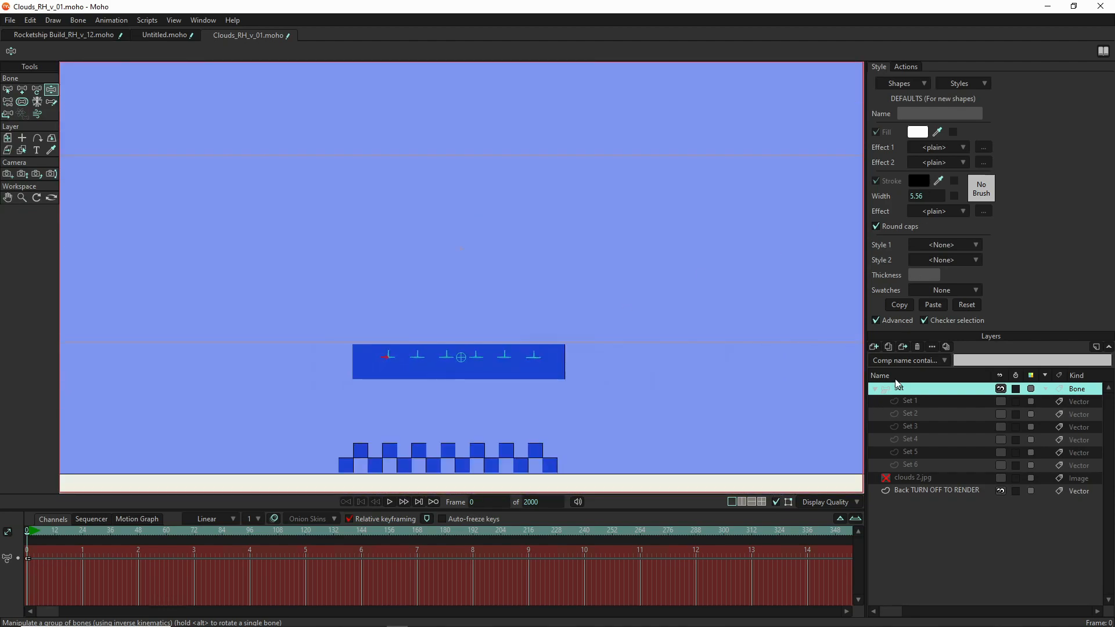
pyautogui.click(999, 402)
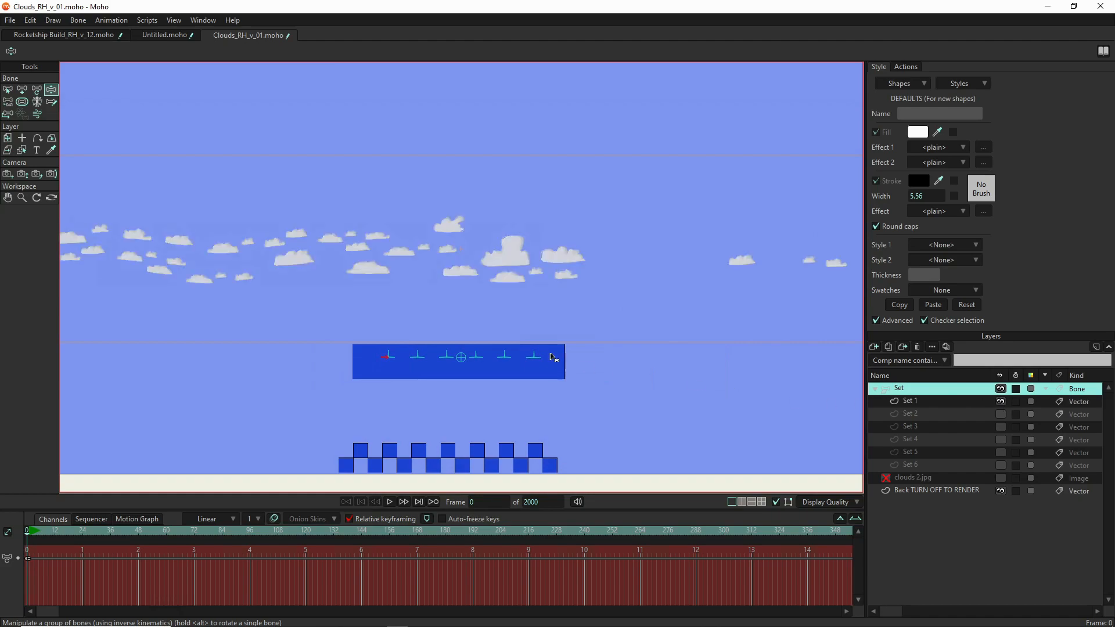
# - Create a new action named Set1_u_d for the selected control bone
pyautogui.click(903, 67)
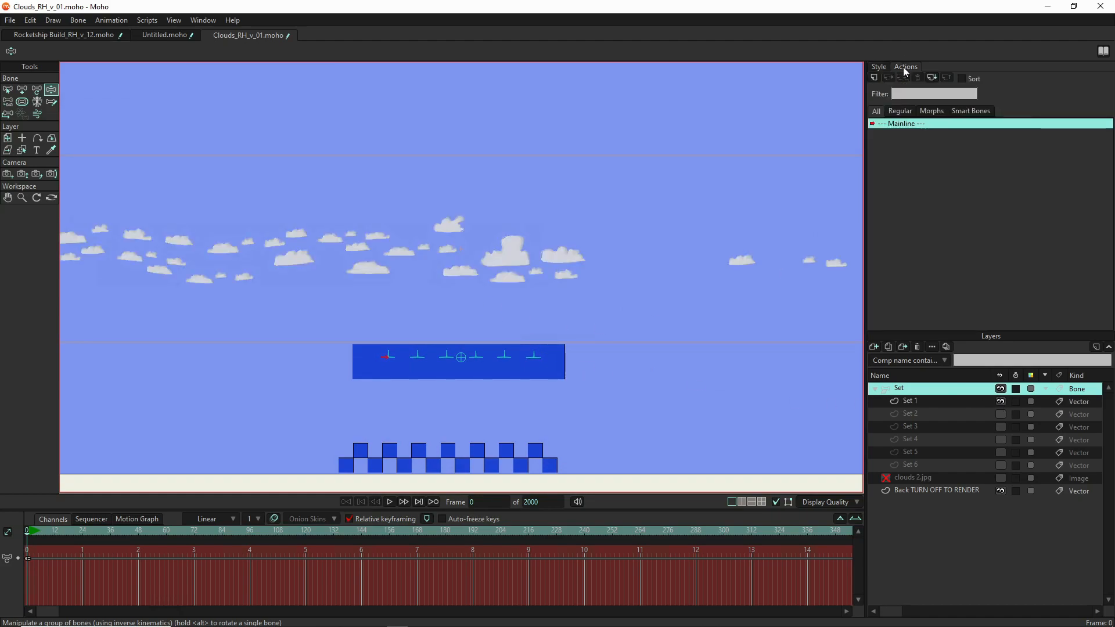
pyautogui.click(871, 76)
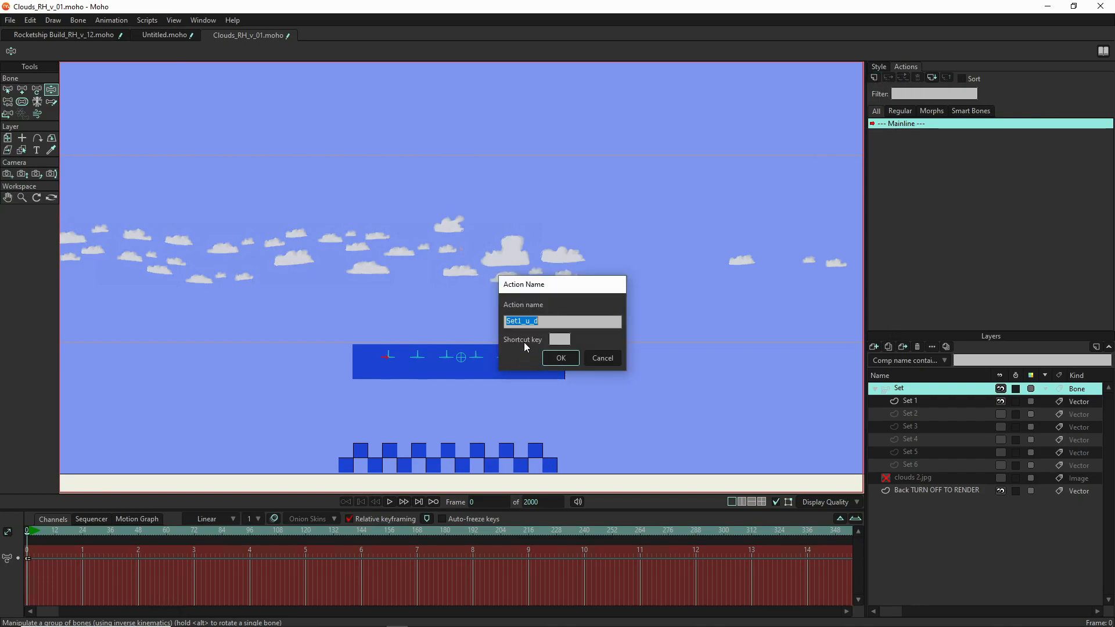
pyautogui.click(555, 358)
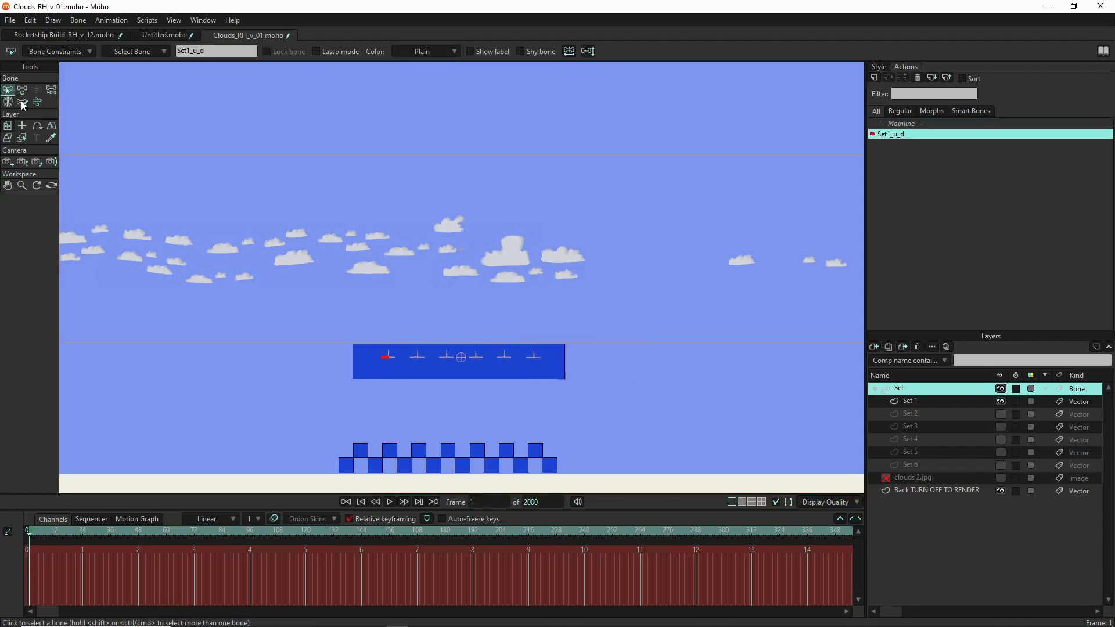
# - Rotate the Set1_u_d bone downward to an angle of about 211.43 degrees at frame 1 of the action
pyautogui.click(23, 90)
pyautogui.scroll(5, 383, 360)
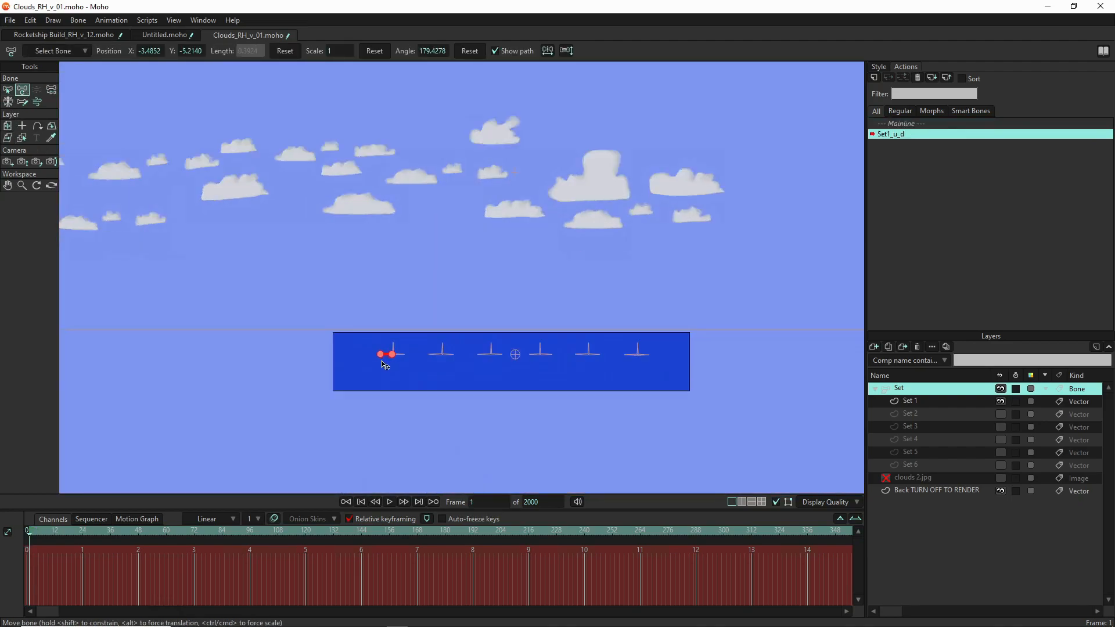
pyautogui.moveTo(399, 341); pyautogui.dragTo(401, 370)
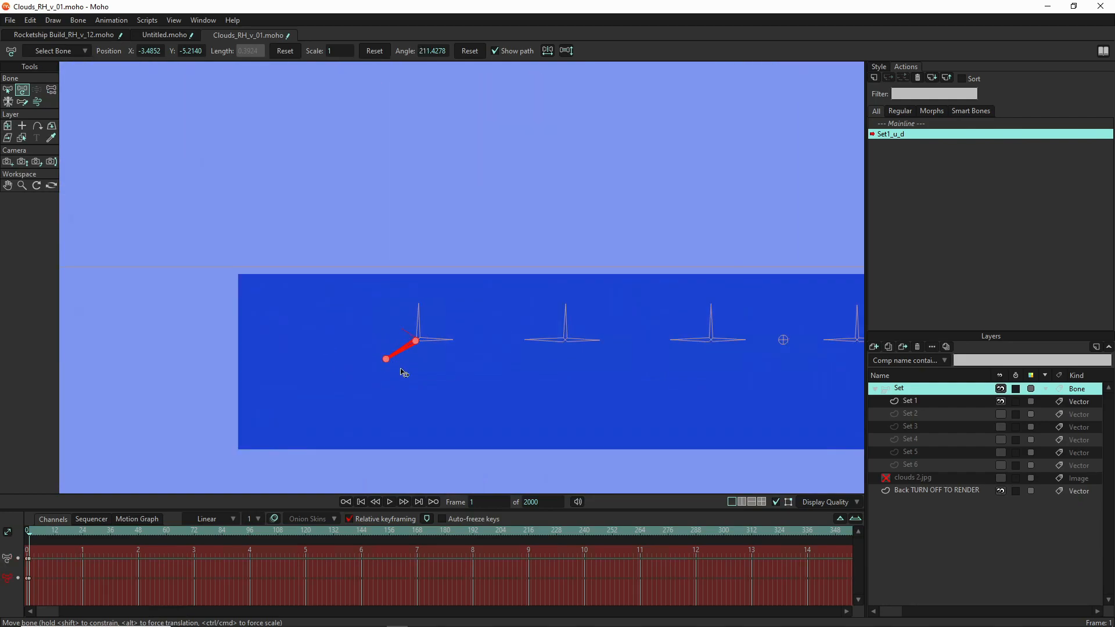
# - Examine the angle limits and other constraints of the Set1_u_d bone
pyautogui.click(8, 92)
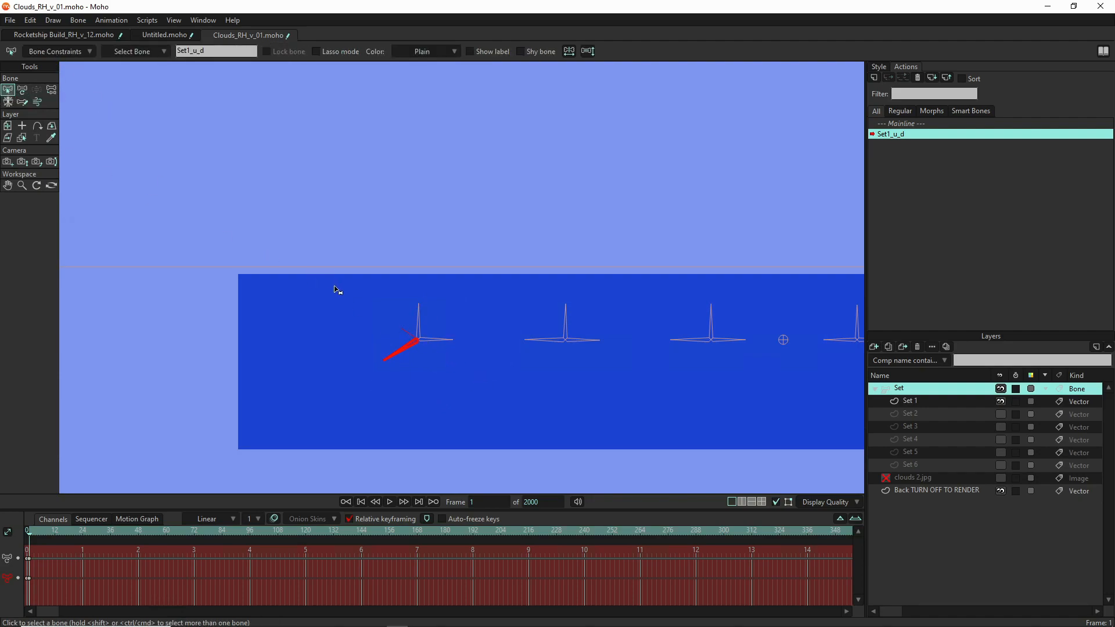
pyautogui.click(60, 54)
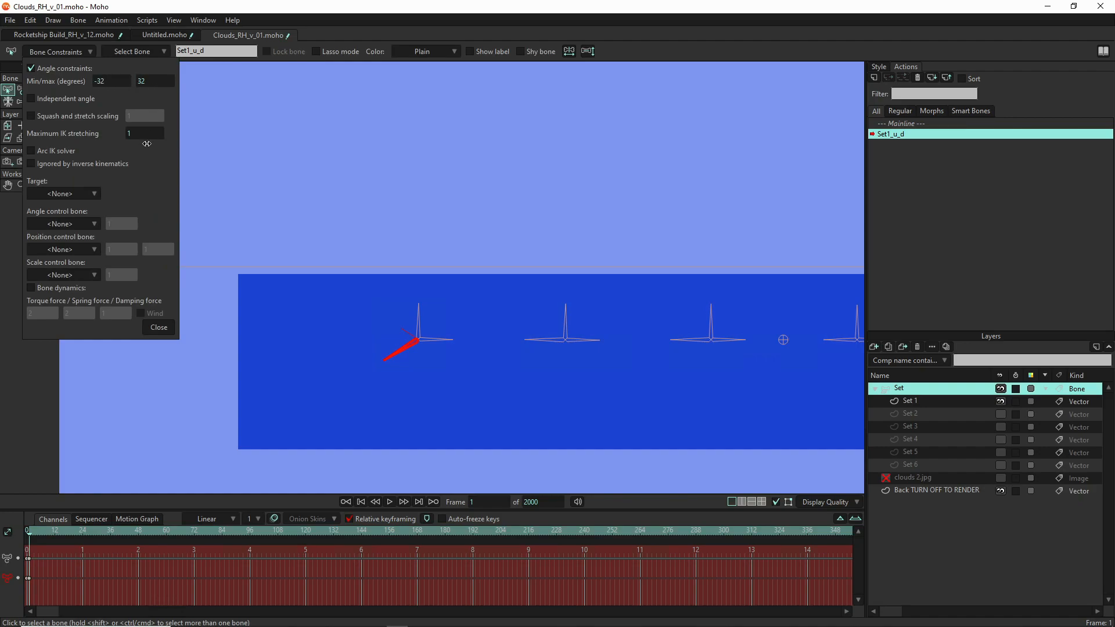
pyautogui.click(158, 329)
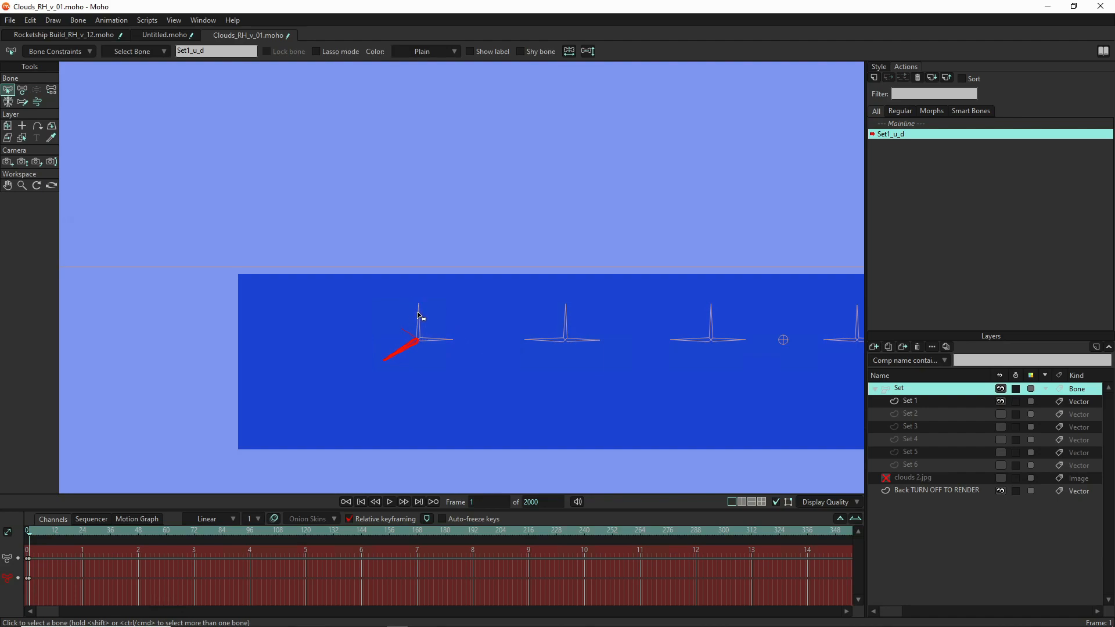
pyautogui.click(52, 52)
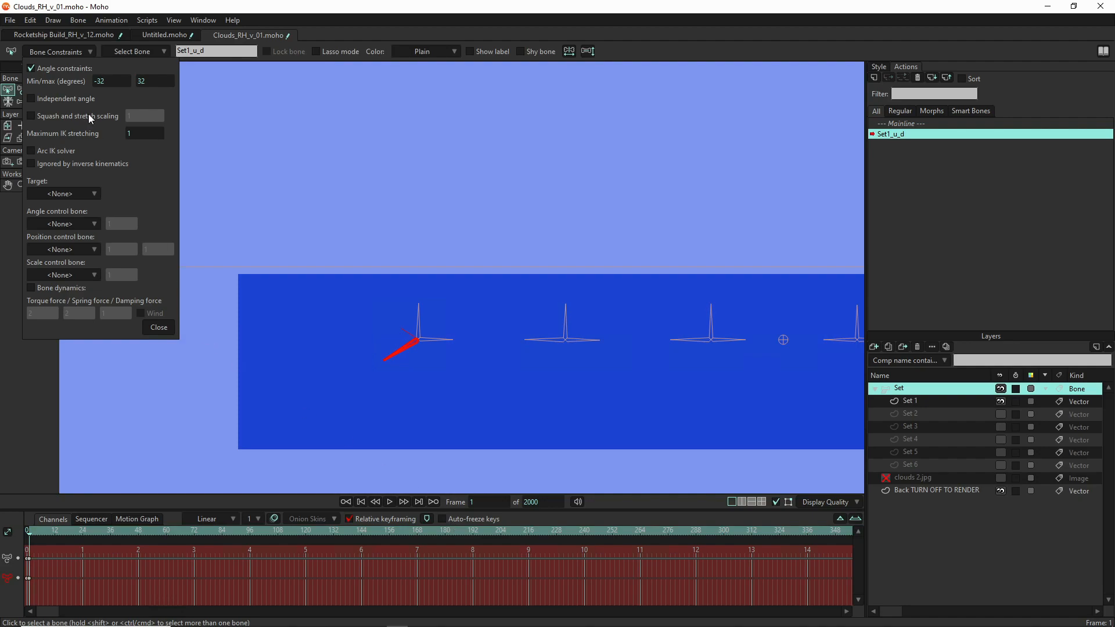
pyautogui.click(162, 326)
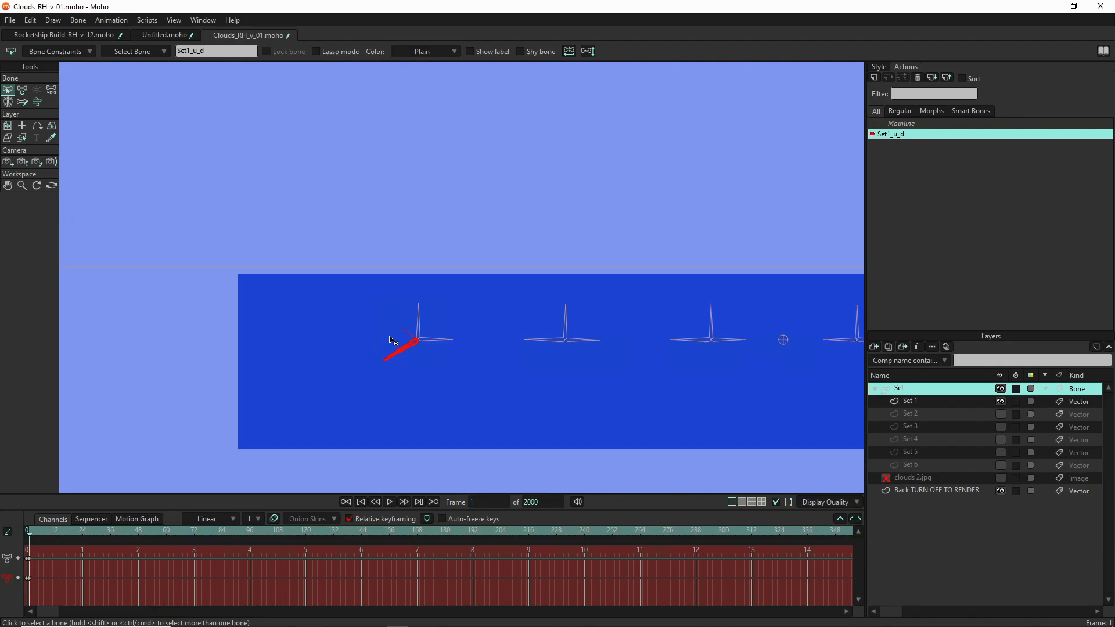
# - Select the Set 1 layer and examine how far its clouds extend across the whole background
pyautogui.scroll(-5, 381, 324)
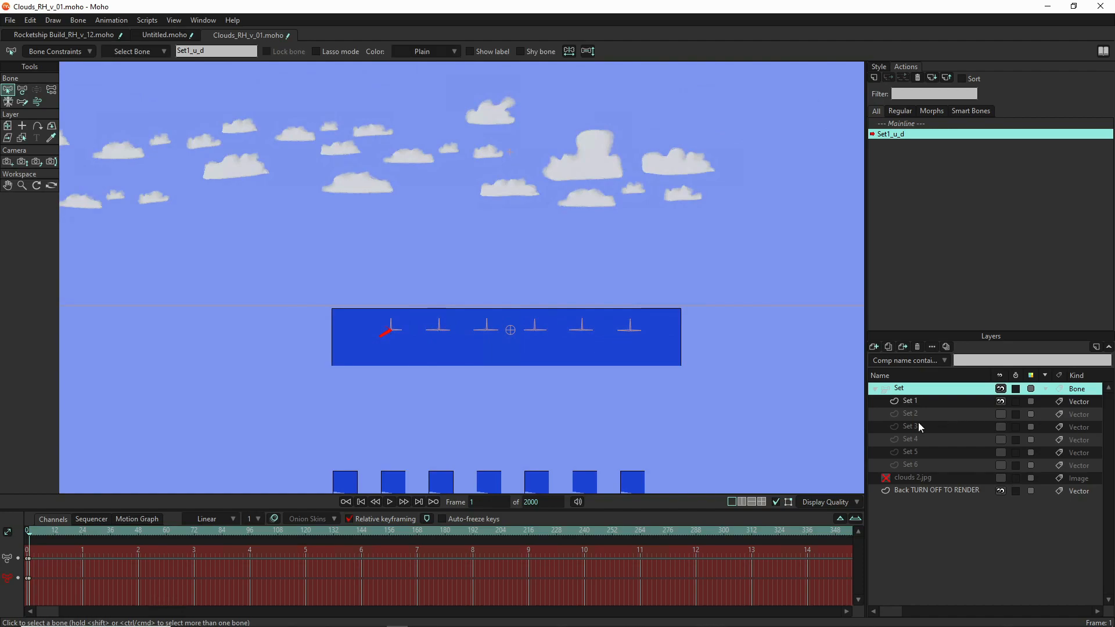
pyautogui.click(924, 405)
pyautogui.scroll(-5, 552, 221)
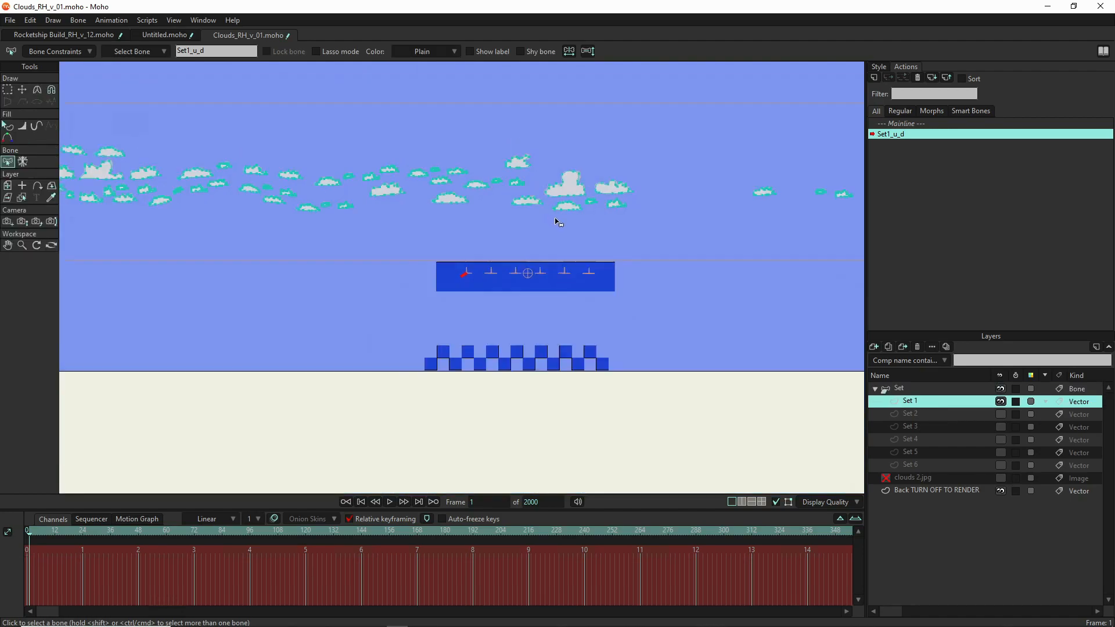
pyautogui.scroll(-4, 559, 224)
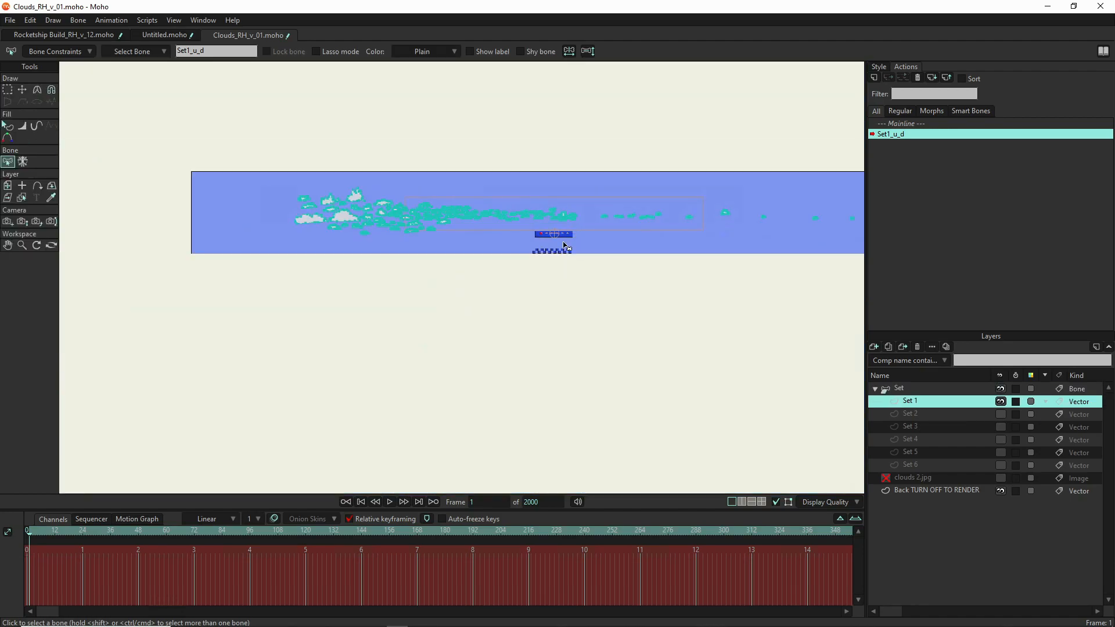
pyautogui.scroll(-2, 271, 308)
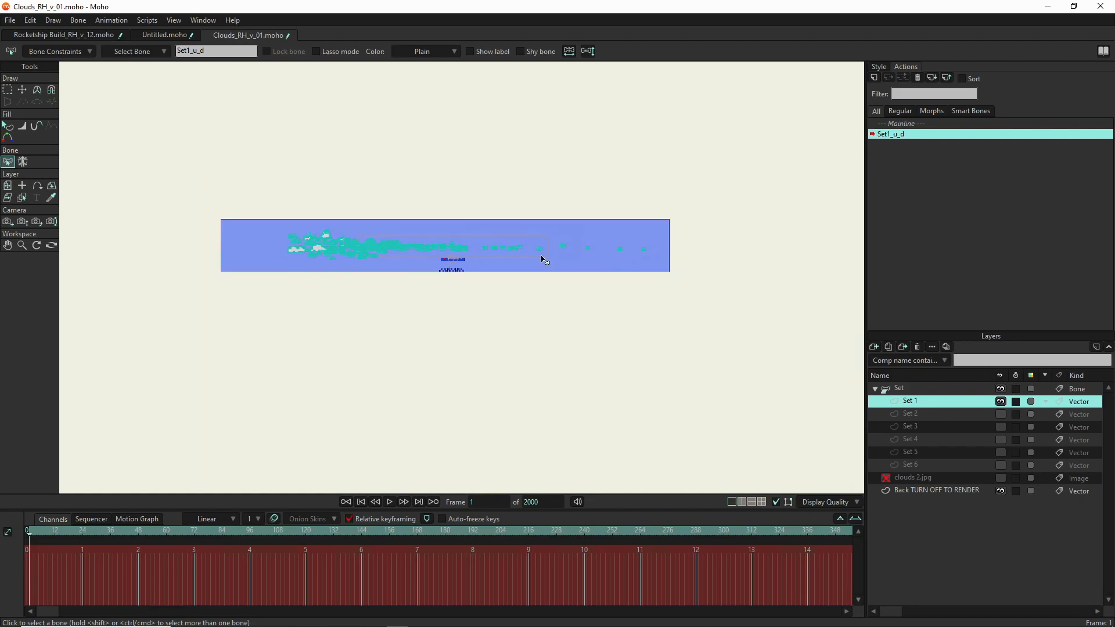
pyautogui.scroll(8, 459, 249)
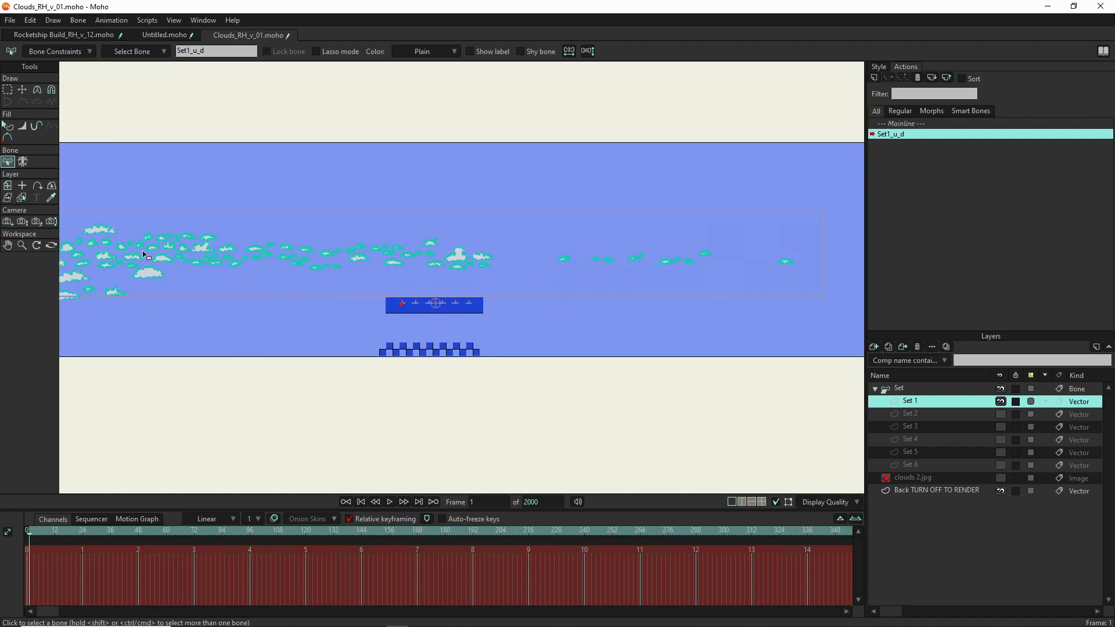
pyautogui.scroll(-4, 758, 279)
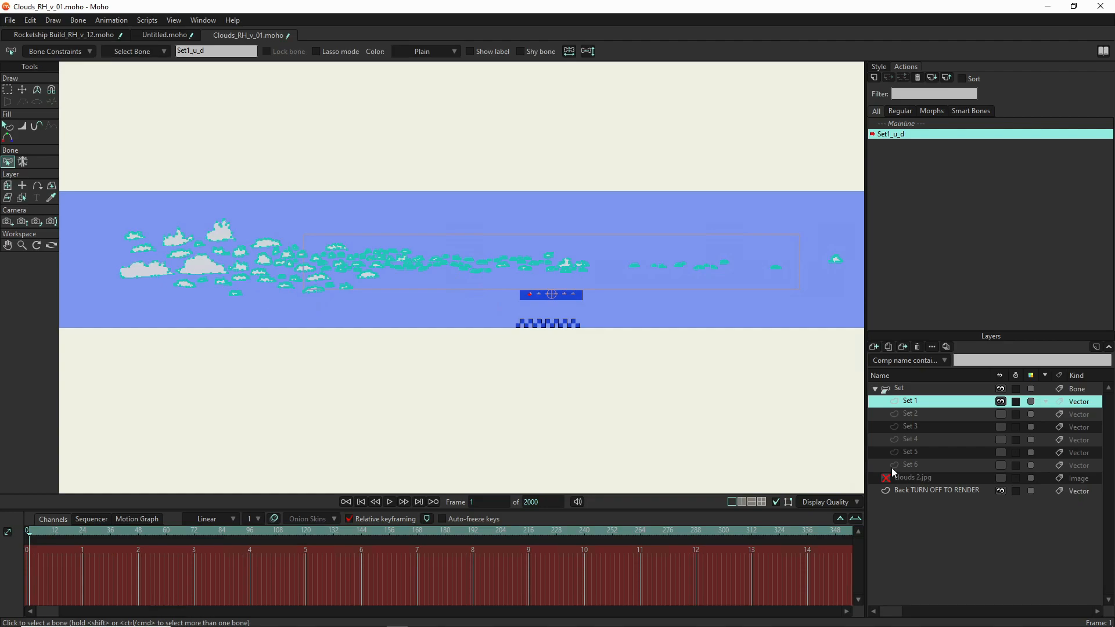
# - Show Set 2 in place of Set 1 to compare their cloud spreads, and restore the visibility of Set 1 alone
pyautogui.click(1001, 402)
pyautogui.click(1001, 414)
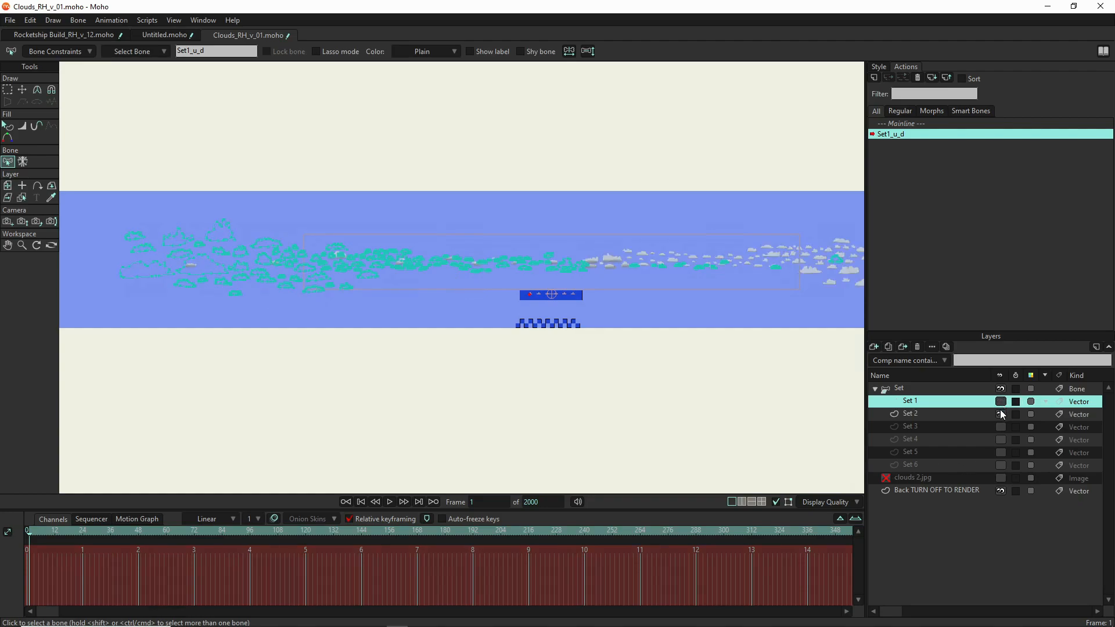
pyautogui.click(1001, 414)
pyautogui.click(1001, 401)
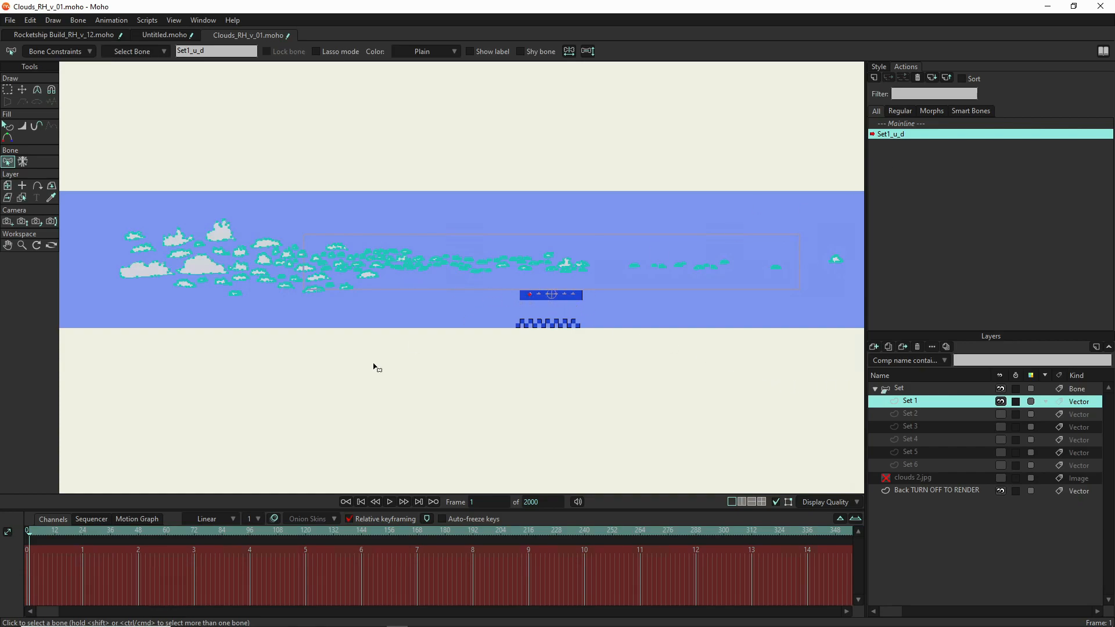
# - Rotate the Set1_u_d bone upward to an angle of about 147.43 degrees at frame 64 of the action
pyautogui.scroll(5, 530, 308)
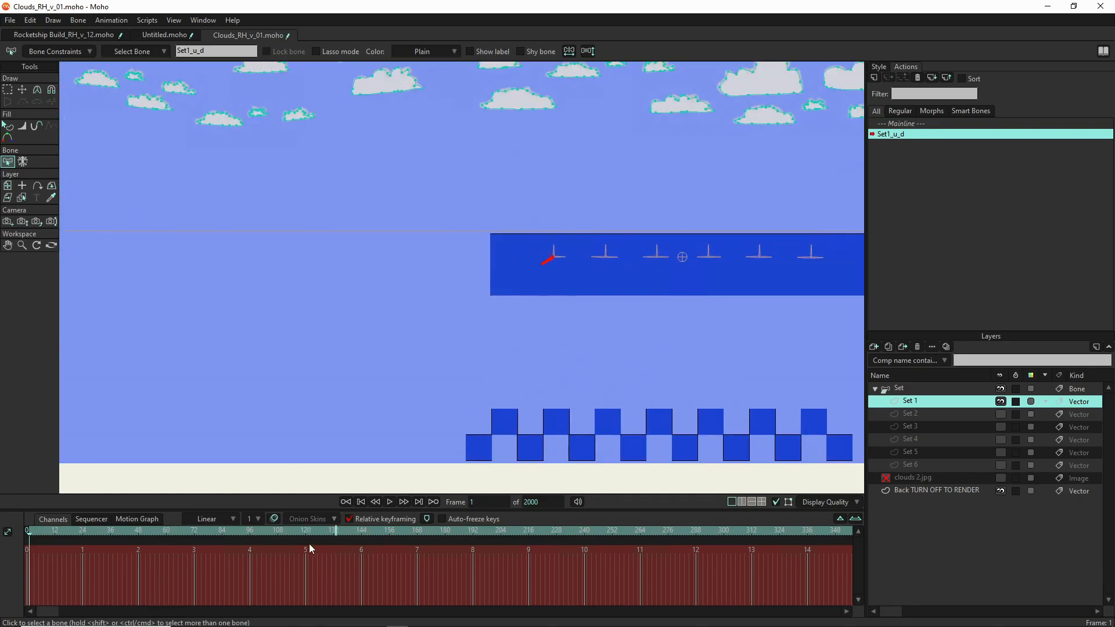
pyautogui.click(841, 520)
pyautogui.click(855, 520)
pyautogui.click(855, 521)
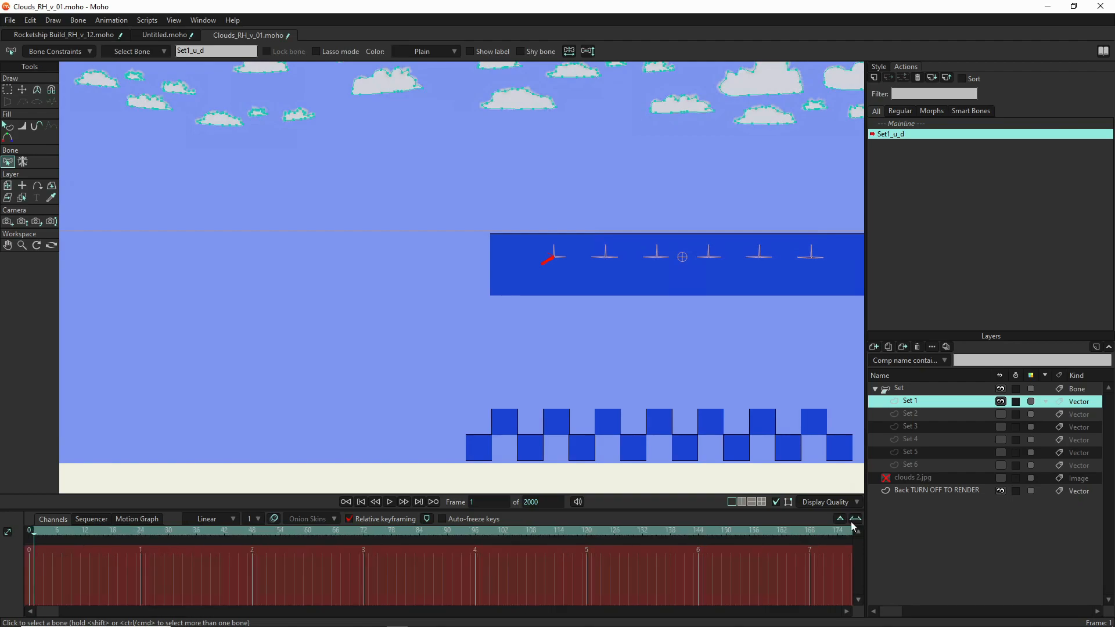
pyautogui.click(328, 536)
pyautogui.click(900, 389)
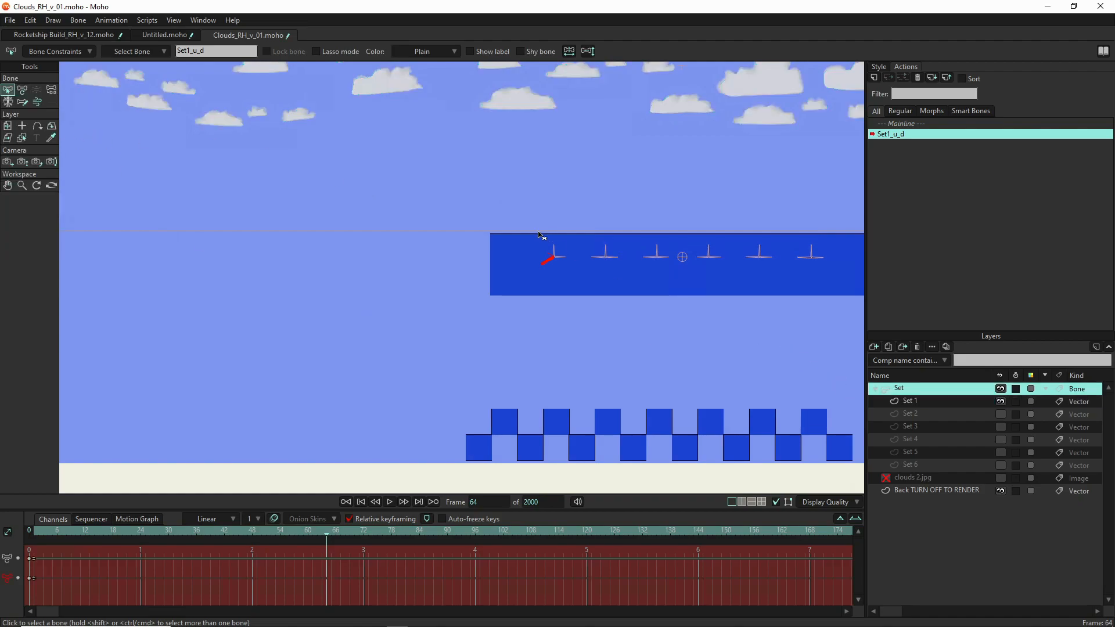
pyautogui.click(23, 90)
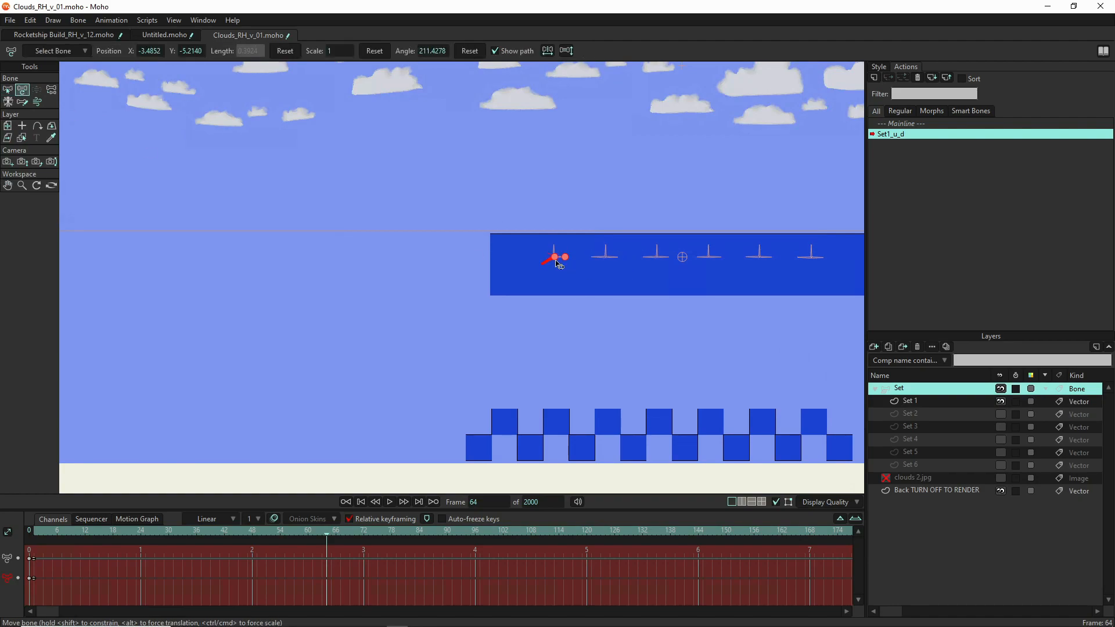
pyautogui.scroll(5, 552, 263)
pyautogui.moveTo(503, 271); pyautogui.dragTo(543, 179)
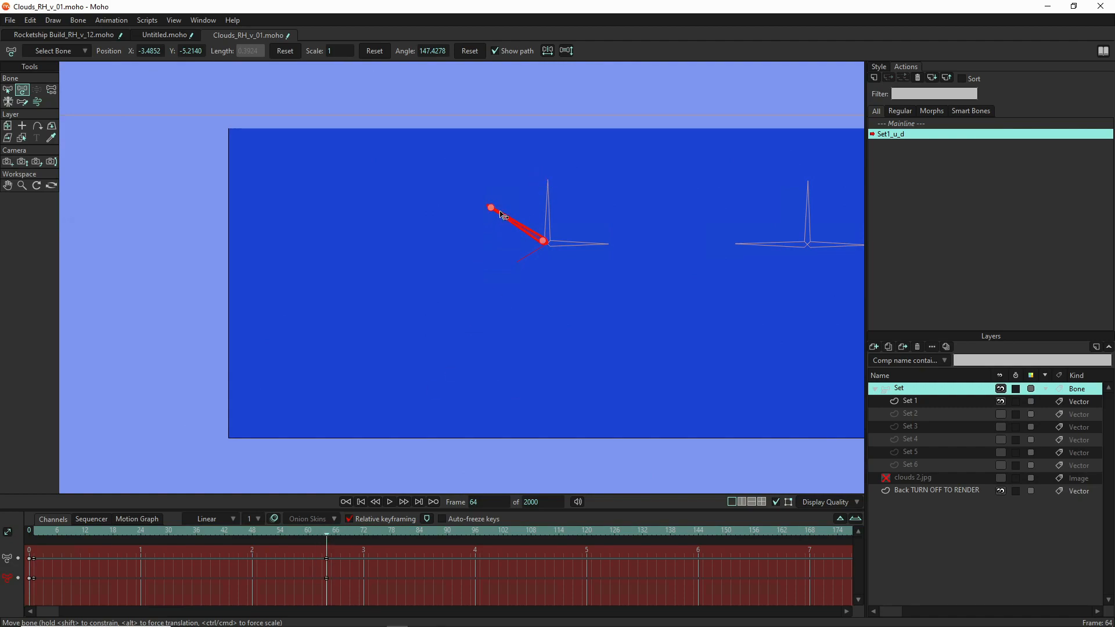
# - Scrub the action to check the bone's rotation and try shifting its frame 64 keyframe further along the timeline
pyautogui.moveTo(36, 535); pyautogui.dragTo(113, 532)
pyautogui.moveTo(182, 544); pyautogui.dragTo(220, 553)
pyautogui.click(326, 558)
pyautogui.moveTo(613, 546); pyautogui.dragTo(613, 546)
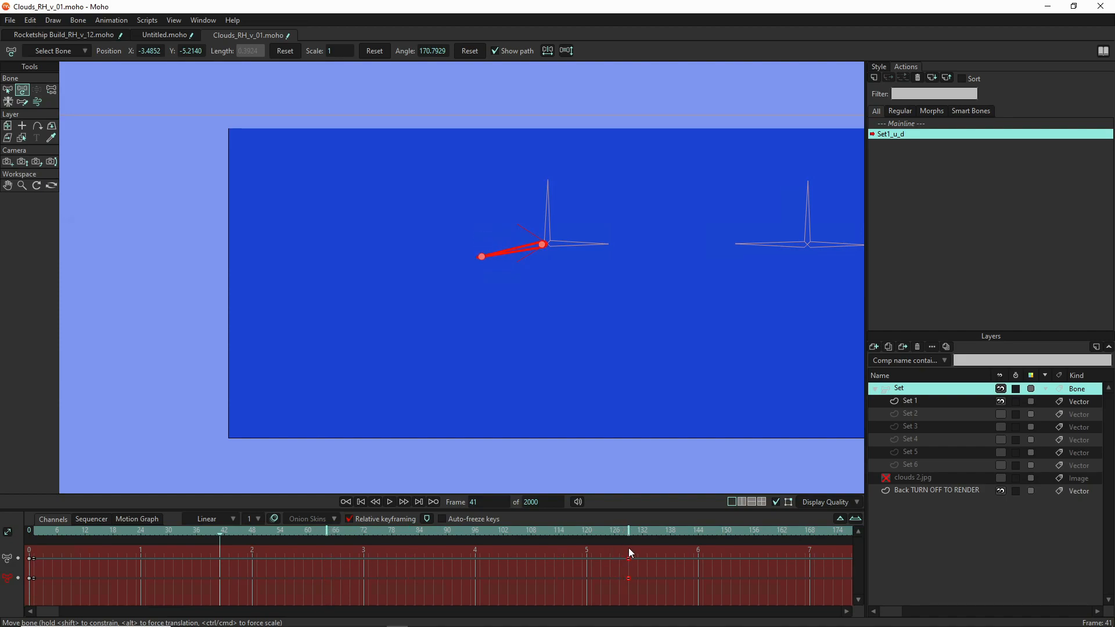
pyautogui.click(502, 261)
pyautogui.moveTo(503, 266)
pyautogui.mouseDown()
pyautogui.moveTo(498, 228)
pyautogui.moveTo(500, 286)
pyautogui.moveTo(498, 250)
pyautogui.moveTo(499, 274)
pyautogui.mouseUp()
pyautogui.moveTo(323, 531); pyautogui.dragTo(177, 536)
# - Select all the cloud points of the Set 1 layer at frame 1 of the action
pyautogui.scroll(-4, 270, 430)
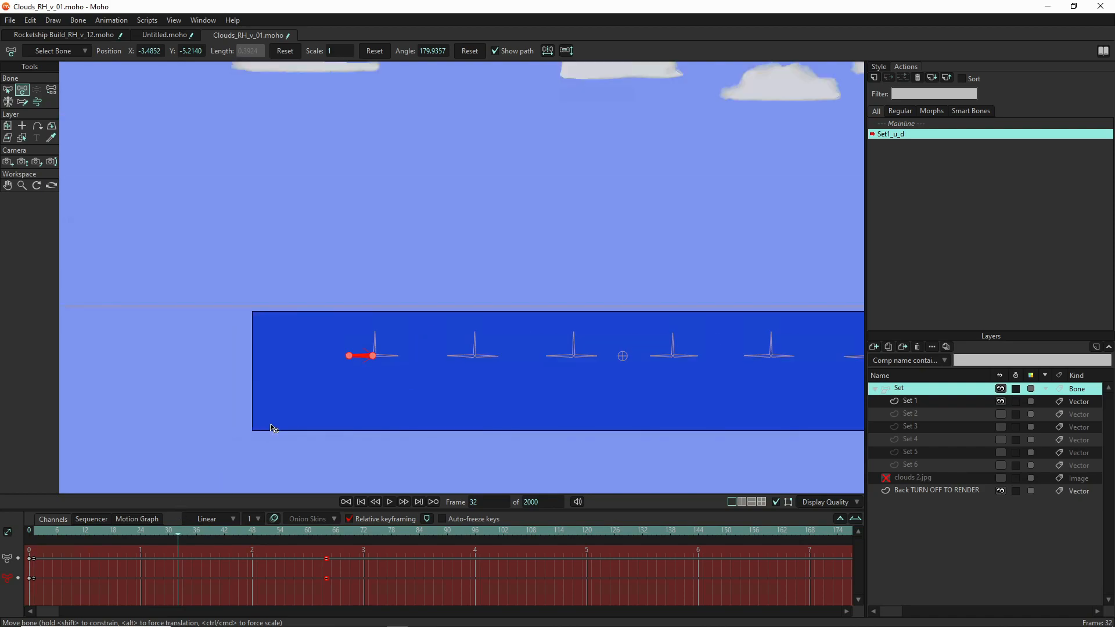
pyautogui.scroll(-2, 264, 419)
pyautogui.scroll(-3, 349, 377)
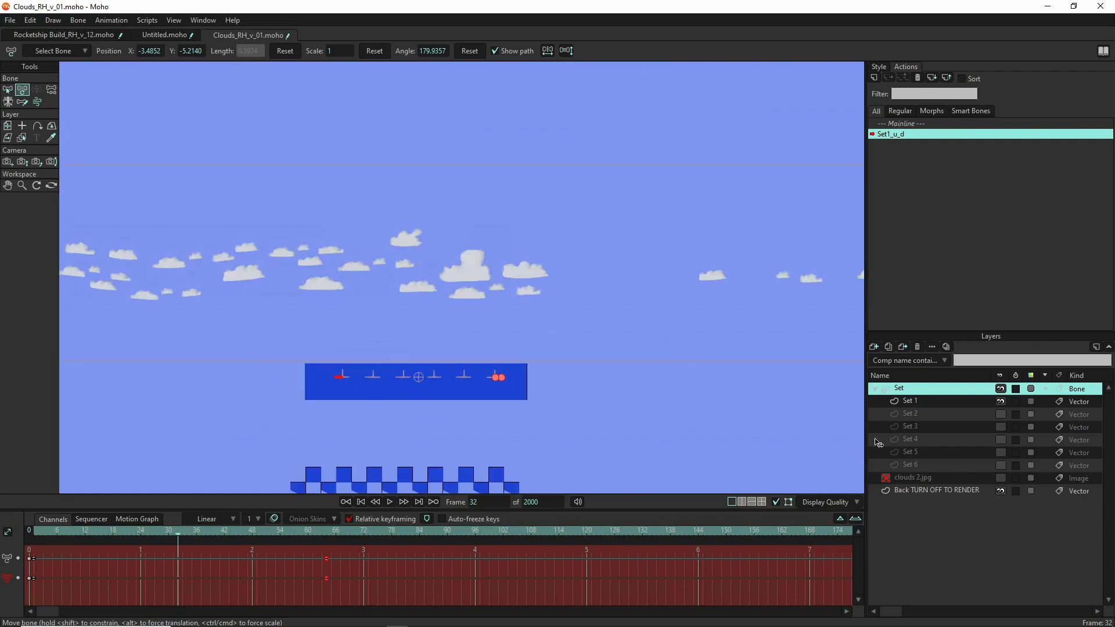
pyautogui.click(946, 403)
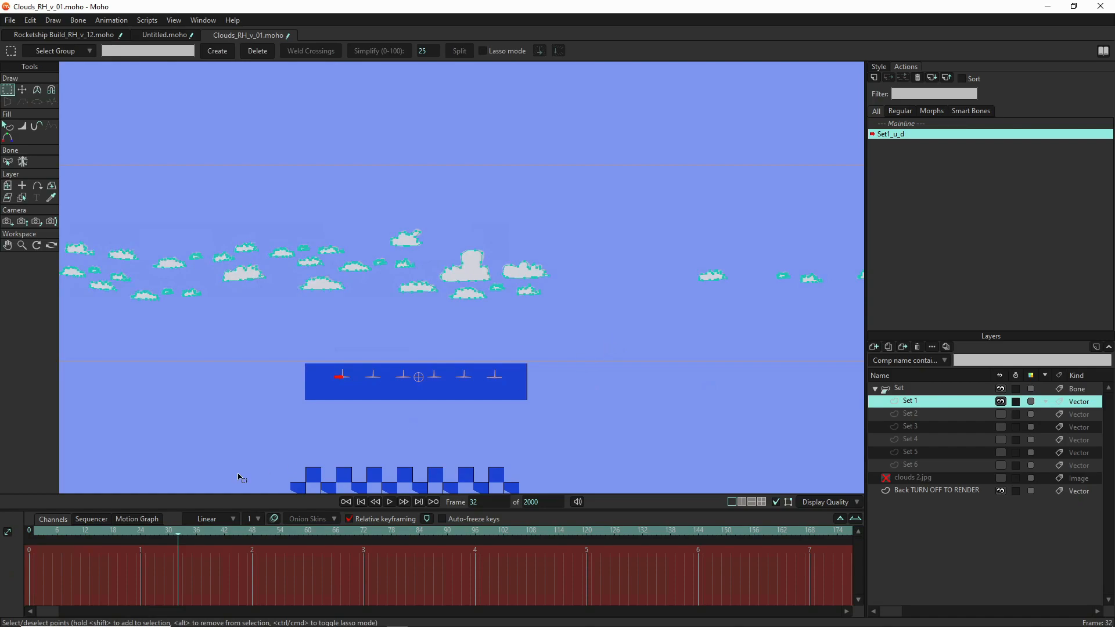
pyautogui.click(36, 532)
pyautogui.scroll(-3, 651, 218)
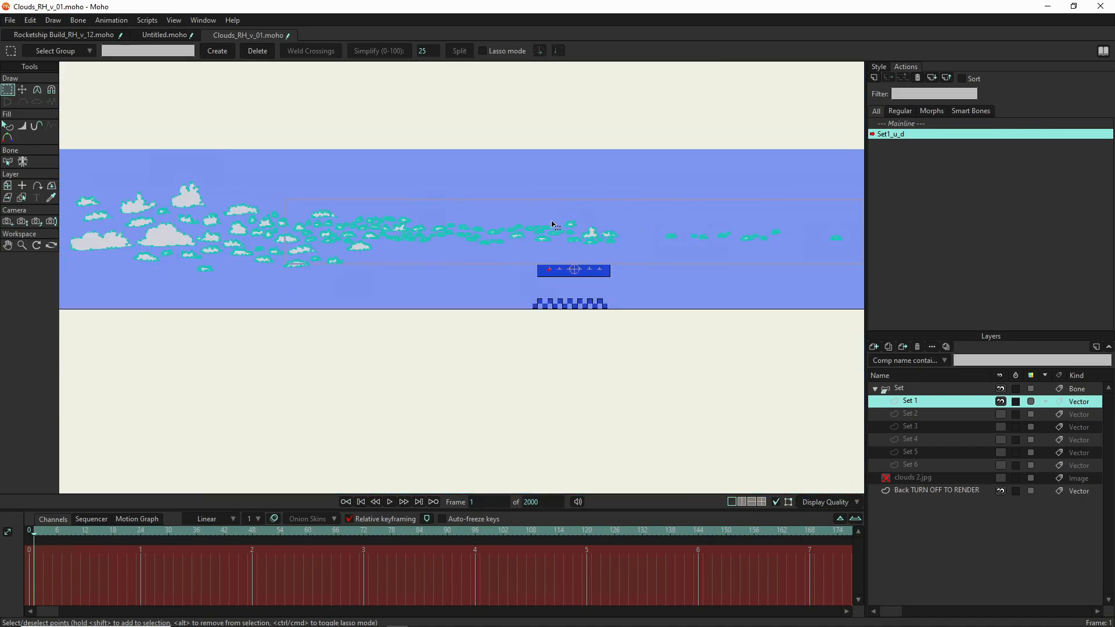
pyautogui.moveTo(468, 243); pyautogui.dragTo(394, 243)
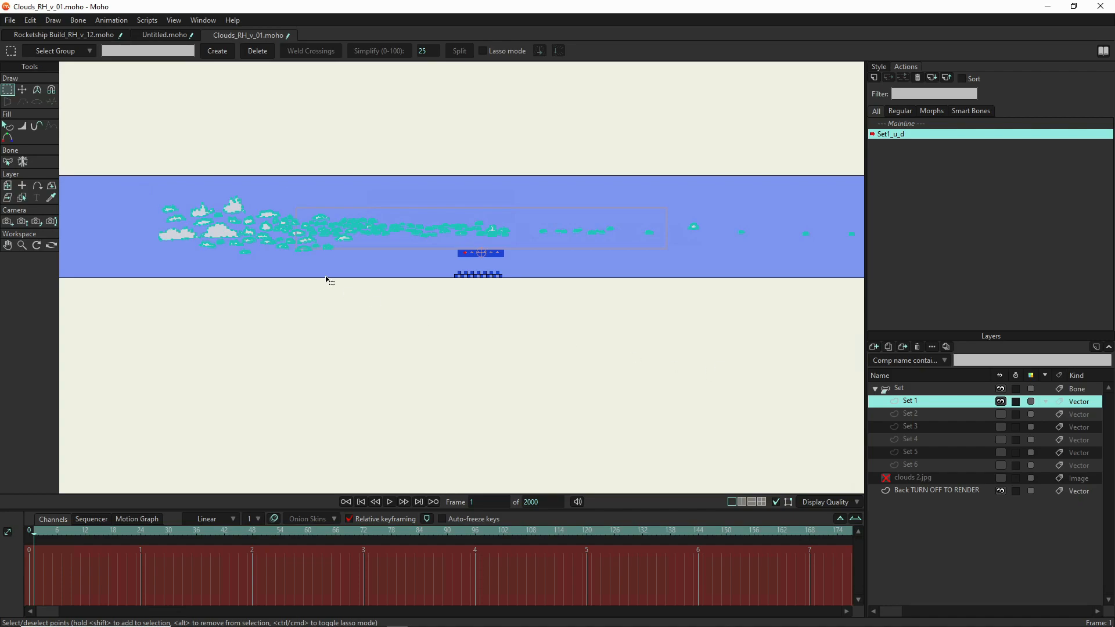
pyautogui.moveTo(131, 170); pyautogui.dragTo(946, 273)
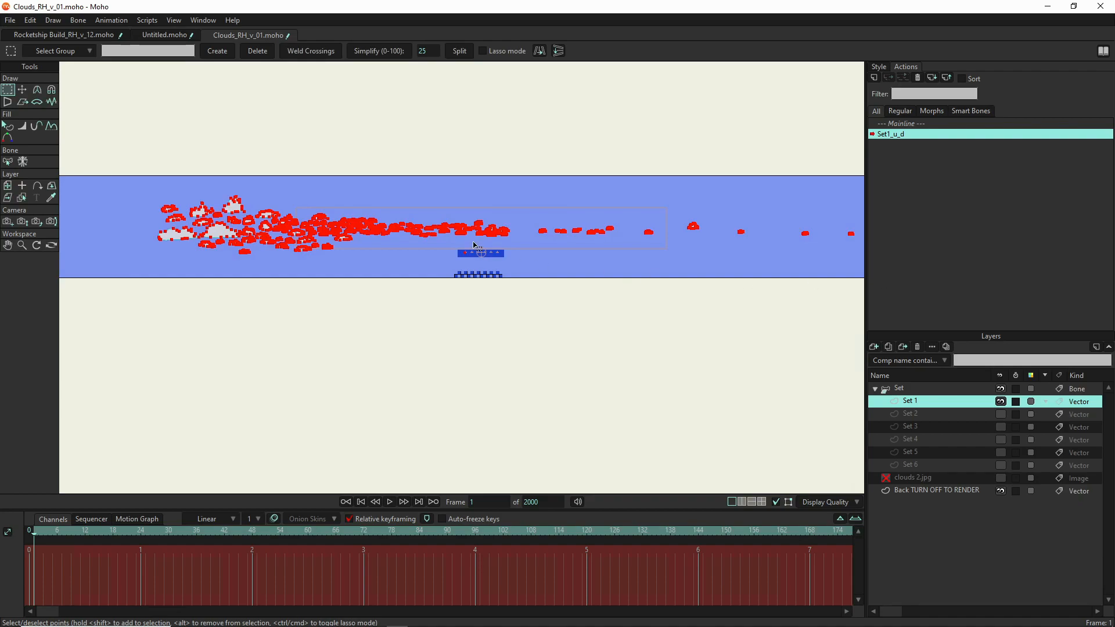
pyautogui.scroll(-2, 473, 246)
pyautogui.scroll(-1, 473, 245)
pyautogui.scroll(7, 470, 242)
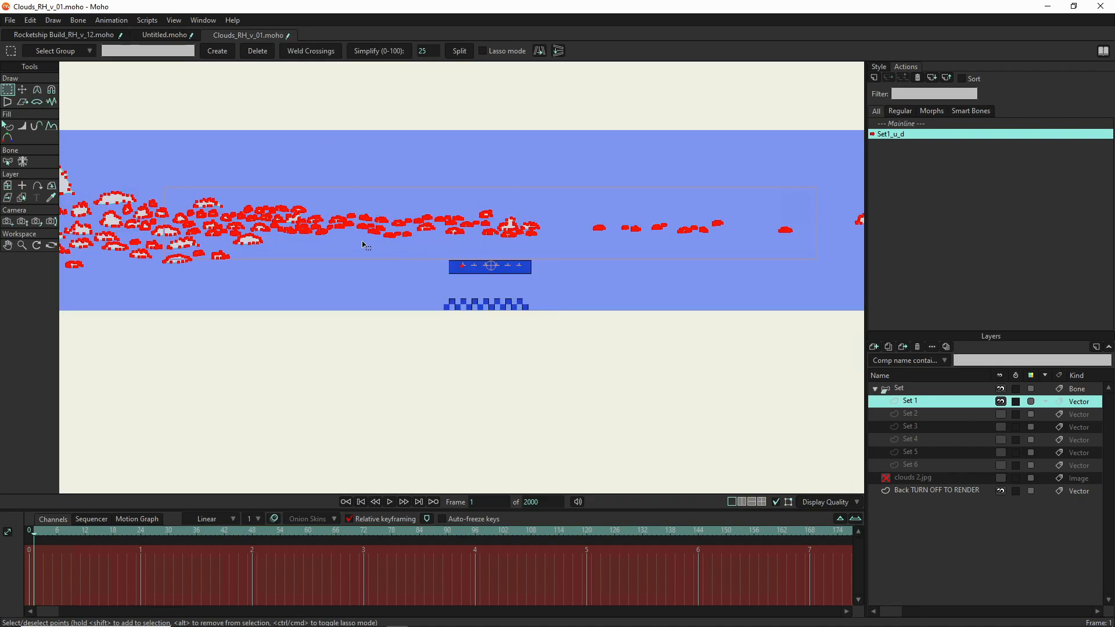
# - Move the selected cloud points straight down to a Y position of about -8.50 at frame 1
pyautogui.press('t')
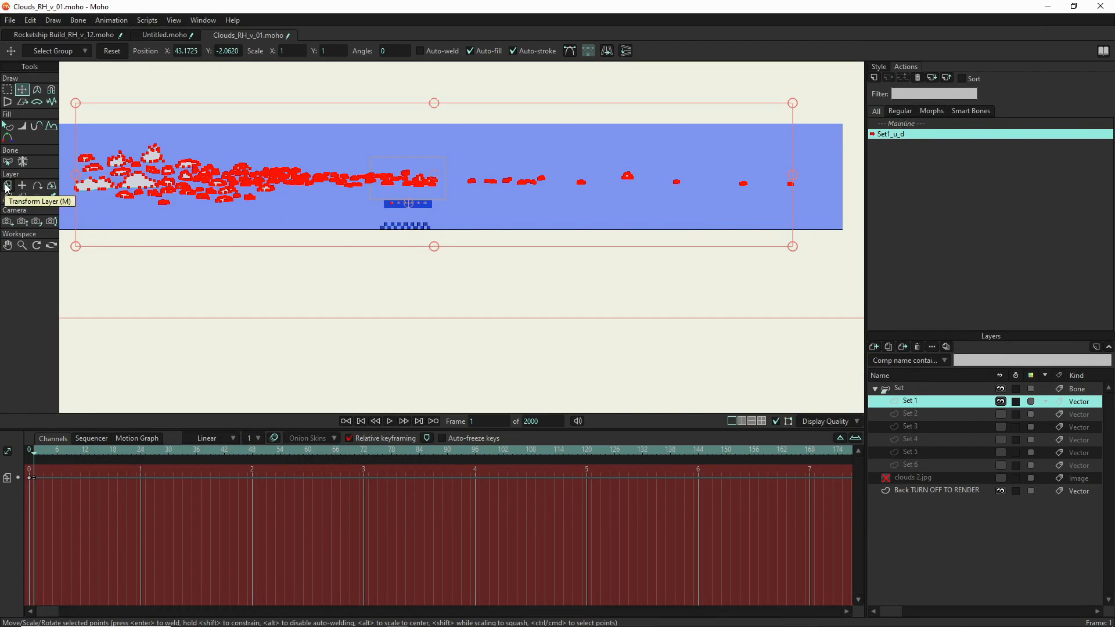
pyautogui.click(7, 186)
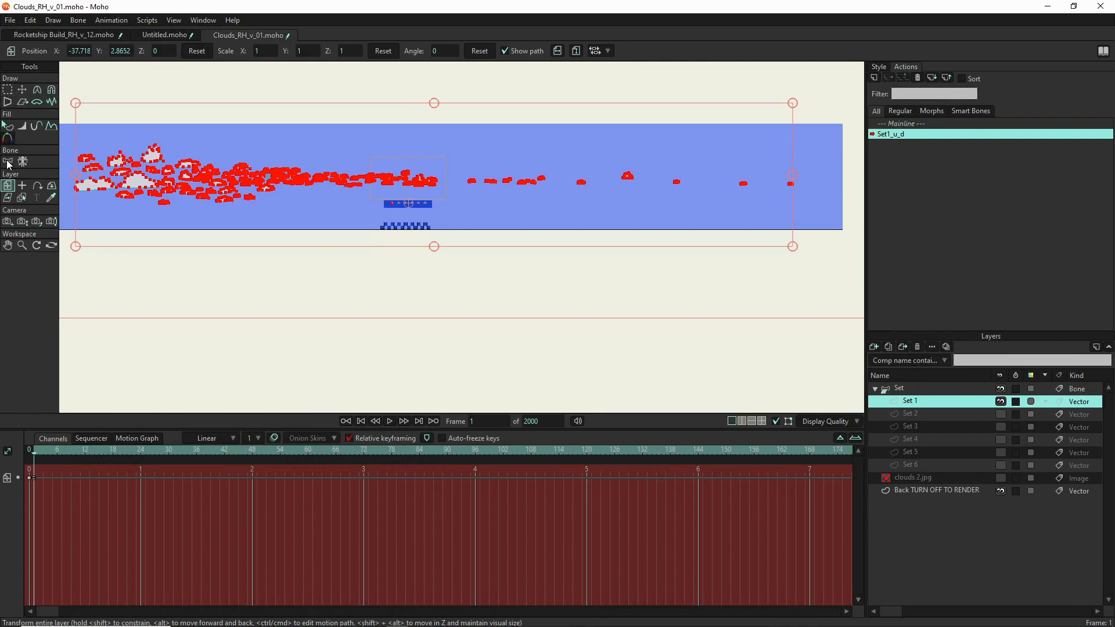
pyautogui.click(21, 91)
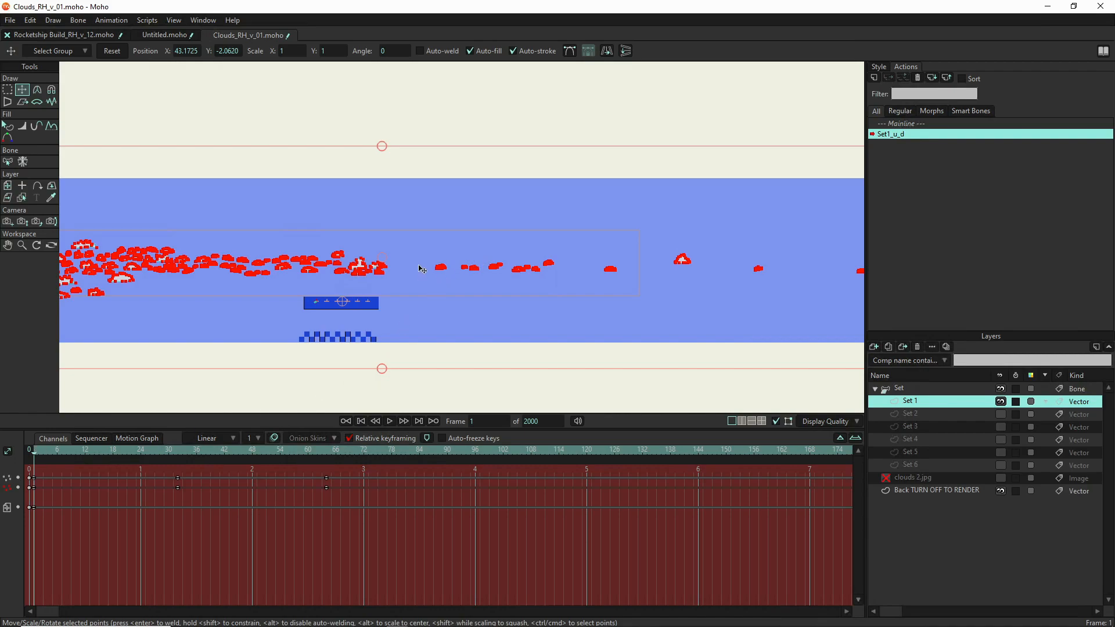
pyautogui.moveTo(416, 262); pyautogui.dragTo(418, 306)
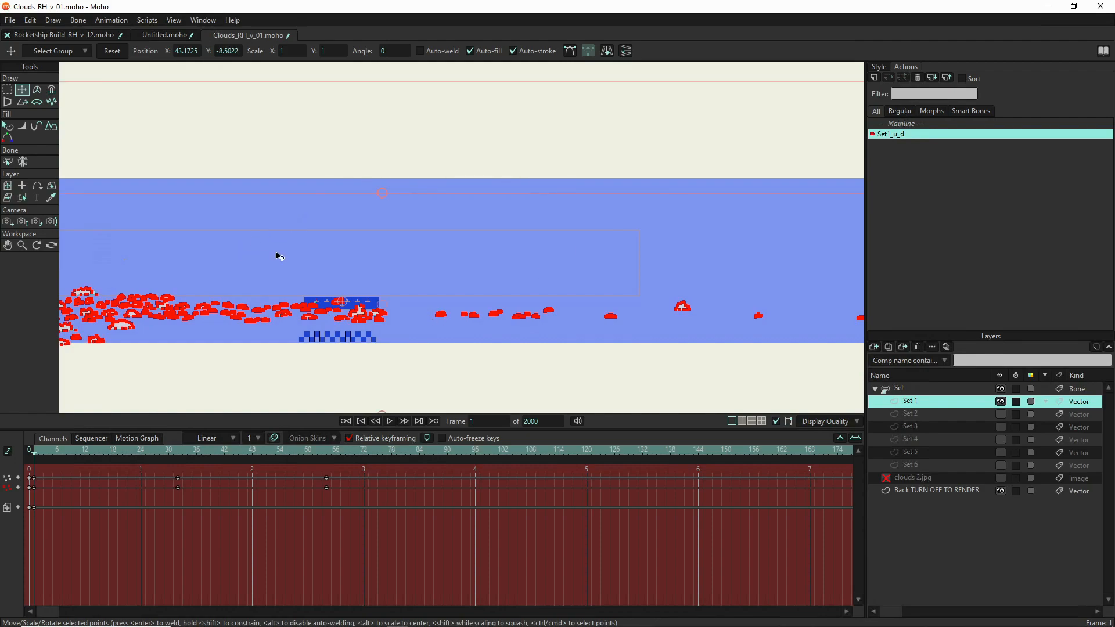
# - Raise the selected cloud points to a Y position of about 1.81 at frame 64 of the action
pyautogui.scroll(-1, 489, 230)
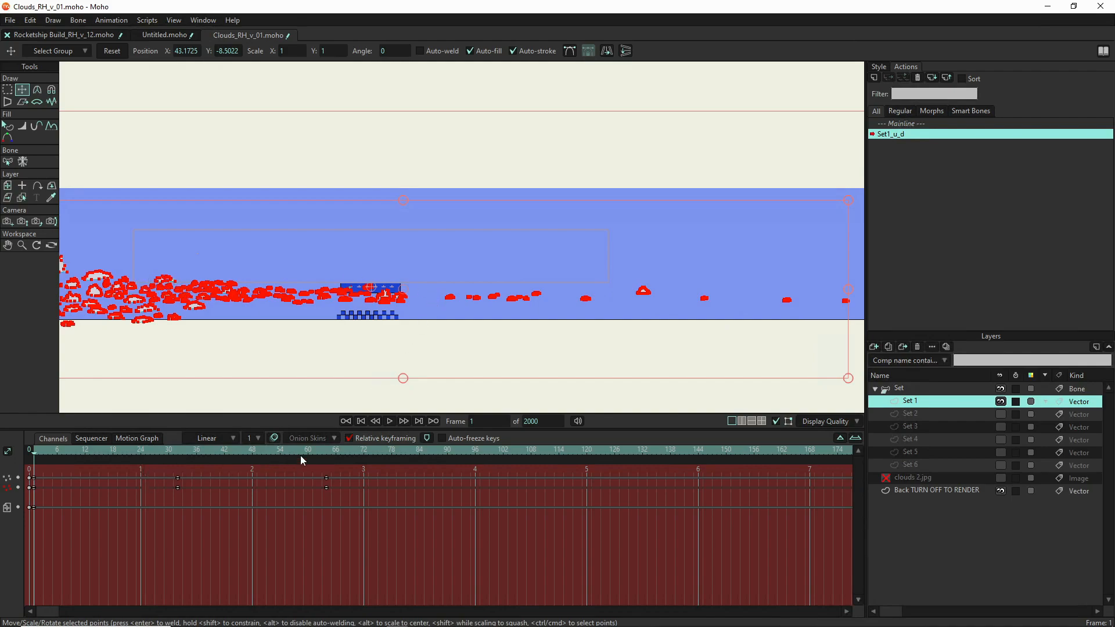
pyautogui.click(326, 449)
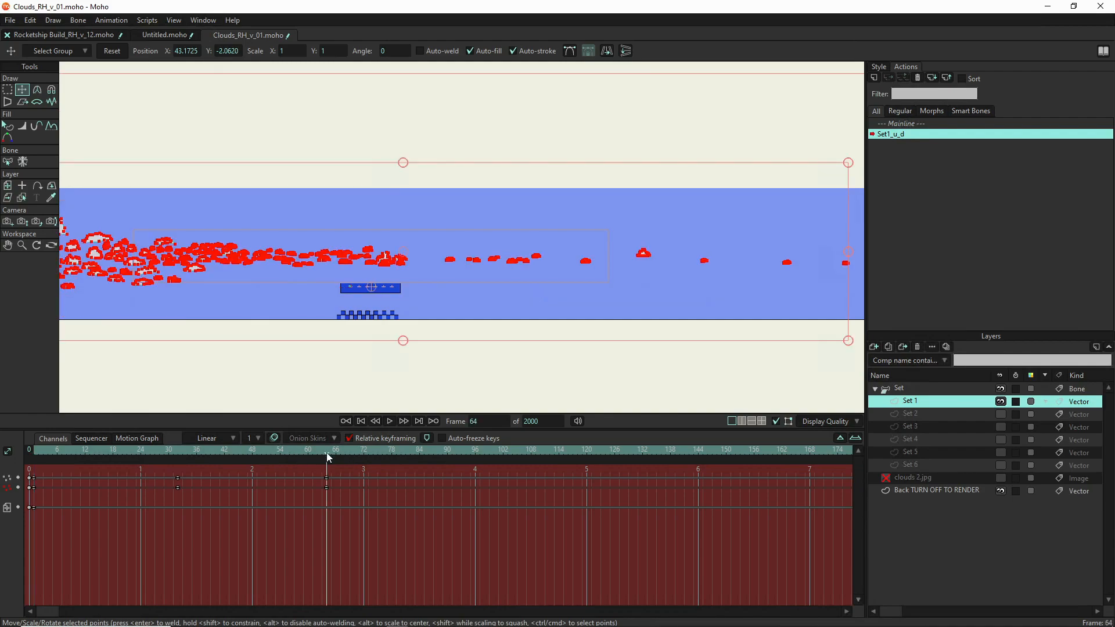
pyautogui.click(179, 451)
pyautogui.click(329, 451)
pyautogui.moveTo(267, 265); pyautogui.dragTo(272, 242)
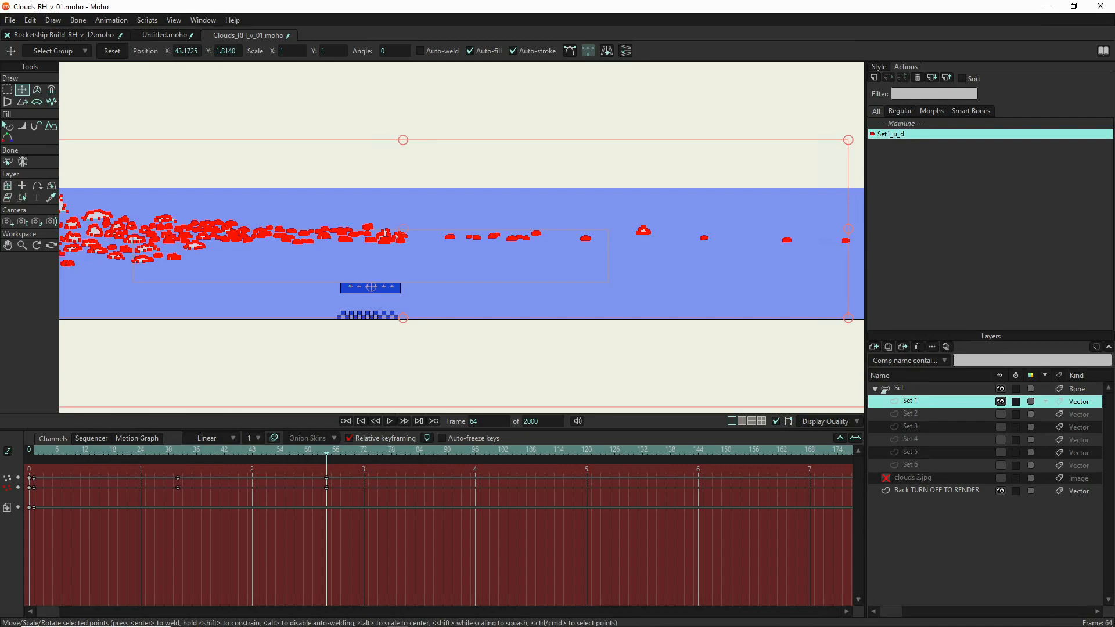
# - Clear the point selection and examine the height of the Set 1 clouds at frames 64 and 32 of the action
pyautogui.click(356, 237)
pyautogui.scroll(4, 358, 237)
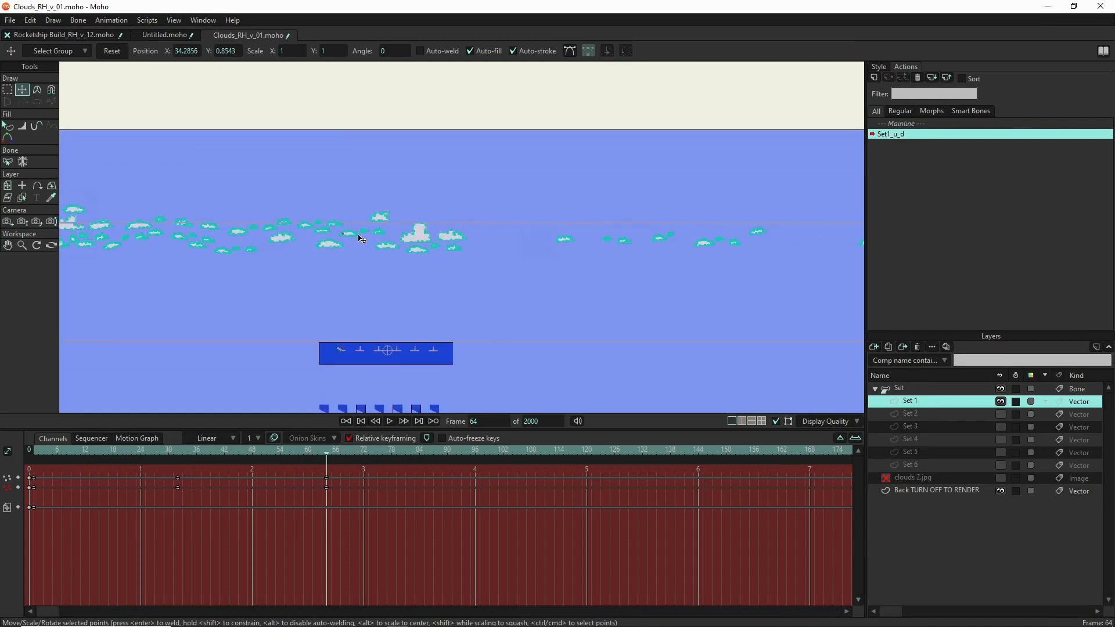
pyautogui.scroll(1, 347, 220)
pyautogui.scroll(2, 269, 209)
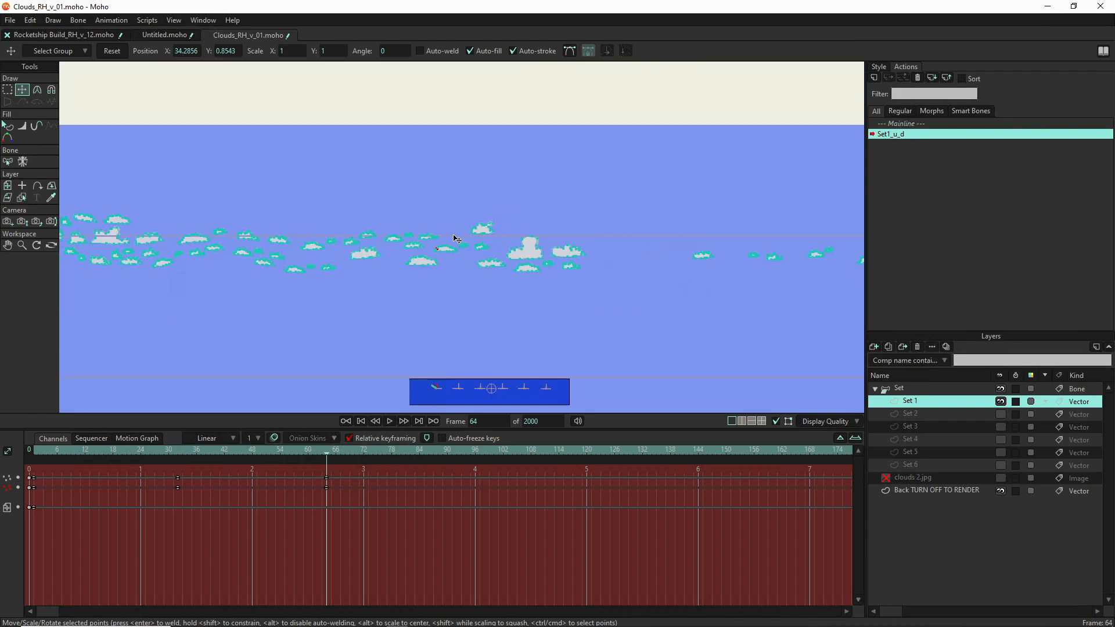
pyautogui.scroll(-3, 450, 240)
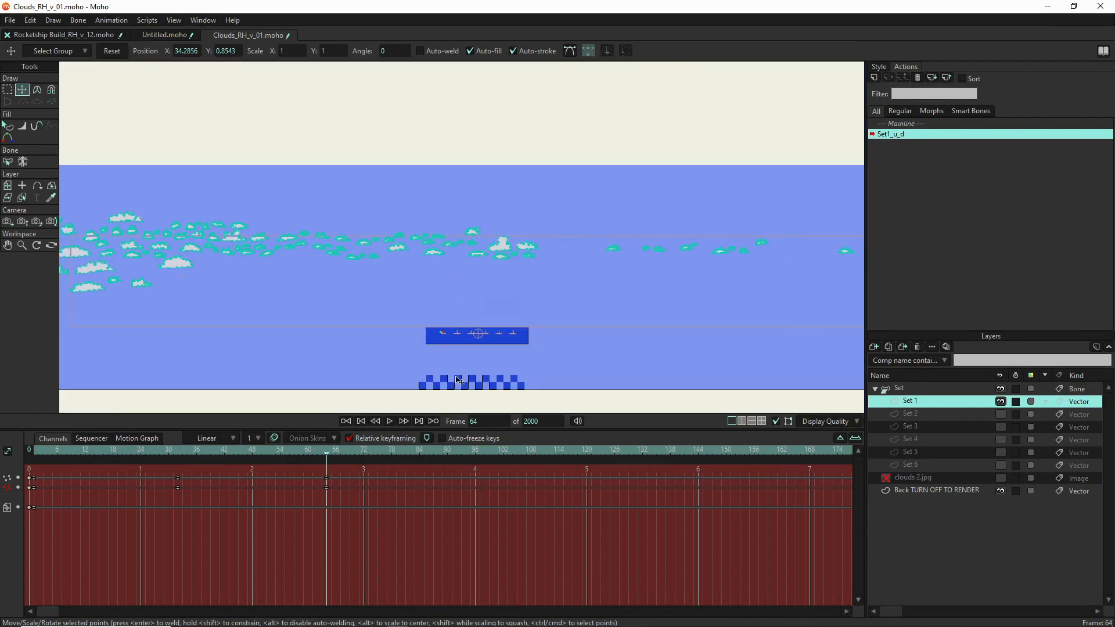
pyautogui.click(178, 452)
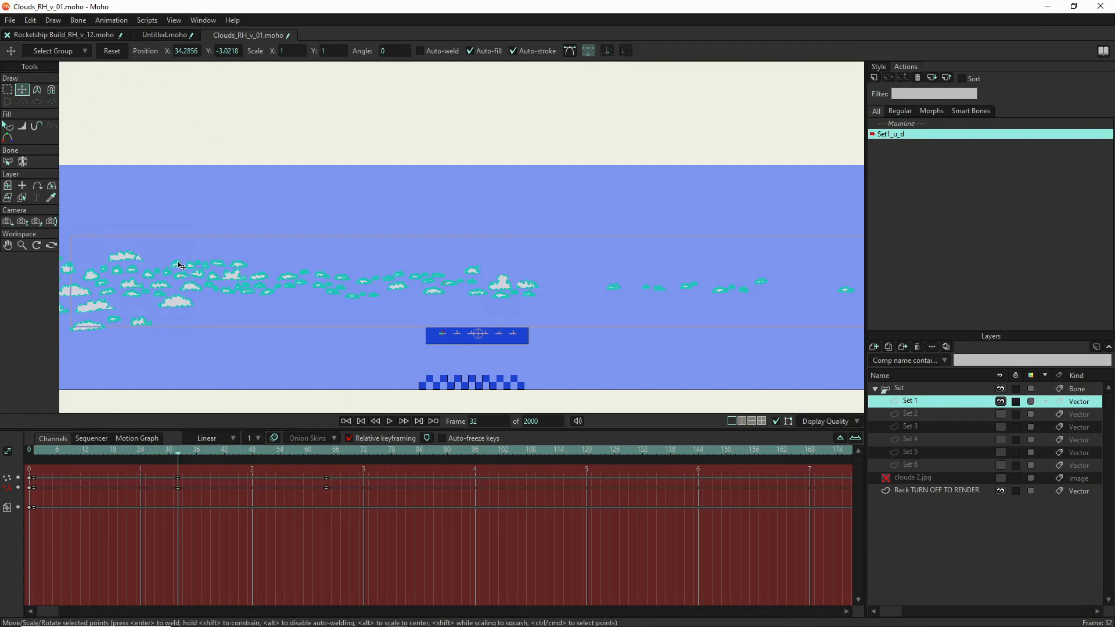
pyautogui.scroll(-3, 352, 277)
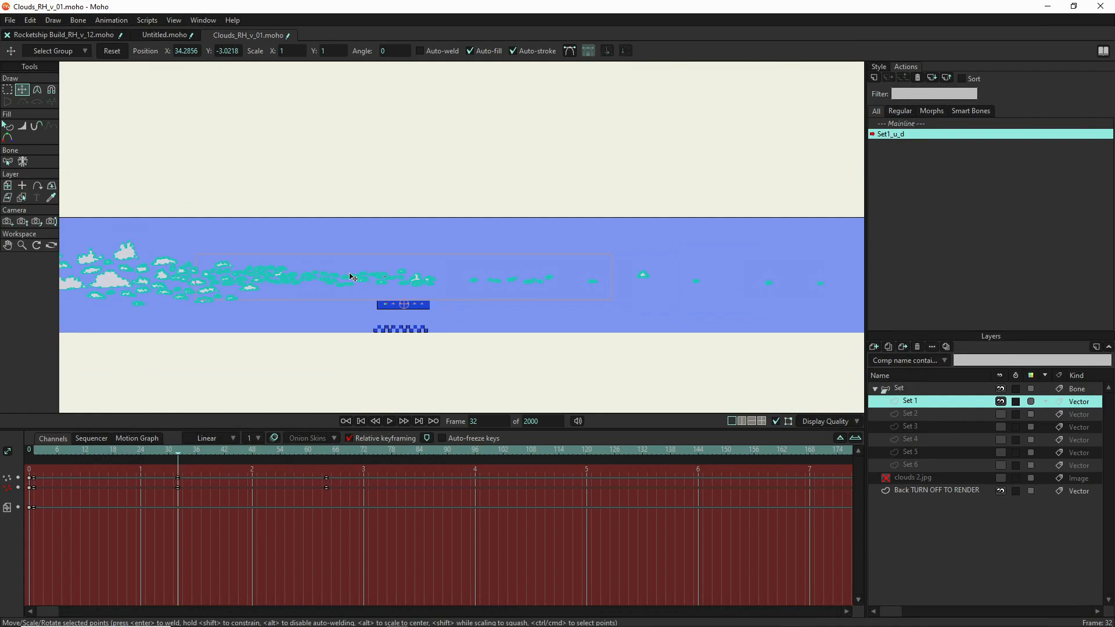
pyautogui.scroll(-2, 533, 220)
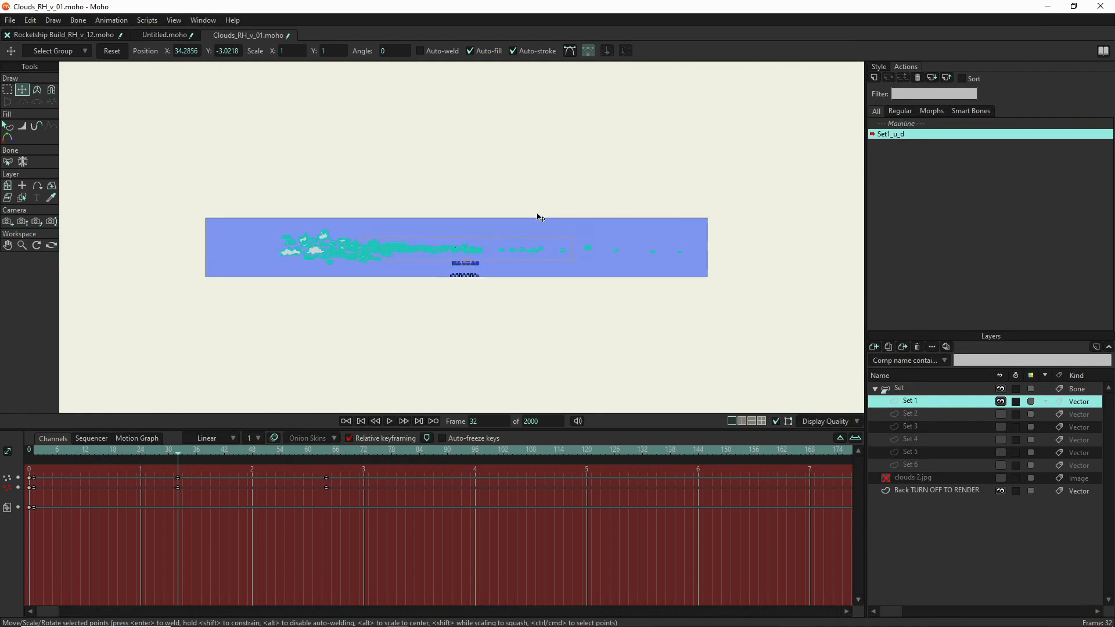
pyautogui.press('g')
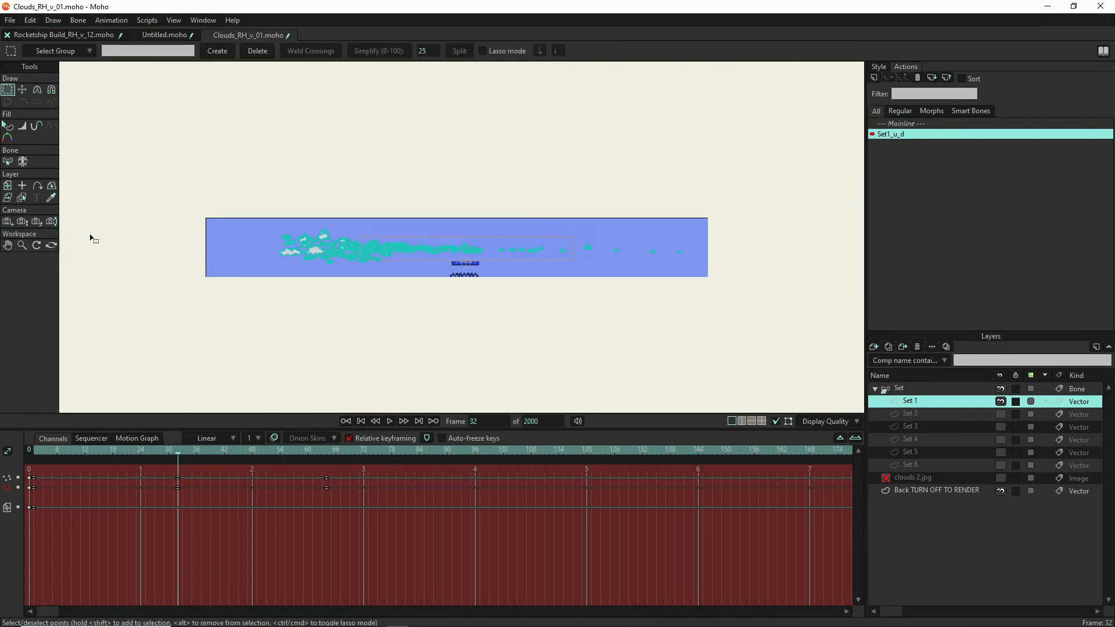
# - Select all the Set 1 cloud points at frame 32 of the action for transforming, and return to the Mainline
pyautogui.moveTo(215, 203); pyautogui.dragTo(755, 292)
pyautogui.press('t')
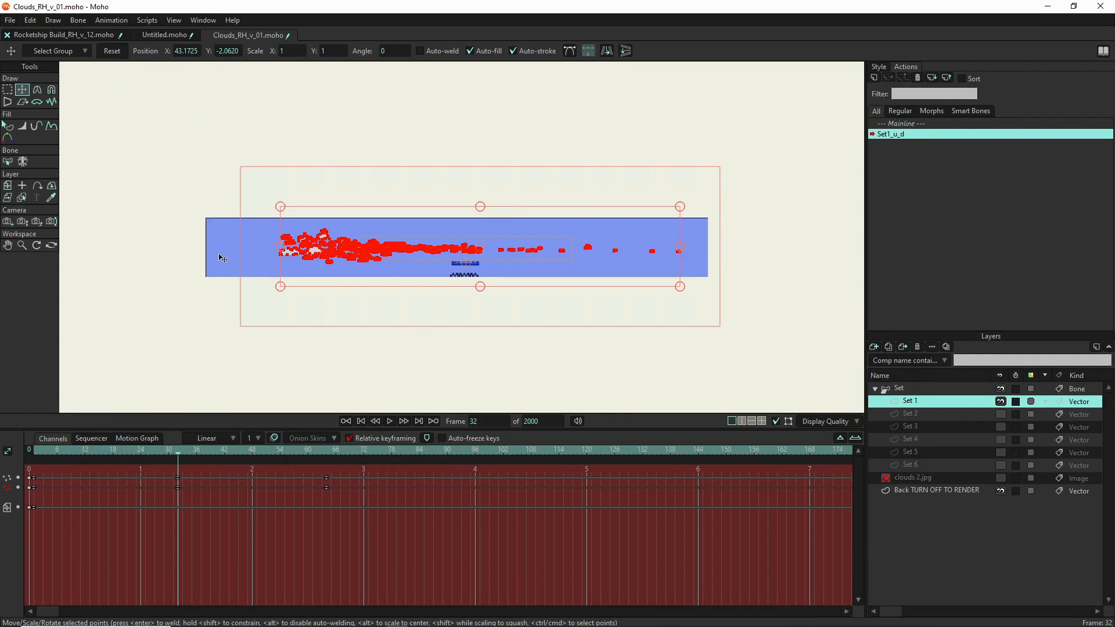
pyautogui.click(905, 123)
pyautogui.doubleClick(905, 123)
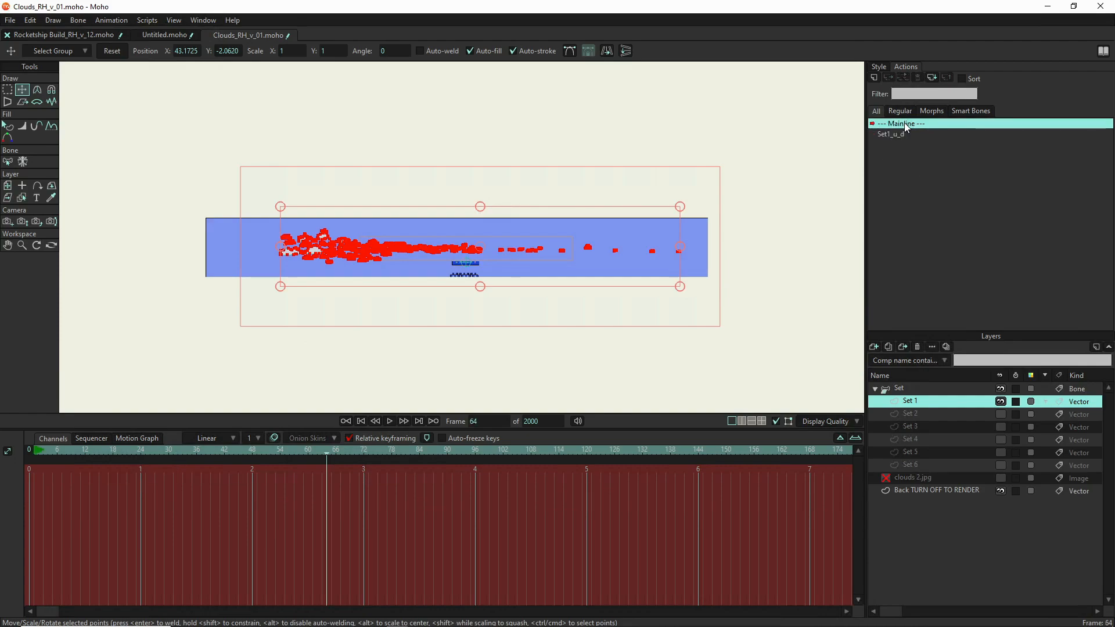
# - Test the first horizontal control bone of the Set layer at frame 0 with the Manipulate Bones tool
pyautogui.click(903, 386)
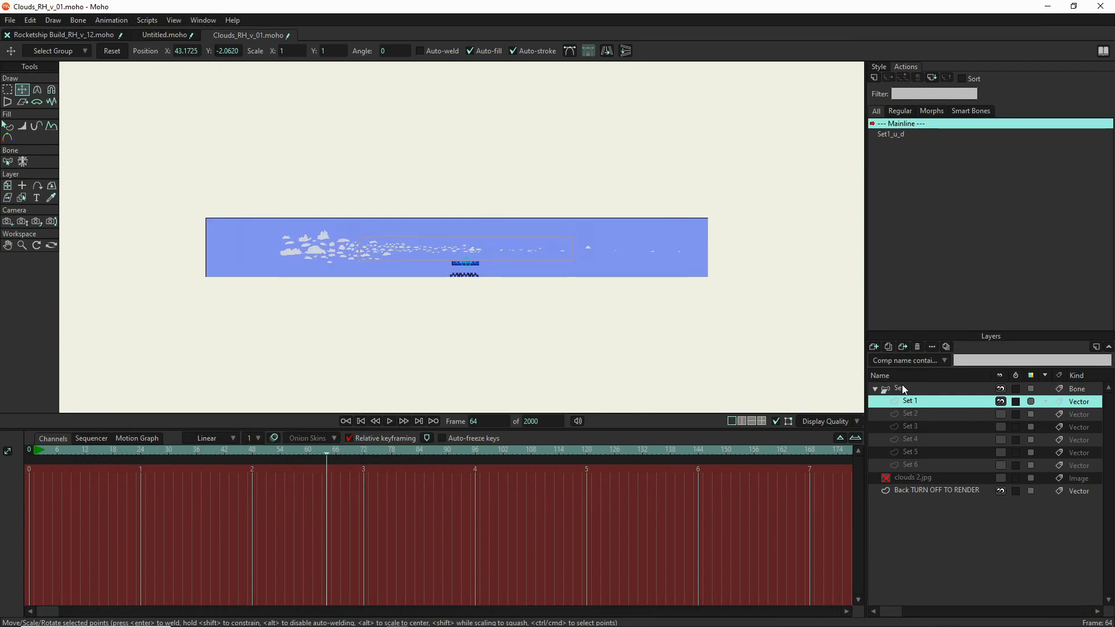
pyautogui.click(29, 446)
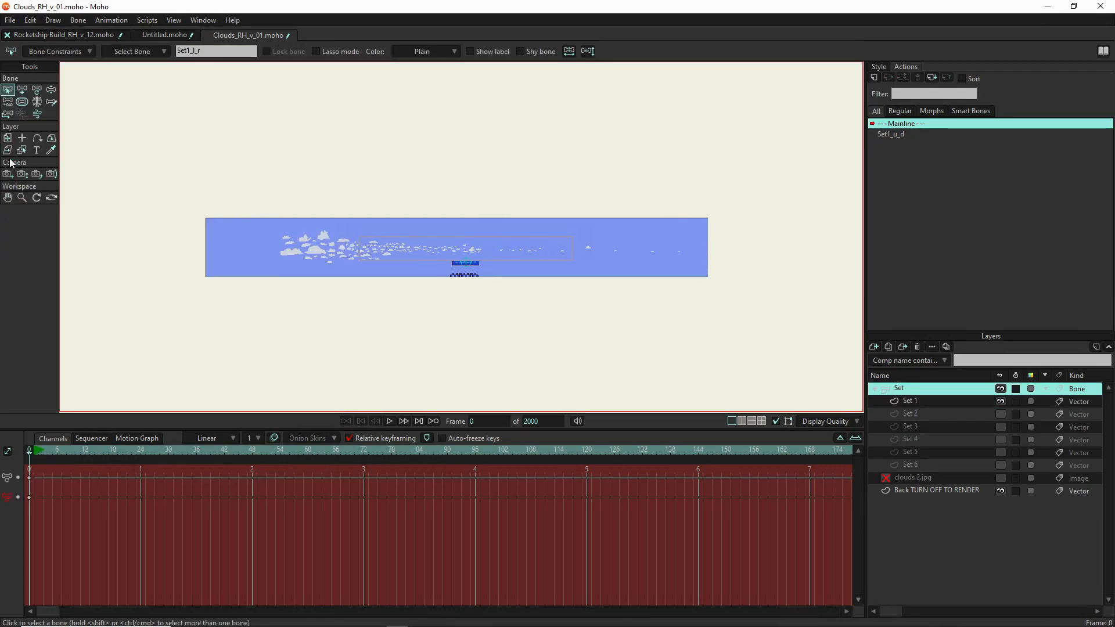
pyautogui.click(51, 90)
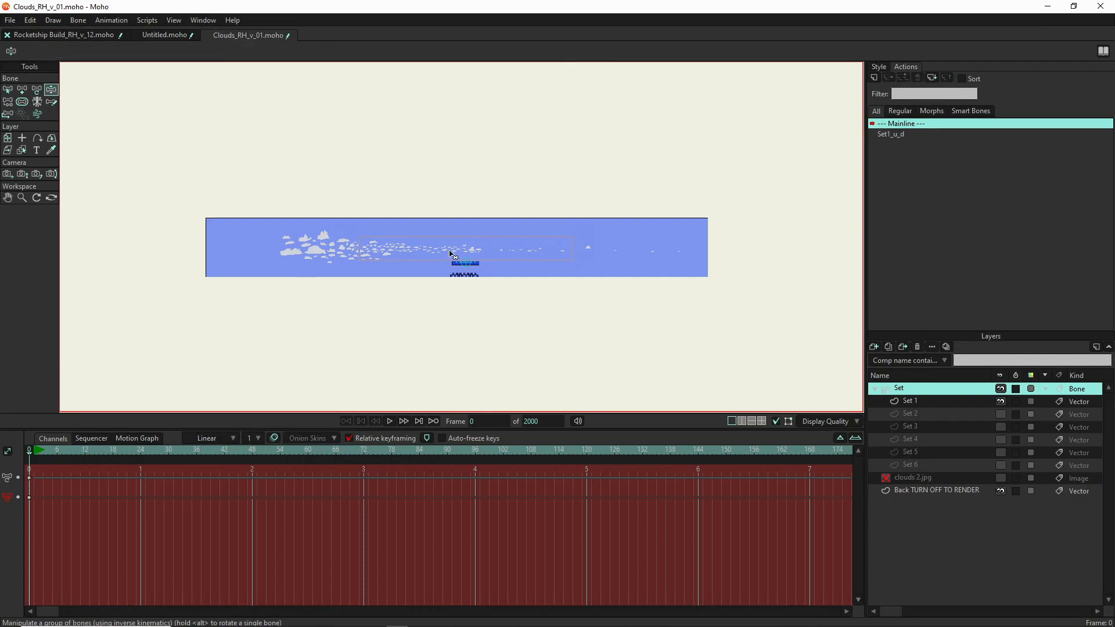
pyautogui.scroll(2, 453, 254)
pyautogui.scroll(3, 453, 255)
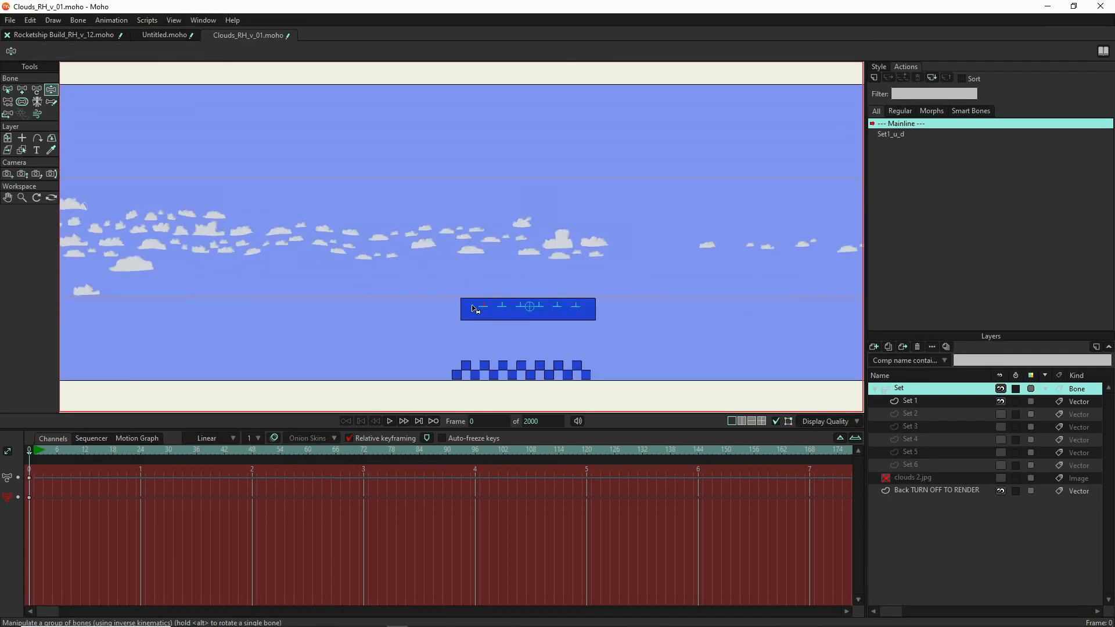
pyautogui.scroll(2, 483, 314)
pyautogui.moveTo(490, 310)
pyautogui.mouseDown()
pyautogui.moveTo(491, 325)
pyautogui.moveTo(491, 298)
pyautogui.moveTo(476, 306)
pyautogui.mouseUp()
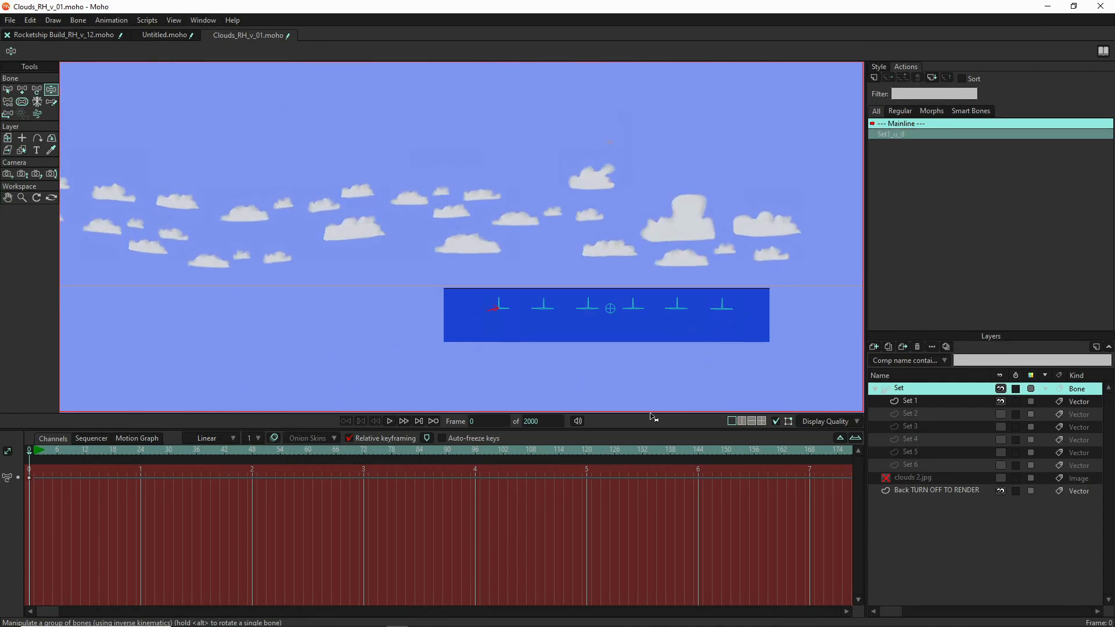
# - Toggle the Back TURN OFF TO RENDER layer off and on to inspect the bones, and swing the first horizontal bone again
pyautogui.click(1004, 490)
pyautogui.click(1004, 490)
pyautogui.click(1004, 491)
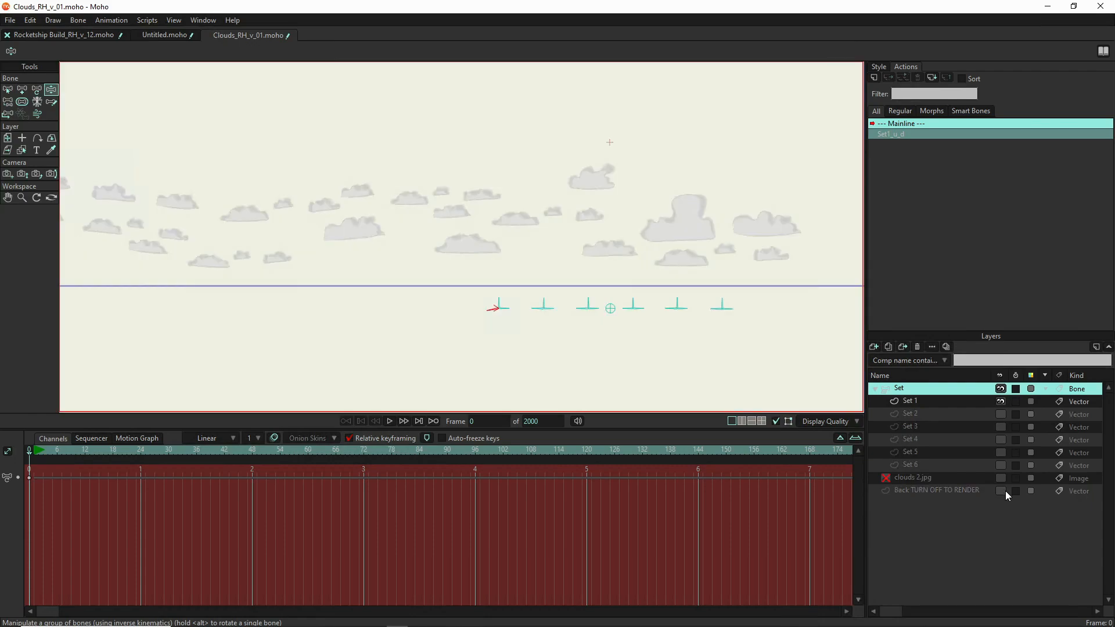
pyautogui.click(1004, 490)
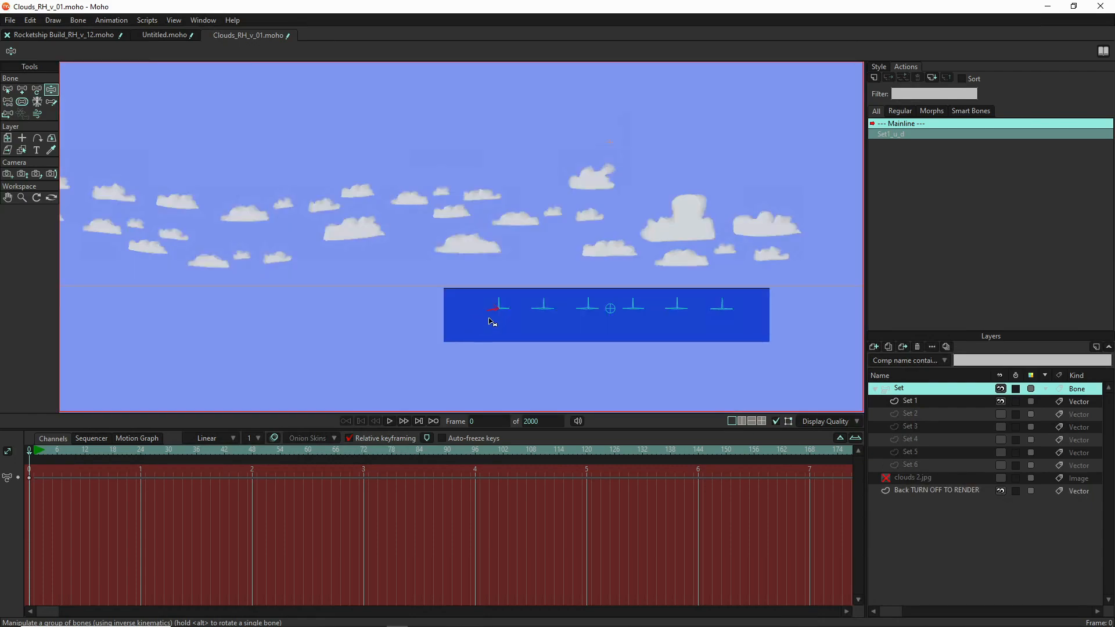
pyautogui.moveTo(493, 314); pyautogui.dragTo(491, 315)
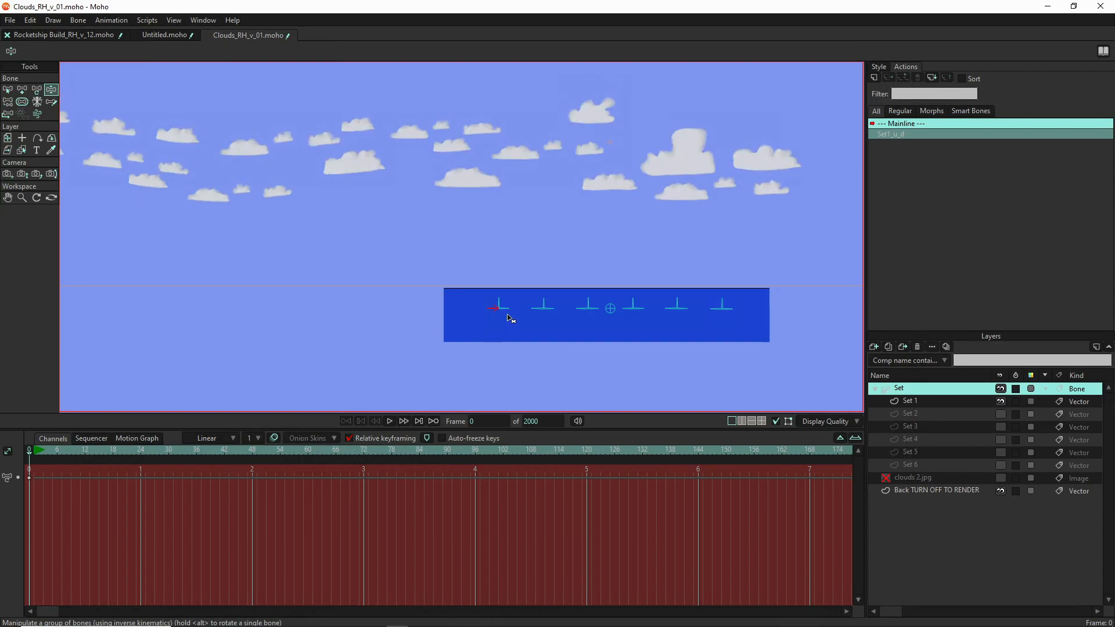
# - Select the first vertical bone and create a smart bone action named Set1_l_r
pyautogui.click(500, 300)
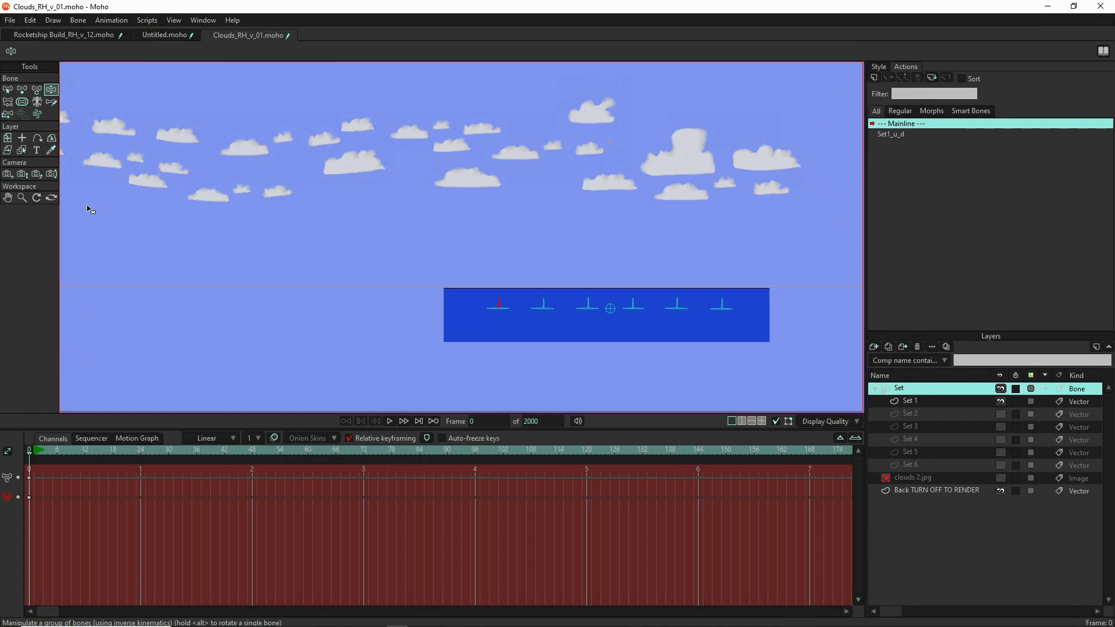
pyautogui.click(8, 91)
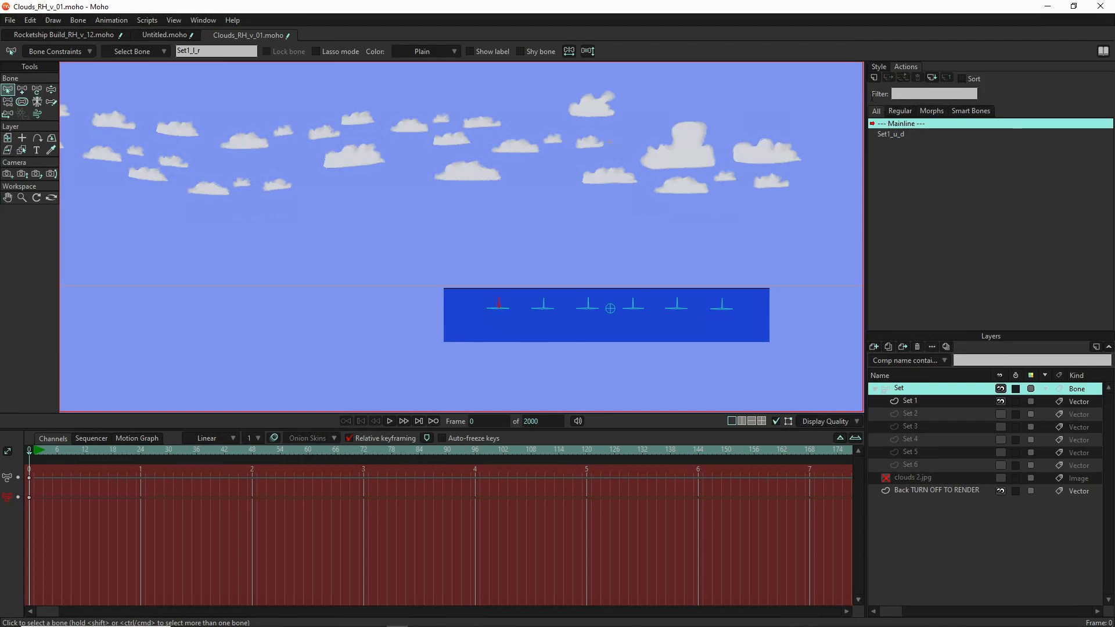
pyautogui.click(873, 78)
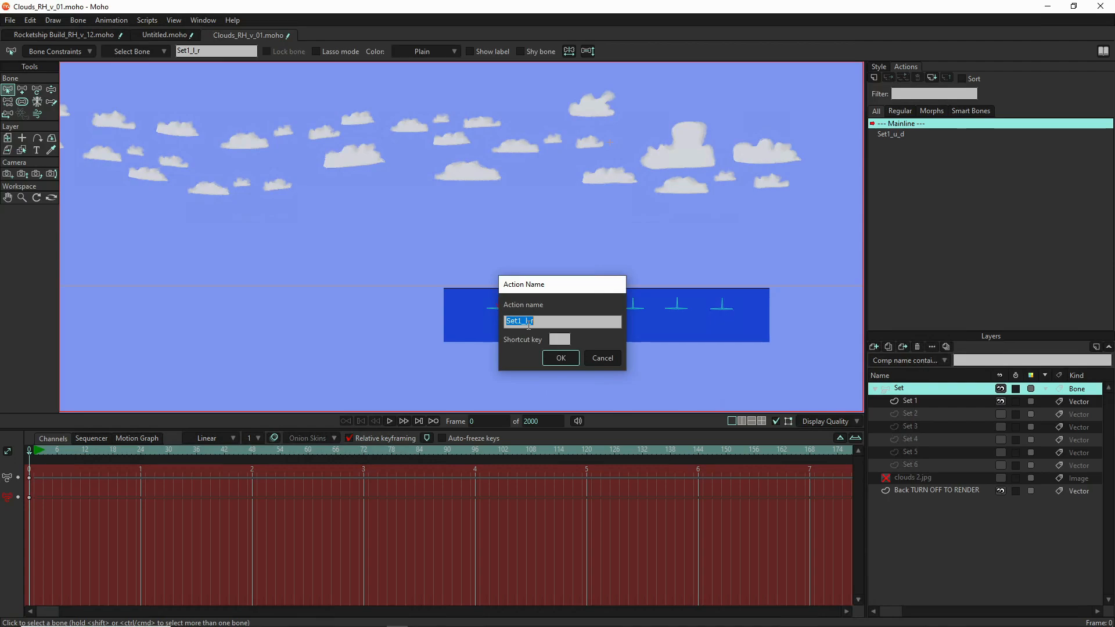
pyautogui.click(570, 360)
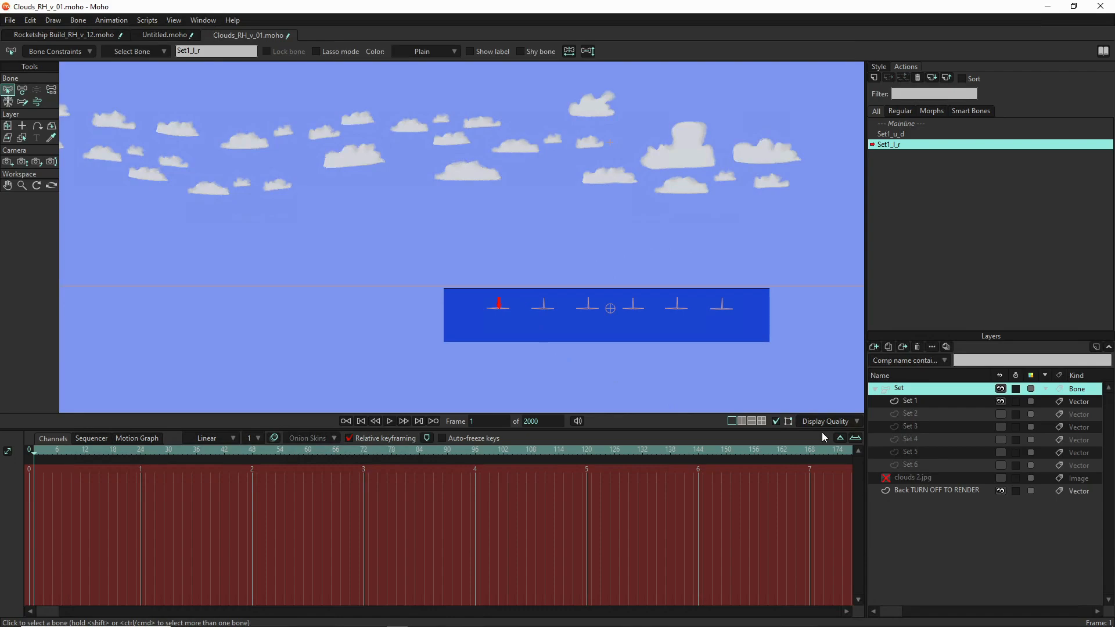
# - Rotate the Set1_l_r bone counterclockwise to an angle of about 121.43 at frame 1 of the action
pyautogui.click(25, 91)
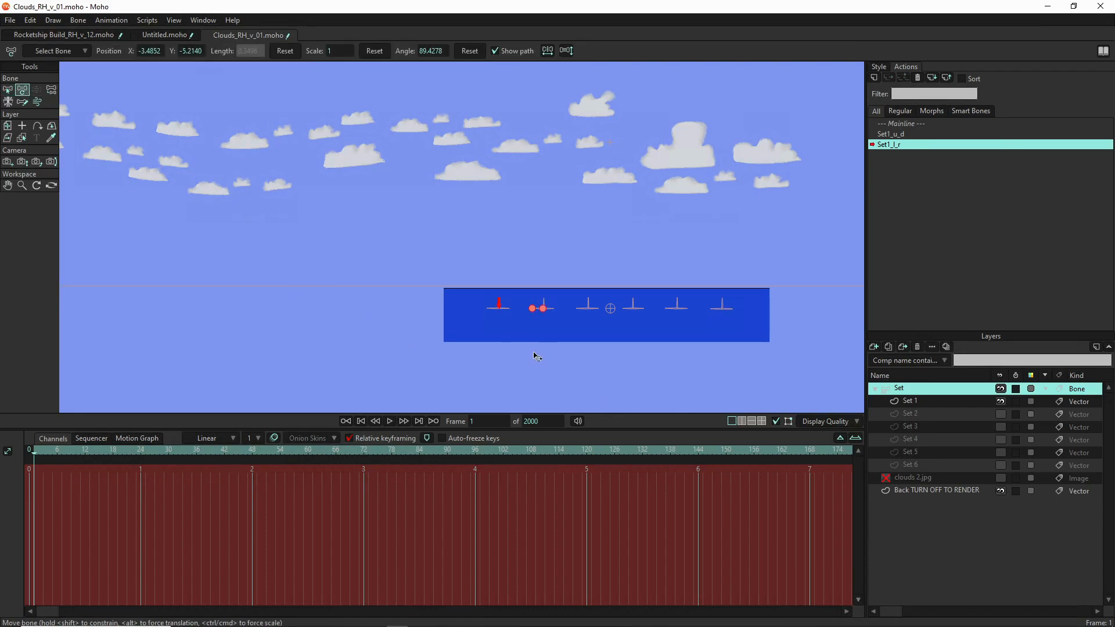
pyautogui.scroll(8, 498, 301)
pyautogui.moveTo(465, 279); pyautogui.dragTo(371, 318)
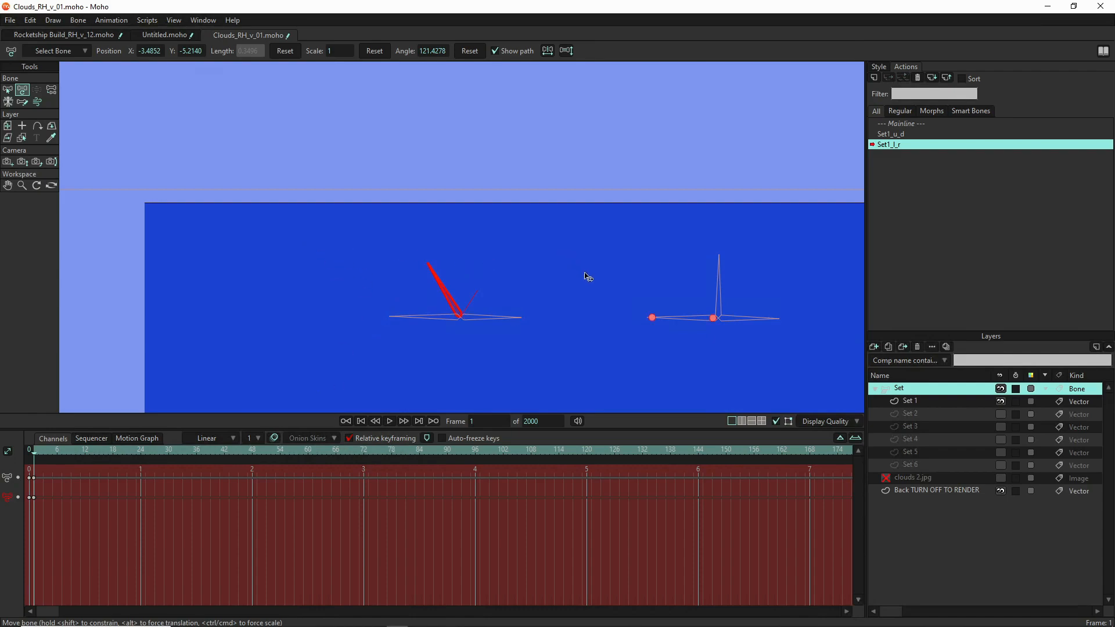
# - Rotate the Set1_l_r bone clockwise to an angle of about 57.43 at frame 64 and scrub through its swing
pyautogui.click(327, 452)
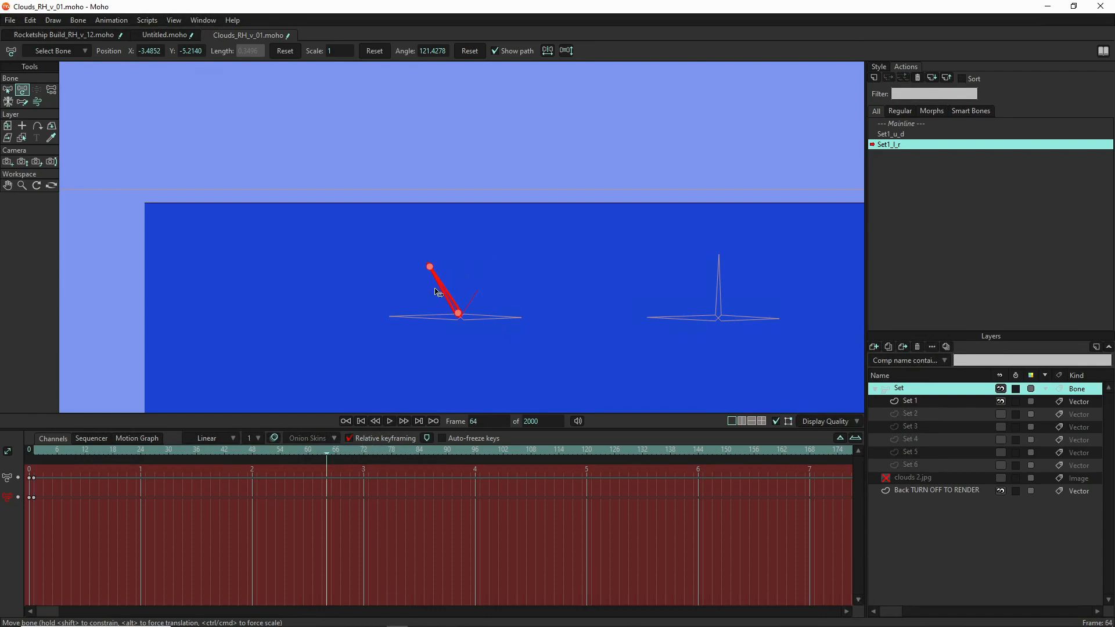
pyautogui.moveTo(440, 286); pyautogui.dragTo(502, 289)
pyautogui.click(541, 318)
pyautogui.moveTo(324, 451); pyautogui.dragTo(125, 453)
pyautogui.moveTo(183, 461); pyautogui.dragTo(12, 469)
pyautogui.moveTo(270, 469); pyautogui.dragTo(323, 466)
pyautogui.click(327, 462)
# - Move the selected Set 1 cloud points right to an X position of about 113.97 at frame 64
pyautogui.scroll(-3, 465, 212)
pyautogui.scroll(-3, 465, 211)
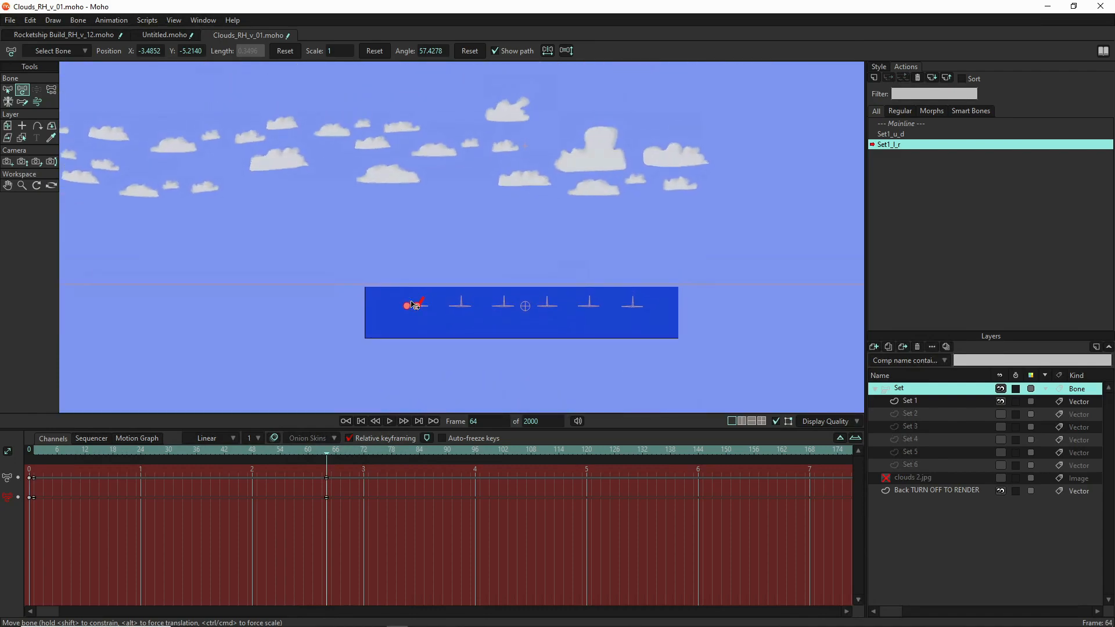
pyautogui.scroll(-2, 518, 200)
pyautogui.scroll(-2, 517, 199)
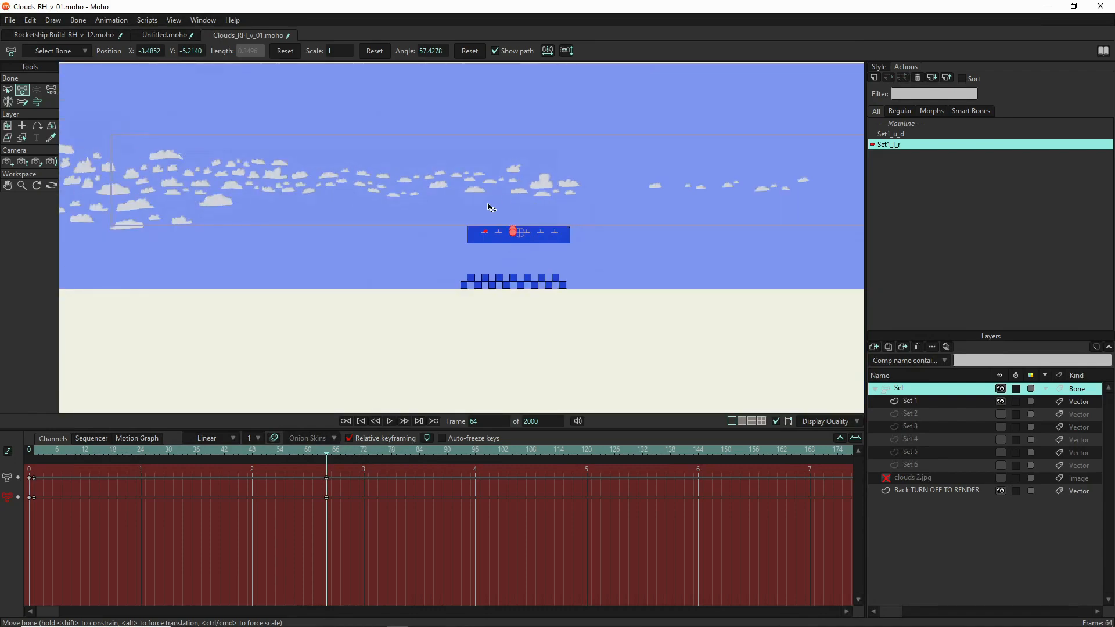
pyautogui.click(923, 406)
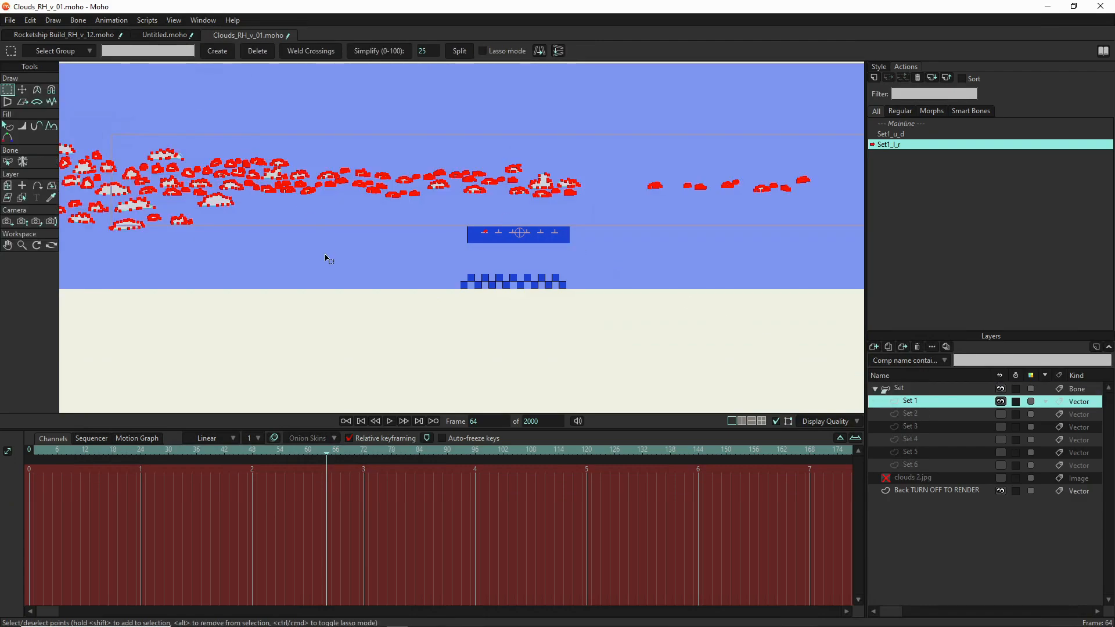
pyautogui.press('t')
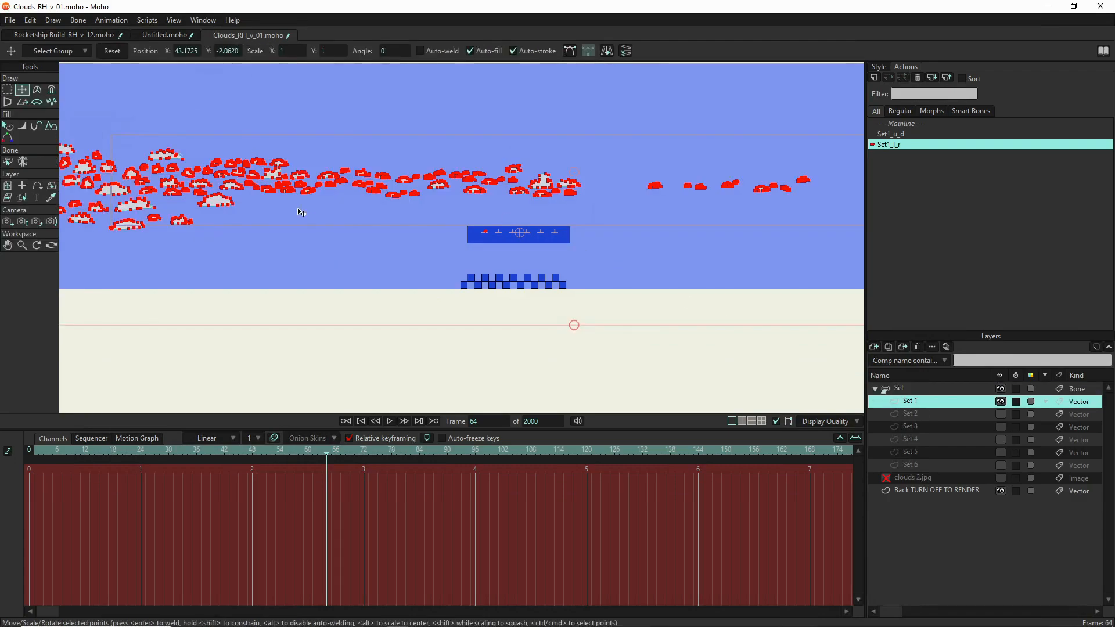
pyautogui.moveTo(301, 213); pyautogui.dragTo(775, 203)
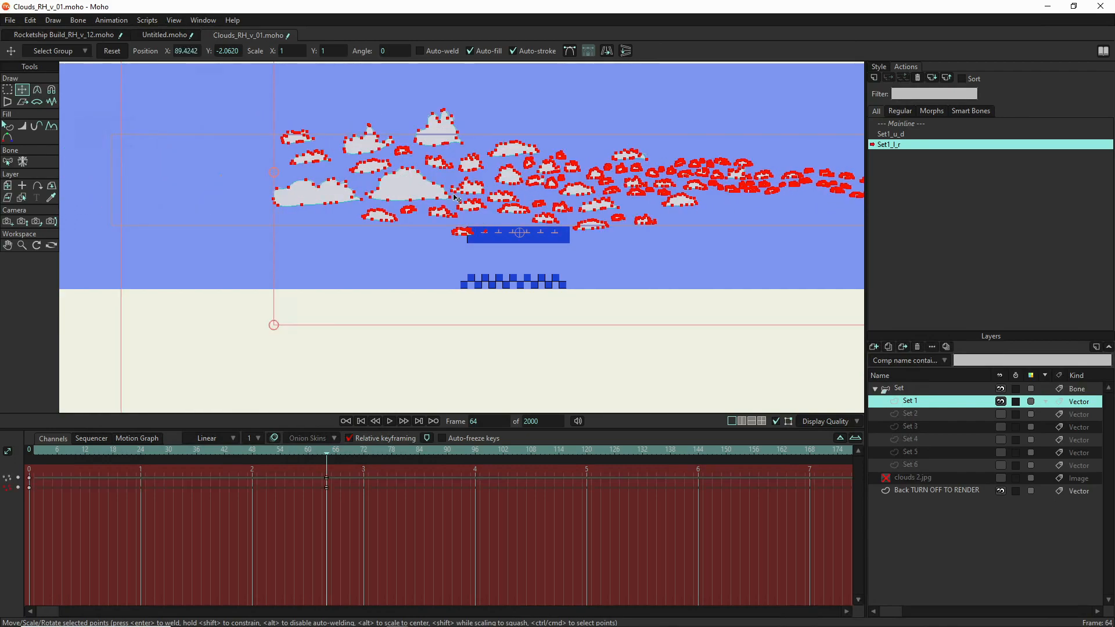
pyautogui.moveTo(440, 192); pyautogui.dragTo(560, 197)
pyautogui.click(563, 196)
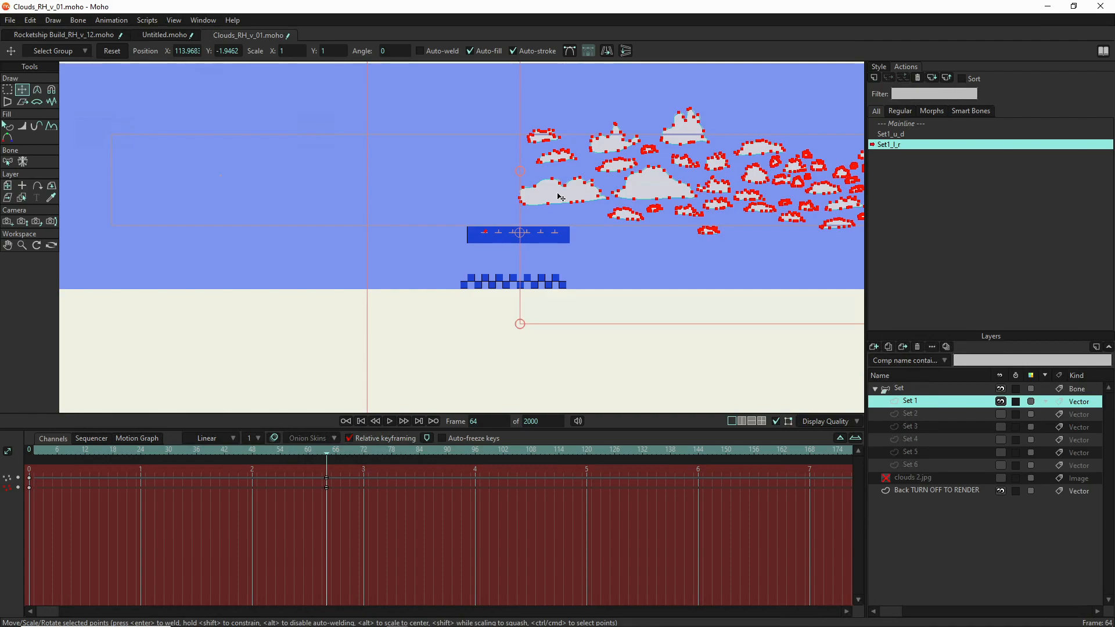
# - Move the selected cloud points straight left to an X position of about -38.34 at frame 1
pyautogui.click(36, 450)
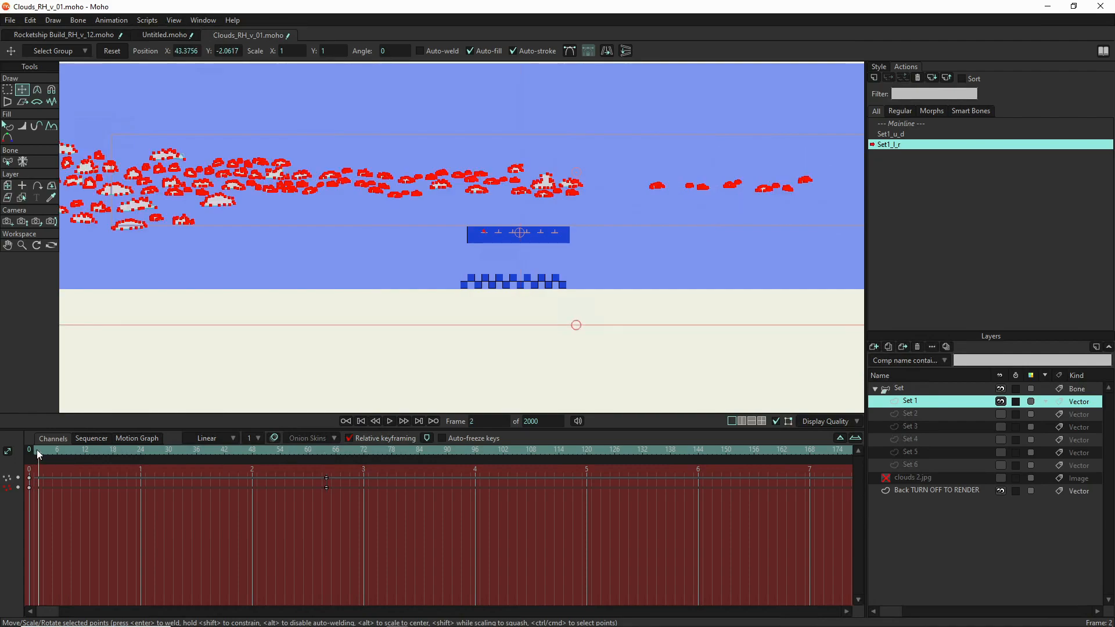
pyautogui.click(36, 448)
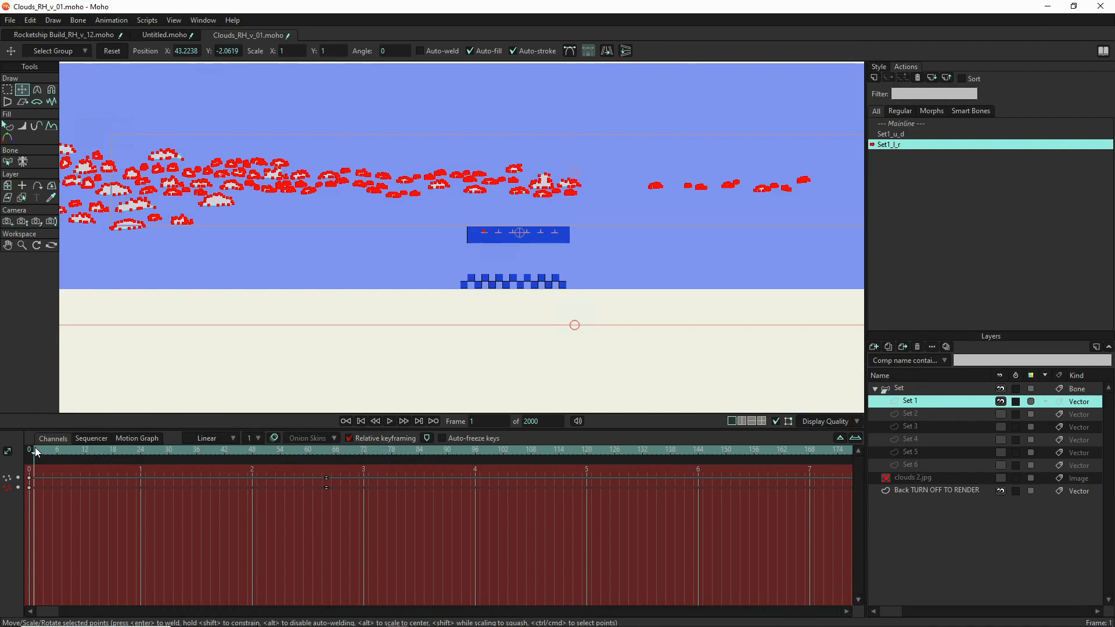
pyautogui.moveTo(36, 452)
pyautogui.mouseDown()
pyautogui.moveTo(65, 452)
pyautogui.moveTo(36, 452)
pyautogui.mouseUp()
pyautogui.moveTo(36, 452); pyautogui.dragTo(33, 450)
pyautogui.moveTo(652, 194); pyautogui.dragTo(417, 187)
pyautogui.moveTo(803, 169); pyautogui.dragTo(418, 199)
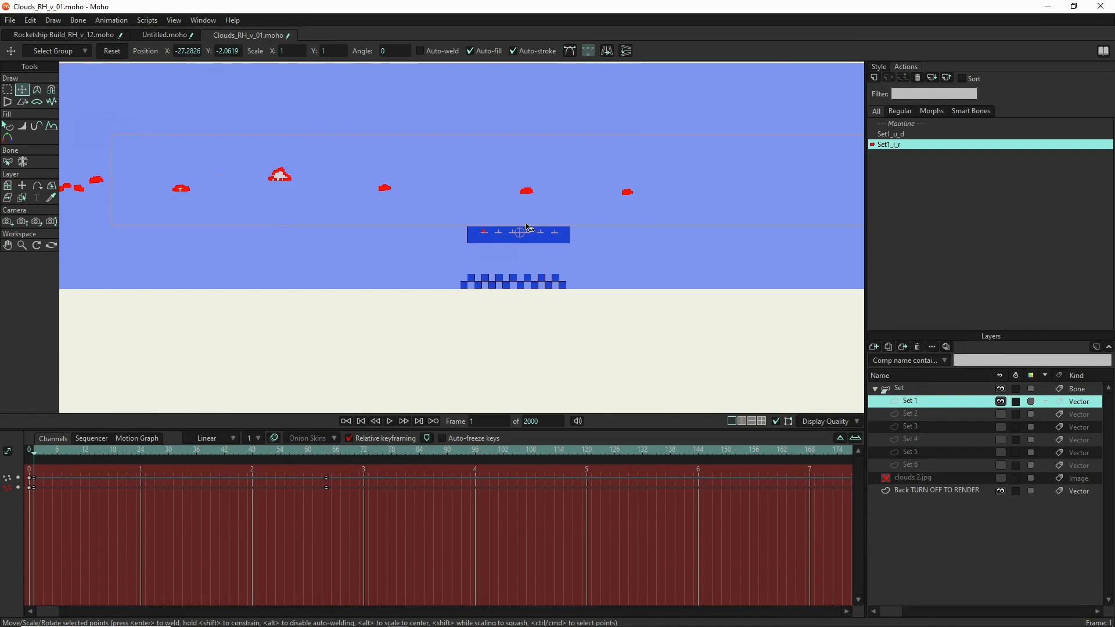
pyautogui.moveTo(629, 215); pyautogui.dragTo(564, 301)
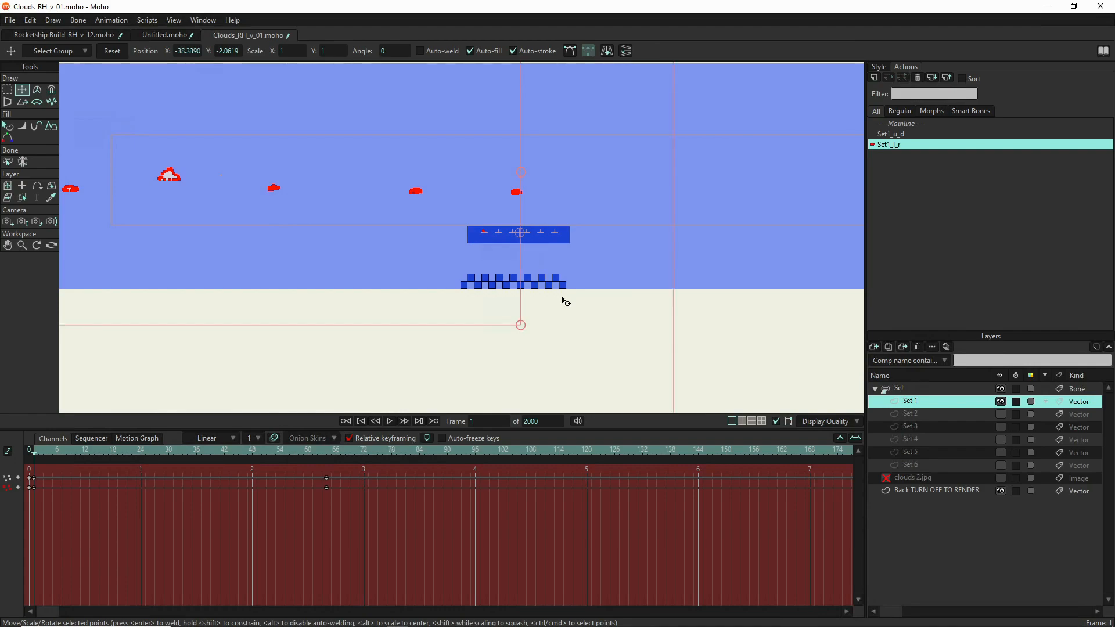
# - Reset the selected cloud points to their rest position at frame 32 and scrub through the sideways cloud motion
pyautogui.click(177, 453)
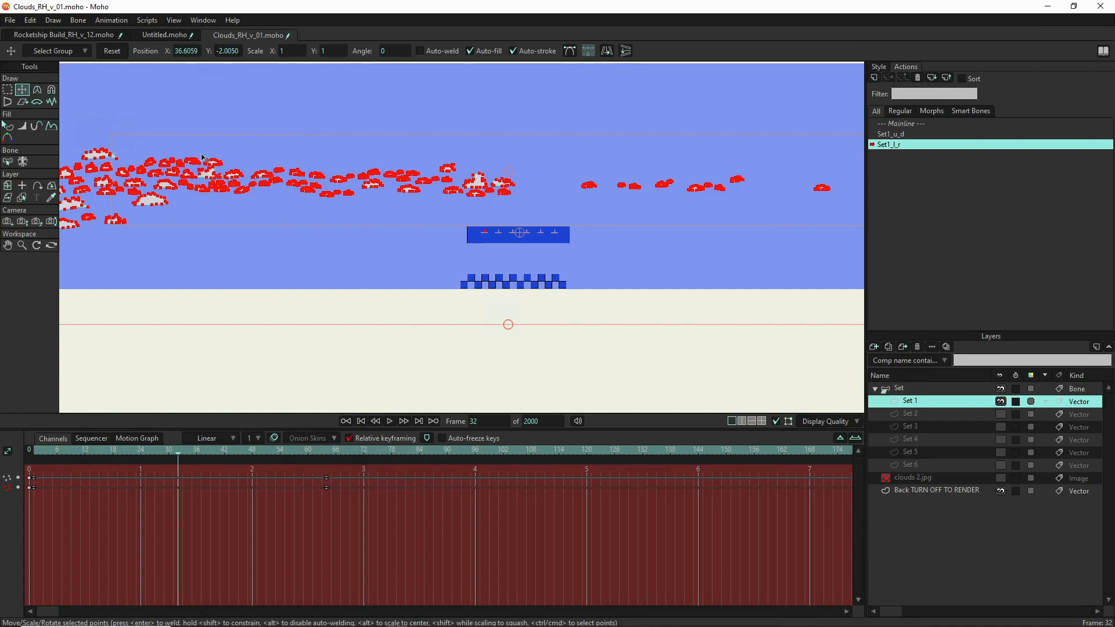
pyautogui.click(108, 53)
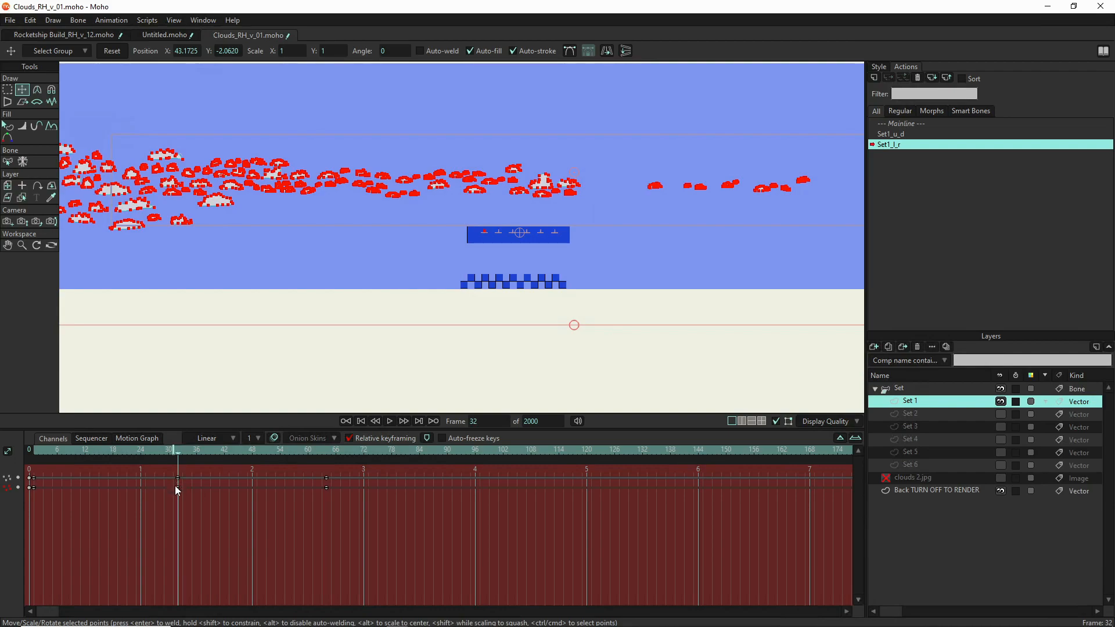
pyautogui.click(28, 450)
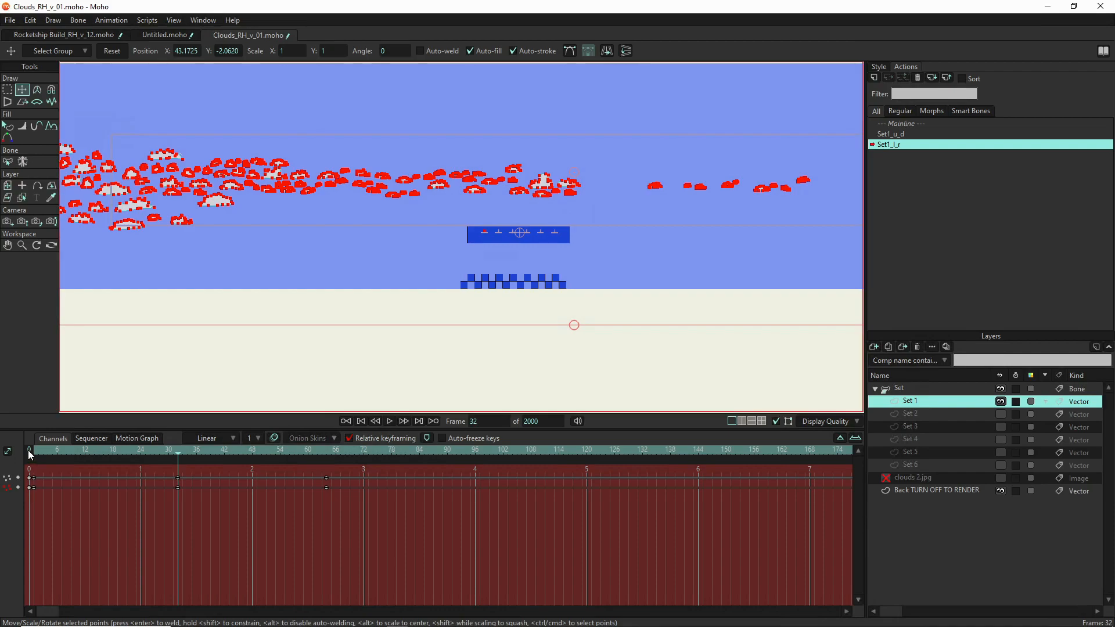
pyautogui.click(177, 452)
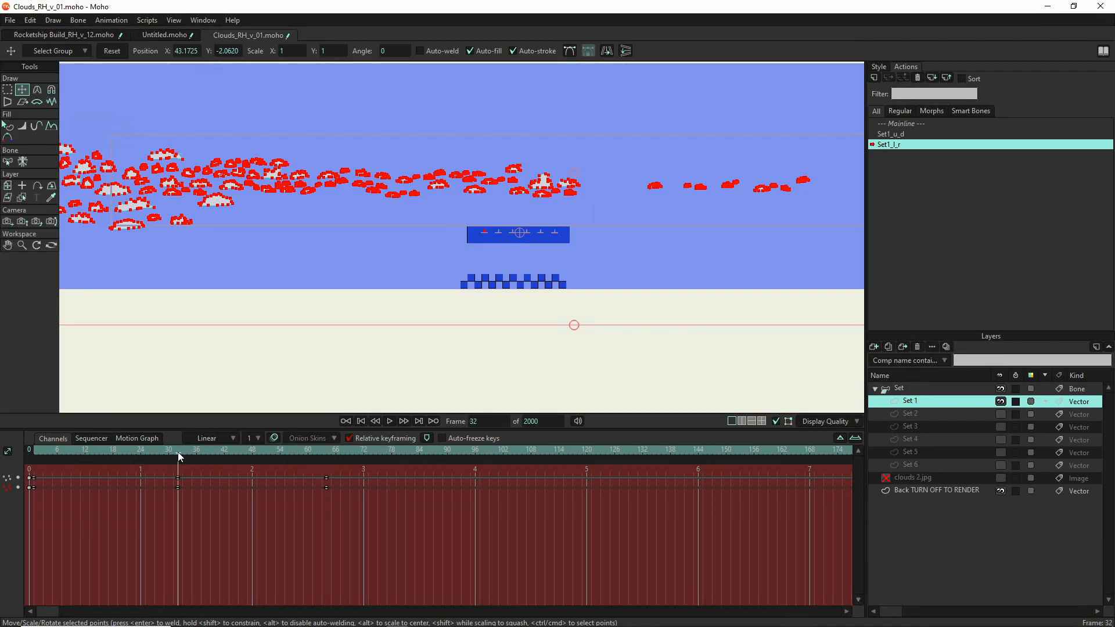
pyautogui.moveTo(36, 452); pyautogui.dragTo(277, 461)
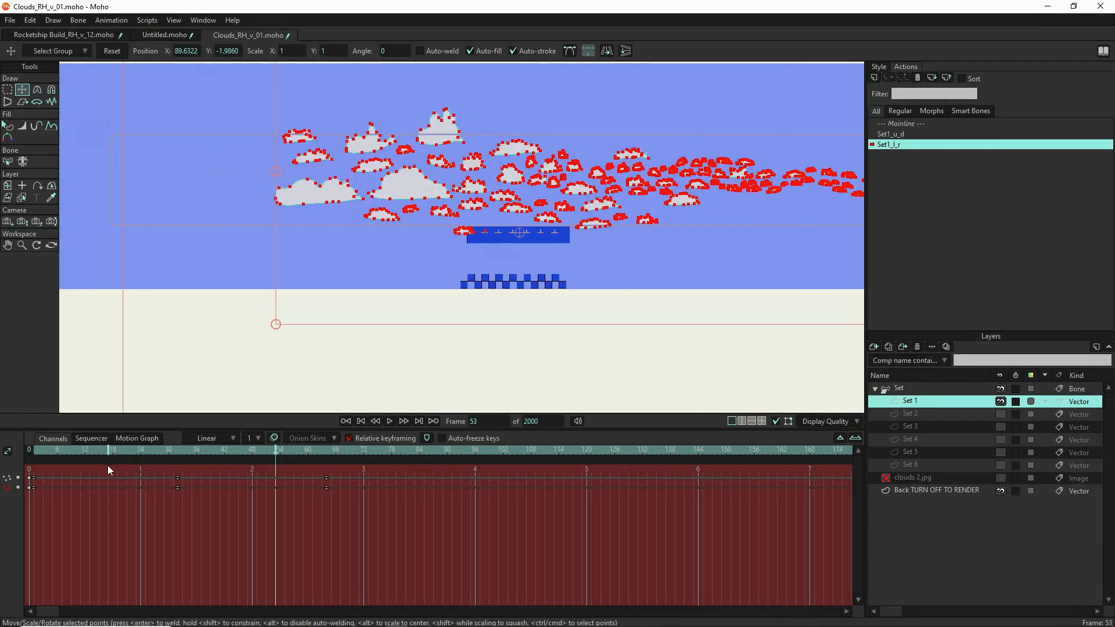
pyautogui.moveTo(116, 452); pyautogui.dragTo(180, 466)
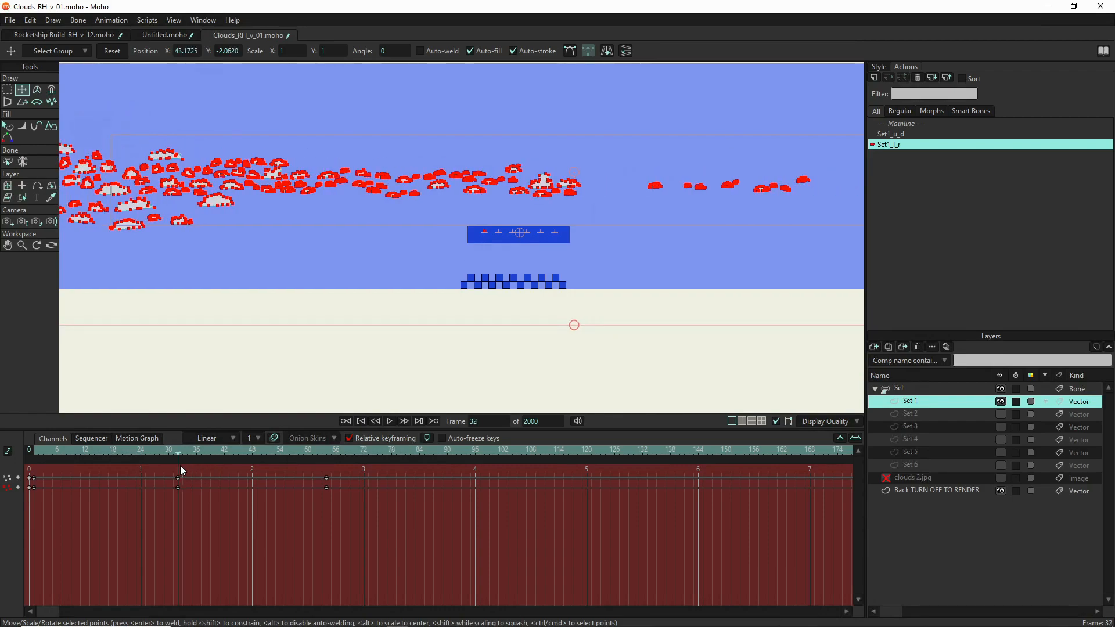
# - Return to the Mainline at frame 0 and ready the Set bone layer for manipulating its bones
pyautogui.click(904, 124)
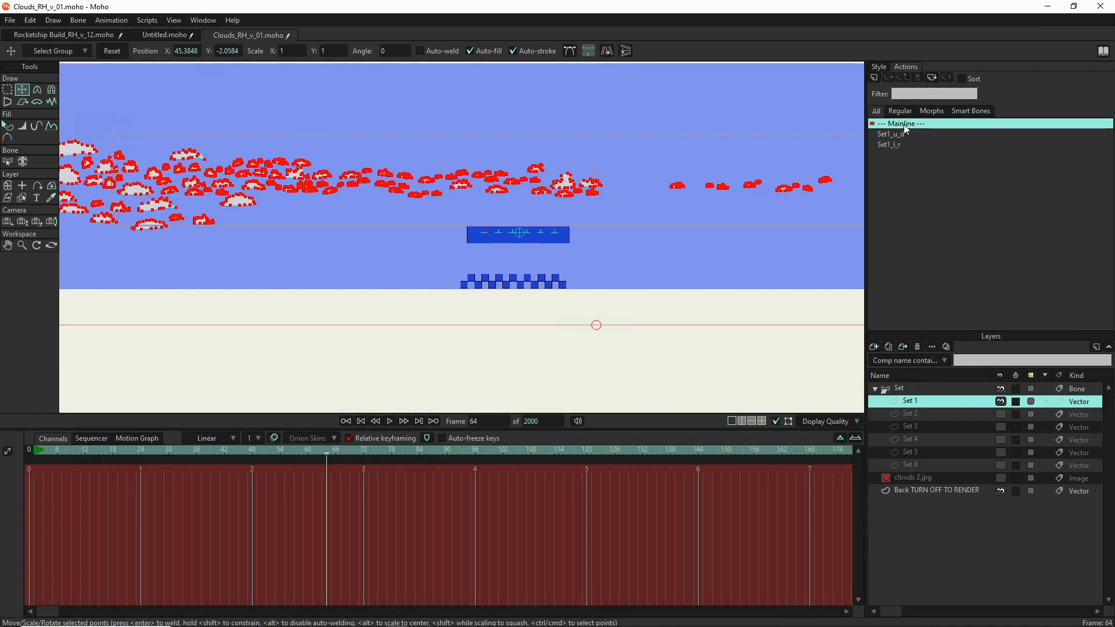
pyautogui.click(901, 385)
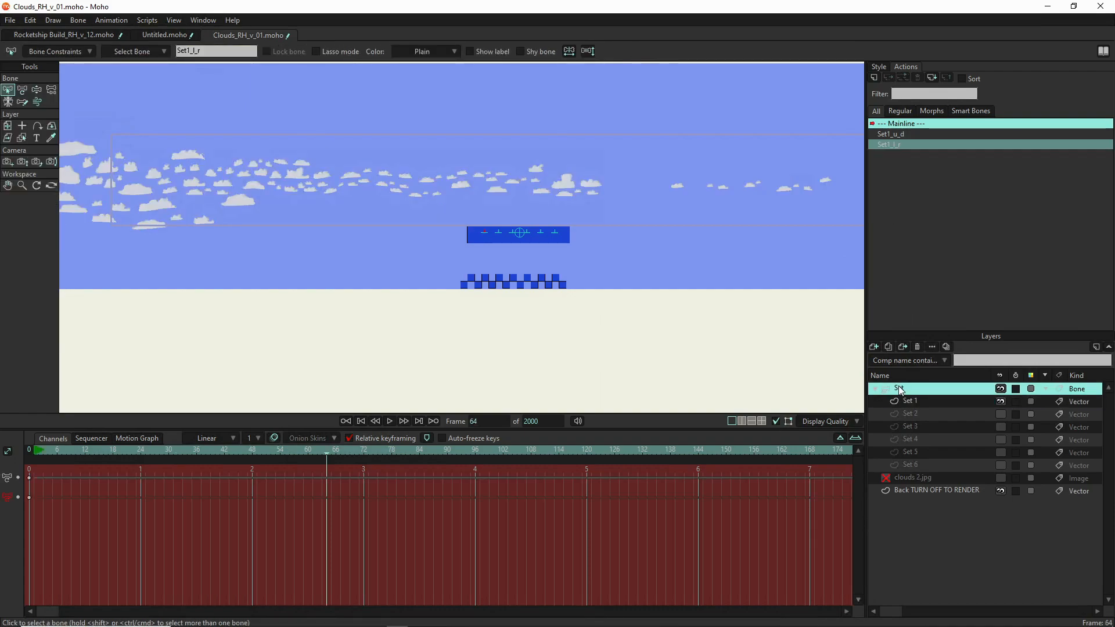
pyautogui.click(33, 448)
pyautogui.click(30, 450)
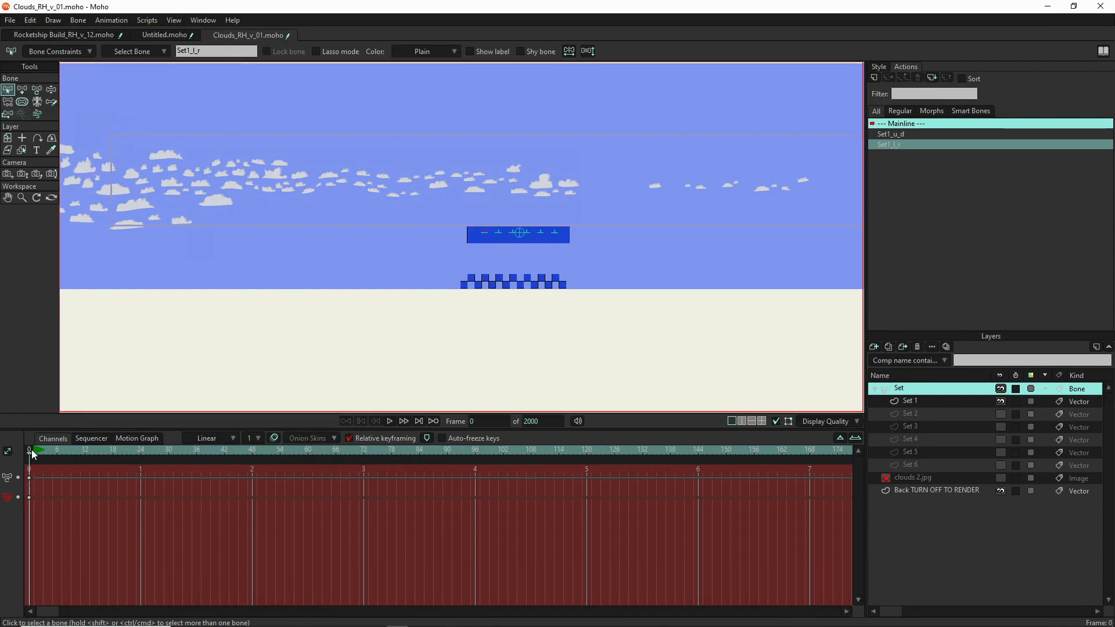
pyautogui.click(51, 90)
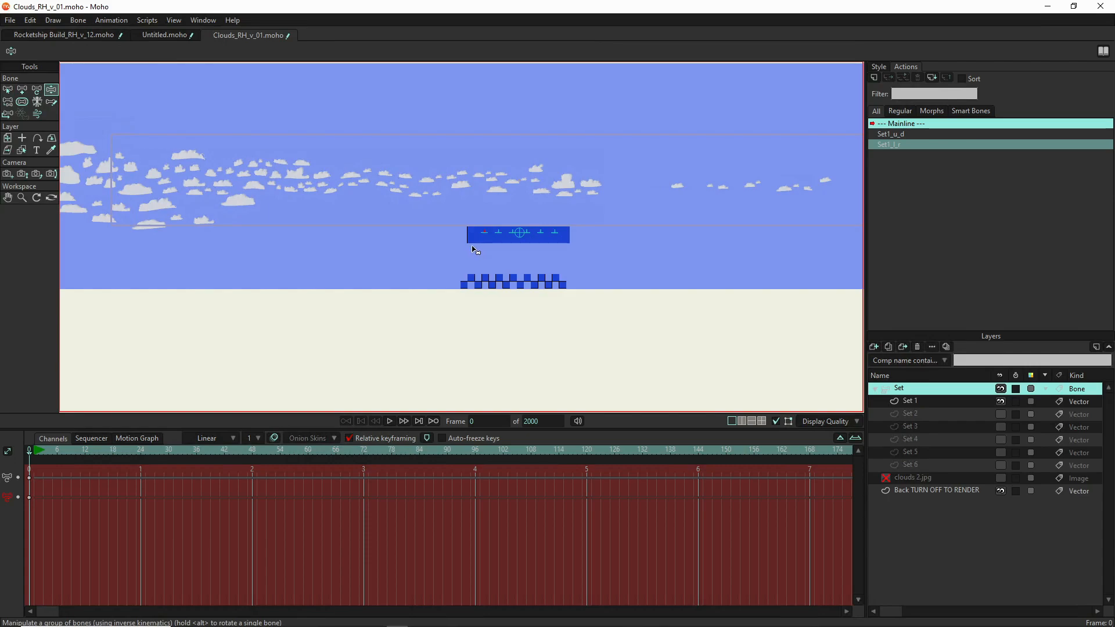
# - Swing the Set1_l_r and Set1_u_d bones to test the sideways and vertical cloud motion
pyautogui.scroll(2, 485, 235)
pyautogui.moveTo(484, 231); pyautogui.dragTo(488, 173)
pyautogui.moveTo(488, 114); pyautogui.dragTo(493, 80)
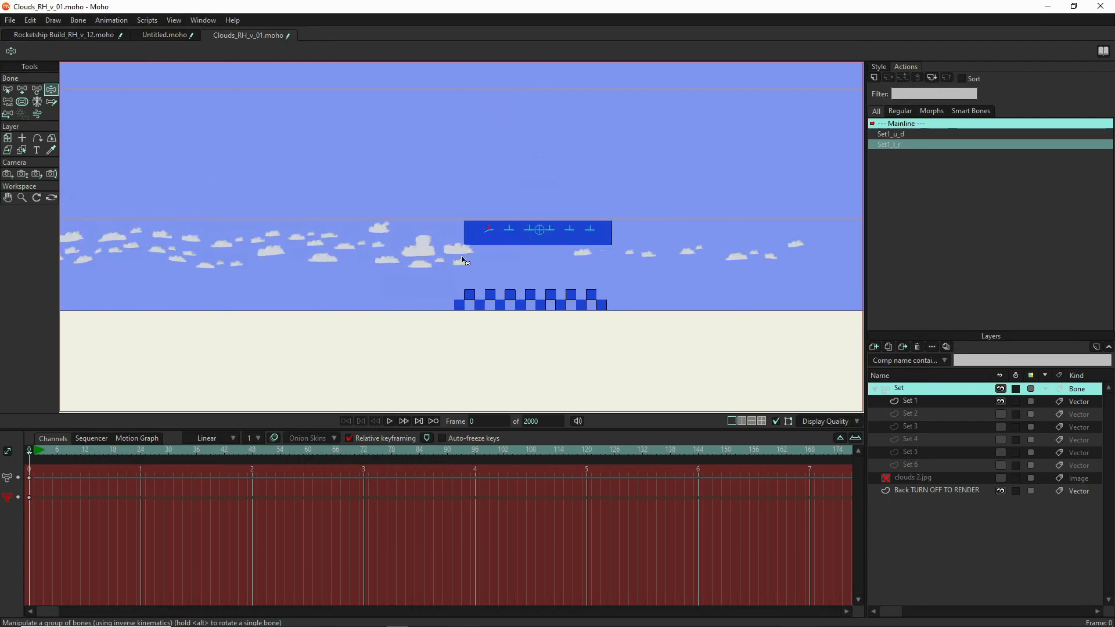
pyautogui.moveTo(486, 239); pyautogui.dragTo(308, 291)
pyautogui.moveTo(465, 239); pyautogui.dragTo(87, 176)
pyautogui.moveTo(171, 284); pyautogui.dragTo(400, 281)
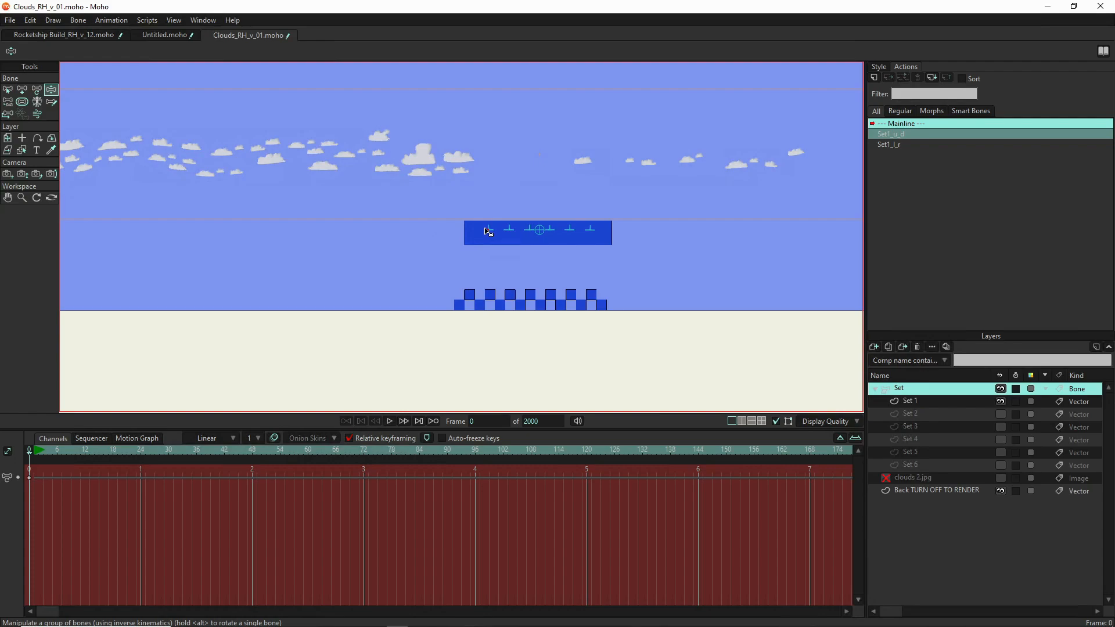
pyautogui.moveTo(492, 227); pyautogui.dragTo(482, 234)
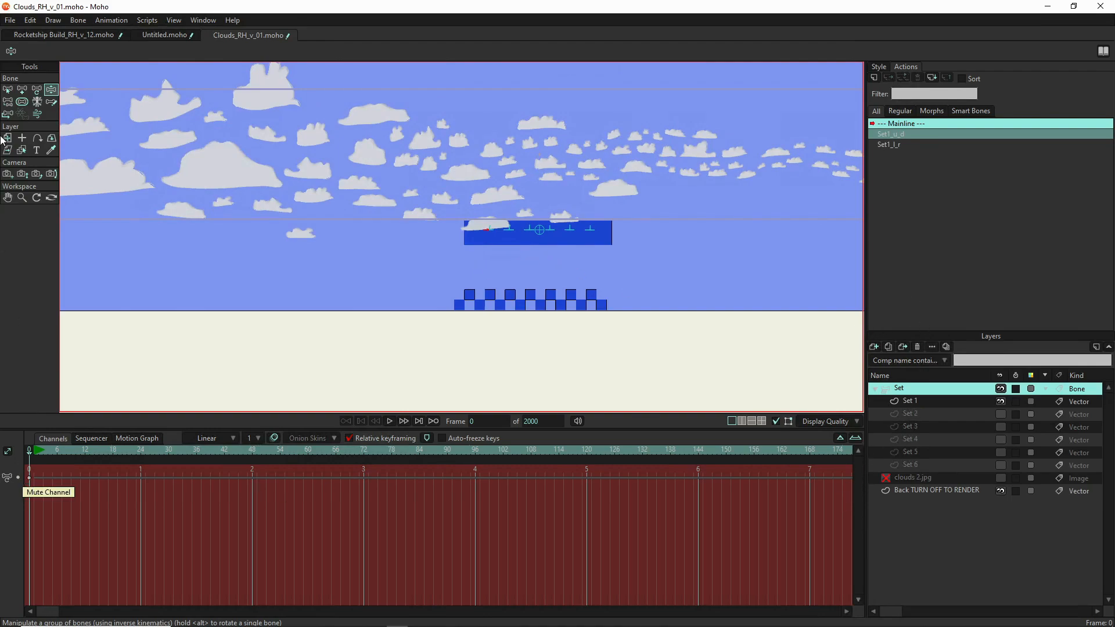
# - Create a smart bone action named Set1_Edge for the Set1_Edge bone
pyautogui.click(7, 90)
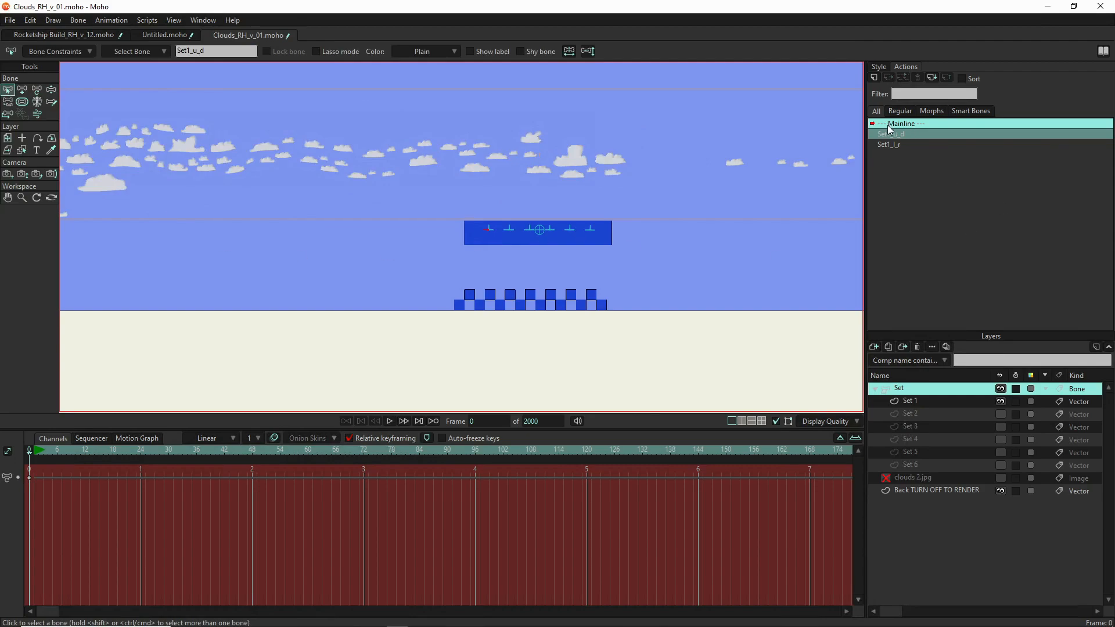
pyautogui.click(491, 231)
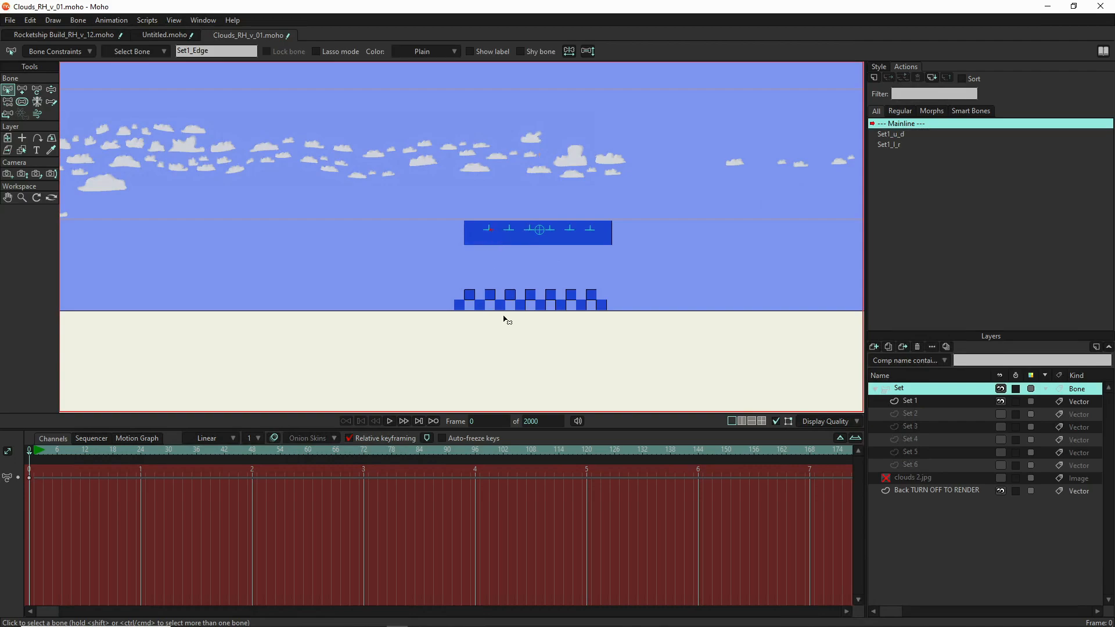
pyautogui.click(875, 77)
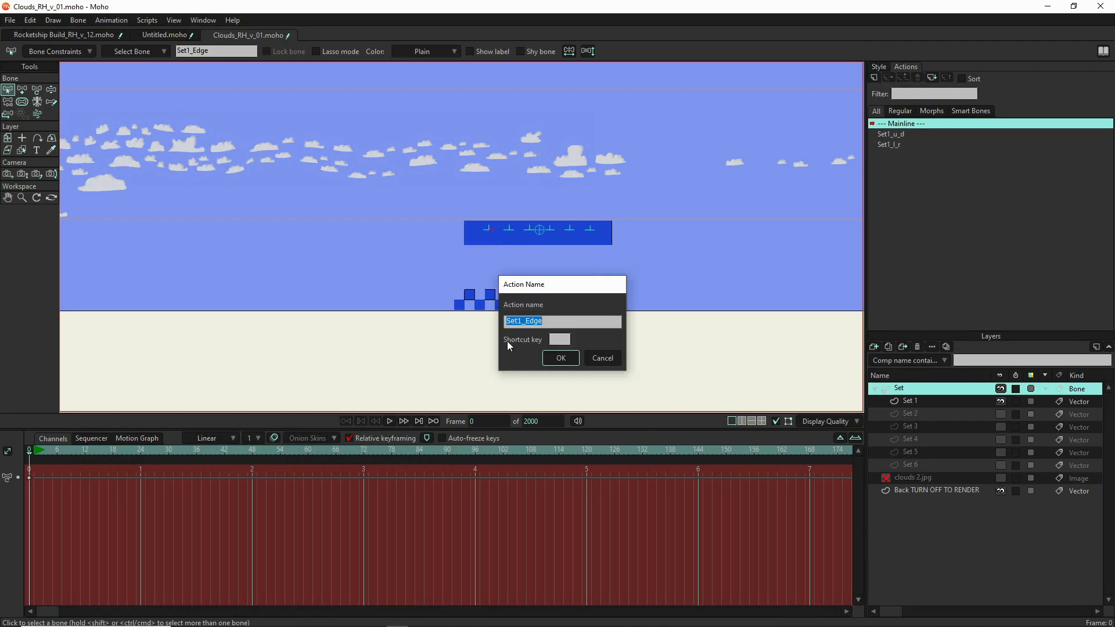
pyautogui.click(554, 359)
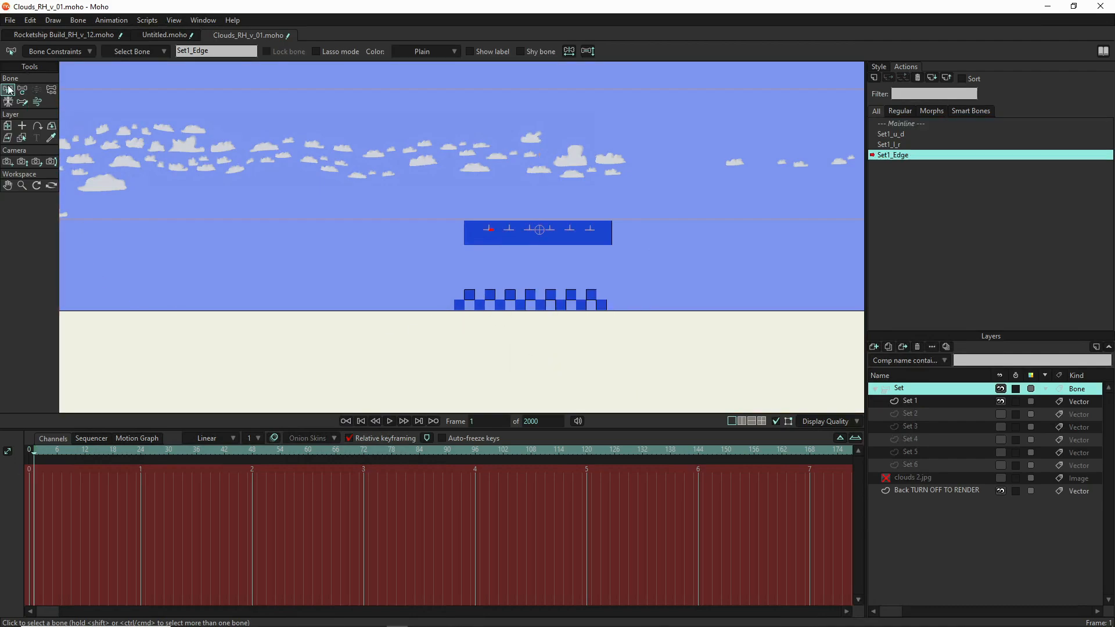
# - Rotate the Set1_Edge bone to an angle of about 327.43 at frame 1 and about 391.43 at frame 64
pyautogui.click(22, 89)
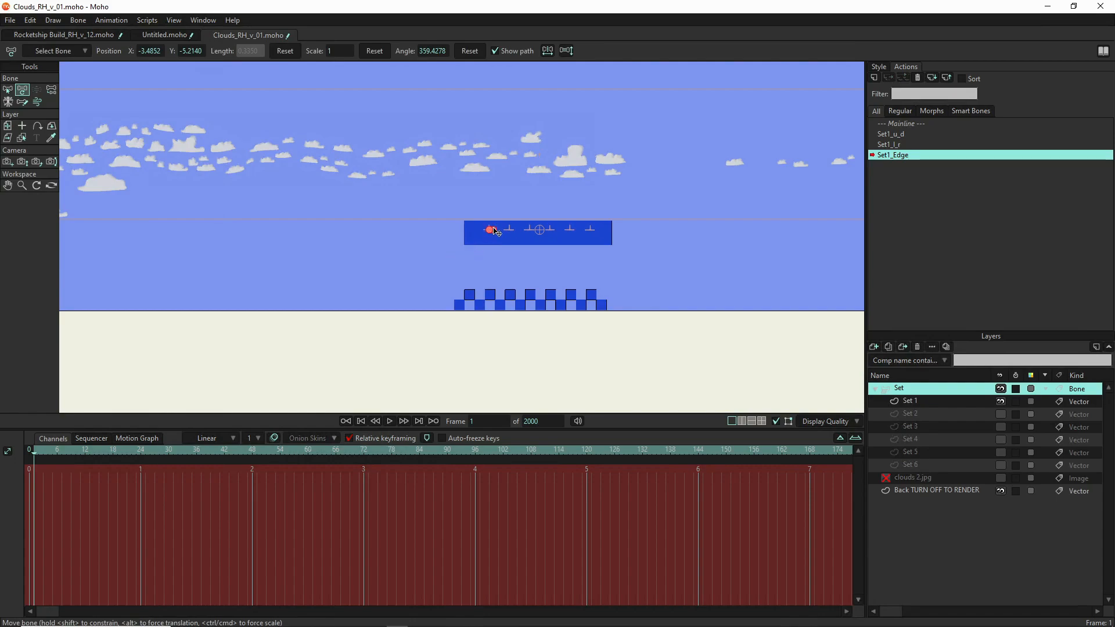
pyautogui.scroll(5, 497, 232)
pyautogui.moveTo(446, 260); pyautogui.dragTo(410, 311)
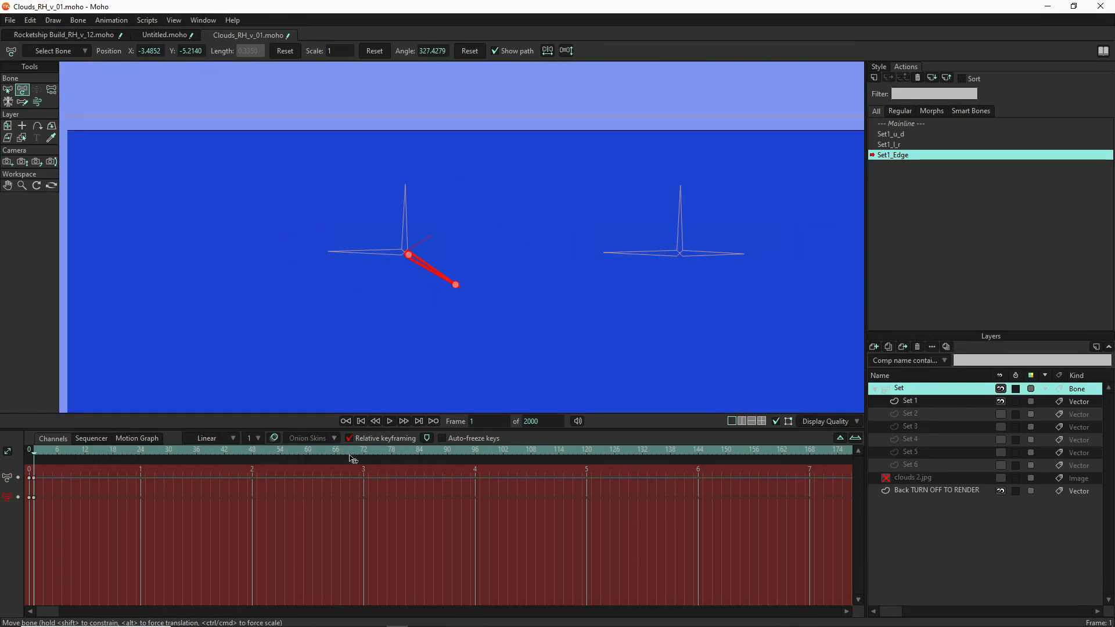
pyautogui.click(328, 454)
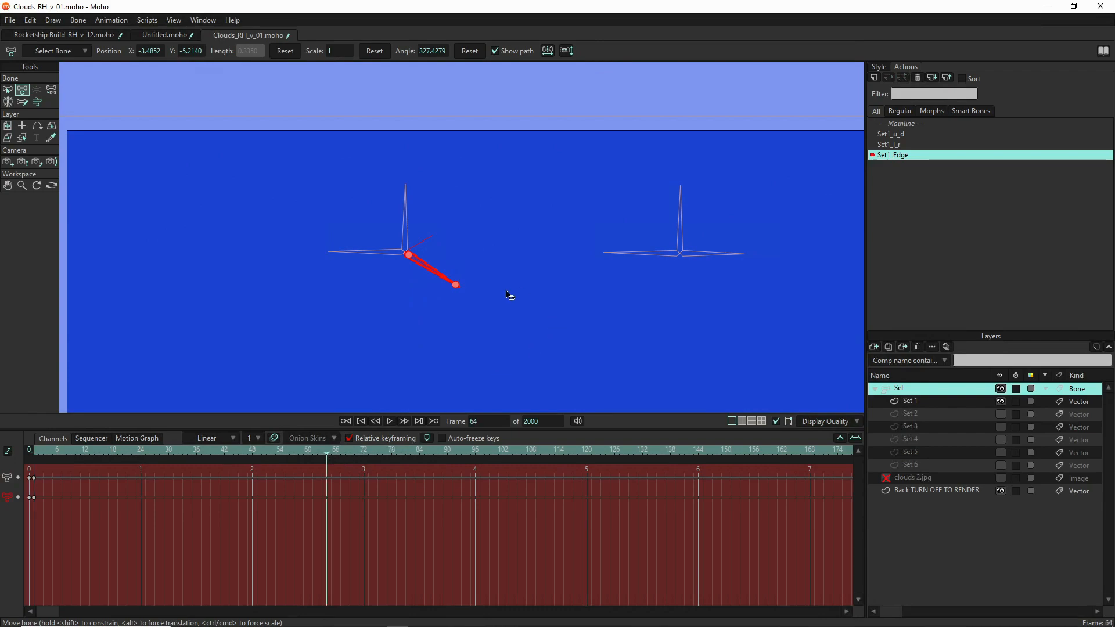
pyautogui.moveTo(458, 232); pyautogui.dragTo(412, 154)
pyautogui.click(177, 452)
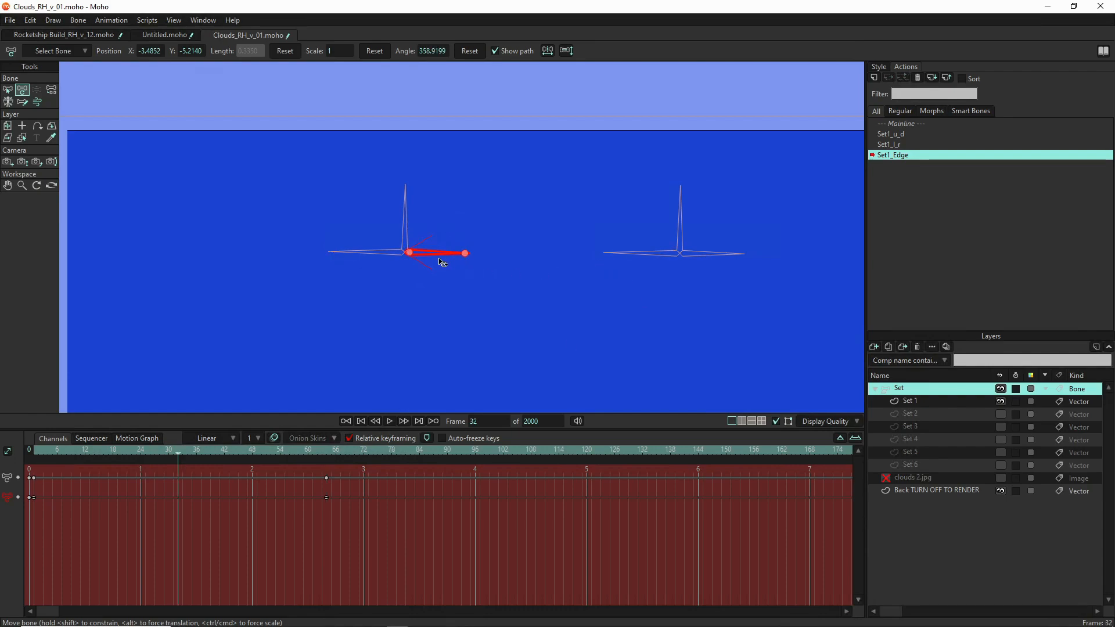
# - Inspect the Set1_Edge bone's pose at frames 32 and 64 alongside the other control bones
pyautogui.scroll(-3, 448, 263)
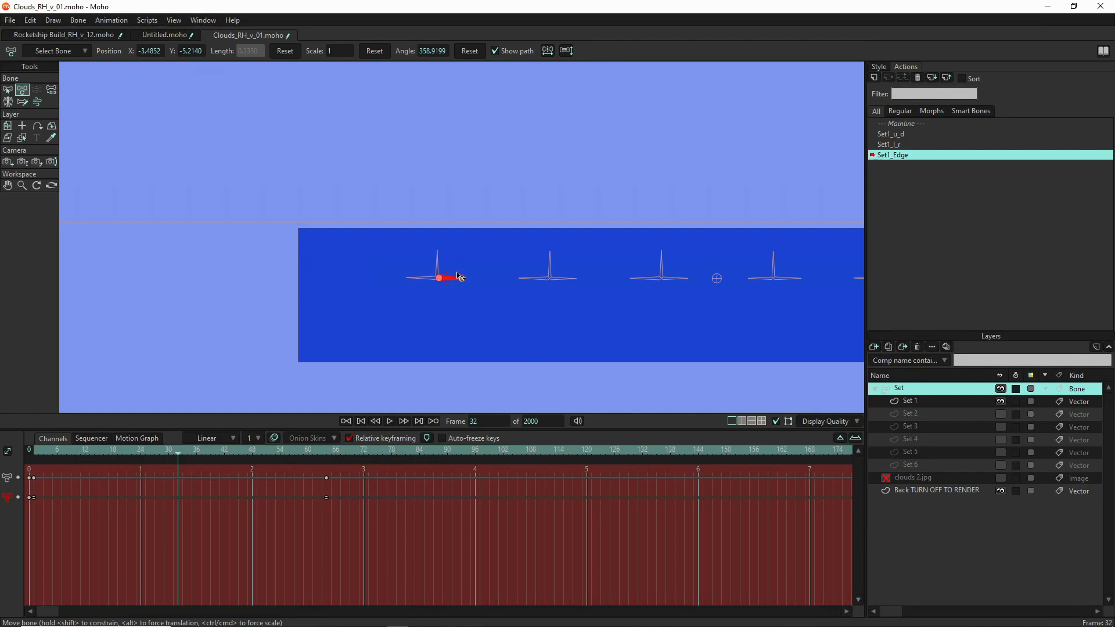
pyautogui.scroll(-2, 450, 281)
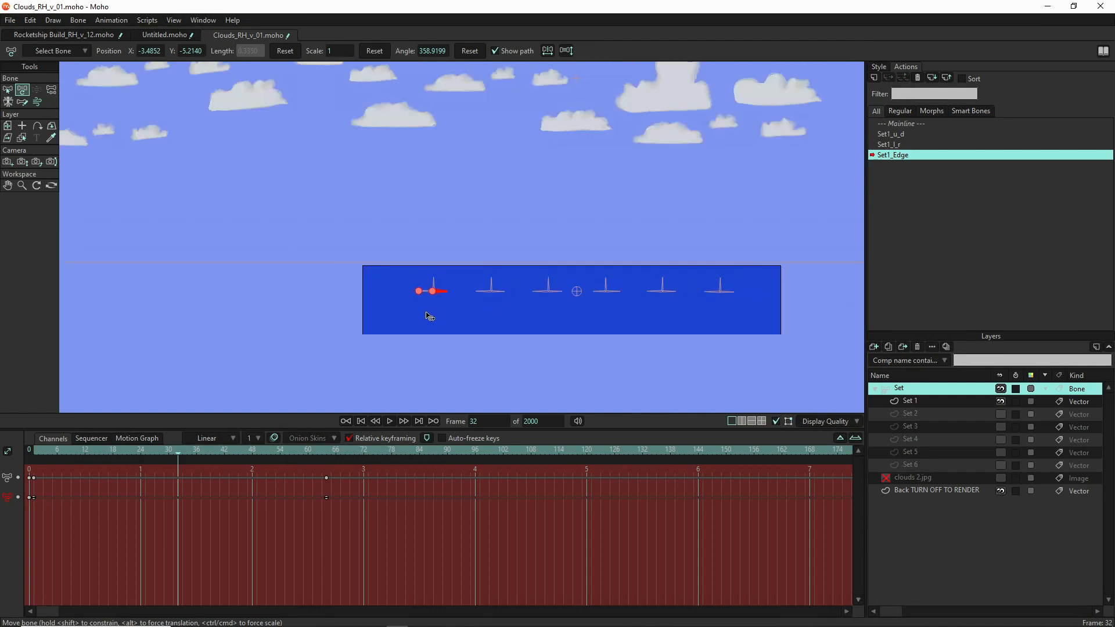
pyautogui.scroll(3, 446, 289)
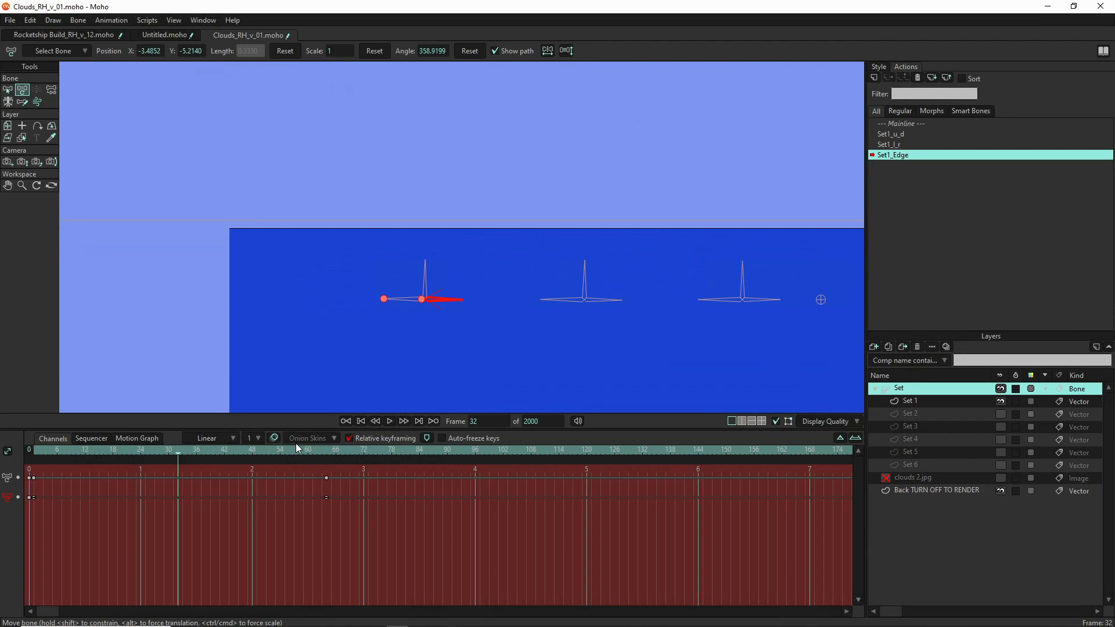
pyautogui.moveTo(326, 450)
pyautogui.mouseDown()
pyautogui.moveTo(127, 461)
pyautogui.moveTo(337, 467)
pyautogui.moveTo(325, 468)
pyautogui.mouseUp()
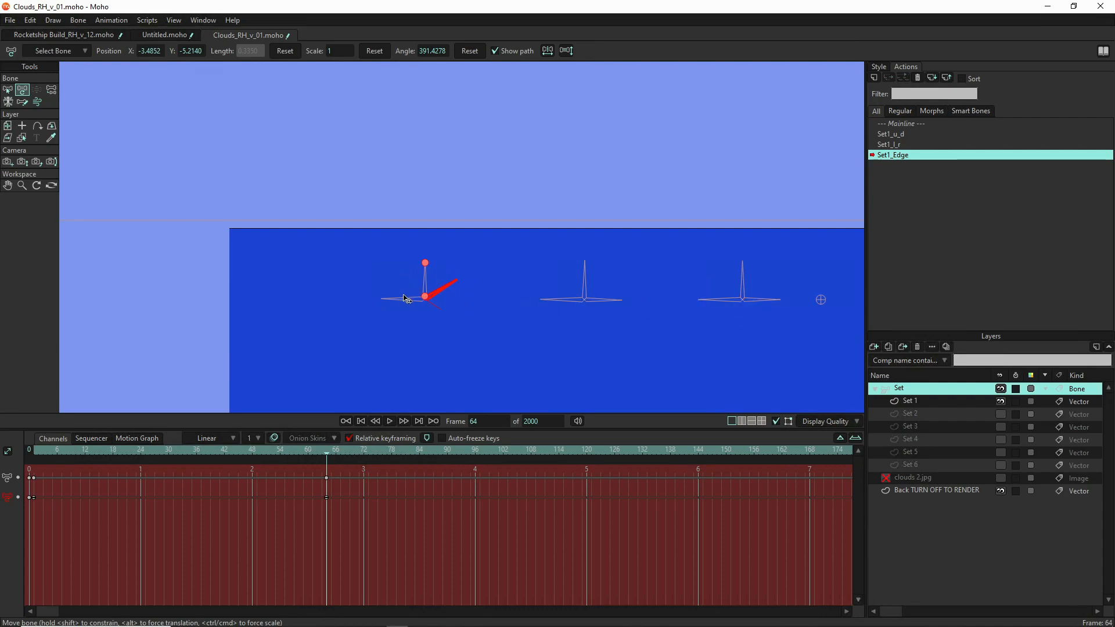
pyautogui.scroll(-3, 395, 349)
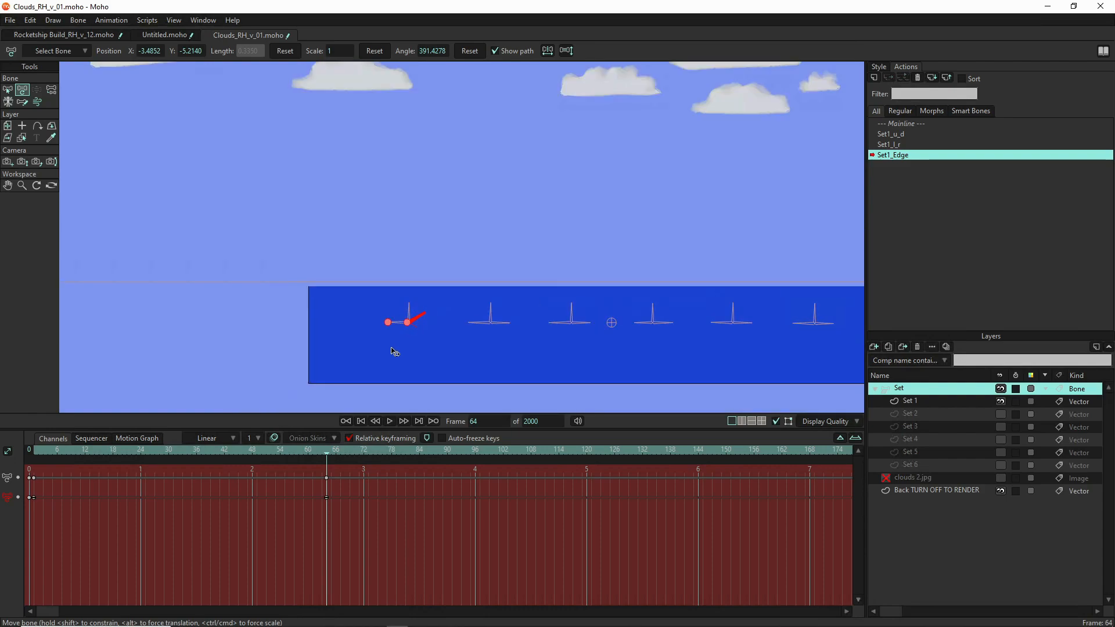
pyautogui.scroll(-3, 389, 352)
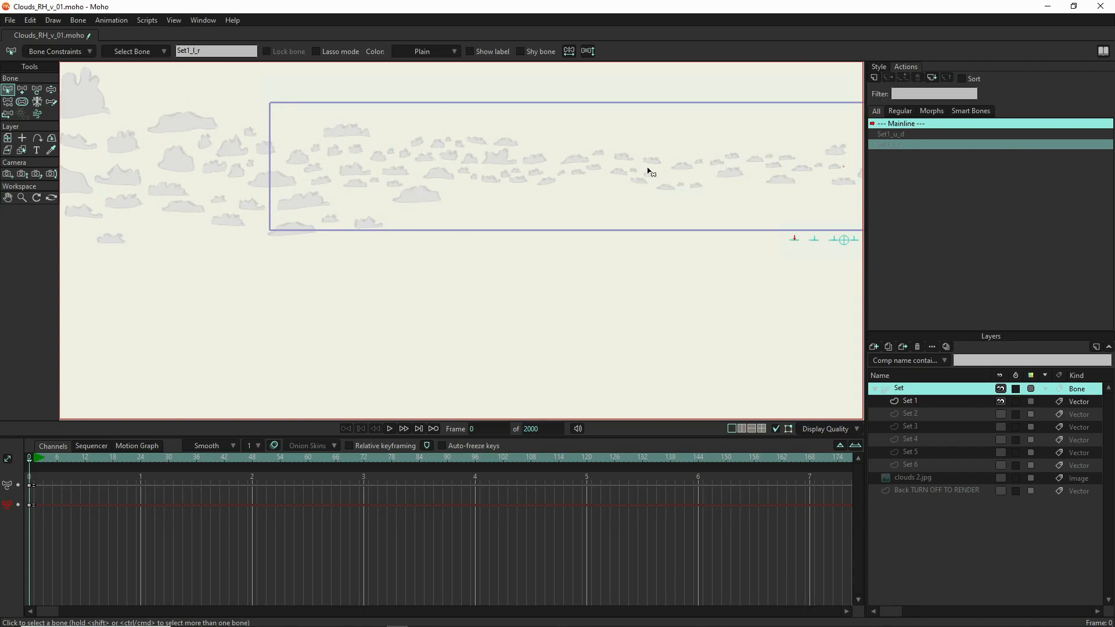
# - Examine the soft cloud edges up close and display the settings of the Cloud 1 style
pyautogui.scroll(3, 624, 169)
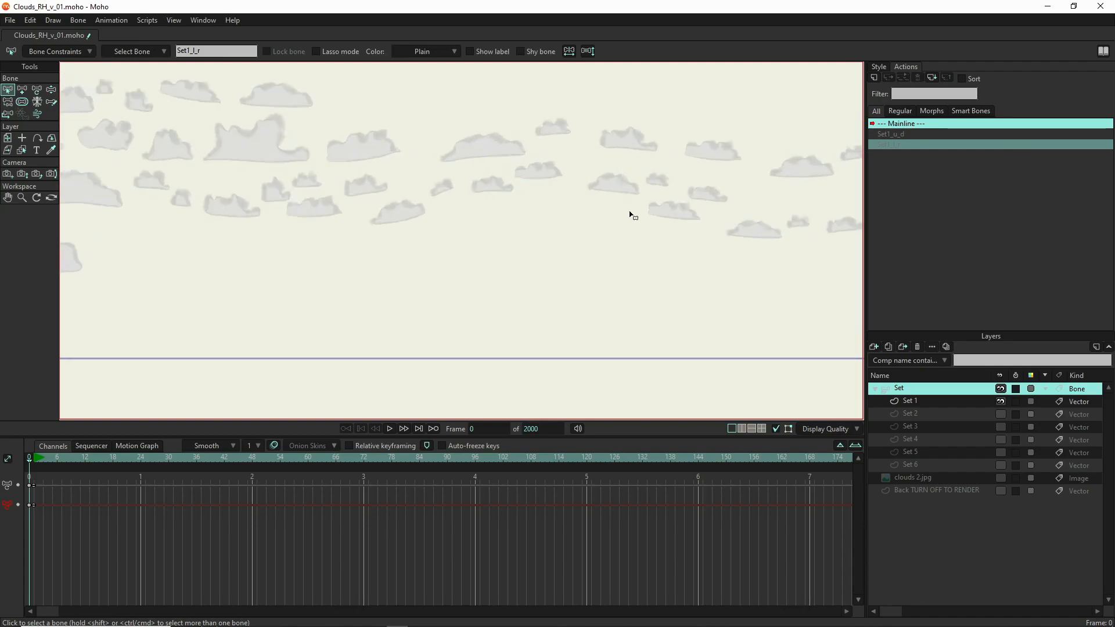
pyautogui.scroll(-2, 630, 235)
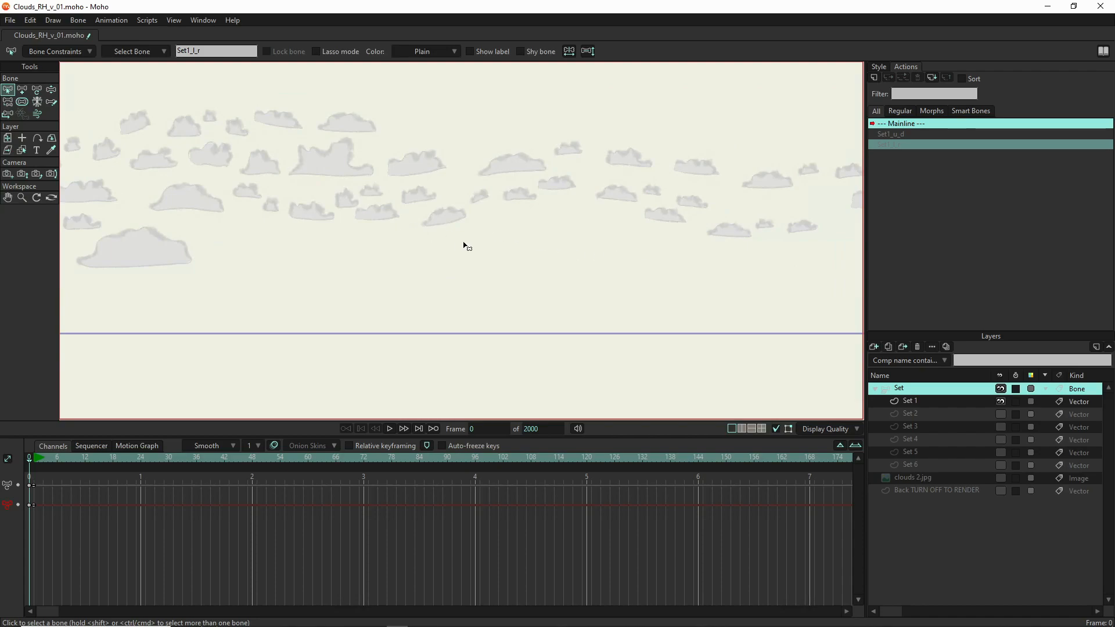
pyautogui.scroll(3, 543, 162)
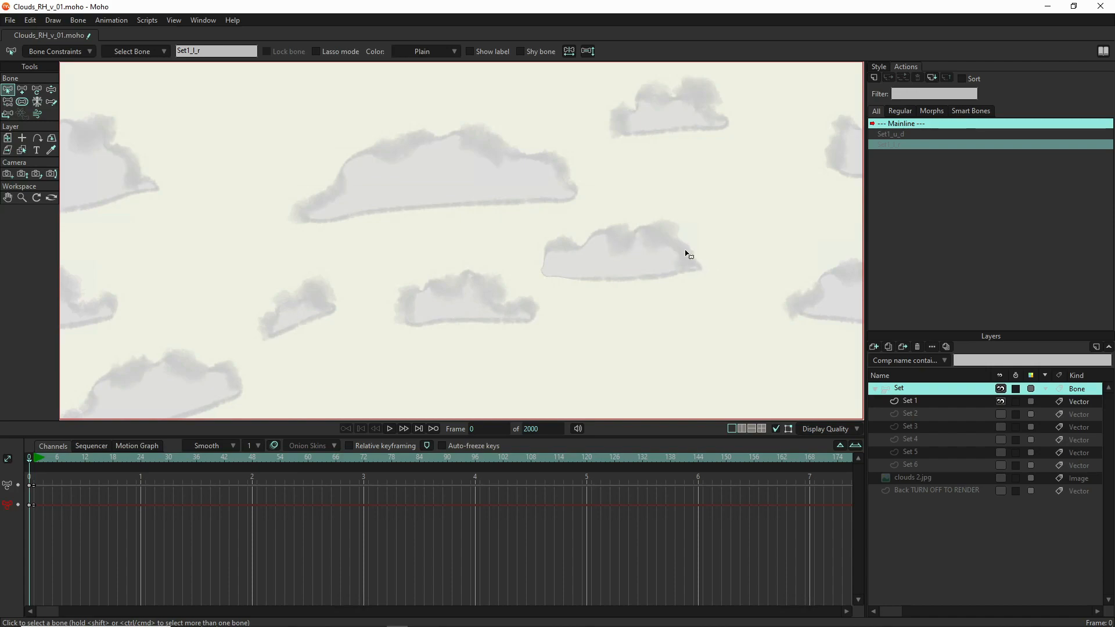
pyautogui.click(878, 67)
pyautogui.click(959, 82)
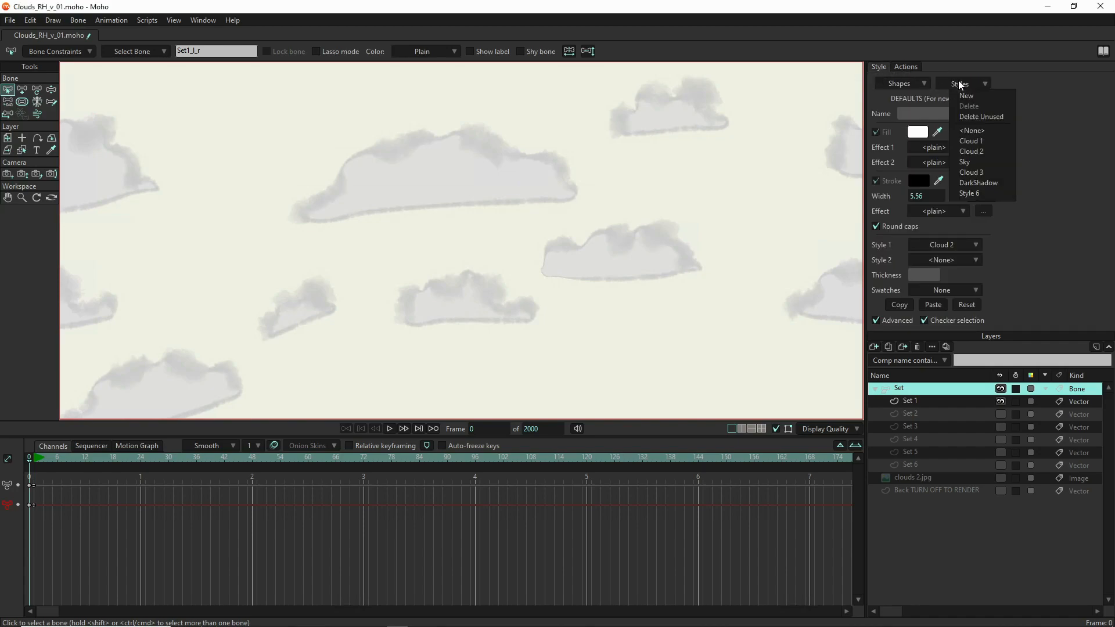
pyautogui.click(982, 142)
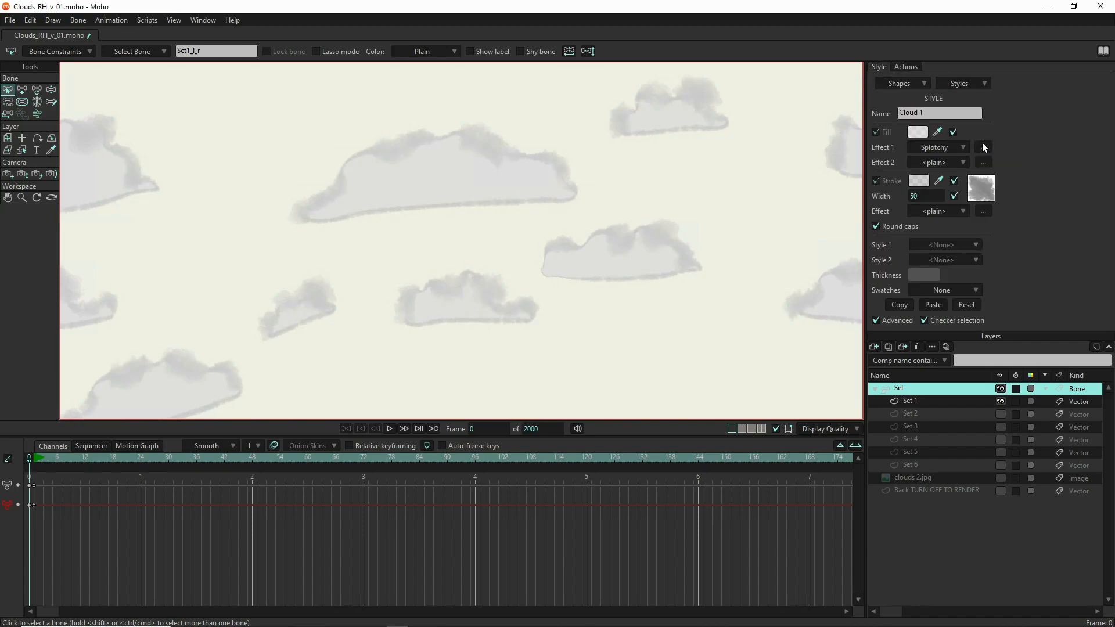
# - Try a brush spacing of 65% in the Cloud 1 style's brush settings and discard the change
pyautogui.click(980, 190)
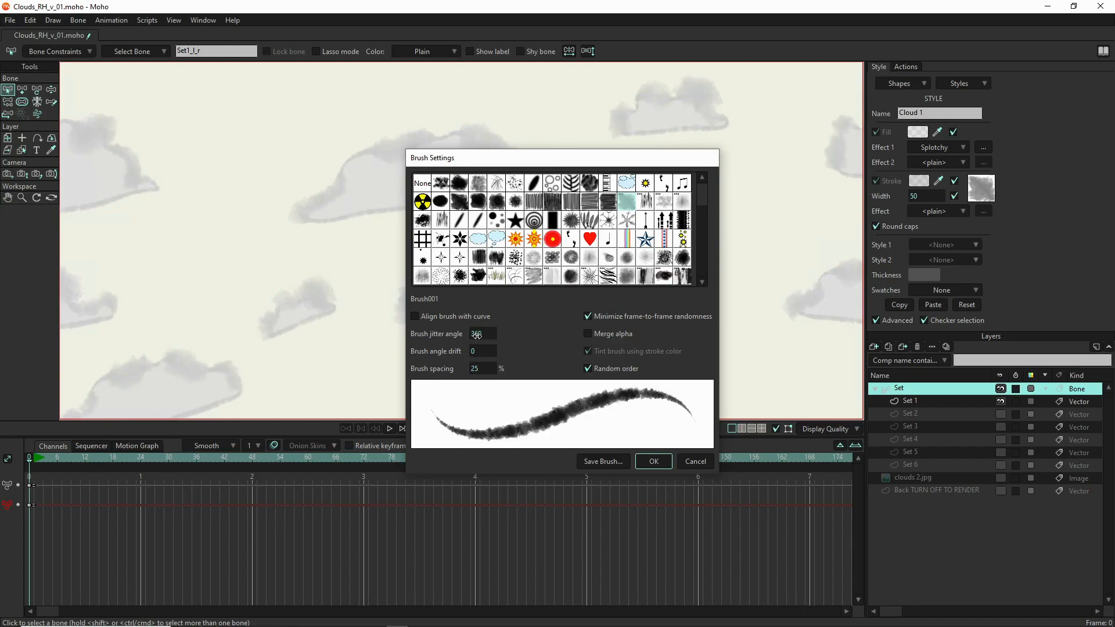
pyautogui.moveTo(477, 369)
pyautogui.mouseDown()
pyautogui.moveTo(529, 369)
pyautogui.moveTo(375, 378)
pyautogui.moveTo(517, 389)
pyautogui.moveTo(356, 399)
pyautogui.moveTo(416, 405)
pyautogui.mouseUp()
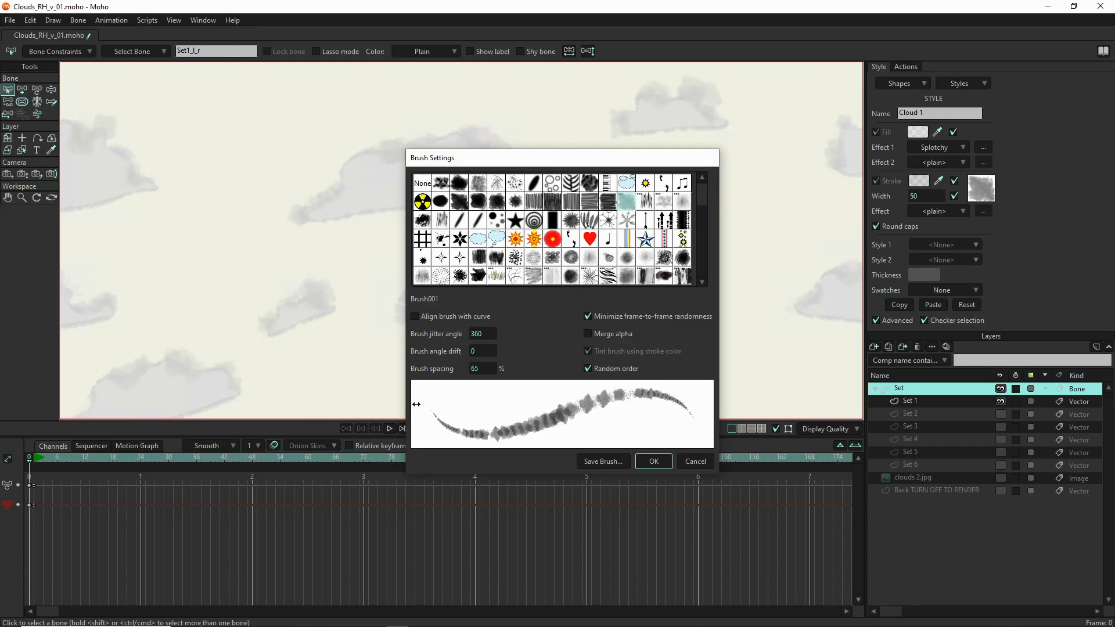
pyautogui.click(692, 465)
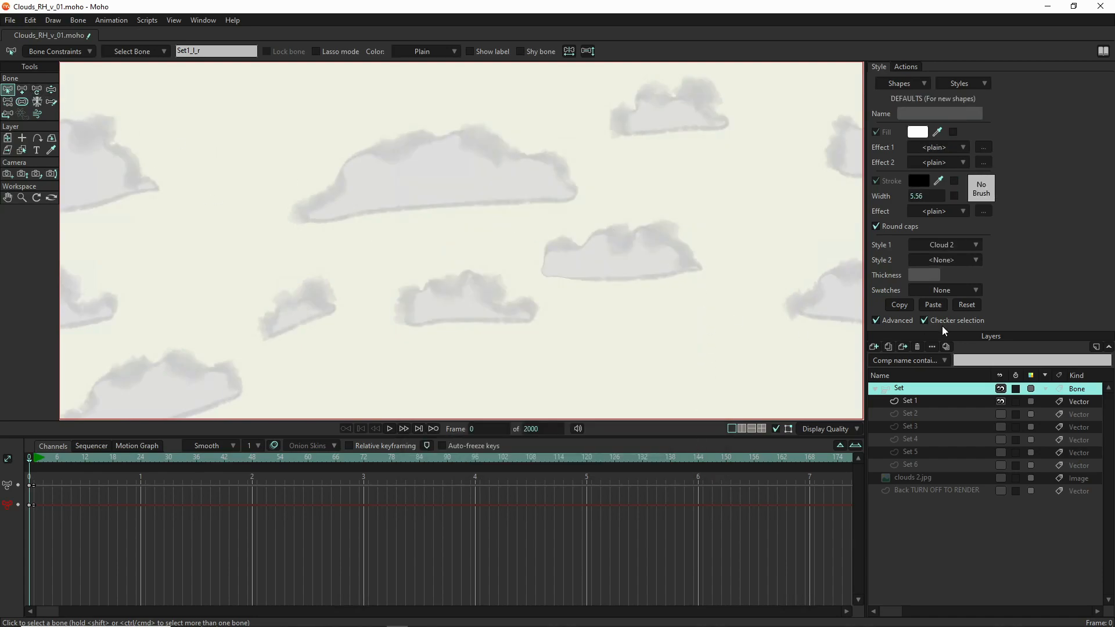
# - Make the Set 1 layer active and select the large cloud's points with Transform Points
pyautogui.click(925, 399)
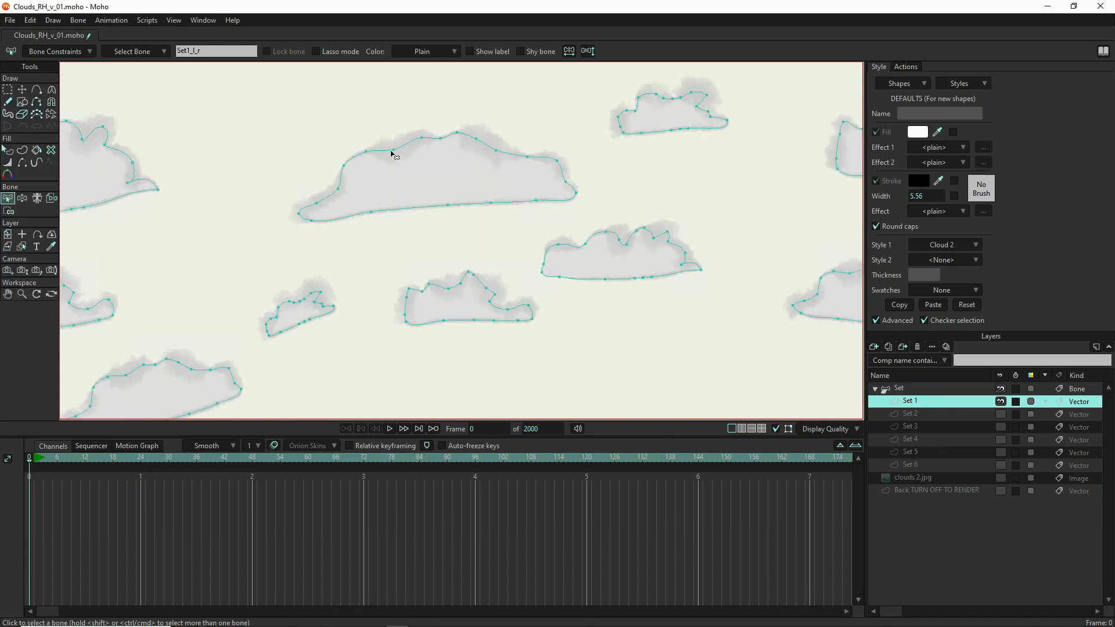
pyautogui.press('t')
pyautogui.click(440, 170)
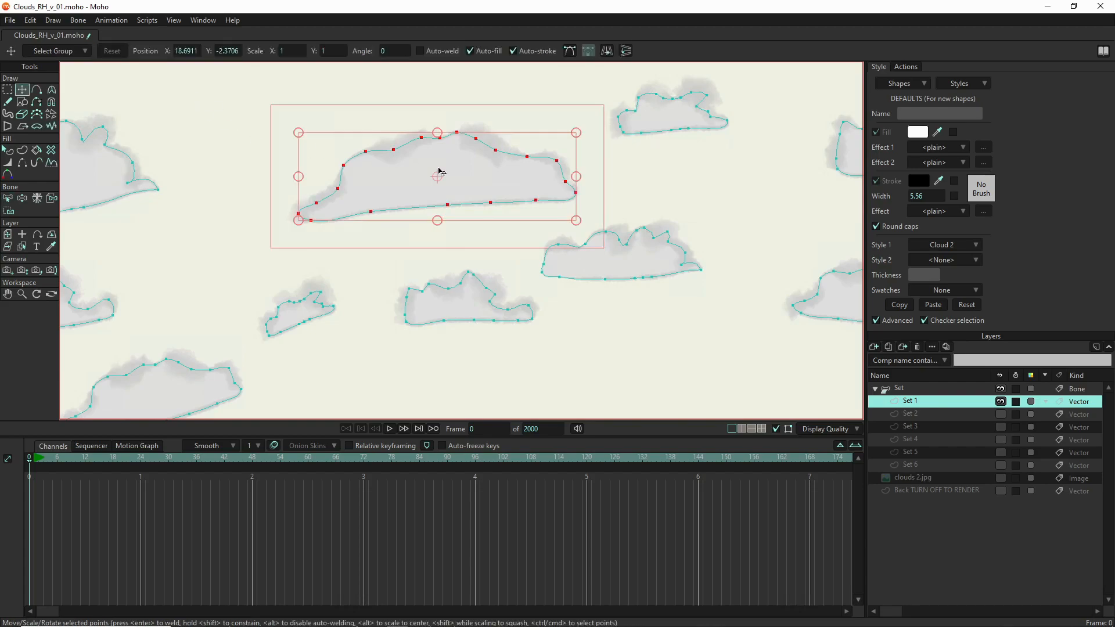
pyautogui.moveTo(420, 138); pyautogui.dragTo(419, 138)
pyautogui.click(419, 138)
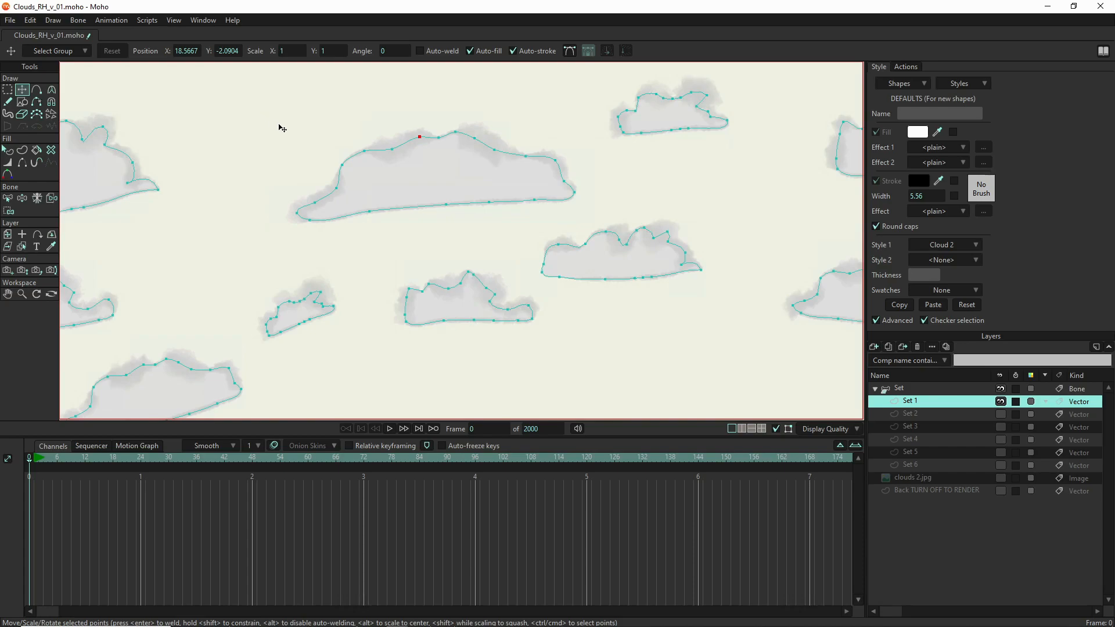
pyautogui.click(442, 170)
pyautogui.moveTo(441, 171); pyautogui.dragTo(443, 172)
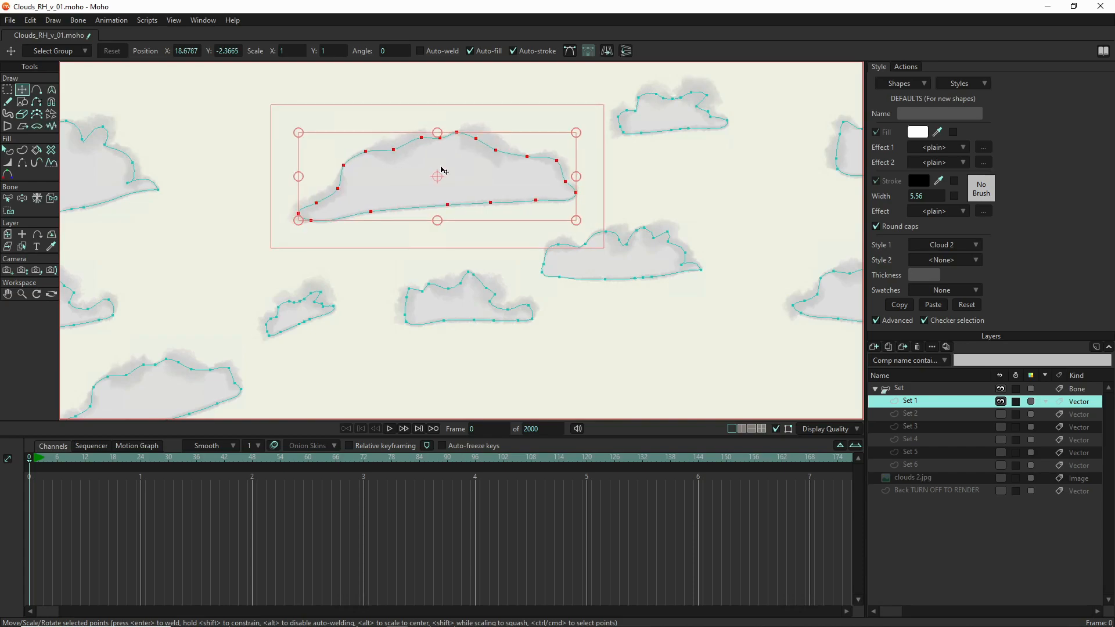
# - Check the line width at the peak point left of the large cloud's top dip with the Line Width tool and examine the edge
pyautogui.press('Return')
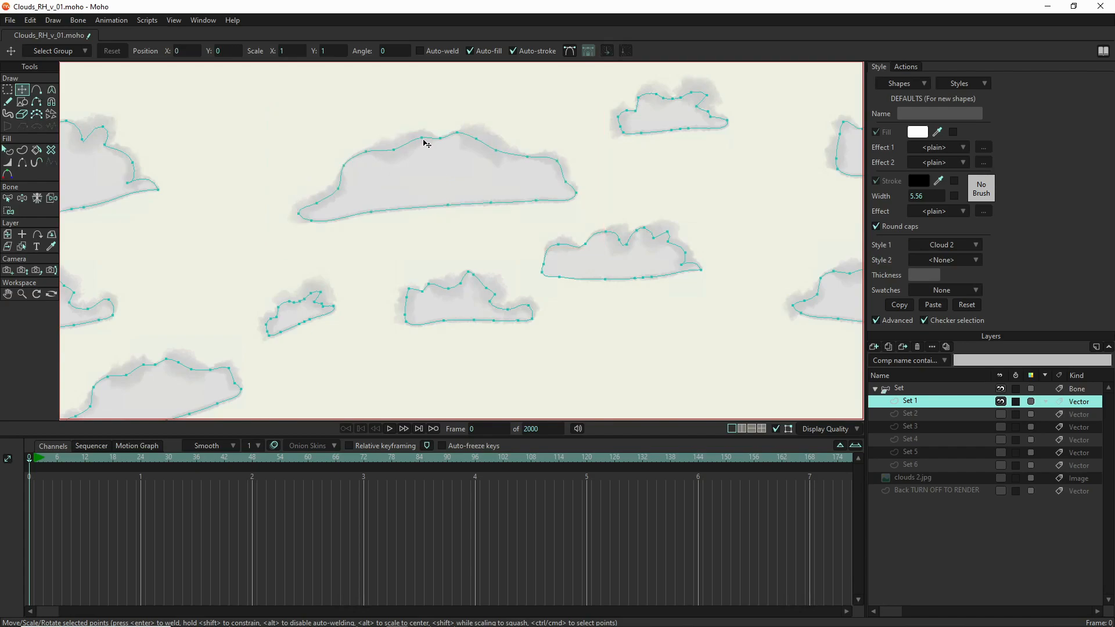
pyautogui.click(424, 141)
pyautogui.press('w')
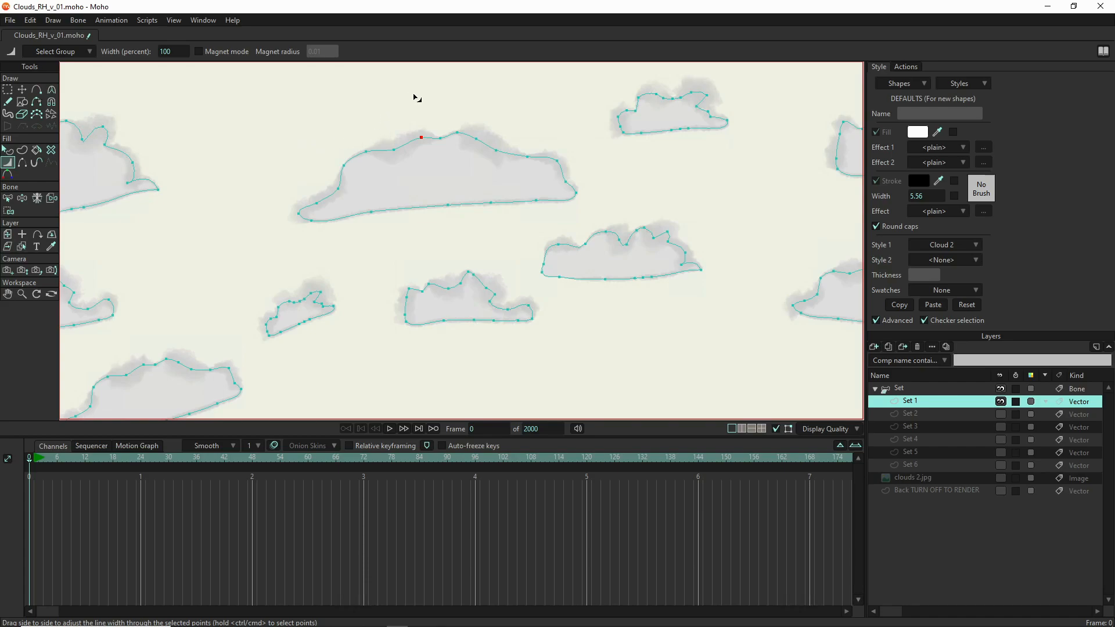
pyautogui.scroll(5, 415, 97)
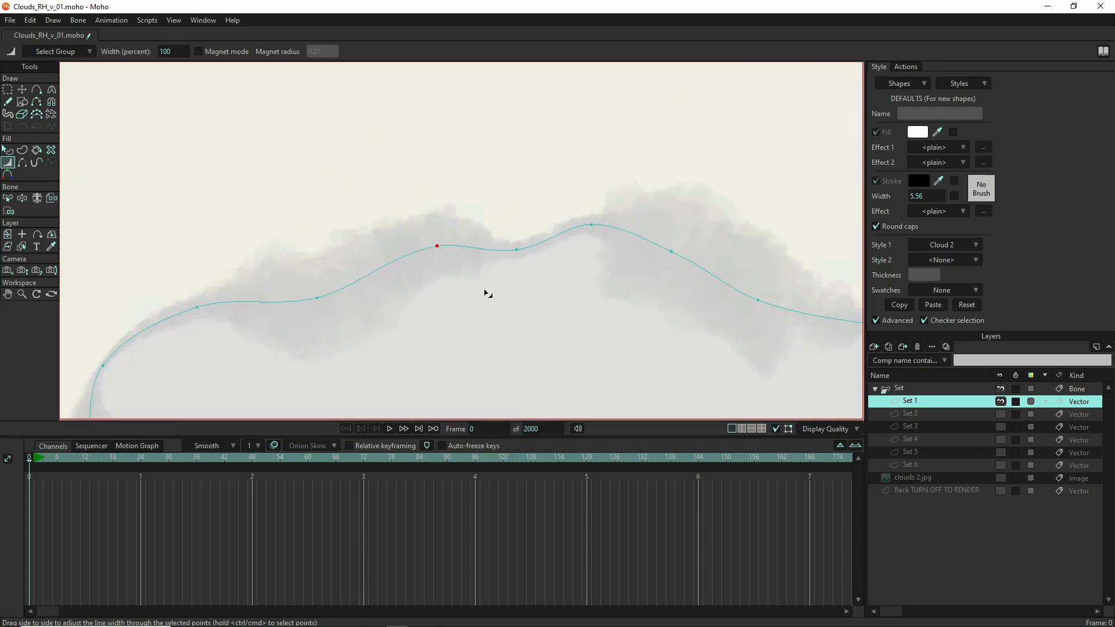
pyautogui.scroll(5, 484, 293)
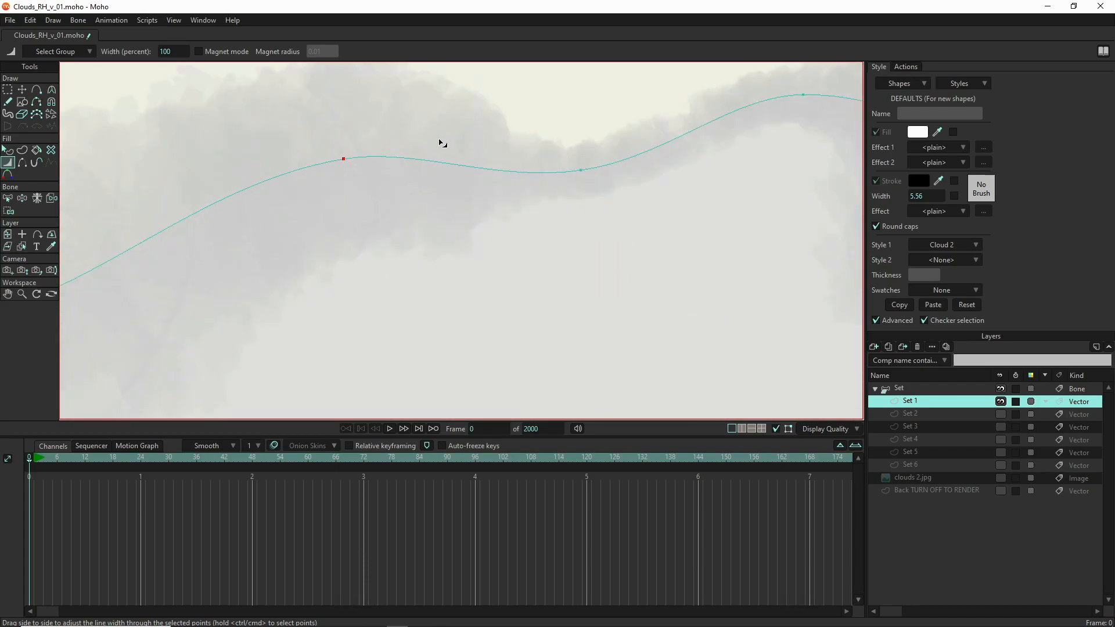
pyautogui.scroll(-10, 480, 154)
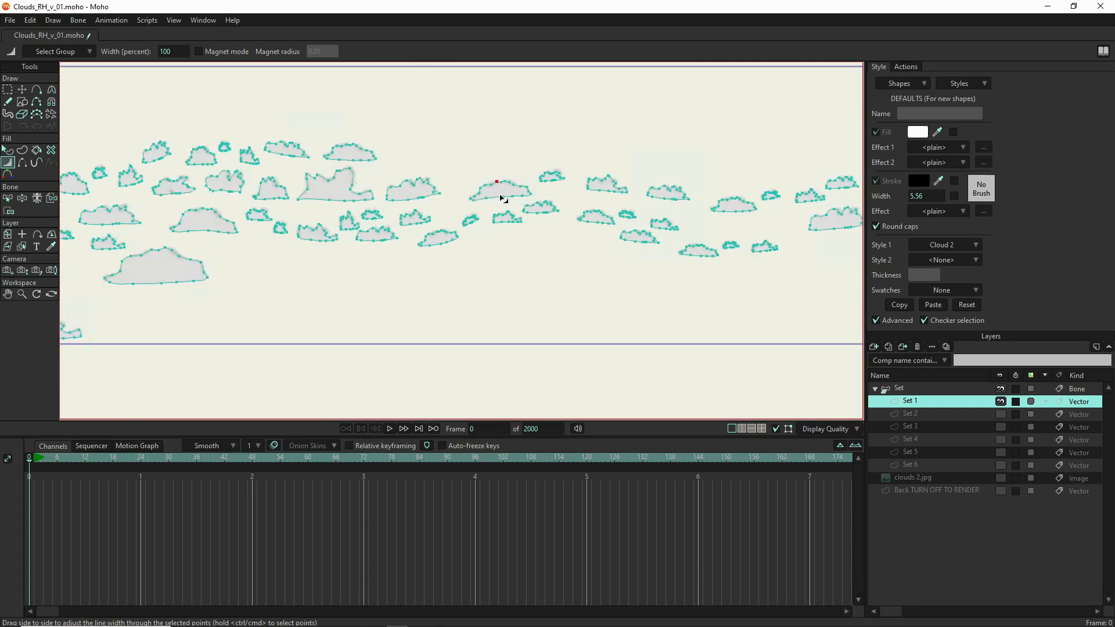
pyautogui.scroll(-3, 502, 199)
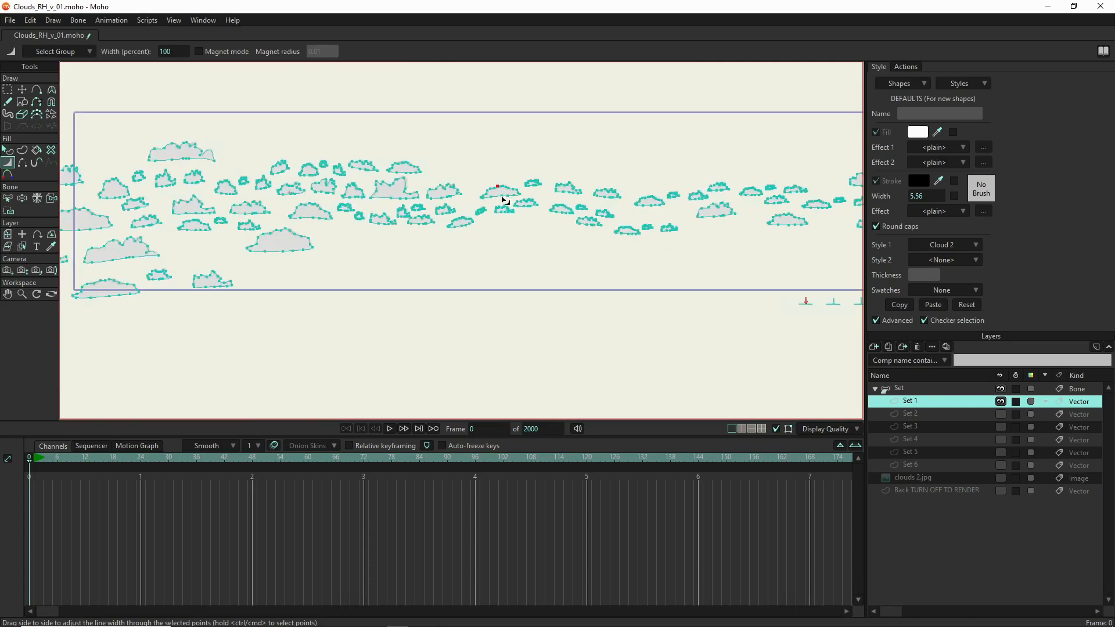
pyautogui.scroll(5, 502, 194)
pyautogui.scroll(5, 500, 196)
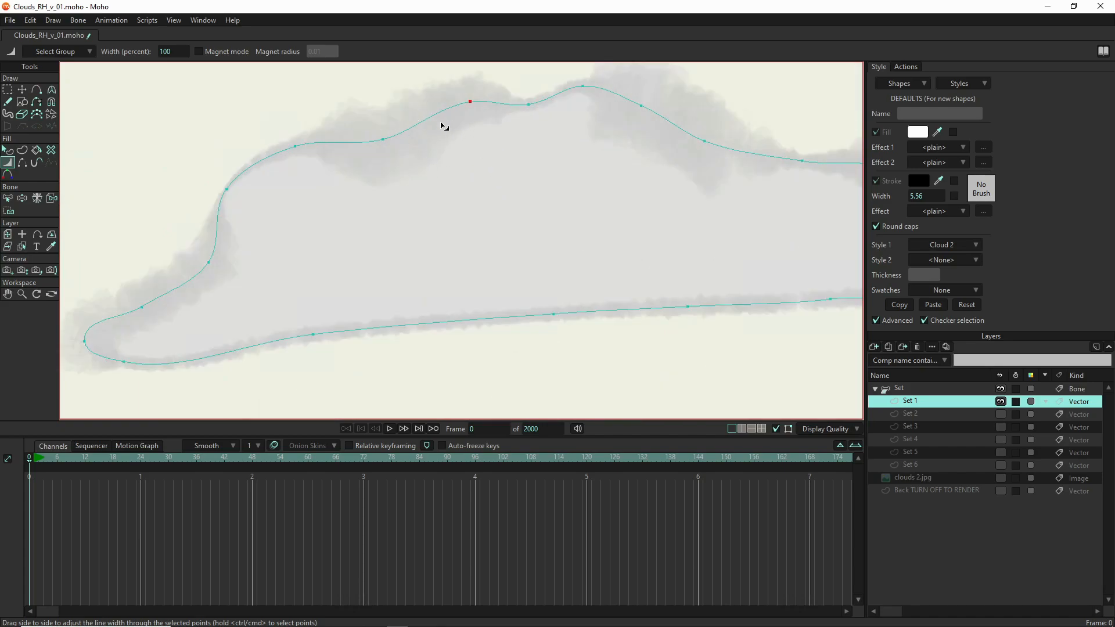
pyautogui.scroll(-3, 464, 149)
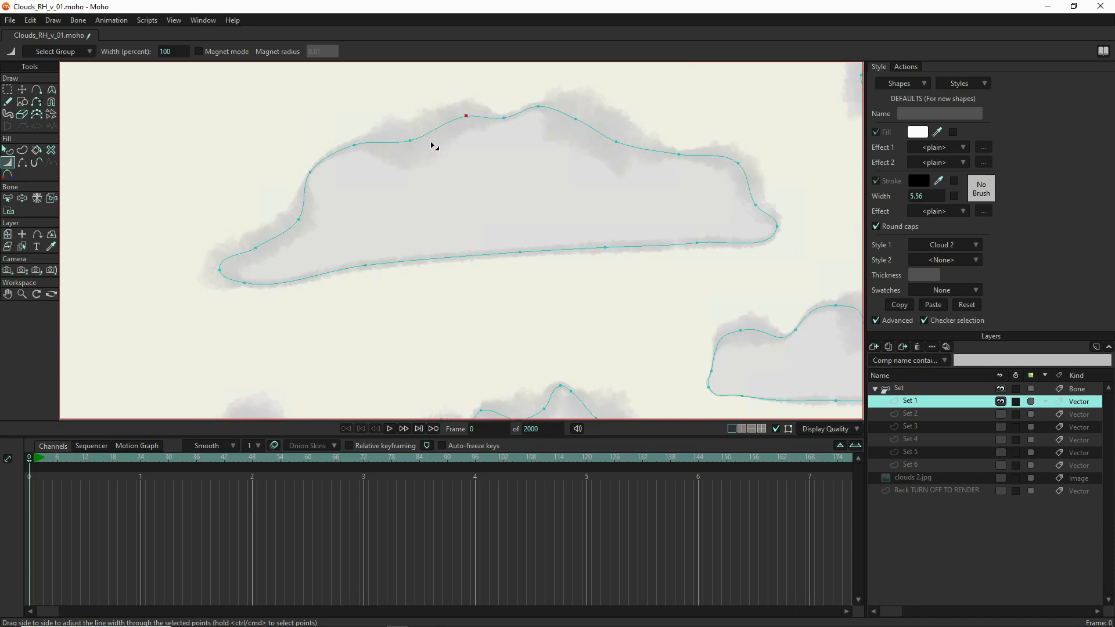
# - Check the line width at the neighbouring point on the large cloud and display the settings of the Cloud 1 style
pyautogui.click(410, 141)
pyautogui.click(964, 84)
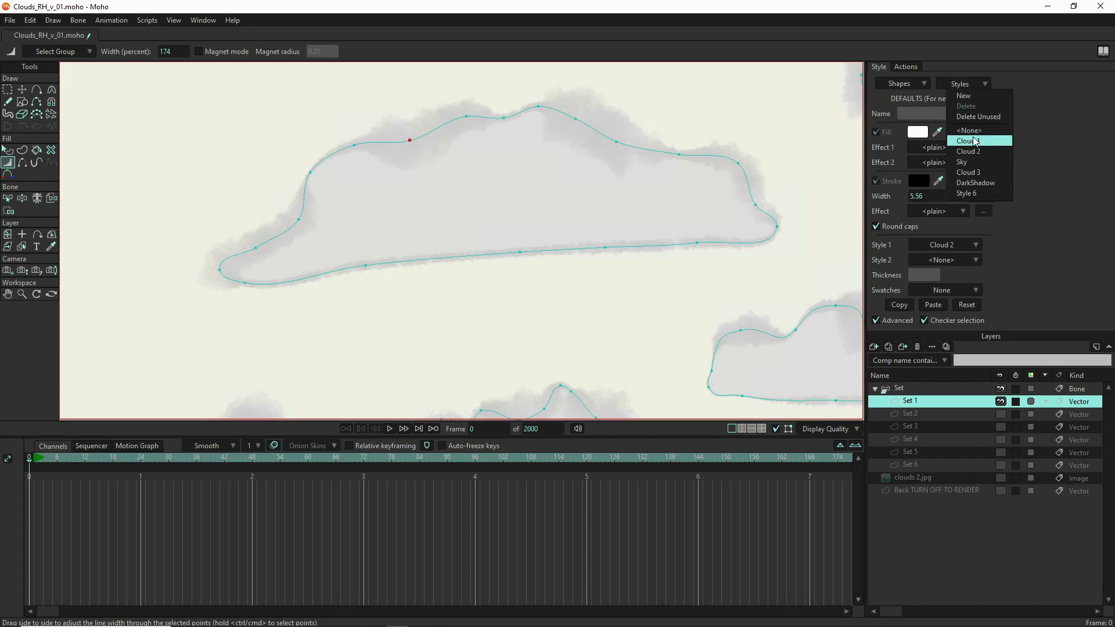
pyautogui.click(973, 140)
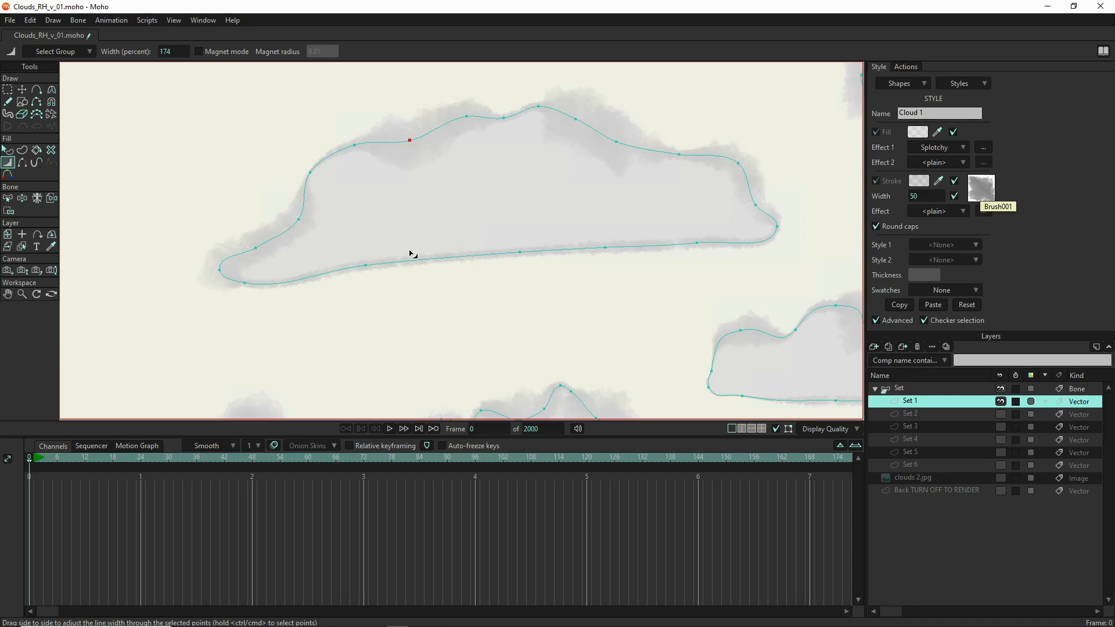
pyautogui.scroll(-6, 463, 262)
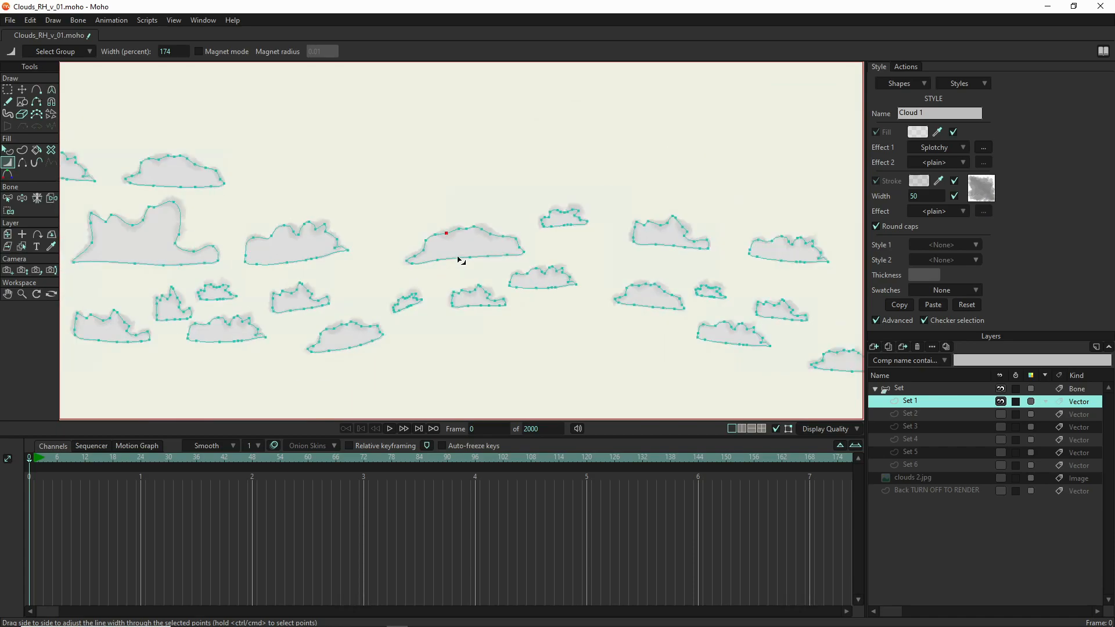
pyautogui.scroll(-4, 484, 357)
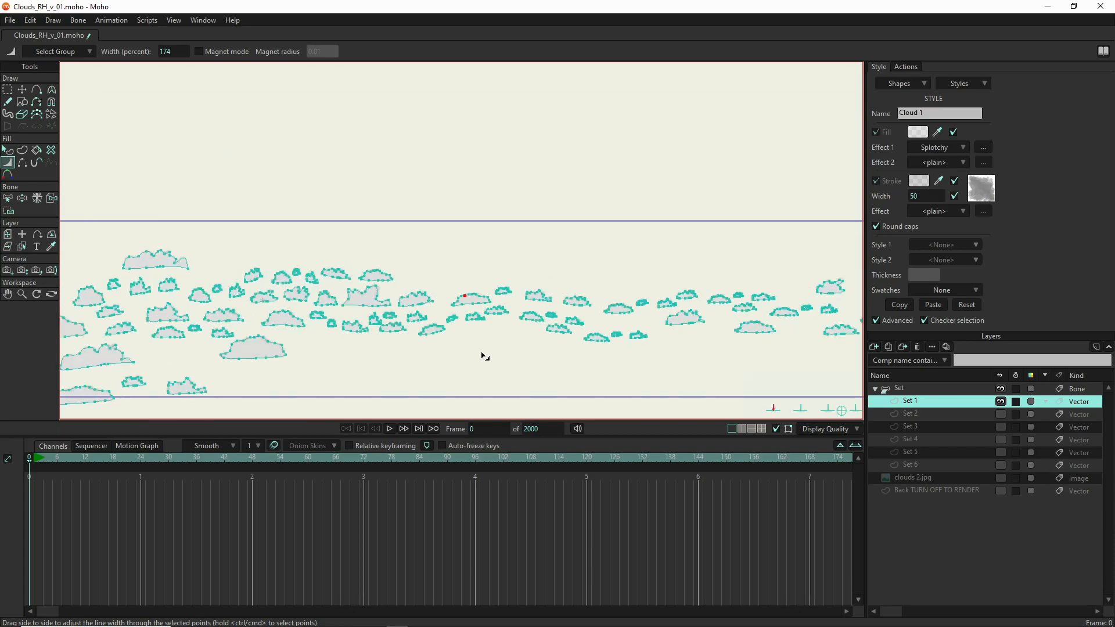
# - Check the line width at a point on a smaller cloud and survey the Set 1 clouds with the Select Points tool active
pyautogui.moveTo(463, 314); pyautogui.dragTo(390, 234)
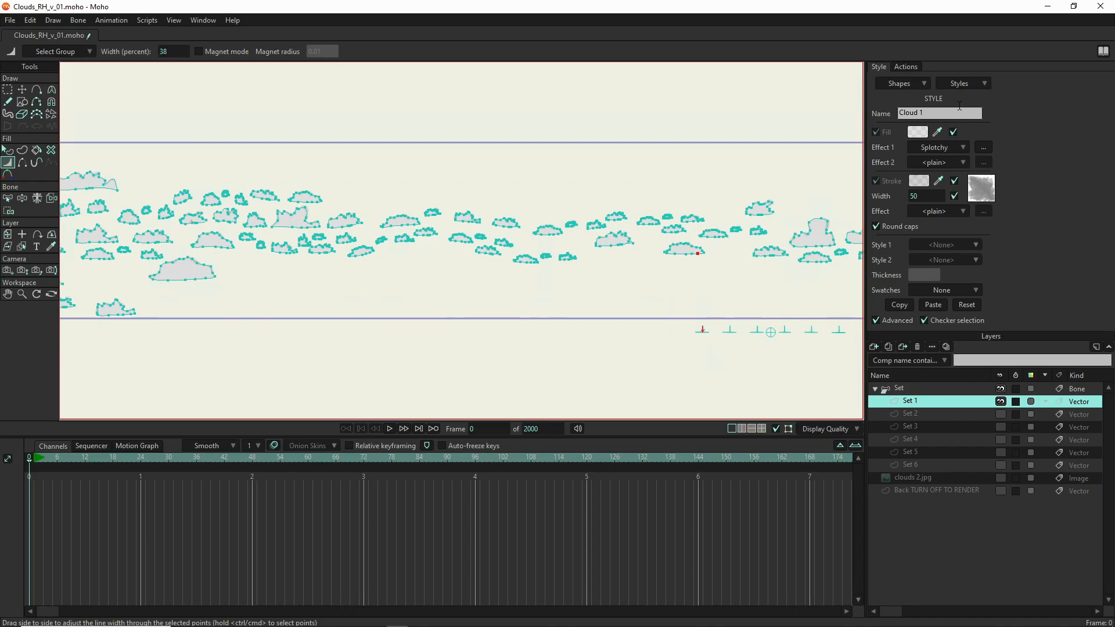
pyautogui.click(957, 84)
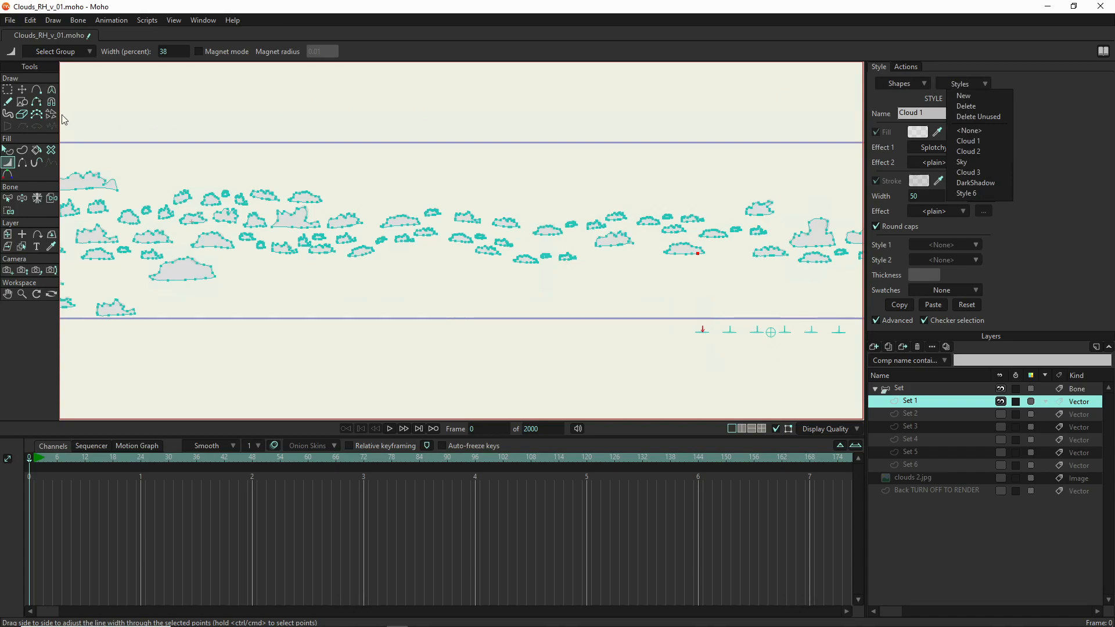
pyautogui.click(12, 92)
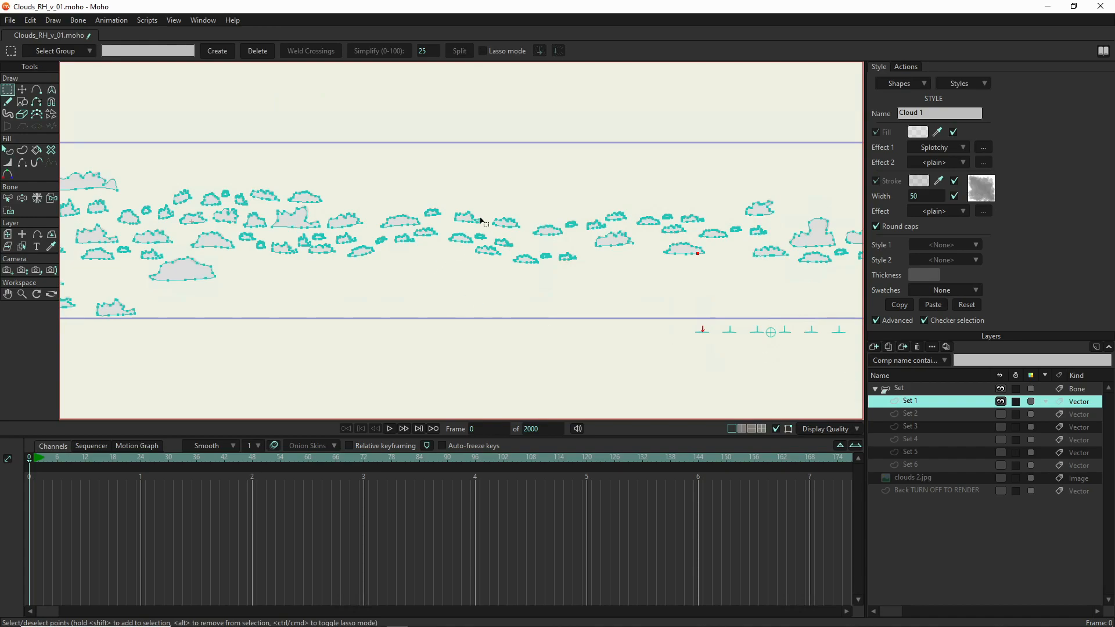
pyautogui.scroll(5, 464, 228)
pyautogui.scroll(1, 465, 227)
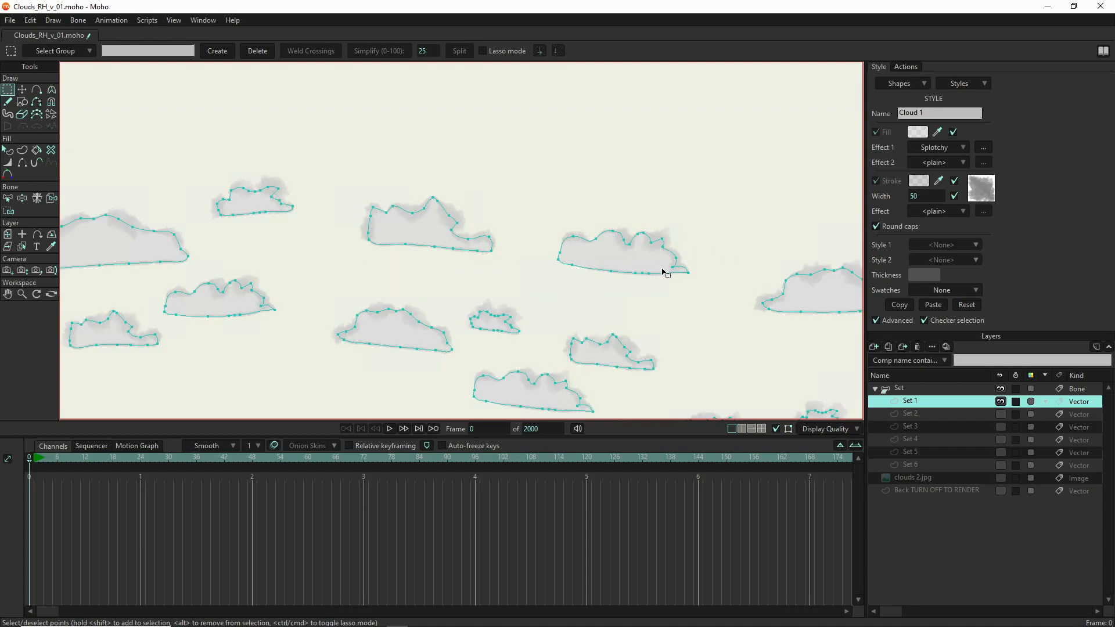
pyautogui.moveTo(130, 222); pyautogui.dragTo(285, 237)
pyautogui.scroll(-3, 359, 224)
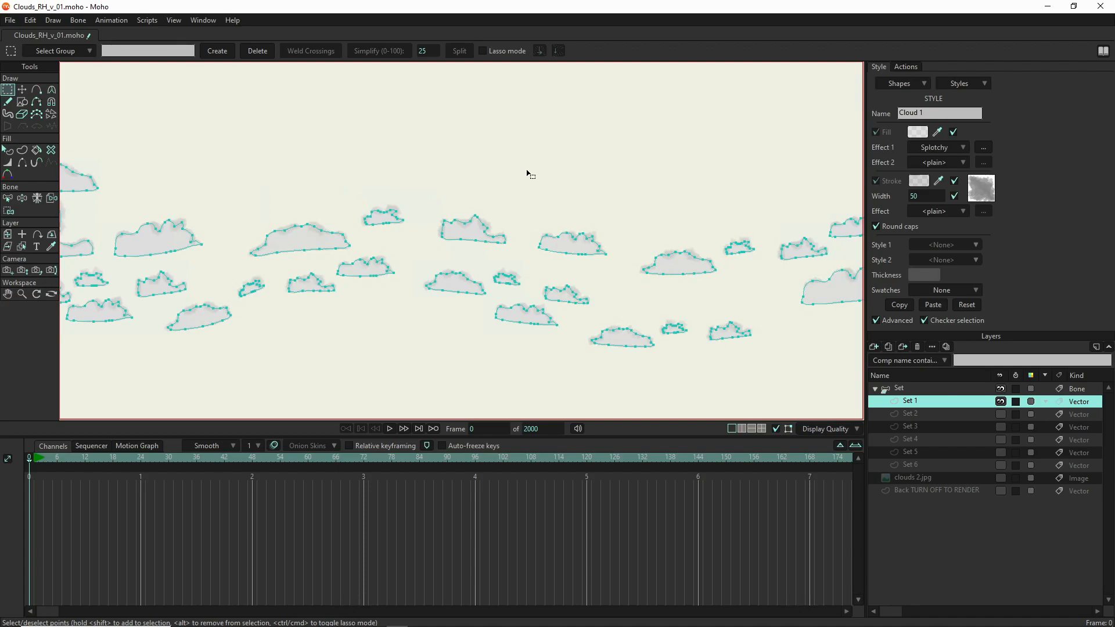
# - Make the Set bone layer active, select the Set1_Edge bone and create a smart bone action named Set1_Edge
pyautogui.click(899, 388)
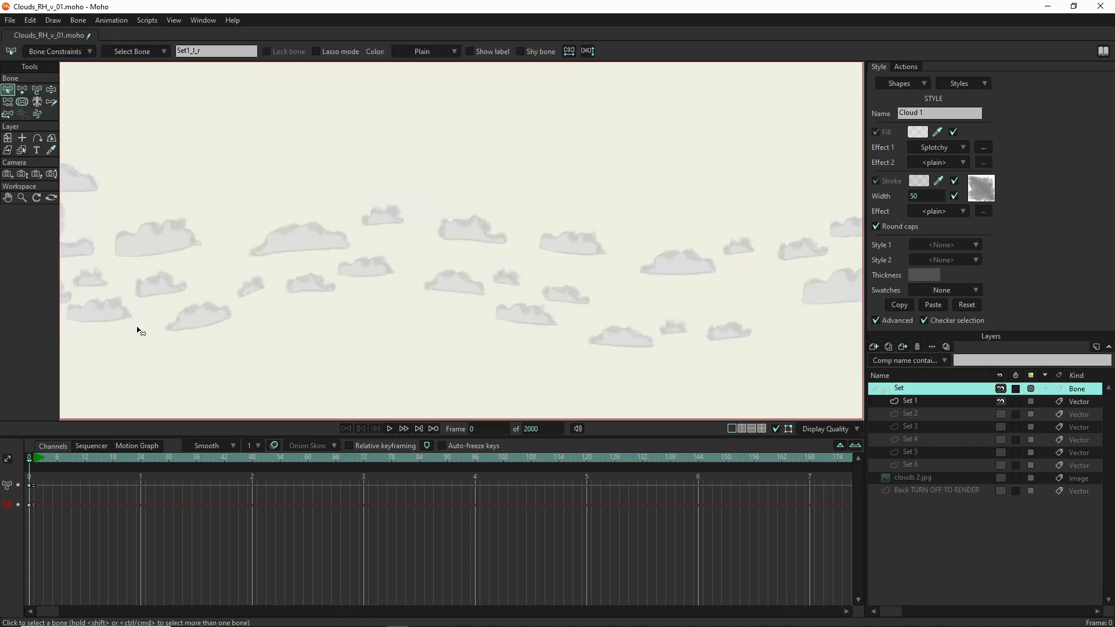
pyautogui.scroll(-4, 151, 268)
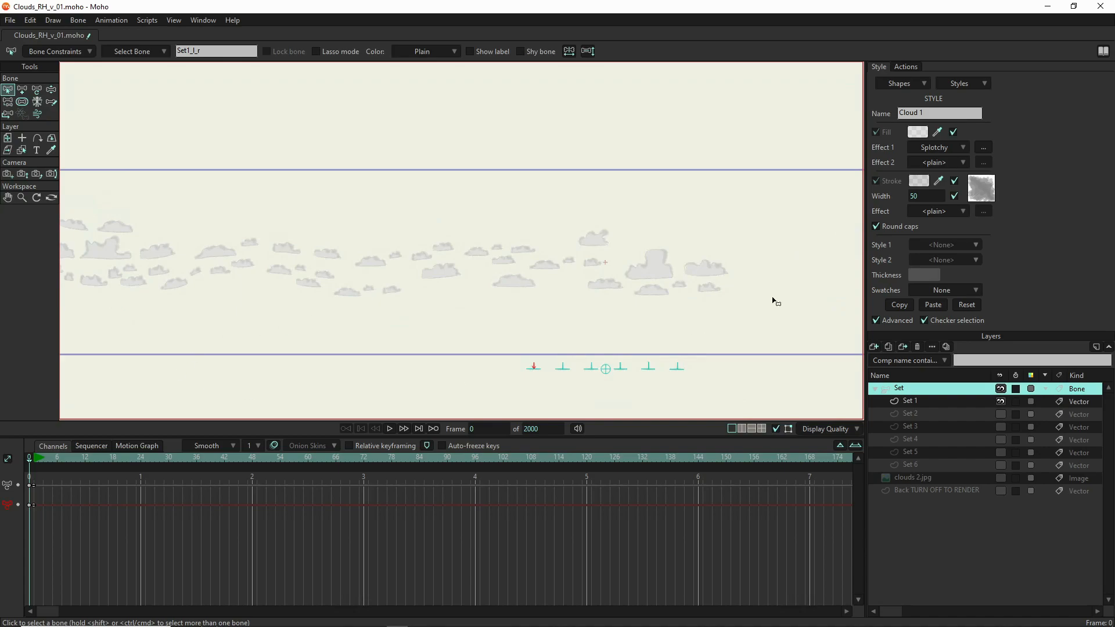
pyautogui.click(536, 372)
pyautogui.click(536, 371)
pyautogui.click(905, 67)
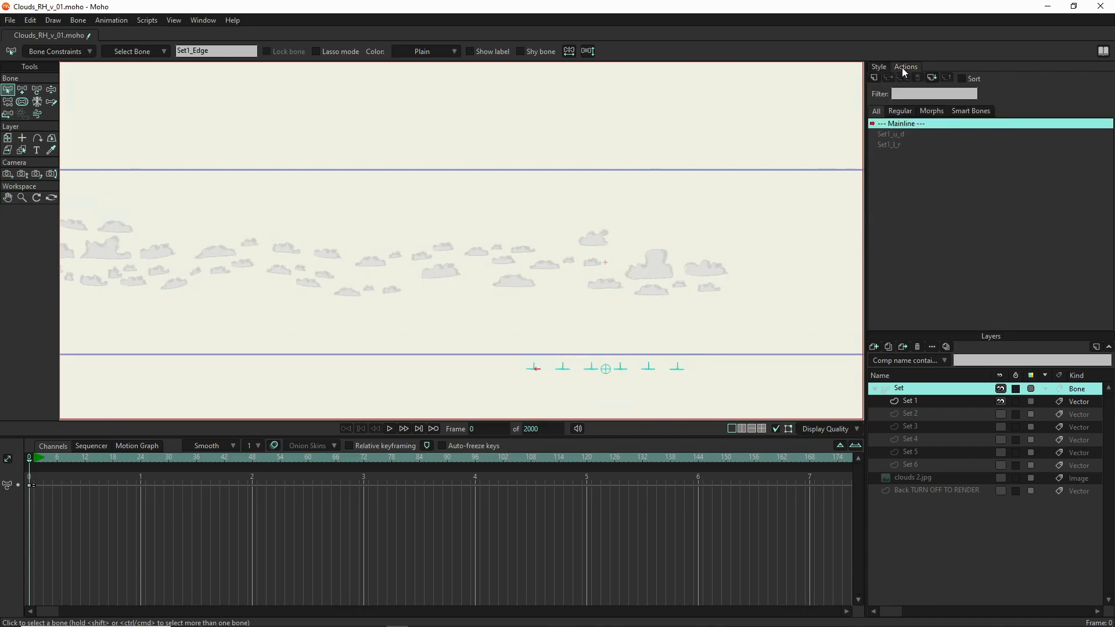
pyautogui.click(874, 78)
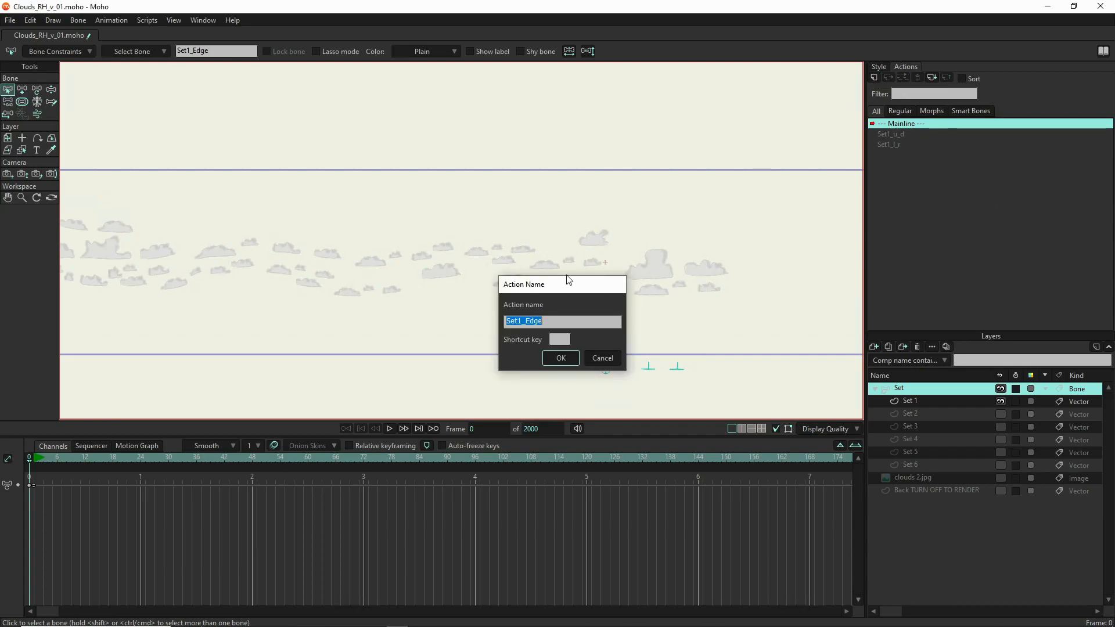
pyautogui.click(561, 361)
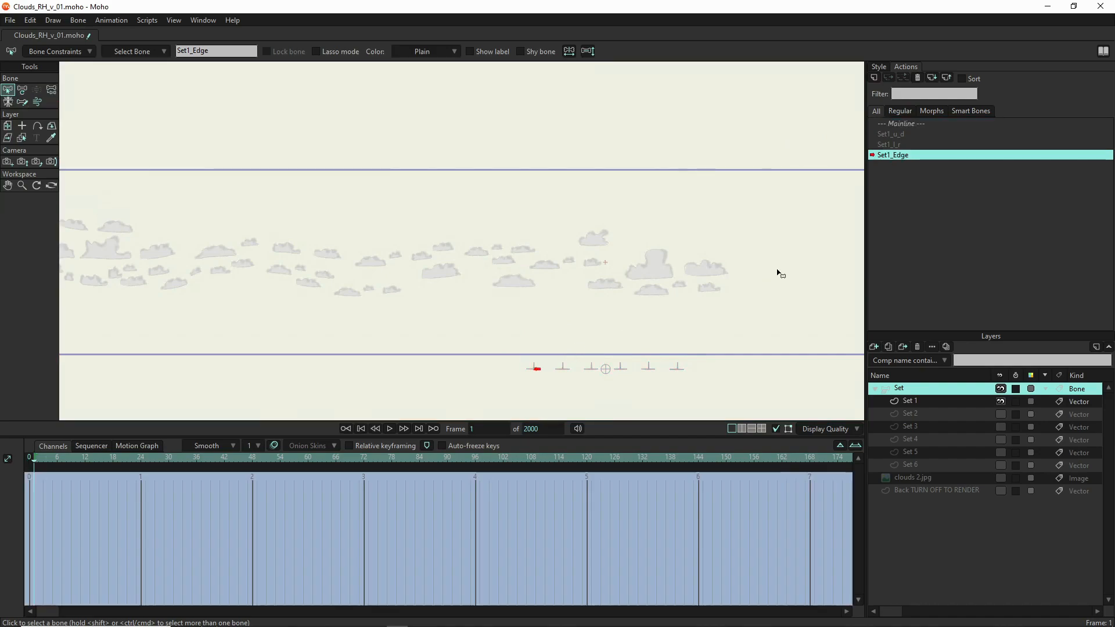
# - Make the Set 1 layer active, select all of its cloud points and activate the Line Width tool
pyautogui.scroll(-2, 787, 213)
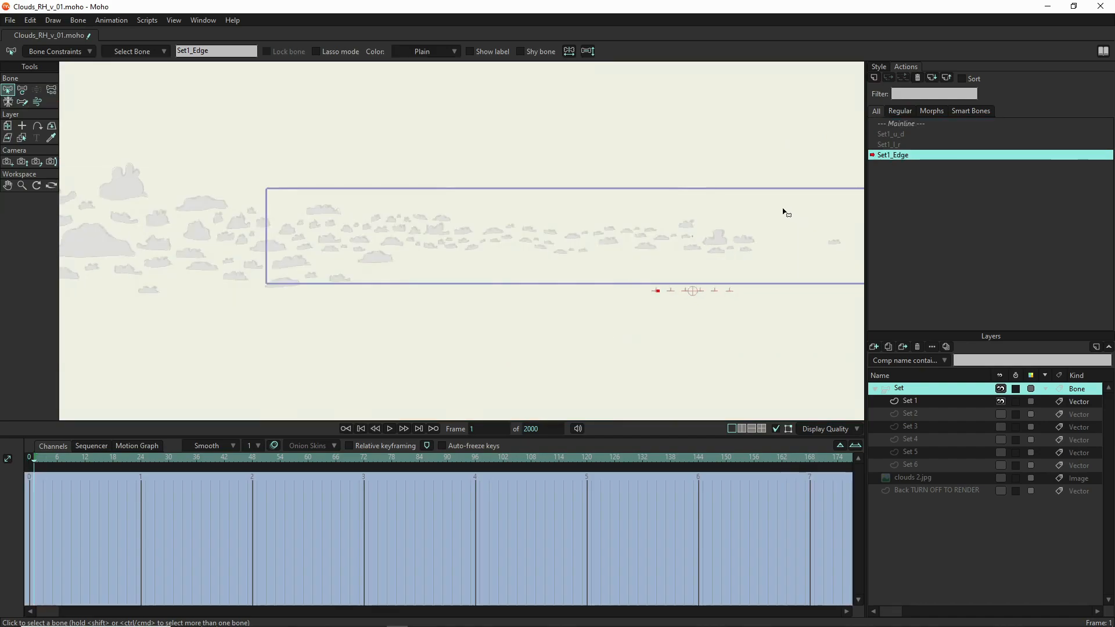
pyautogui.click(939, 402)
pyautogui.scroll(-2, 485, 309)
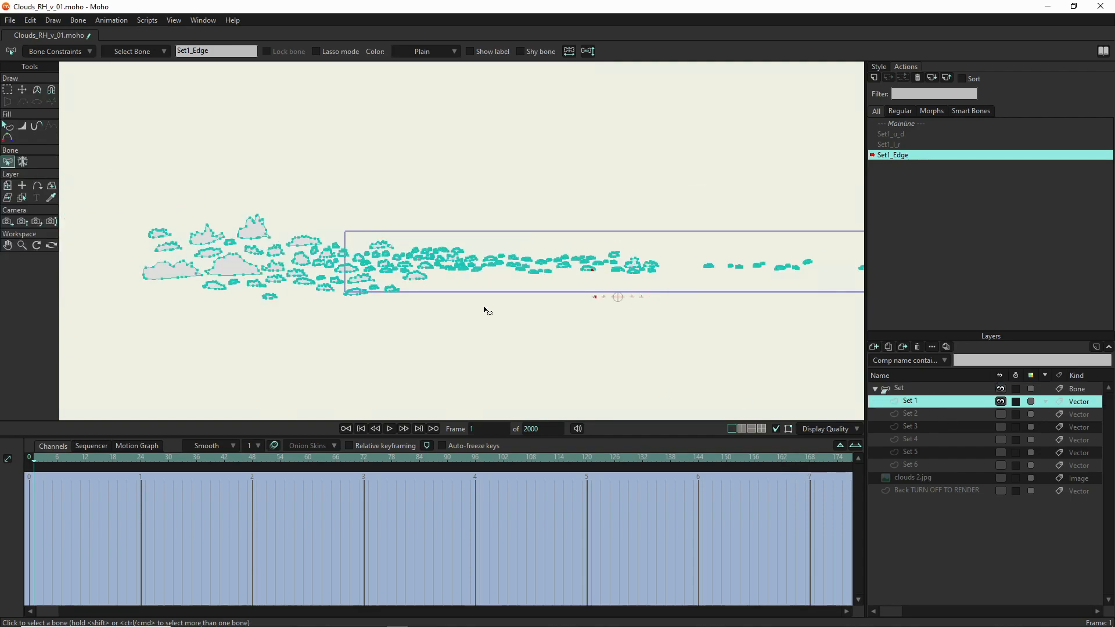
pyautogui.press('g')
pyautogui.moveTo(114, 198); pyautogui.dragTo(355, 294)
pyautogui.scroll(-3, 354, 293)
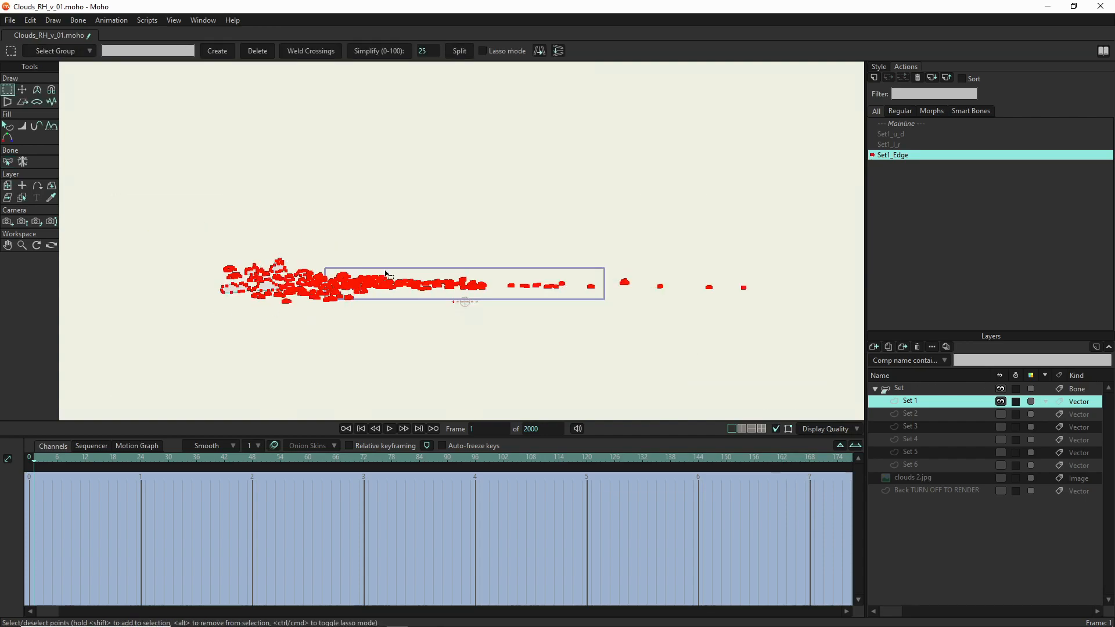
pyautogui.press('w')
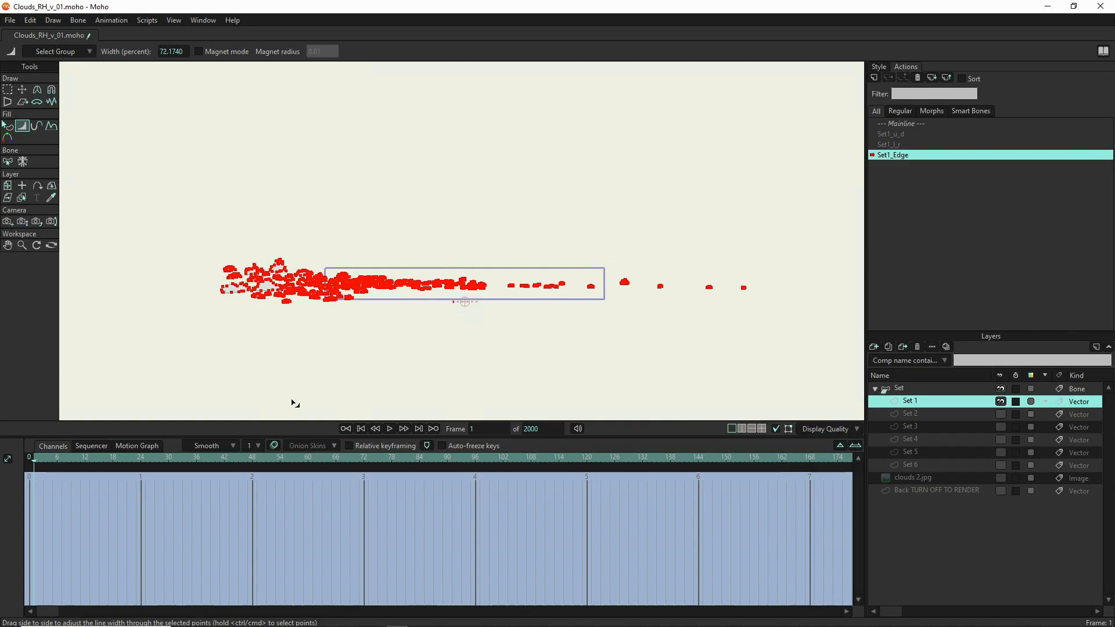
pyautogui.scroll(-1, 340, 294)
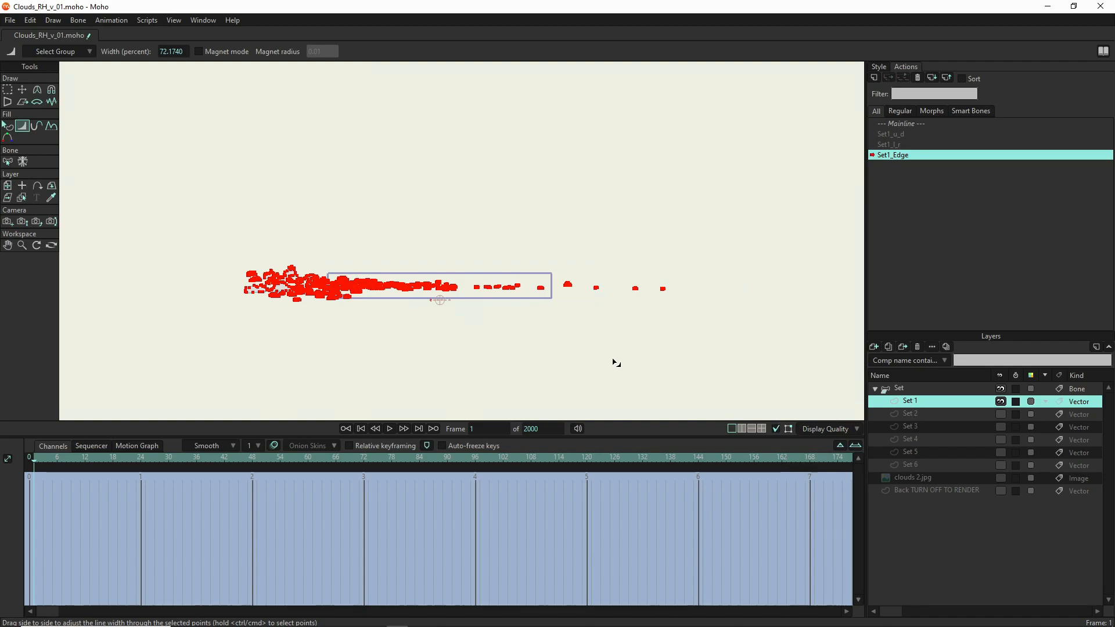
pyautogui.scroll(4, 346, 296)
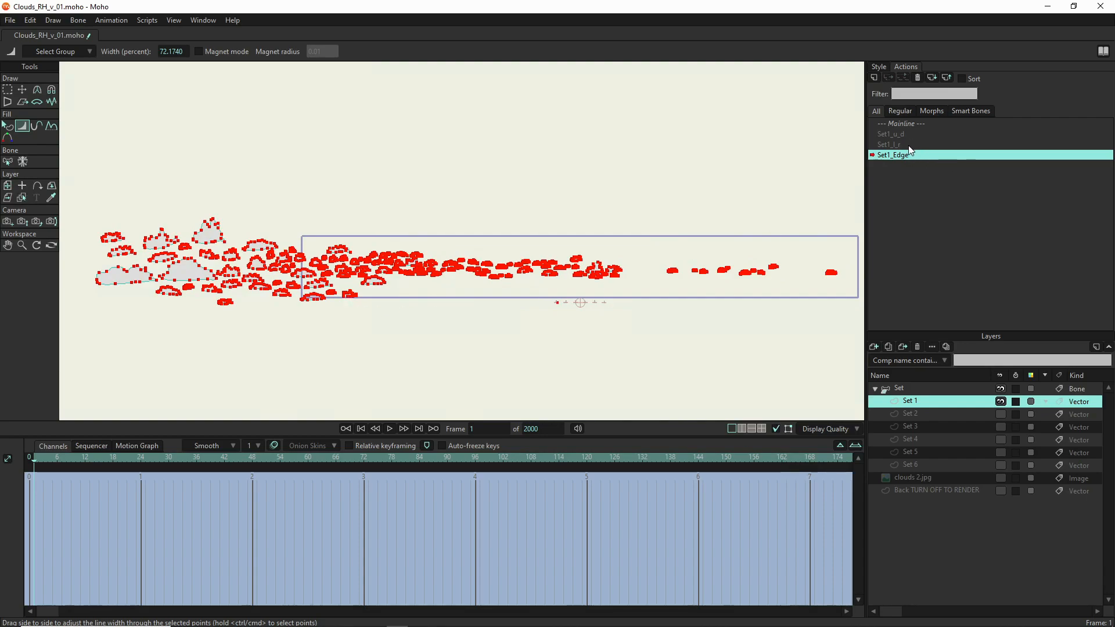
# - Return to the Set bone layer and rotate the Set1_Edge bone downward to an angle of about 327.43° at frame 1
pyautogui.click(911, 388)
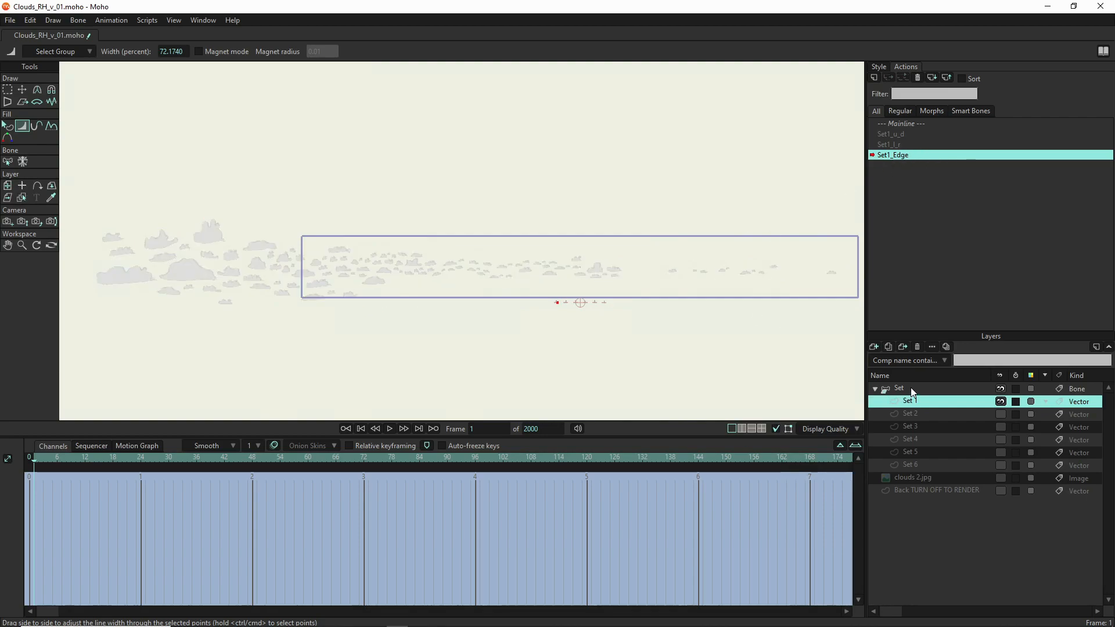
pyautogui.scroll(6, 569, 308)
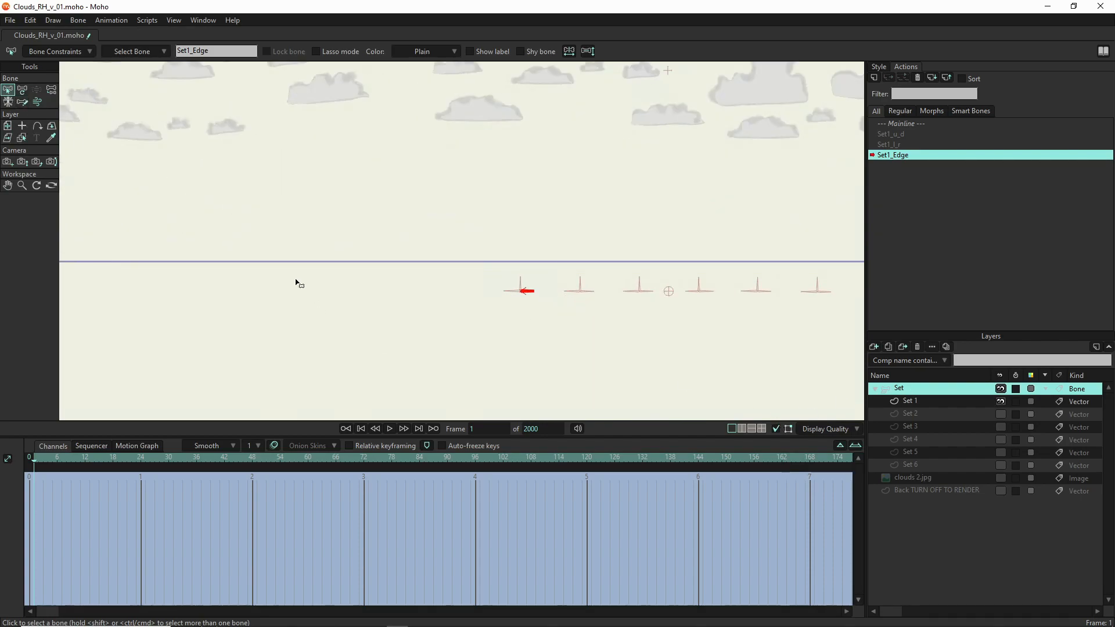
pyautogui.click(22, 90)
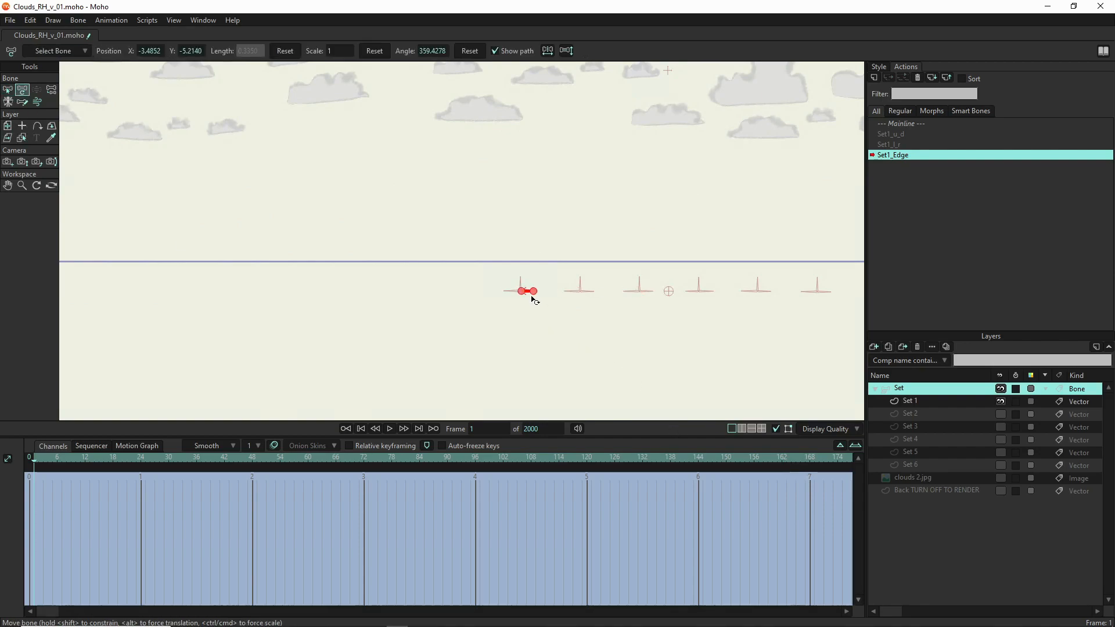
pyautogui.moveTo(532, 294); pyautogui.dragTo(525, 298)
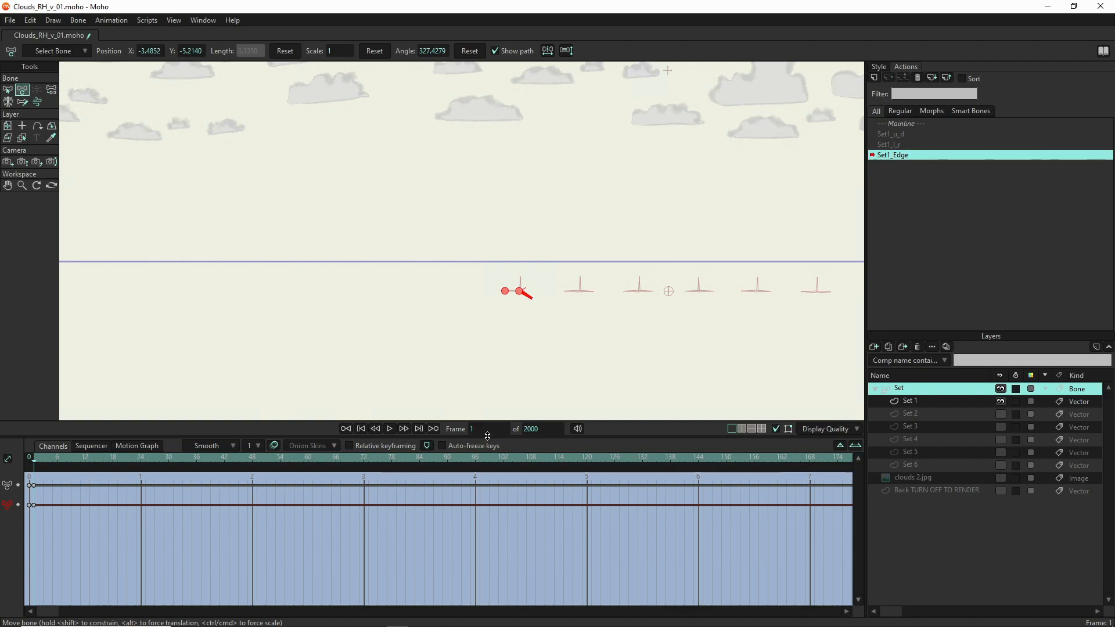
# - Rotate the Set1_Edge bone upward to an angle of about 391.43° at frame 64 of the action
pyautogui.click(326, 458)
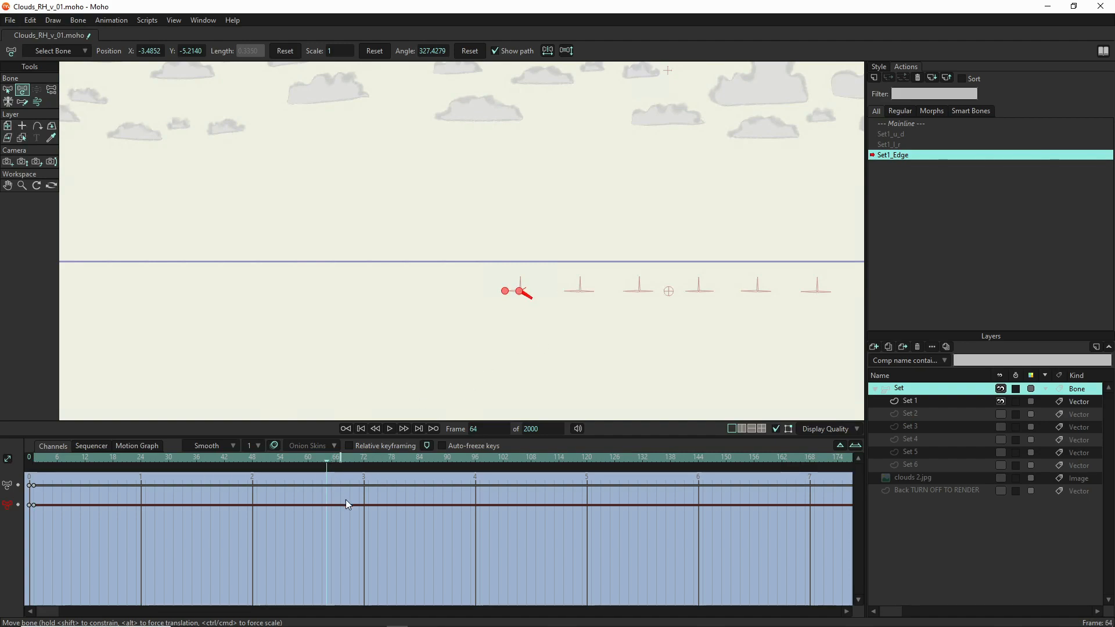
pyautogui.scroll(4, 518, 282)
pyautogui.click(533, 310)
pyautogui.moveTo(534, 309); pyautogui.dragTo(542, 289)
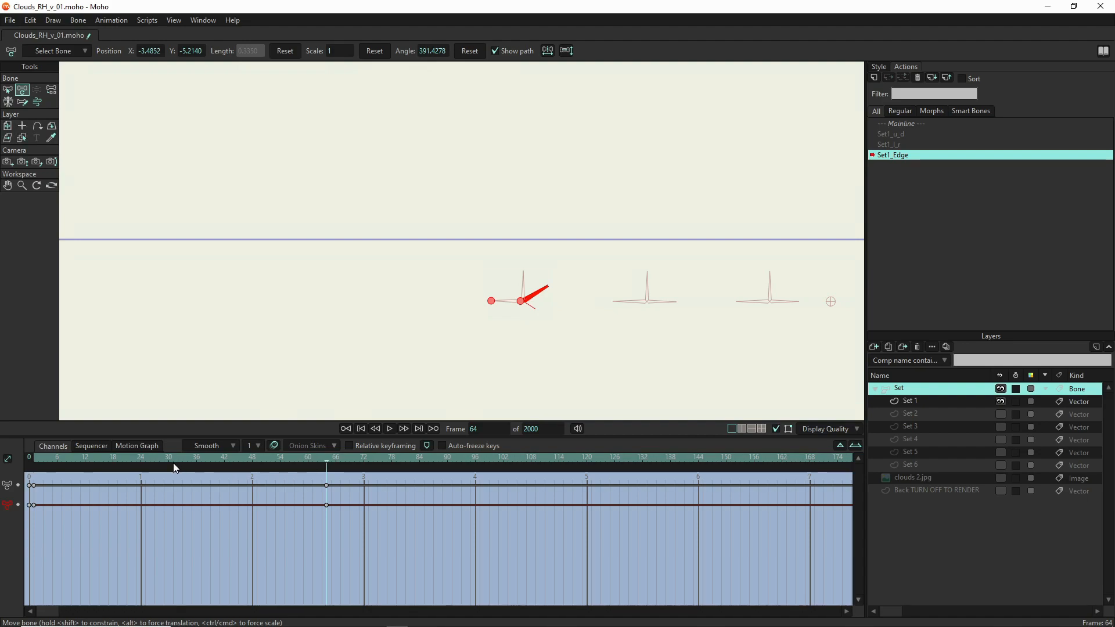
pyautogui.scroll(-5, 426, 331)
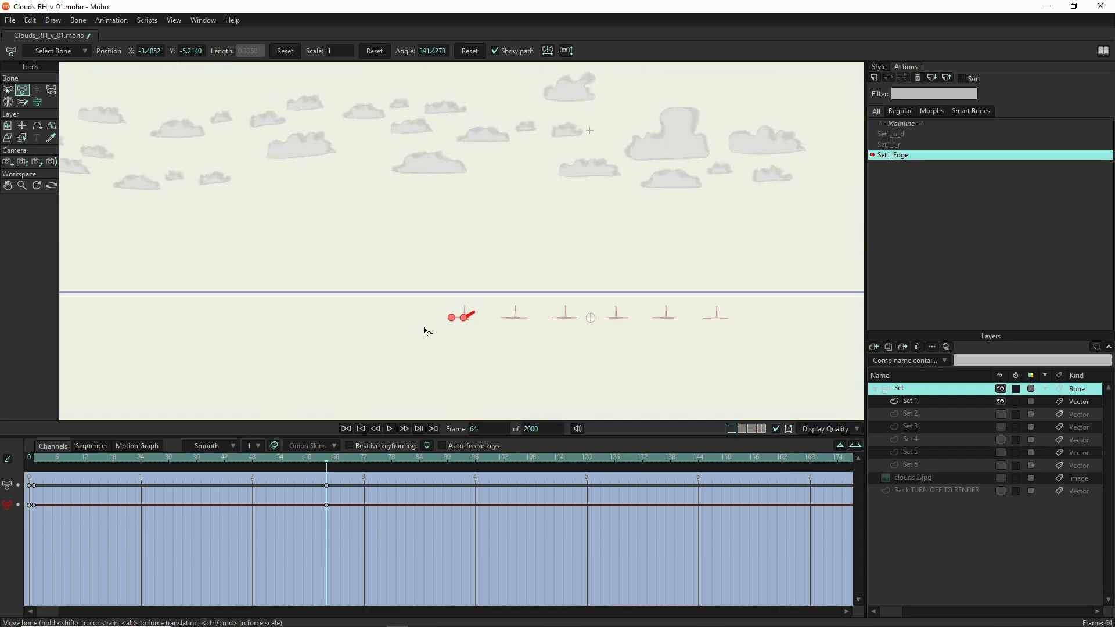
# - Key the line width of all Set 1 cloud points at 72.174 percent on frame 32 of the Set1_Edge action
pyautogui.scroll(-1, 498, 315)
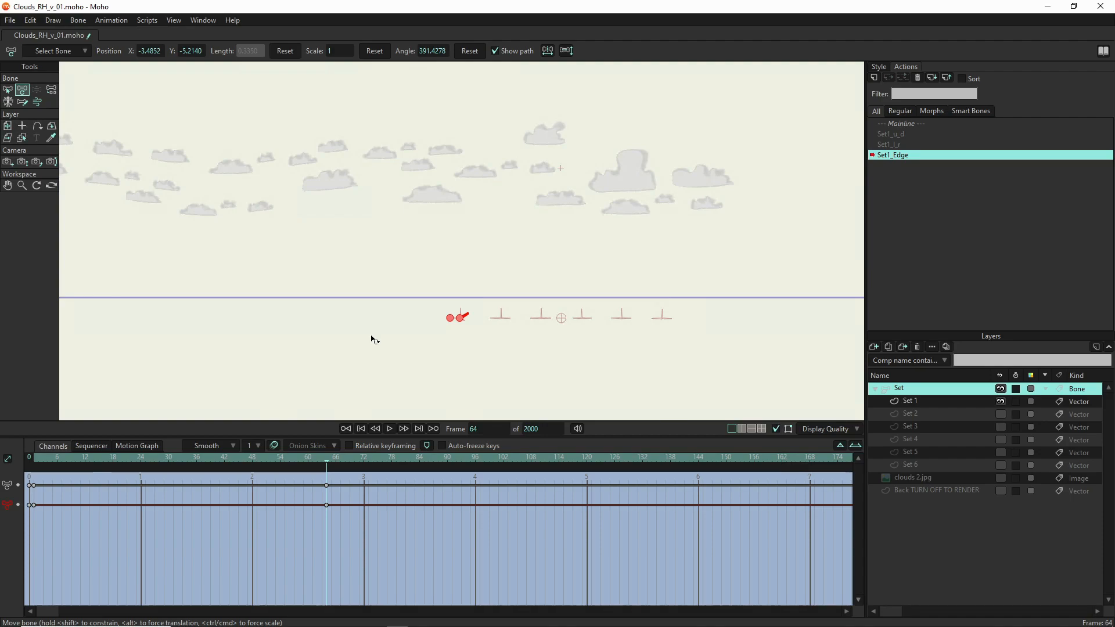
pyautogui.moveTo(470, 341)
pyautogui.mouseDown()
pyautogui.moveTo(485, 319)
pyautogui.moveTo(472, 319)
pyautogui.mouseUp()
pyautogui.click(177, 457)
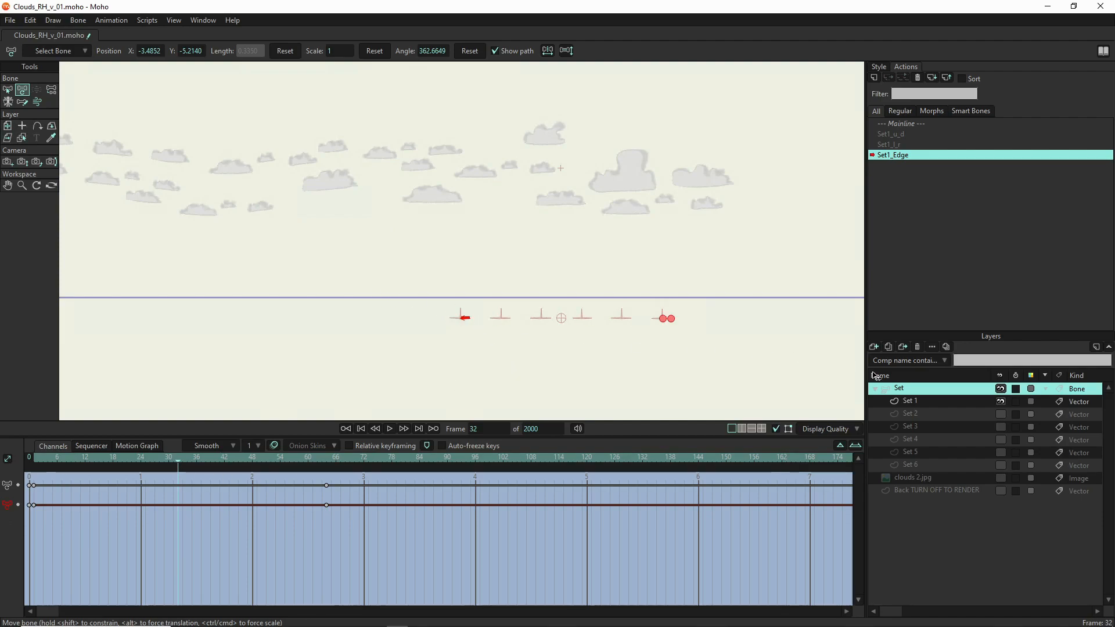
pyautogui.click(924, 402)
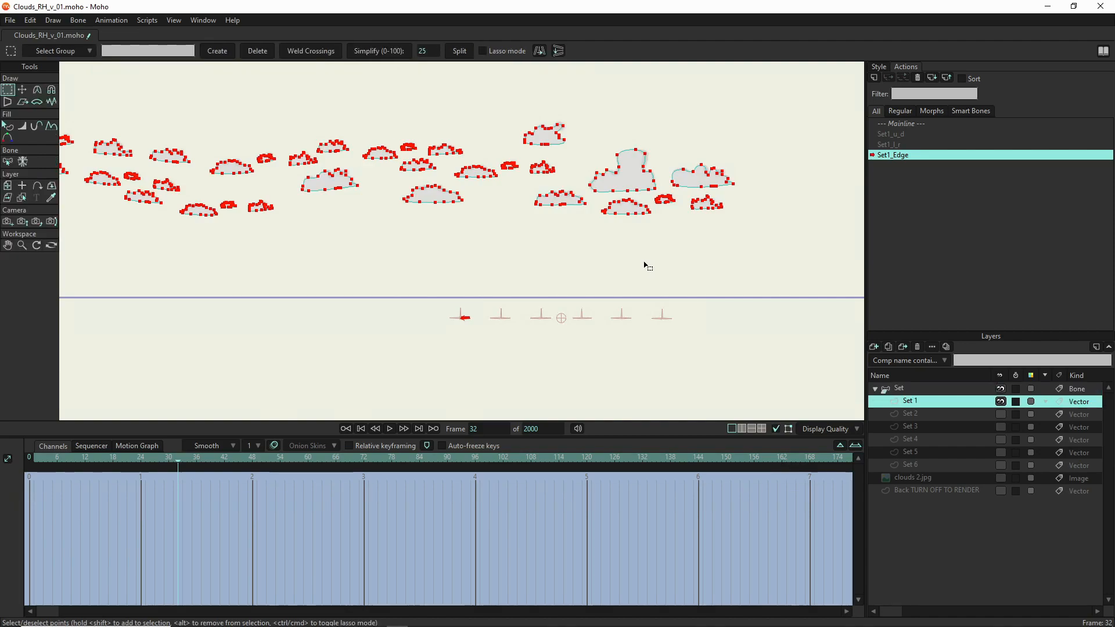
pyautogui.scroll(-3, 653, 237)
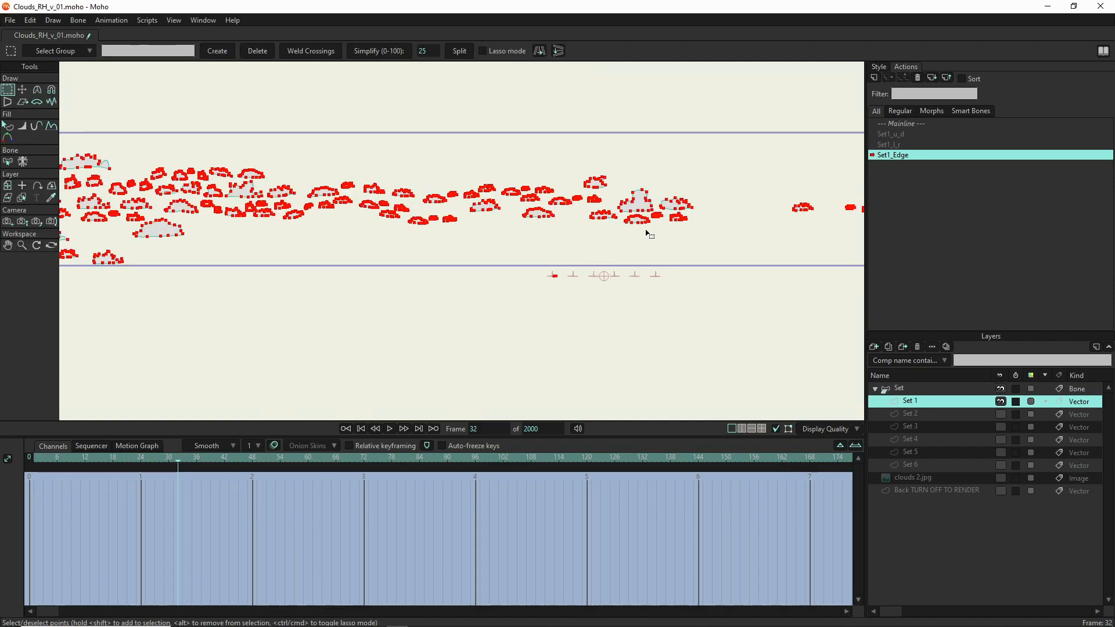
pyautogui.press('w')
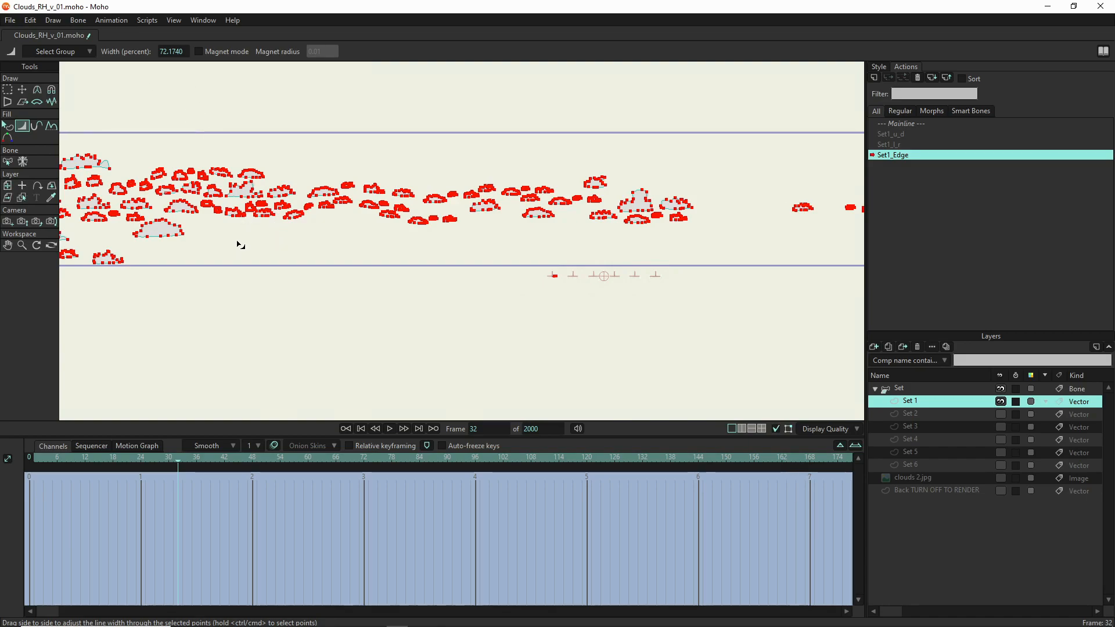
pyautogui.moveTo(239, 244); pyautogui.dragTo(241, 246)
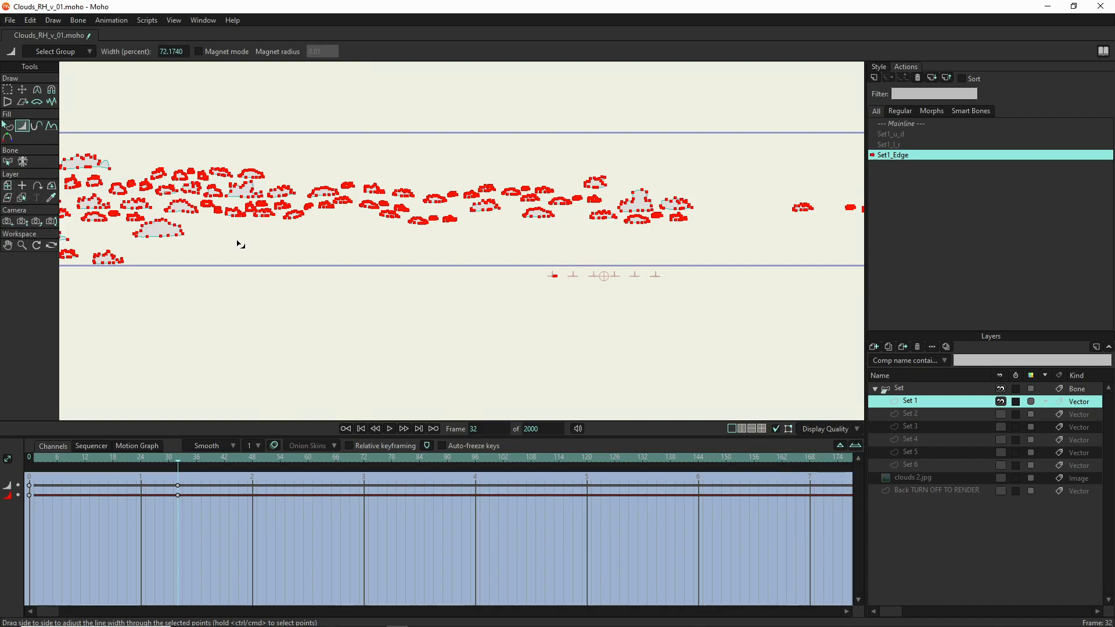
pyautogui.moveTo(239, 244); pyautogui.dragTo(241, 246)
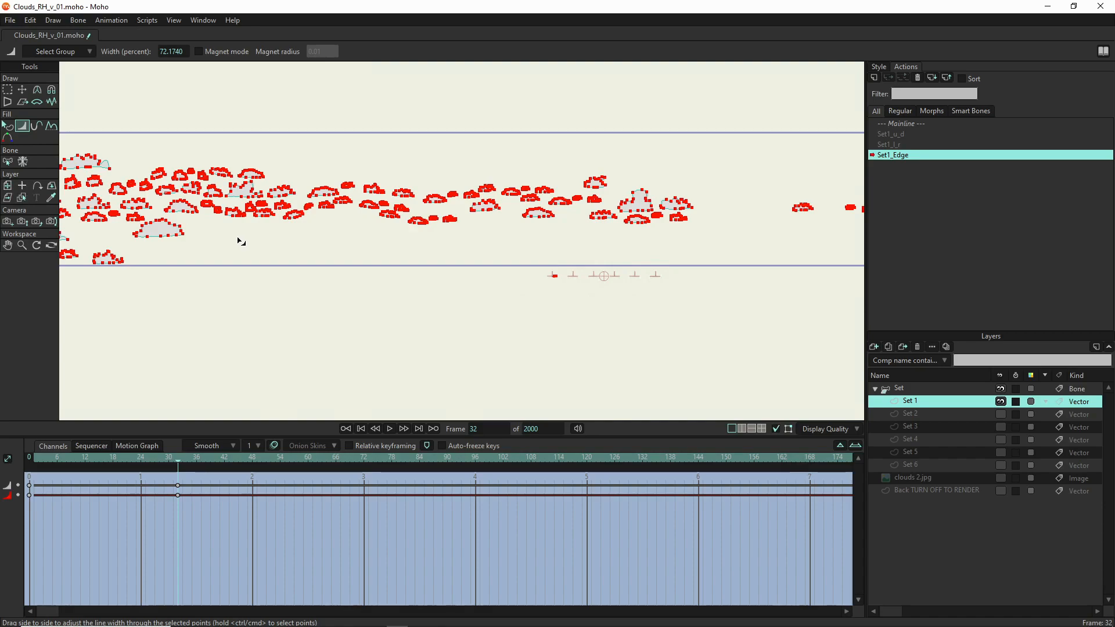
# - Compare the Set 1 clouds' line width between frame 0 and frame 32 of the action
pyautogui.scroll(2, 235, 238)
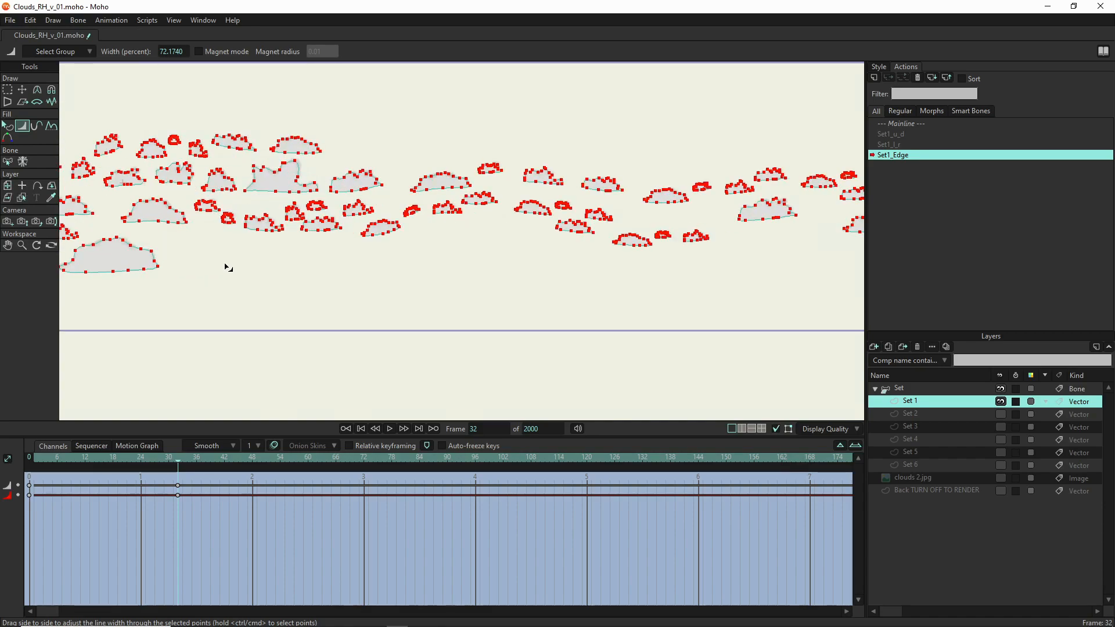
pyautogui.scroll(2, 219, 263)
pyautogui.moveTo(370, 295); pyautogui.dragTo(447, 303)
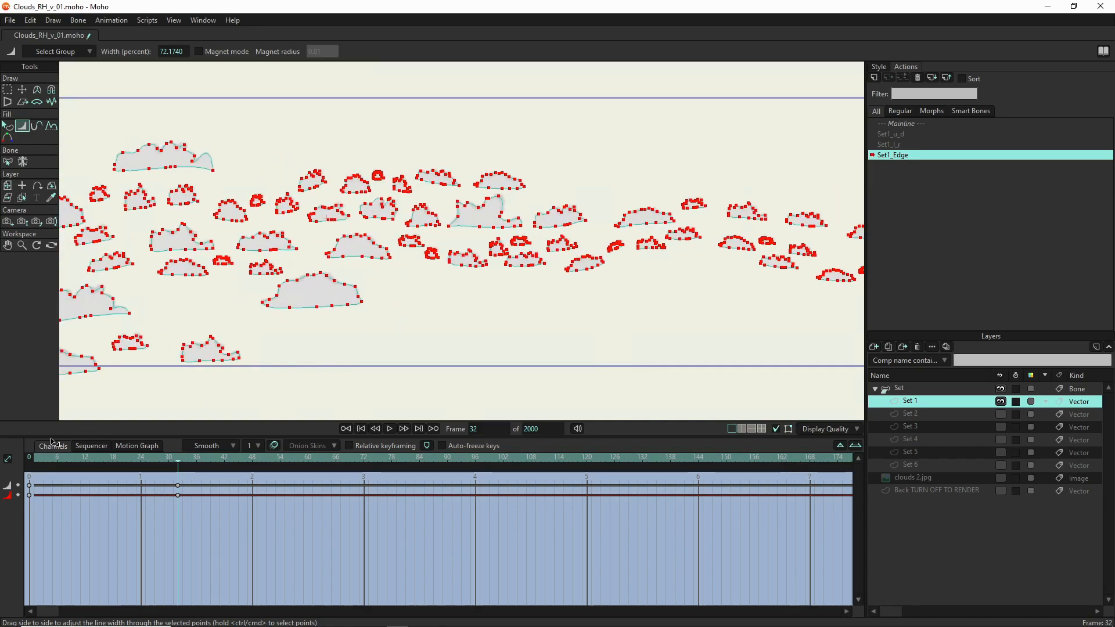
pyautogui.click(29, 461)
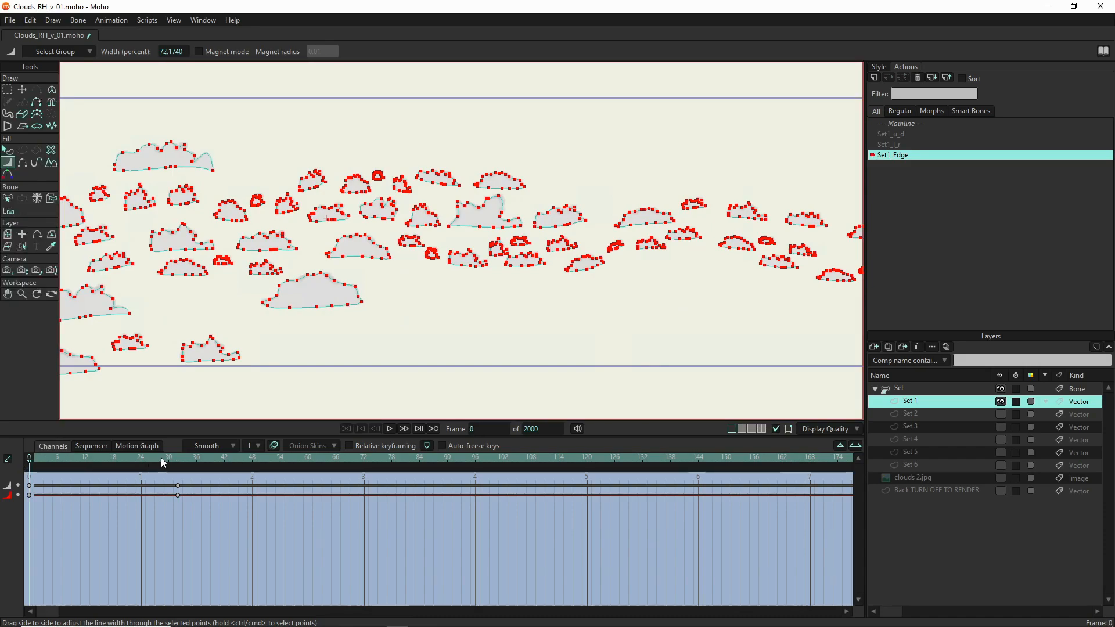
pyautogui.click(177, 456)
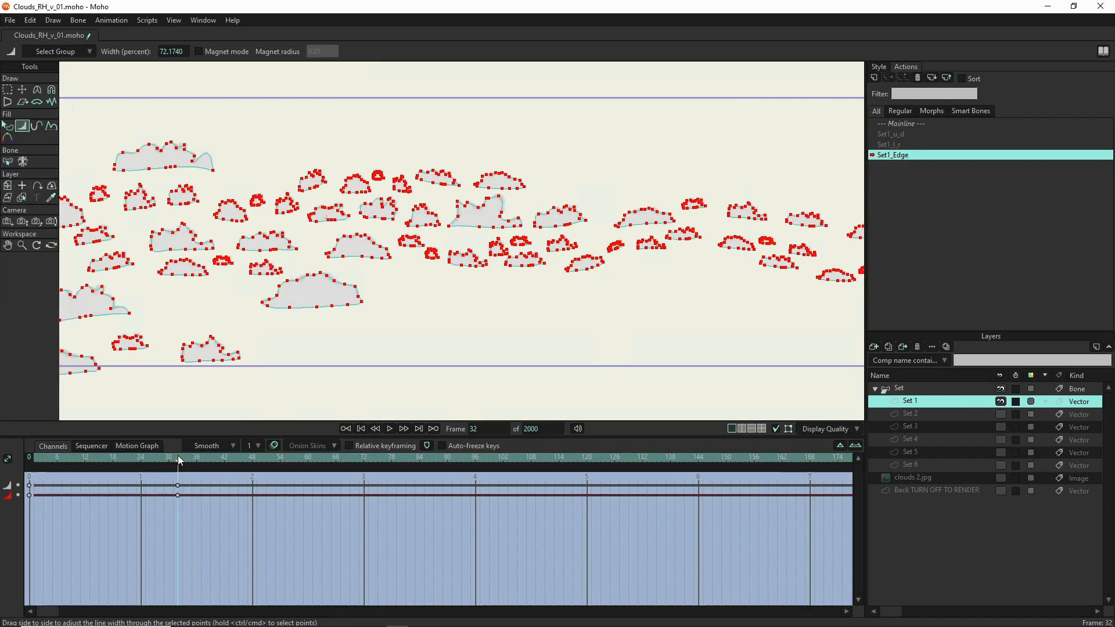
pyautogui.click(31, 457)
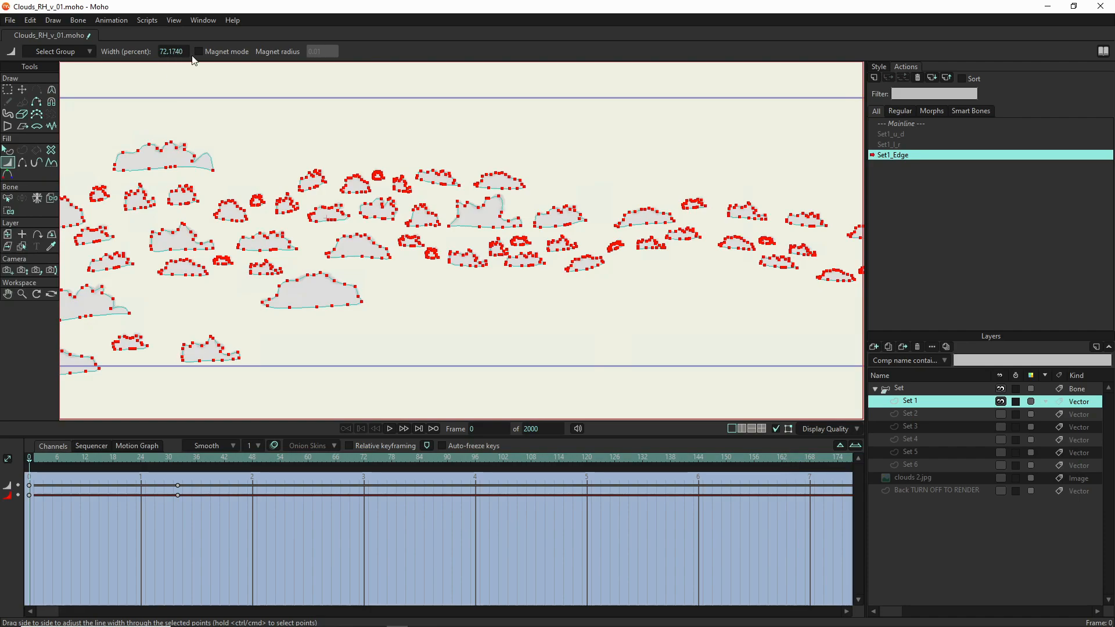
pyautogui.click(177, 458)
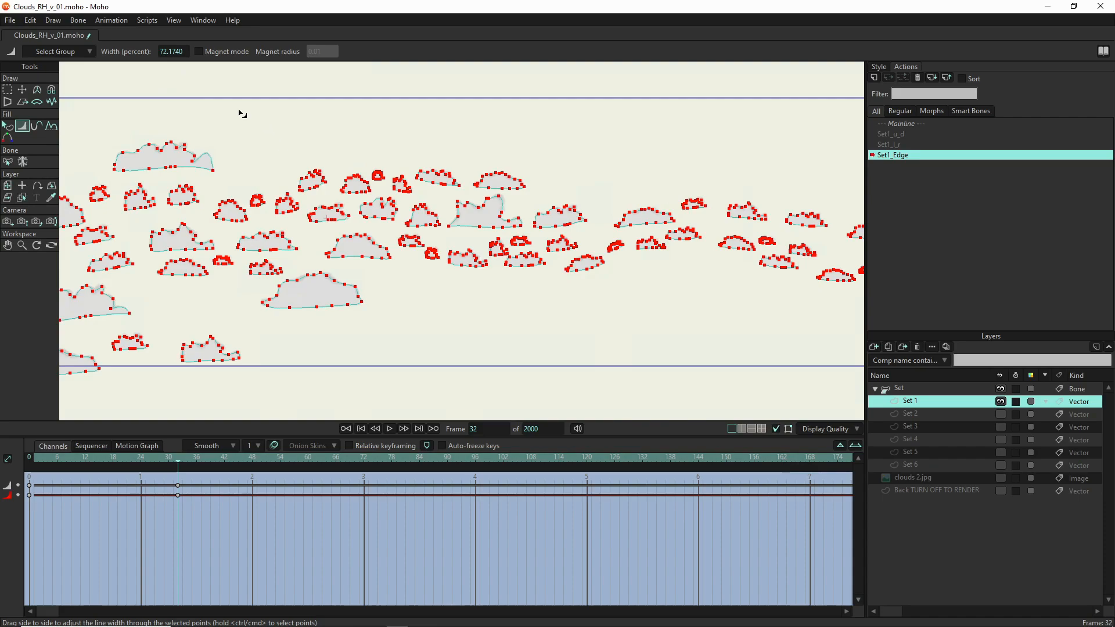
# - Try setting the line width of all selected cloud points to 144 percent at frame 32
pyautogui.click(183, 52)
pyautogui.write('144')
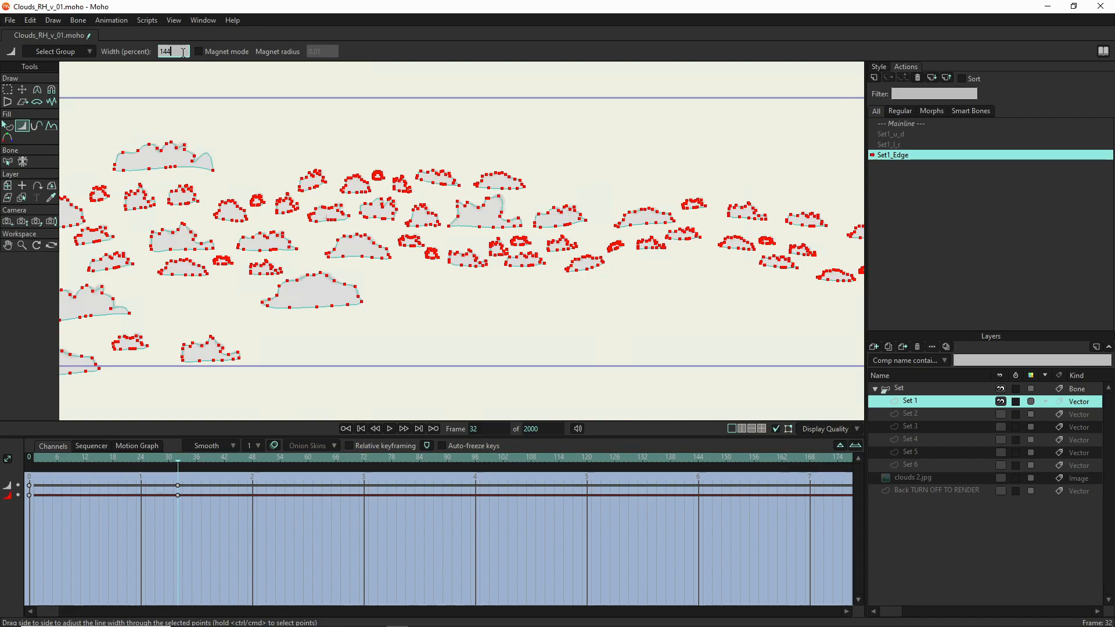
pyautogui.press('Return')
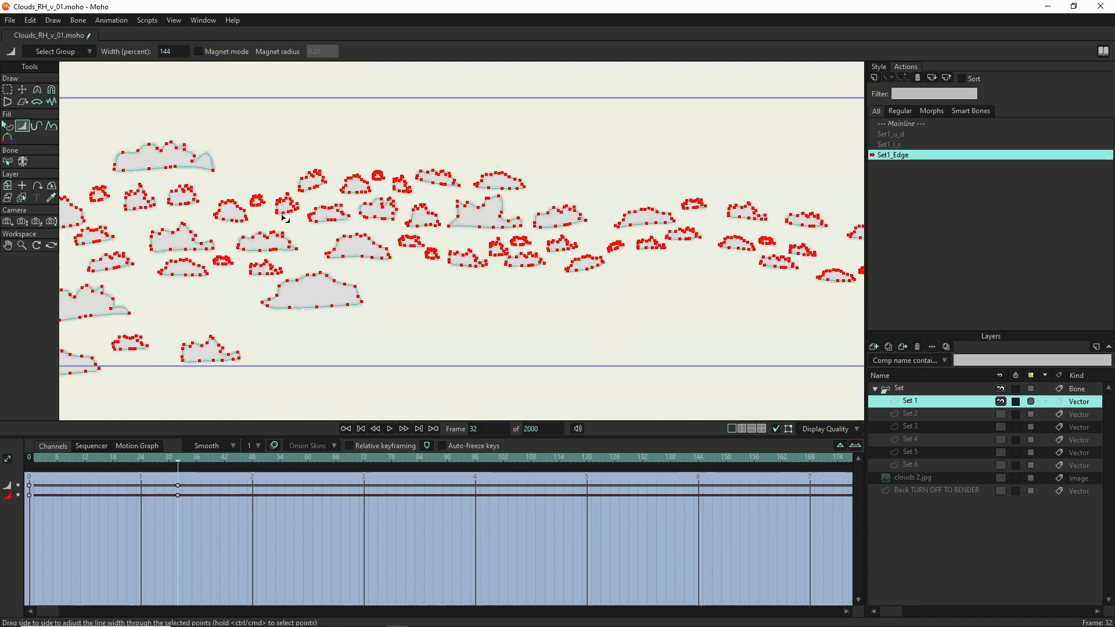
pyautogui.scroll(5, 358, 238)
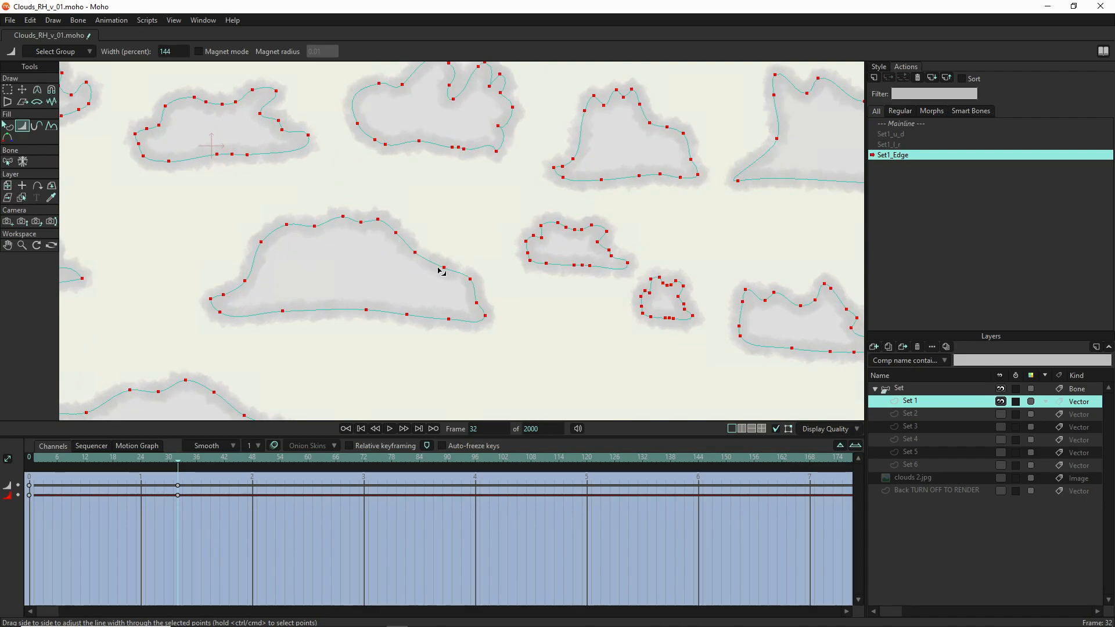
# - Check the line width of several individual points around the outline of one large cloud in Set 1
pyautogui.click(24, 92)
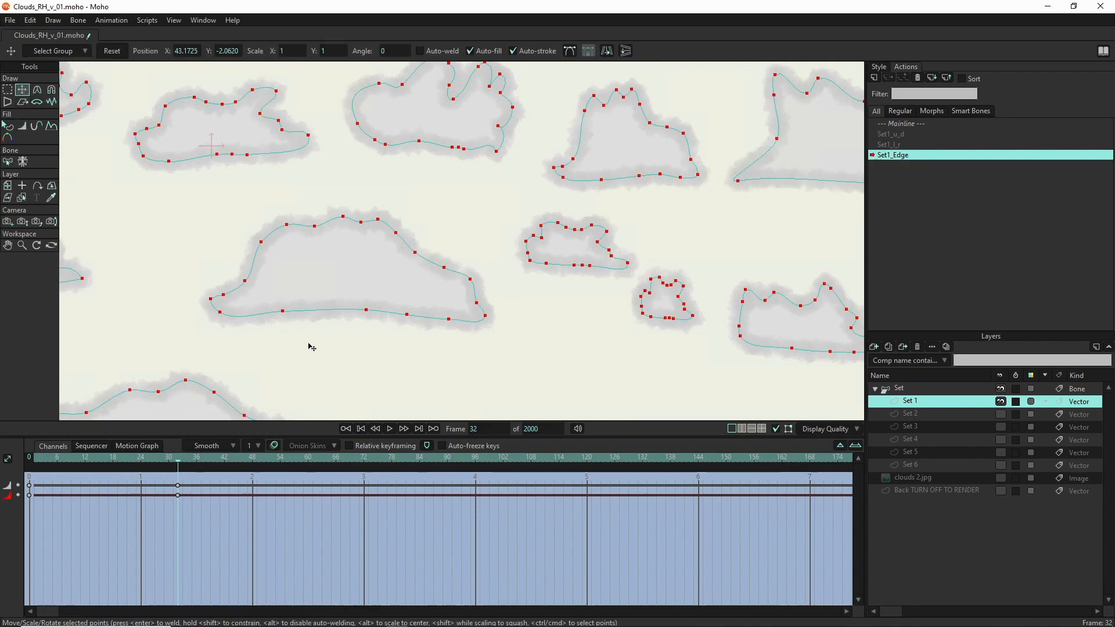
pyautogui.click(415, 253)
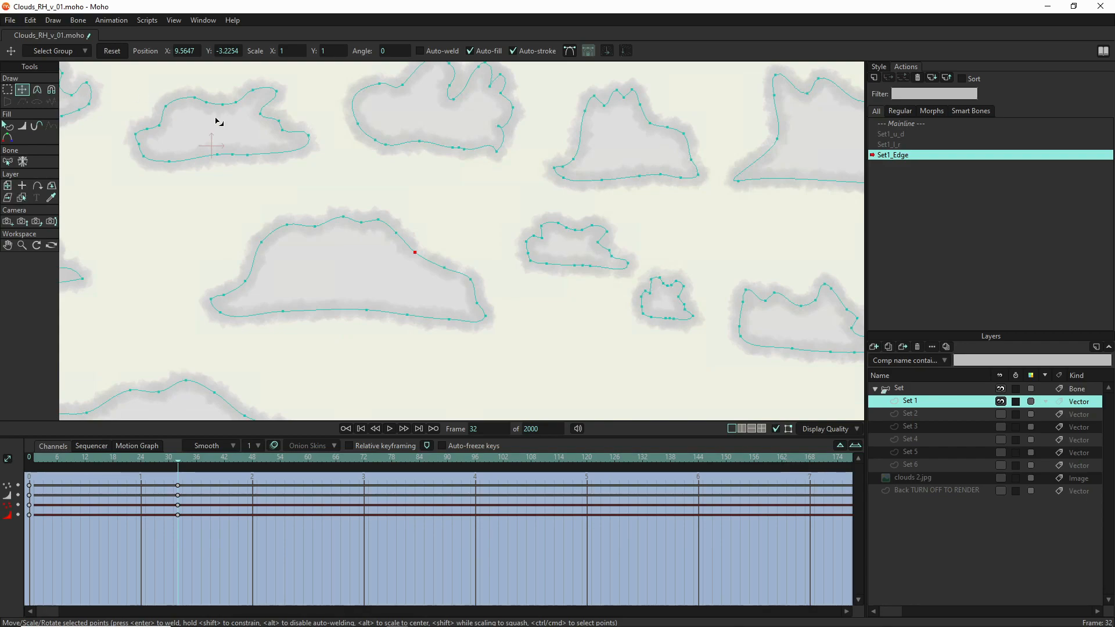
pyautogui.press('w')
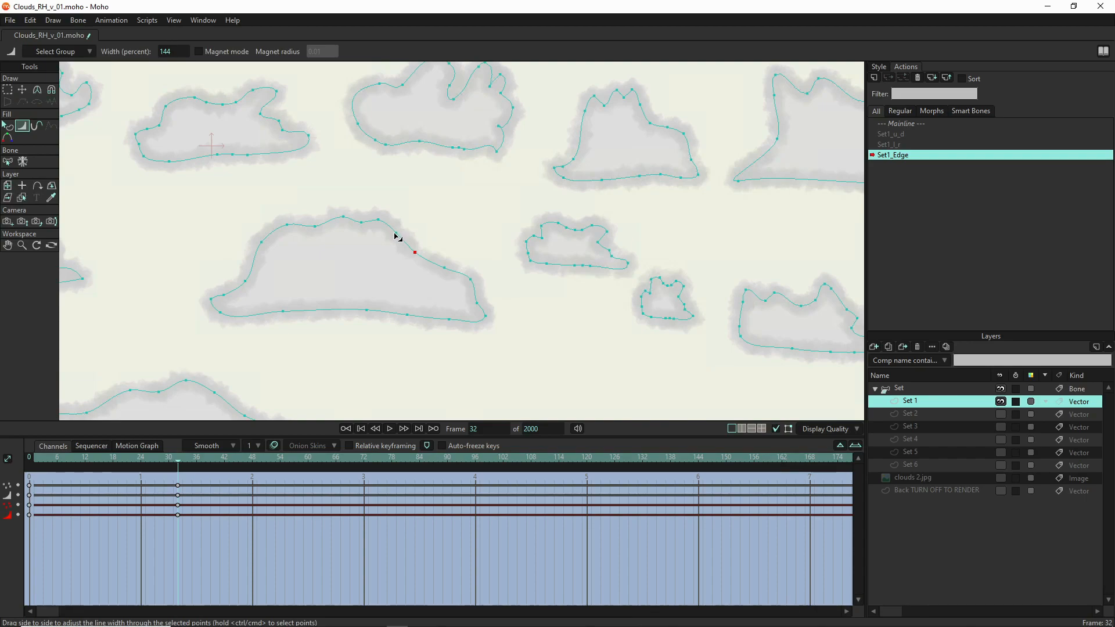
pyautogui.click(245, 281)
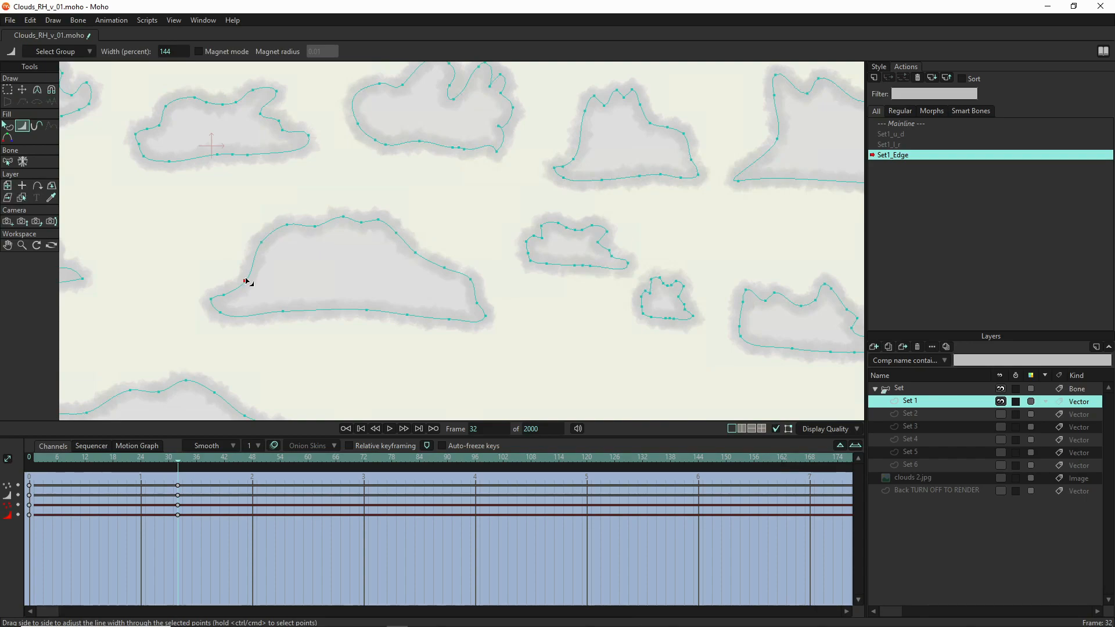
pyautogui.click(211, 299)
pyautogui.click(283, 312)
pyautogui.scroll(-4, 360, 300)
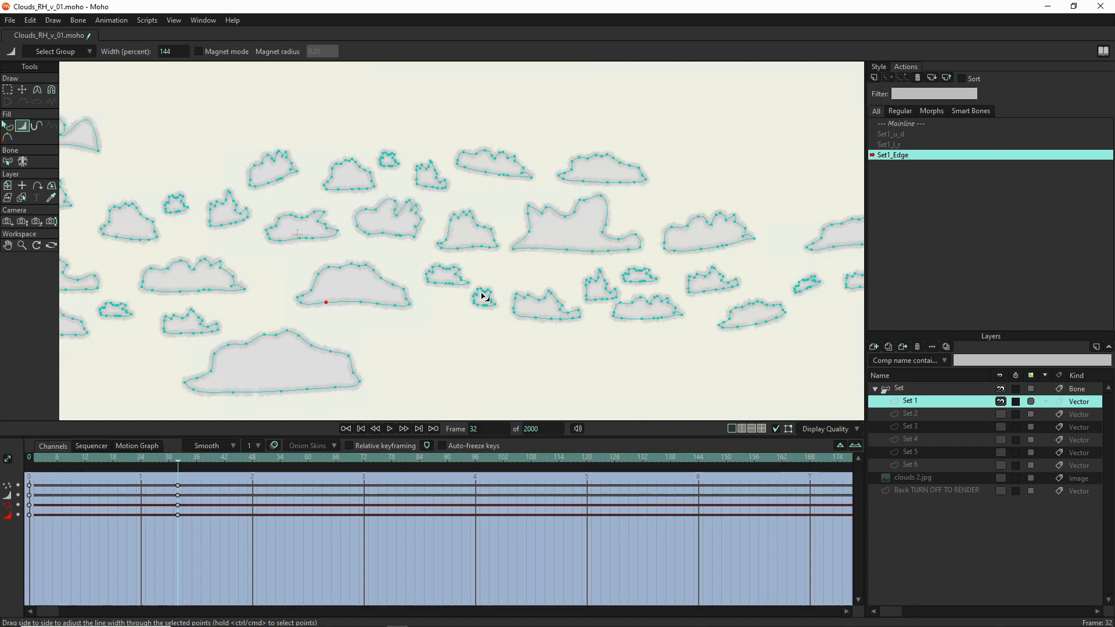
# - Undo the uniform 144 percent line width and select all Set 1 cloud points again
pyautogui.press('Tab')
pyautogui.press('Tab')
pyautogui.hotkey('ctrl', 'a')
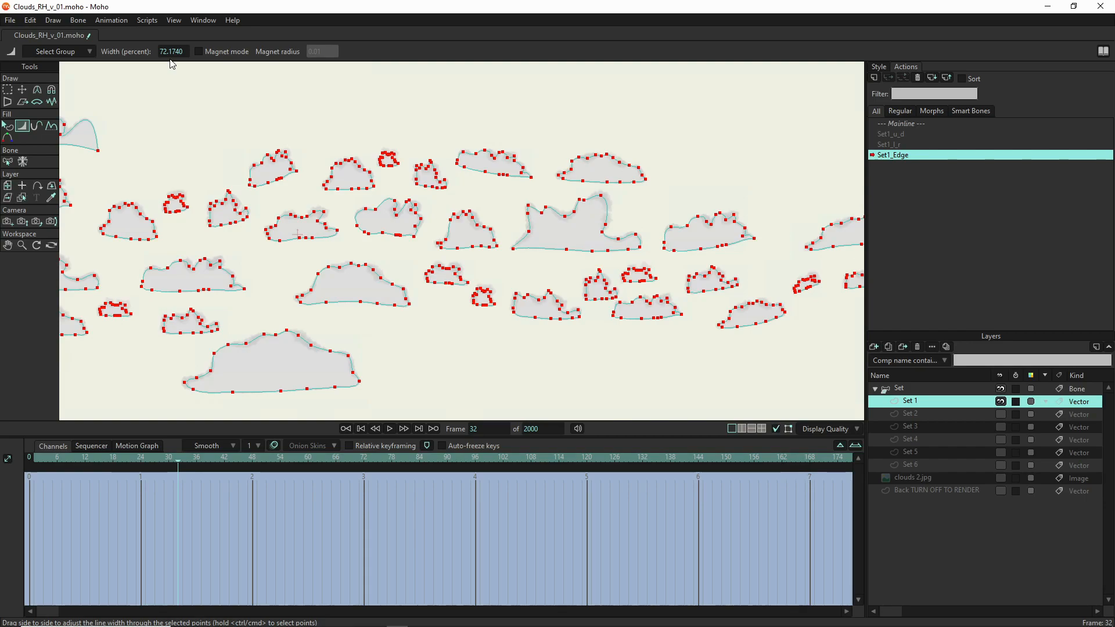
# - Key the cloud points' original line width at frame 32 and increase it to about 144.17 percent at frame 64
pyautogui.click(30, 461)
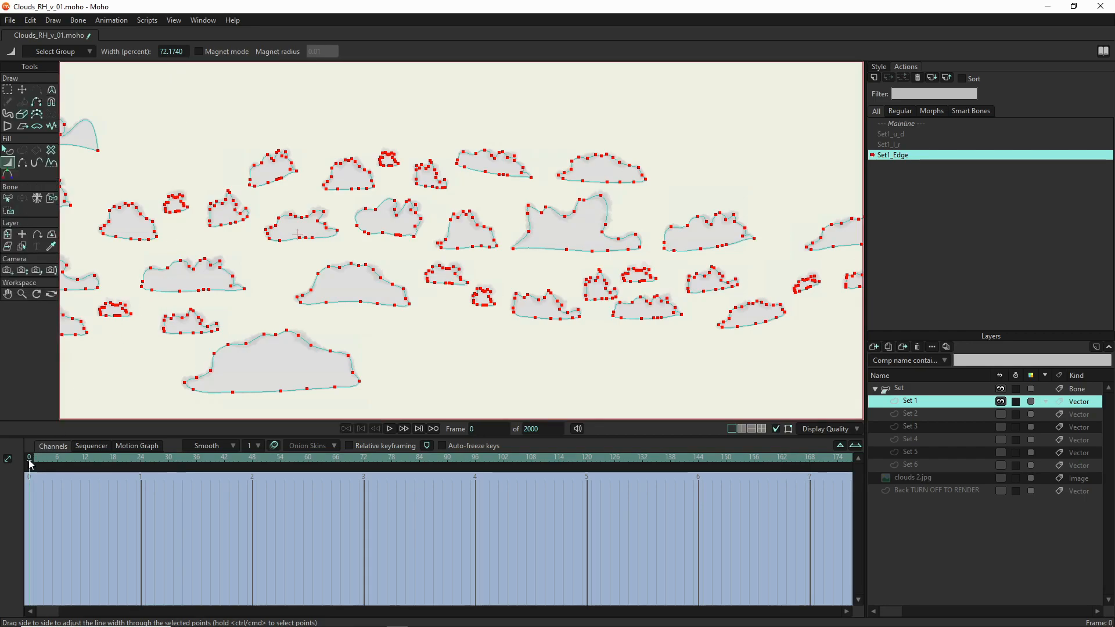
pyautogui.click(178, 459)
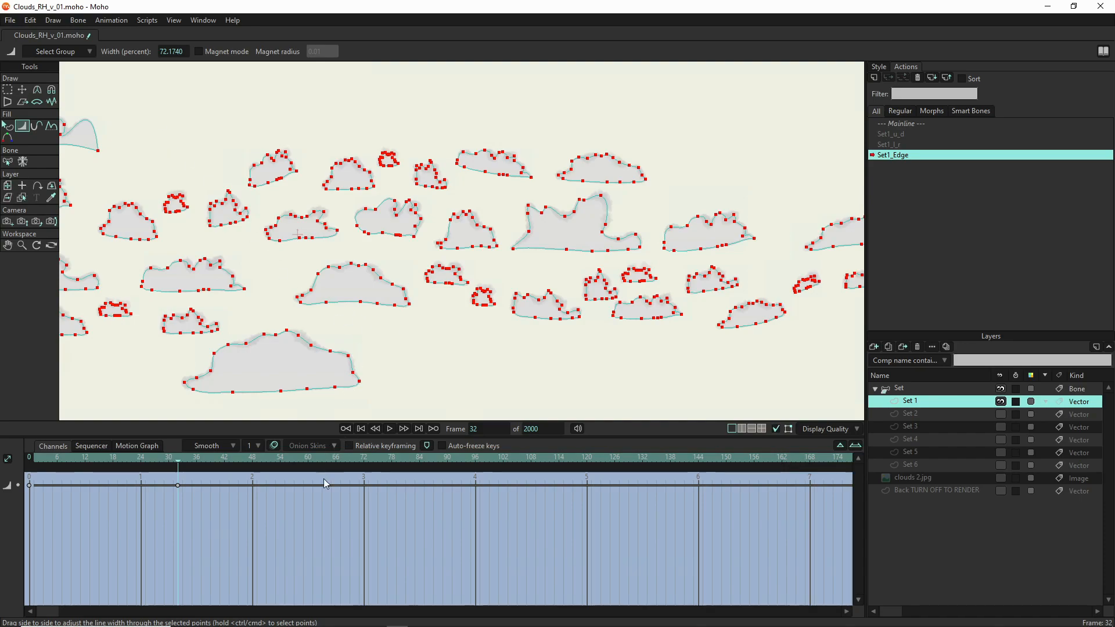
pyautogui.click(327, 459)
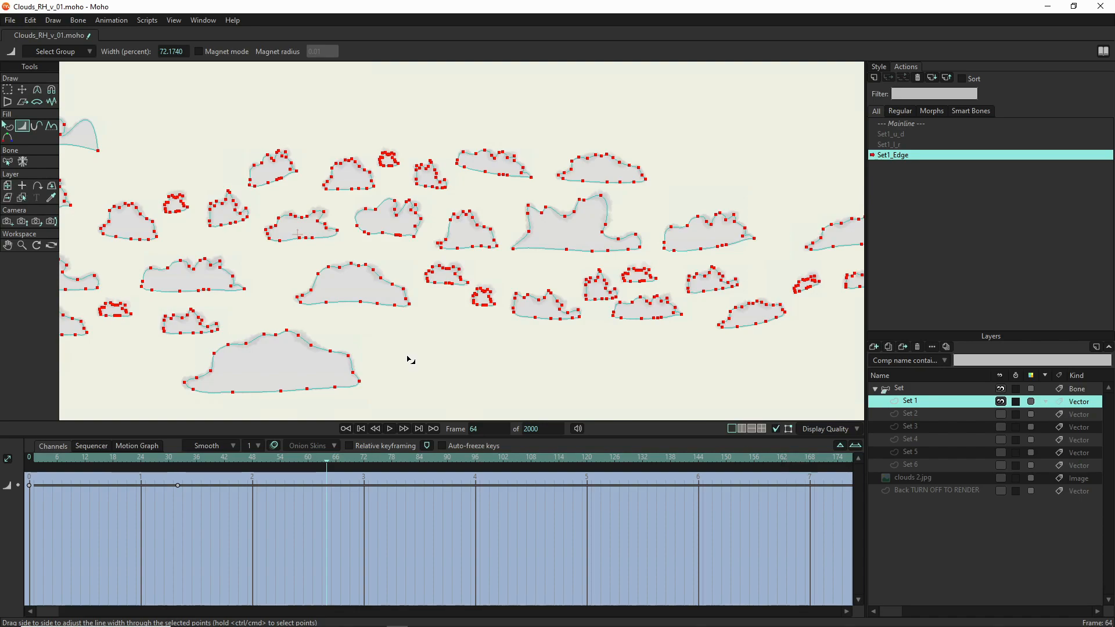
pyautogui.moveTo(424, 359)
pyautogui.mouseDown()
pyautogui.moveTo(544, 379)
pyautogui.moveTo(425, 370)
pyautogui.mouseUp()
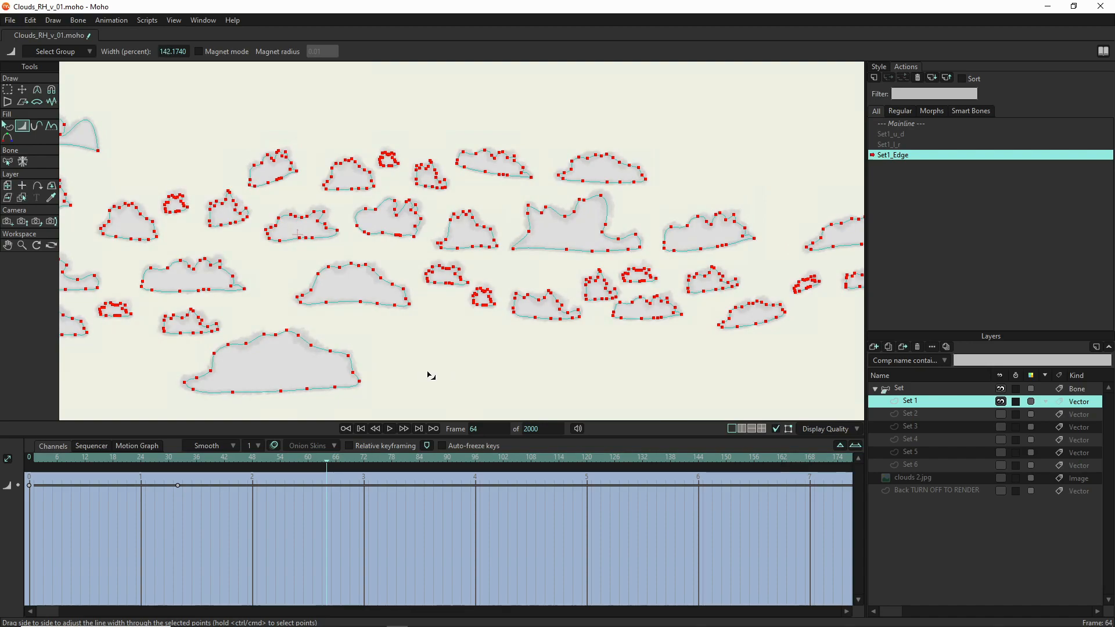
pyautogui.moveTo(431, 376); pyautogui.dragTo(429, 373)
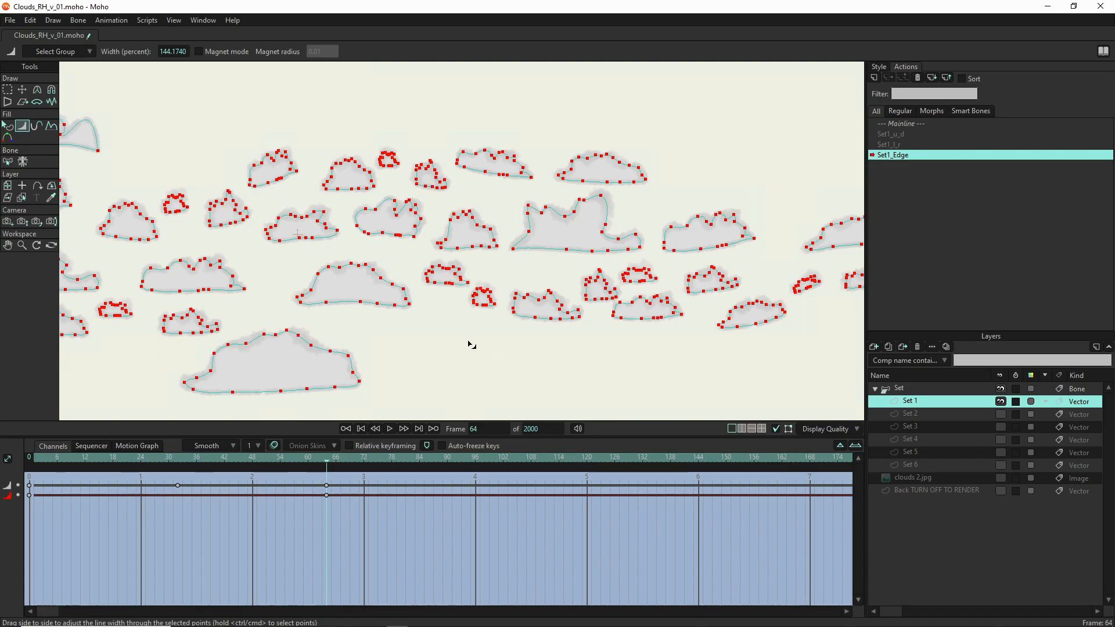
# - Reduce the line width of all Set 1 cloud points to about 0.5 percent at frame 1 of the action
pyautogui.click(33, 463)
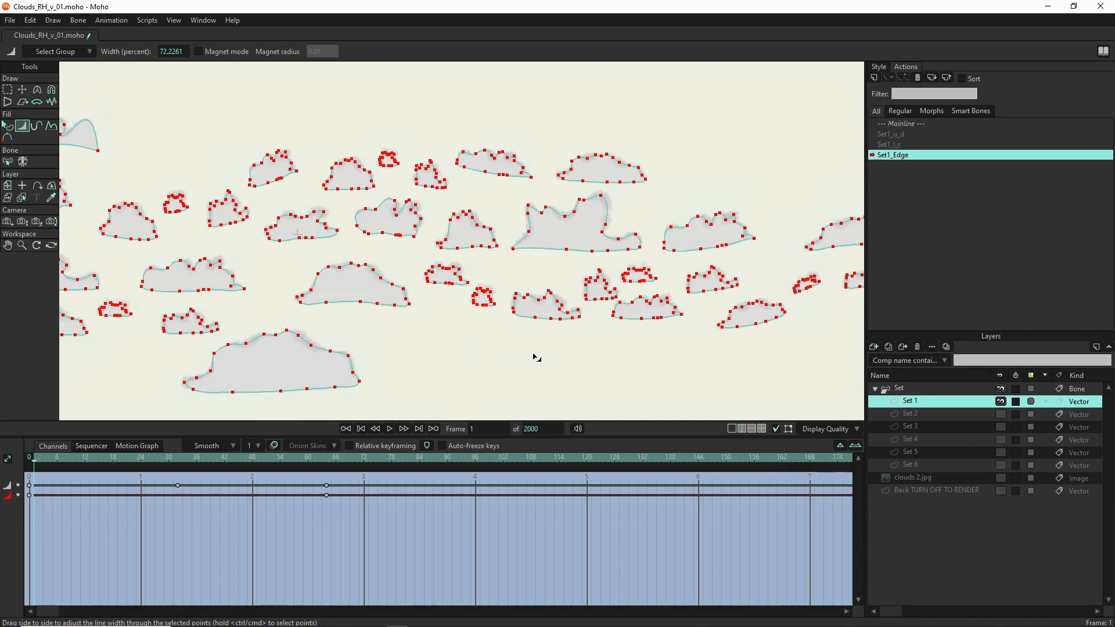
pyautogui.moveTo(533, 354); pyautogui.dragTo(480, 356)
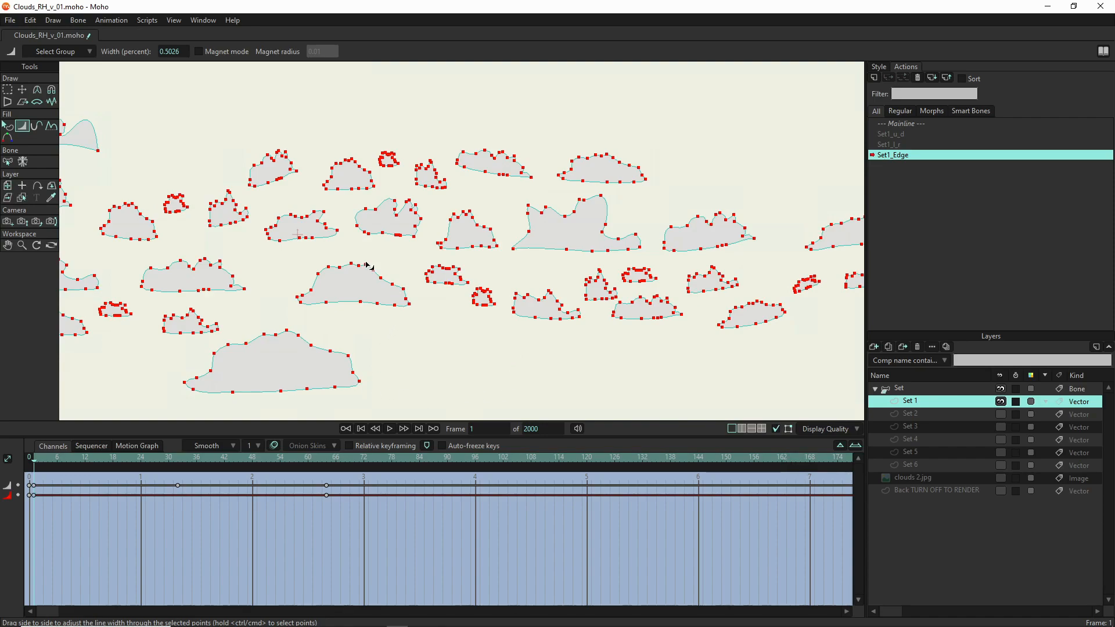
pyautogui.scroll(8, 347, 293)
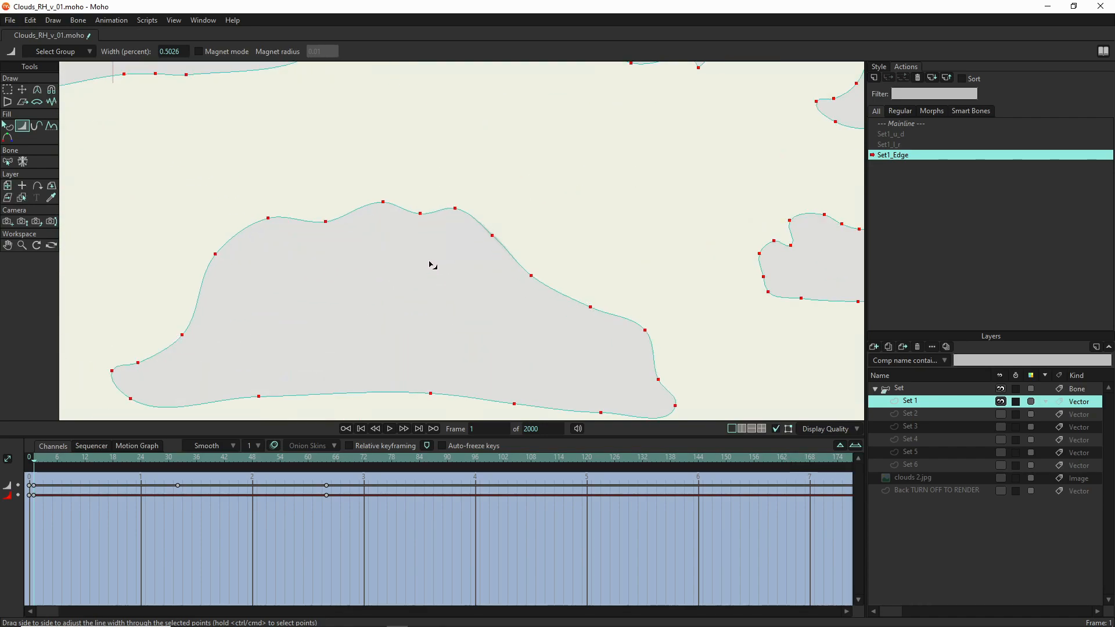
pyautogui.scroll(4, 431, 265)
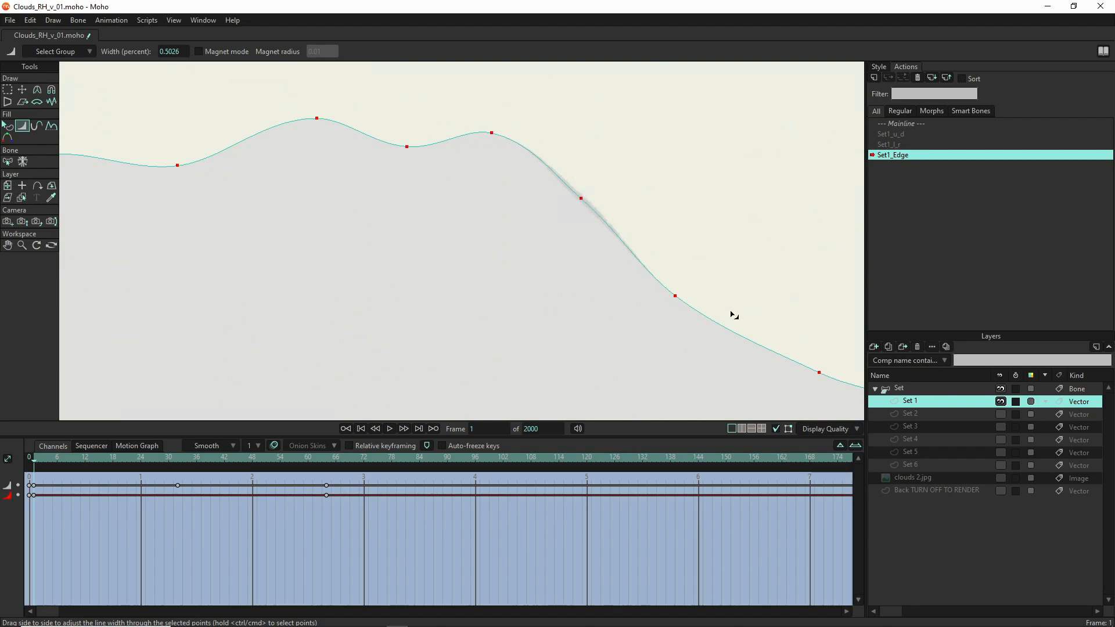
pyautogui.scroll(-10, 383, 262)
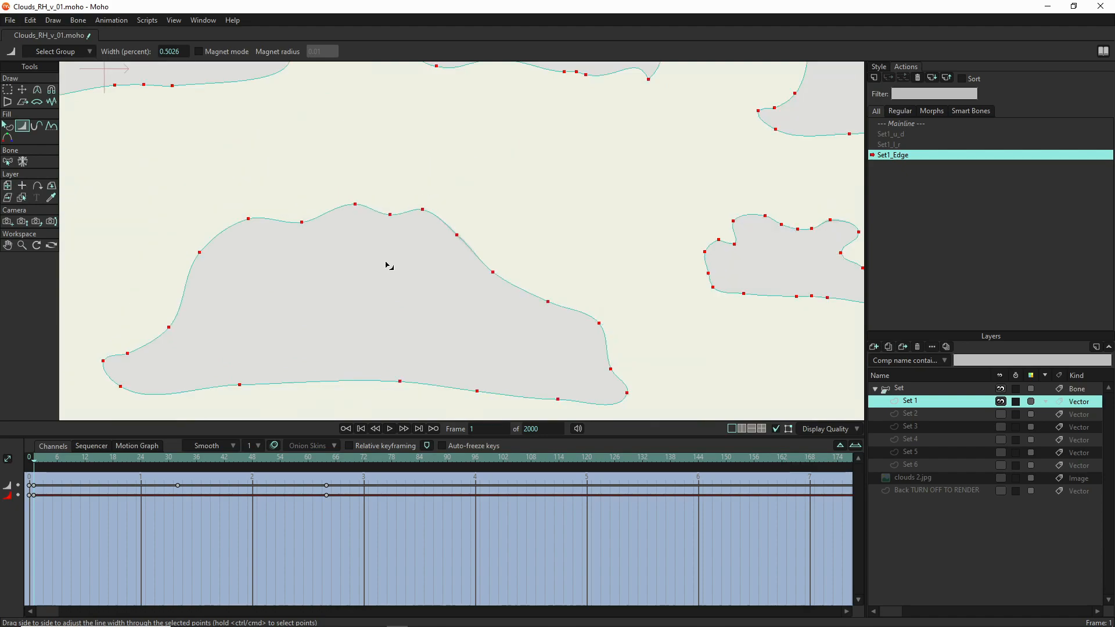
# - Make the Set bone layer active and switch from the Set1_Edge action back to the Mainline
pyautogui.click(907, 389)
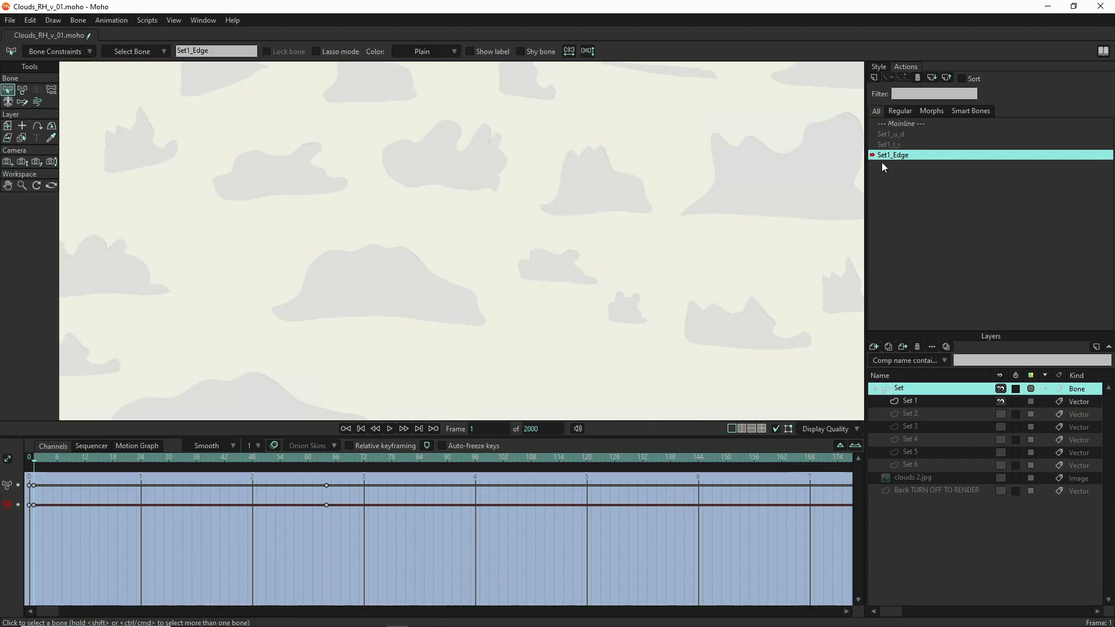
pyautogui.click(897, 121)
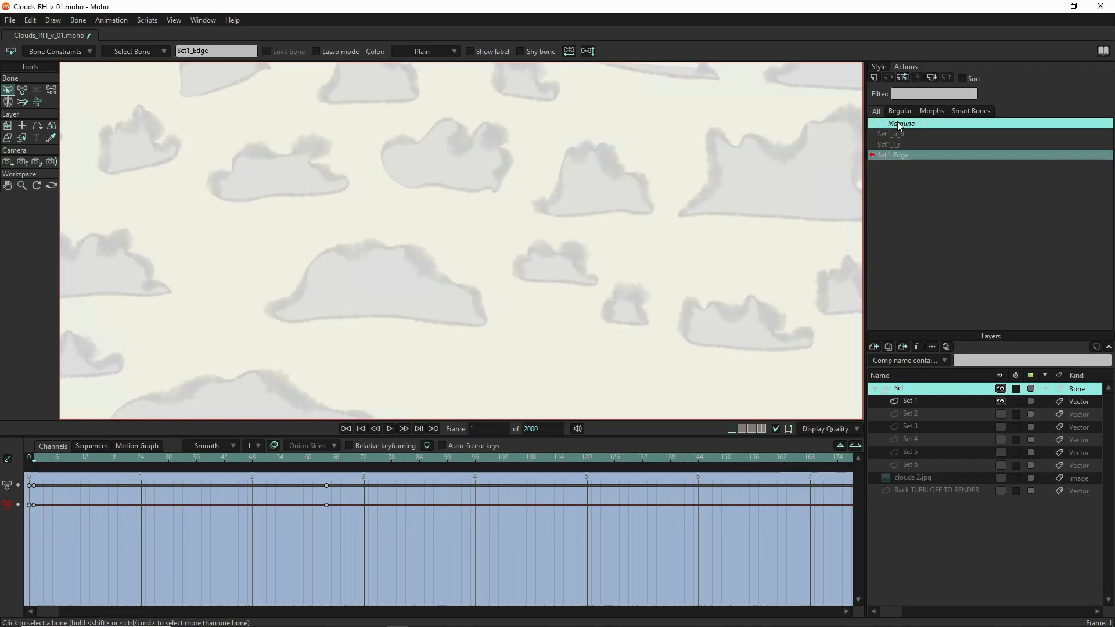
pyautogui.click(897, 121)
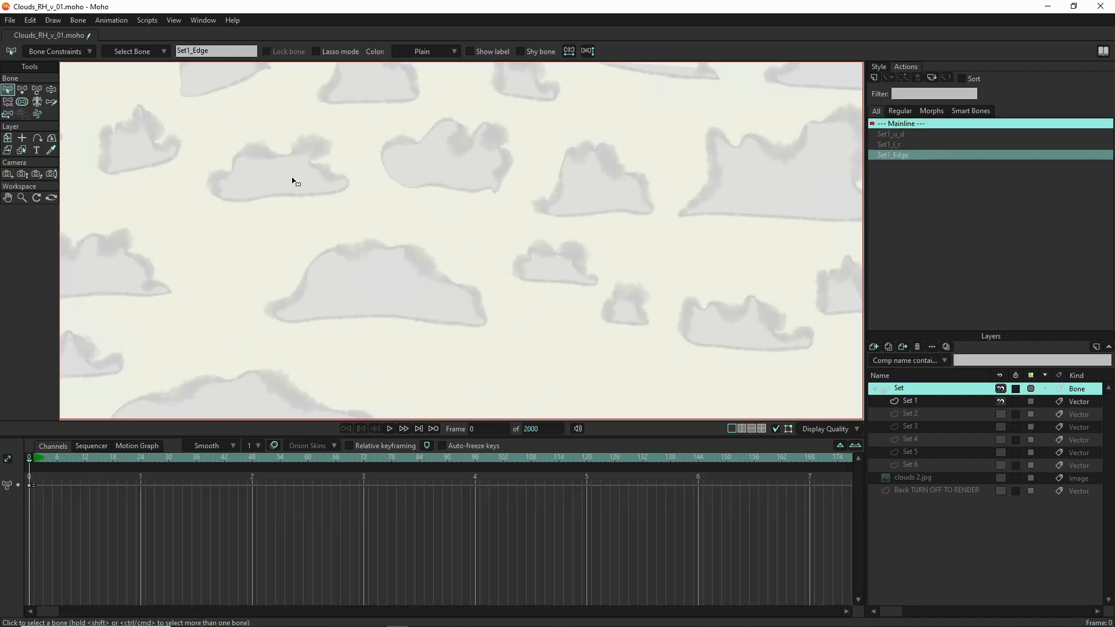
# - Rotate the Set1_Edge bone up and down with Manipulate Bones to test the clouds' edge width, then return it to level
pyautogui.click(52, 90)
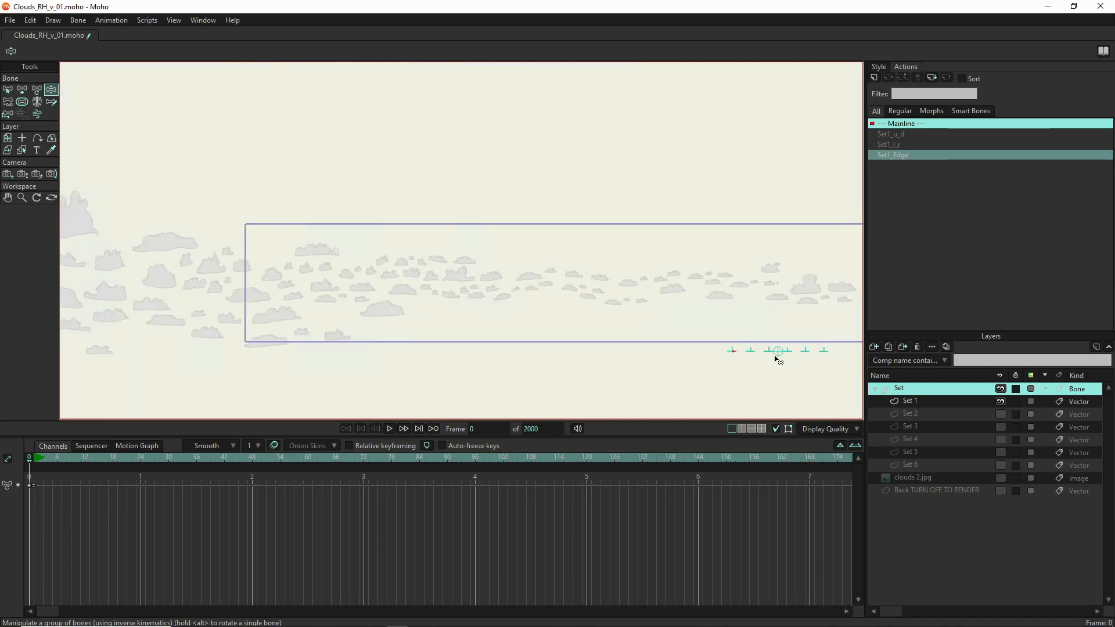
pyautogui.scroll(12, 767, 364)
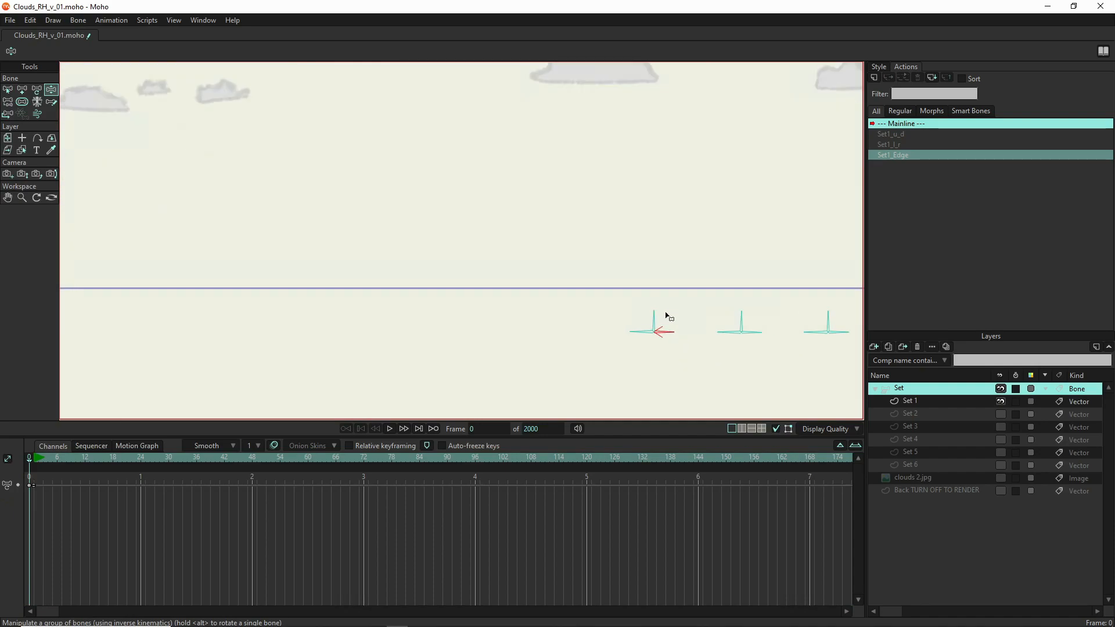
pyautogui.scroll(-6, 638, 343)
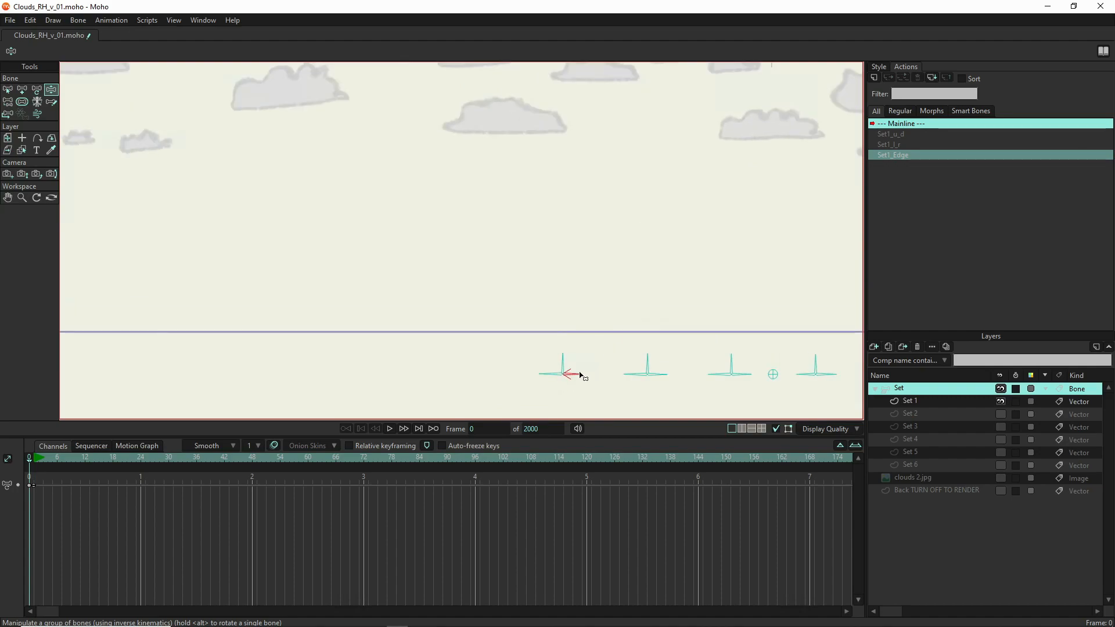
pyautogui.moveTo(556, 414); pyautogui.dragTo(556, 398)
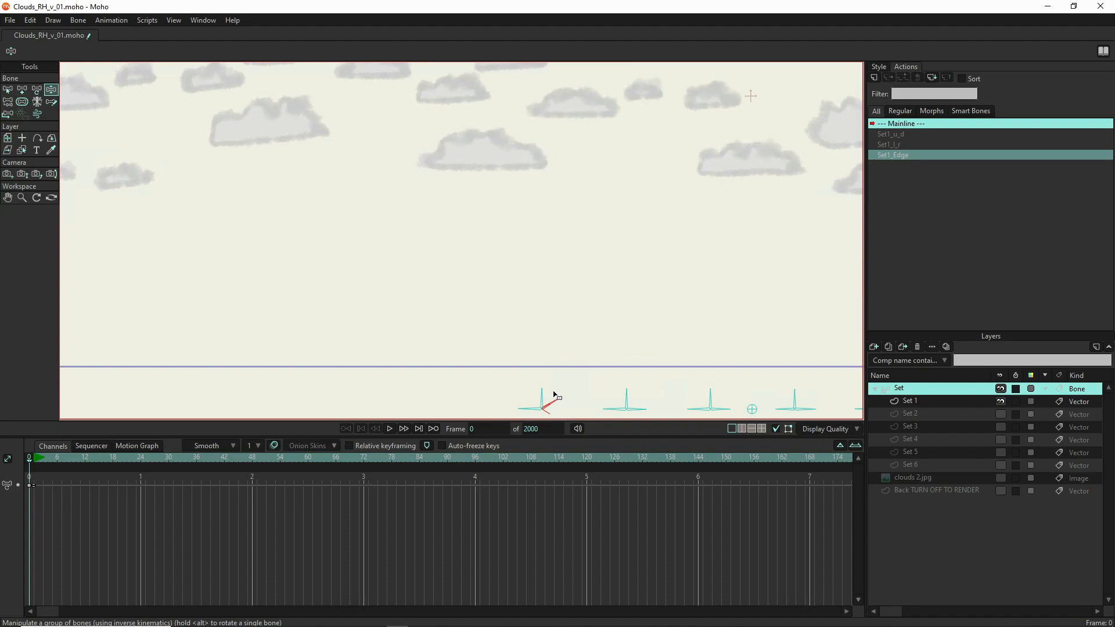
pyautogui.moveTo(556, 405); pyautogui.dragTo(556, 417)
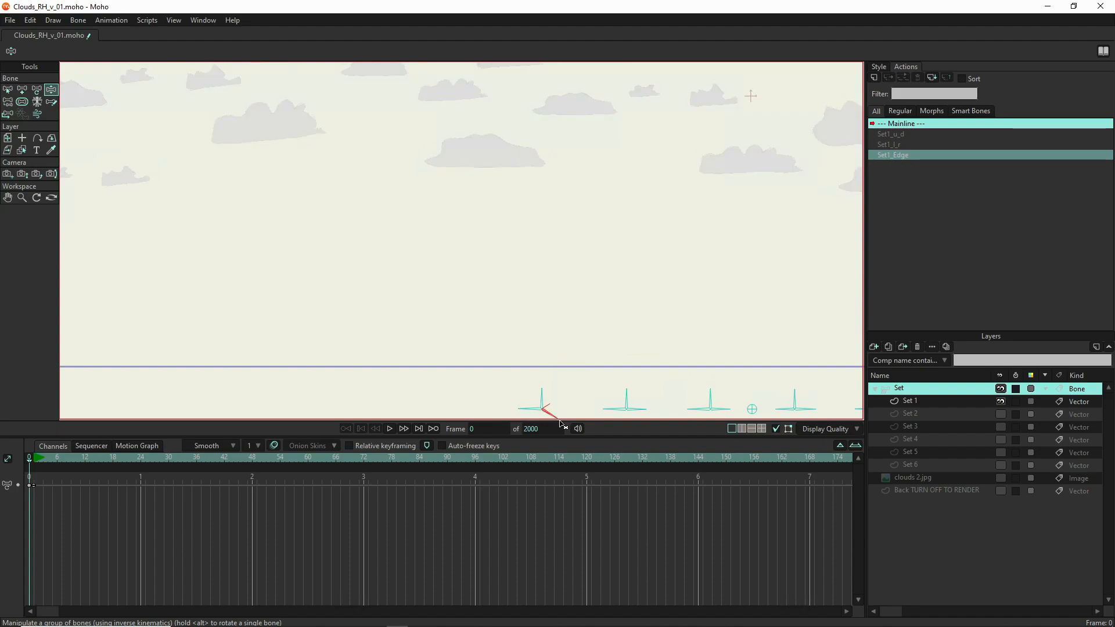
pyautogui.scroll(-5, 549, 305)
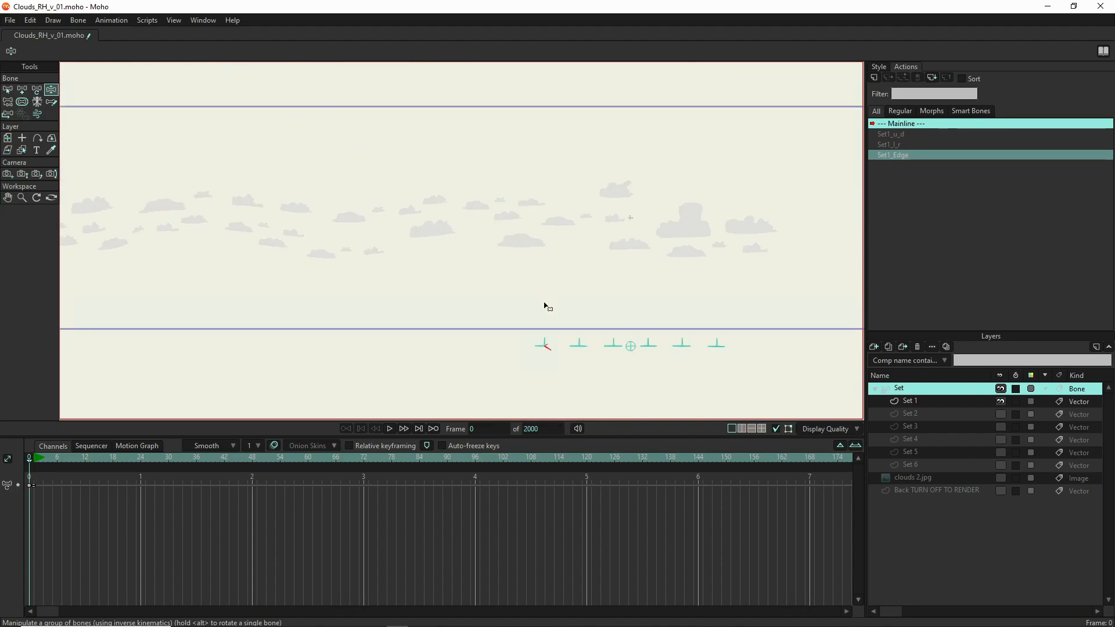
pyautogui.scroll(1, 614, 320)
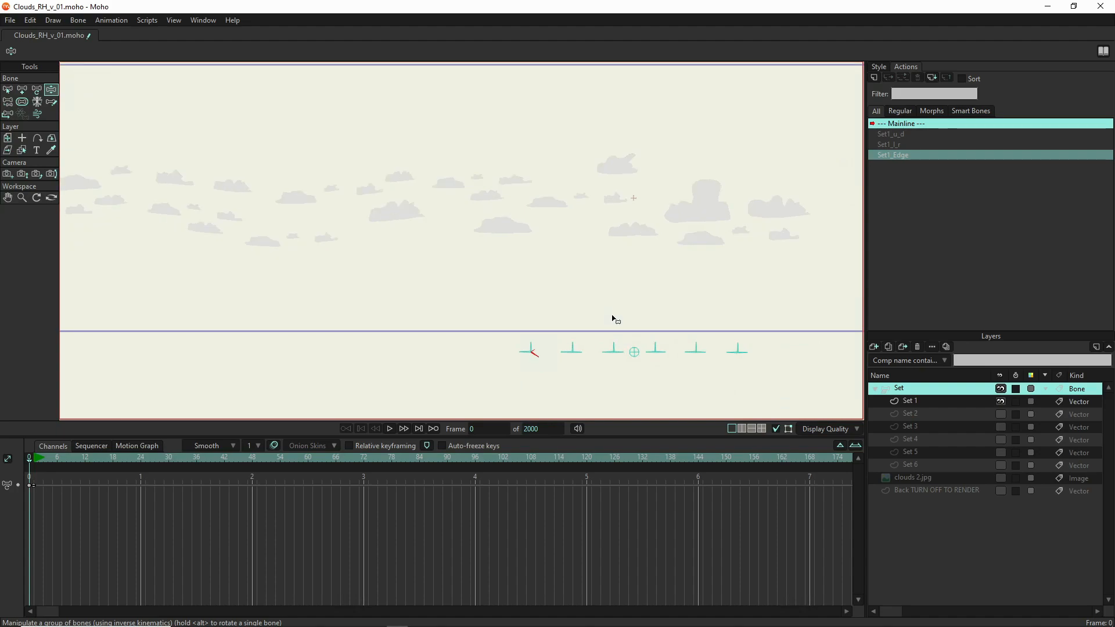
pyautogui.scroll(1, 615, 320)
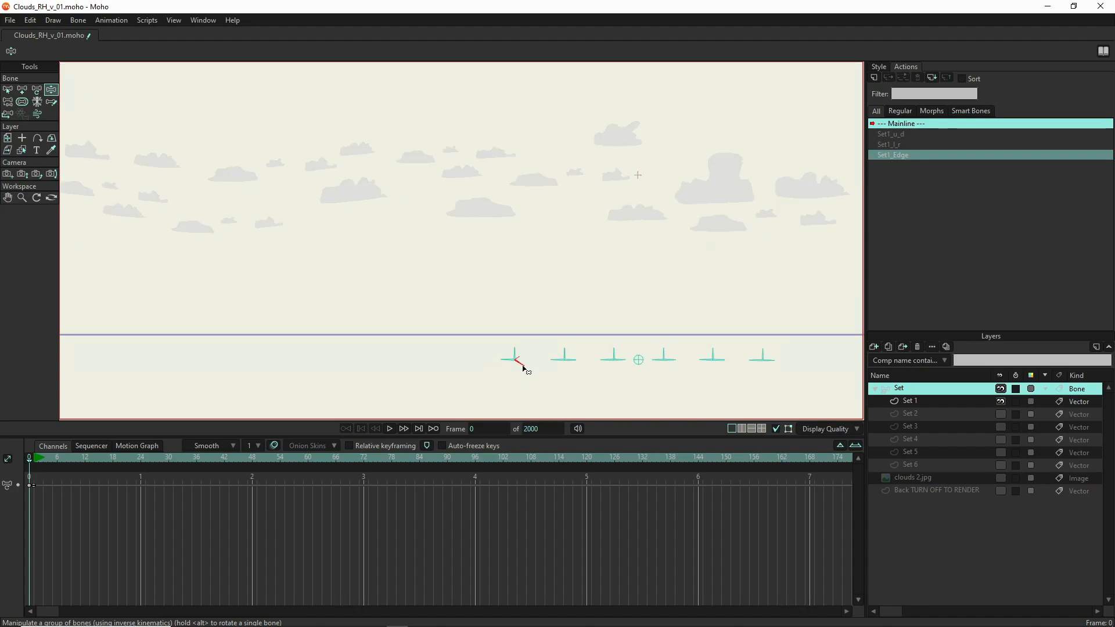
pyautogui.moveTo(530, 358)
pyautogui.mouseDown()
pyautogui.moveTo(530, 347)
pyautogui.moveTo(527, 378)
pyautogui.moveTo(535, 338)
pyautogui.moveTo(535, 368)
pyautogui.moveTo(535, 359)
pyautogui.mouseUp()
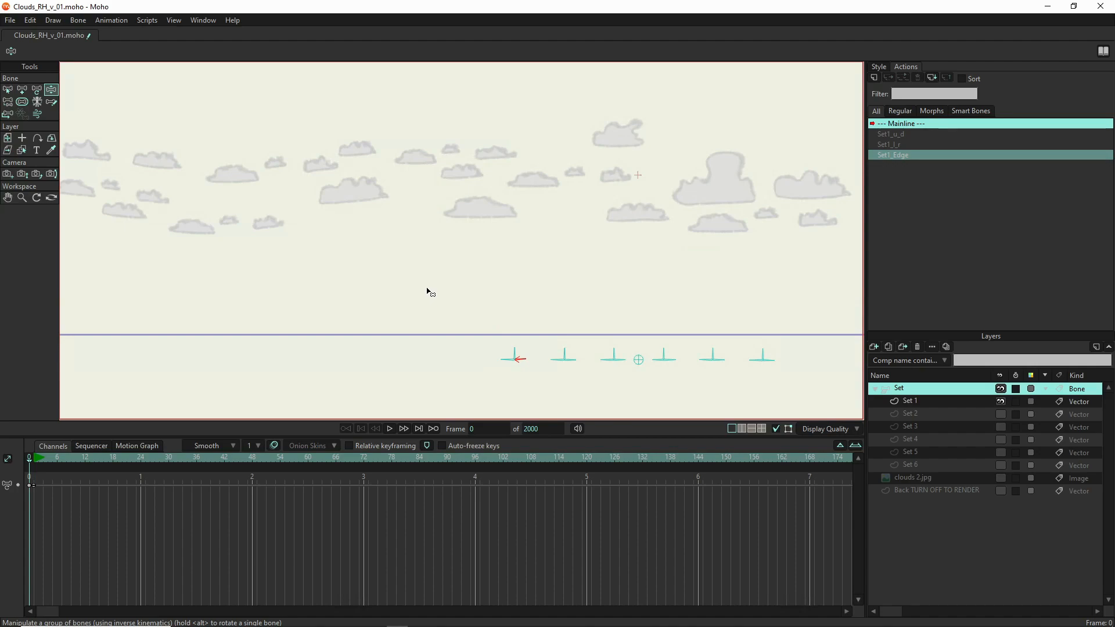
# - Make the Set 2 layer active and visible, and hide the Set 1 layer
pyautogui.click(935, 411)
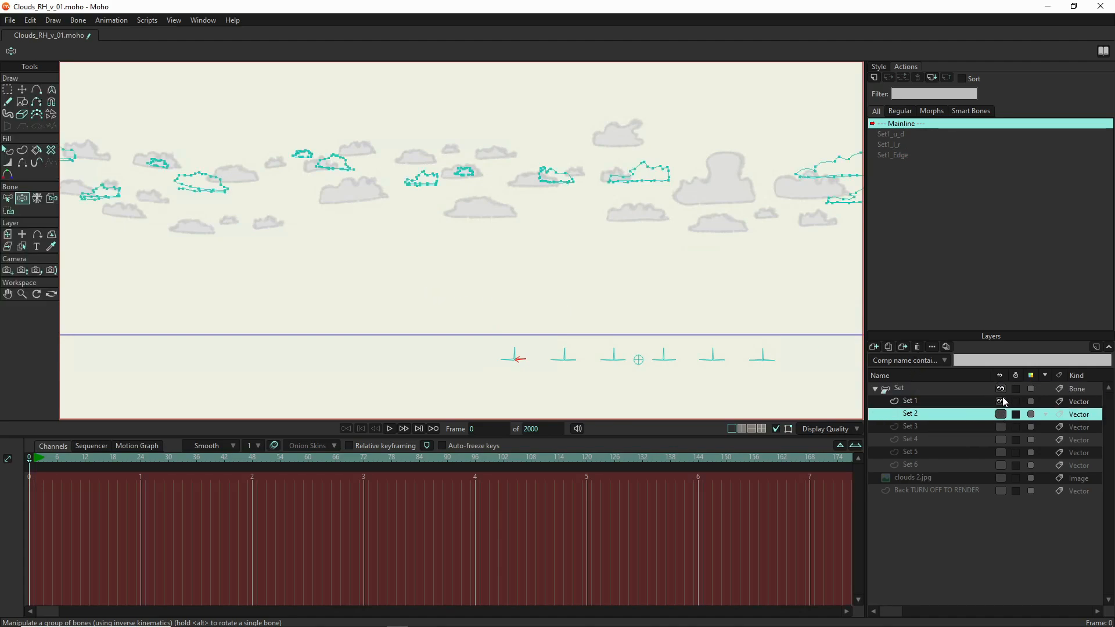
pyautogui.click(1000, 401)
pyautogui.click(1000, 415)
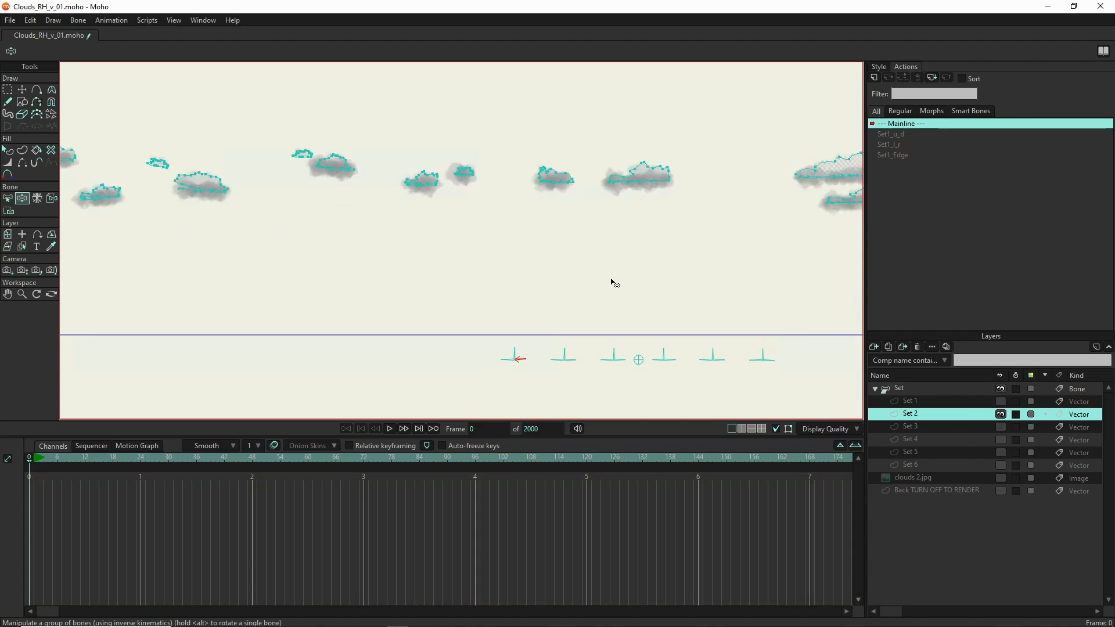
pyautogui.scroll(-1, 429, 203)
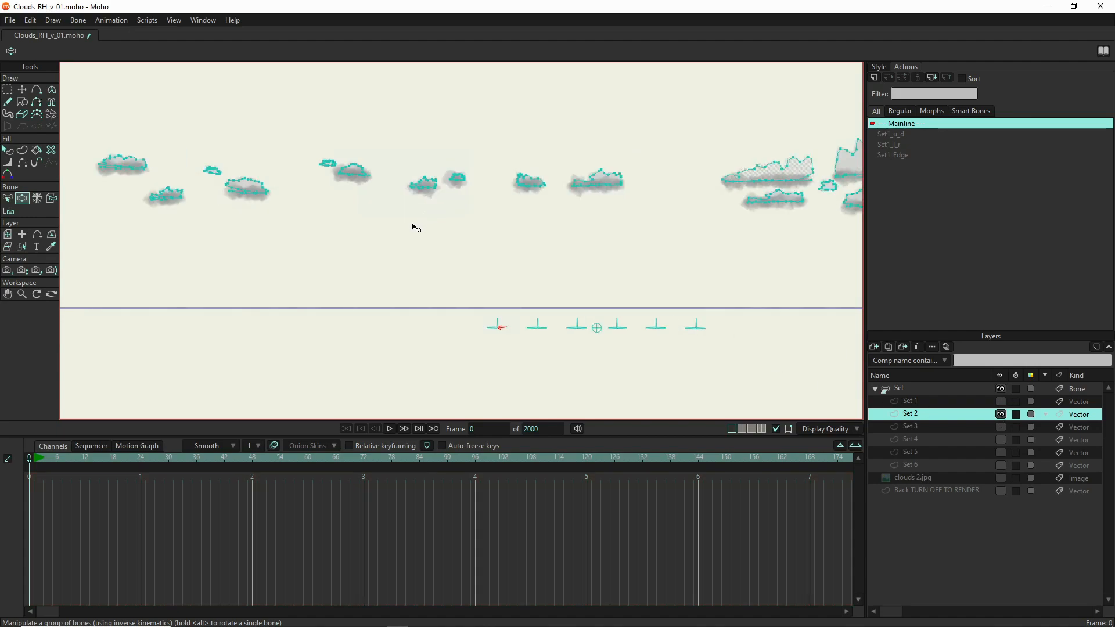
pyautogui.scroll(-2, 418, 229)
pyautogui.scroll(-2, 677, 242)
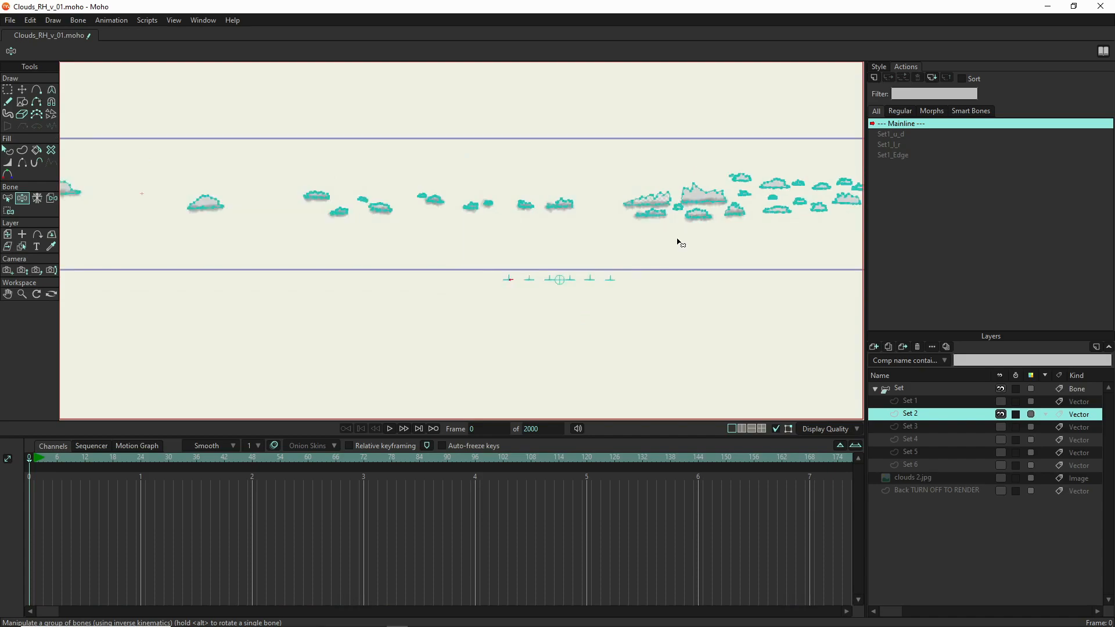
pyautogui.moveTo(729, 251); pyautogui.dragTo(462, 275)
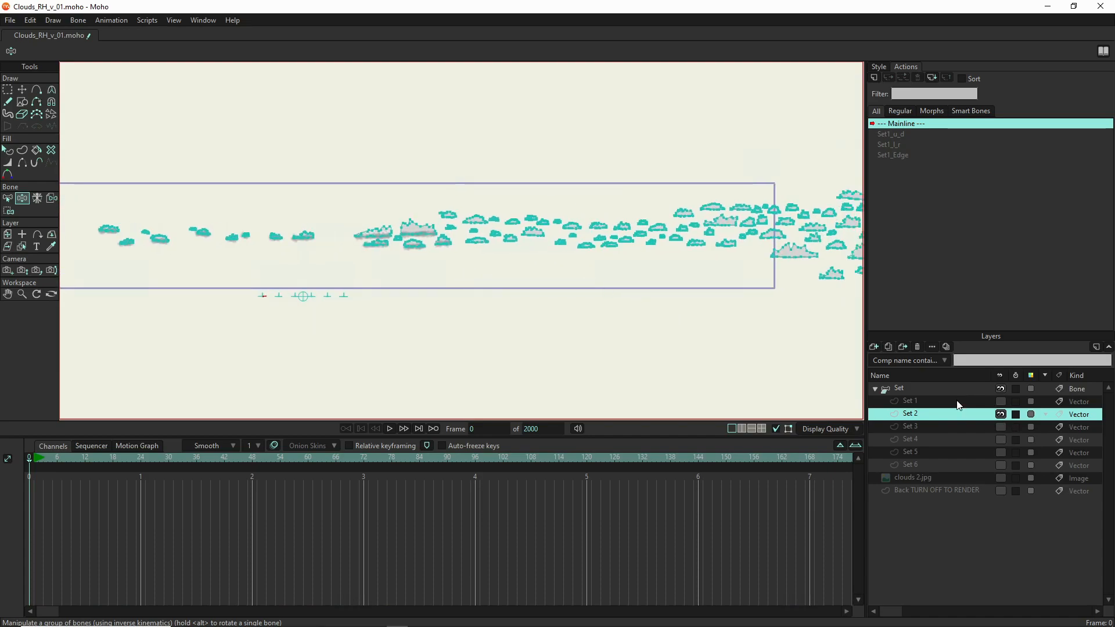
# - Show the Set 1 layer again alongside Set 2 to compare how their clouds overlap
pyautogui.click(1001, 402)
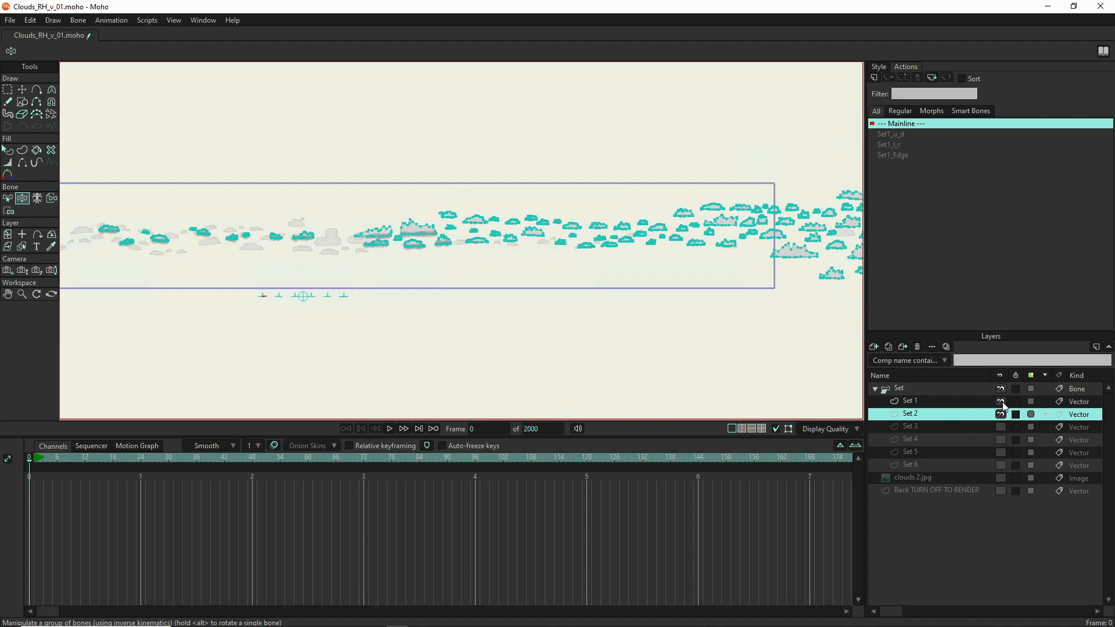
pyautogui.scroll(-2, 656, 323)
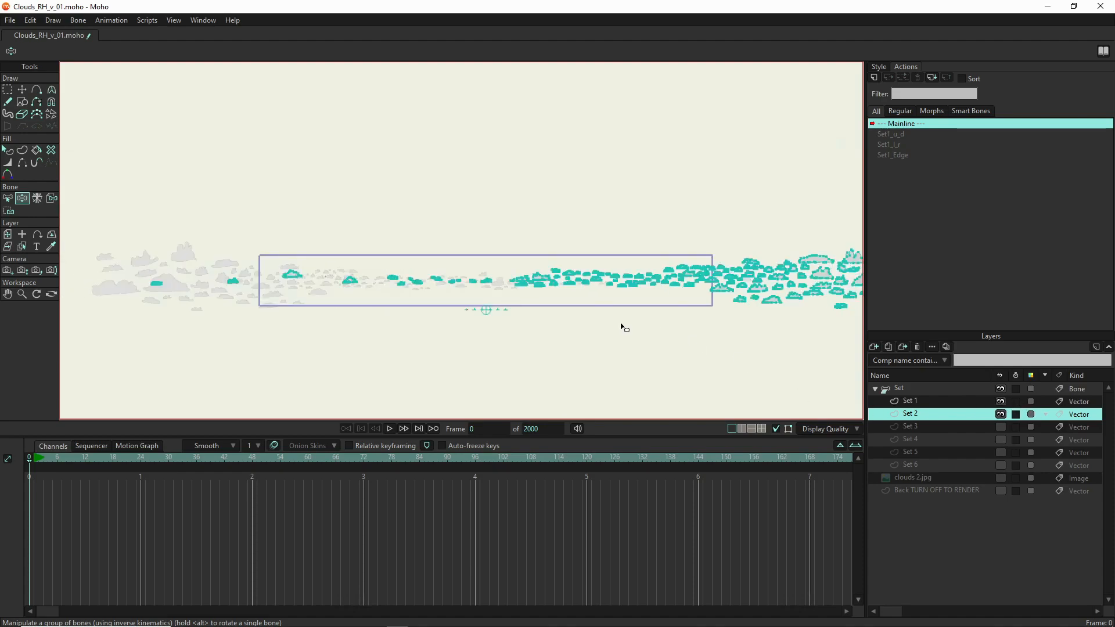
pyautogui.moveTo(694, 336)
pyautogui.mouseDown()
pyautogui.moveTo(493, 298)
pyautogui.moveTo(625, 319)
pyautogui.mouseUp()
pyautogui.moveTo(421, 329); pyautogui.dragTo(469, 329)
pyautogui.moveTo(579, 337); pyautogui.dragTo(525, 341)
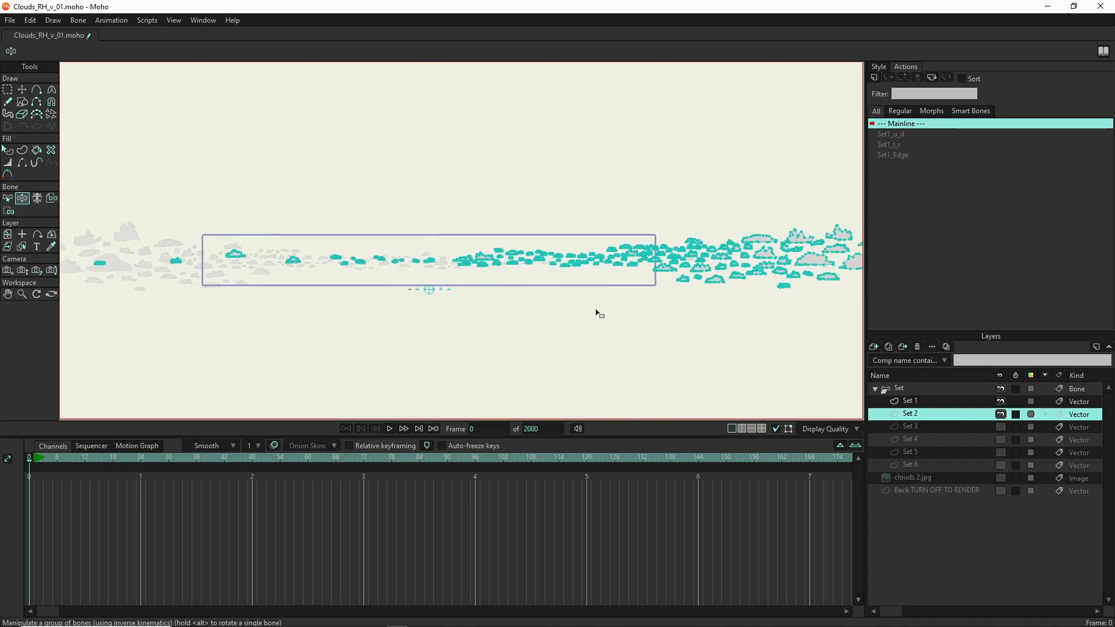
# - Enlarge the Magnet radius to 0.3933 and reshape the tops and edges of three neighbouring Set 2 clouds near the frame's middle
pyautogui.click(51, 102)
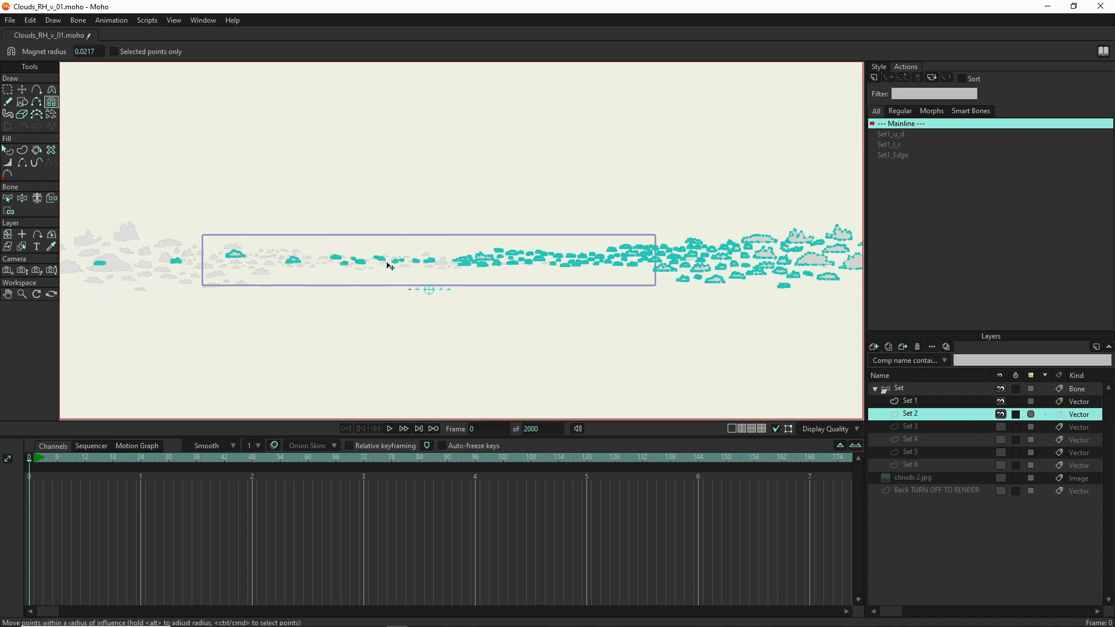
pyautogui.scroll(10, 553, 271)
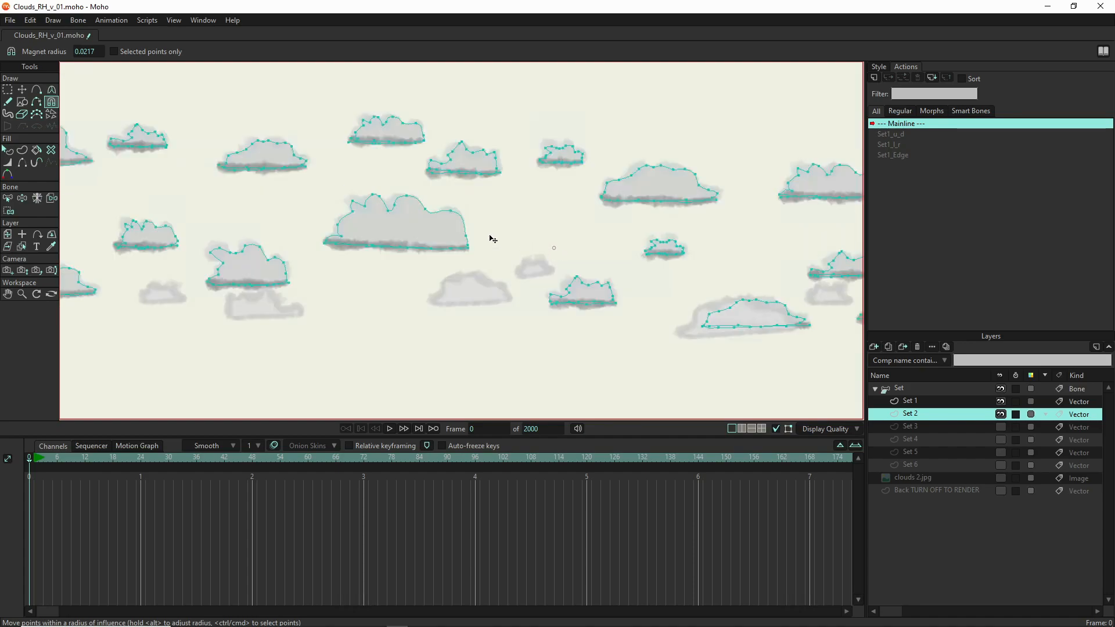
pyautogui.scroll(8, 487, 230)
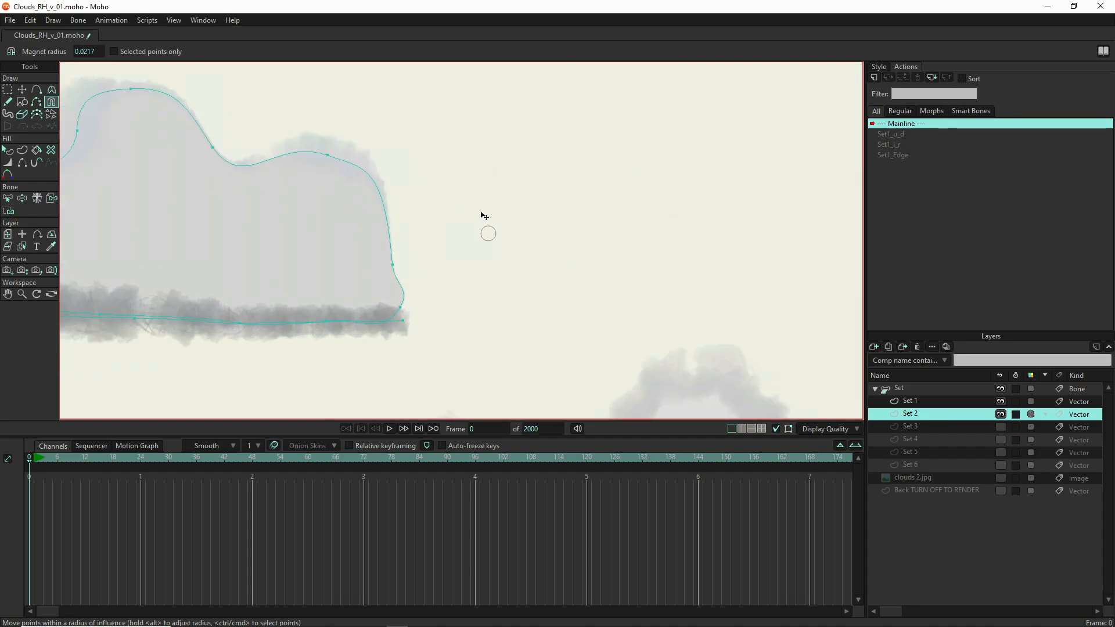
pyautogui.moveTo(479, 222); pyautogui.dragTo(612, 226)
pyautogui.scroll(-8, 611, 227)
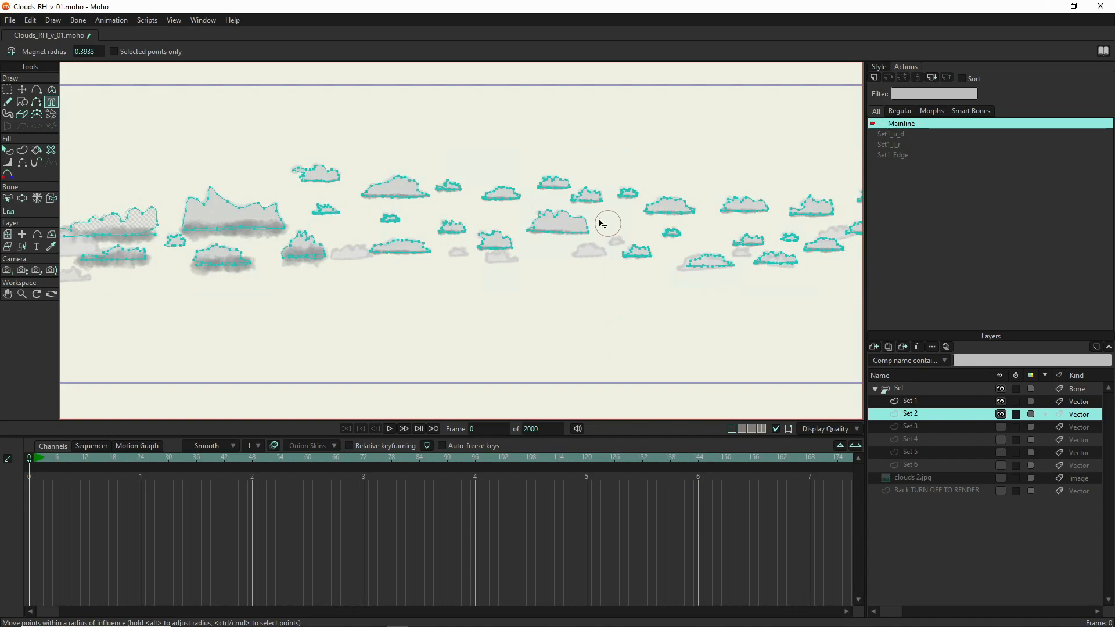
pyautogui.scroll(4, 592, 218)
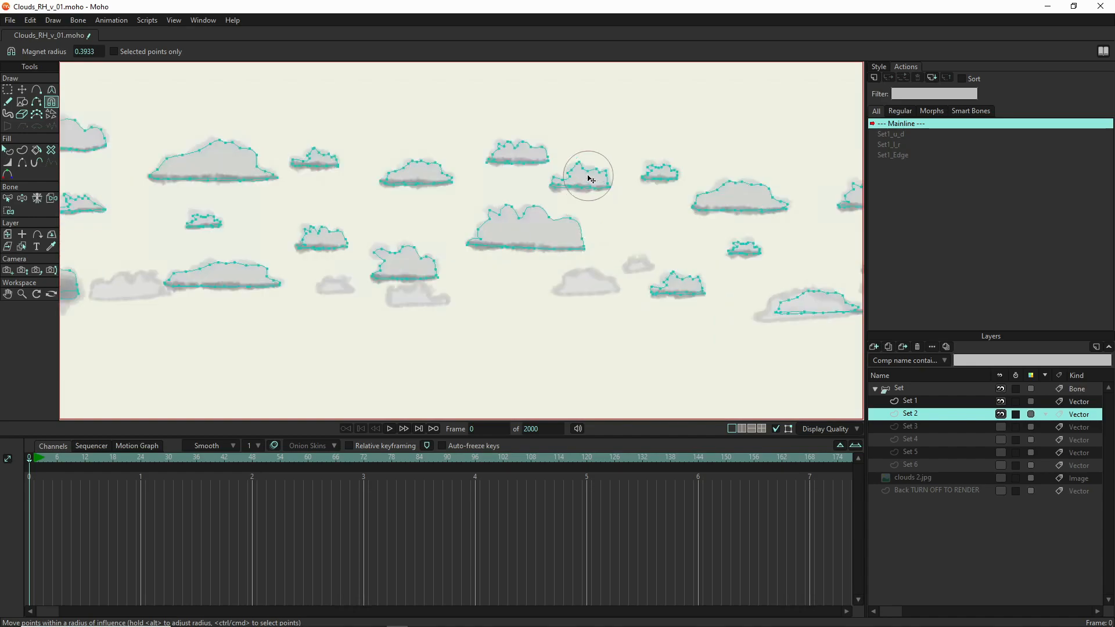
pyautogui.moveTo(587, 172); pyautogui.dragTo(591, 168)
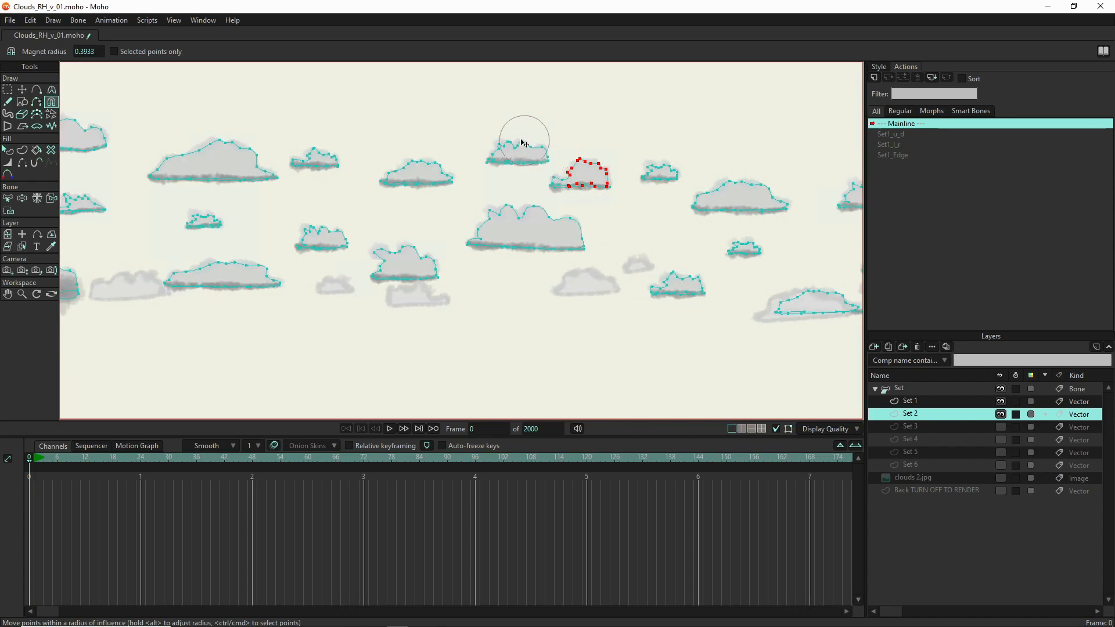
pyautogui.moveTo(524, 138); pyautogui.dragTo(525, 129)
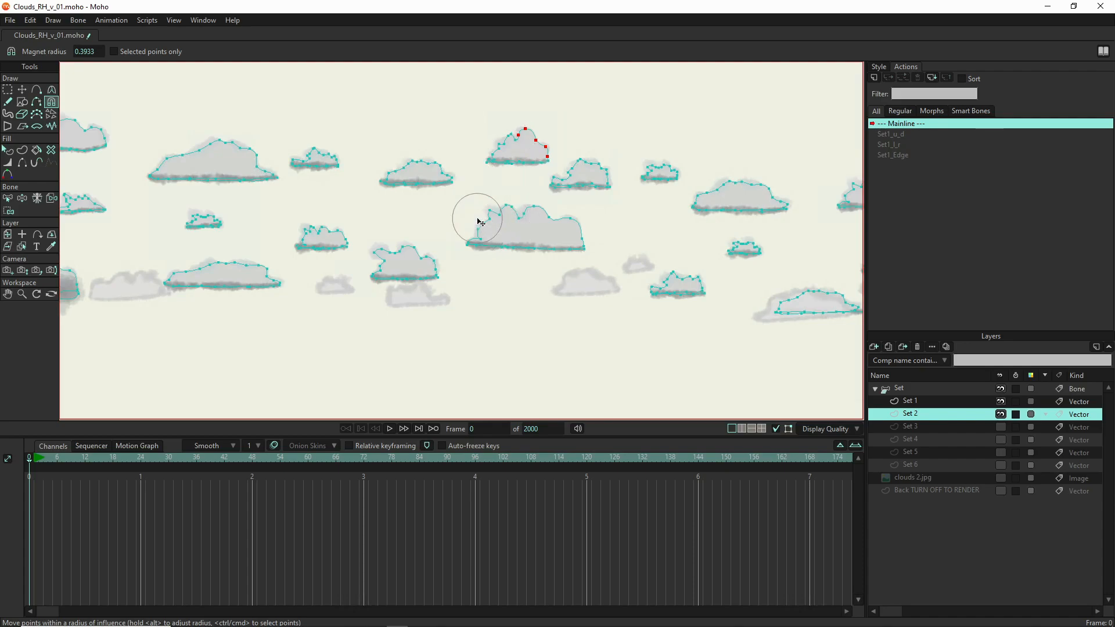
pyautogui.moveTo(474, 219)
pyautogui.mouseDown()
pyautogui.moveTo(462, 217)
pyautogui.moveTo(462, 203)
pyautogui.mouseUp()
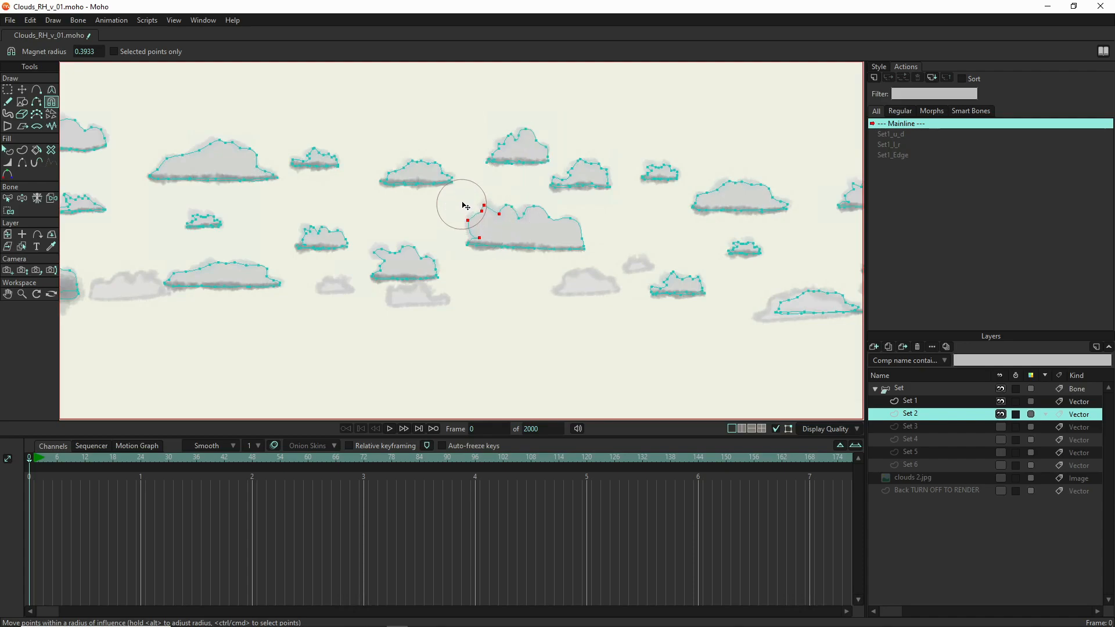
# - Reshape four more Set 2 clouds toward the frame's right end with the Magnet tool, raising peaks and pulling sides outward
pyautogui.scroll(-5, 473, 242)
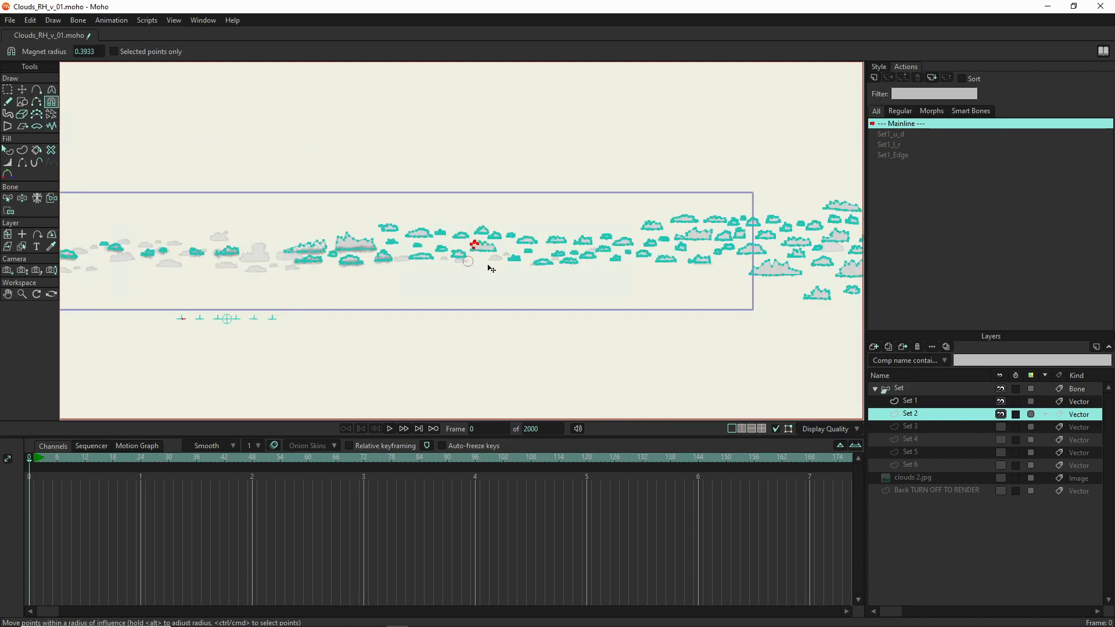
pyautogui.scroll(5, 622, 247)
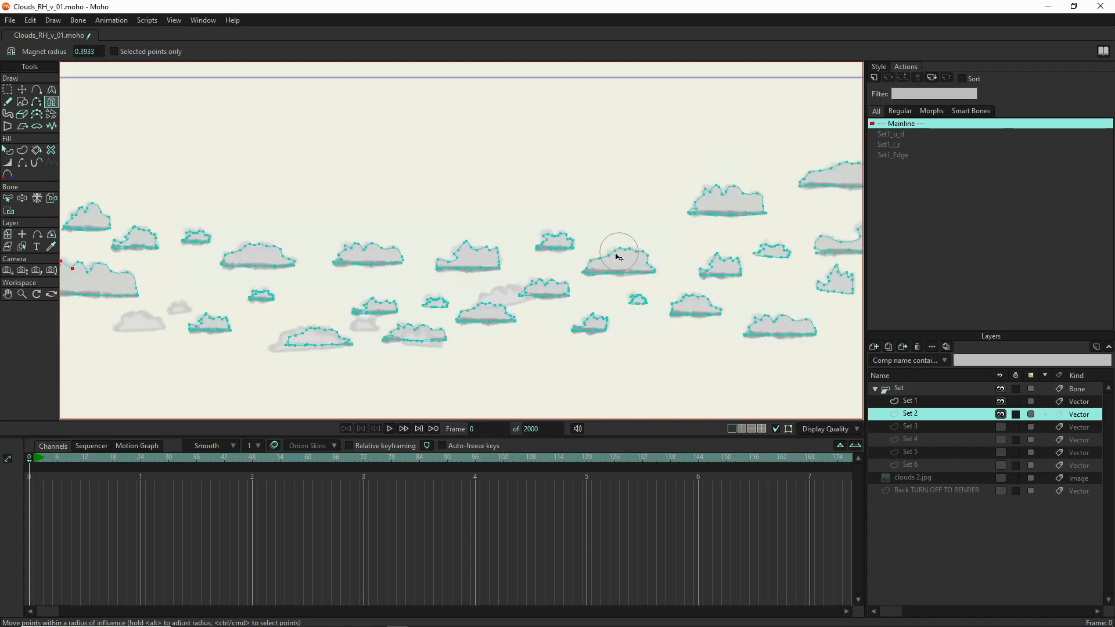
pyautogui.moveTo(604, 252); pyautogui.dragTo(606, 233)
pyautogui.moveTo(714, 259); pyautogui.dragTo(694, 262)
pyautogui.moveTo(751, 202); pyautogui.dragTo(692, 193)
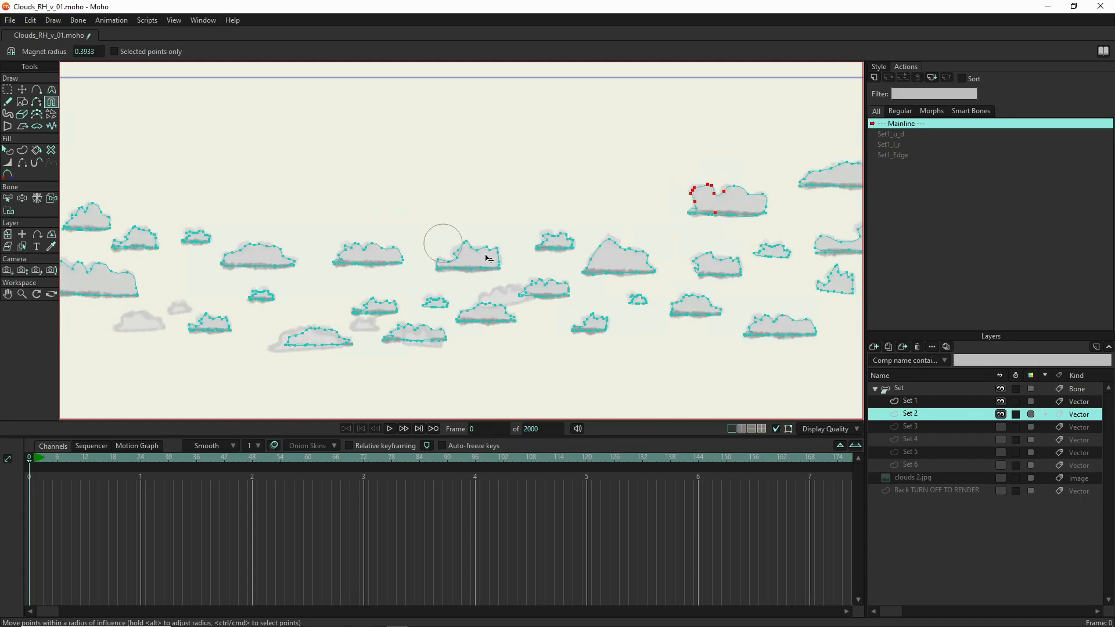
pyautogui.moveTo(457, 255); pyautogui.dragTo(478, 226)
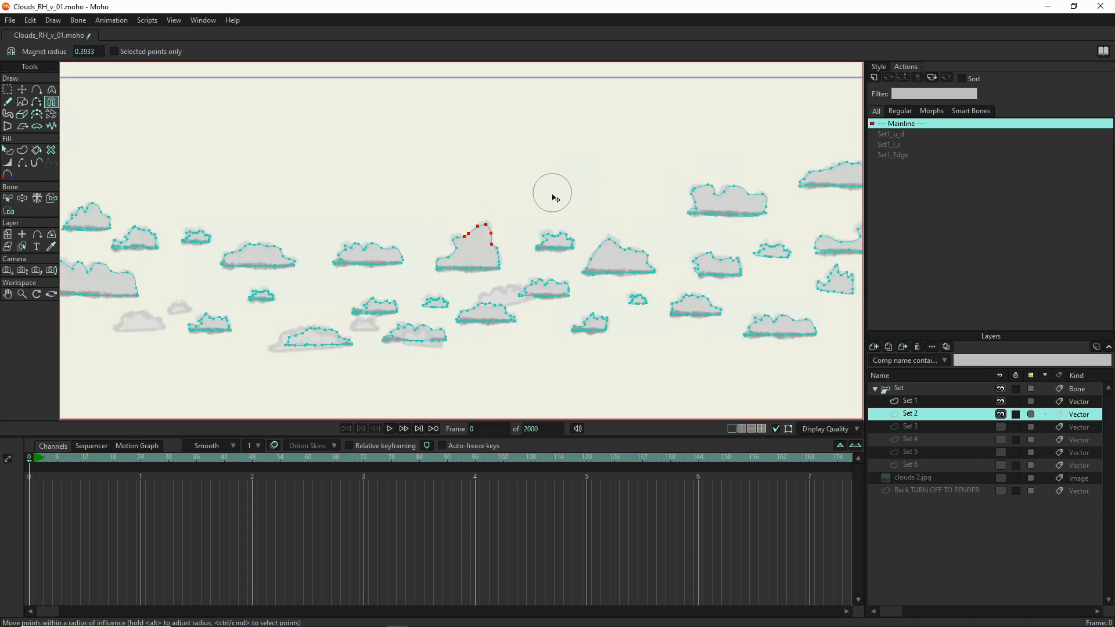
# - Adjust the peak of the large Set 2 cloud at the frame's right edge with the Magnet tool
pyautogui.scroll(-1, 555, 198)
pyautogui.scroll(-4, 331, 285)
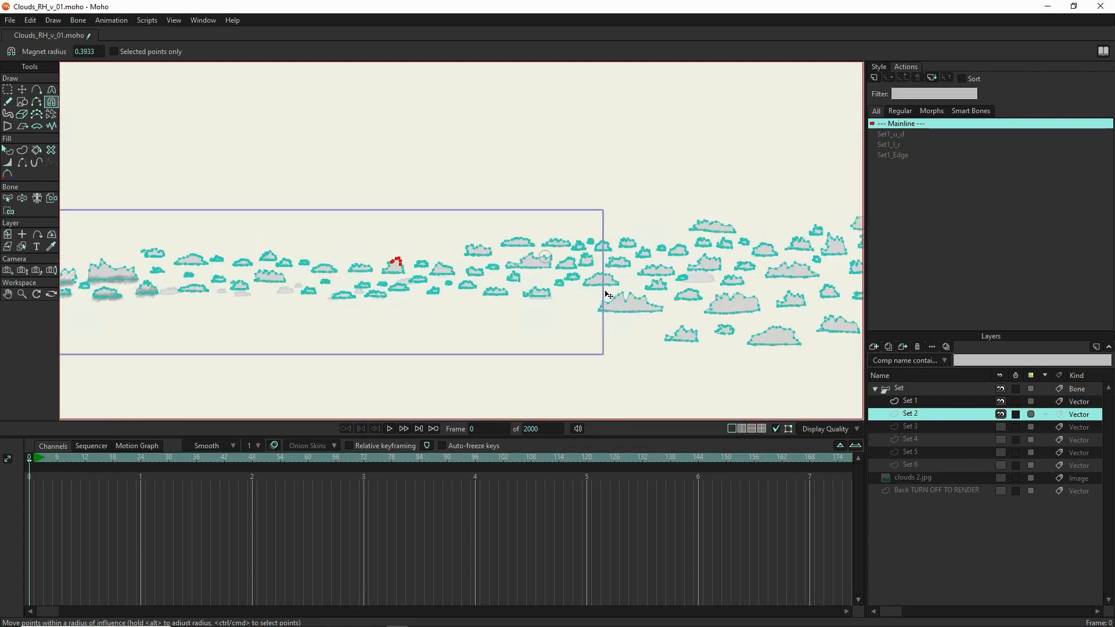
pyautogui.scroll(3, 623, 302)
pyautogui.scroll(2, 624, 300)
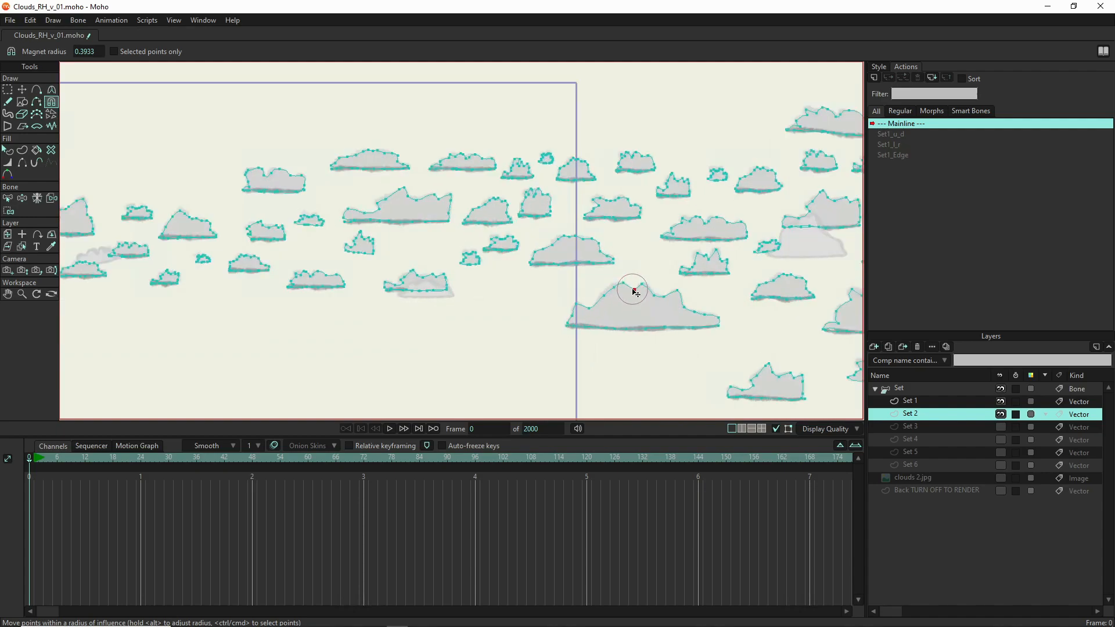
pyautogui.scroll(-3, 630, 288)
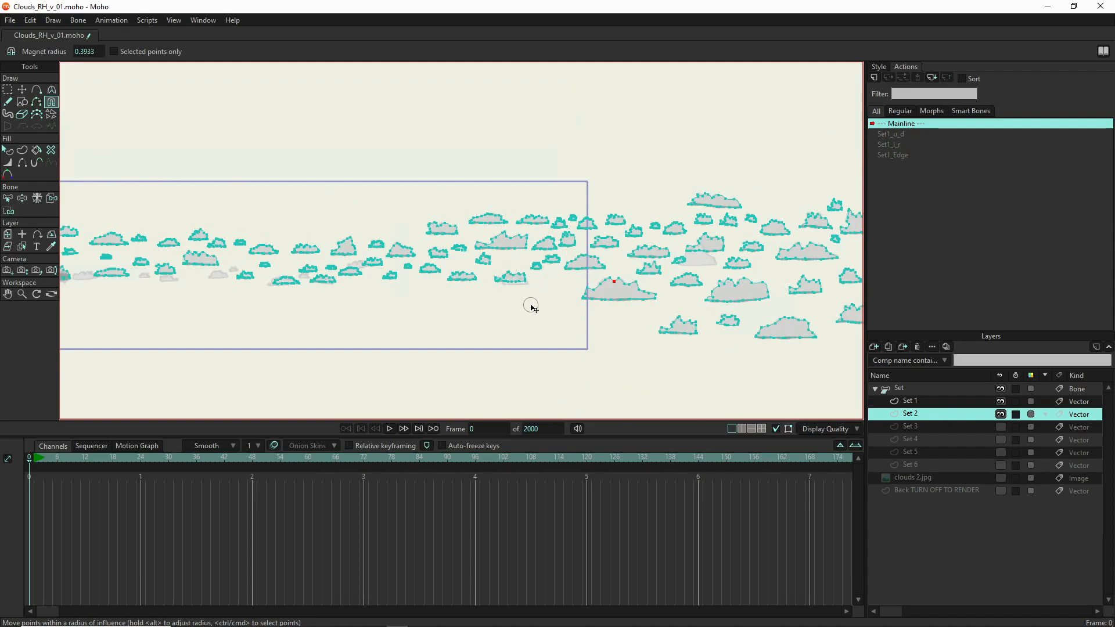
pyautogui.moveTo(903, 337); pyautogui.dragTo(1114, 343)
pyautogui.moveTo(638, 216); pyautogui.dragTo(650, 231)
pyautogui.moveTo(545, 262); pyautogui.dragTo(222, 284)
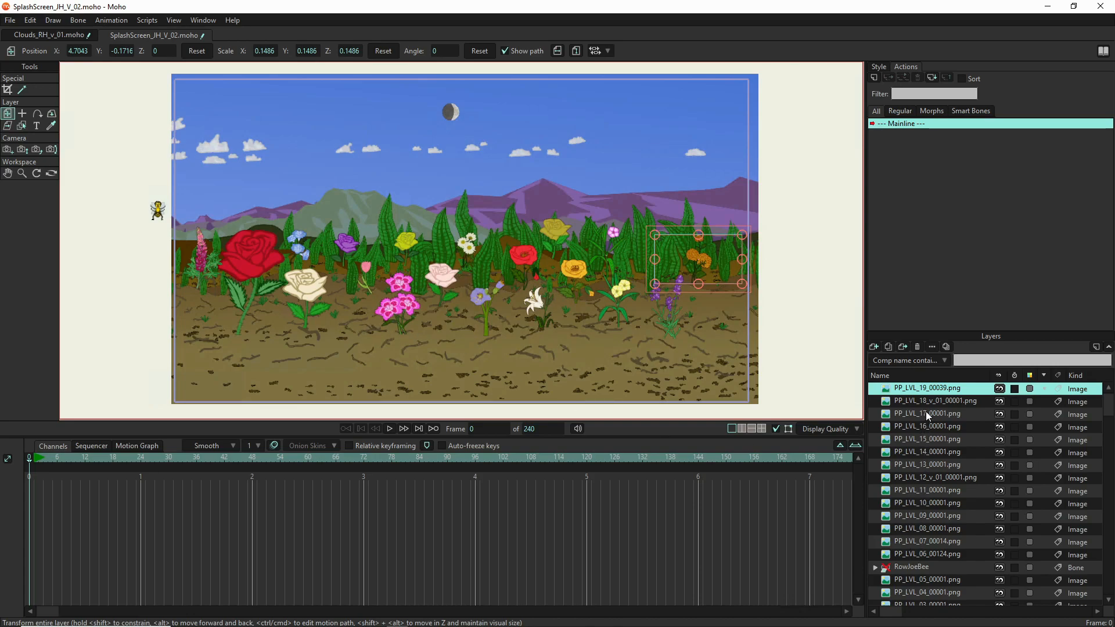
# - In SplashScreen_JH_V_02.moho, hide the PP_LVL_18, PP_LVL_17 and PP_LVL_15 image layers to identify their plants, then show them again
pyautogui.click(1000, 401)
pyautogui.click(999, 414)
pyautogui.click(999, 439)
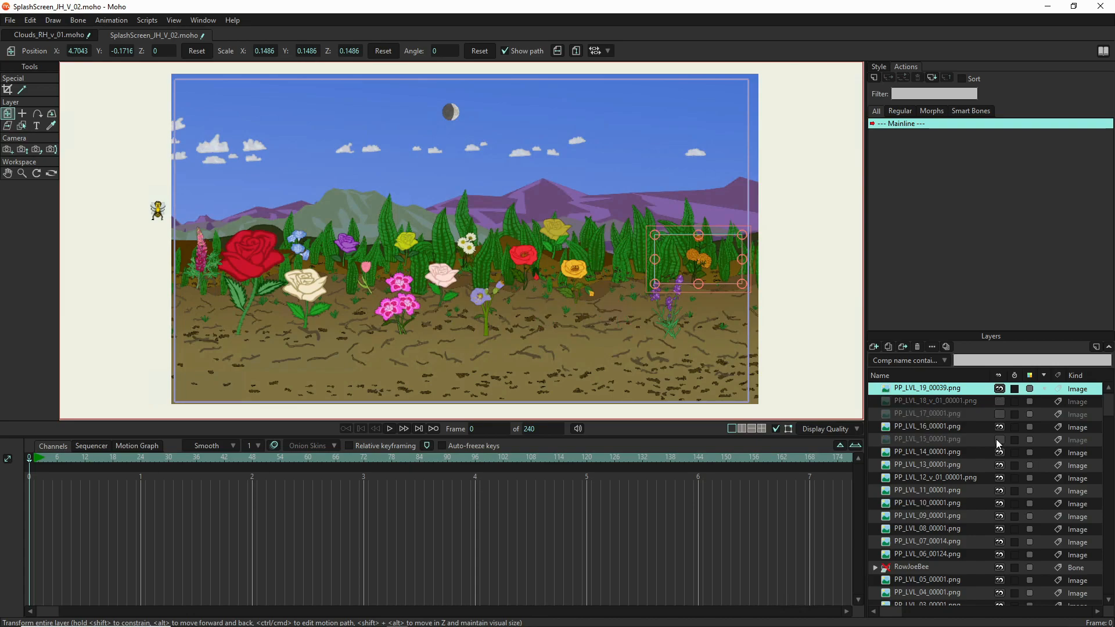
pyautogui.click(996, 440)
pyautogui.click(1003, 416)
pyautogui.click(1000, 401)
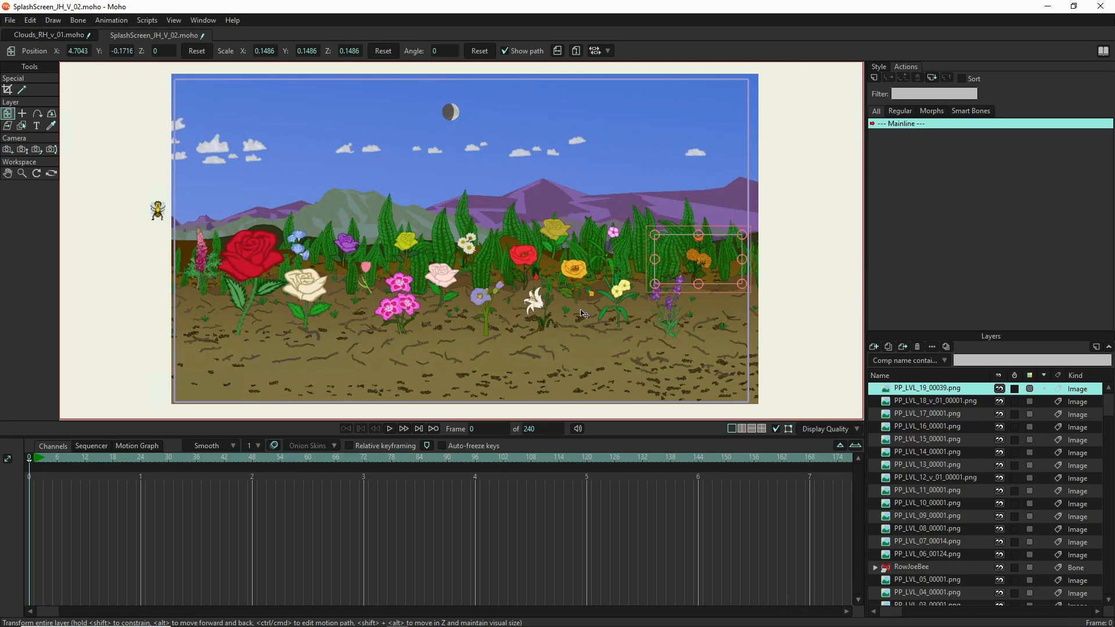
pyautogui.scroll(-4, 563, 204)
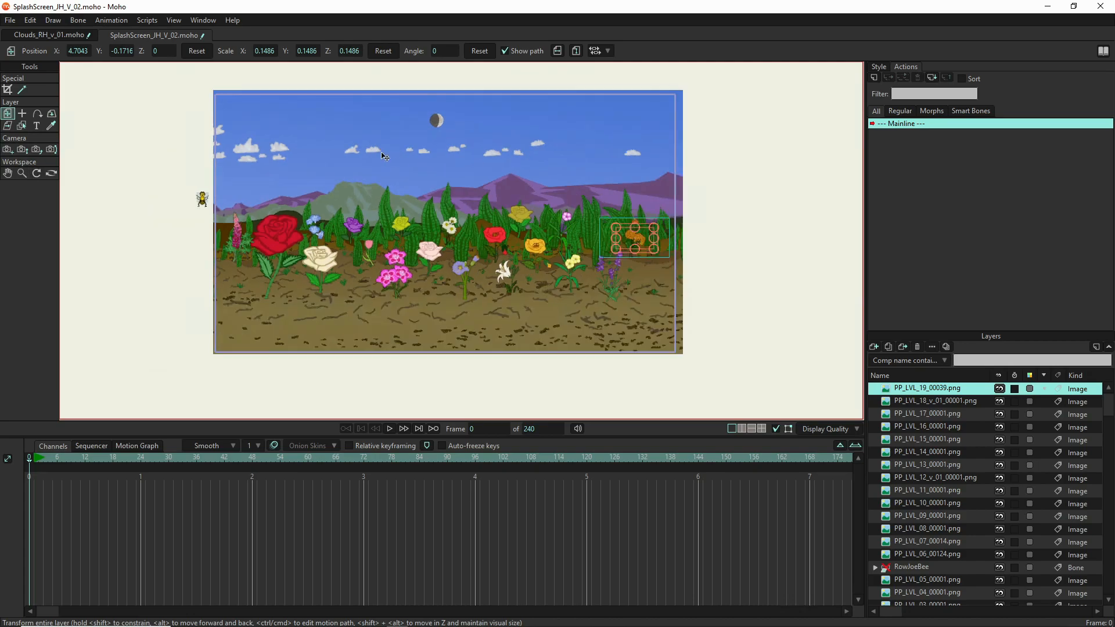
pyautogui.scroll(4, 569, 186)
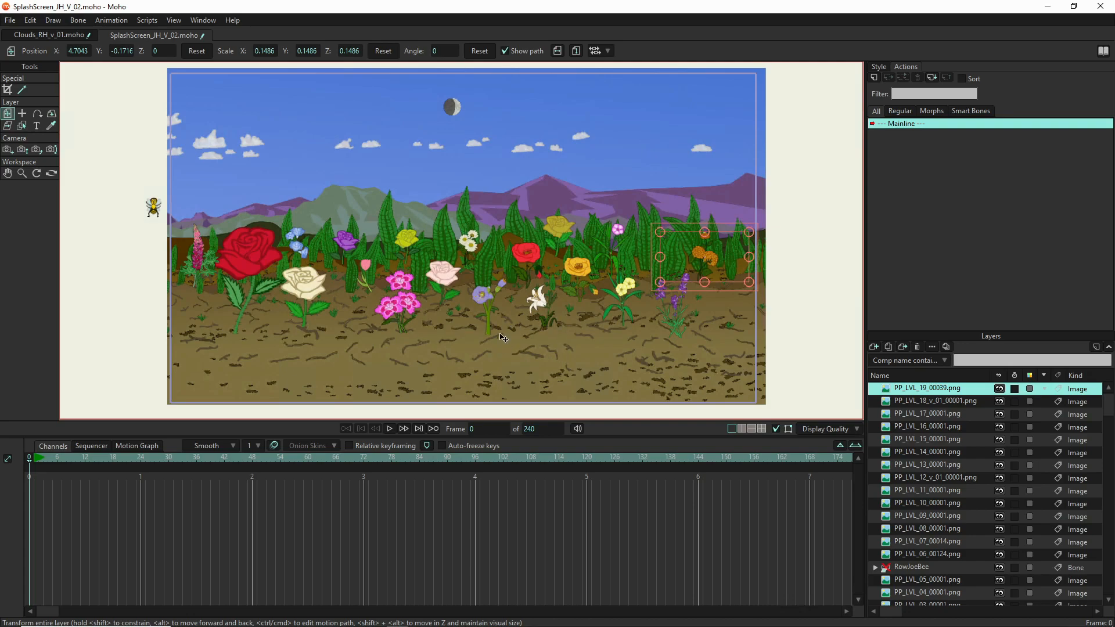
pyautogui.scroll(-3, 413, 314)
pyautogui.scroll(1, 413, 312)
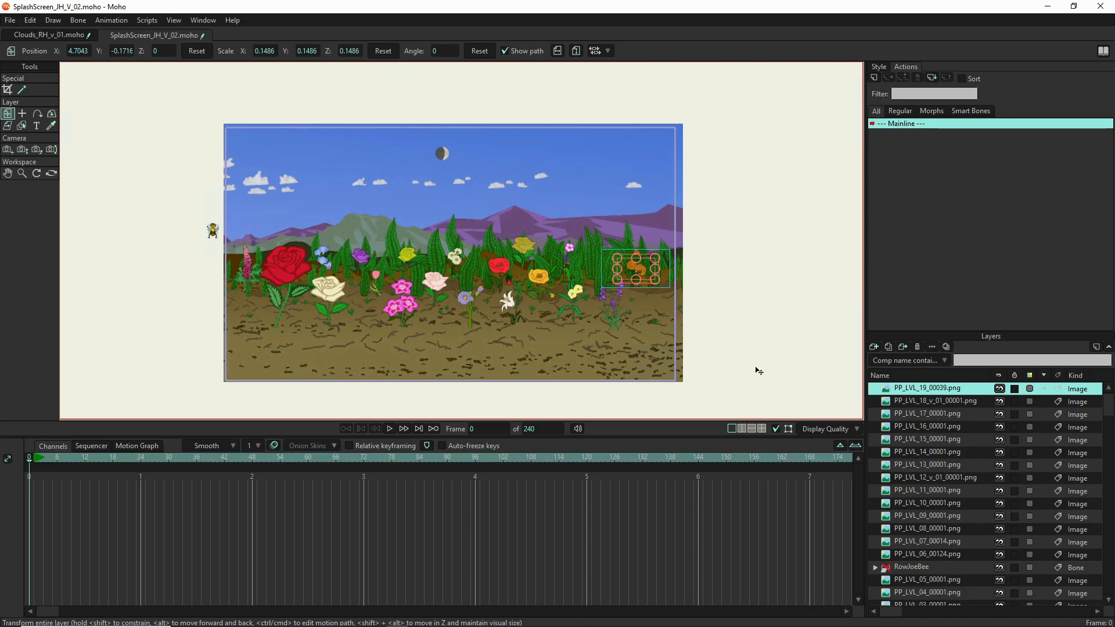
# - Select the PP_LVL_15_00001.png layer to locate its flower, and preview the scene with a render of frame 0
pyautogui.click(938, 418)
pyautogui.click(939, 440)
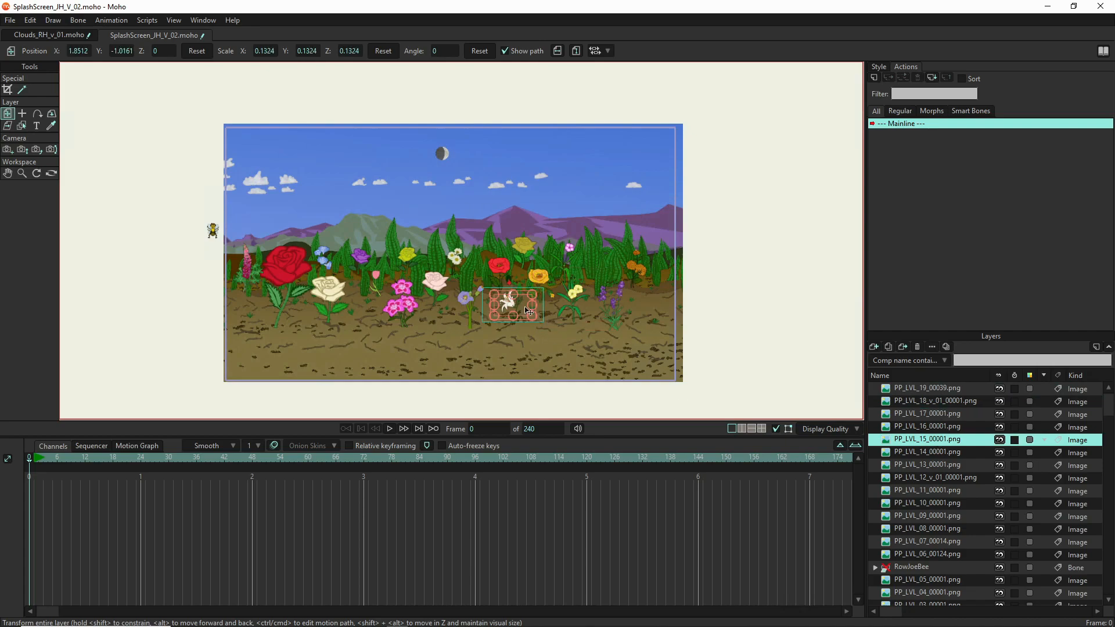
pyautogui.hotkey('ctrl', 'r')
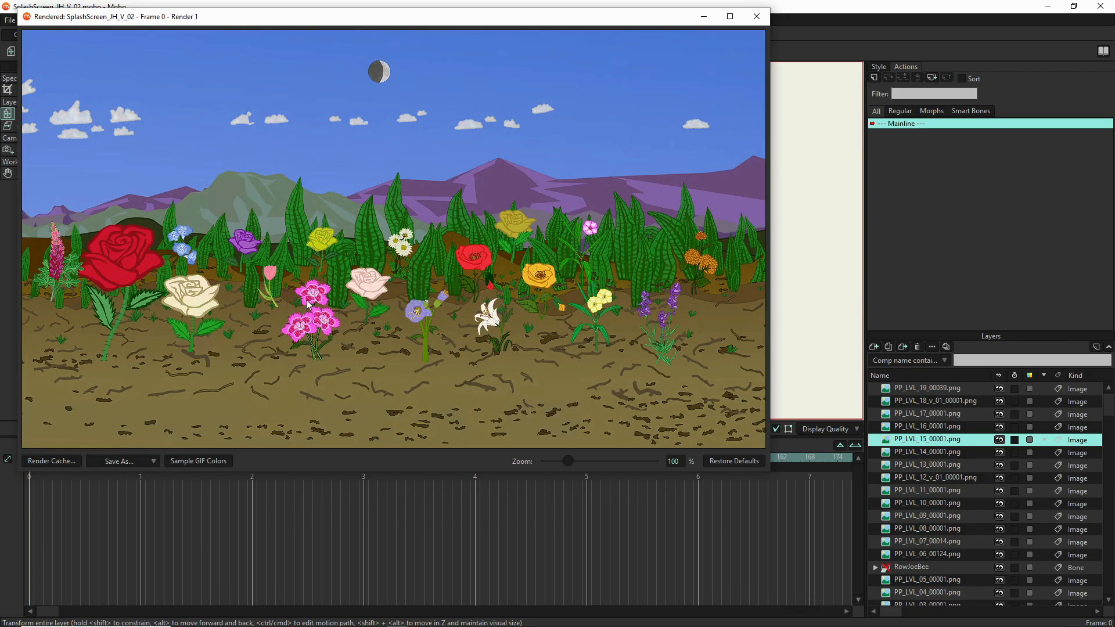
pyautogui.click(757, 17)
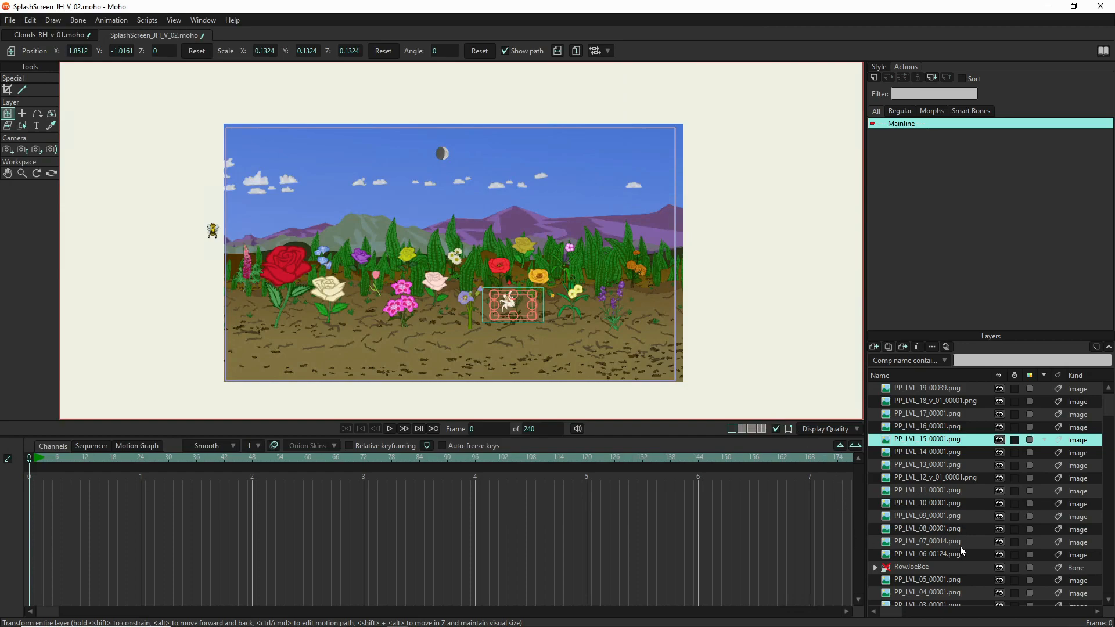
# - Set the blur radius of the Sceene_0001_RH_v_01.png background layer to 3 and check it with a render of frame 0
pyautogui.scroll(-5, 960, 546)
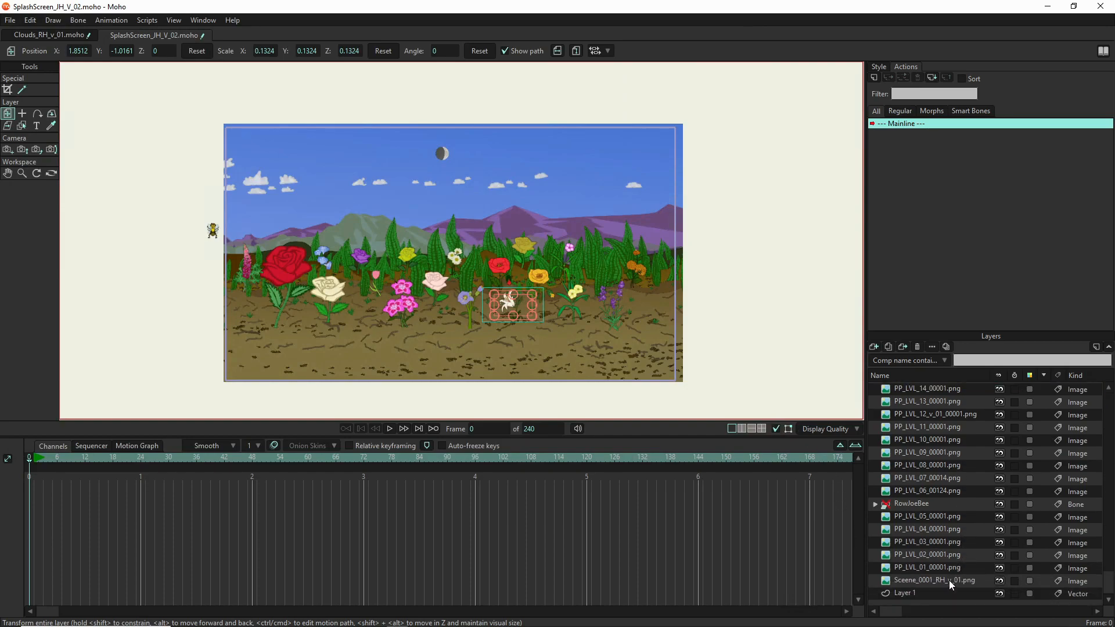
pyautogui.doubleClick(949, 581)
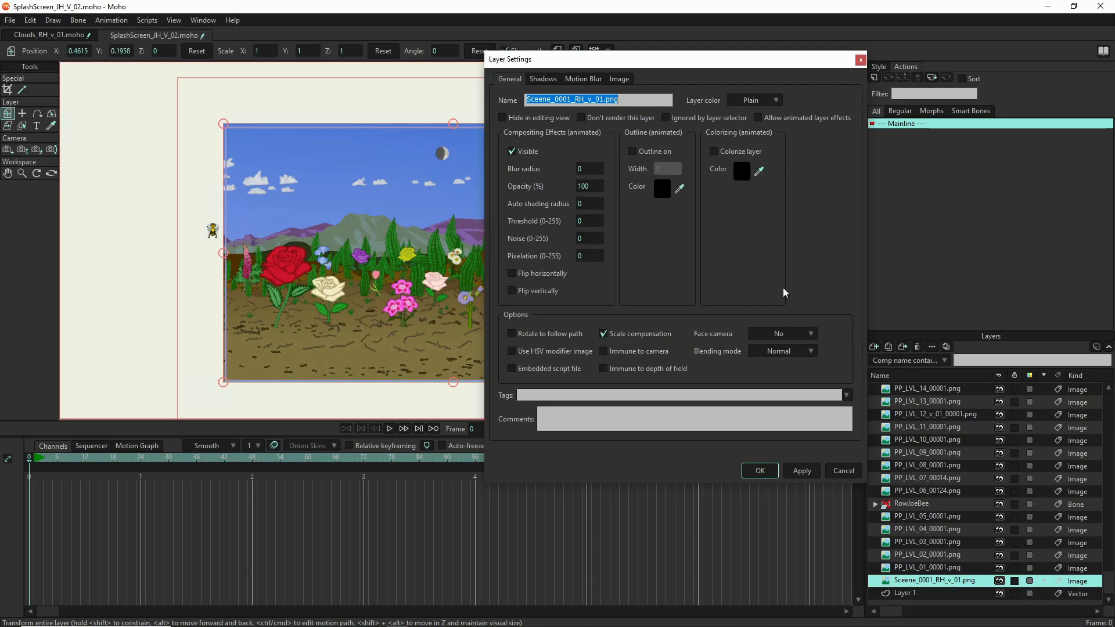
pyautogui.click(593, 169)
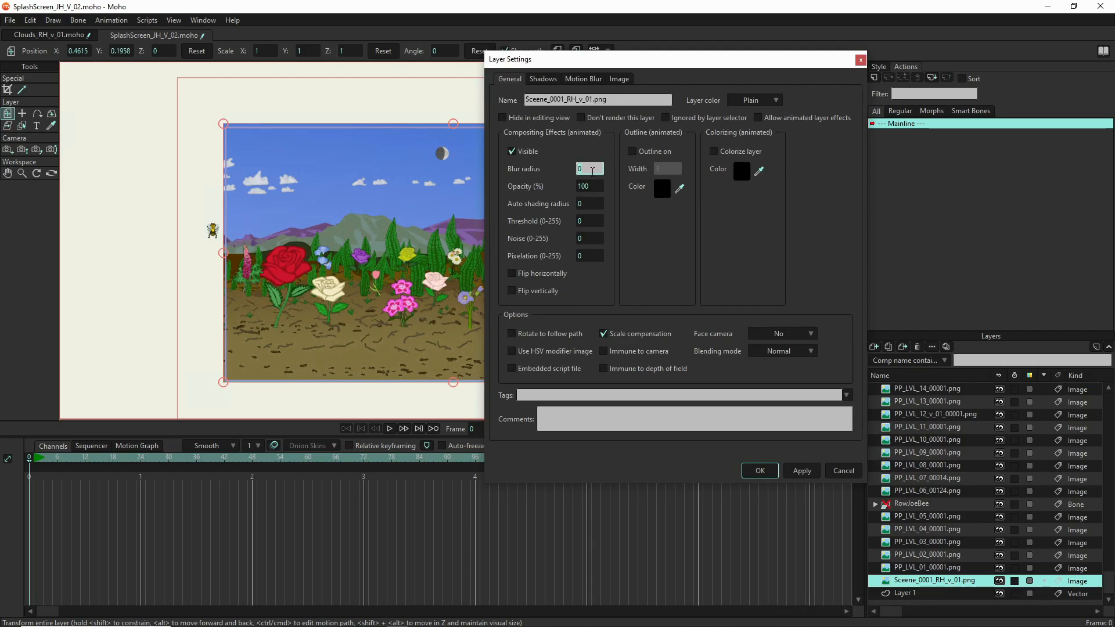
pyautogui.click(797, 472)
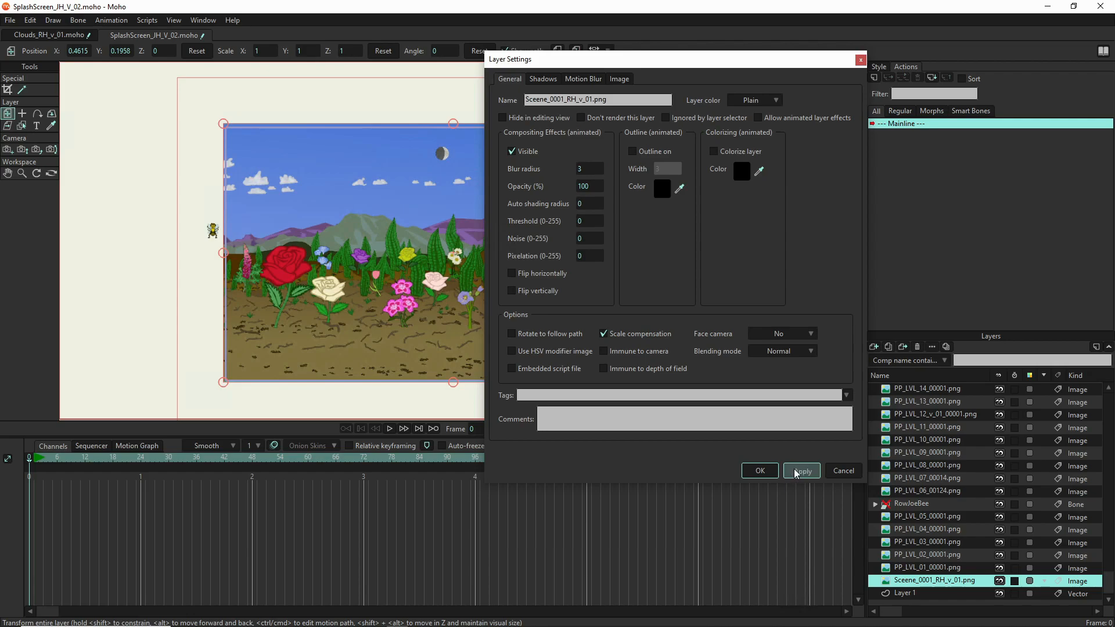
pyautogui.click(760, 471)
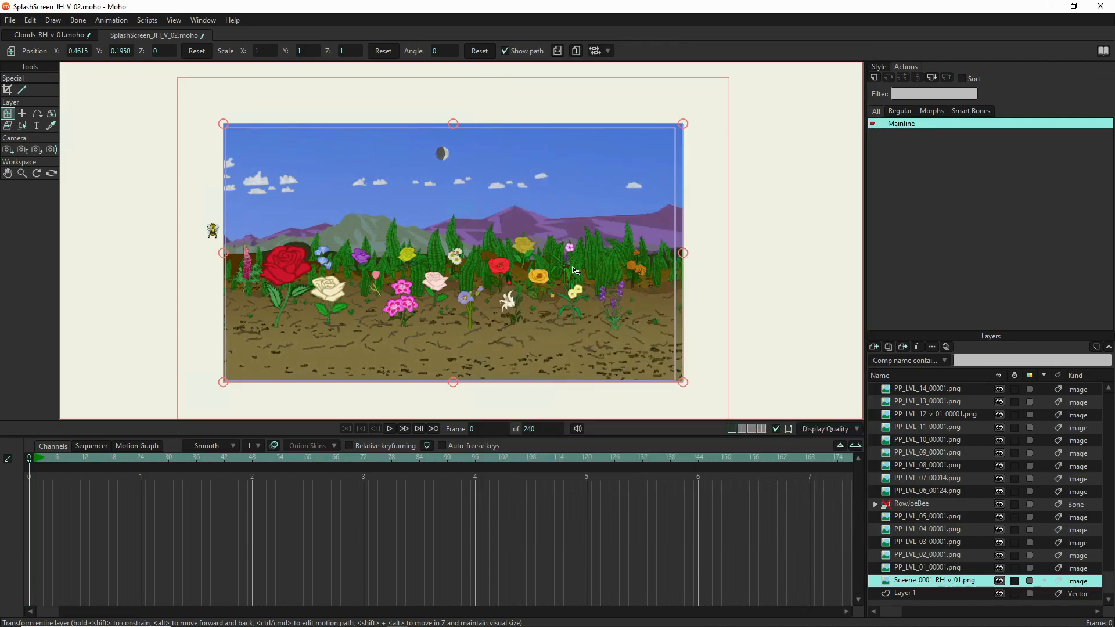
pyautogui.hotkey('ctrl', 'r')
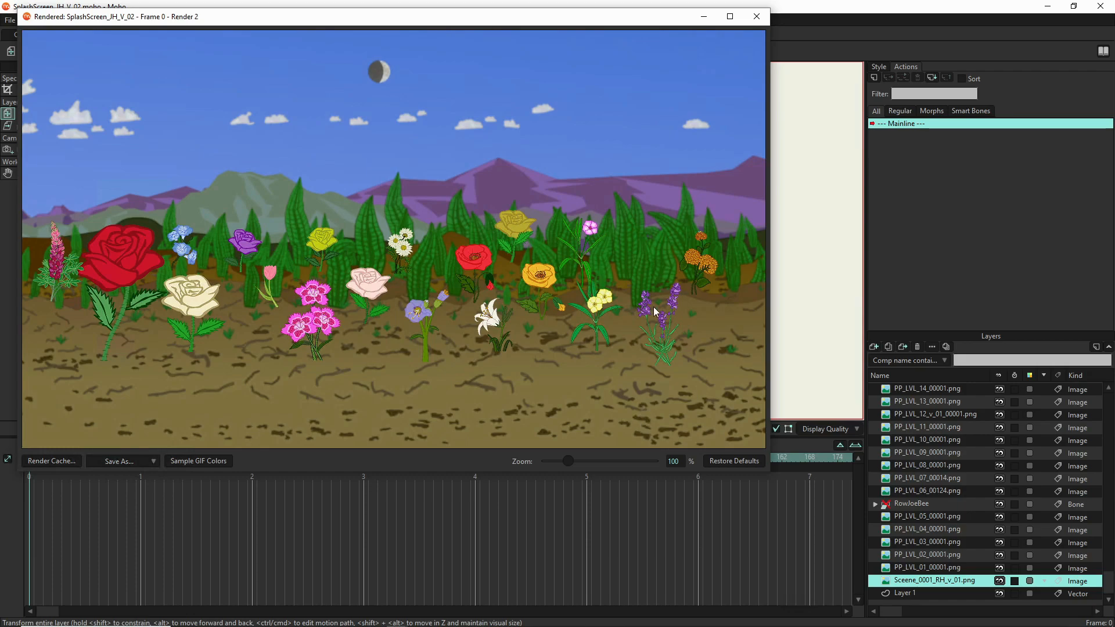
pyautogui.click(756, 17)
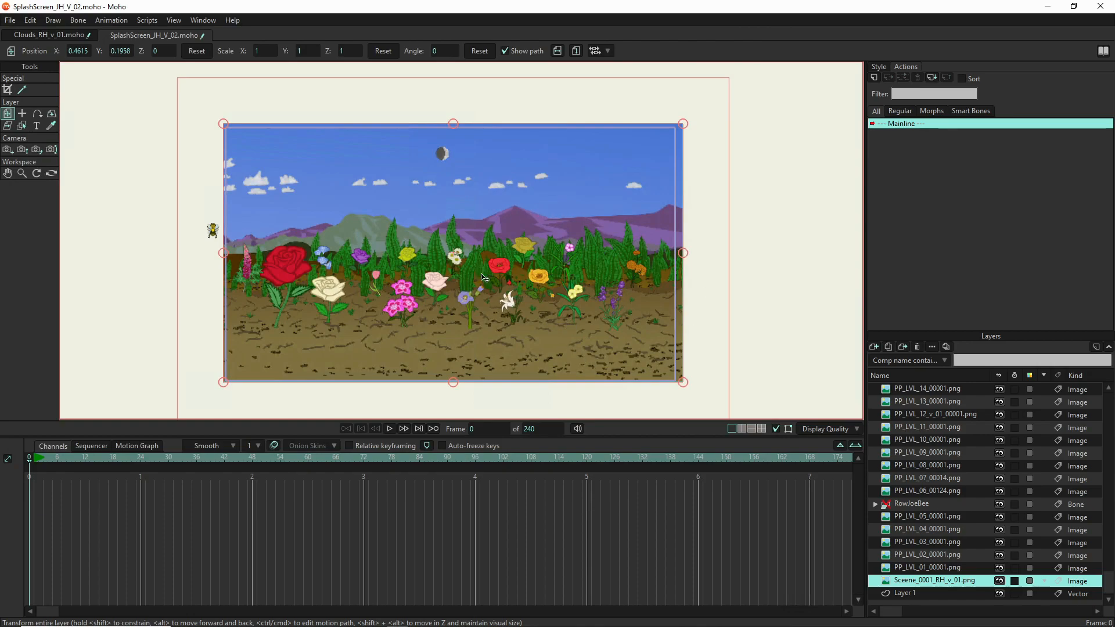
# - Close SplashScreen_JH_V_02.moho and, in Clouds_RH_v_01.moho, show the layers Set 3 through Set 6 and Back TURN OFF TO RENDER
pyautogui.click(103, 35)
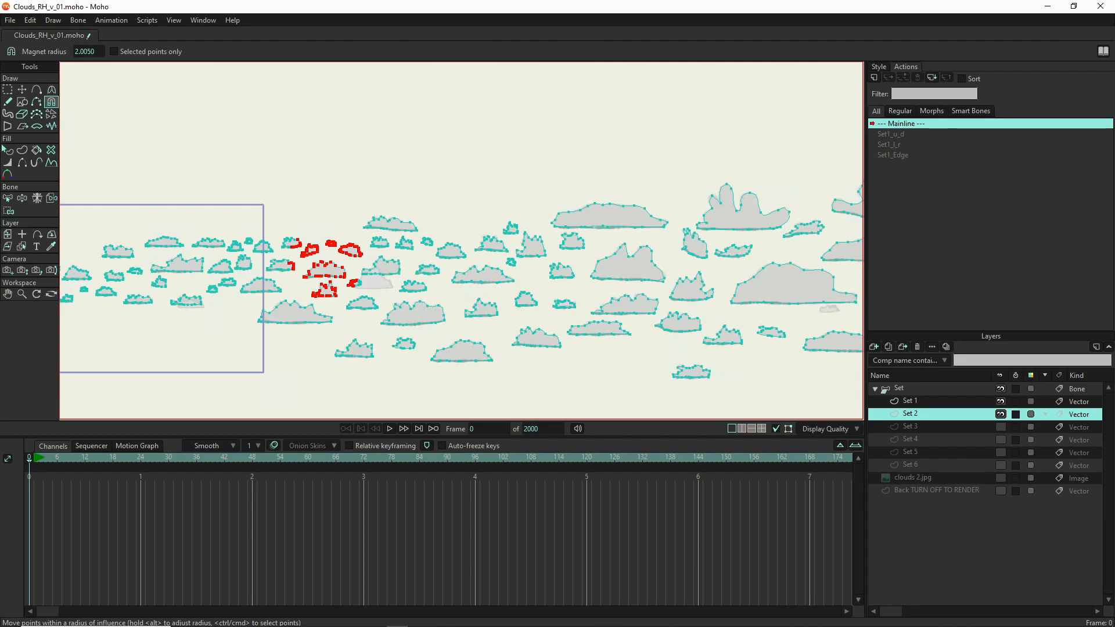
pyautogui.click(1001, 426)
pyautogui.click(1000, 426)
pyautogui.click(1000, 427)
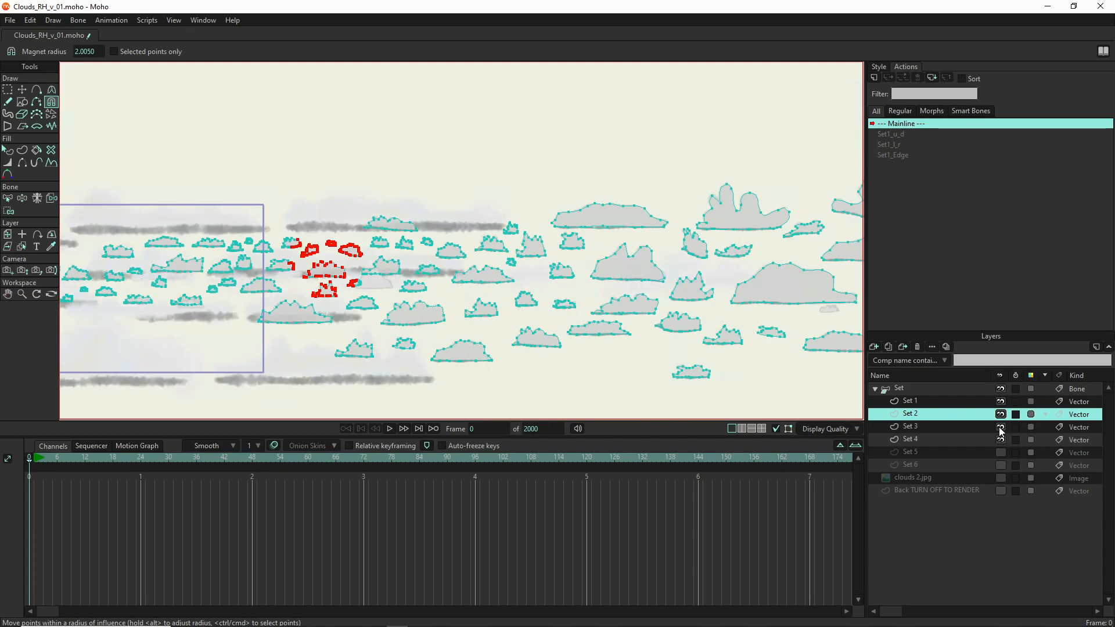
pyautogui.click(1001, 491)
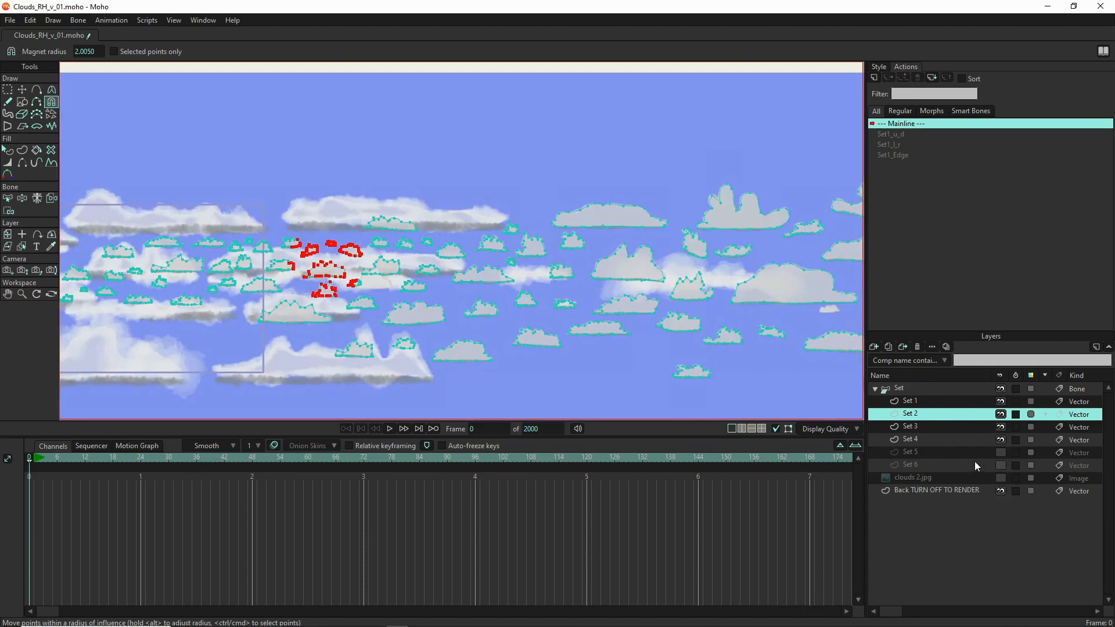
pyautogui.click(1002, 453)
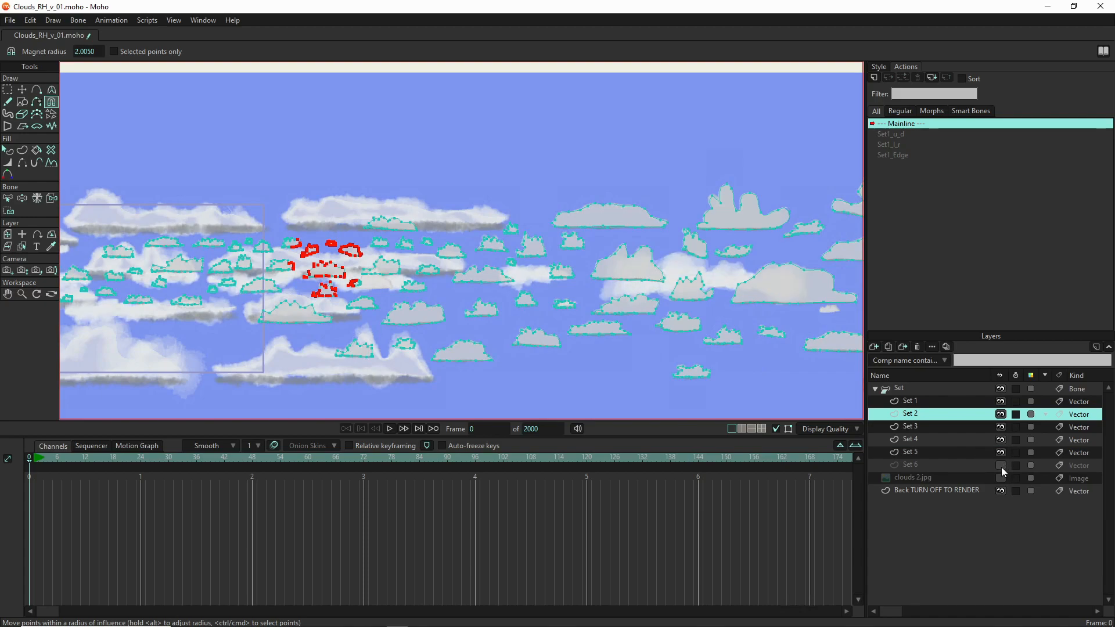
pyautogui.click(1001, 465)
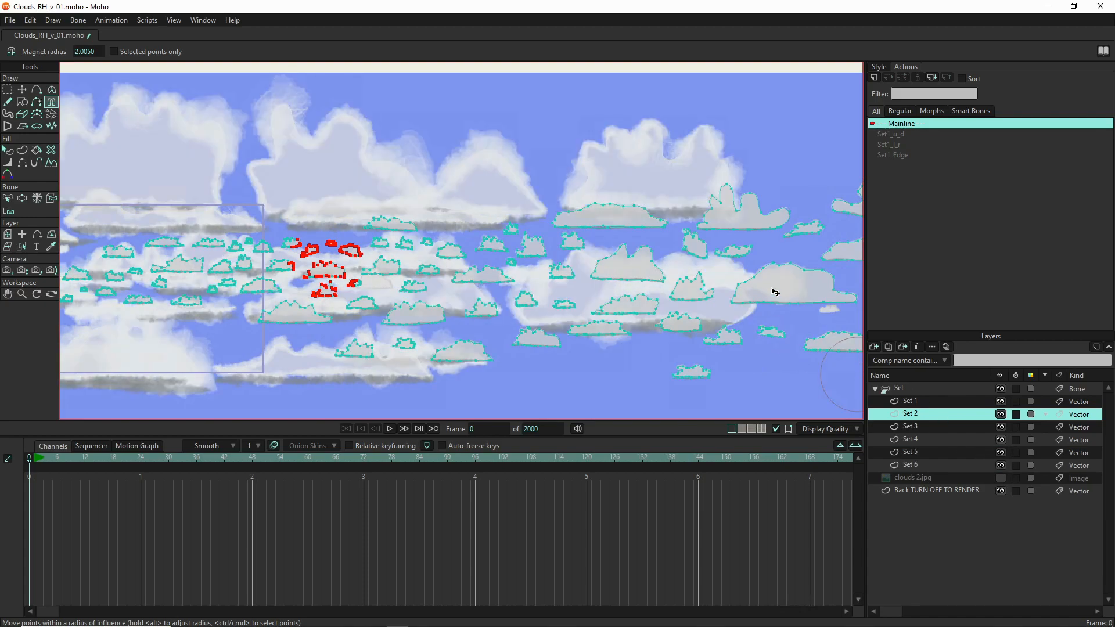
# - Select the Set bone layer that contains the cloud sets
pyautogui.scroll(-2, 762, 289)
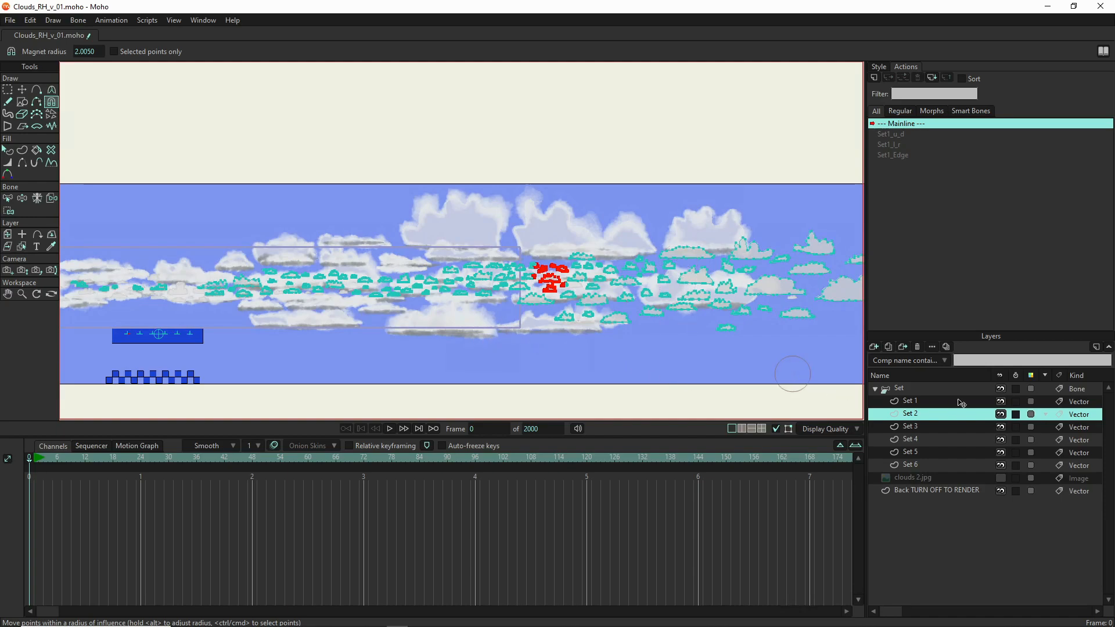
pyautogui.click(943, 386)
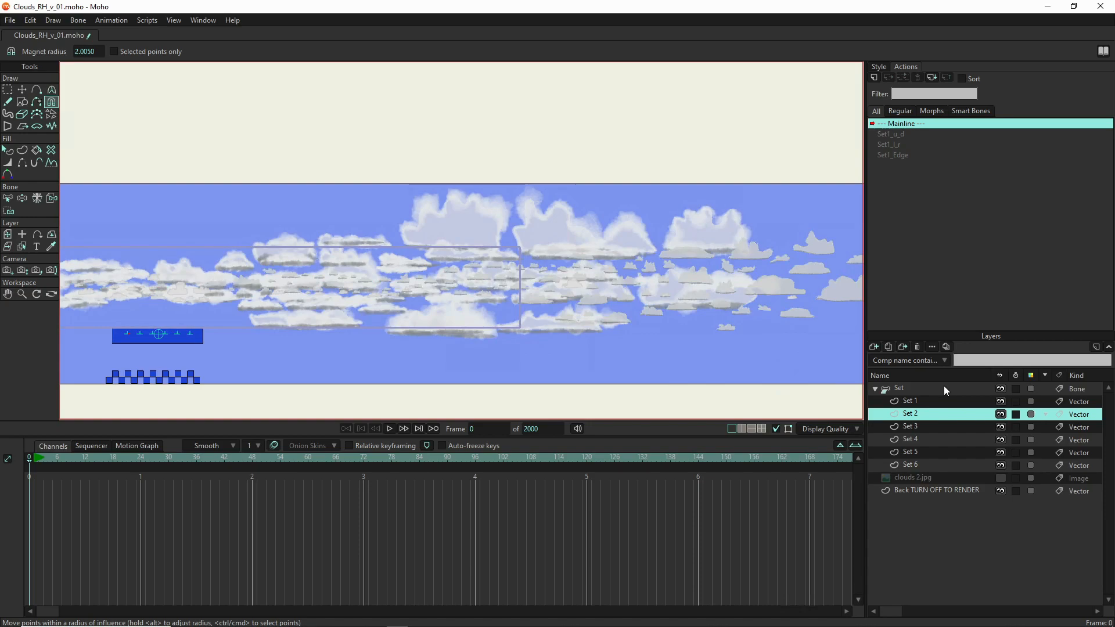